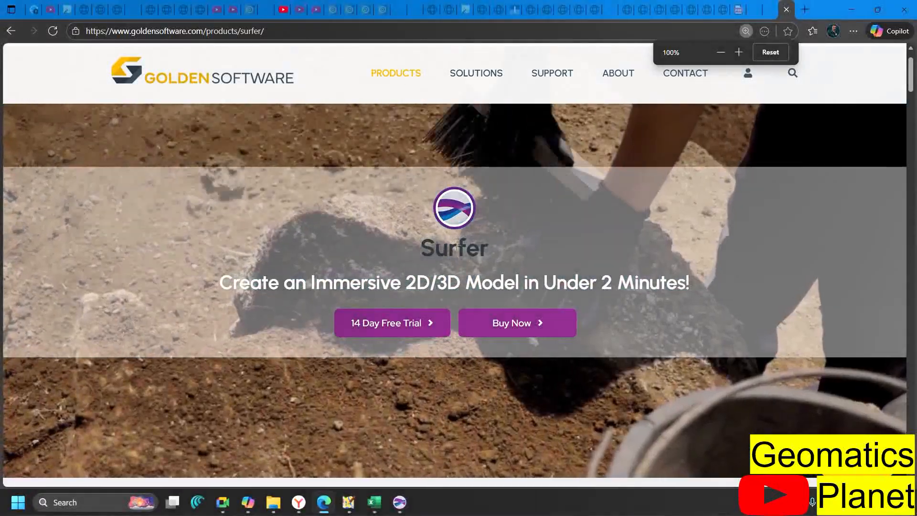
Read the Surfer product page from its introduction through the analysis, interpolation, 3D and map-creation features to the section on communicating results
{"action": "scroll", "coordinate": [454, 268], "scroll_direction": "down", "scroll_amount": 10}
{"action": "scroll", "coordinate": [455, 264], "scroll_direction": "up", "scroll_amount": 3}
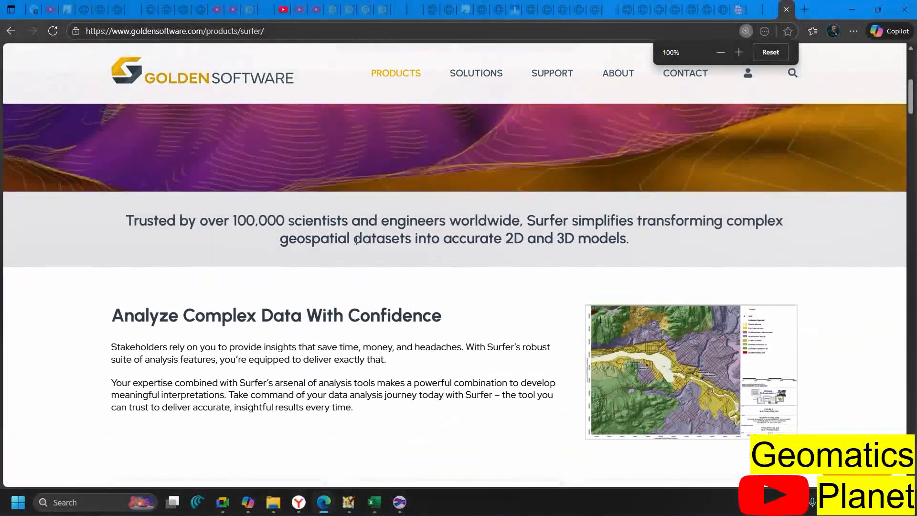
{"action": "scroll", "coordinate": [364, 256], "scroll_direction": "down", "scroll_amount": 3}
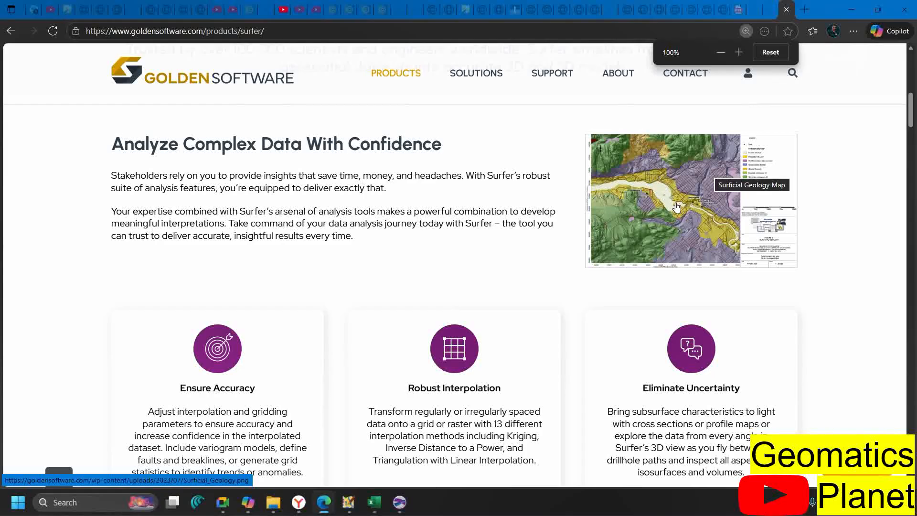
{"action": "scroll", "coordinate": [620, 223], "scroll_direction": "down", "scroll_amount": 5}
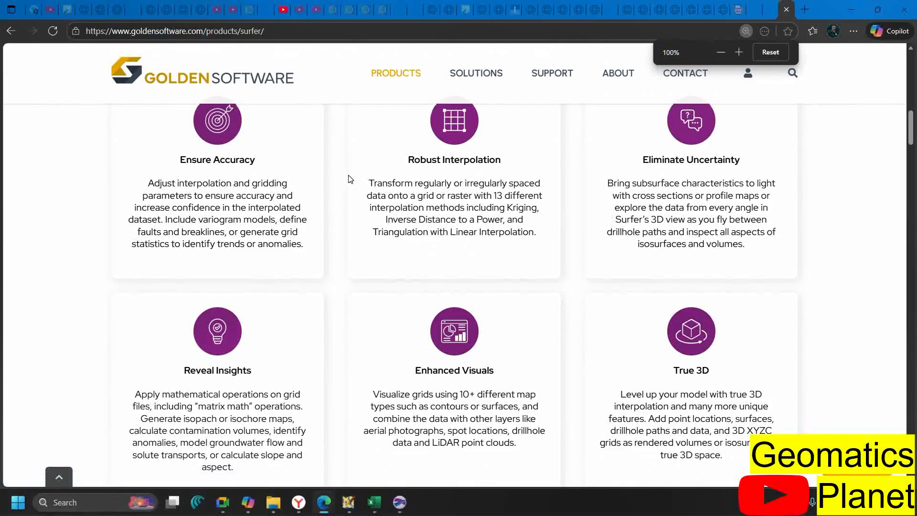
{"action": "scroll", "coordinate": [353, 182], "scroll_direction": "up", "scroll_amount": 6}
{"action": "scroll", "coordinate": [360, 249], "scroll_direction": "down", "scroll_amount": 5}
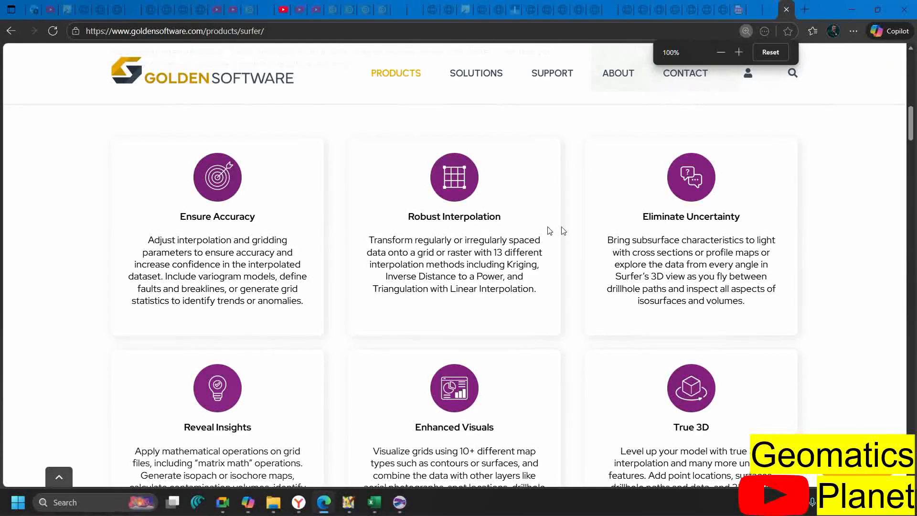
{"action": "scroll", "coordinate": [426, 281], "scroll_direction": "down", "scroll_amount": 2}
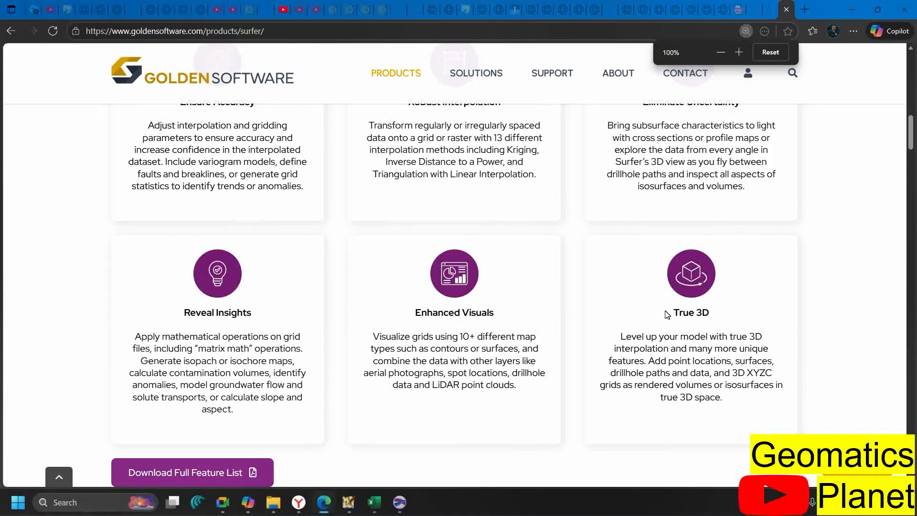
{"action": "scroll", "coordinate": [667, 314], "scroll_direction": "down", "scroll_amount": 3}
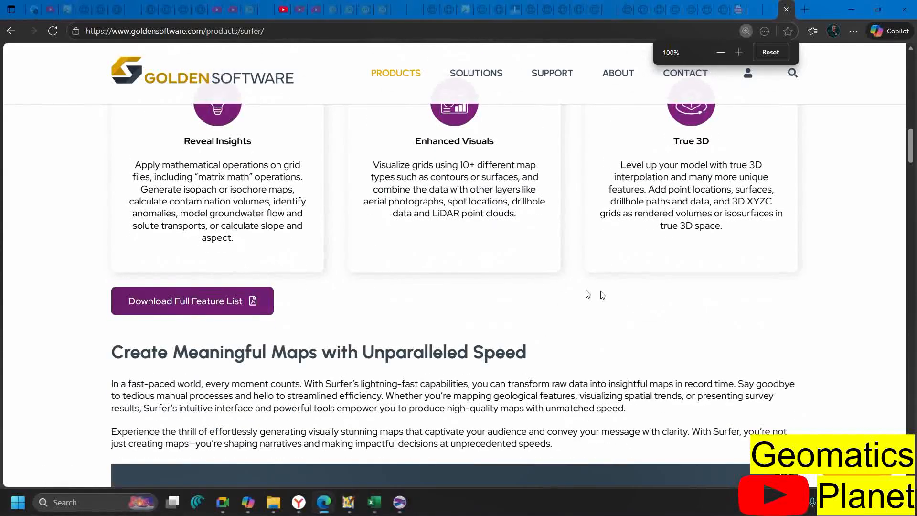
{"action": "scroll", "coordinate": [388, 284], "scroll_direction": "down", "scroll_amount": 6}
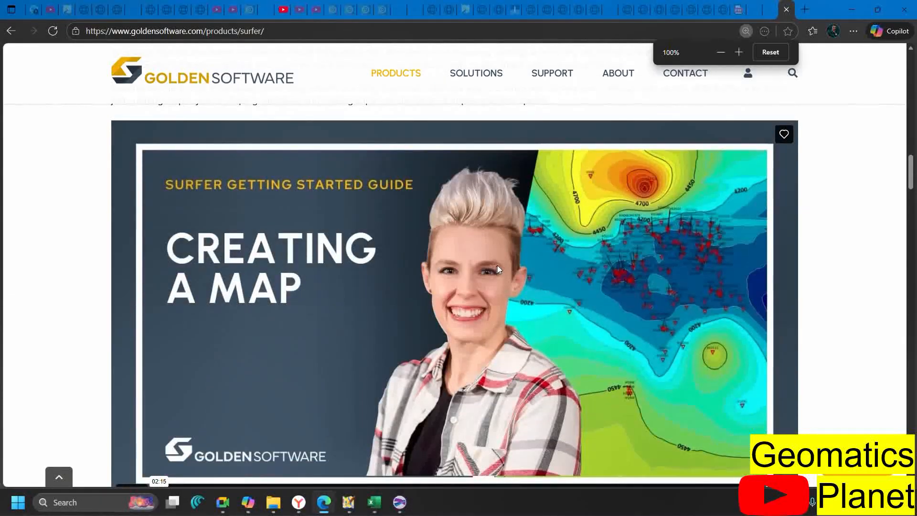
{"action": "scroll", "coordinate": [646, 210], "scroll_direction": "down", "scroll_amount": 9}
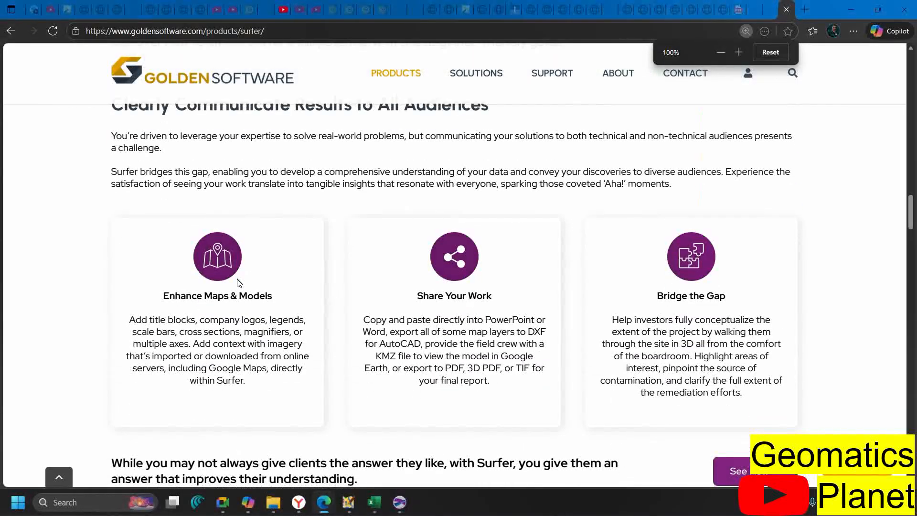
Enlarge the web page to 125% and examine the gallery of sample maps, profiles and 3D models made with Surfer
{"action": "scroll", "coordinate": [225, 305], "scroll_direction": "down", "scroll_amount": 7}
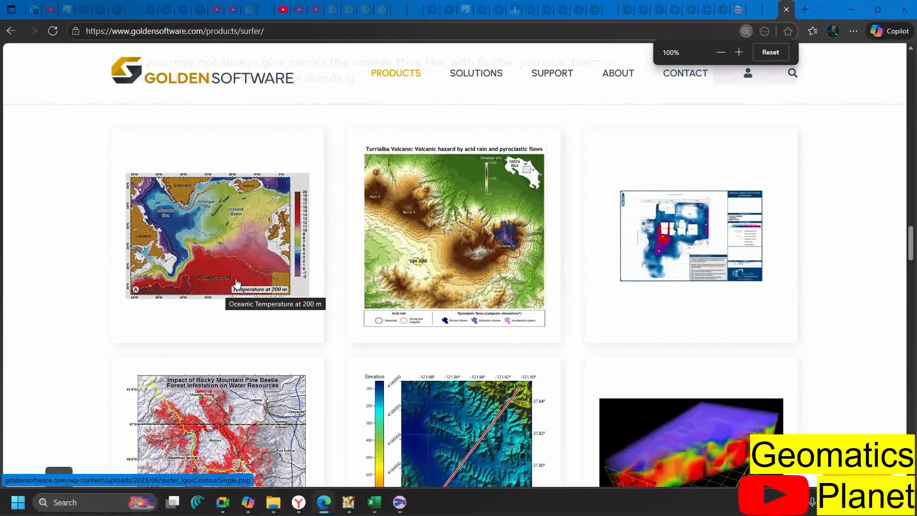
{"action": "key", "text": "ctrl+plus"}
{"action": "key", "text": "ctrl+plus"}
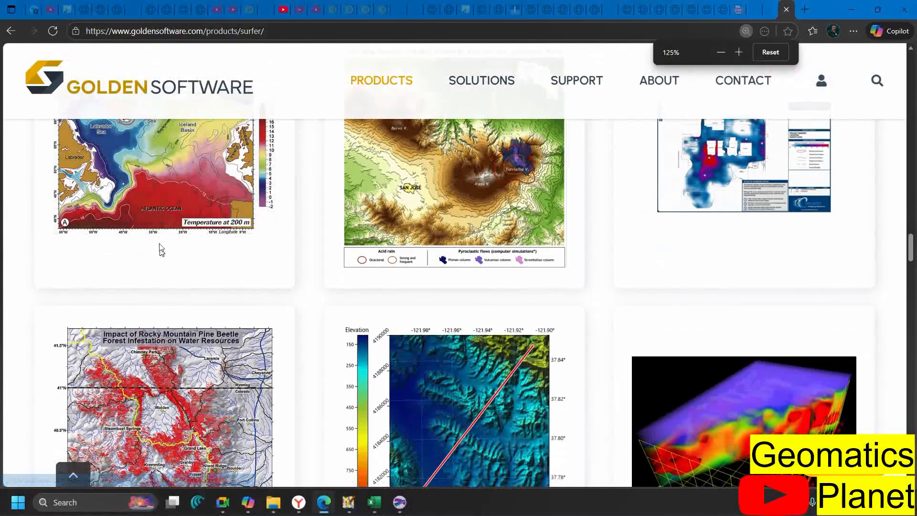
{"action": "scroll", "coordinate": [210, 239], "scroll_direction": "up", "scroll_amount": 1}
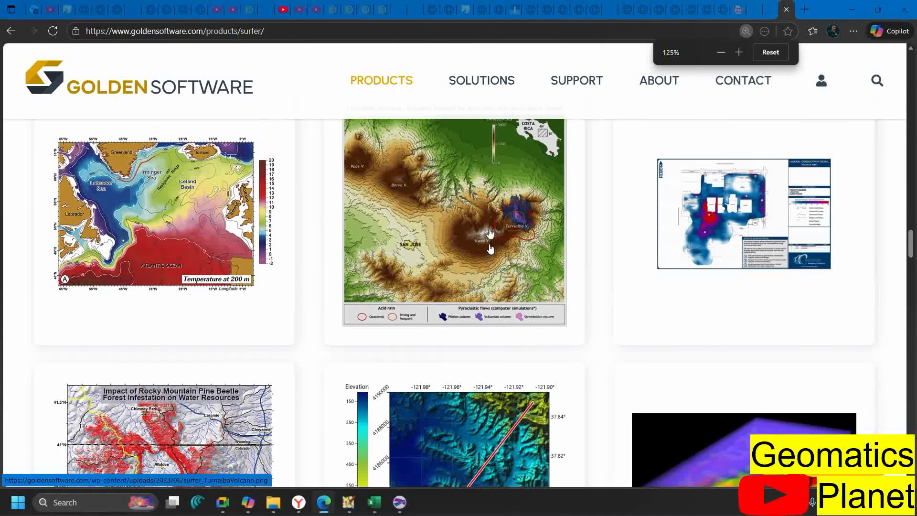
{"action": "scroll", "coordinate": [488, 268], "scroll_direction": "down", "scroll_amount": 3}
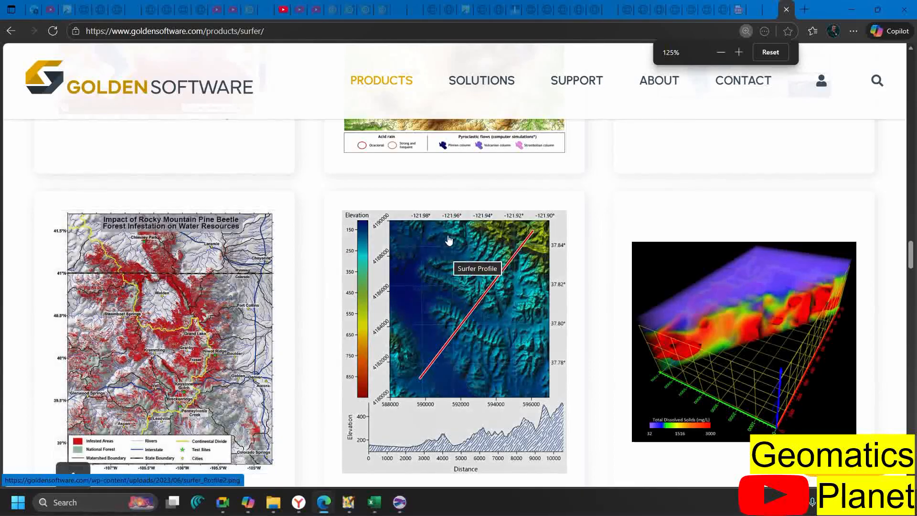
{"action": "scroll", "coordinate": [449, 240], "scroll_direction": "down", "scroll_amount": 4}
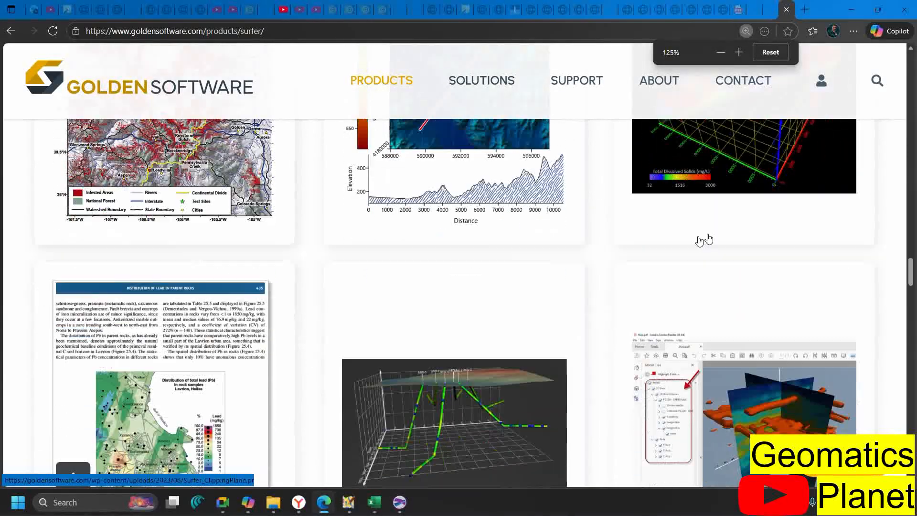
{"action": "scroll", "coordinate": [707, 239], "scroll_direction": "down", "scroll_amount": 3}
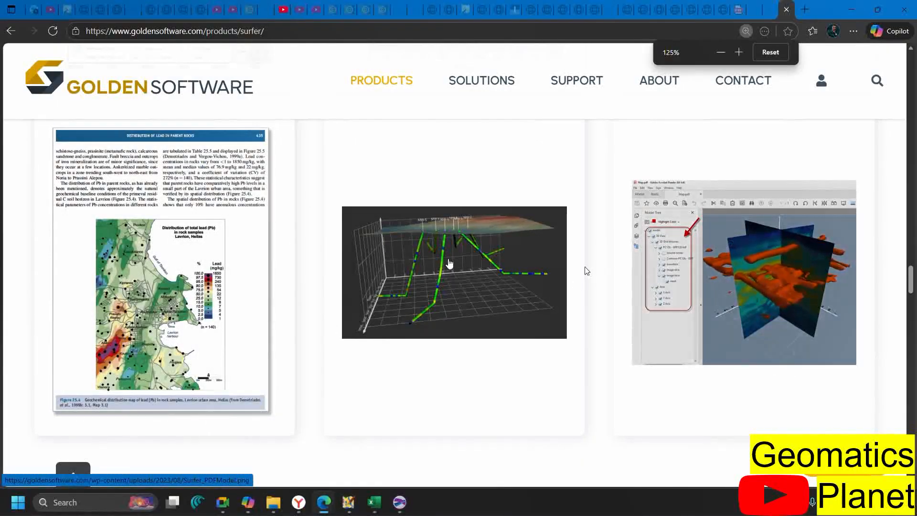
Review the product page's sections on result control, file compatibility, expert support and useful information, and return to the Surfer banner
{"action": "scroll", "coordinate": [352, 271], "scroll_direction": "down", "scroll_amount": 4}
{"action": "scroll", "coordinate": [351, 272], "scroll_direction": "down", "scroll_amount": 7}
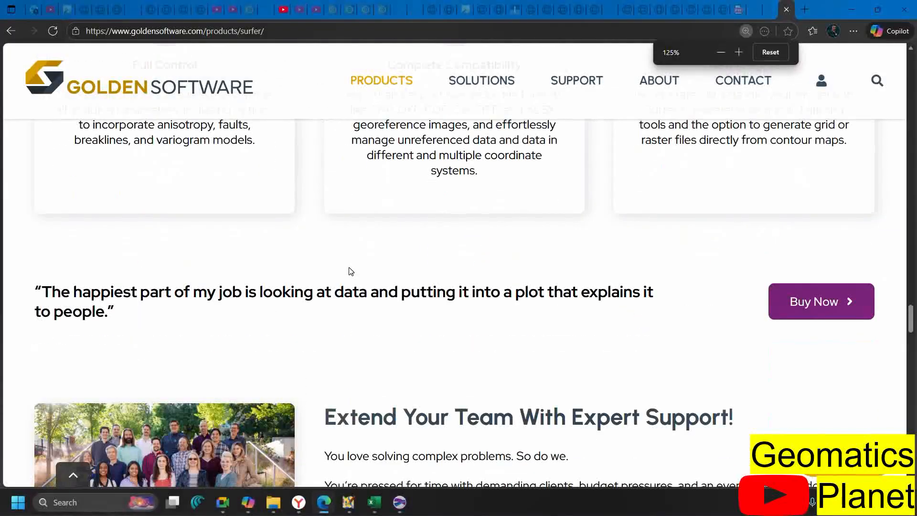
{"action": "scroll", "coordinate": [351, 271], "scroll_direction": "up", "scroll_amount": 5}
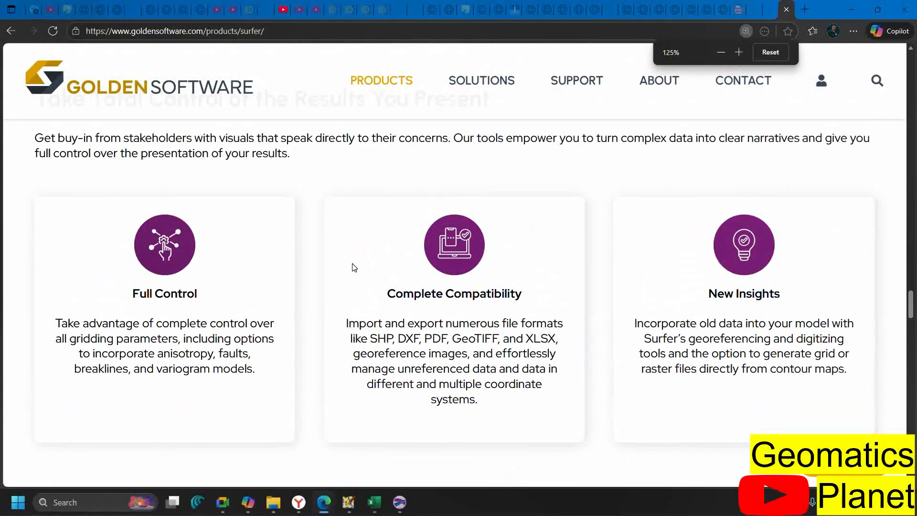
{"action": "scroll", "coordinate": [354, 267], "scroll_direction": "down", "scroll_amount": 10}
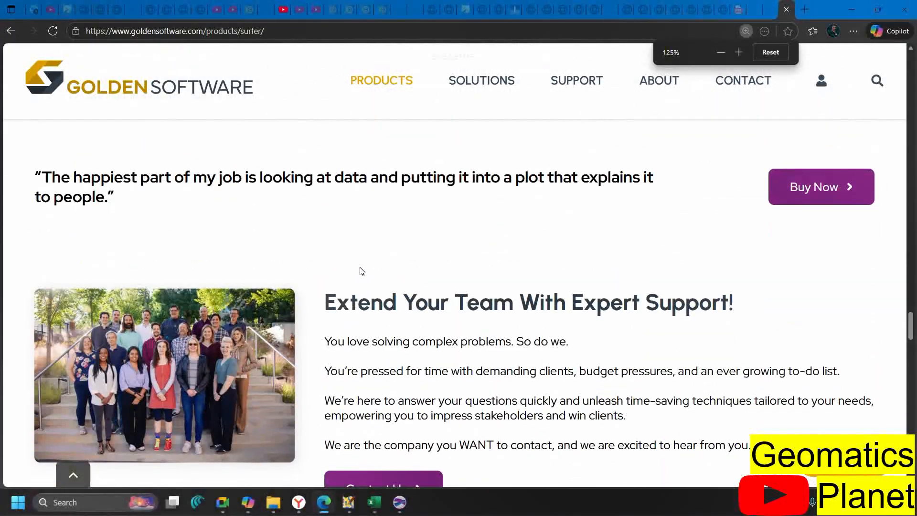
{"action": "scroll", "coordinate": [364, 267], "scroll_direction": "down", "scroll_amount": 8}
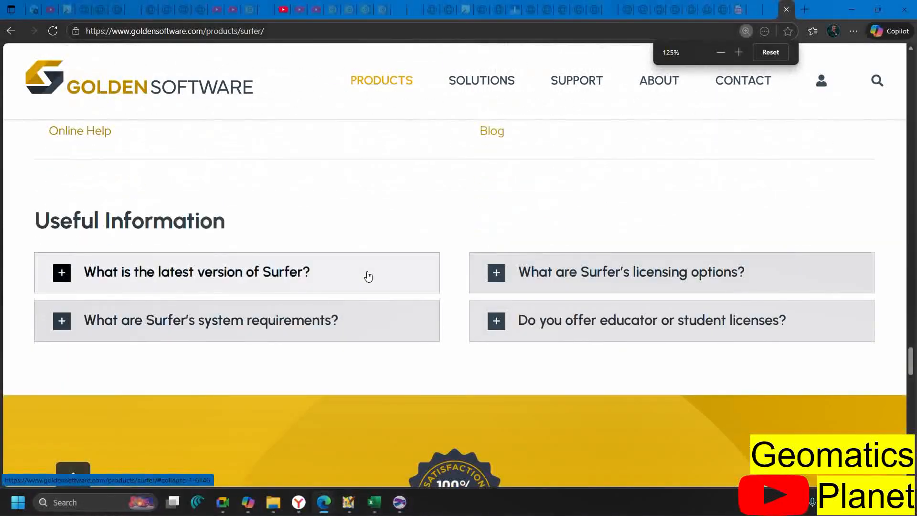
{"action": "scroll", "coordinate": [368, 277], "scroll_direction": "down", "scroll_amount": 4}
{"action": "scroll", "coordinate": [366, 258], "scroll_direction": "up", "scroll_amount": 15}
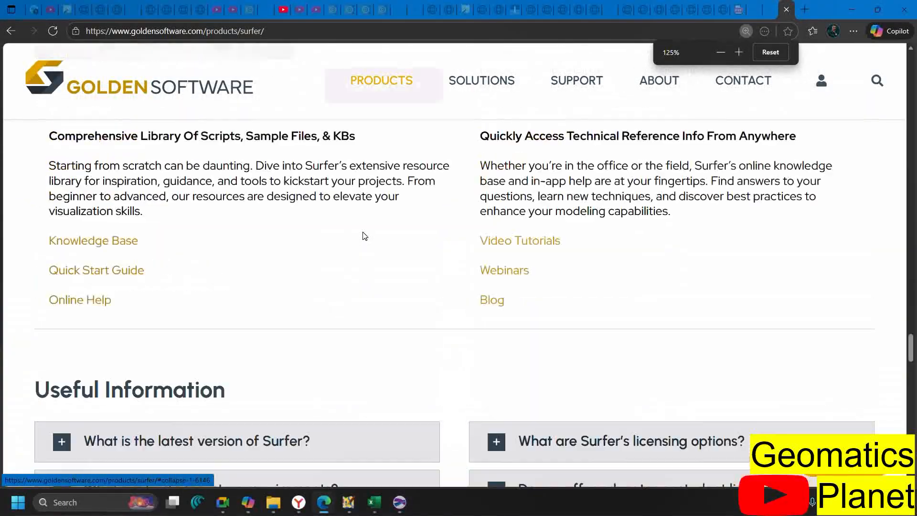
{"action": "scroll", "coordinate": [361, 227], "scroll_direction": "up", "scroll_amount": 12}
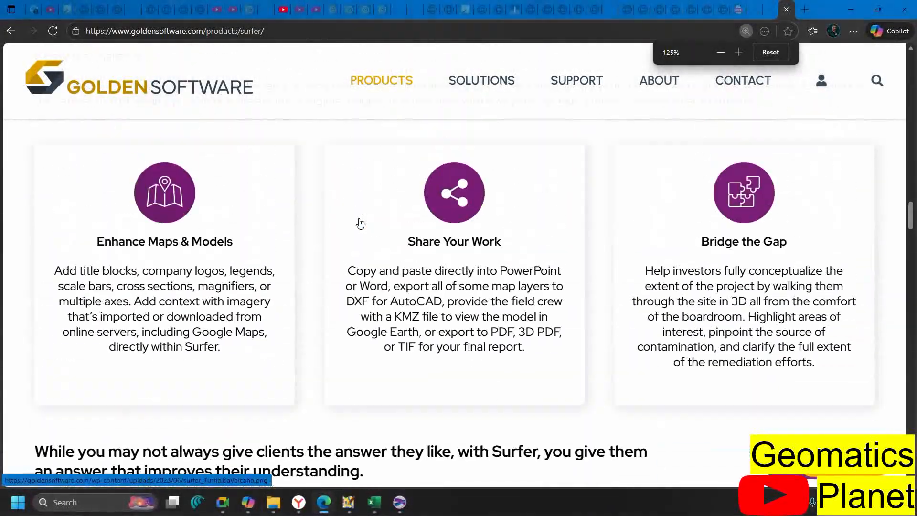
{"action": "scroll", "coordinate": [360, 223], "scroll_direction": "up", "scroll_amount": 5}
{"action": "scroll", "coordinate": [361, 223], "scroll_direction": "up", "scroll_amount": 20}
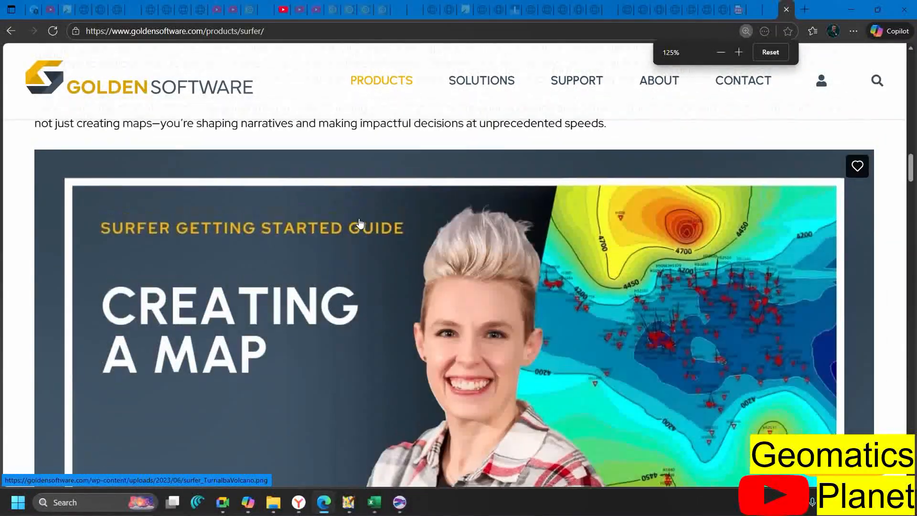
{"action": "scroll", "coordinate": [360, 223], "scroll_direction": "up", "scroll_amount": 8}
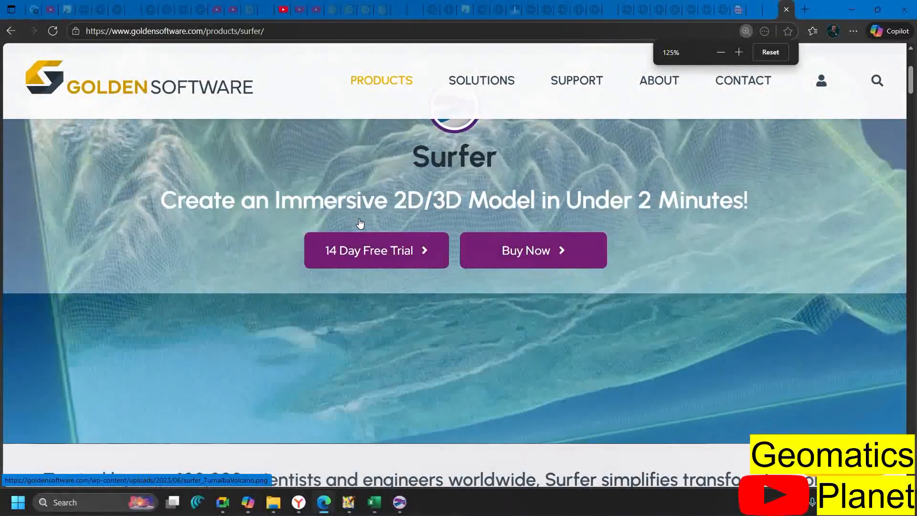
{"action": "scroll", "coordinate": [360, 223], "scroll_direction": "down", "scroll_amount": 5}
{"action": "scroll", "coordinate": [360, 223], "scroll_direction": "up", "scroll_amount": 2}
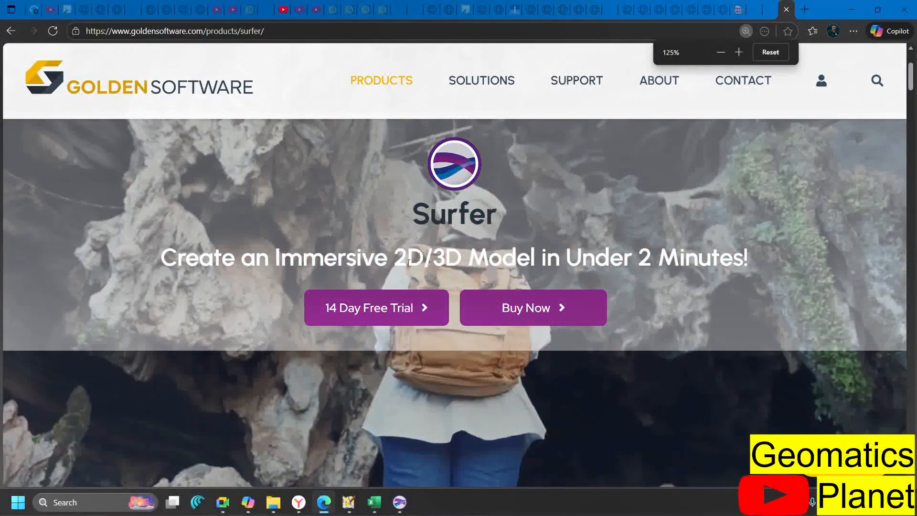
Switch to the Surfer application and dismiss the welcome dialog to reach an empty plot
{"action": "left_click", "coordinate": [400, 510]}
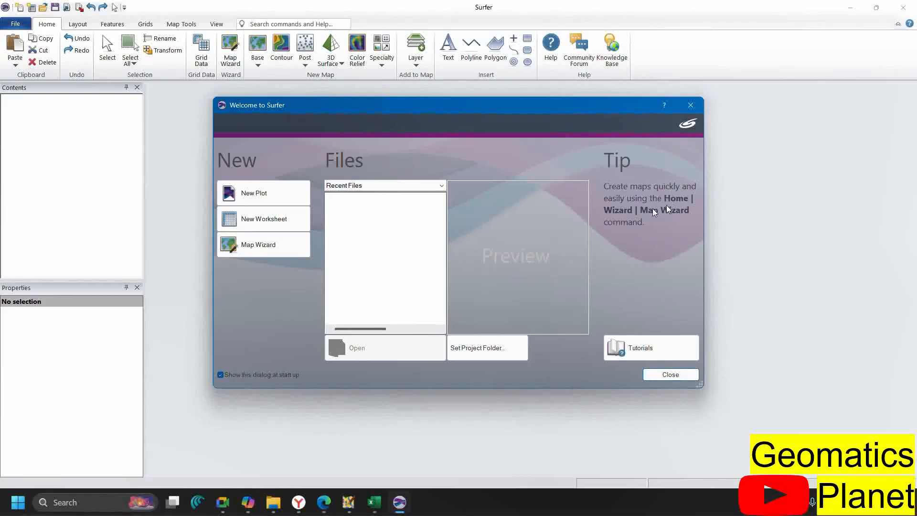
{"action": "left_click", "coordinate": [693, 107]}
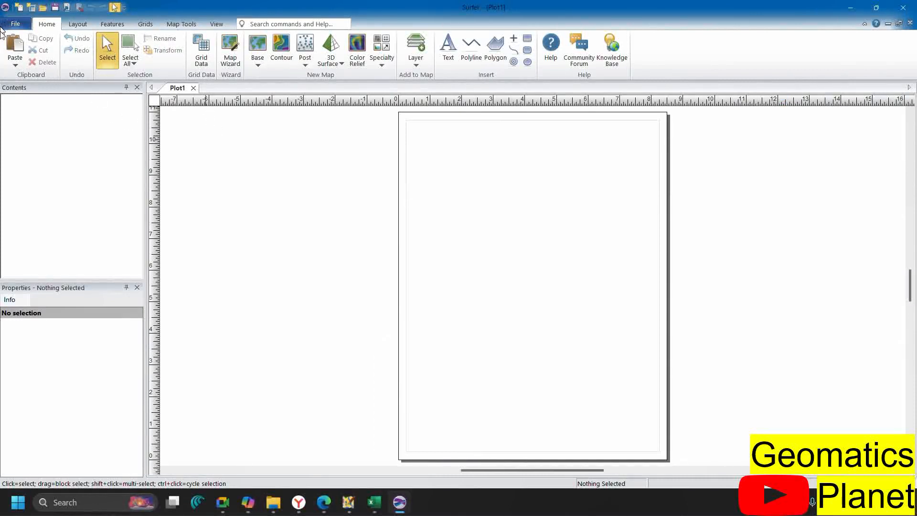
Examine Surfer's available commands for page layout, features, grids, map tools and view, and return to the main map commands
{"action": "left_click", "coordinate": [77, 24]}
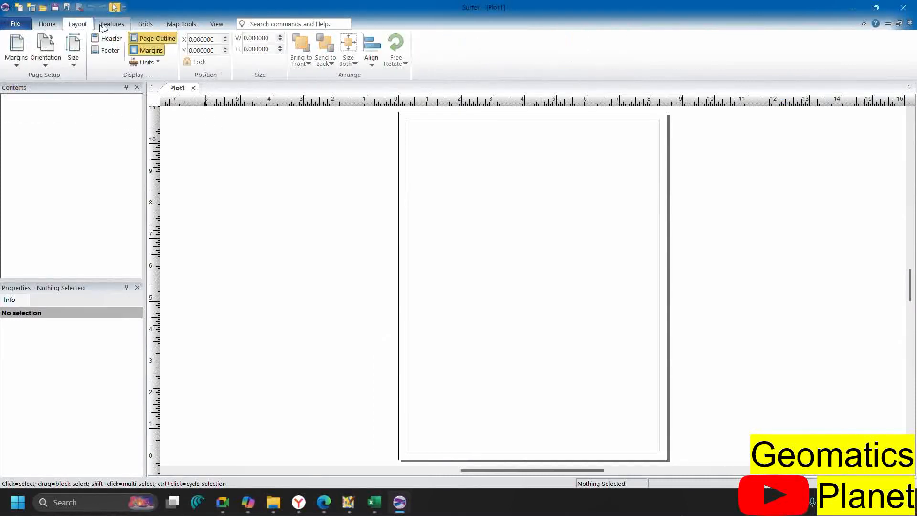
{"action": "left_click", "coordinate": [51, 25]}
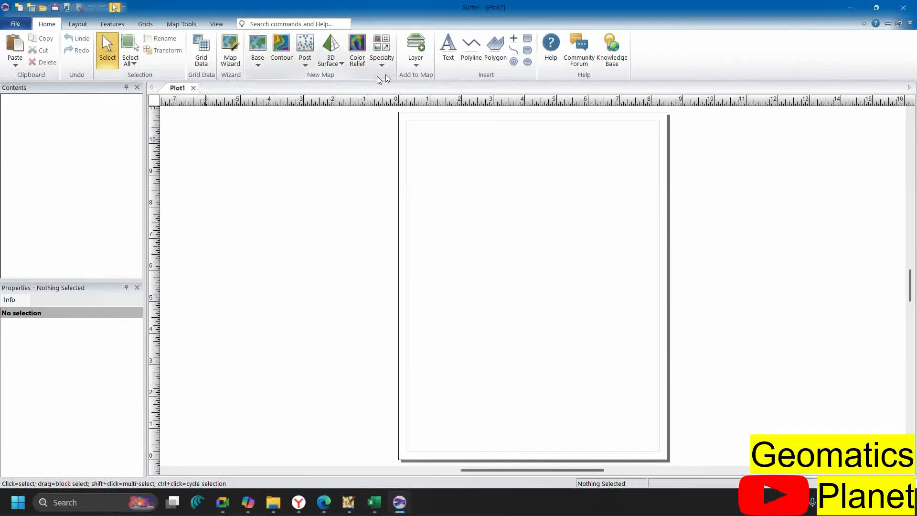
{"action": "left_click", "coordinate": [77, 24]}
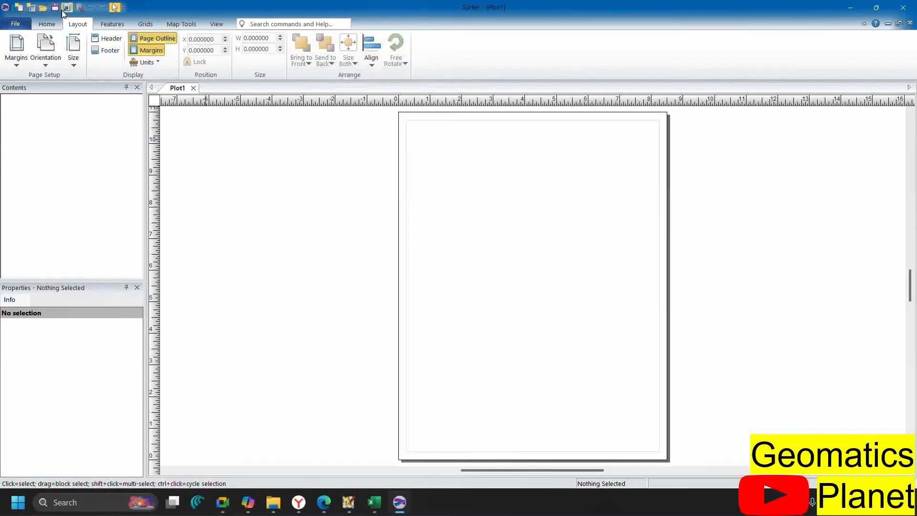
{"action": "left_click", "coordinate": [105, 25]}
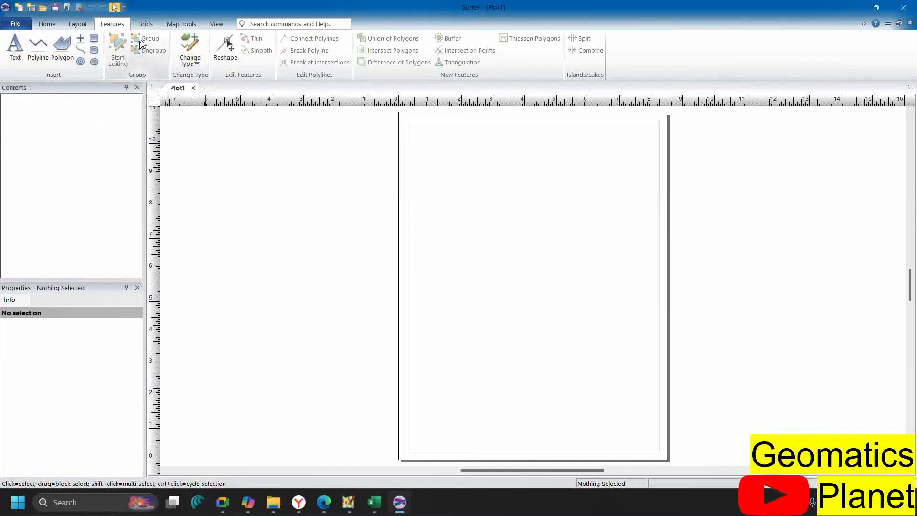
{"action": "left_click", "coordinate": [144, 25]}
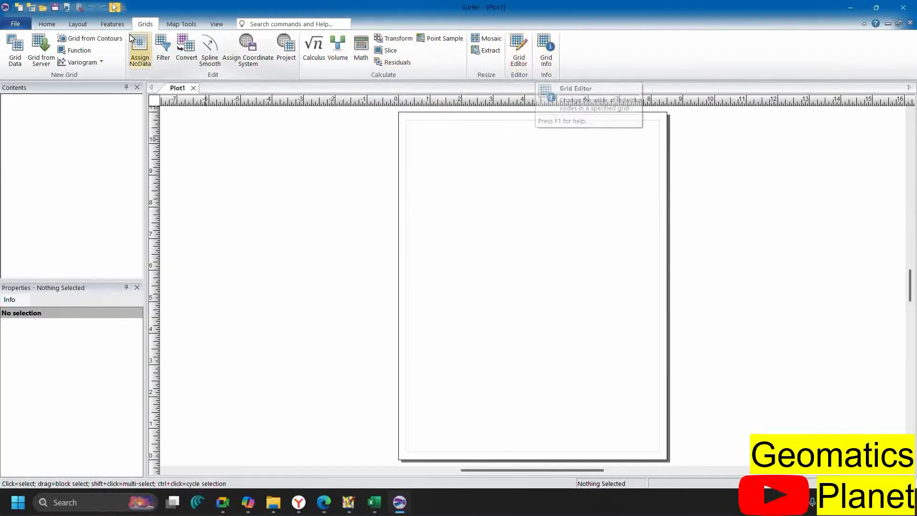
{"action": "left_click", "coordinate": [177, 25]}
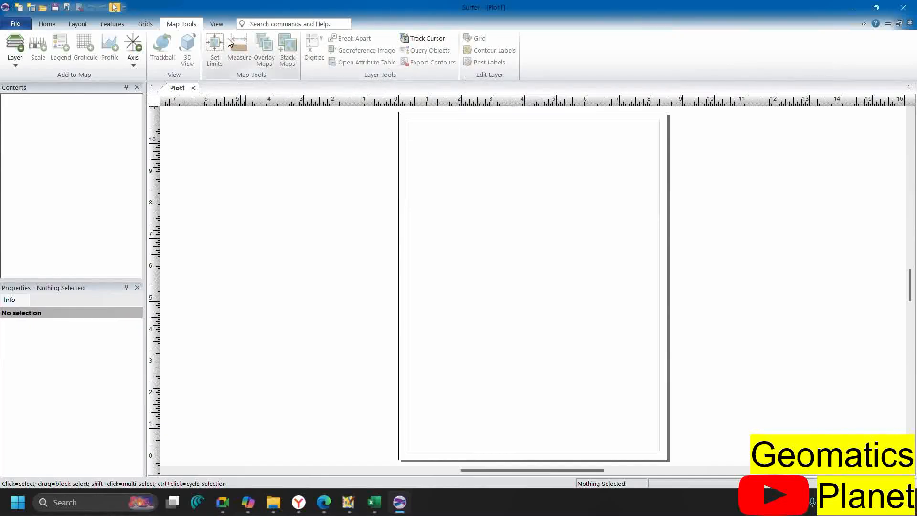
{"action": "left_click", "coordinate": [221, 23]}
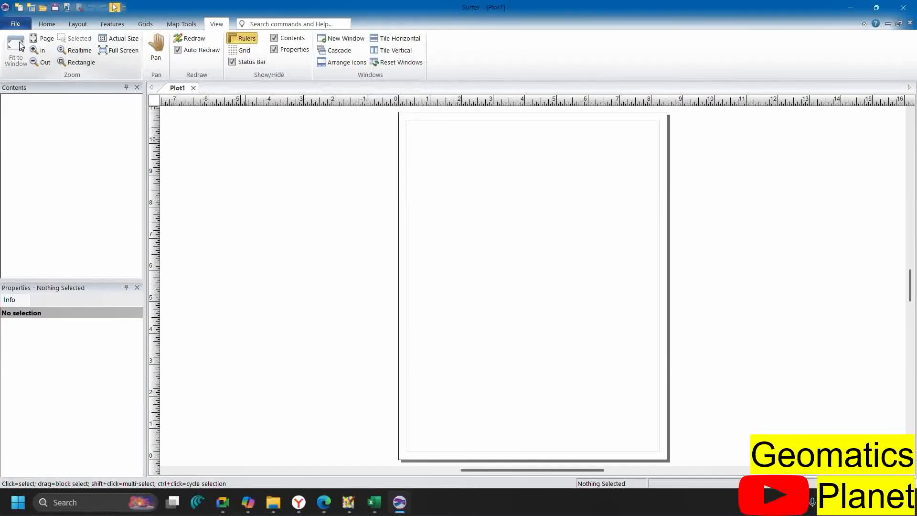
{"action": "left_click", "coordinate": [46, 24]}
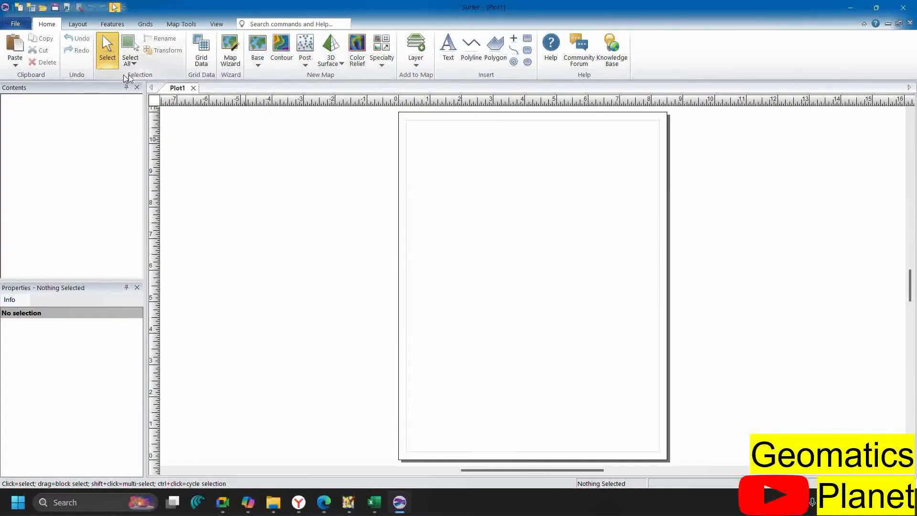
Start the Map Wizard and preview the first sample files, including CA2010.gsb, CentralCalifornia.gsi, CO2010.GSB, ColoradoCounties.dat and Conifer.grd
{"action": "left_click", "coordinate": [230, 52]}
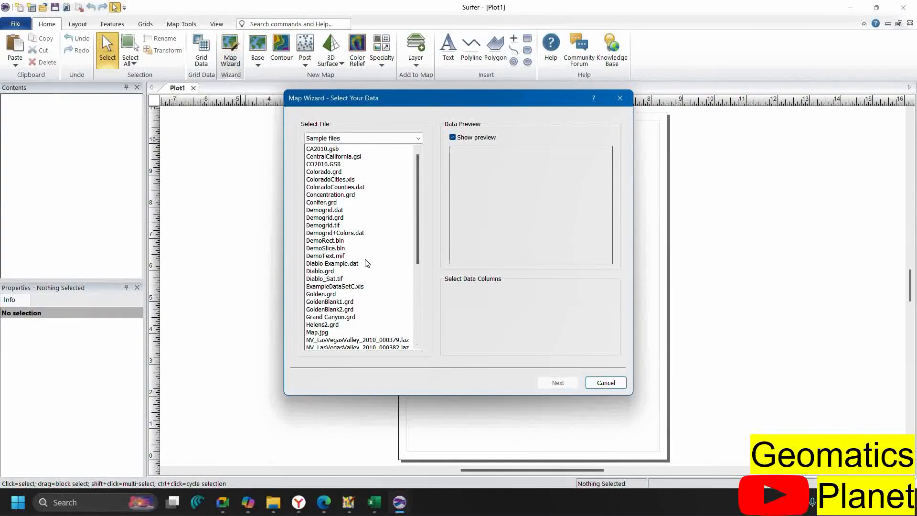
{"action": "scroll", "coordinate": [367, 264], "scroll_direction": "down", "scroll_amount": 6}
{"action": "scroll", "coordinate": [367, 271], "scroll_direction": "up", "scroll_amount": 6}
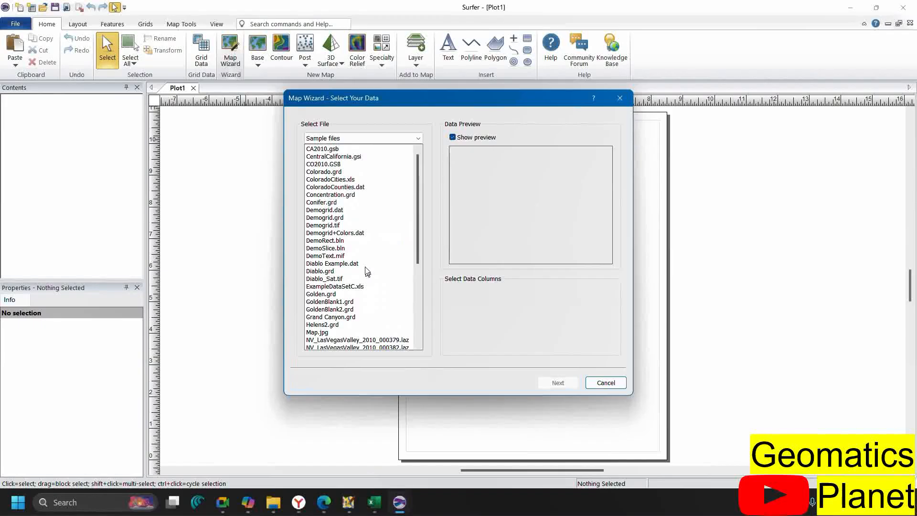
{"action": "left_click", "coordinate": [312, 149]}
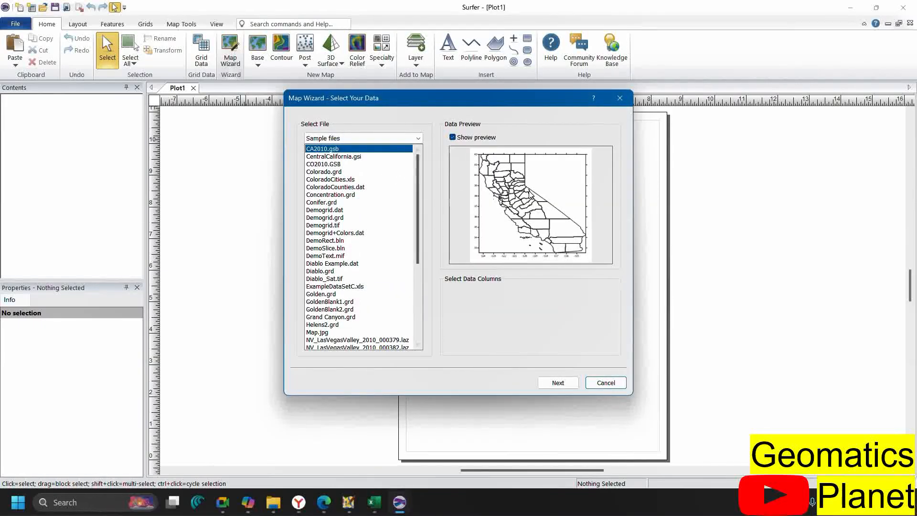
{"action": "left_click", "coordinate": [347, 158]}
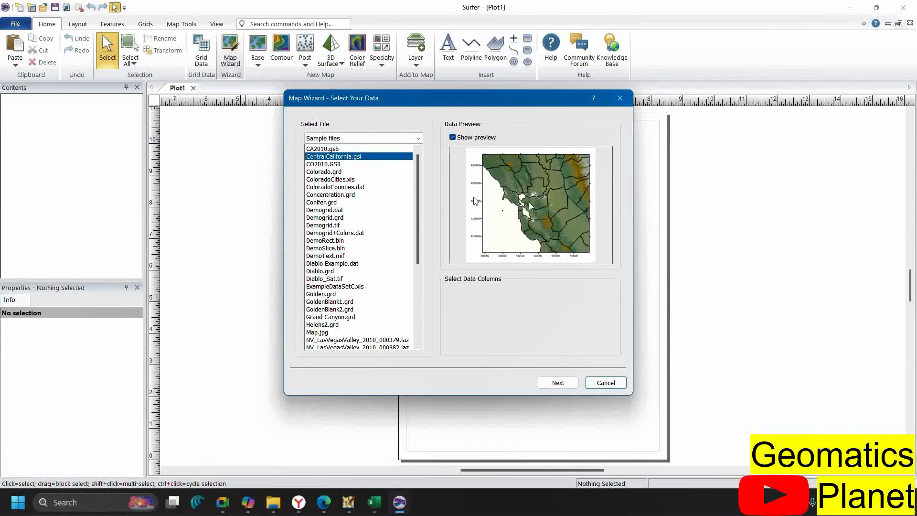
{"action": "left_click", "coordinate": [336, 165]}
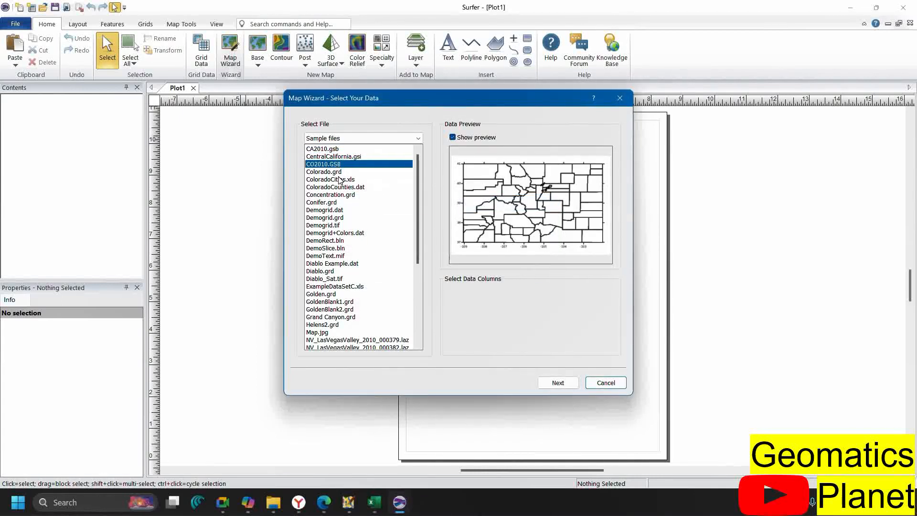
{"action": "left_click", "coordinate": [340, 180]}
{"action": "left_click", "coordinate": [340, 188]}
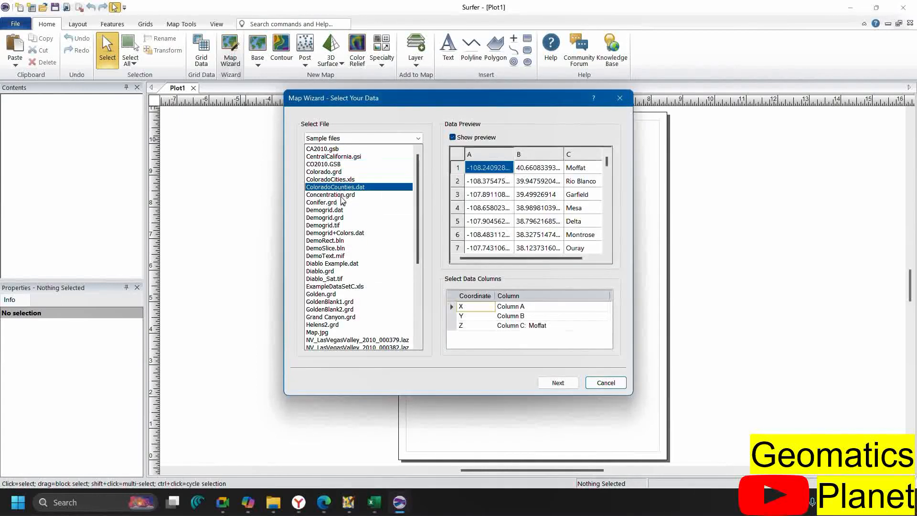
{"action": "left_click", "coordinate": [342, 202]}
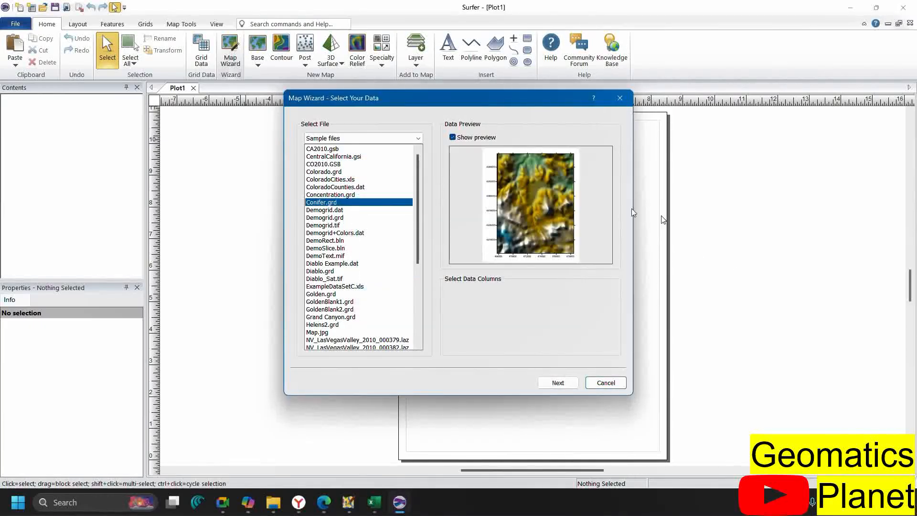
Preview the sample files Demogrid.dat, Demogrid.grd, Demogrid.tif, Demogrid+Colors.dat, DemoRect.bln and DemoSlice.bln
{"action": "left_click", "coordinate": [347, 211]}
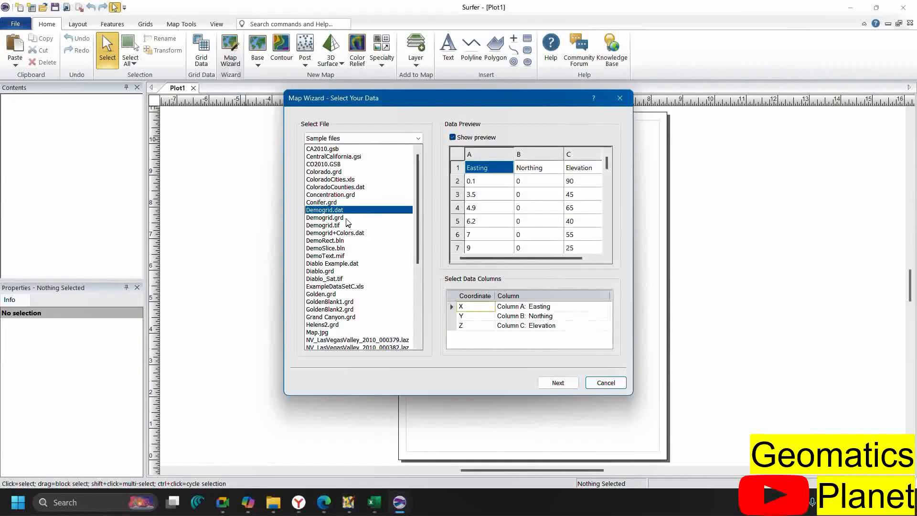
{"action": "left_click", "coordinate": [346, 219]}
{"action": "left_click", "coordinate": [343, 226]}
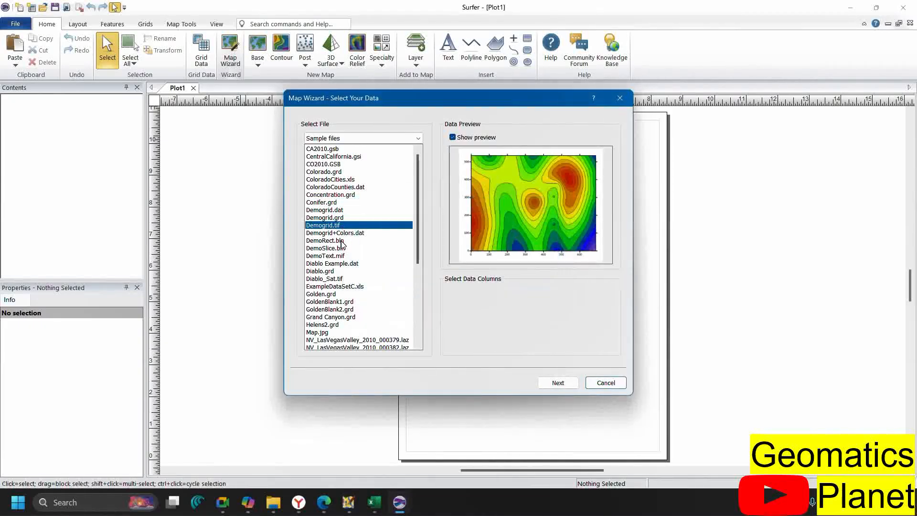
{"action": "left_click", "coordinate": [338, 233]}
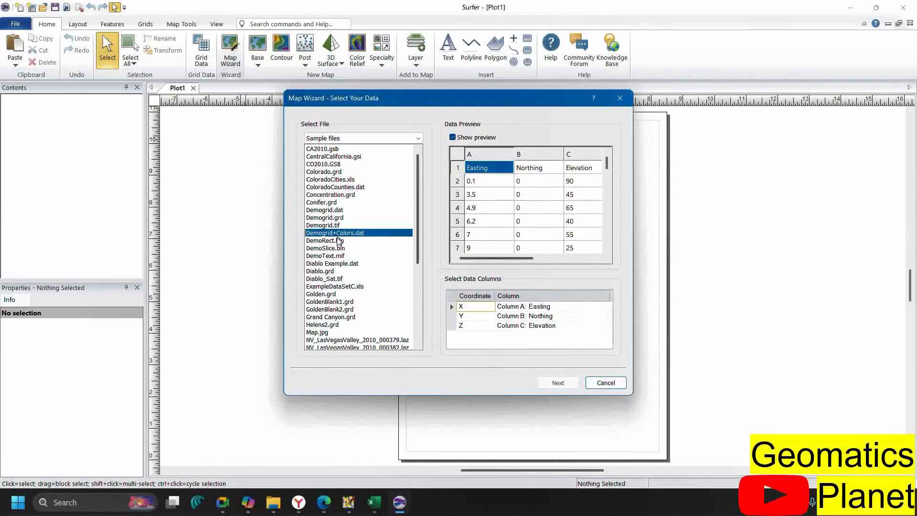
{"action": "left_click", "coordinate": [334, 241]}
{"action": "left_click", "coordinate": [330, 248]}
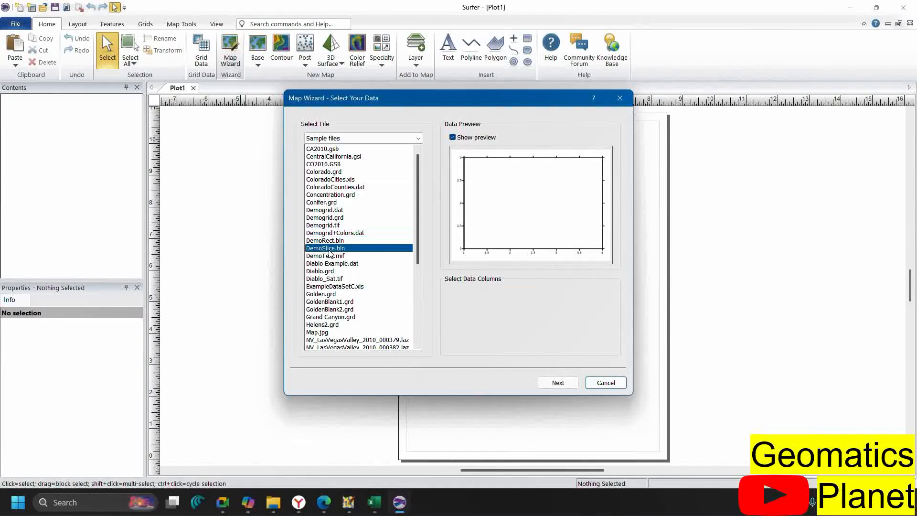
Preview the sample files DemoText.mif, Diablo Example.dat and Diablo.grd, checking the example's coordinate columns
{"action": "left_click", "coordinate": [329, 264]}
{"action": "left_click", "coordinate": [337, 256]}
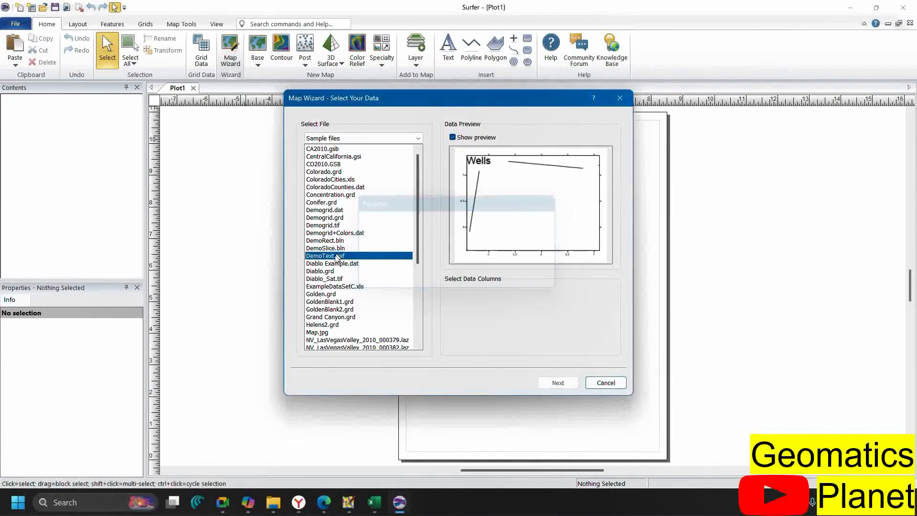
{"action": "left_click", "coordinate": [332, 264]}
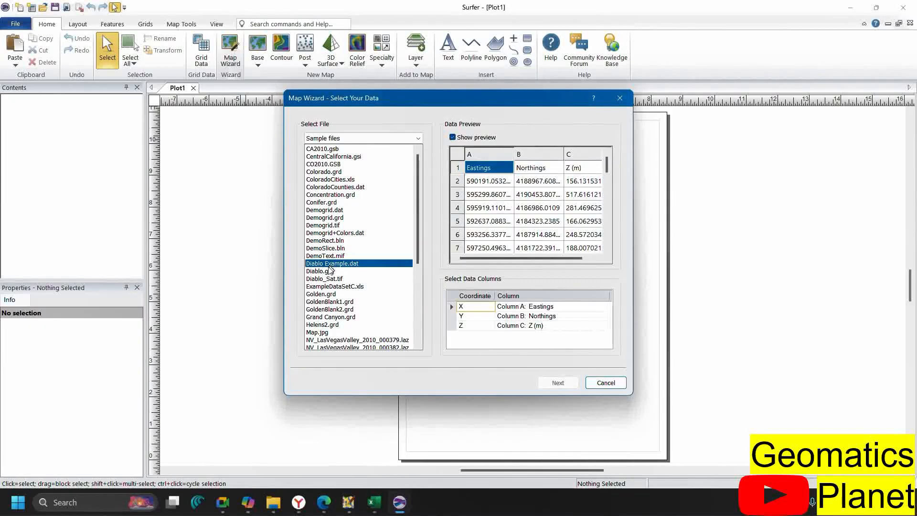
{"action": "left_click", "coordinate": [329, 271]}
{"action": "left_click", "coordinate": [332, 264]}
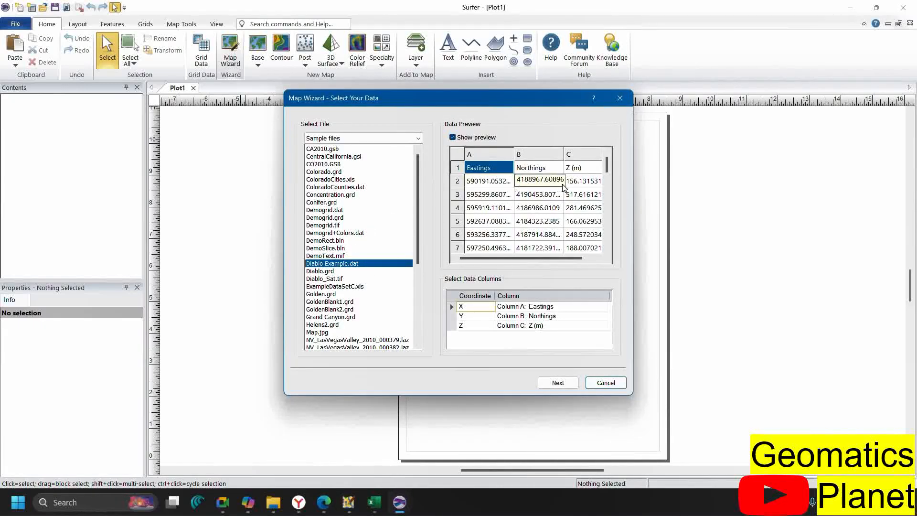
{"action": "left_click", "coordinate": [316, 271]}
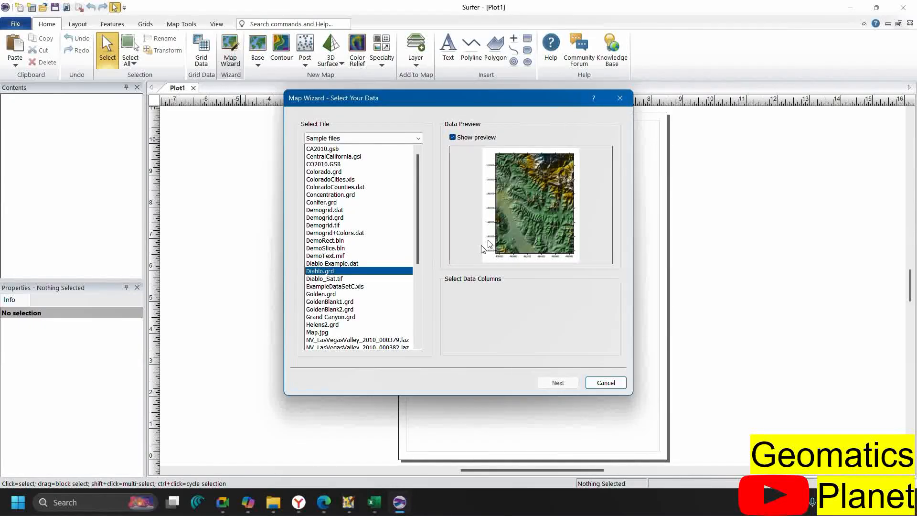
Preview the sample files from ExampleDataSetC.xls through Golden.grd, GoldenBlank1.grd and Grand Canyon.grd to Helens2.grd
{"action": "left_click", "coordinate": [344, 287]}
{"action": "left_click", "coordinate": [345, 294]}
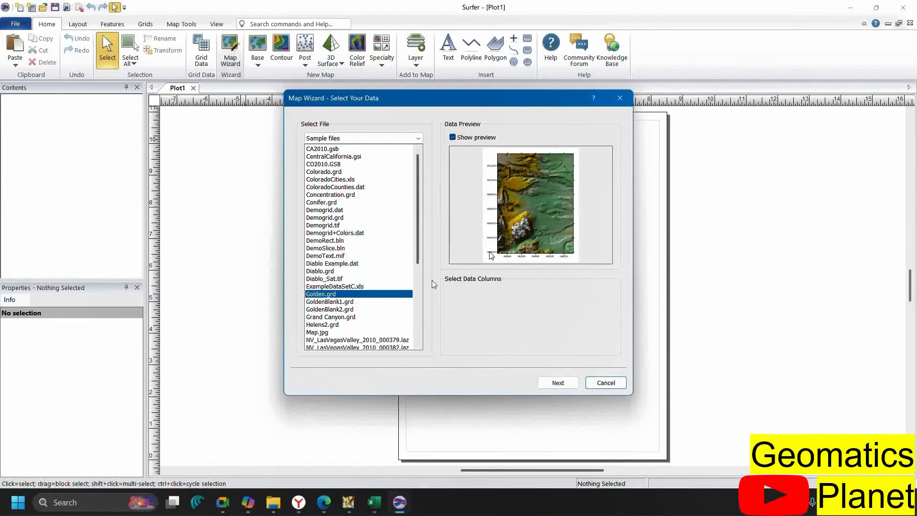
{"action": "left_click", "coordinate": [336, 302]}
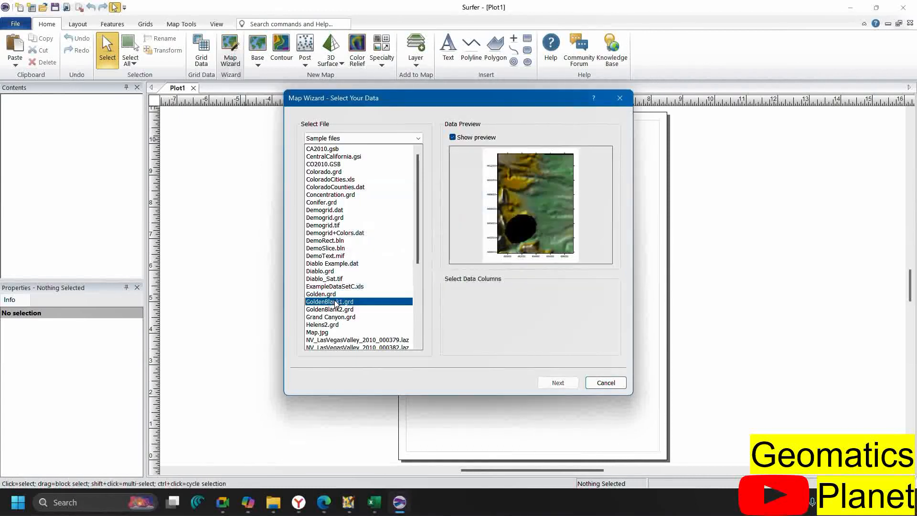
{"action": "key", "text": "Down"}
{"action": "key", "text": "Down"}
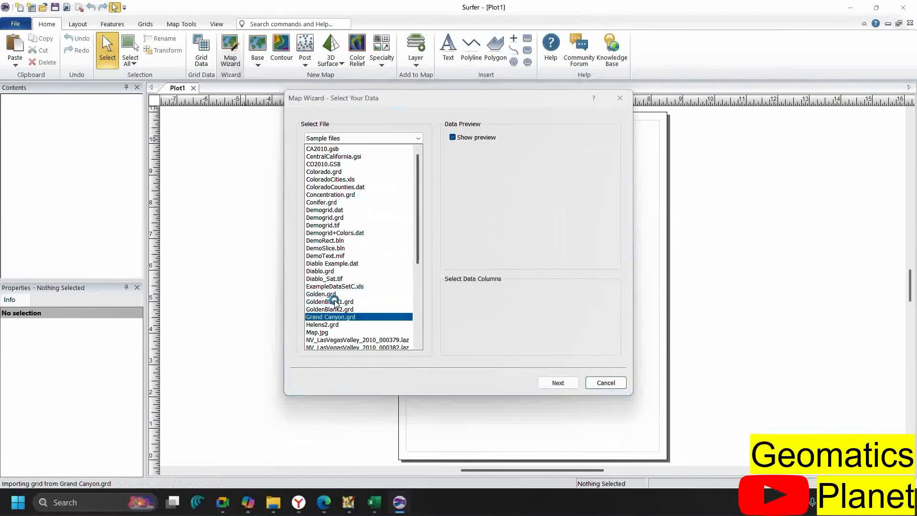
{"action": "key", "text": "Down"}
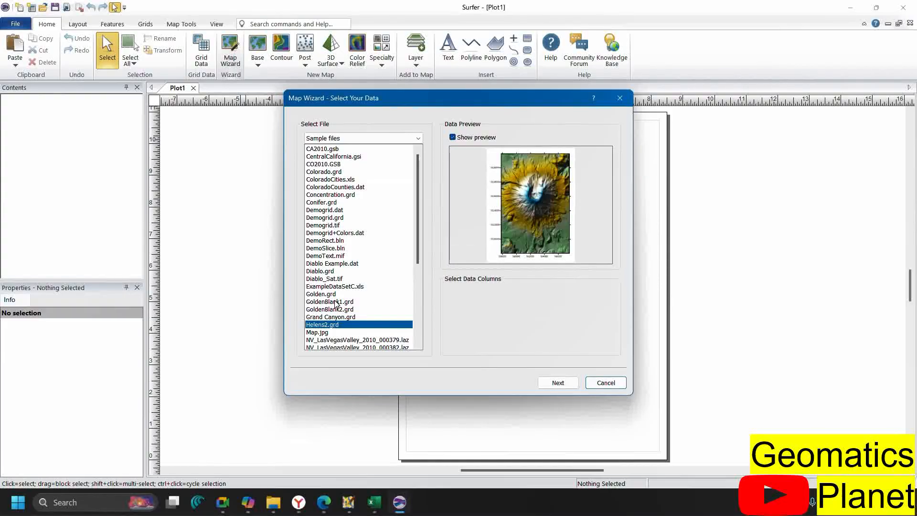
Preview Map.jpg, try to preview NV_LasVegasValley_2010_000379.laz, and cancel its LiDAR import filtering
{"action": "key", "text": "Down"}
{"action": "key", "text": "Down"}
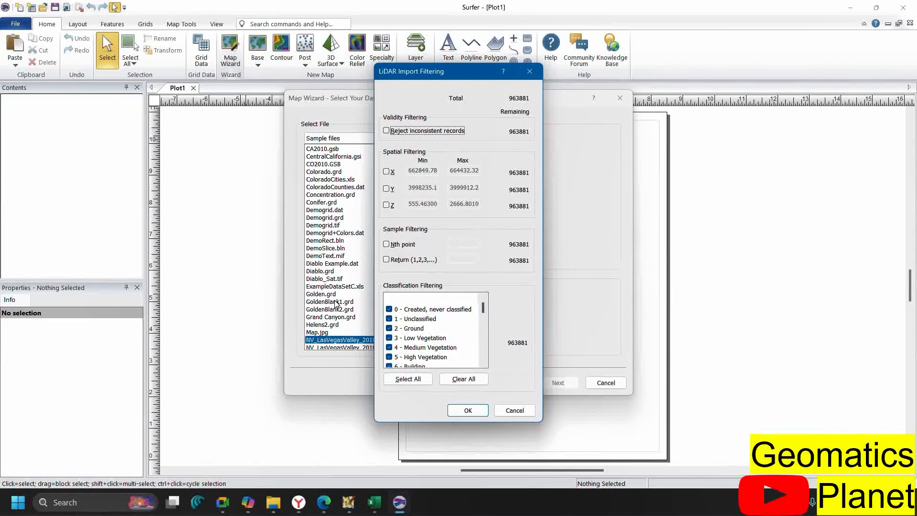
{"action": "key", "text": "Escape"}
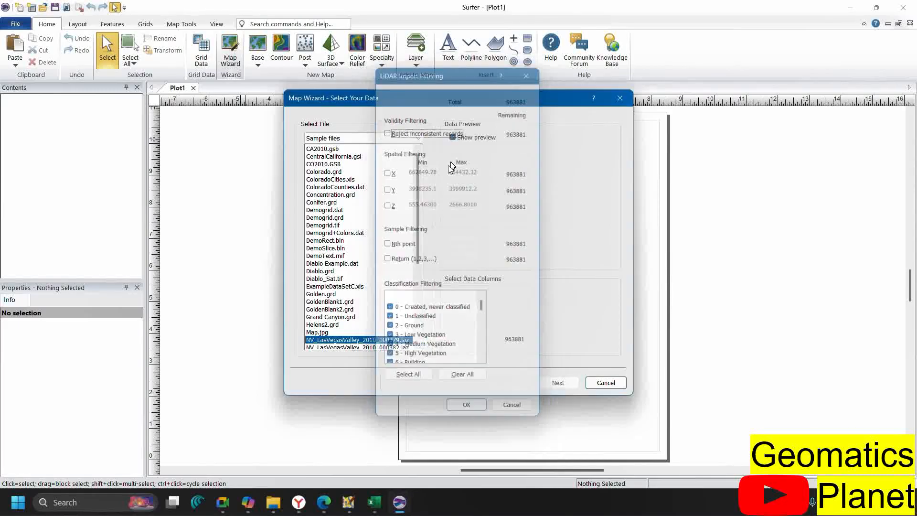
Preview the sample files NV2010_Population.gsb, Sample1.dat and Telluride.grd
{"action": "scroll", "coordinate": [363, 330], "scroll_direction": "down", "scroll_amount": 2}
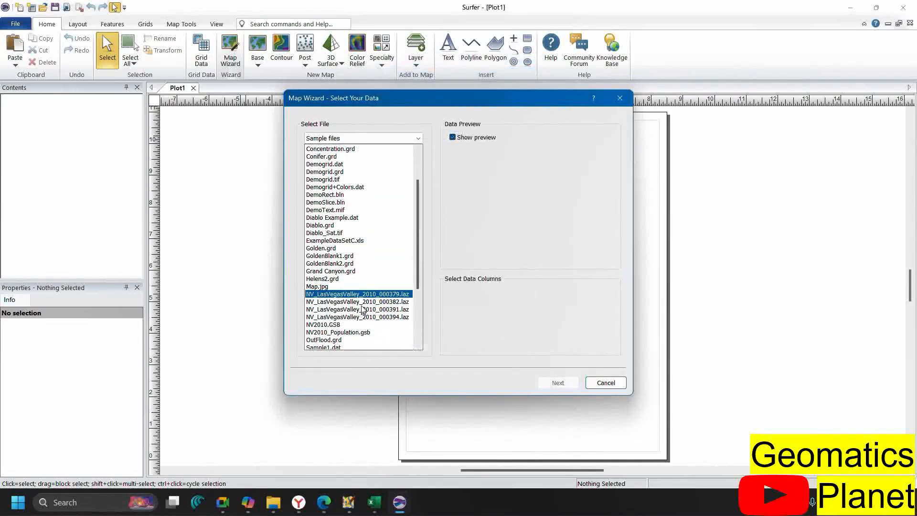
{"action": "left_click", "coordinate": [340, 333]}
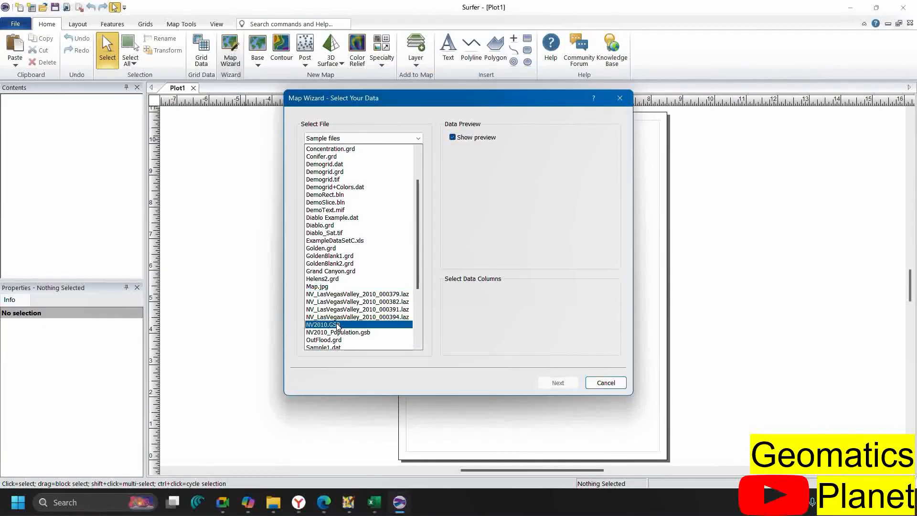
{"action": "scroll", "coordinate": [345, 337], "scroll_direction": "down", "scroll_amount": 2}
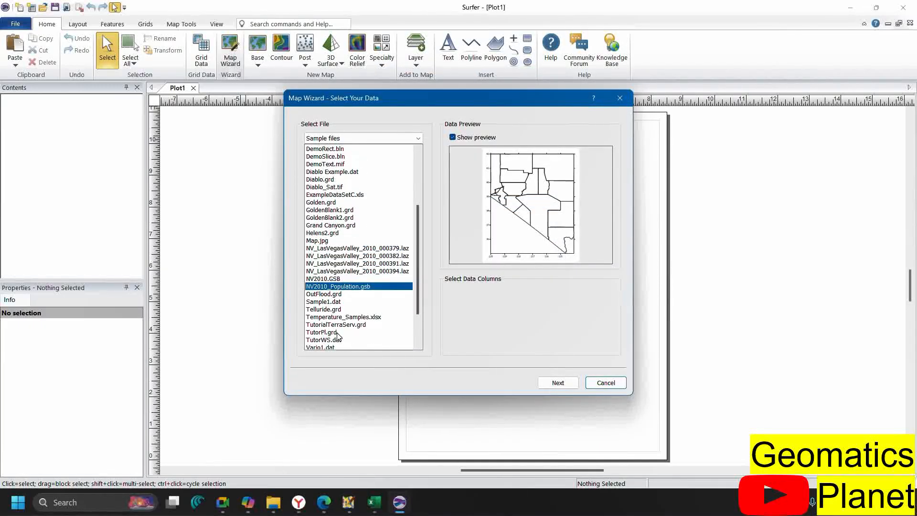
{"action": "left_click", "coordinate": [325, 301]}
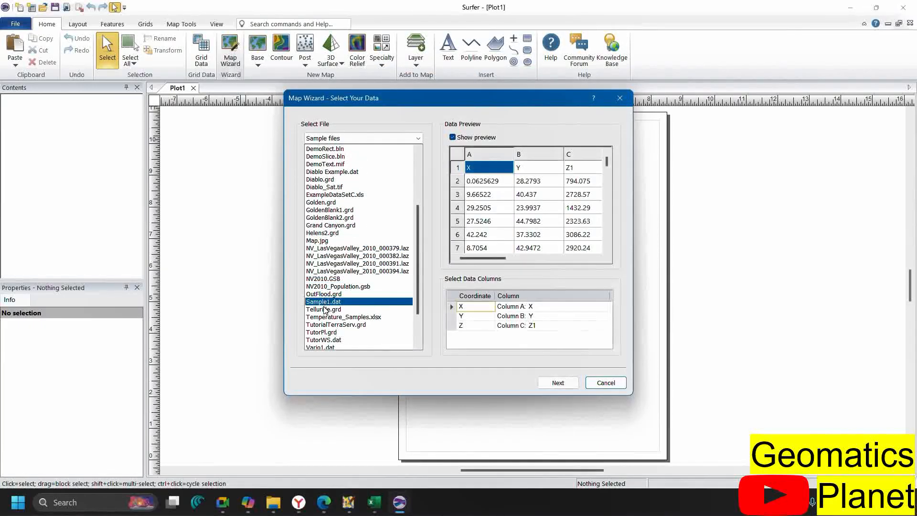
{"action": "left_click", "coordinate": [325, 309]}
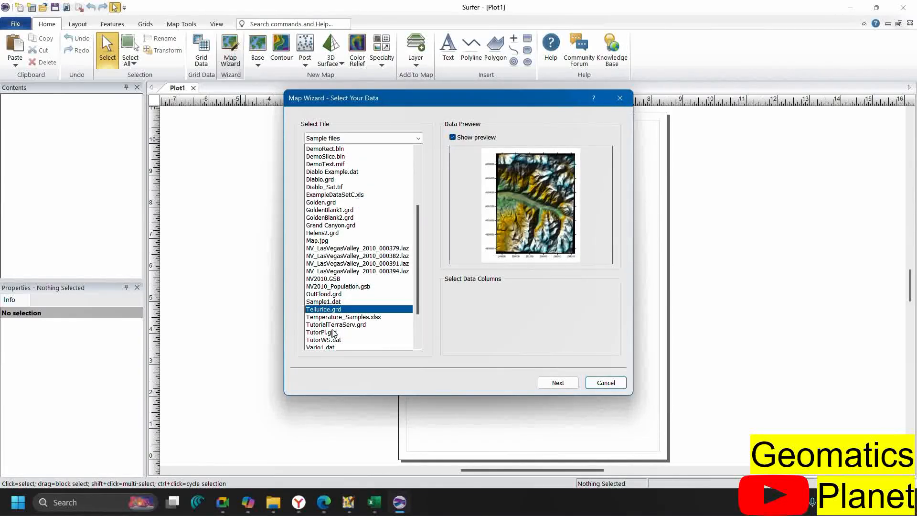
Try to preview Temperature_Samples.xlsx and abort its import
{"action": "left_click", "coordinate": [336, 318]}
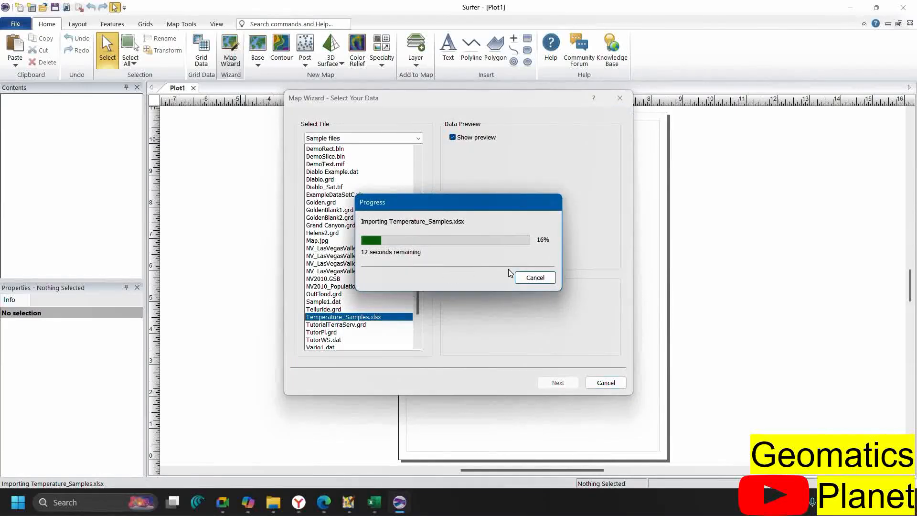
{"action": "left_click", "coordinate": [530, 277]}
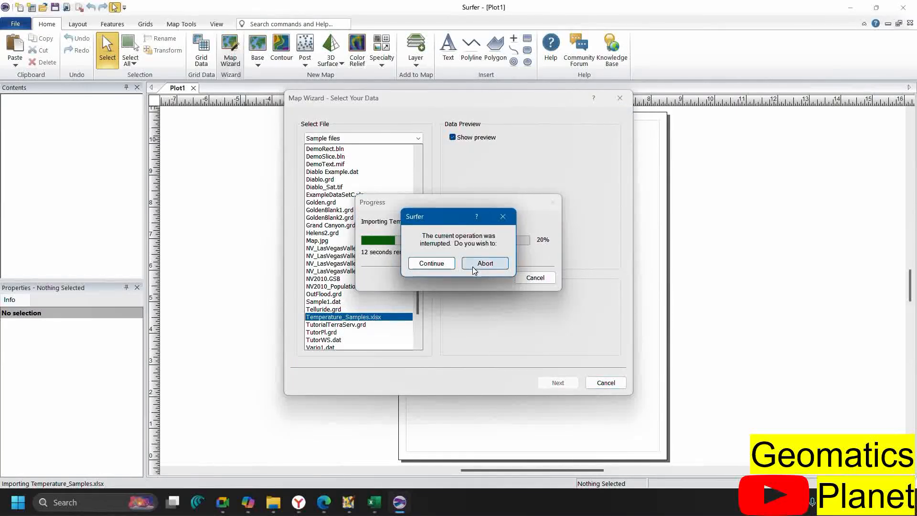
{"action": "left_click", "coordinate": [484, 264]}
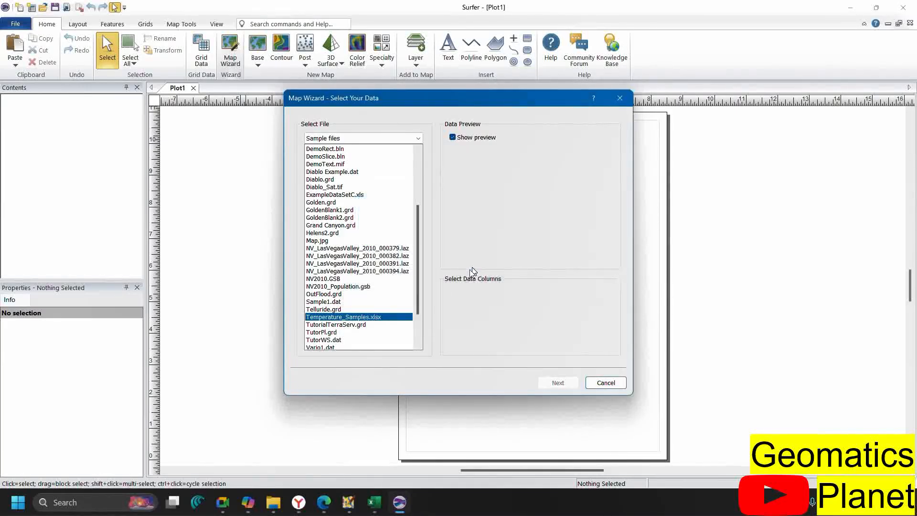
Preview TutorialTerraServ.grd, TutorPl.grd, VOC_Concentration_LogAsLinear.grd and WellLocations.grd, and close the Map Wizard without creating a map
{"action": "left_click", "coordinate": [338, 325]}
{"action": "scroll", "coordinate": [335, 339], "scroll_direction": "down", "scroll_amount": 2}
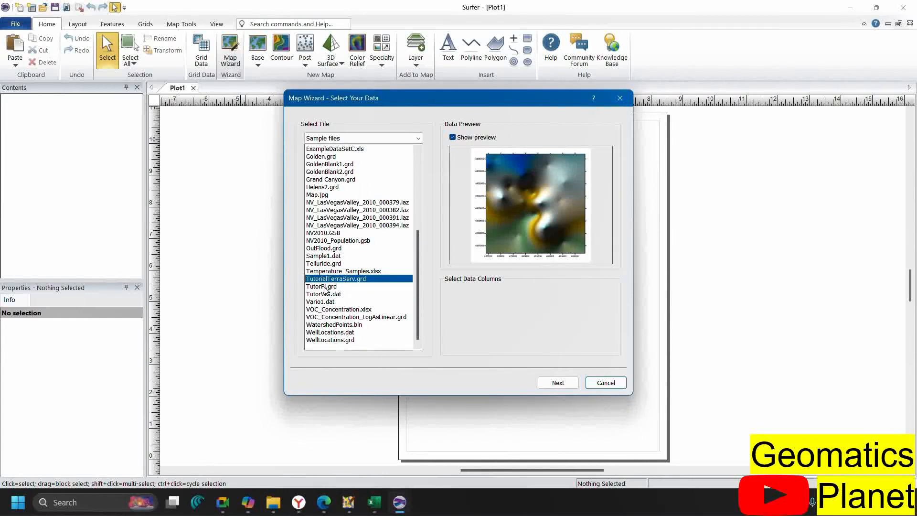
{"action": "left_click", "coordinate": [324, 287]}
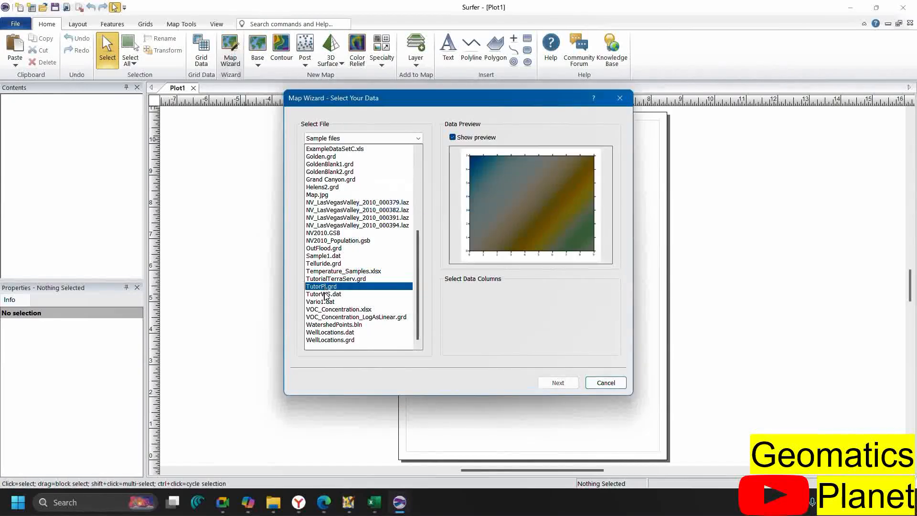
{"action": "left_click", "coordinate": [356, 317]}
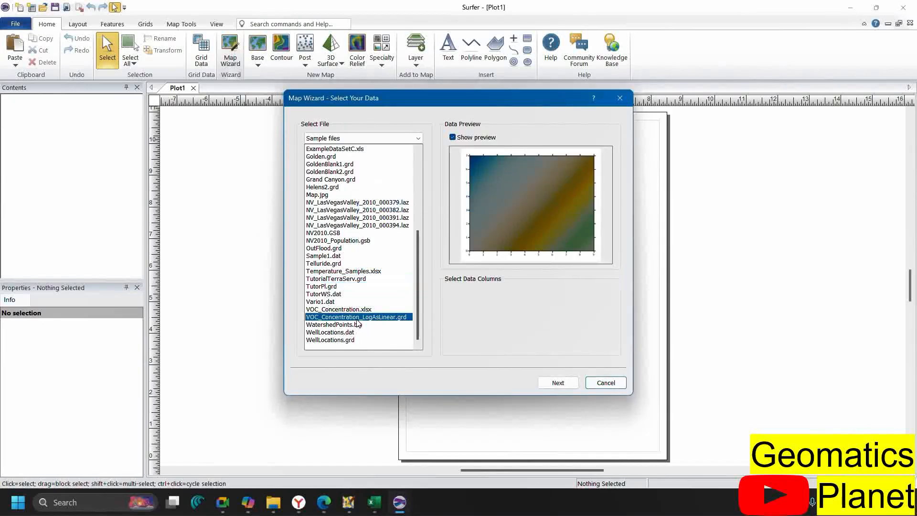
{"action": "left_click", "coordinate": [342, 341]}
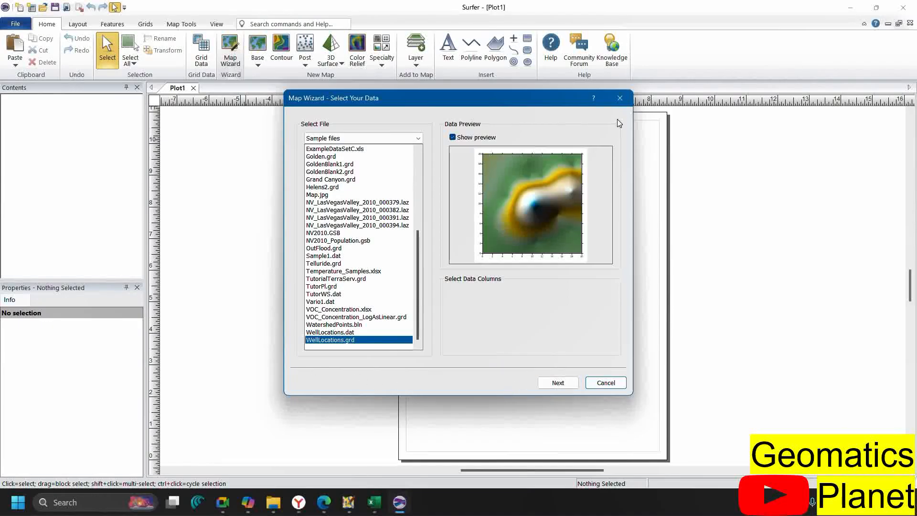
{"action": "left_click", "coordinate": [619, 98]}
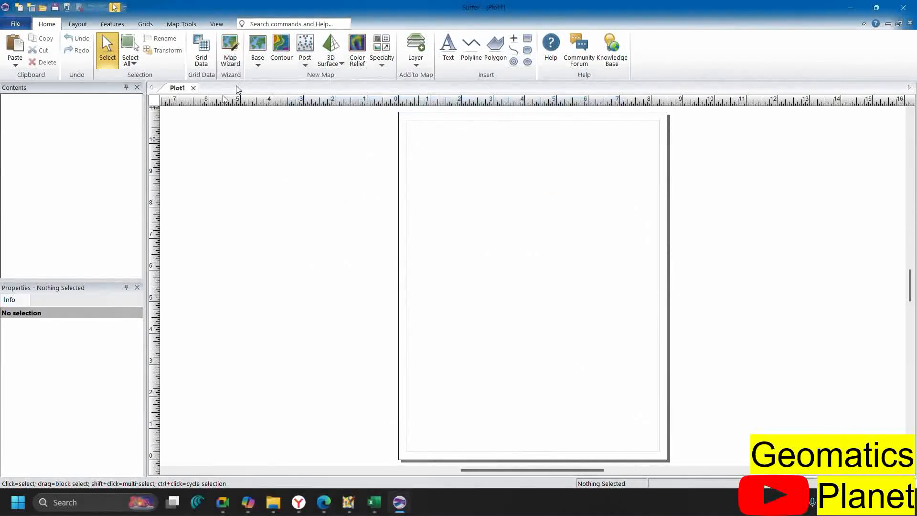
Examine the available Base, Post and Specialty map types and the object selection options without choosing any
{"action": "left_click", "coordinate": [261, 69]}
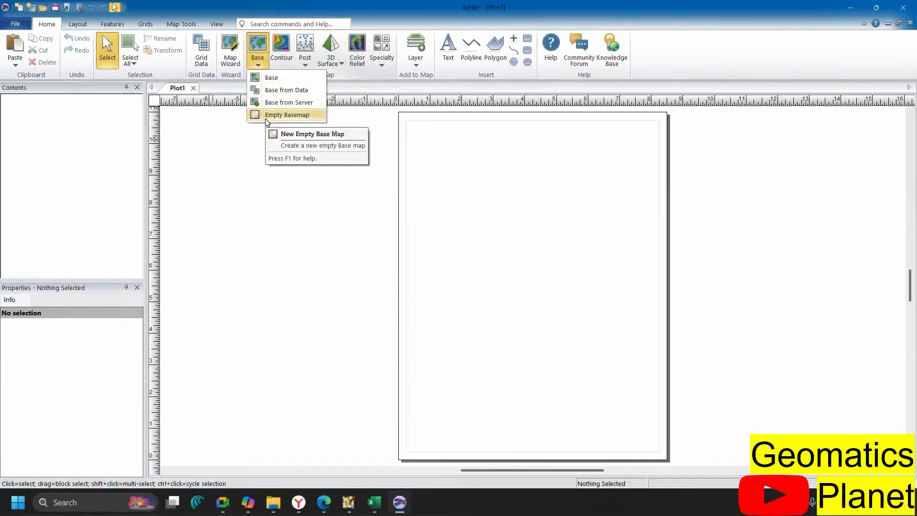
{"action": "left_click", "coordinate": [308, 62]}
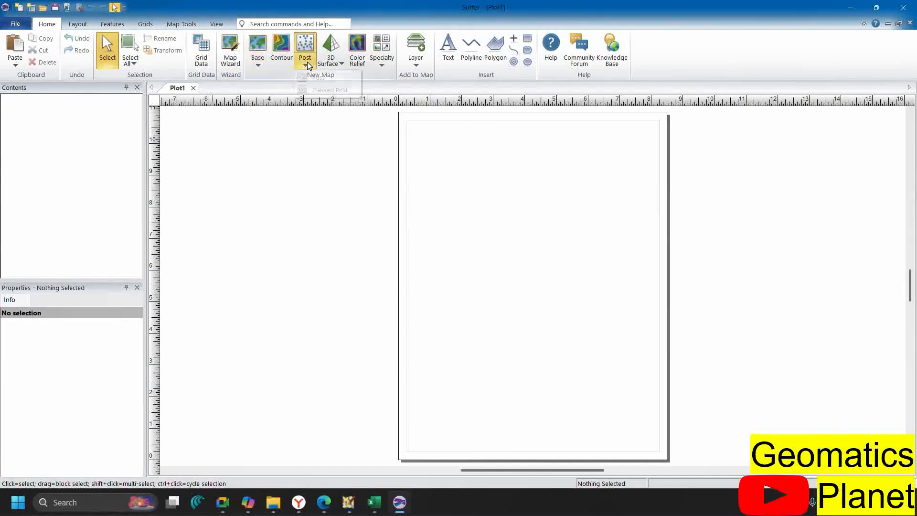
{"action": "left_click", "coordinate": [309, 66]}
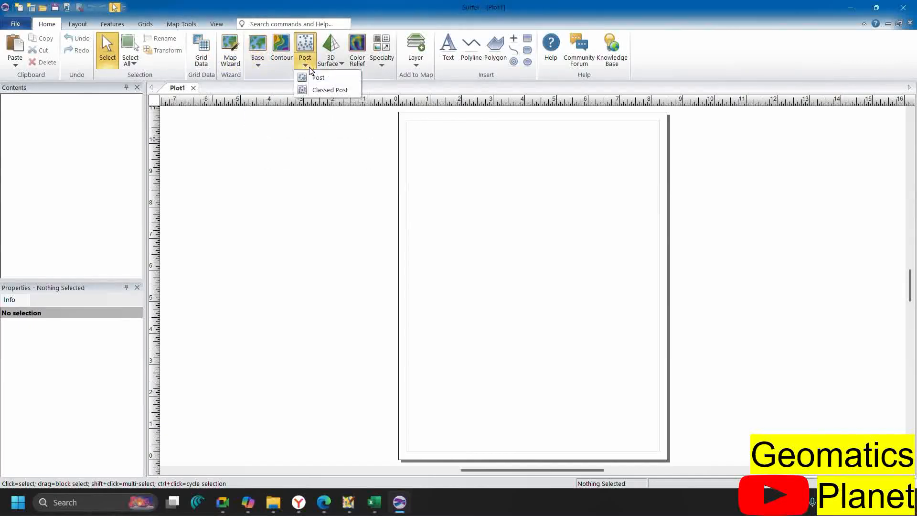
{"action": "left_click", "coordinate": [380, 73]}
{"action": "left_click", "coordinate": [382, 63]}
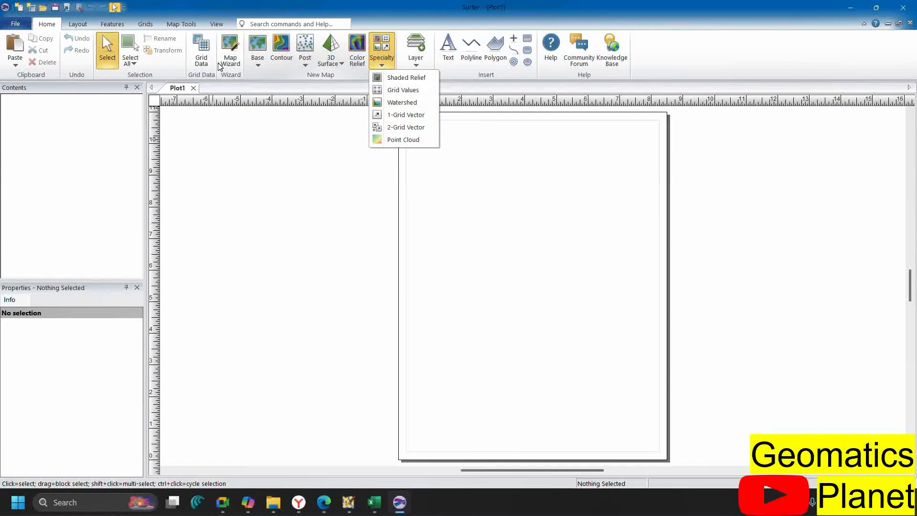
{"action": "left_click", "coordinate": [137, 65]}
{"action": "left_click", "coordinate": [137, 65]}
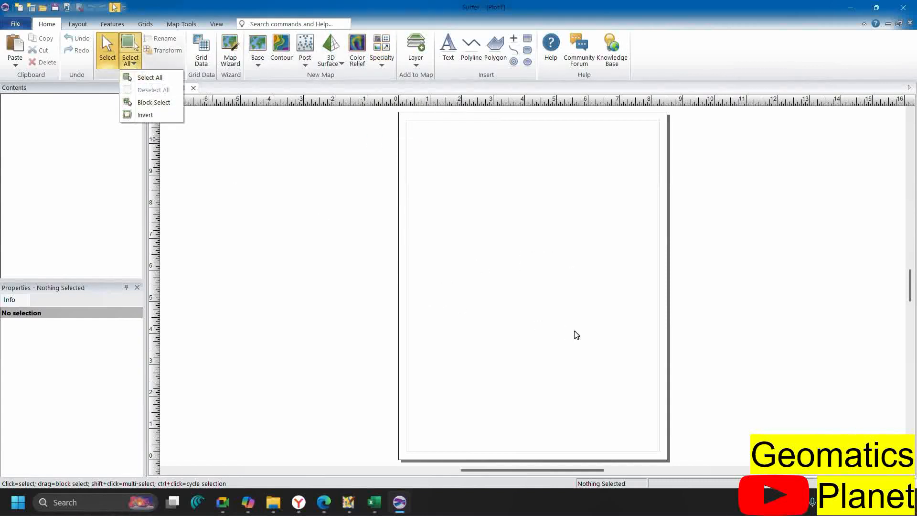
{"action": "left_click", "coordinate": [371, 321]}
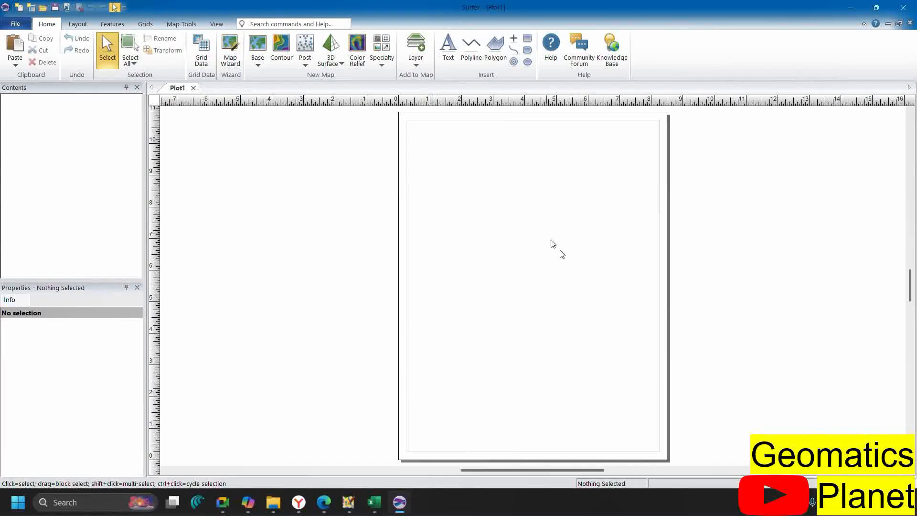
Set the page to A4 paper size in Portrait orientation and bring the whole page into view
{"action": "right_click", "coordinate": [515, 273]}
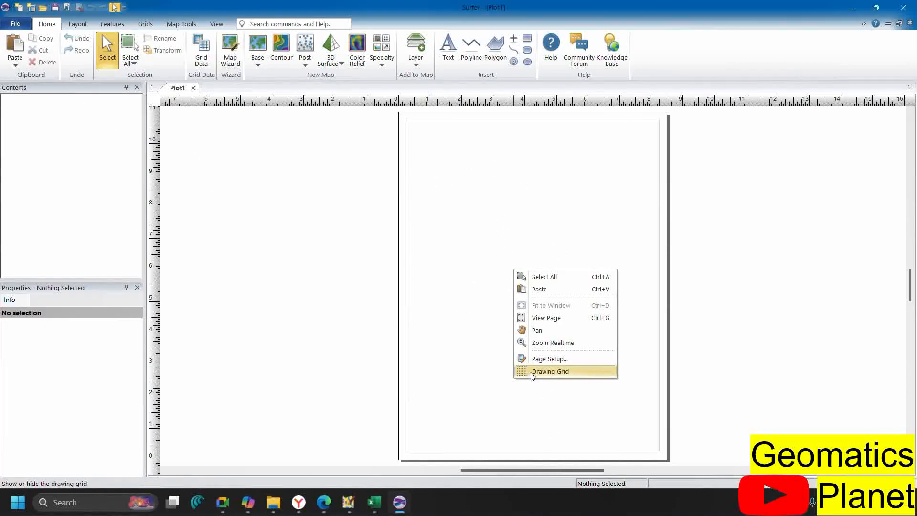
{"action": "left_click", "coordinate": [533, 359]}
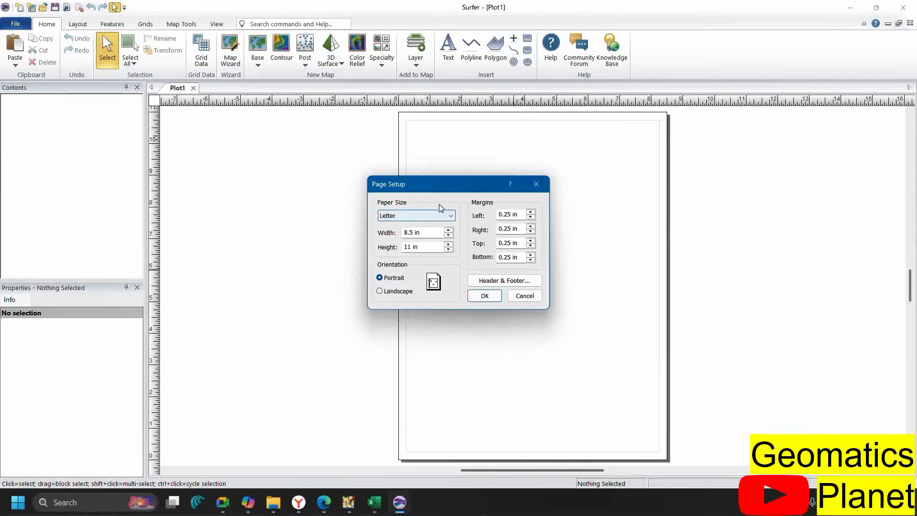
{"action": "left_click", "coordinate": [432, 216]}
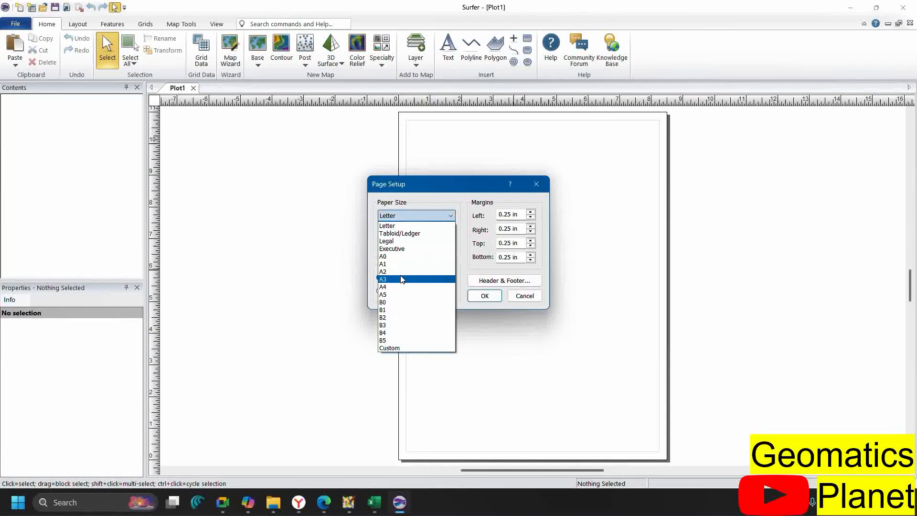
{"action": "left_click", "coordinate": [402, 287]}
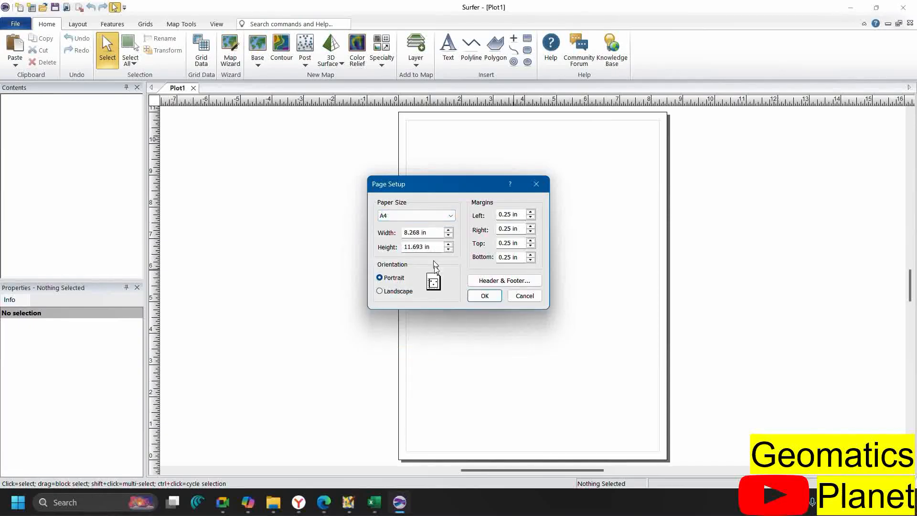
{"action": "left_click", "coordinate": [405, 292]}
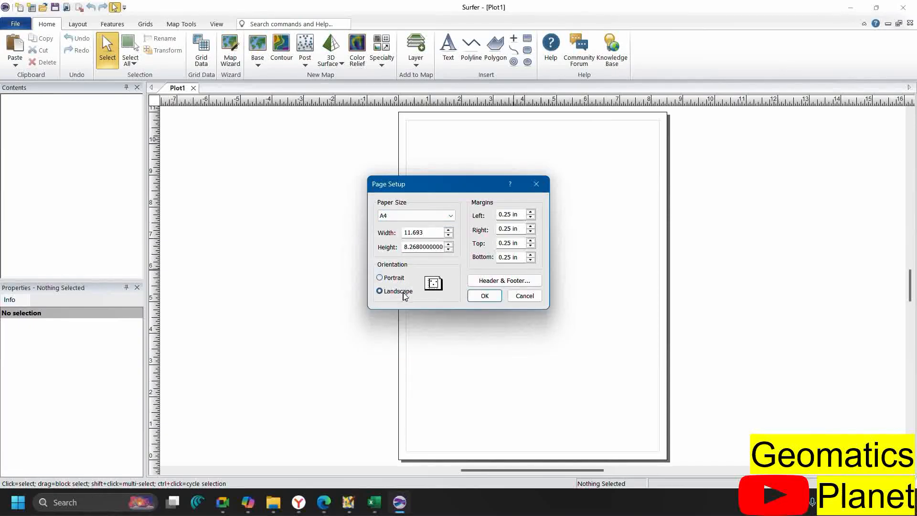
{"action": "left_click", "coordinate": [398, 278]}
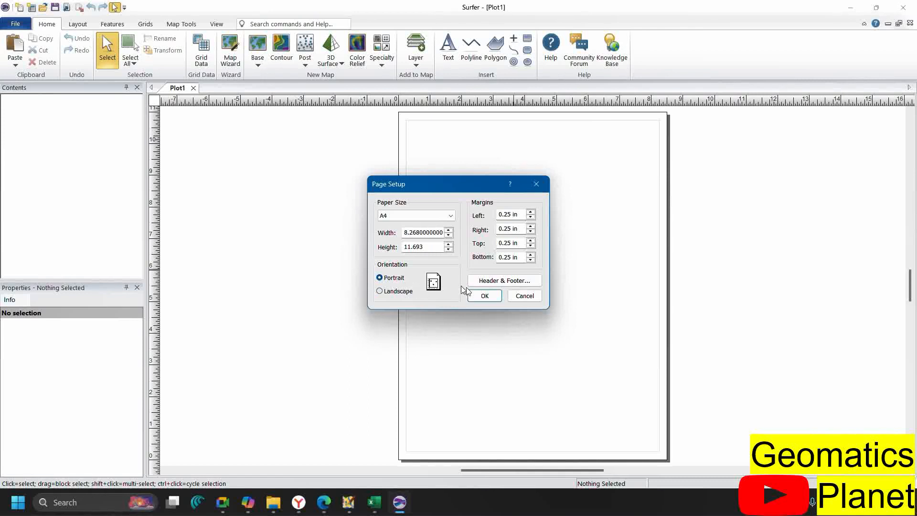
{"action": "left_click", "coordinate": [480, 297]}
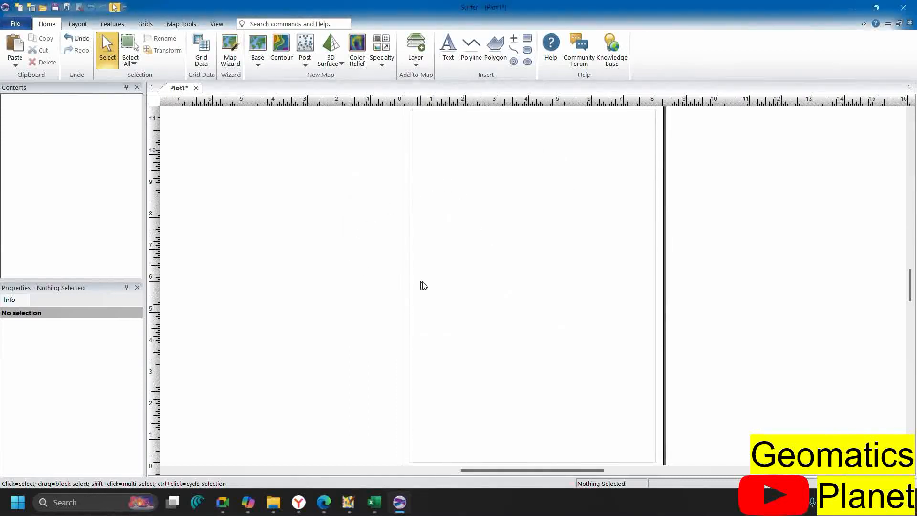
{"action": "scroll", "coordinate": [450, 246], "scroll_direction": "down", "scroll_amount": 2}
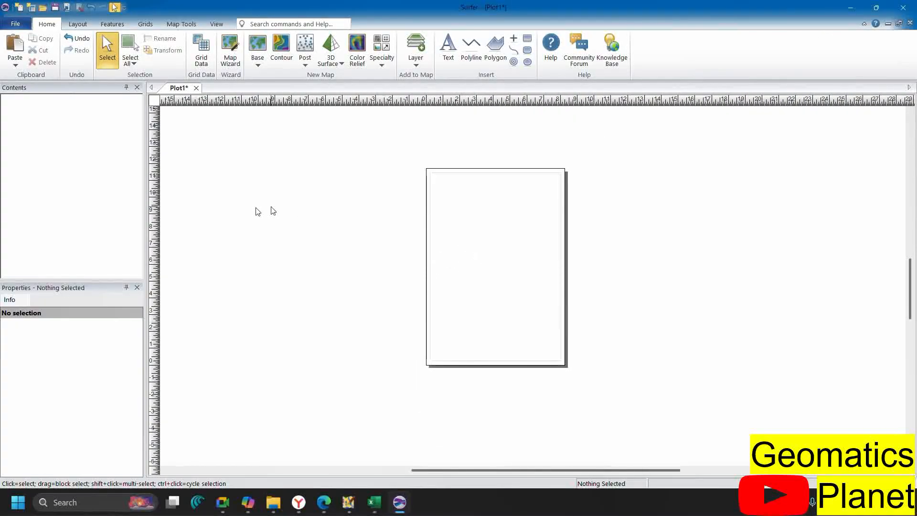
{"action": "scroll", "coordinate": [499, 251], "scroll_direction": "up", "scroll_amount": 1}
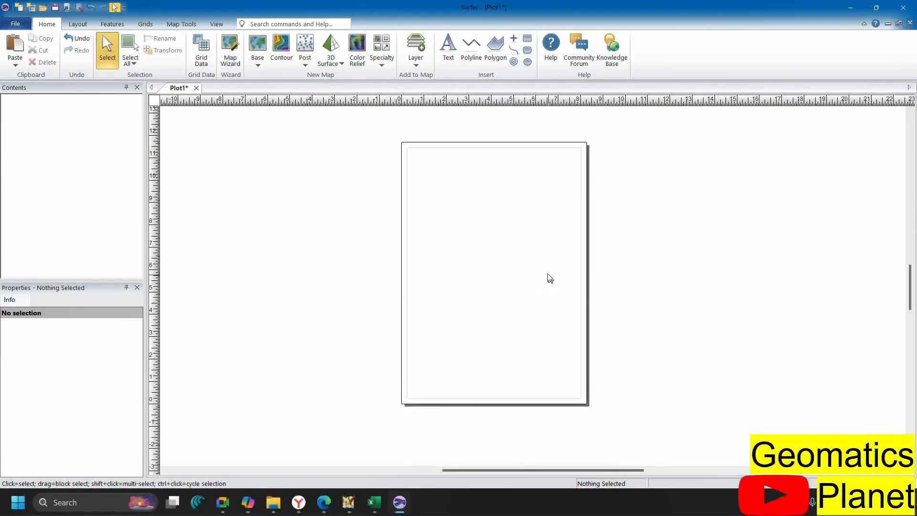
Switch to the Edge browser and read the feature descriptions on Golden Software's Surfer product page
{"action": "left_click", "coordinate": [324, 502]}
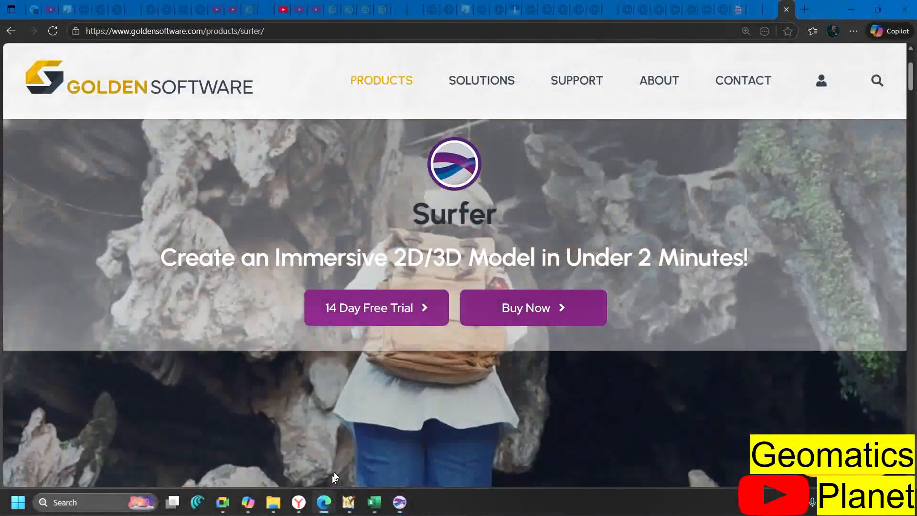
{"action": "scroll", "coordinate": [570, 257], "scroll_direction": "down", "scroll_amount": 2}
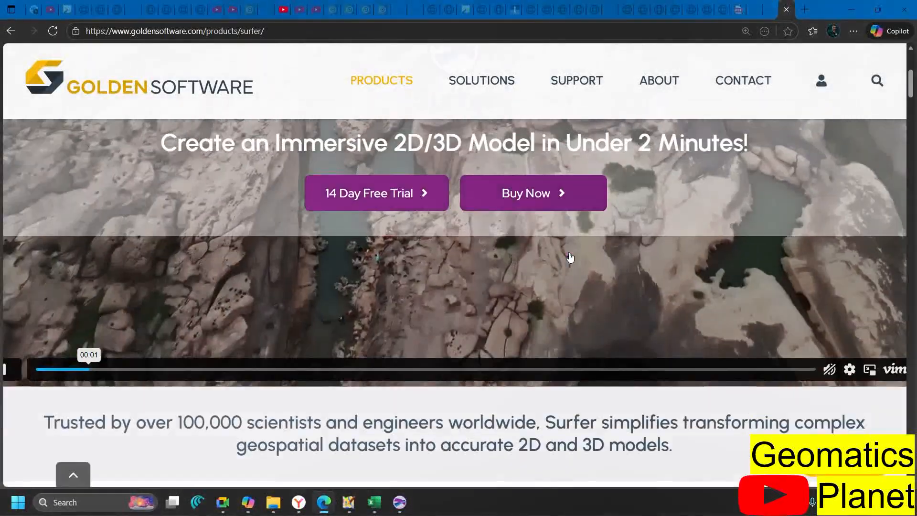
{"action": "scroll", "coordinate": [570, 257], "scroll_direction": "up", "scroll_amount": 2}
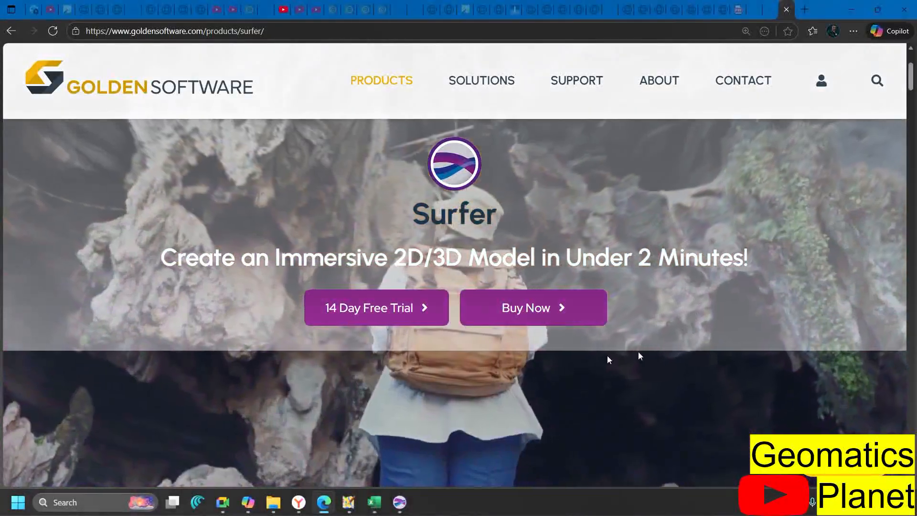
{"action": "scroll", "coordinate": [423, 301], "scroll_direction": "down", "scroll_amount": 1}
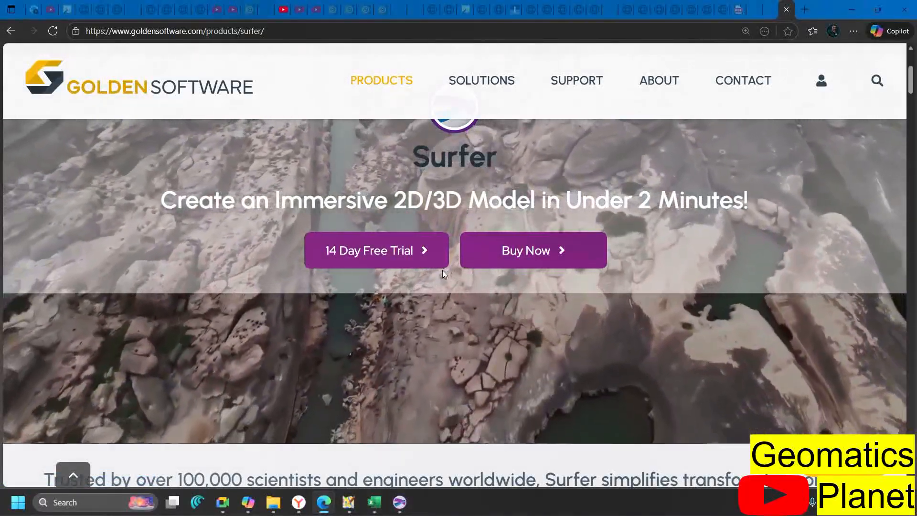
{"action": "scroll", "coordinate": [459, 268], "scroll_direction": "down", "scroll_amount": 10}
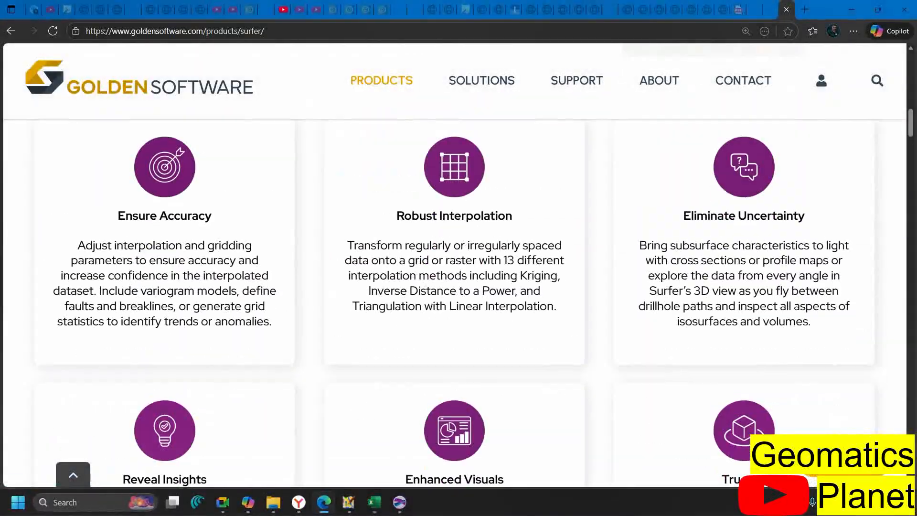
{"action": "scroll", "coordinate": [468, 273], "scroll_direction": "down", "scroll_amount": 20}
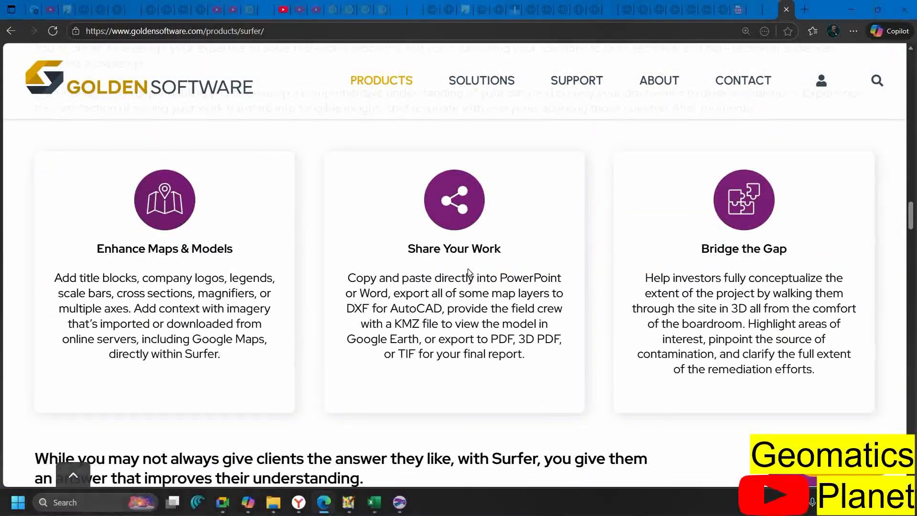
Examine the sample maps and 3D models in the product page's gallery, and return to Surfer
{"action": "scroll", "coordinate": [468, 272], "scroll_direction": "down", "scroll_amount": 10}
{"action": "scroll", "coordinate": [471, 273], "scroll_direction": "up", "scroll_amount": 2}
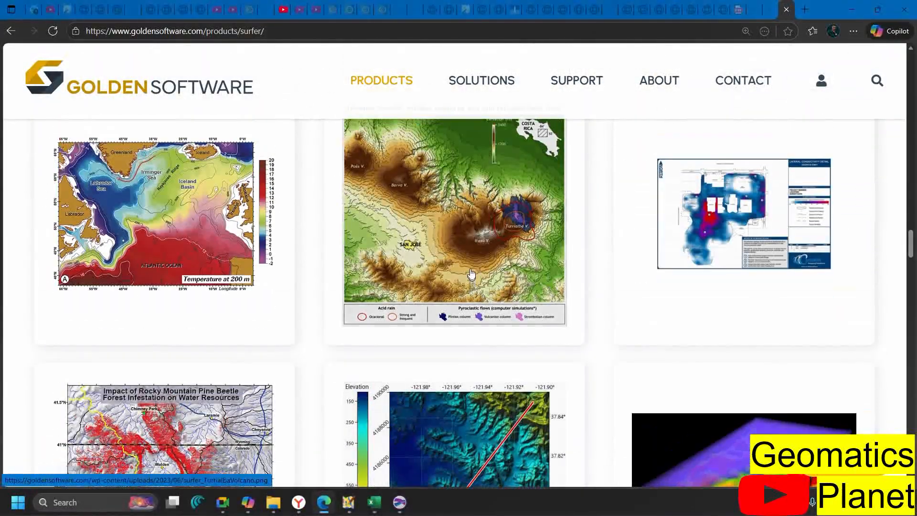
{"action": "scroll", "coordinate": [471, 274], "scroll_direction": "down", "scroll_amount": 2}
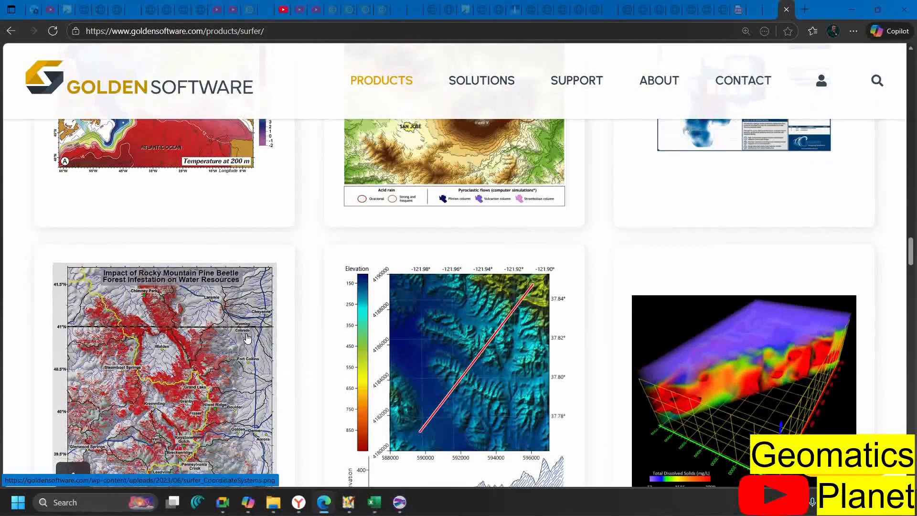
{"action": "scroll", "coordinate": [247, 338], "scroll_direction": "down", "scroll_amount": 4}
{"action": "scroll", "coordinate": [260, 314], "scroll_direction": "up", "scroll_amount": 2}
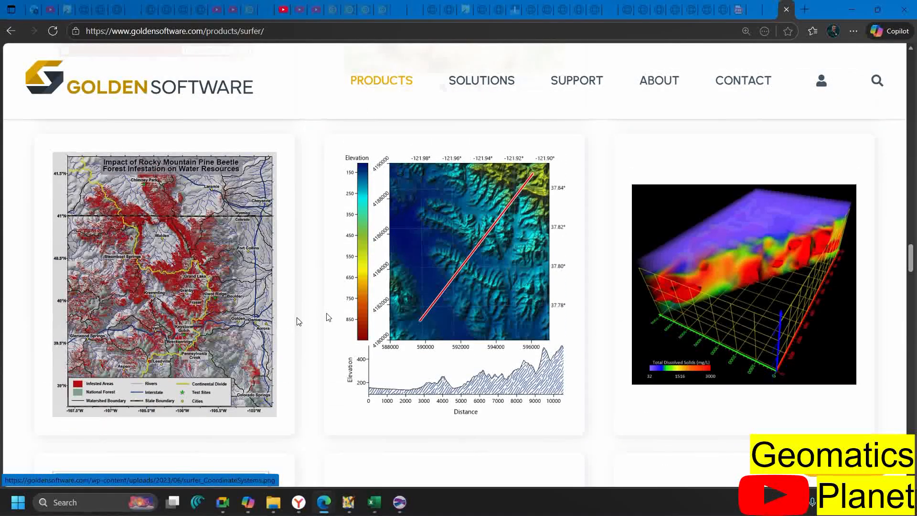
{"action": "scroll", "coordinate": [506, 270], "scroll_direction": "up", "scroll_amount": 5}
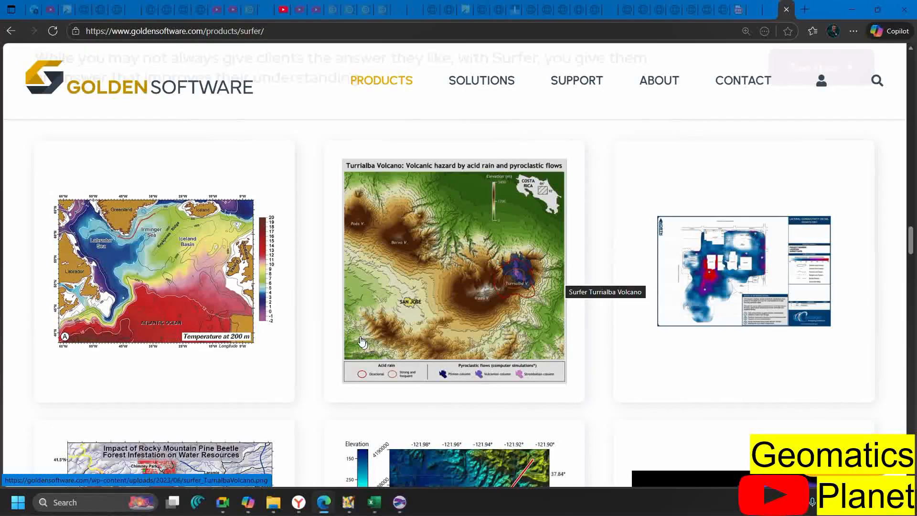
{"action": "scroll", "coordinate": [380, 301], "scroll_direction": "down", "scroll_amount": 10}
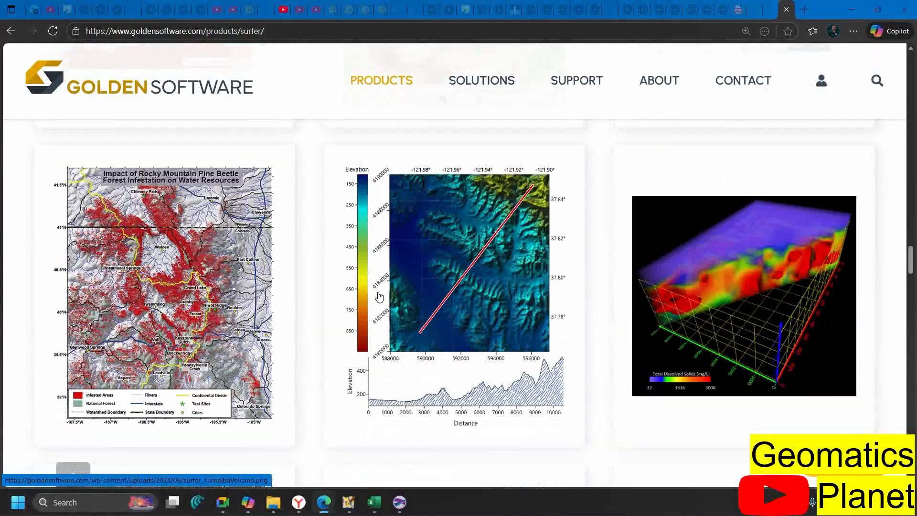
{"action": "scroll", "coordinate": [382, 296], "scroll_direction": "down", "scroll_amount": 5}
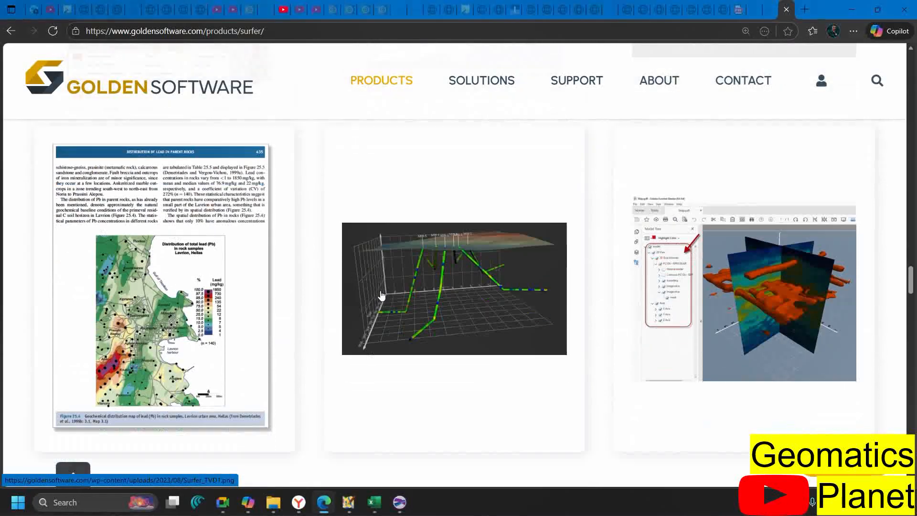
{"action": "scroll", "coordinate": [382, 290], "scroll_direction": "down", "scroll_amount": 6}
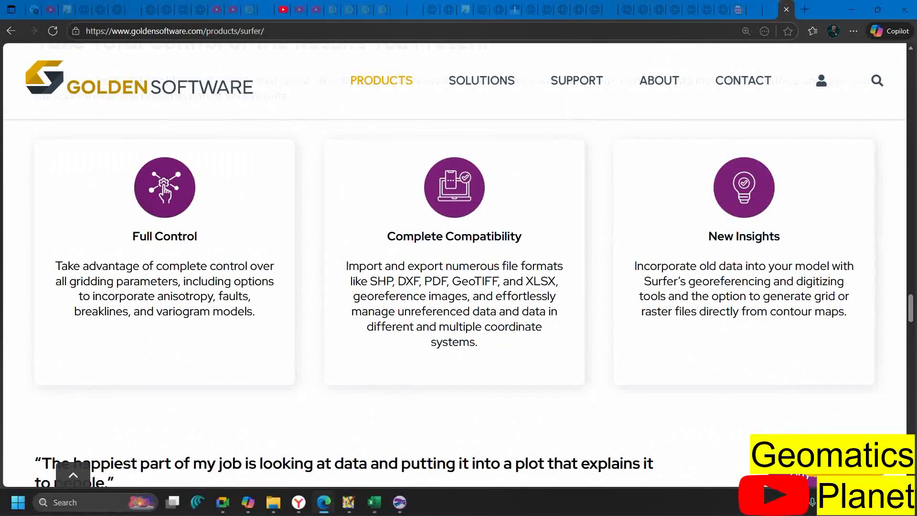
{"action": "left_click", "coordinate": [400, 502]}
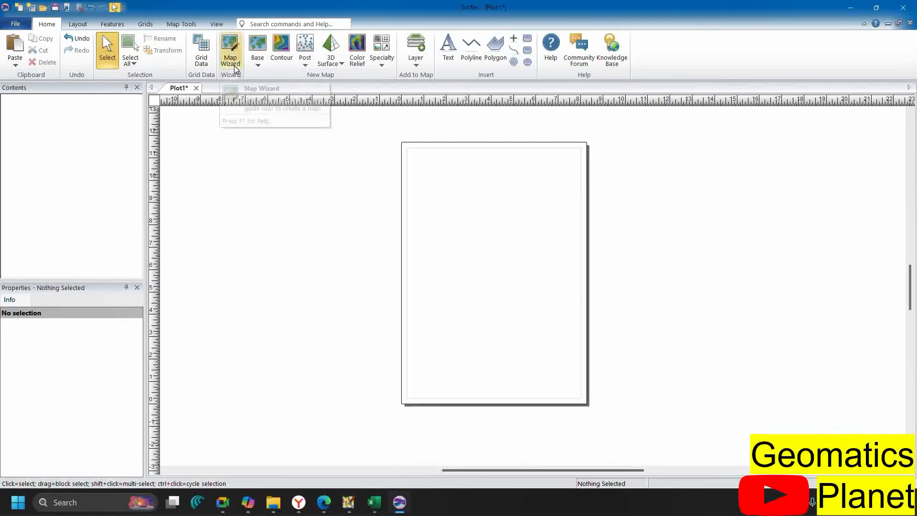
Switch to the Data workbook in Excel and review the coord sheet's records up to the column headers
{"action": "mouse_move", "coordinate": [374, 502]}
{"action": "left_click", "coordinate": [305, 437]}
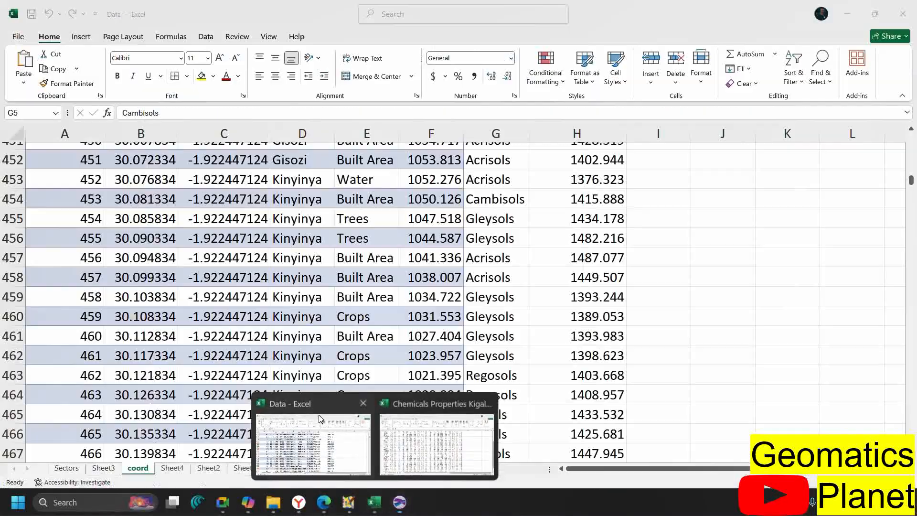
{"action": "scroll", "coordinate": [279, 275], "scroll_direction": "up", "scroll_amount": 20}
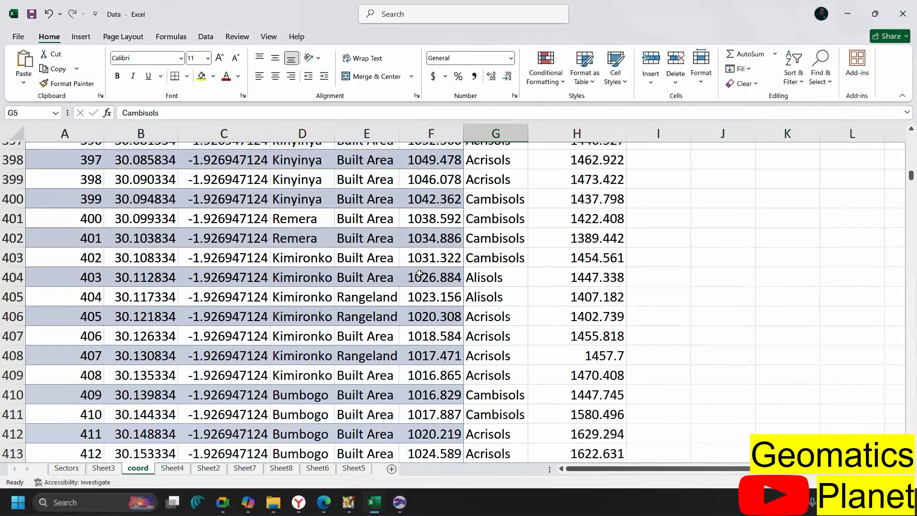
{"action": "scroll", "coordinate": [420, 273], "scroll_direction": "up", "scroll_amount": 9}
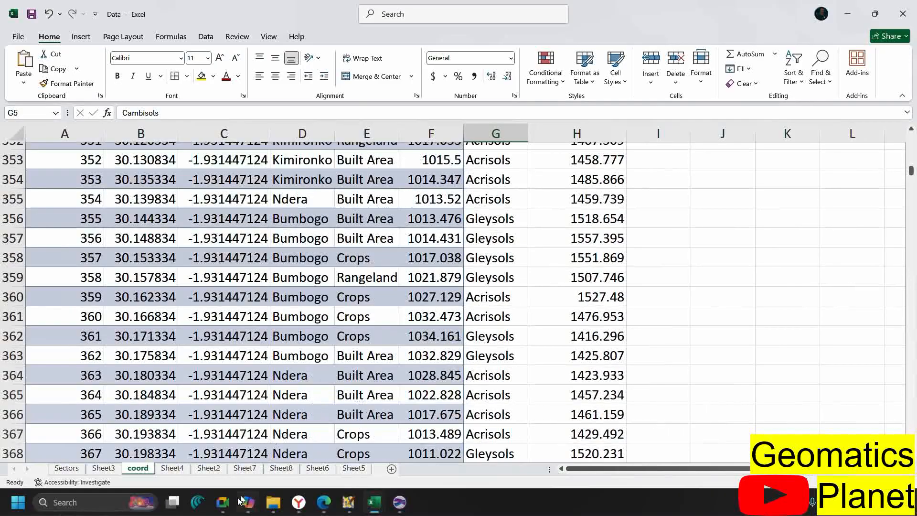
{"action": "scroll", "coordinate": [296, 347], "scroll_direction": "up", "scroll_amount": 20}
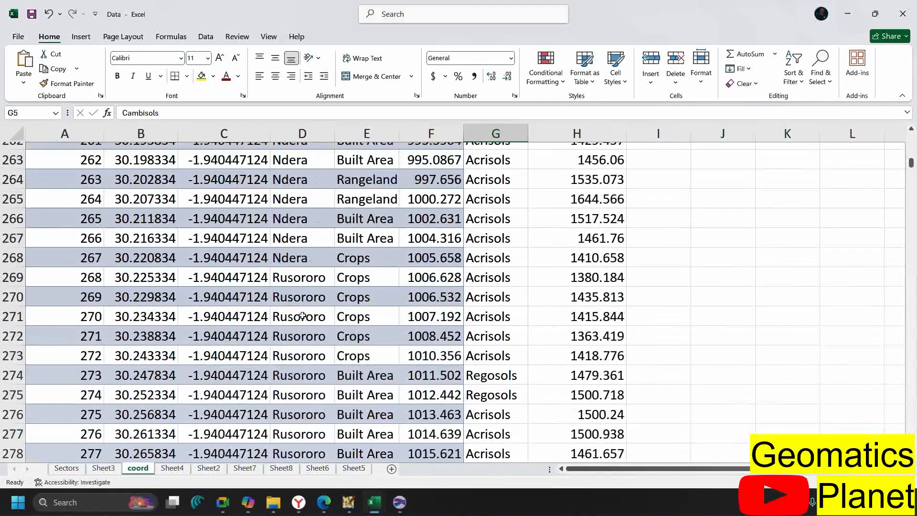
{"action": "scroll", "coordinate": [306, 313], "scroll_direction": "up", "scroll_amount": 20}
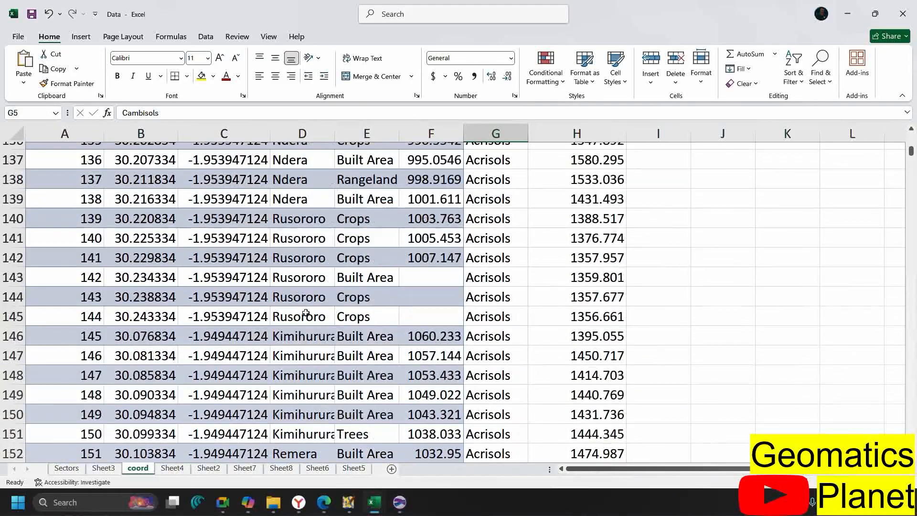
{"action": "scroll", "coordinate": [305, 313], "scroll_direction": "up", "scroll_amount": 20}
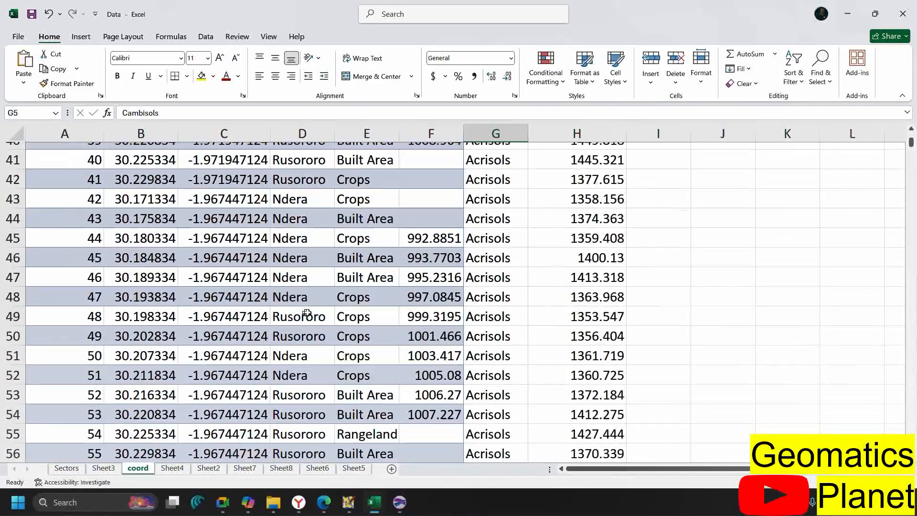
{"action": "scroll", "coordinate": [314, 313], "scroll_direction": "up", "scroll_amount": 6}
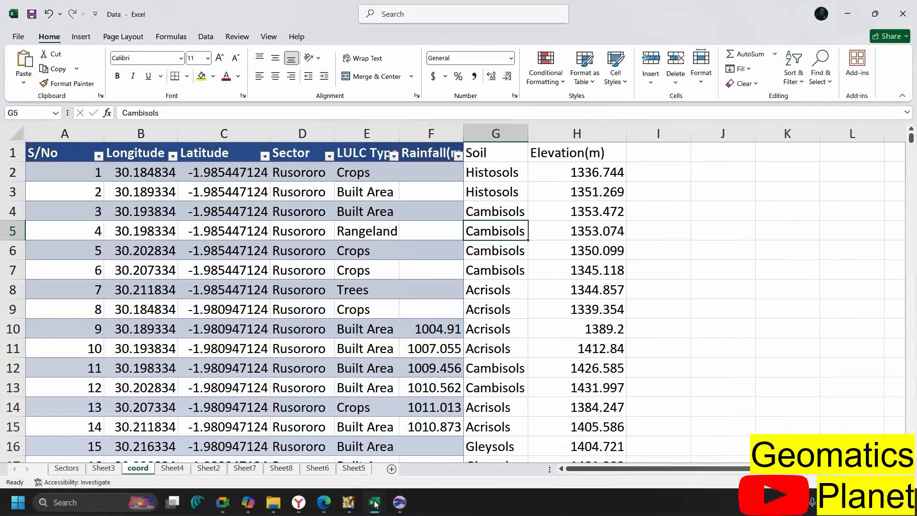
Switch to the Chemicals Properties Kigali East (Y3 AMT) Updated workbook and examine its sampling points, coordinates and chemical columns down to the last row
{"action": "mouse_move", "coordinate": [374, 503]}
{"action": "left_click", "coordinate": [454, 432]}
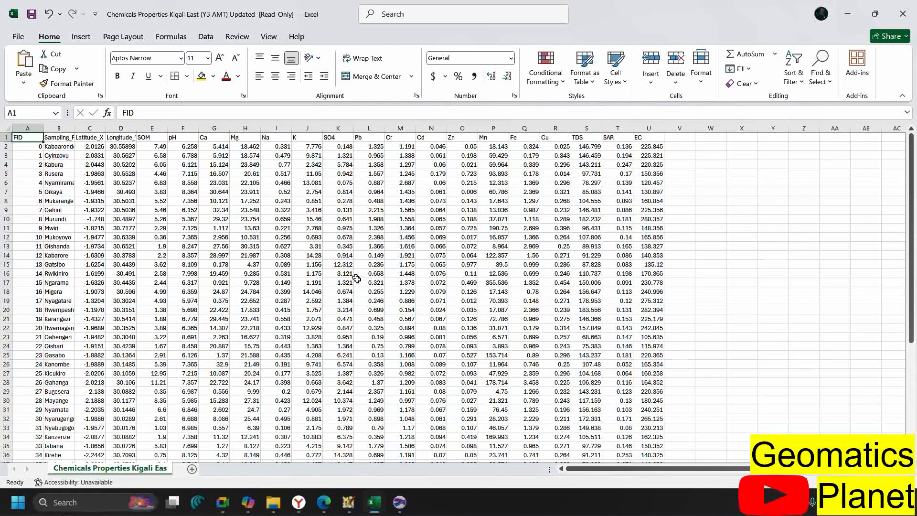
{"action": "scroll", "coordinate": [88, 266], "scroll_direction": "down", "scroll_amount": 12}
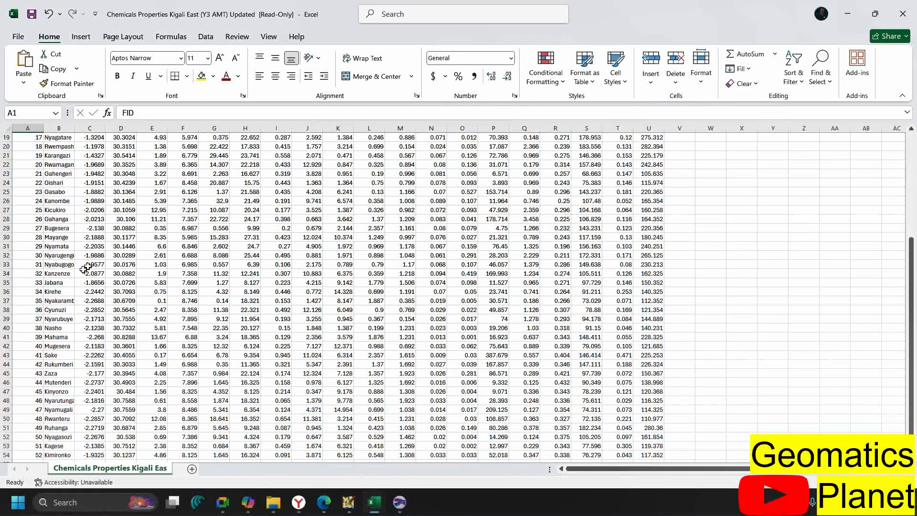
{"action": "scroll", "coordinate": [111, 277], "scroll_direction": "up", "scroll_amount": 4}
{"action": "scroll", "coordinate": [73, 303], "scroll_direction": "down", "scroll_amount": 3}
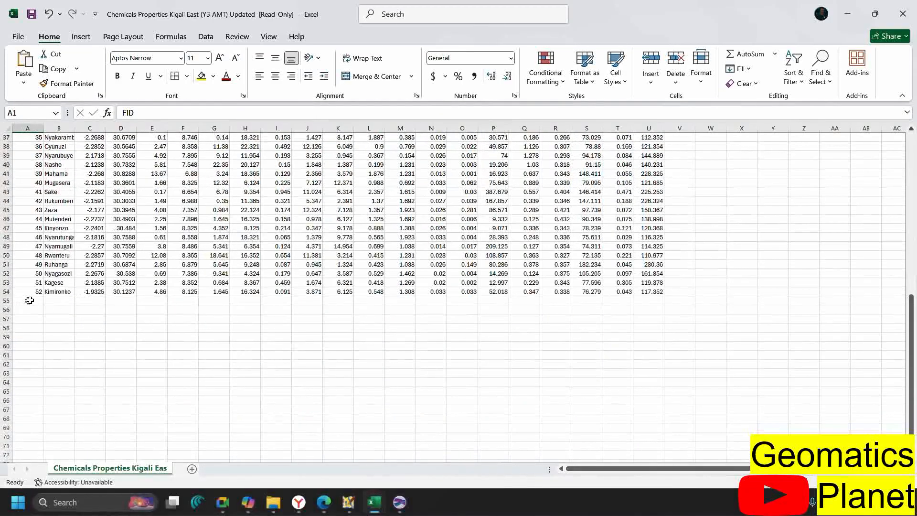
{"action": "scroll", "coordinate": [72, 297], "scroll_direction": "up", "scroll_amount": 12}
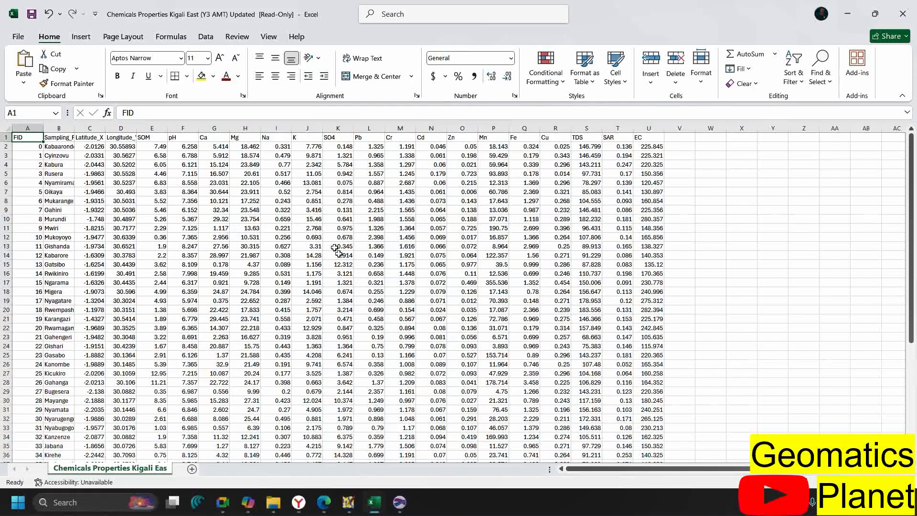
Switch to the Edge browser, look over the Surfer product page up to its header section, and return to Surfer
{"action": "left_click", "coordinate": [324, 501]}
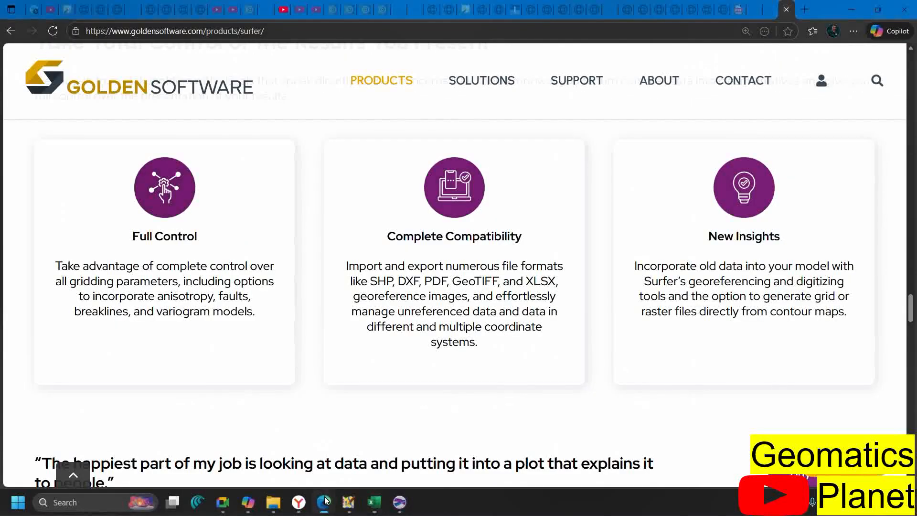
{"action": "scroll", "coordinate": [373, 305], "scroll_direction": "up", "scroll_amount": 20}
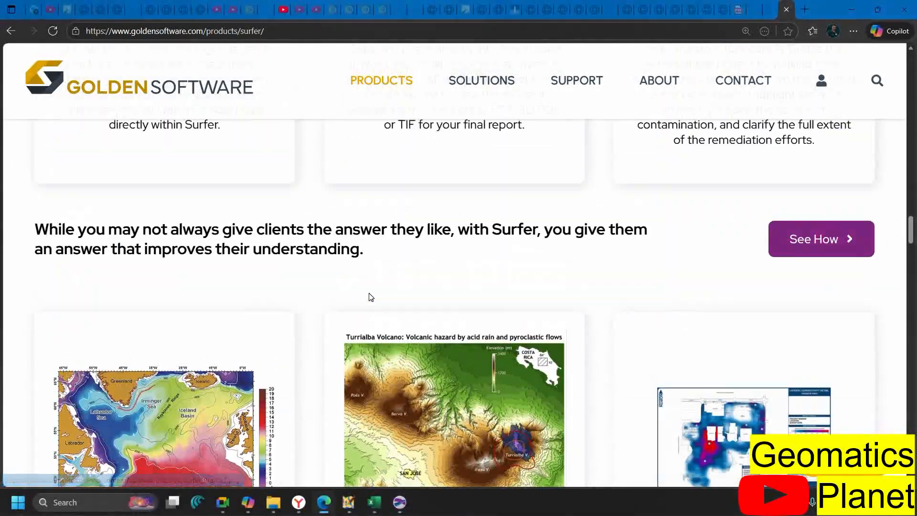
{"action": "scroll", "coordinate": [372, 298], "scroll_direction": "up", "scroll_amount": 20}
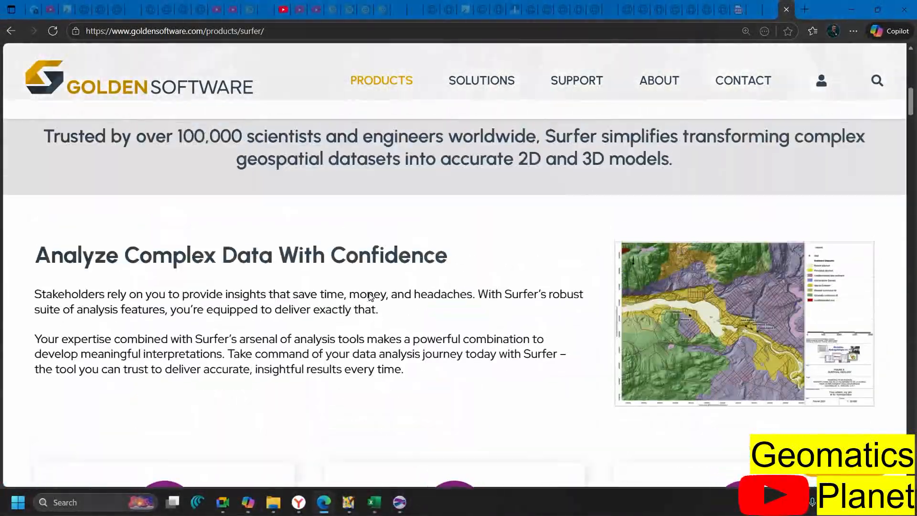
{"action": "scroll", "coordinate": [369, 296], "scroll_direction": "up", "scroll_amount": 10}
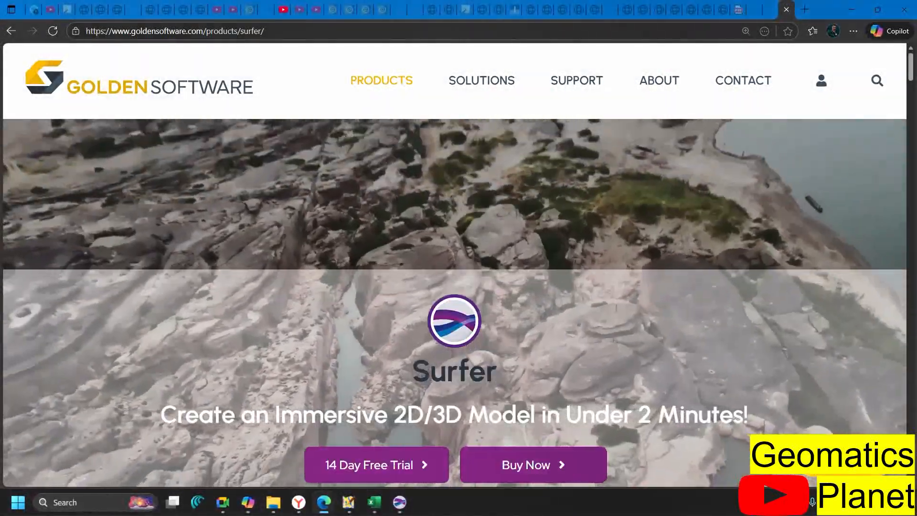
{"action": "scroll", "coordinate": [436, 365], "scroll_direction": "down", "scroll_amount": 3}
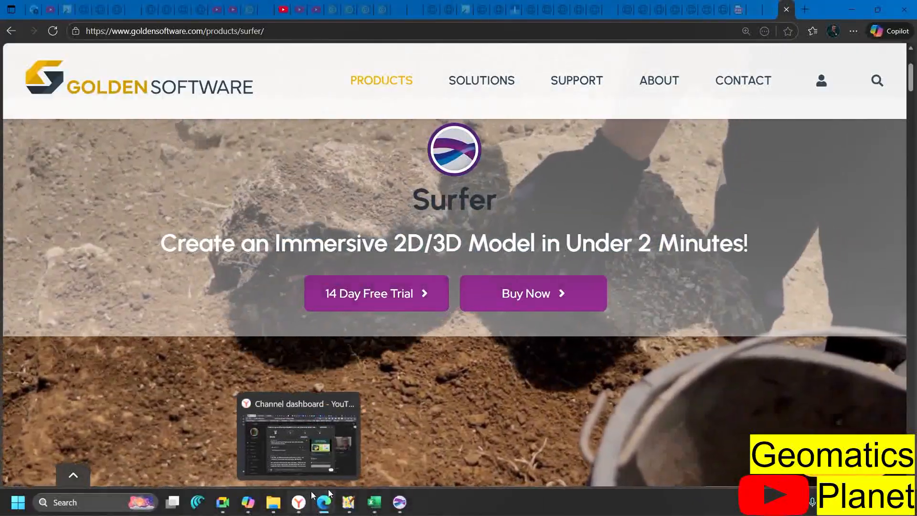
{"action": "left_click", "coordinate": [400, 502]}
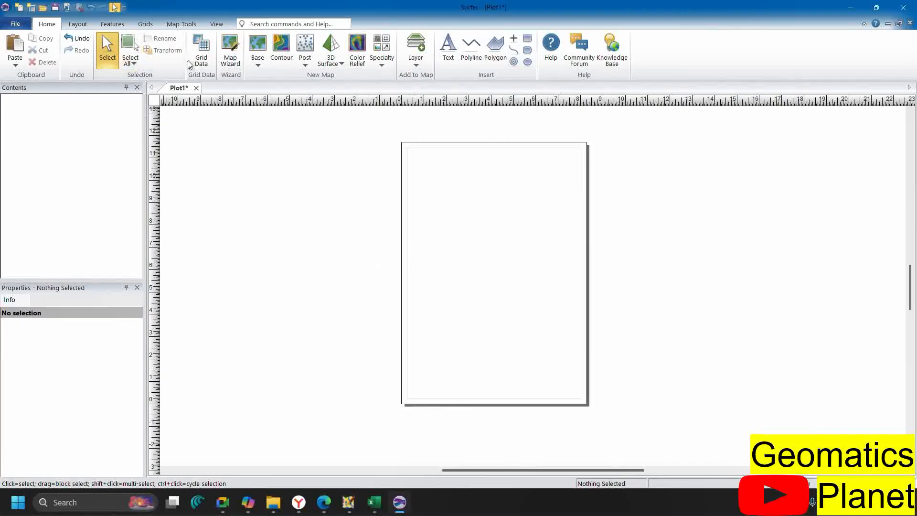
{"action": "left_click", "coordinate": [202, 61]}
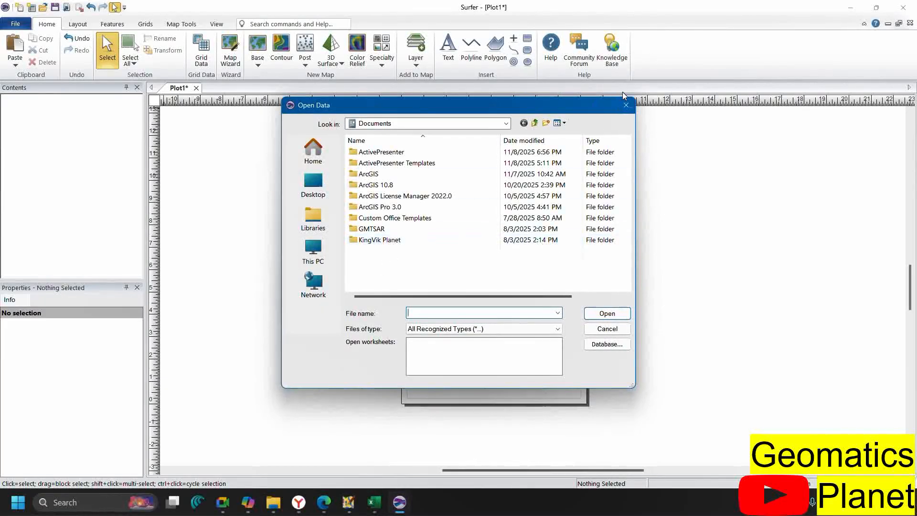
{"action": "left_click", "coordinate": [626, 104]}
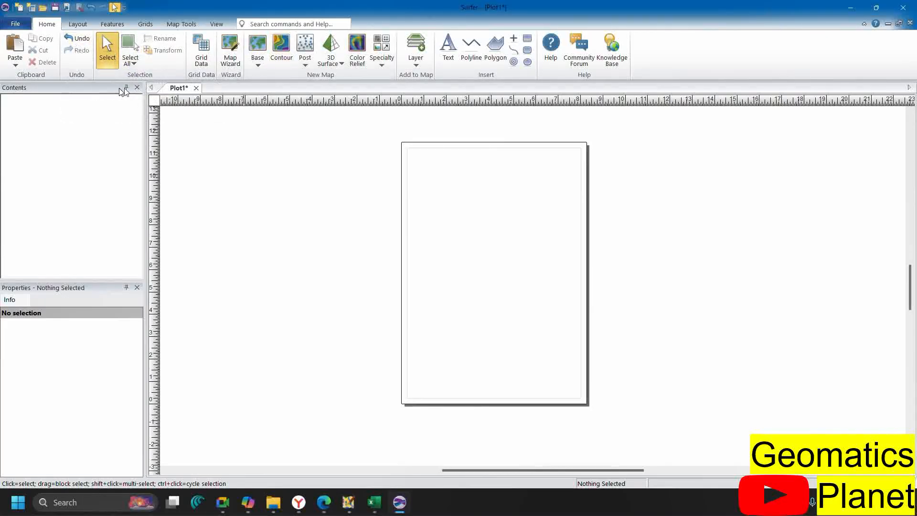
{"action": "right_click", "coordinate": [177, 90]}
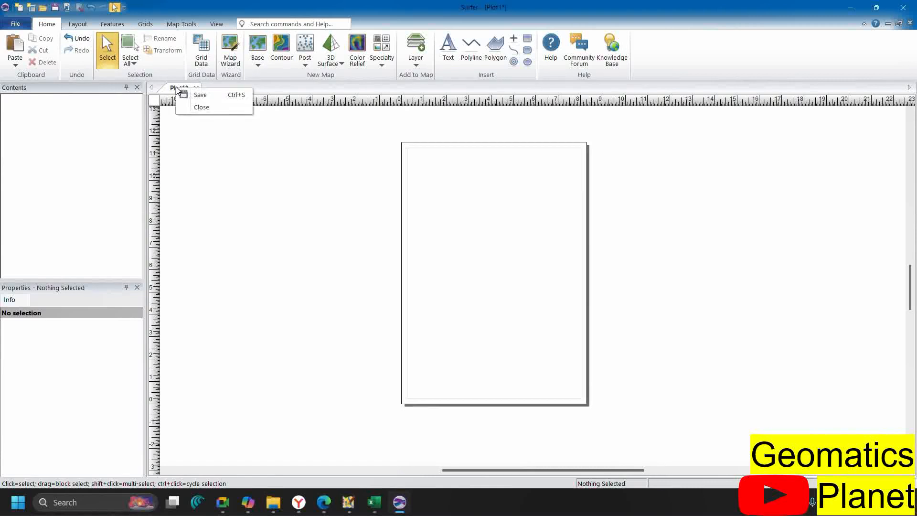
{"action": "left_click", "coordinate": [211, 174]}
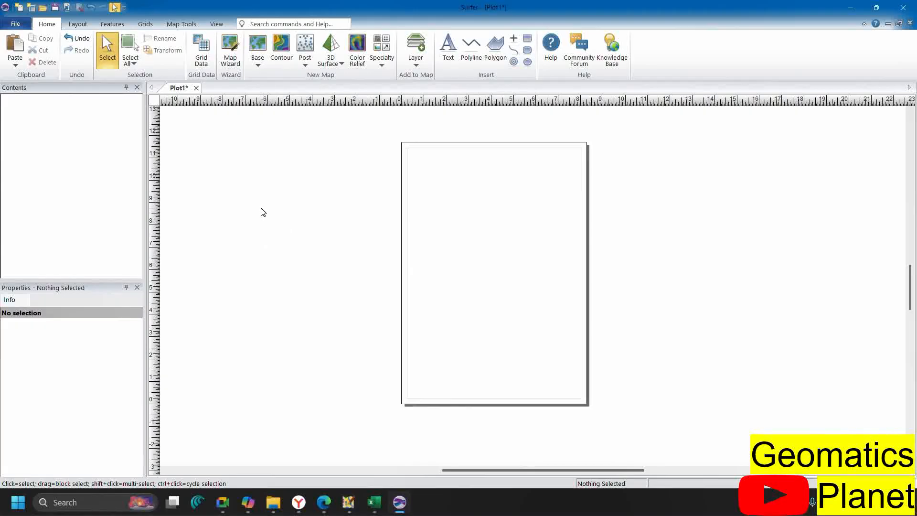
{"action": "left_click", "coordinate": [78, 24]}
{"action": "left_click", "coordinate": [112, 24]}
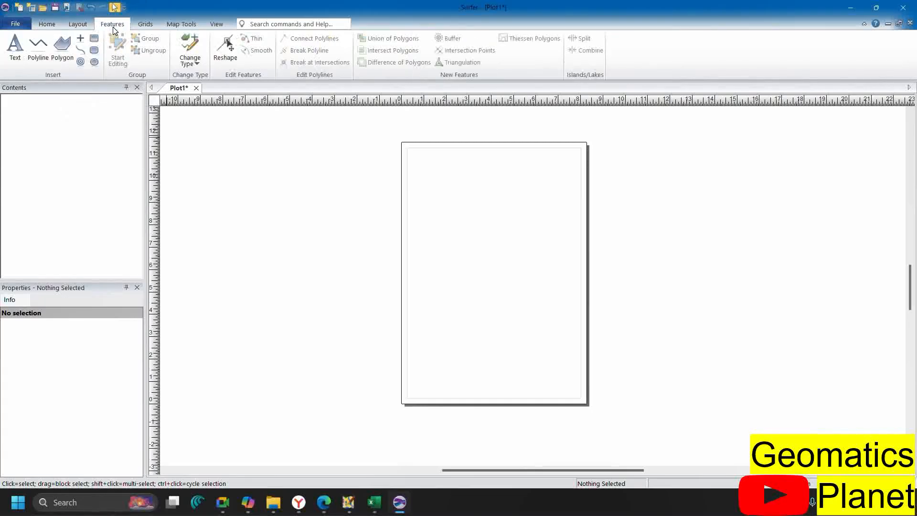
{"action": "left_click", "coordinate": [145, 24]}
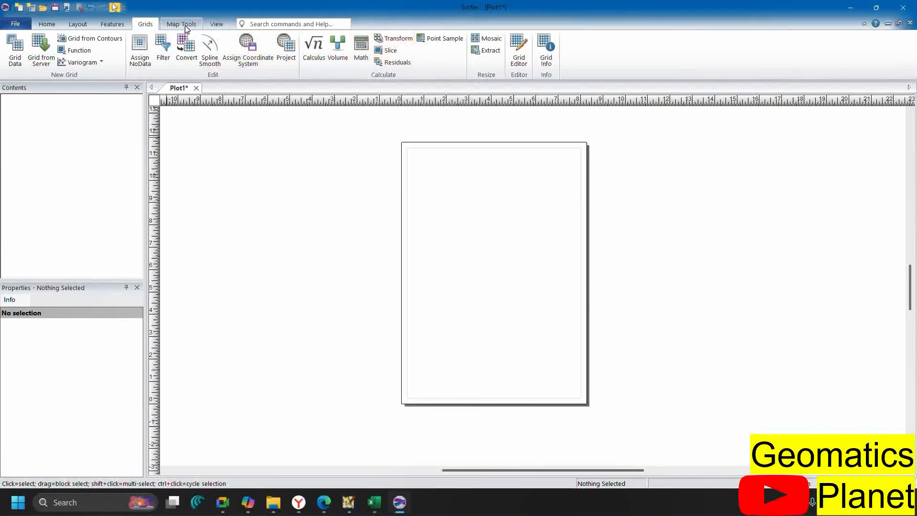
Create a new blank worksheet document
{"action": "left_click", "coordinate": [16, 23]}
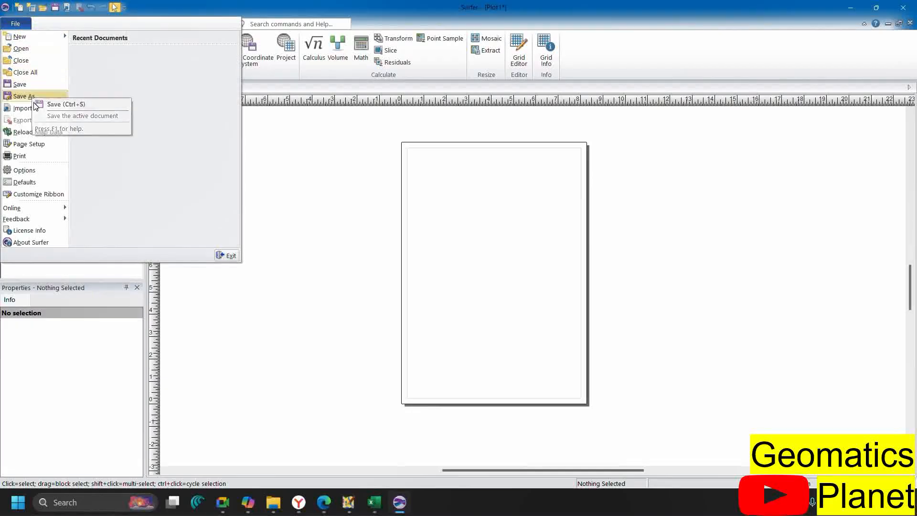
{"action": "mouse_move", "coordinate": [64, 33]}
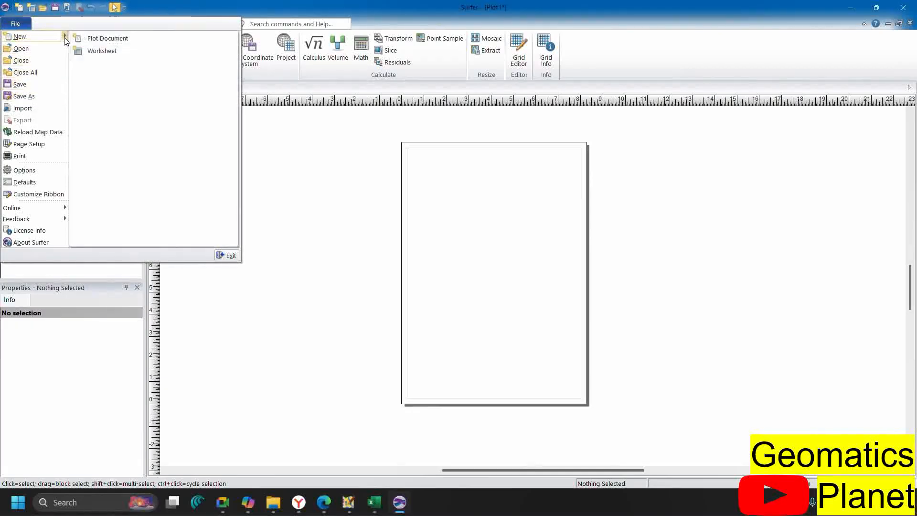
{"action": "left_click", "coordinate": [101, 51]}
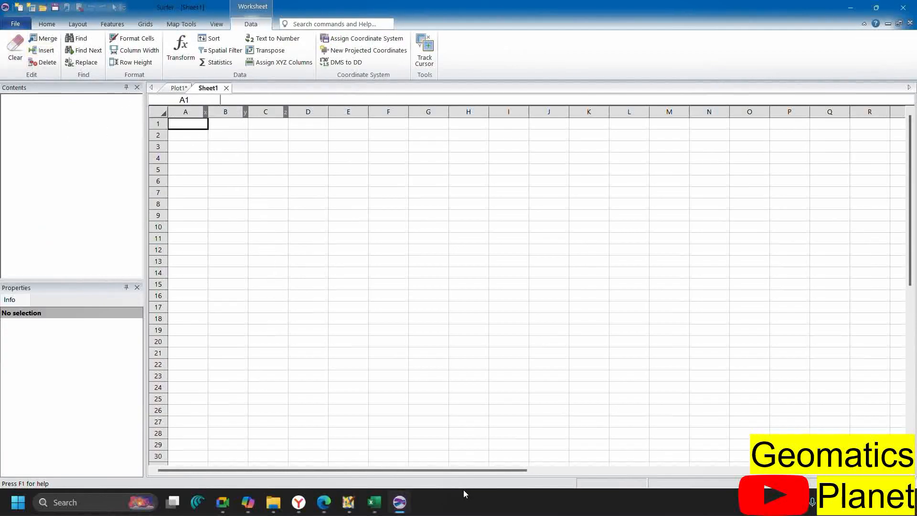
Copy the chemical properties table A1:U54 from the Excel workbook, paste it into Surfer's blank worksheet at A1, and check its rows
{"action": "mouse_move", "coordinate": [374, 502]}
{"action": "left_click", "coordinate": [452, 458]}
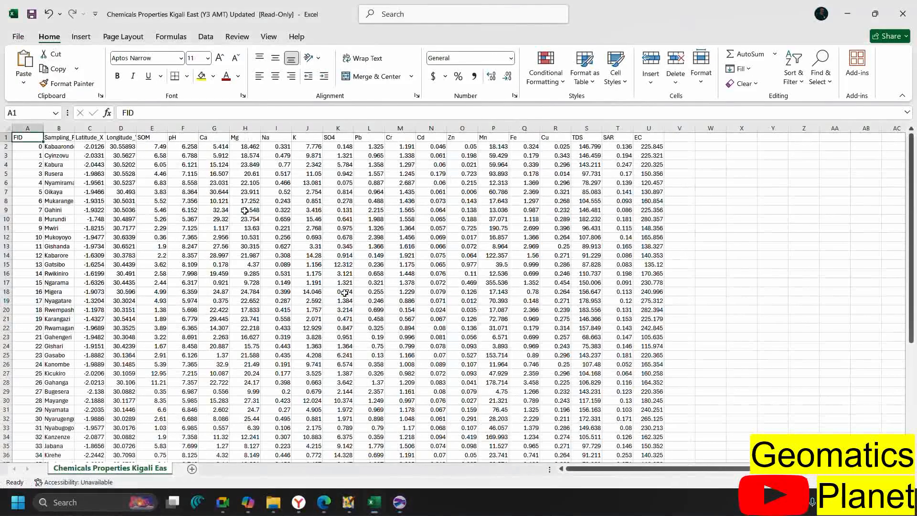
{"action": "left_click_drag", "start_coordinate": [27, 137], "coordinate": [660, 145]}
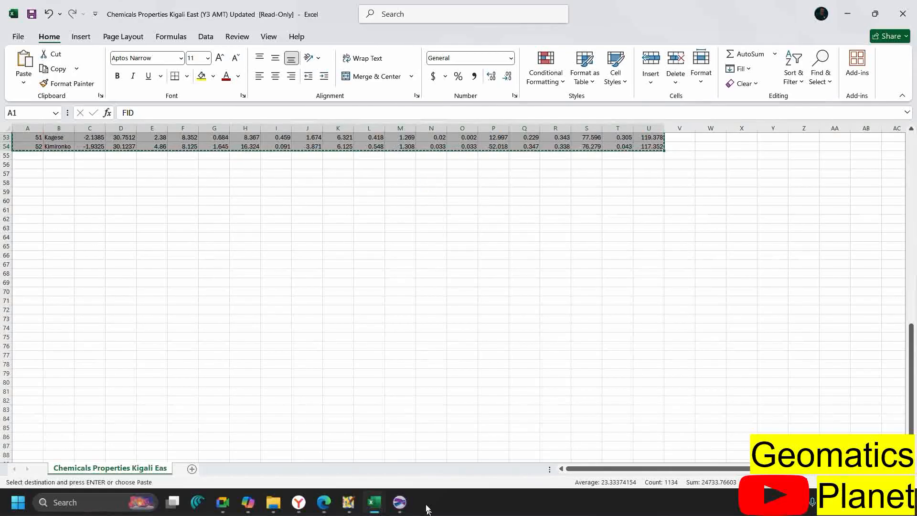
{"action": "left_click", "coordinate": [401, 502]}
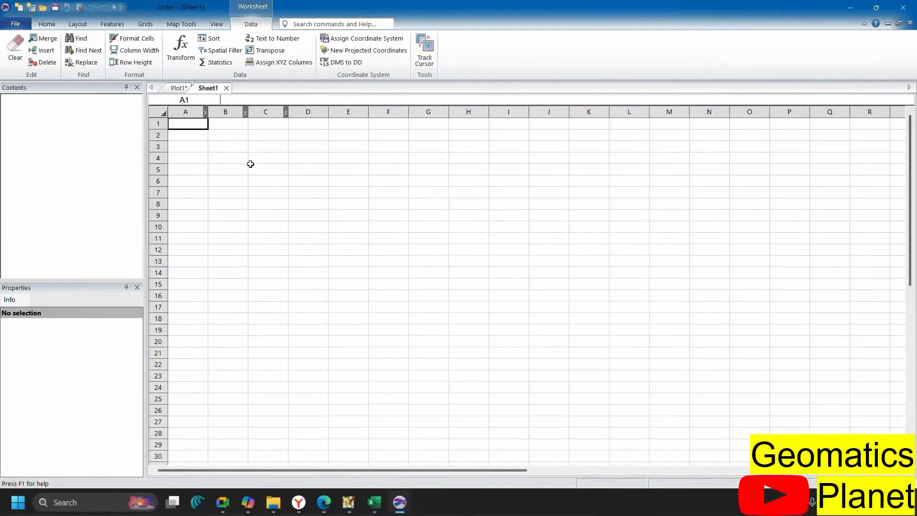
{"action": "key", "text": "ctrl+v"}
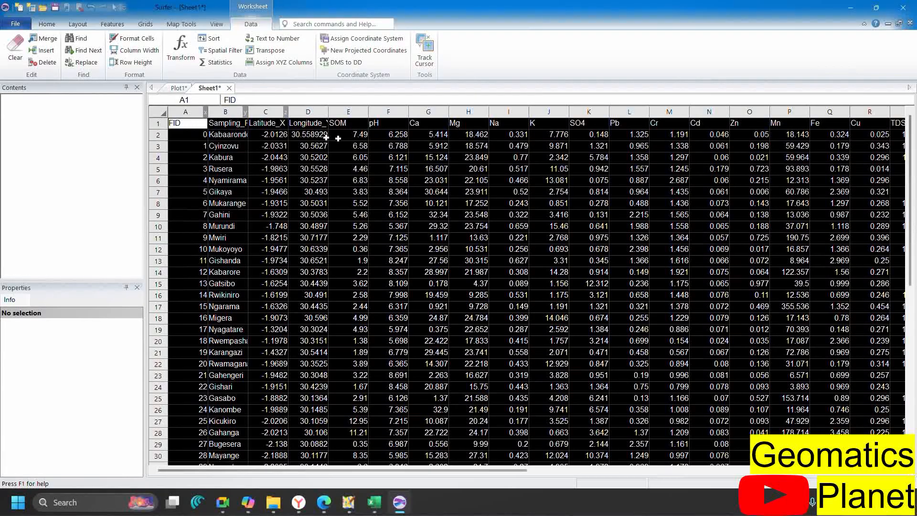
{"action": "scroll", "coordinate": [279, 450], "scroll_direction": "down", "scroll_amount": 9}
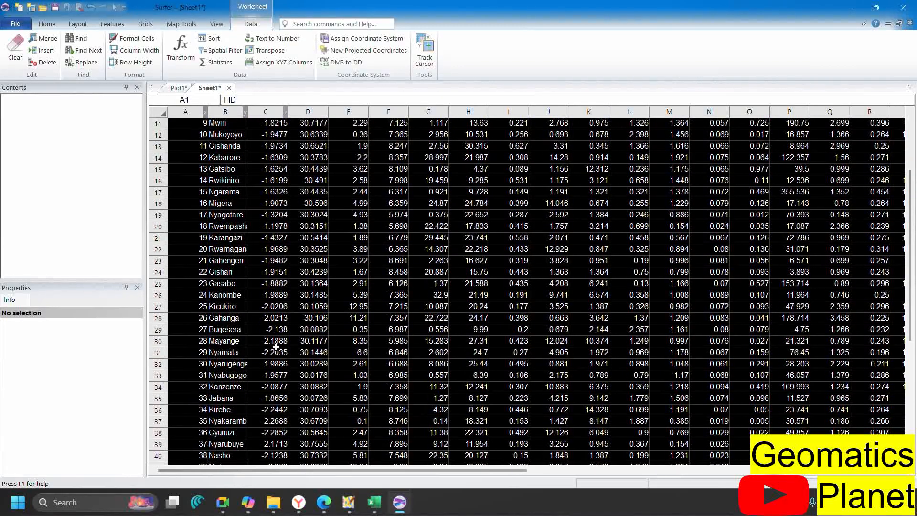
{"action": "left_click", "coordinate": [308, 444]}
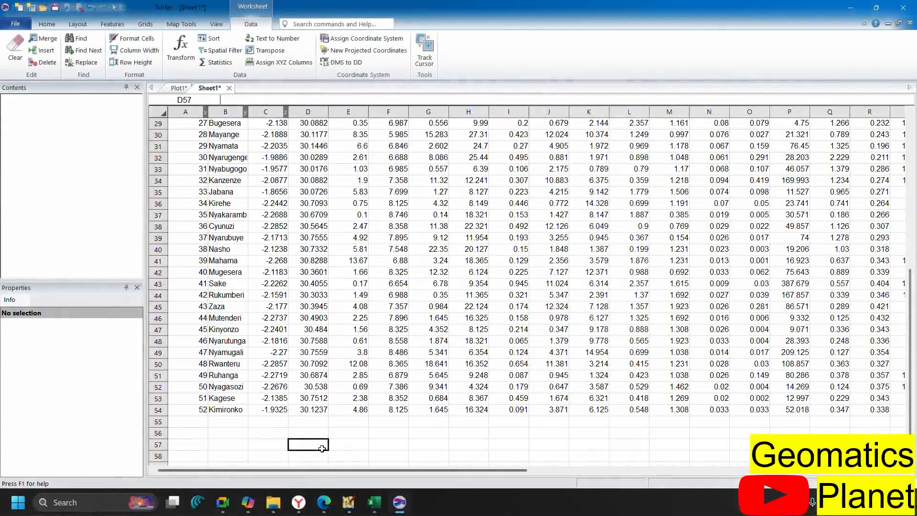
{"action": "scroll", "coordinate": [371, 255], "scroll_direction": "up", "scroll_amount": 4}
{"action": "scroll", "coordinate": [371, 255], "scroll_direction": "up", "scroll_amount": 5}
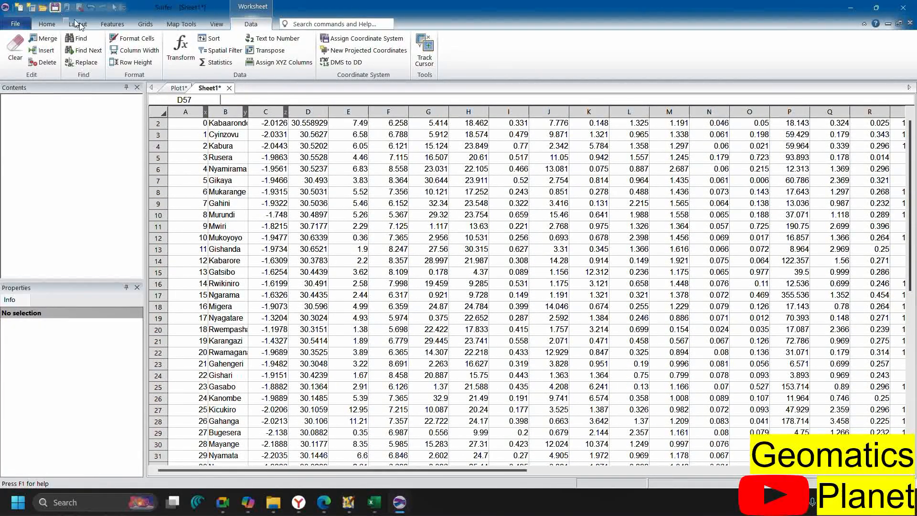
Start saving the worksheet and browse to Desktop > Bae System > Eco Mappers Folder > EcoMapper Internship Training > Batch Sept 2025 > Data
{"action": "right_click", "coordinate": [211, 90]}
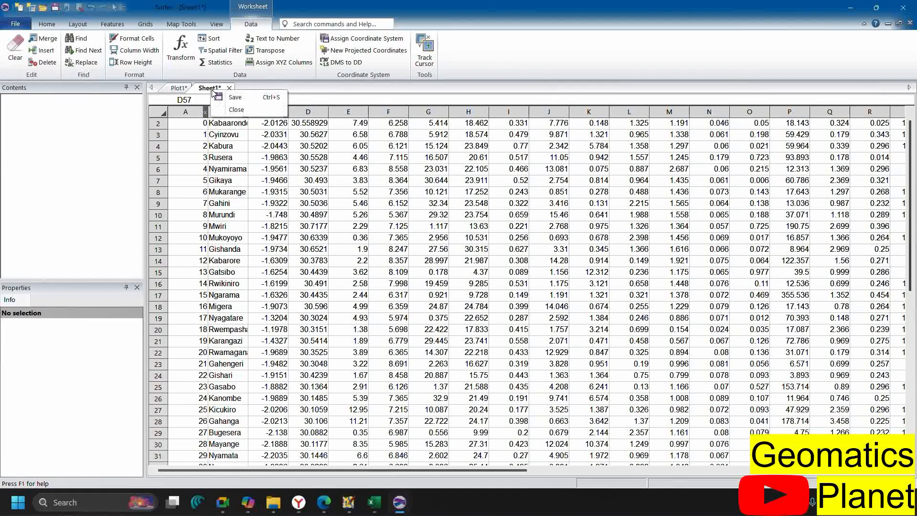
{"action": "left_click", "coordinate": [230, 101]}
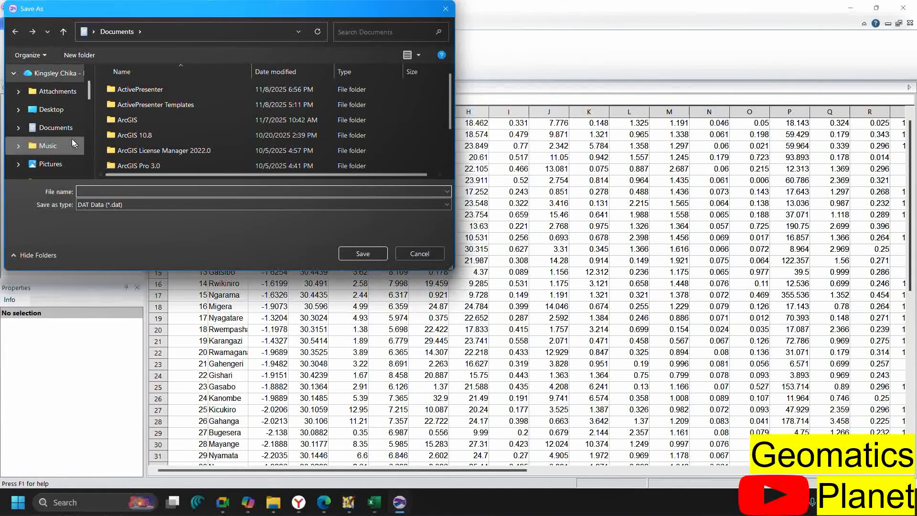
{"action": "scroll", "coordinate": [32, 138], "scroll_direction": "down", "scroll_amount": 2}
{"action": "scroll", "coordinate": [59, 143], "scroll_direction": "down", "scroll_amount": 3}
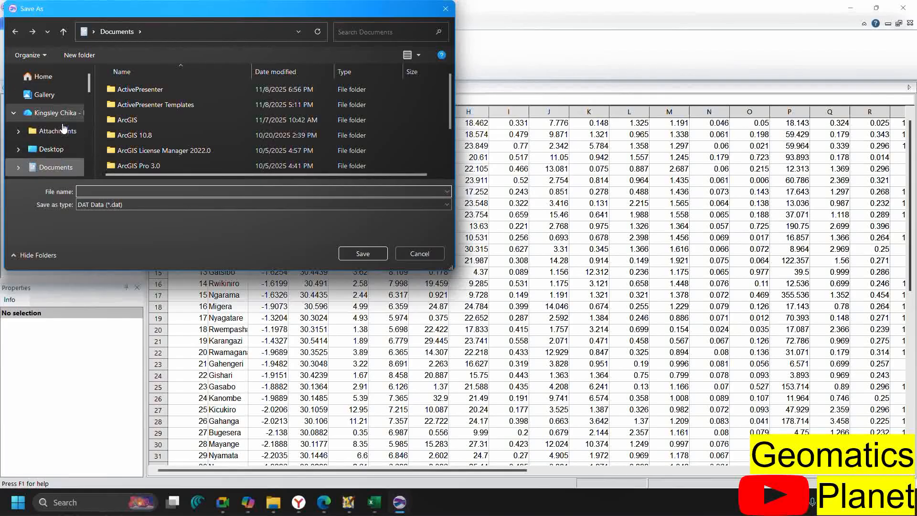
{"action": "scroll", "coordinate": [56, 156], "scroll_direction": "down", "scroll_amount": 3}
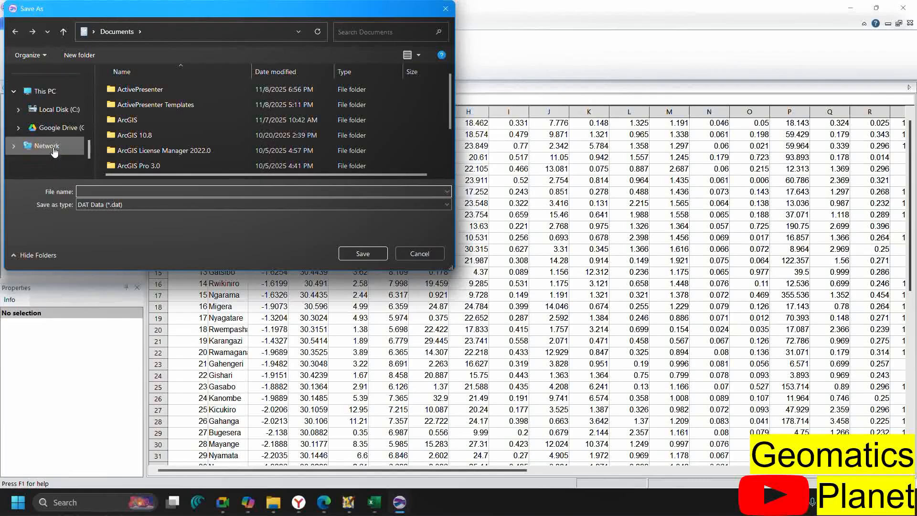
{"action": "scroll", "coordinate": [54, 152], "scroll_direction": "up", "scroll_amount": 8}
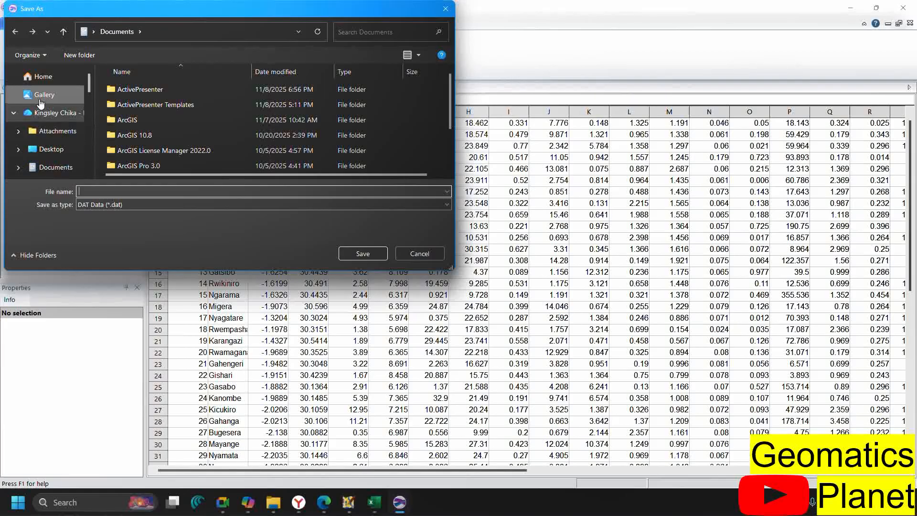
{"action": "scroll", "coordinate": [42, 105], "scroll_direction": "up", "scroll_amount": 2}
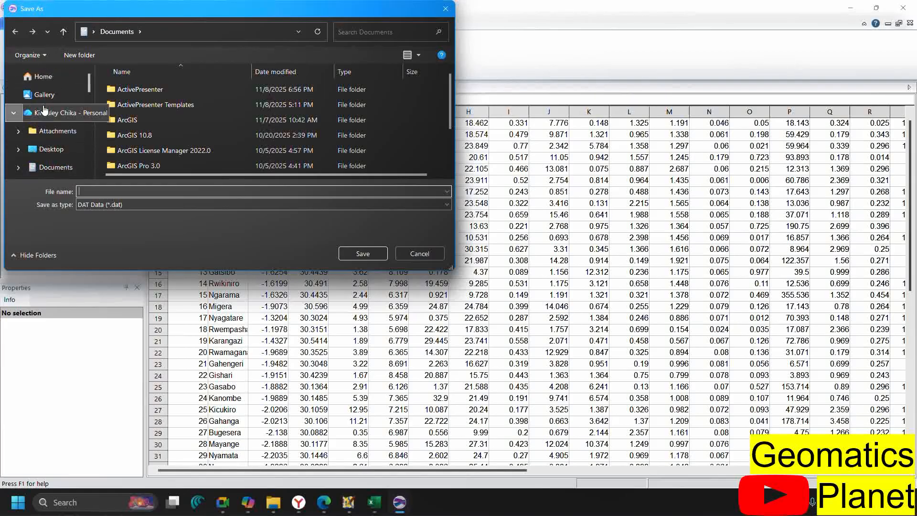
{"action": "scroll", "coordinate": [45, 107], "scroll_direction": "down", "scroll_amount": 3}
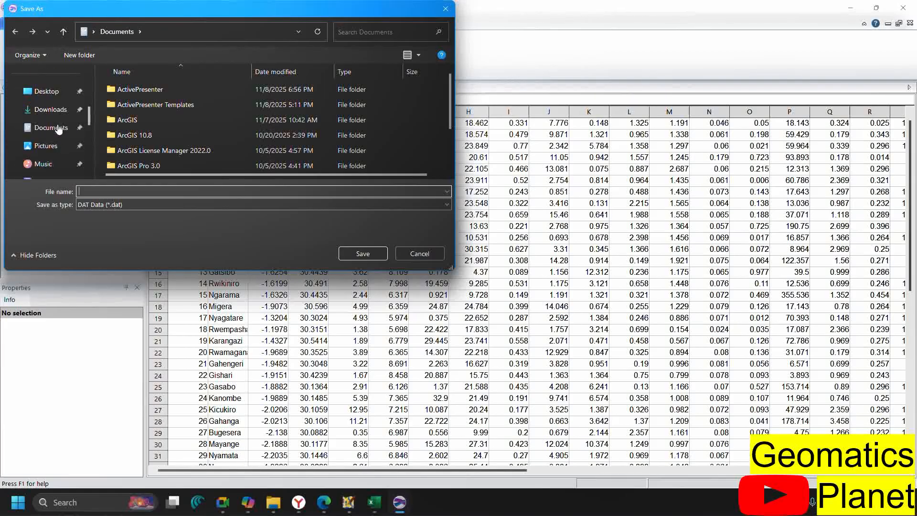
{"action": "left_click", "coordinate": [48, 96]}
{"action": "double_click", "coordinate": [125, 89]}
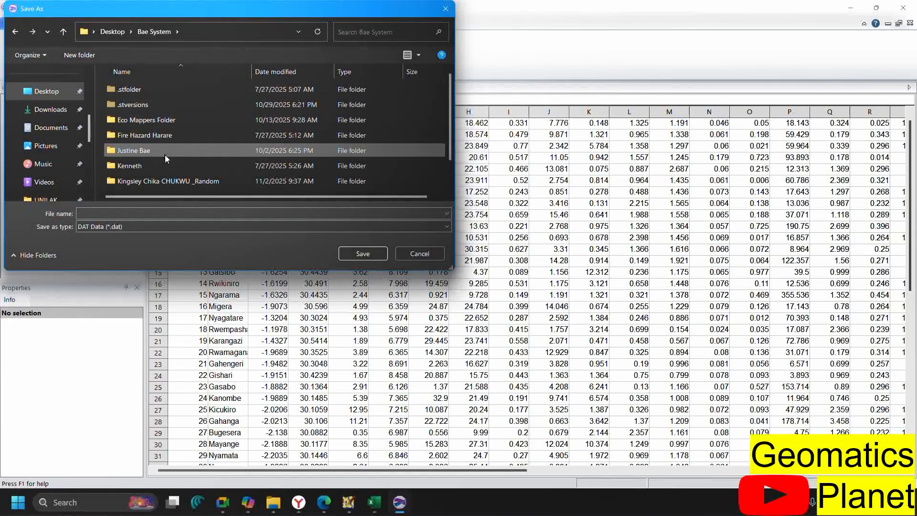
{"action": "double_click", "coordinate": [169, 120]}
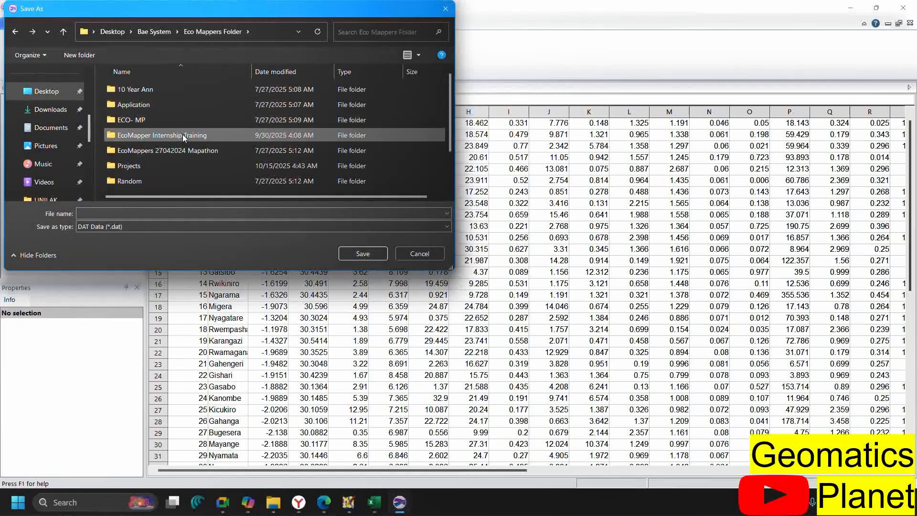
{"action": "double_click", "coordinate": [183, 136]}
{"action": "double_click", "coordinate": [166, 89]}
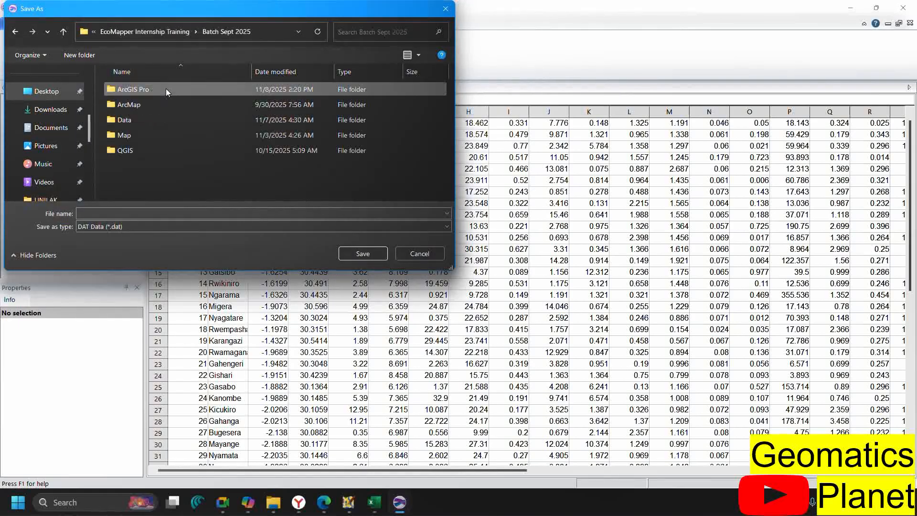
{"action": "double_click", "coordinate": [145, 119]}
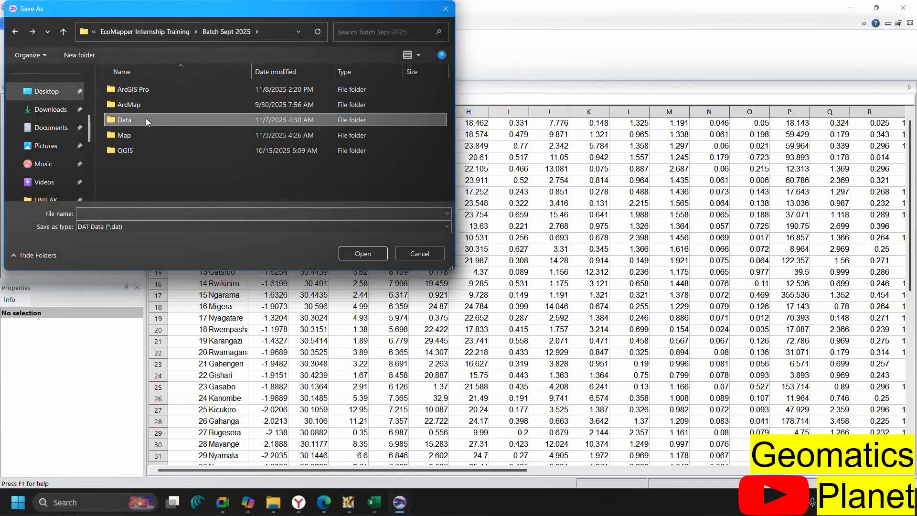
Create a folder named Surfer inside the Data folder and open it as the save location
{"action": "left_click", "coordinate": [80, 55]}
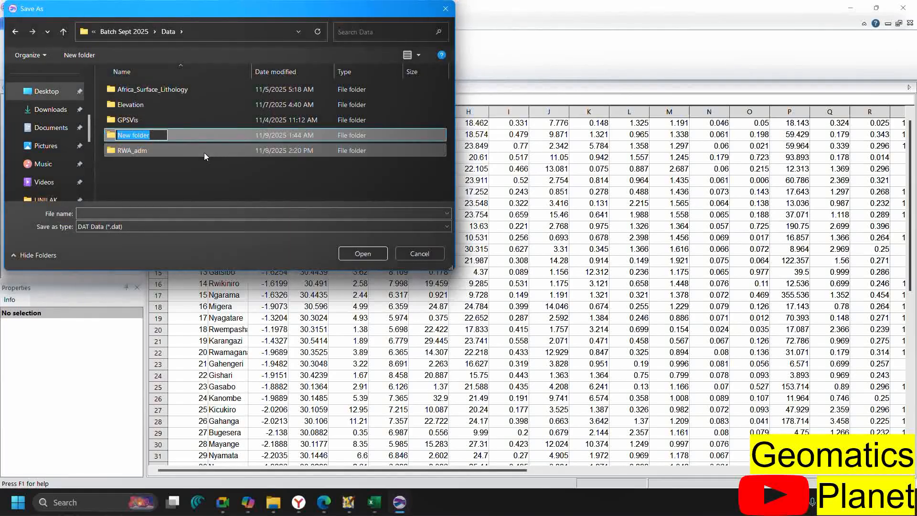
{"action": "type", "text": "Surfer"}
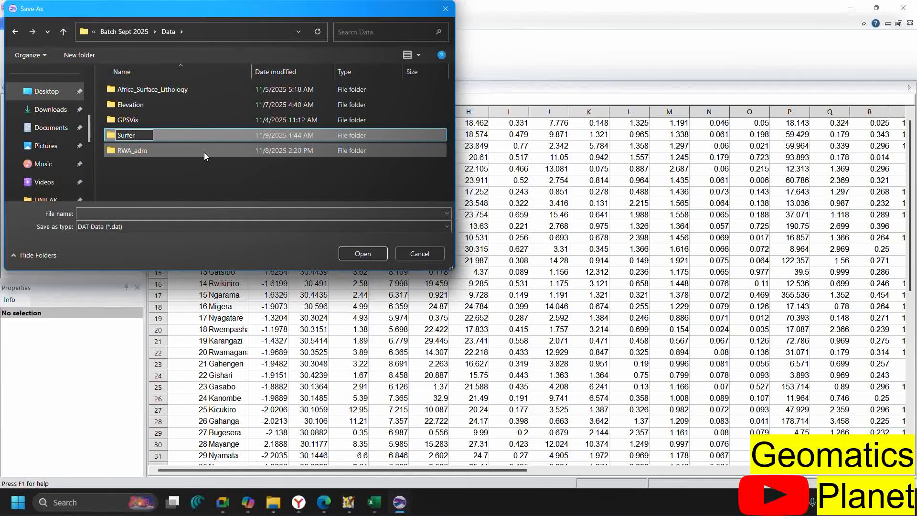
{"action": "double_click", "coordinate": [186, 131]}
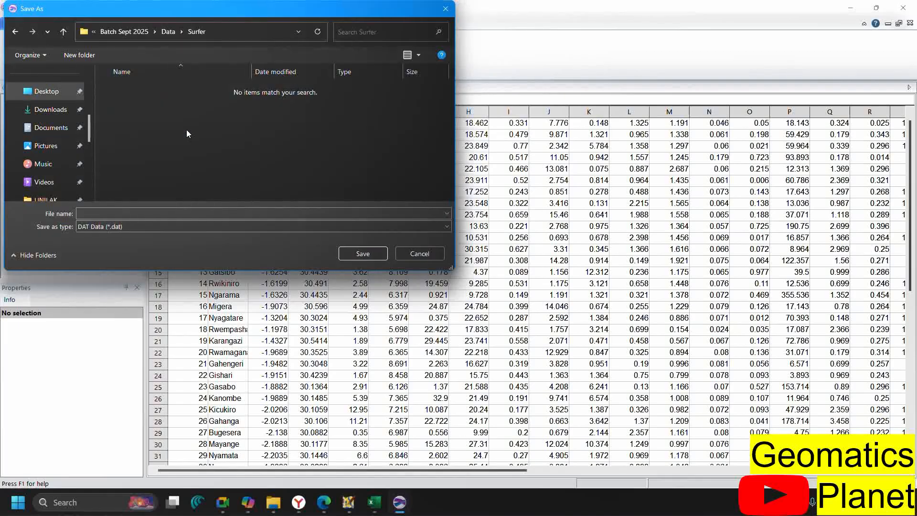
Save the worksheet as a DAT file named Rwanda Soil, accepting the comma delimiter and ANSI encoding in the export options
{"action": "left_click", "coordinate": [147, 214]}
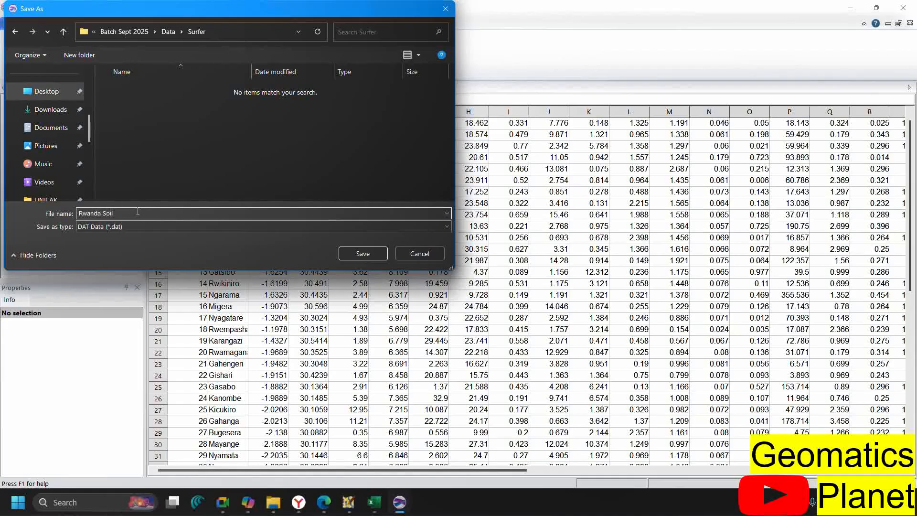
{"action": "left_click", "coordinate": [377, 253]}
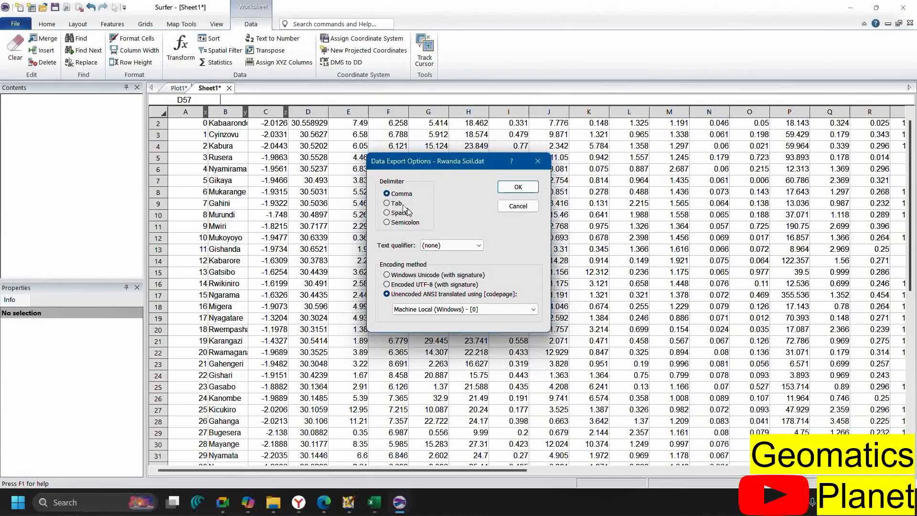
{"action": "left_click", "coordinate": [512, 187]}
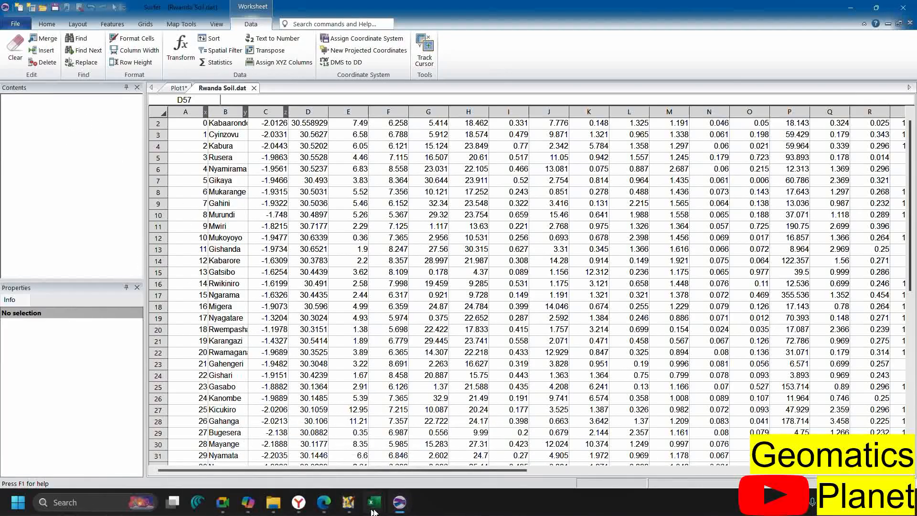
Switch to File Explorer and, in a new tab, open the Surfer folder inside the Batch Sept 2025 Data folder on the Desktop
{"action": "mouse_move", "coordinate": [374, 512]}
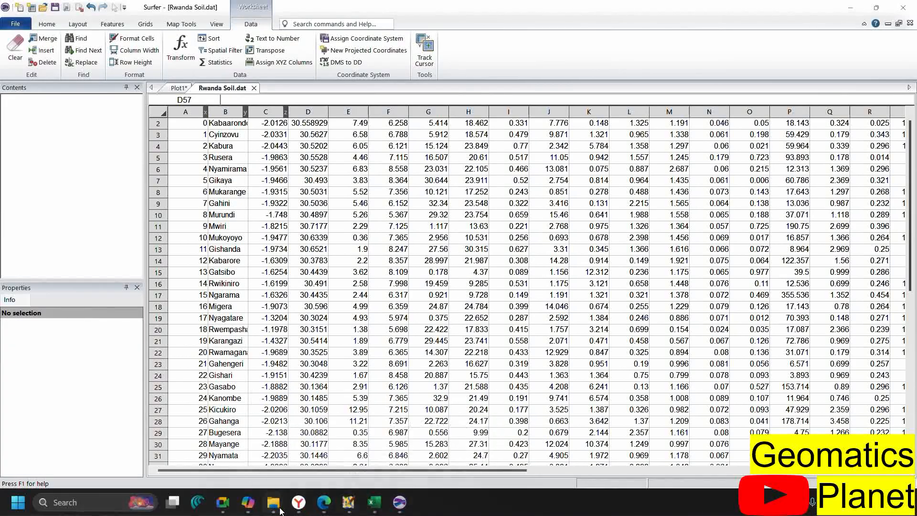
{"action": "mouse_move", "coordinate": [273, 502]}
{"action": "left_click", "coordinate": [243, 449]}
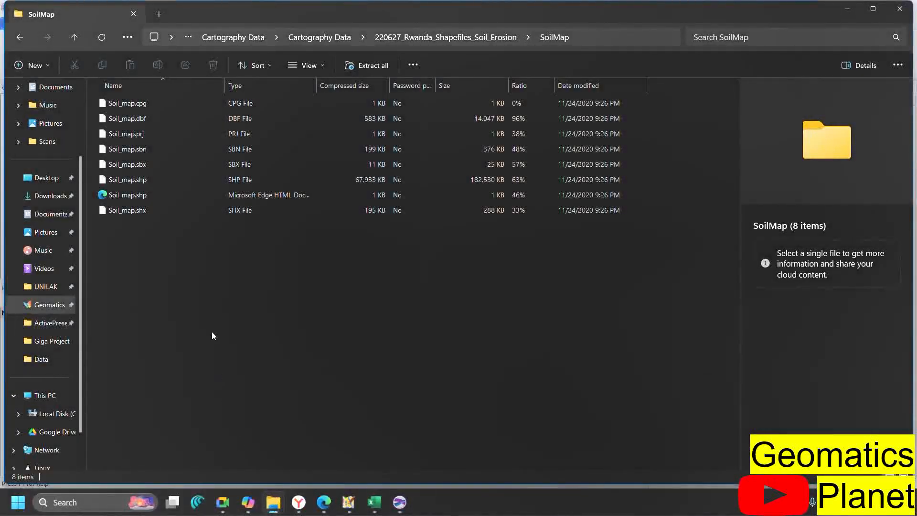
{"action": "left_click", "coordinate": [159, 15]}
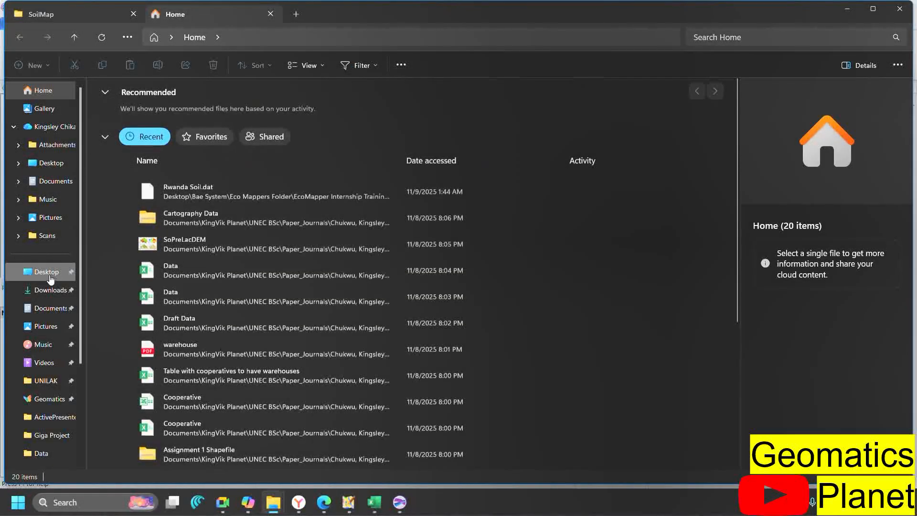
{"action": "left_click", "coordinate": [50, 276]}
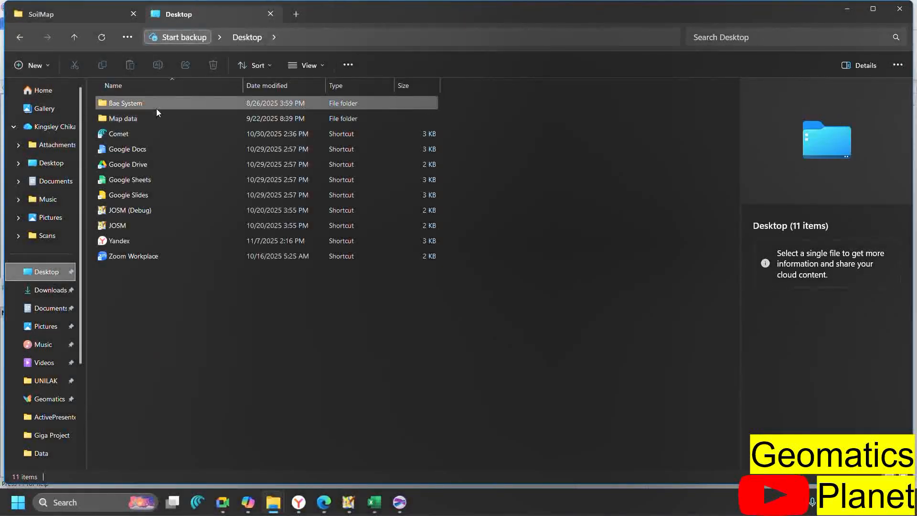
{"action": "double_click", "coordinate": [157, 107]}
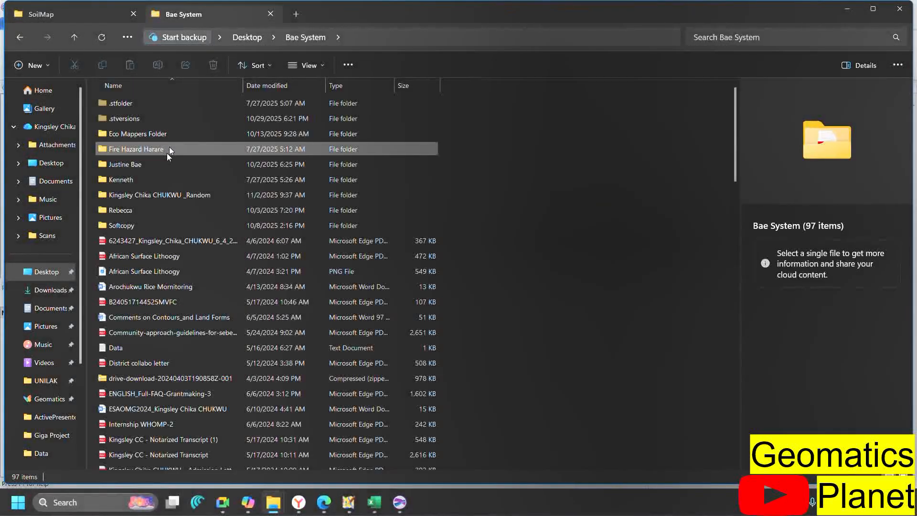
{"action": "double_click", "coordinate": [171, 138]}
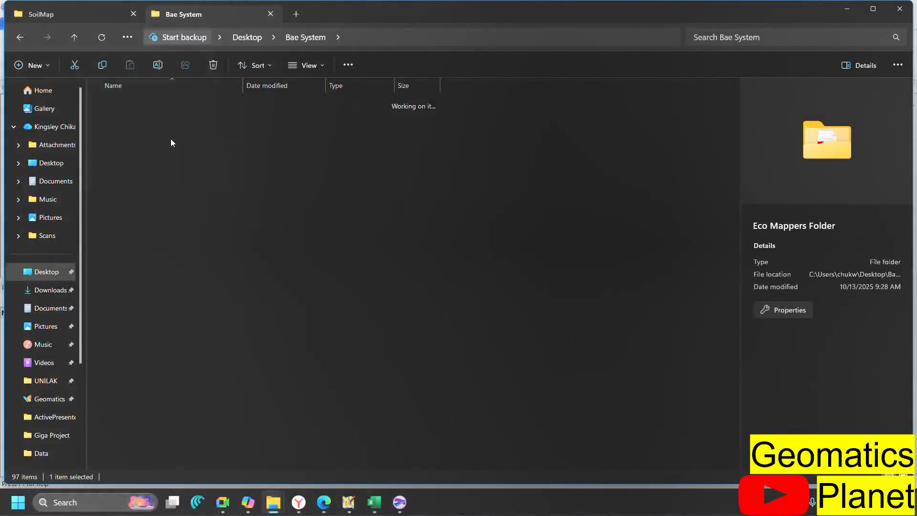
{"action": "double_click", "coordinate": [169, 152]}
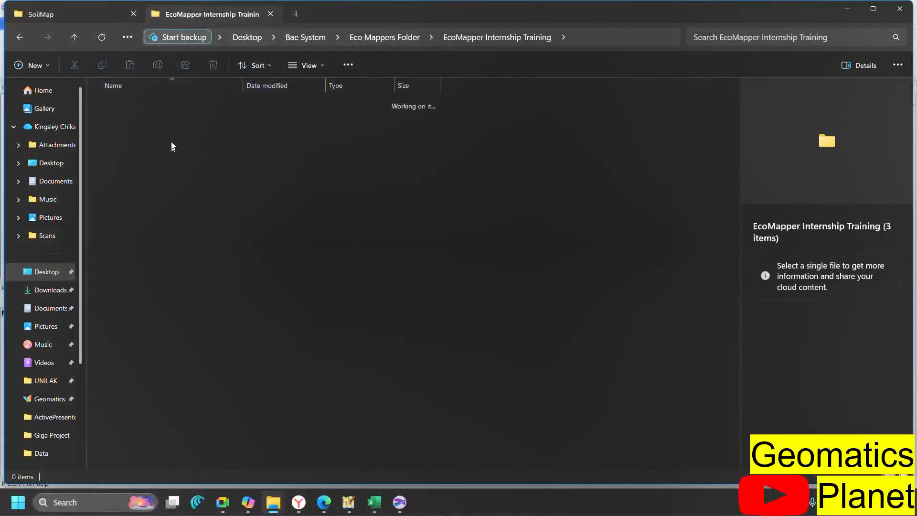
{"action": "double_click", "coordinate": [165, 104]}
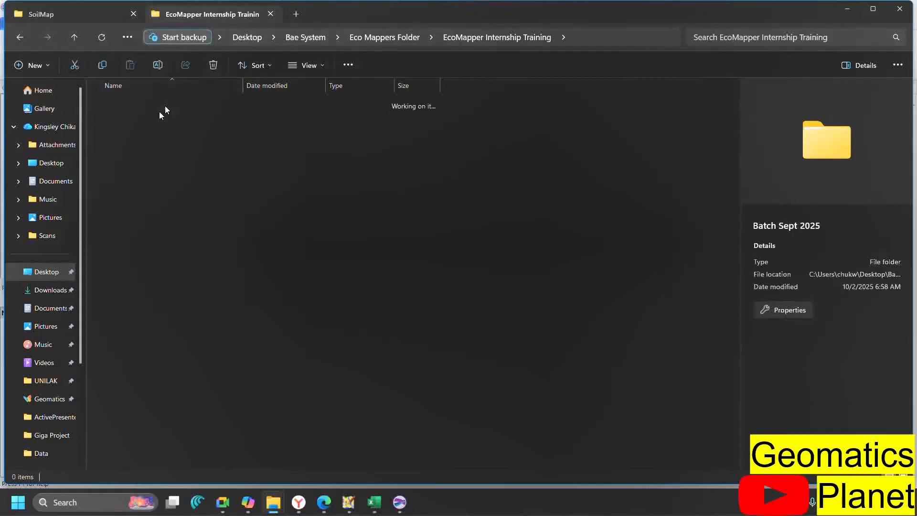
{"action": "double_click", "coordinate": [152, 133]}
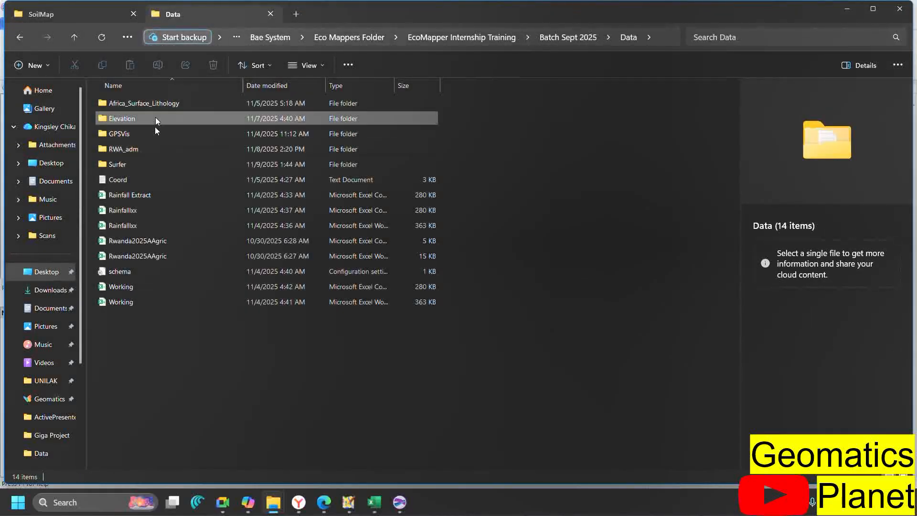
{"action": "left_click", "coordinate": [155, 164]}
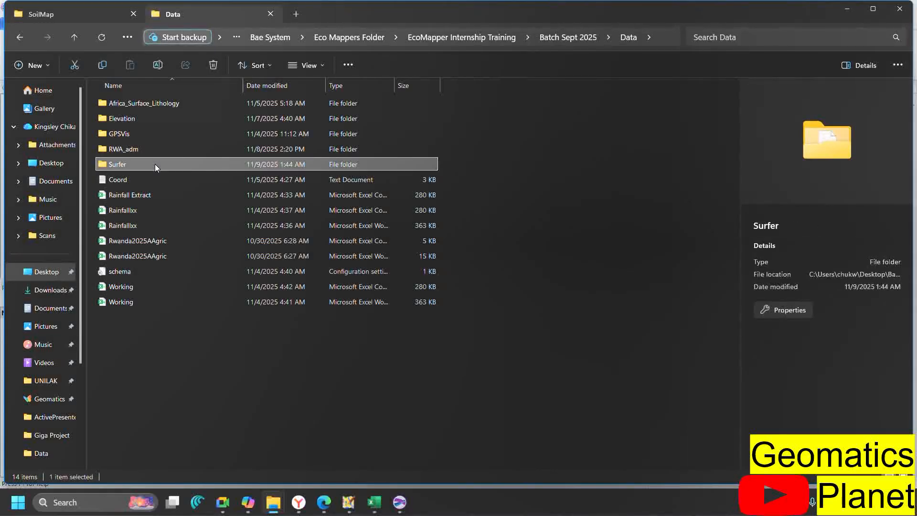
{"action": "double_click", "coordinate": [154, 164]}
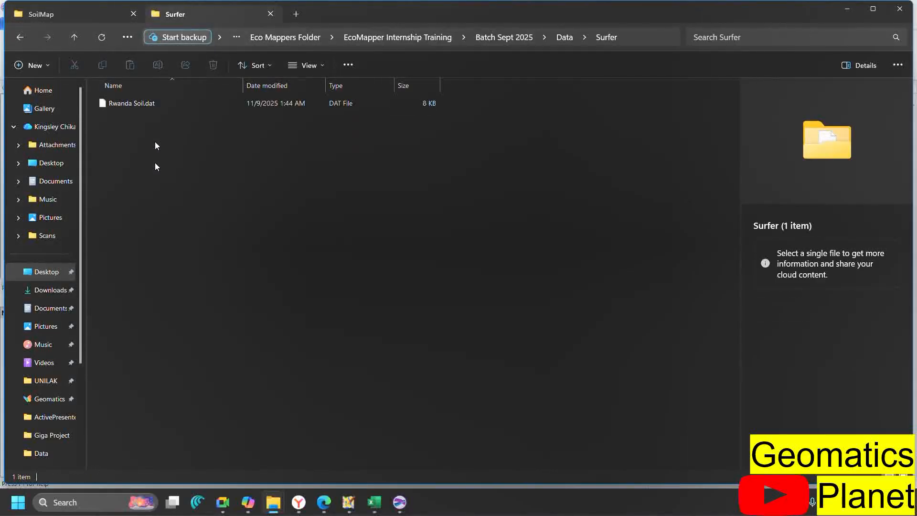
Create a new Microsoft Excel worksheet in the Surfer folder and name it Rwanda_Soil_Data
{"action": "left_click", "coordinate": [36, 65]}
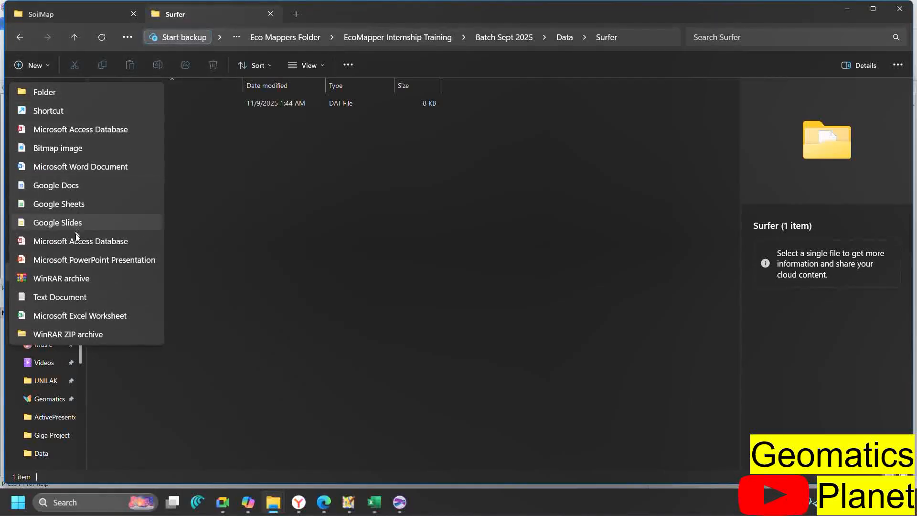
{"action": "left_click", "coordinate": [80, 315]}
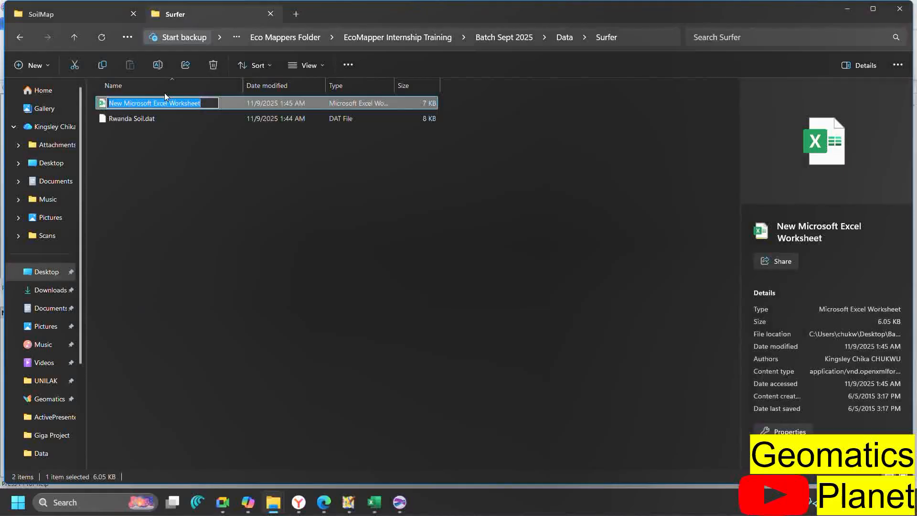
{"action": "type", "text": "Rwanda"}
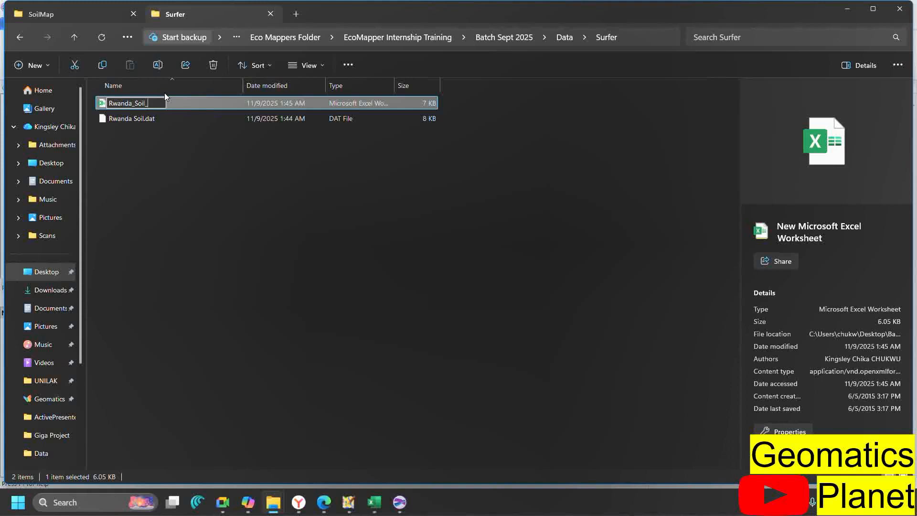
{"action": "type", "text": "_Soil_Data"}
{"action": "left_click", "coordinate": [182, 138]}
Open the Rwanda_Soil_Data workbook in Excel, paste the copied chemical properties table at A1, and check its rows to the end
{"action": "left_click", "coordinate": [164, 113]}
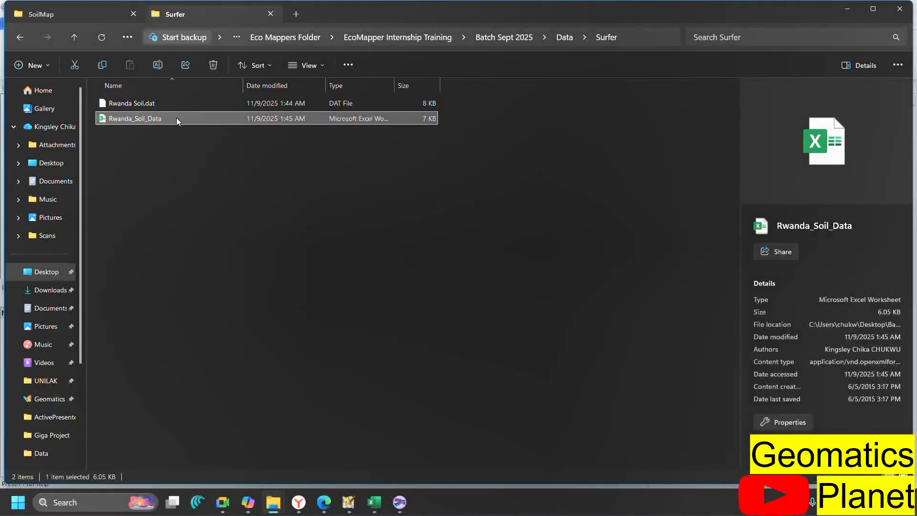
{"action": "key", "text": "alt+Tab"}
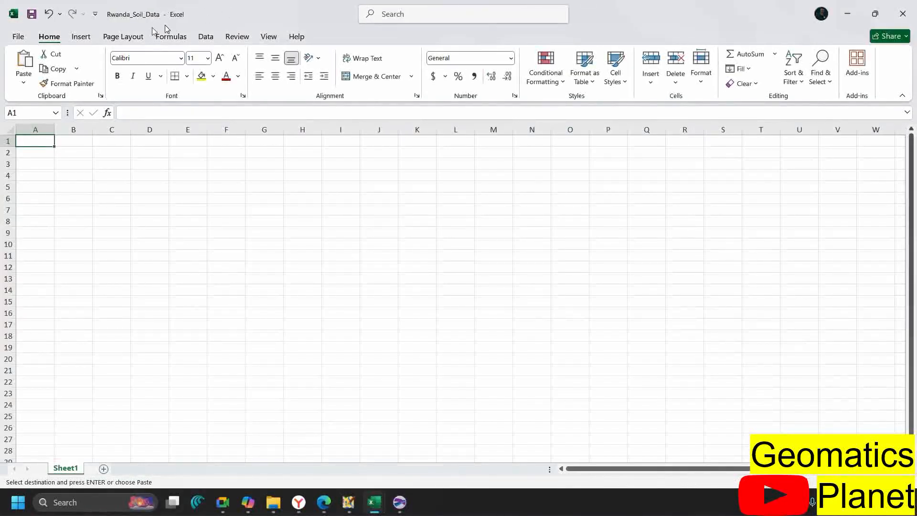
{"action": "key", "text": "ctrl+v"}
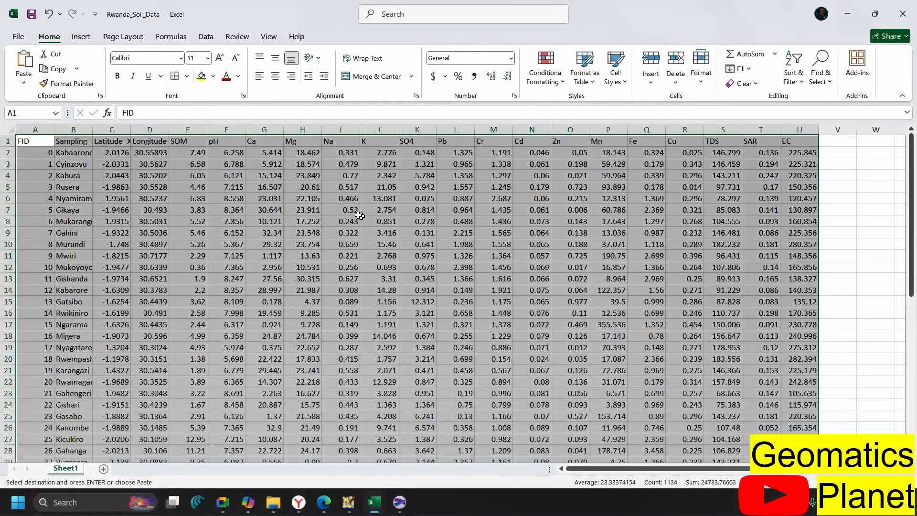
{"action": "scroll", "coordinate": [472, 283], "scroll_direction": "down", "scroll_amount": 13}
{"action": "scroll", "coordinate": [472, 283], "scroll_direction": "up", "scroll_amount": 2}
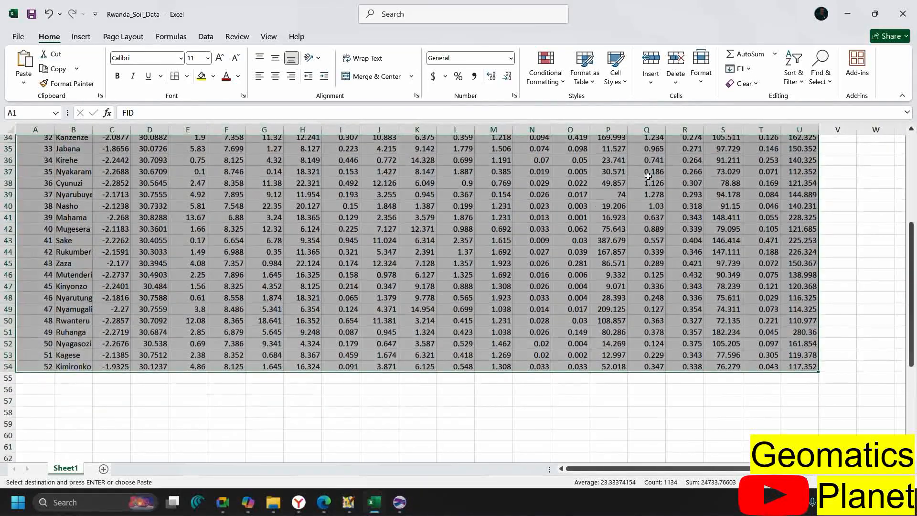
Save and close the Rwanda_Soil_Data workbook, close the chemical properties source workbook, and switch to Surfer
{"action": "left_click", "coordinate": [31, 7]}
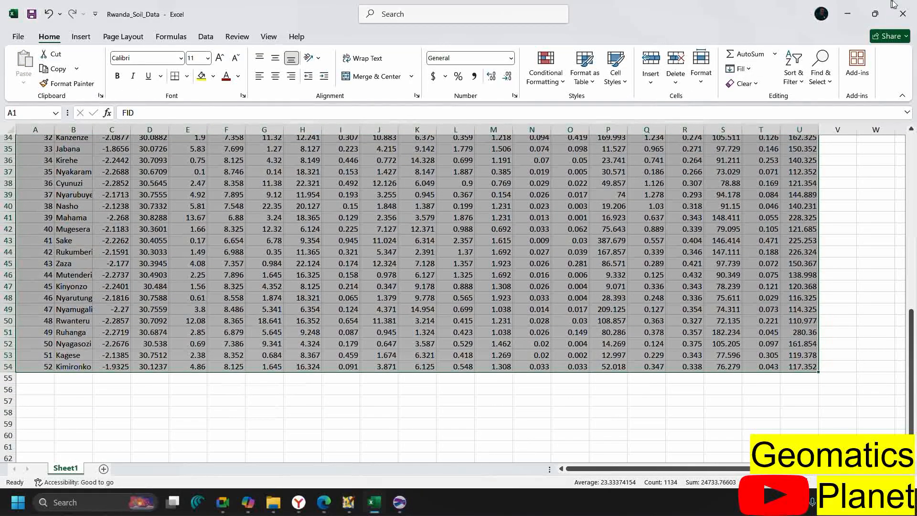
{"action": "left_click", "coordinate": [894, 6]}
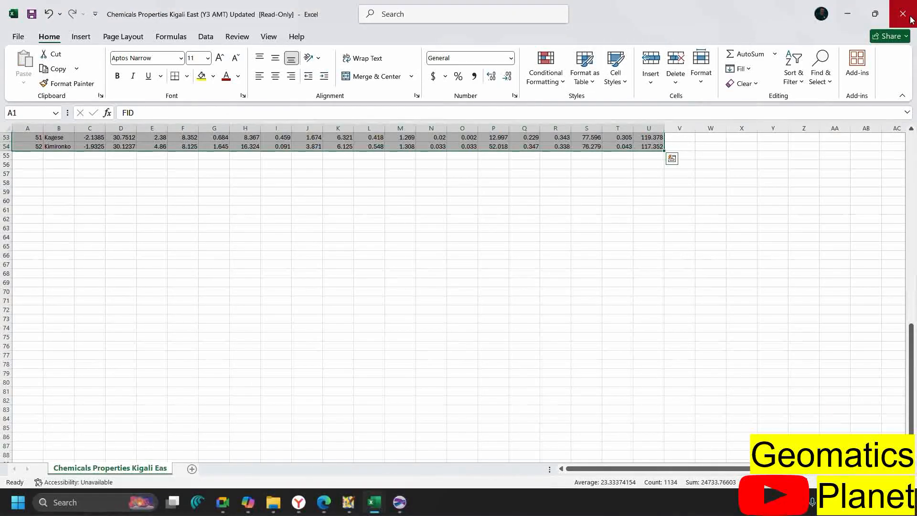
{"action": "left_click", "coordinate": [911, 19]}
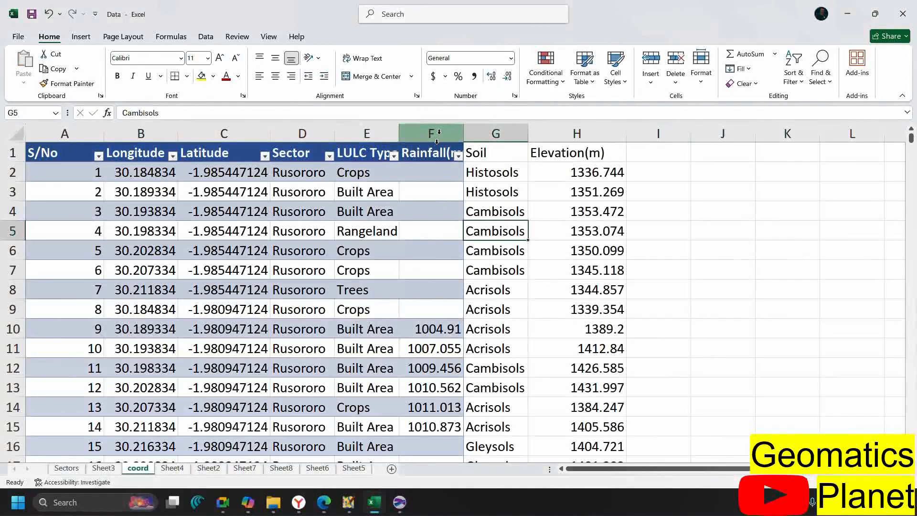
{"action": "left_click", "coordinate": [400, 503]}
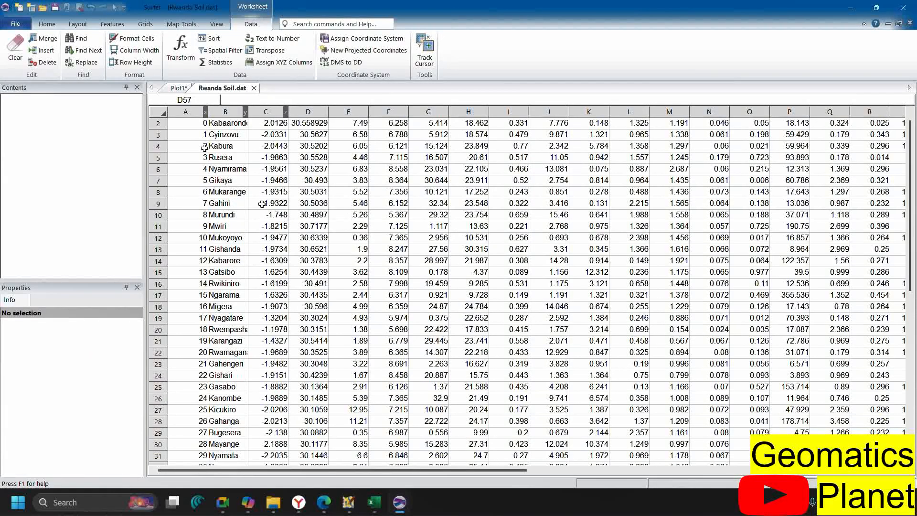
{"action": "left_click", "coordinate": [47, 24]}
{"action": "left_click", "coordinate": [208, 53]}
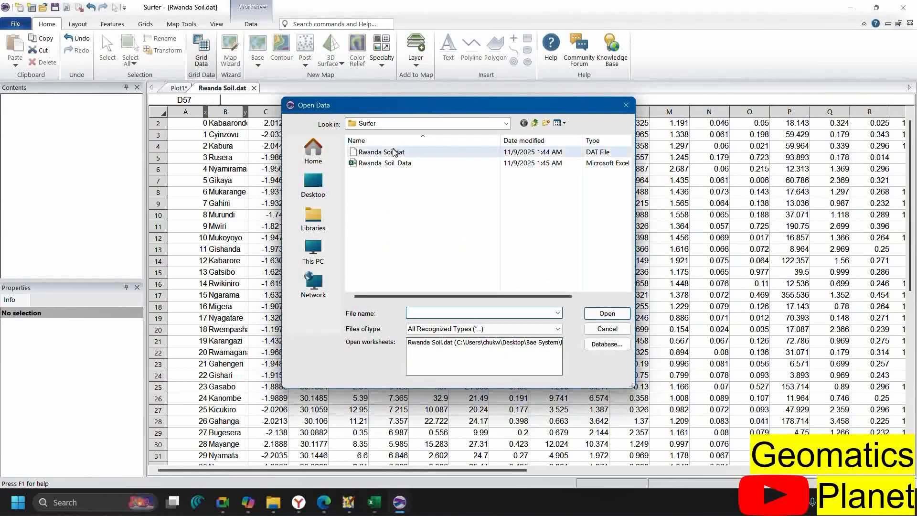
{"action": "left_click", "coordinate": [388, 153]}
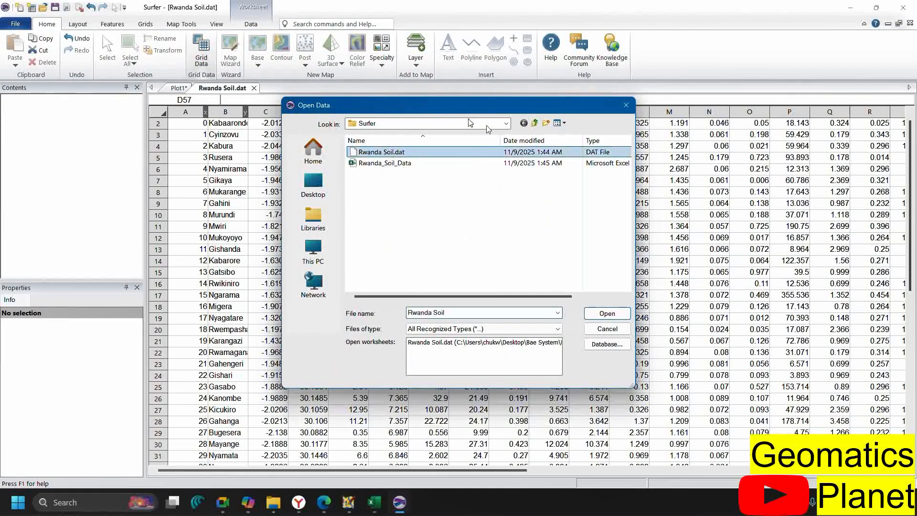
{"action": "left_click", "coordinate": [608, 313]}
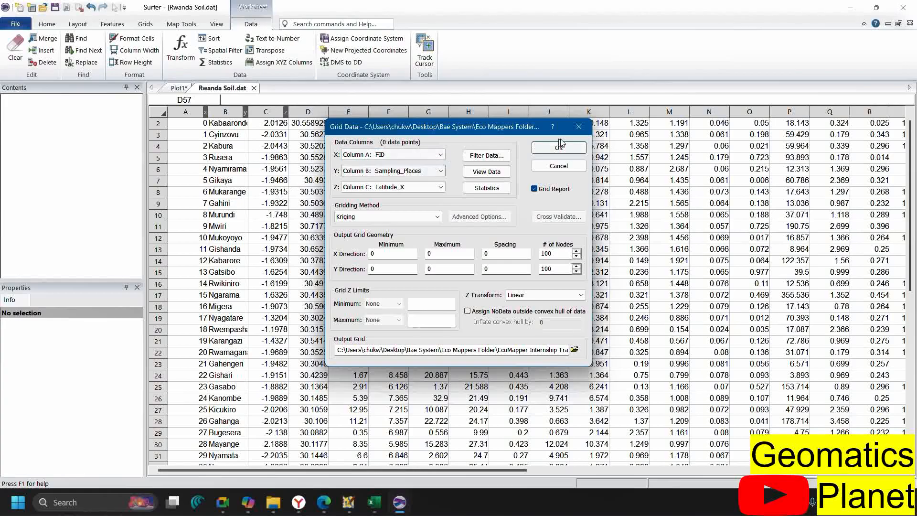
{"action": "left_click", "coordinate": [578, 126]}
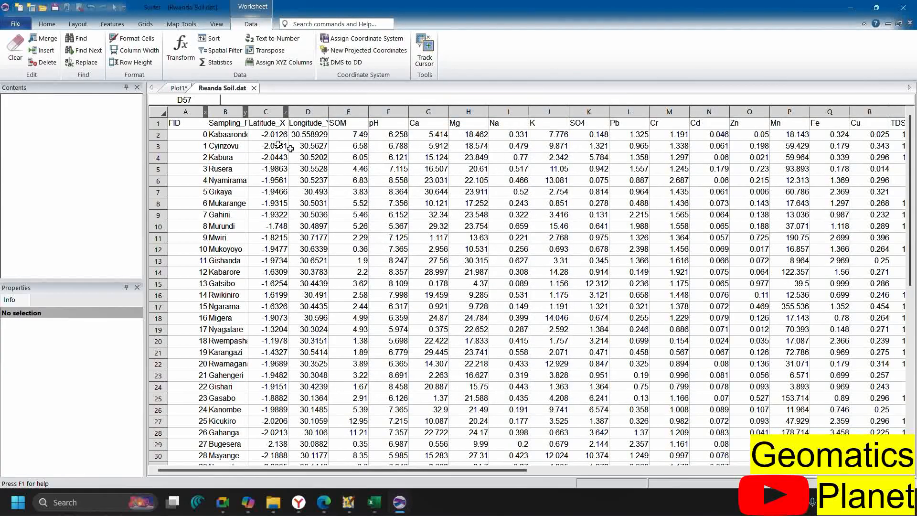
Check the Latitude_X and Longitude_Y column headers in the worksheet and open Rwanda Soil.dat with the Grid Data command
{"action": "left_click", "coordinate": [267, 124]}
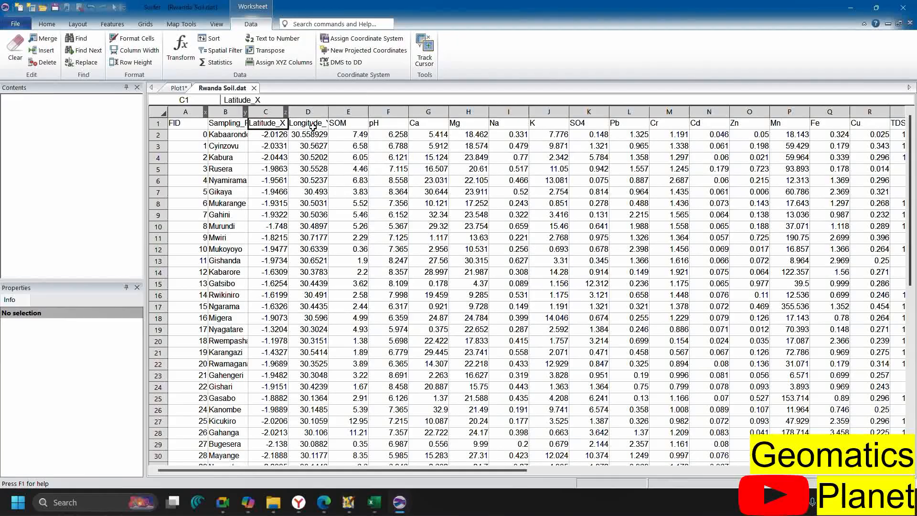
{"action": "left_click", "coordinate": [313, 127]}
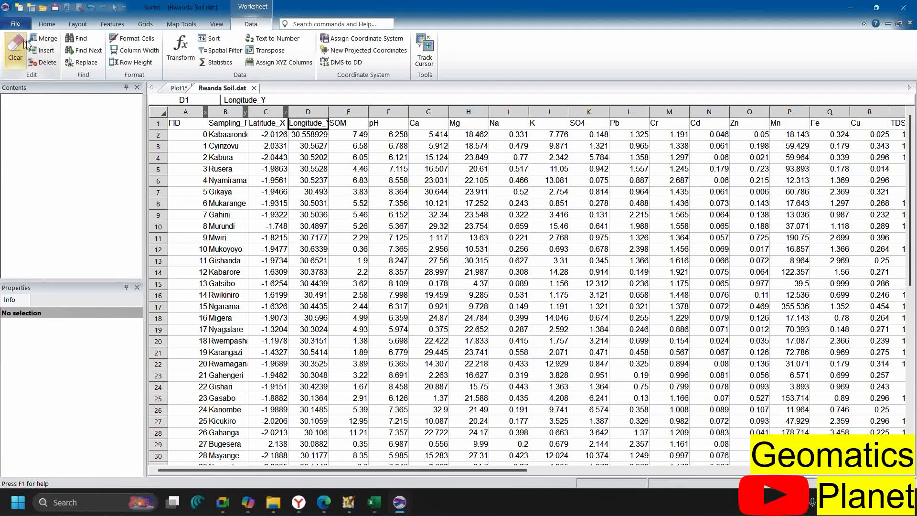
{"action": "left_click", "coordinate": [44, 26]}
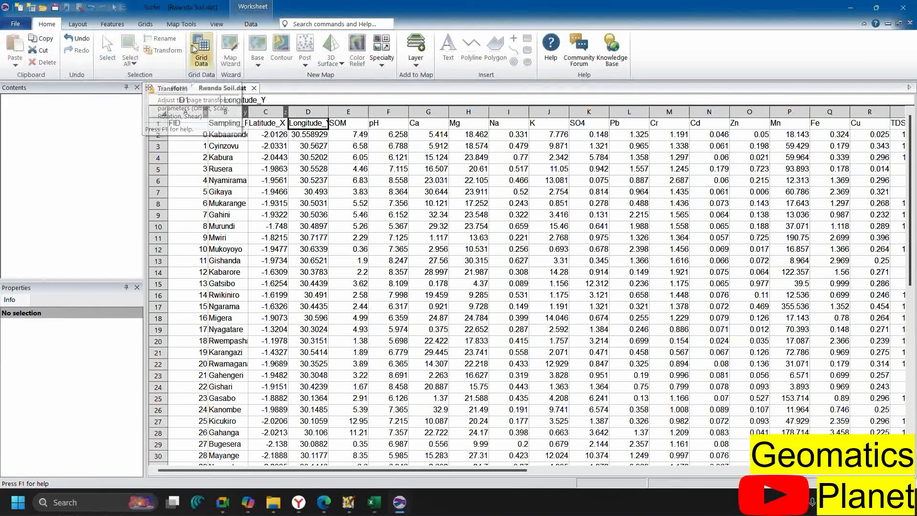
{"action": "left_click", "coordinate": [239, 57]}
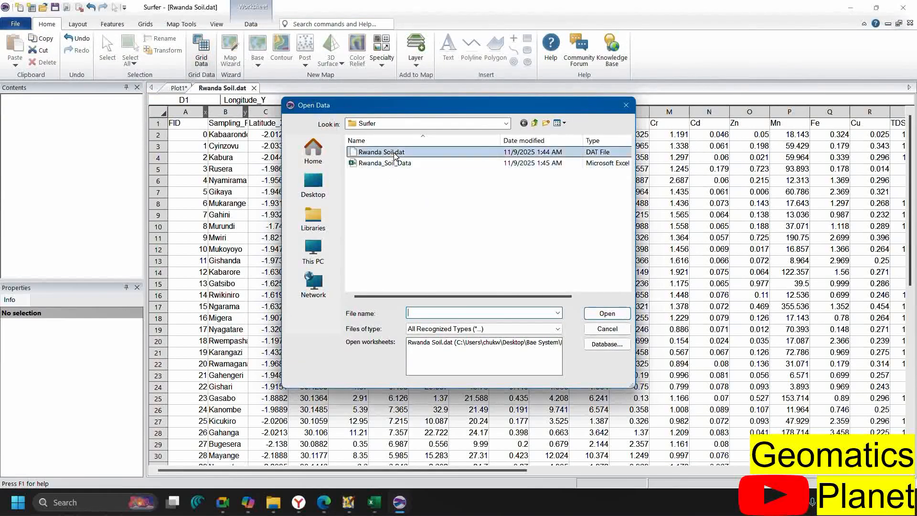
{"action": "left_click", "coordinate": [381, 152]}
{"action": "left_click", "coordinate": [607, 313]}
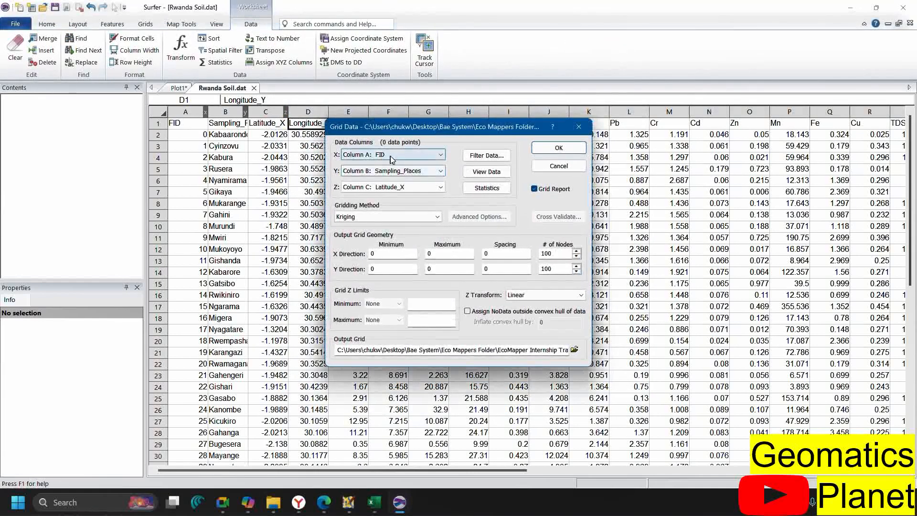
Set the gridding data columns to Latitude_X for X, Longitude_Y for Y and pH for Z
{"action": "left_click", "coordinate": [392, 154]}
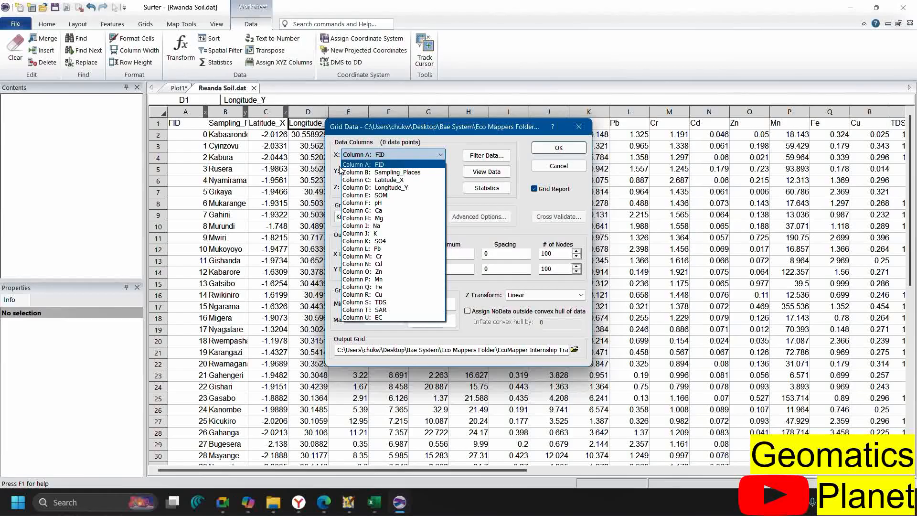
{"action": "left_click", "coordinate": [363, 180]}
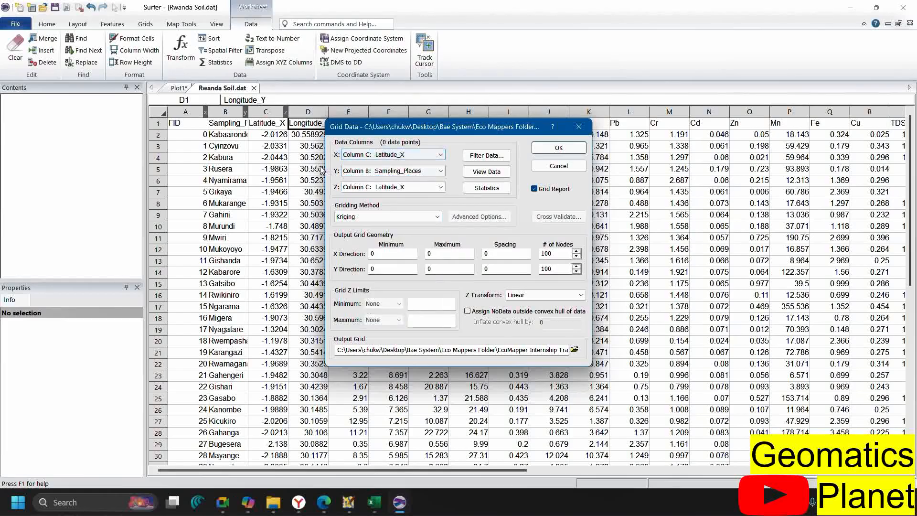
{"action": "left_click", "coordinate": [368, 171]}
{"action": "left_click", "coordinate": [408, 180]}
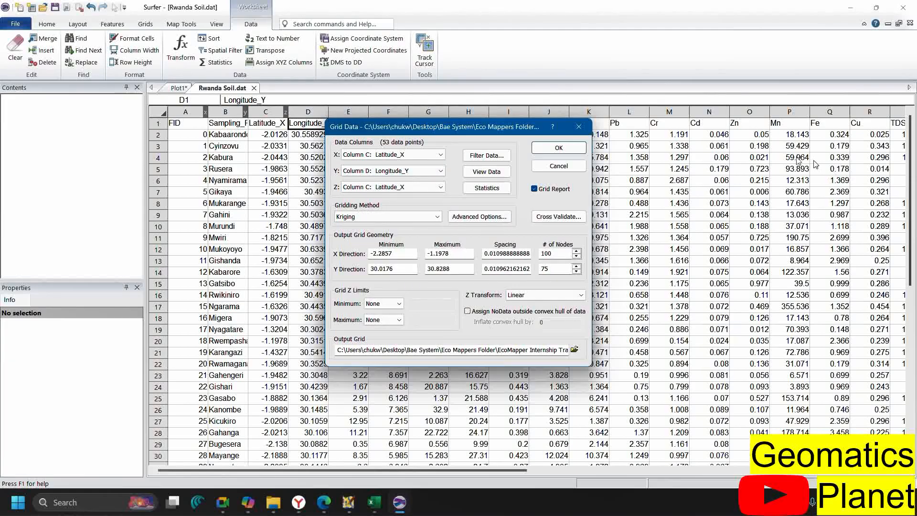
{"action": "left_click_drag", "start_coordinate": [485, 128], "coordinate": [614, 173]}
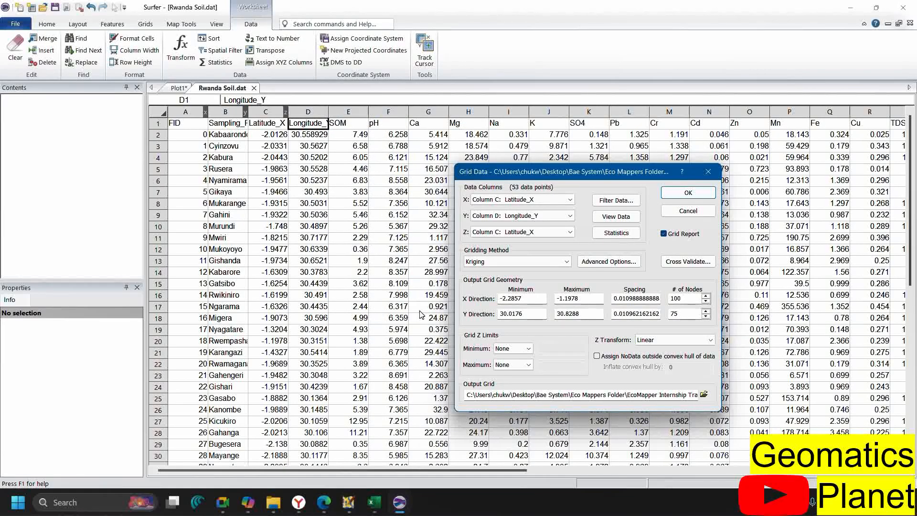
{"action": "left_click", "coordinate": [566, 236]}
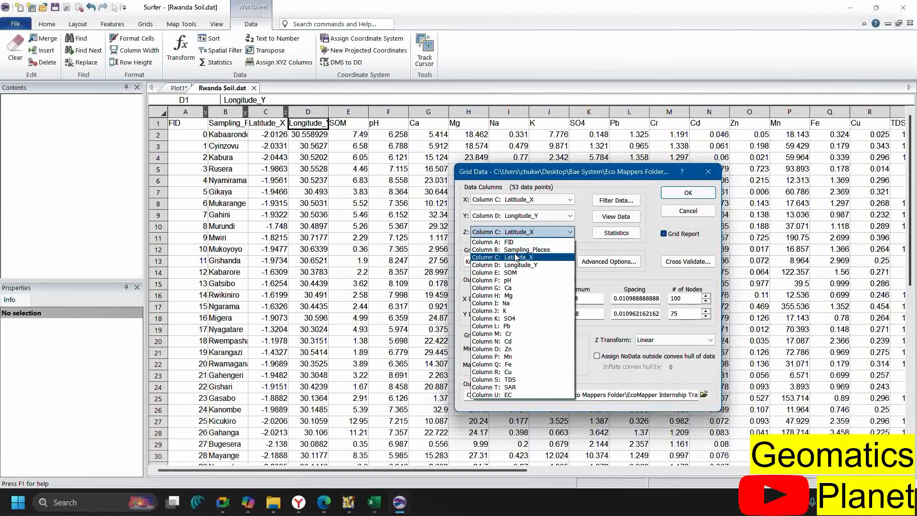
{"action": "left_click", "coordinate": [510, 280]}
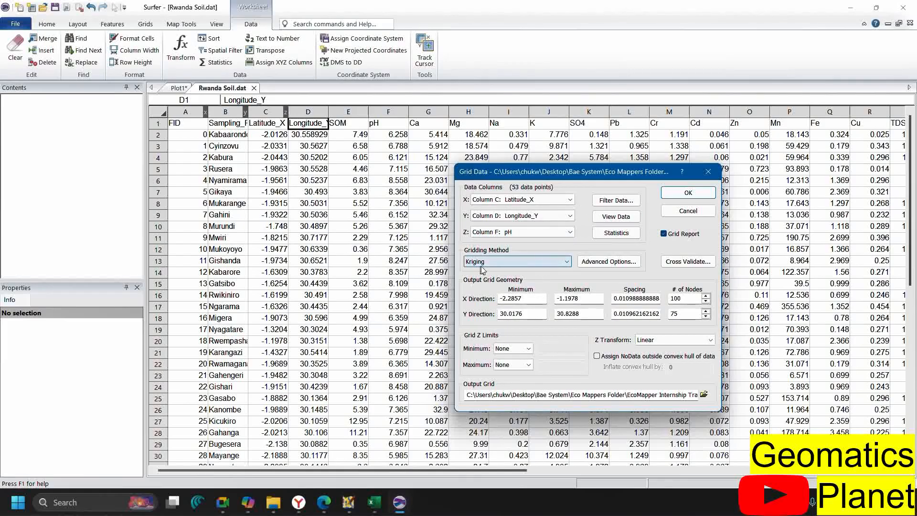
Create the grid file using the Kriging gridding method and the Linear Z transform
{"action": "left_click", "coordinate": [502, 263]}
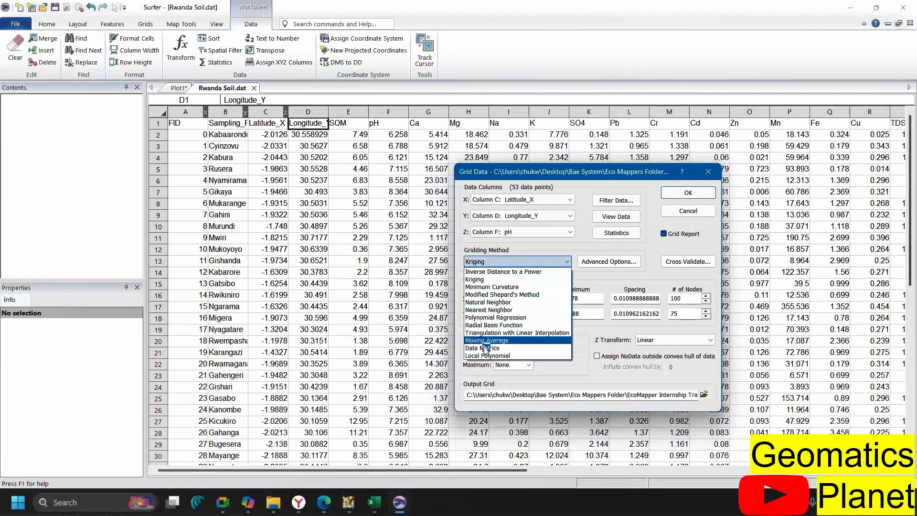
{"action": "left_click", "coordinate": [492, 279]}
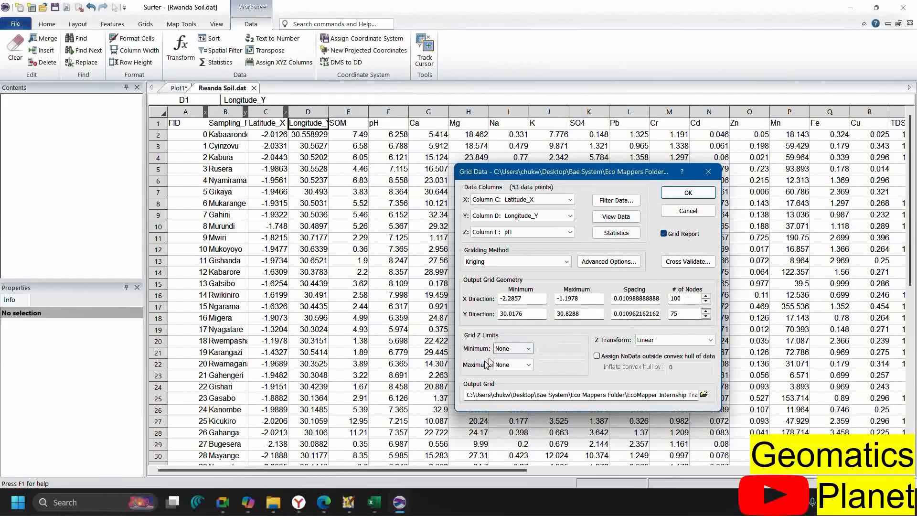
{"action": "left_click", "coordinate": [649, 343]}
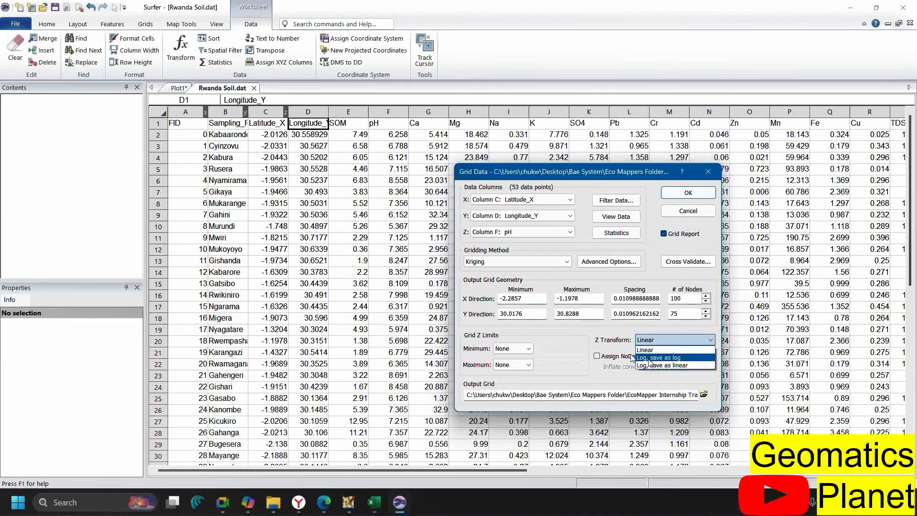
{"action": "left_click", "coordinate": [568, 344]}
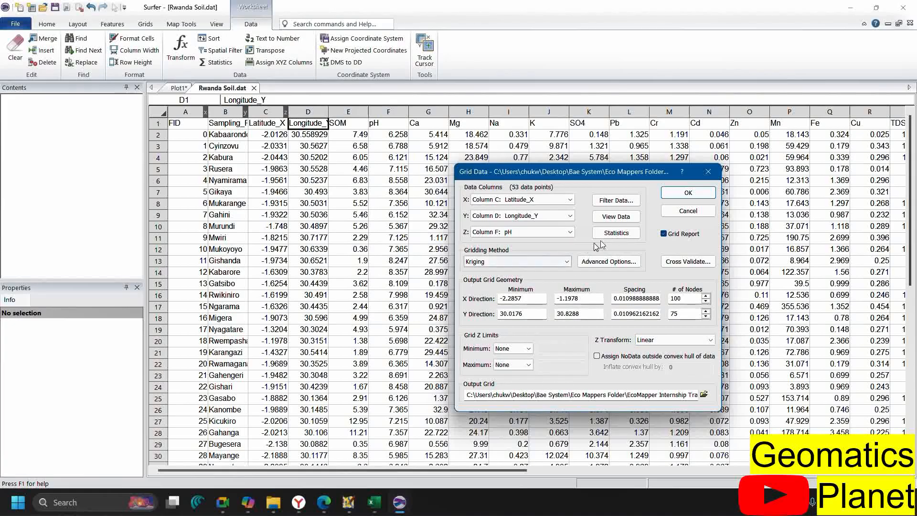
{"action": "left_click", "coordinate": [686, 194]}
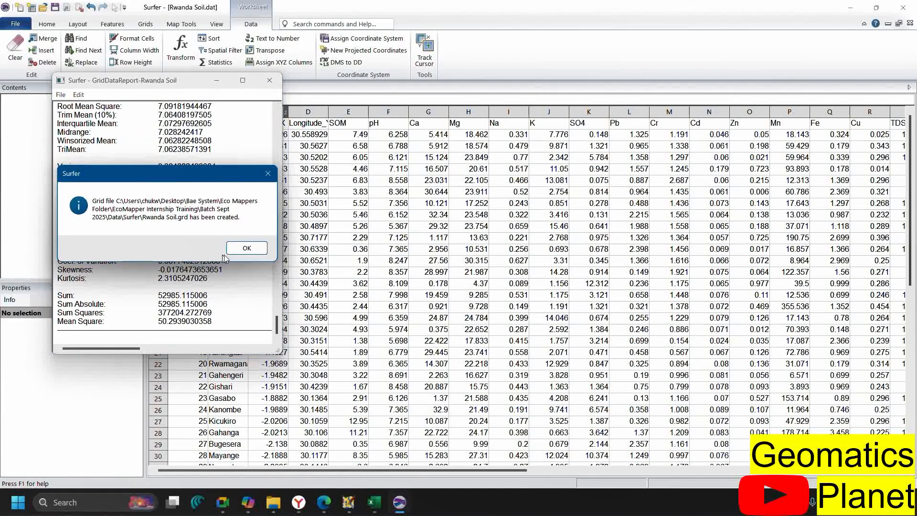
{"action": "left_click", "coordinate": [239, 252]}
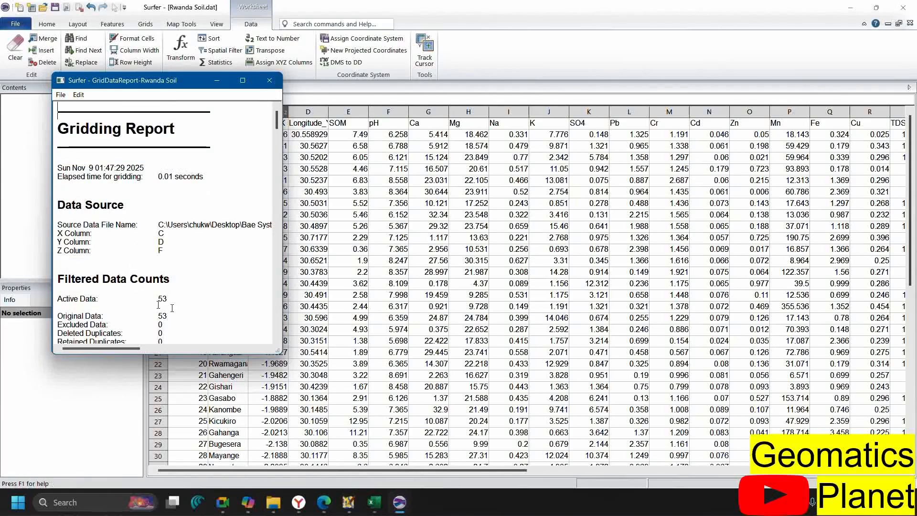
Enlarge the gridding report and examine its data source columns, filtered data counts and filtering sections
{"action": "left_click", "coordinate": [237, 82]}
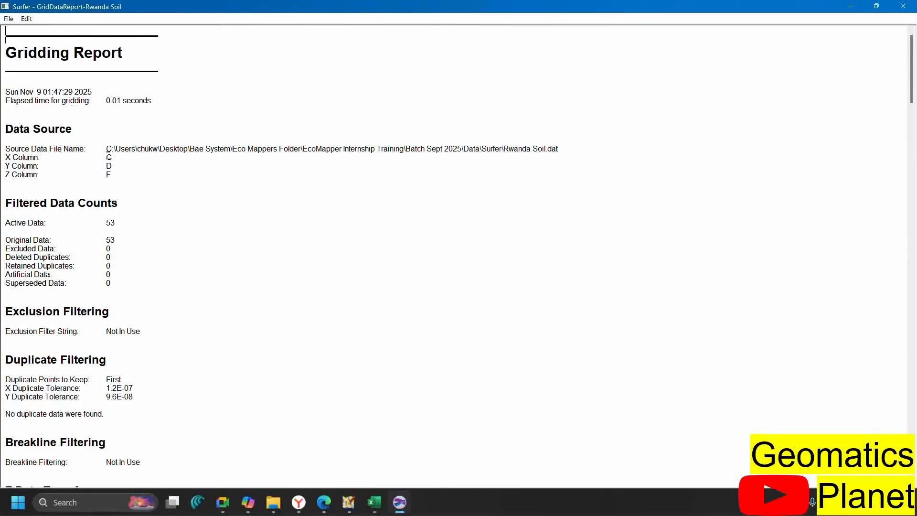
{"action": "left_click_drag", "start_coordinate": [27, 158], "coordinate": [112, 178]}
{"action": "scroll", "coordinate": [43, 127], "scroll_direction": "down", "scroll_amount": 2}
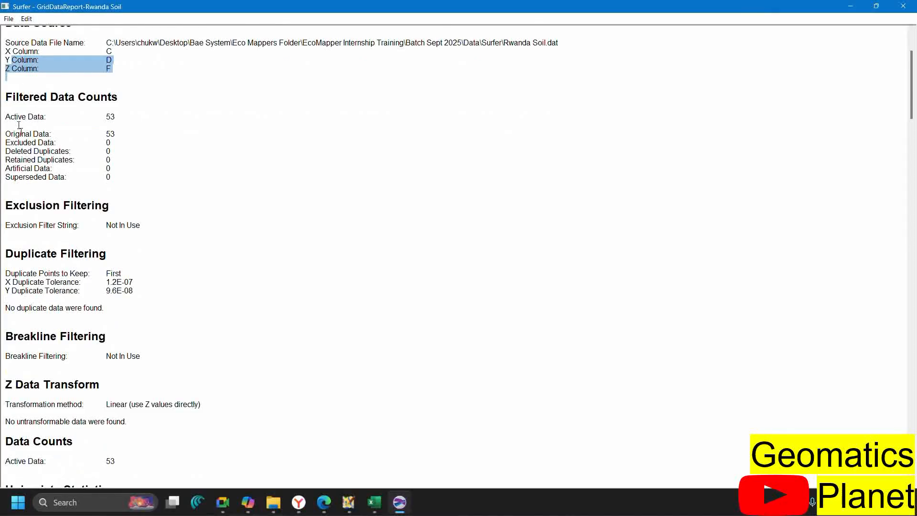
{"action": "left_click_drag", "start_coordinate": [22, 134], "coordinate": [116, 130]}
{"action": "scroll", "coordinate": [117, 131], "scroll_direction": "down", "scroll_amount": 4}
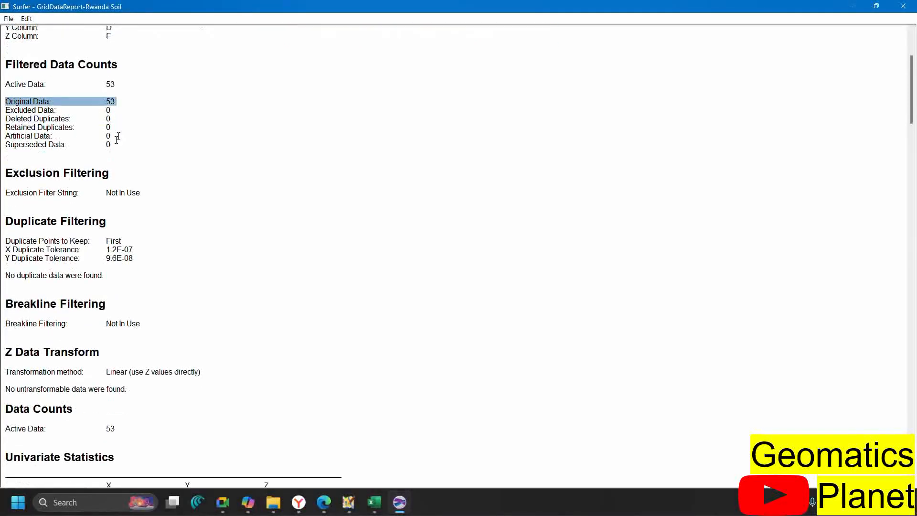
{"action": "scroll", "coordinate": [52, 144], "scroll_direction": "down", "scroll_amount": 4}
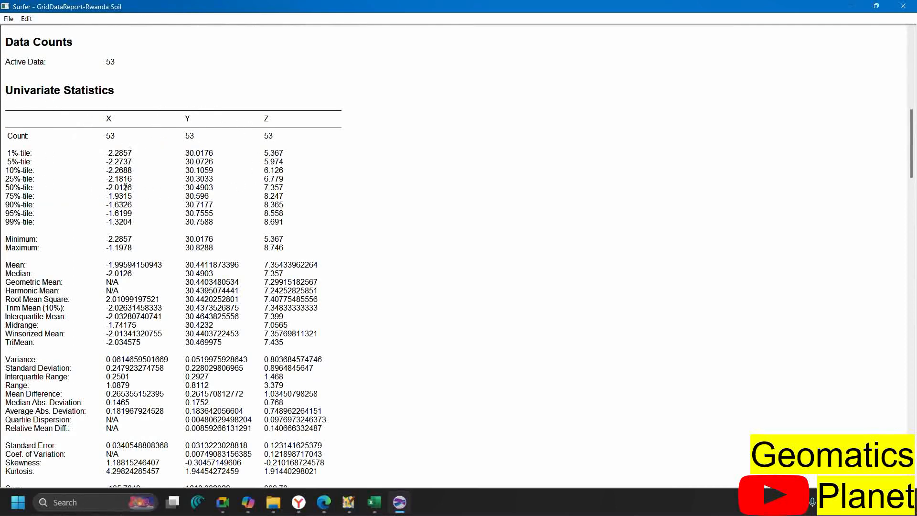
Examine the gridding report's univariate statistics and its inter-variable covariance, correlation and rank correlation tables
{"action": "scroll", "coordinate": [21, 112], "scroll_direction": "down", "scroll_amount": 3}
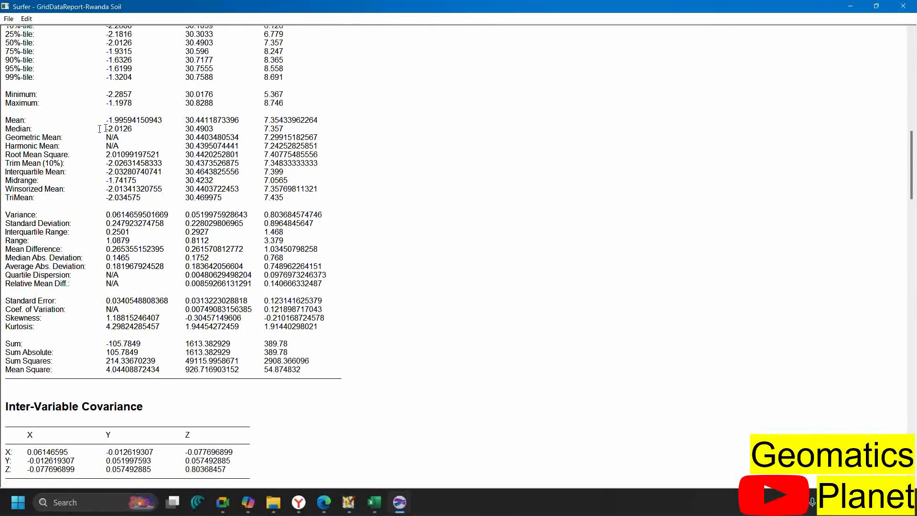
{"action": "left_click_drag", "start_coordinate": [100, 128], "coordinate": [210, 114]}
{"action": "left_click", "coordinate": [58, 142]}
{"action": "scroll", "coordinate": [38, 166], "scroll_direction": "down", "scroll_amount": 3}
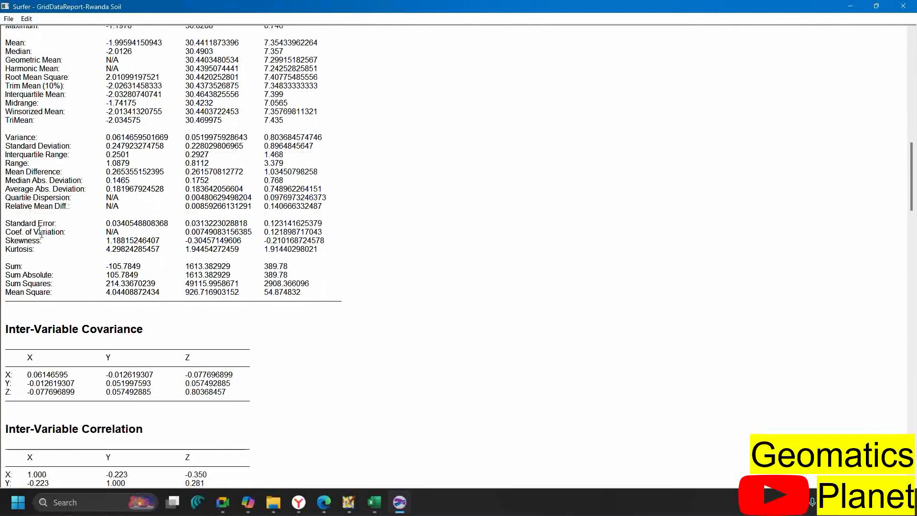
{"action": "scroll", "coordinate": [77, 259], "scroll_direction": "down", "scroll_amount": 4}
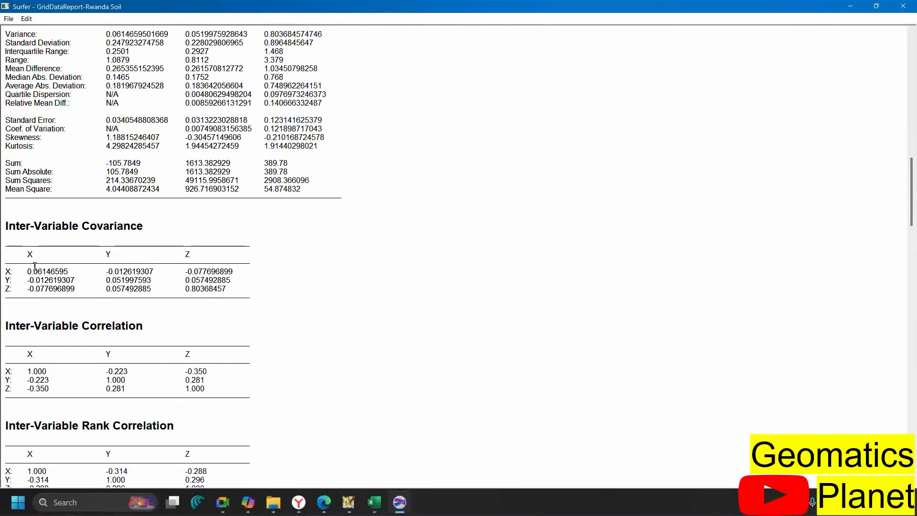
{"action": "scroll", "coordinate": [35, 266], "scroll_direction": "down", "scroll_amount": 3}
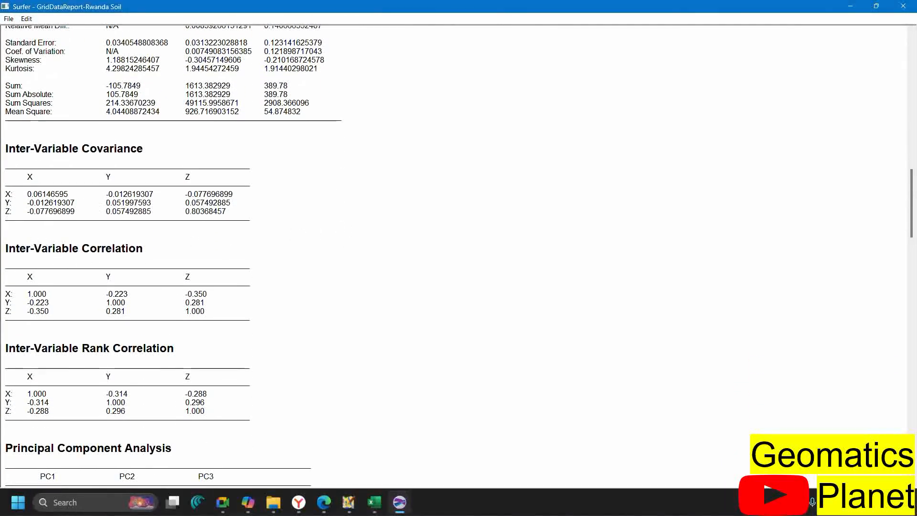
{"action": "scroll", "coordinate": [143, 248], "scroll_direction": "down", "scroll_amount": 3}
{"action": "scroll", "coordinate": [18, 305], "scroll_direction": "up", "scroll_amount": 2}
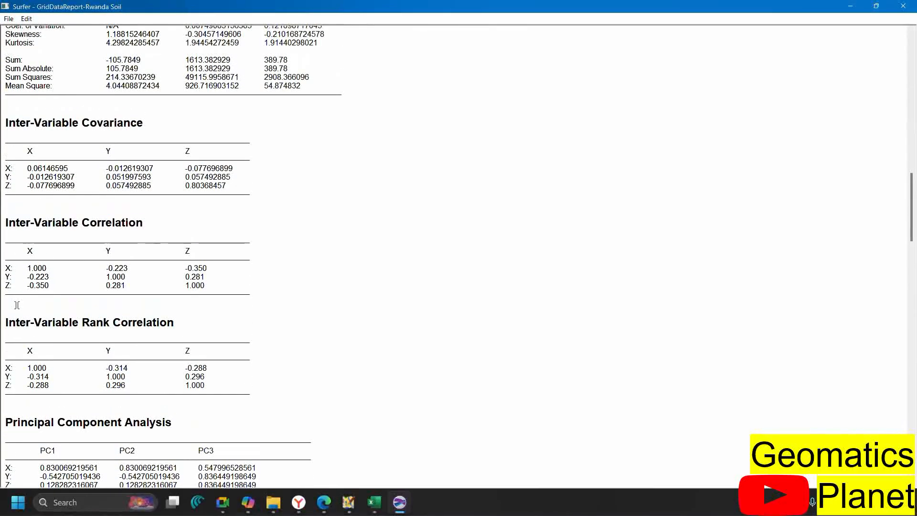
Examine the report's principal component analysis, planar regression, nearest neighbor statistics and output grid sections
{"action": "scroll", "coordinate": [25, 260], "scroll_direction": "down", "scroll_amount": 6}
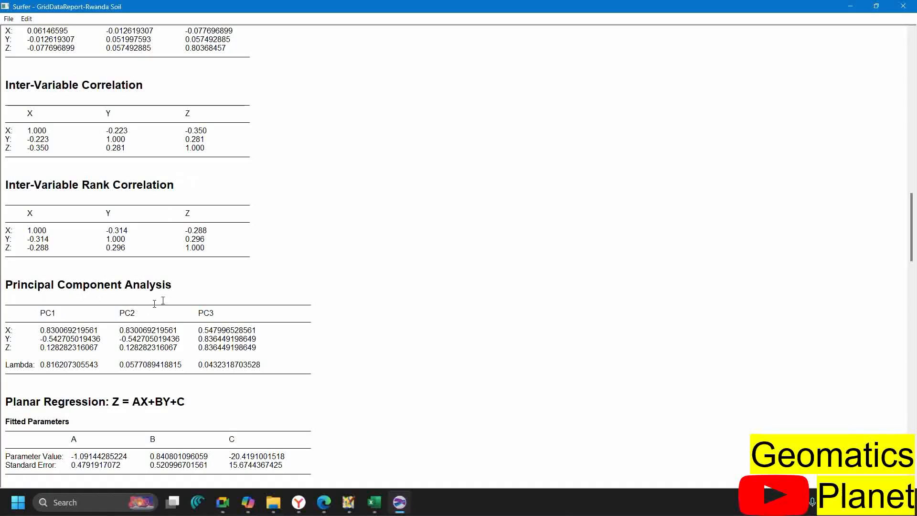
{"action": "scroll", "coordinate": [163, 300], "scroll_direction": "down", "scroll_amount": 4}
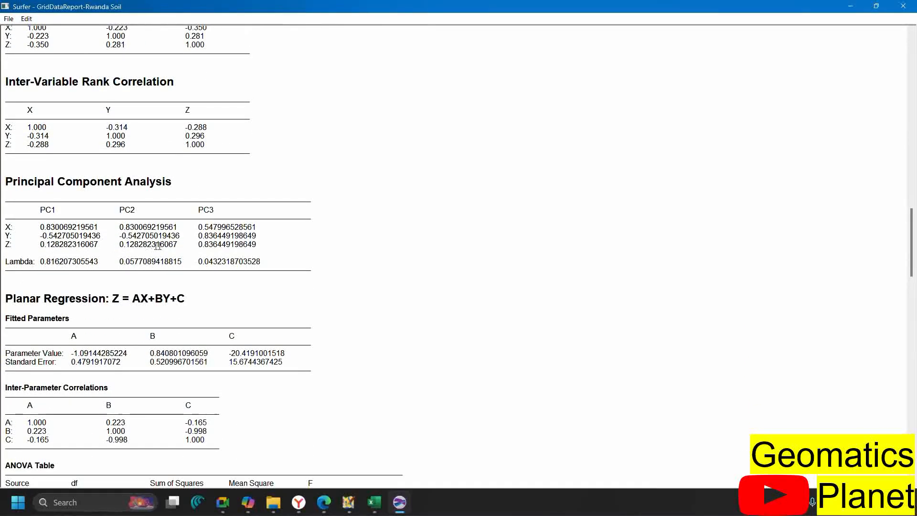
{"action": "scroll", "coordinate": [25, 236], "scroll_direction": "down", "scroll_amount": 2}
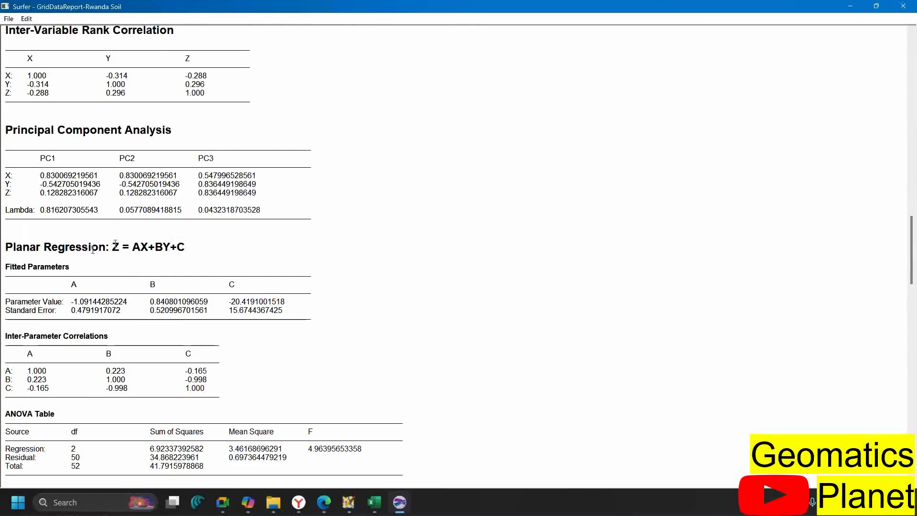
{"action": "scroll", "coordinate": [115, 243], "scroll_direction": "down", "scroll_amount": 4}
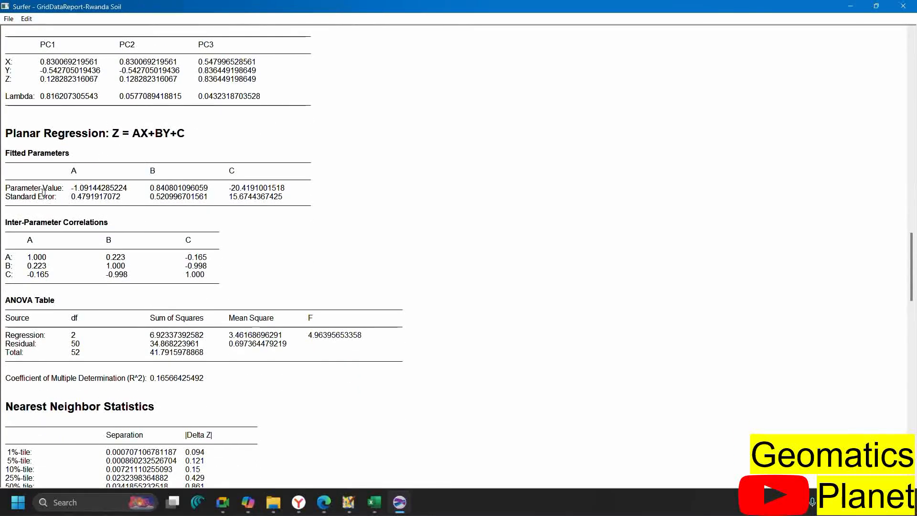
{"action": "scroll", "coordinate": [280, 182], "scroll_direction": "down", "scroll_amount": 5}
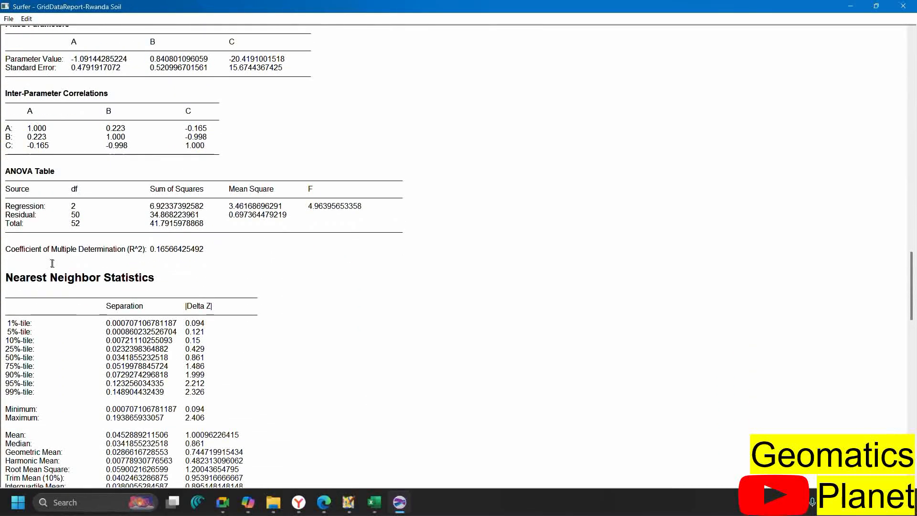
{"action": "scroll", "coordinate": [52, 263], "scroll_direction": "down", "scroll_amount": 7}
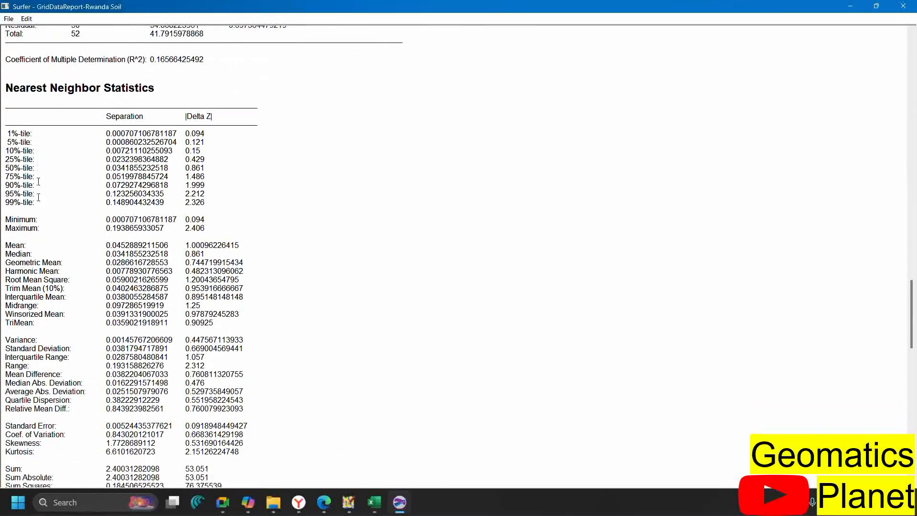
{"action": "scroll", "coordinate": [38, 181], "scroll_direction": "down", "scroll_amount": 19}
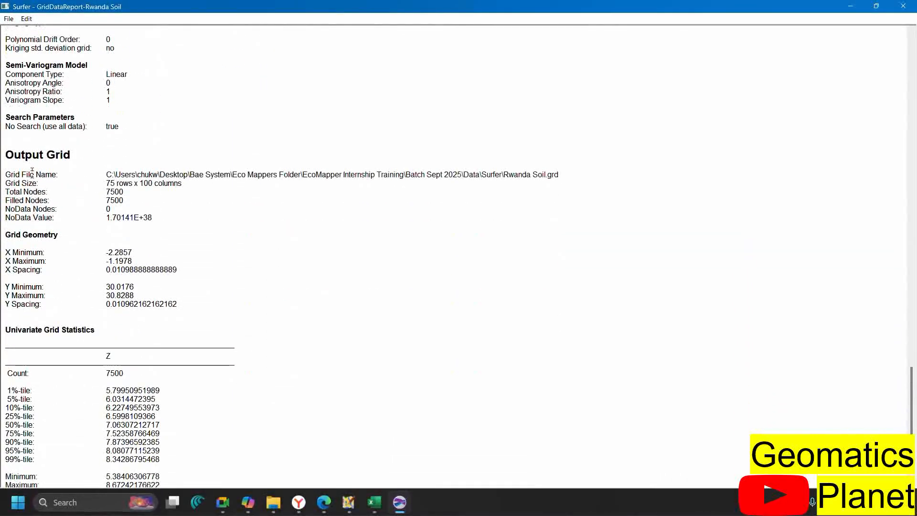
{"action": "scroll", "coordinate": [50, 219], "scroll_direction": "down", "scroll_amount": 10}
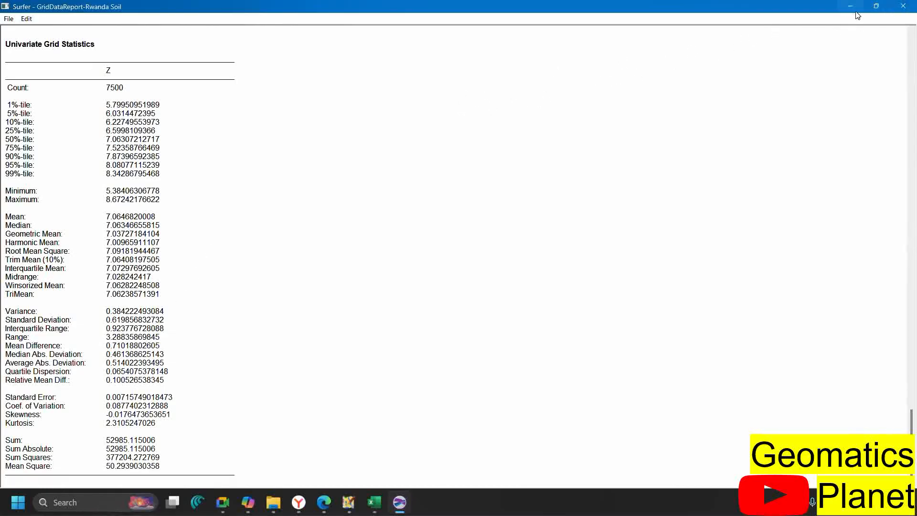
Minimize the gridding report and create a contour map in Plot1 from the Rwanda Soil grid
{"action": "left_click", "coordinate": [881, 8]}
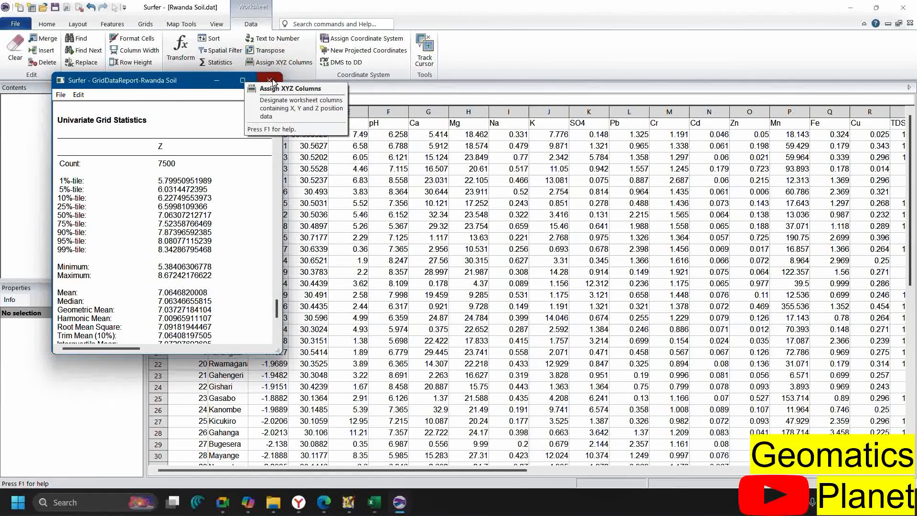
{"action": "left_click", "coordinate": [225, 80]}
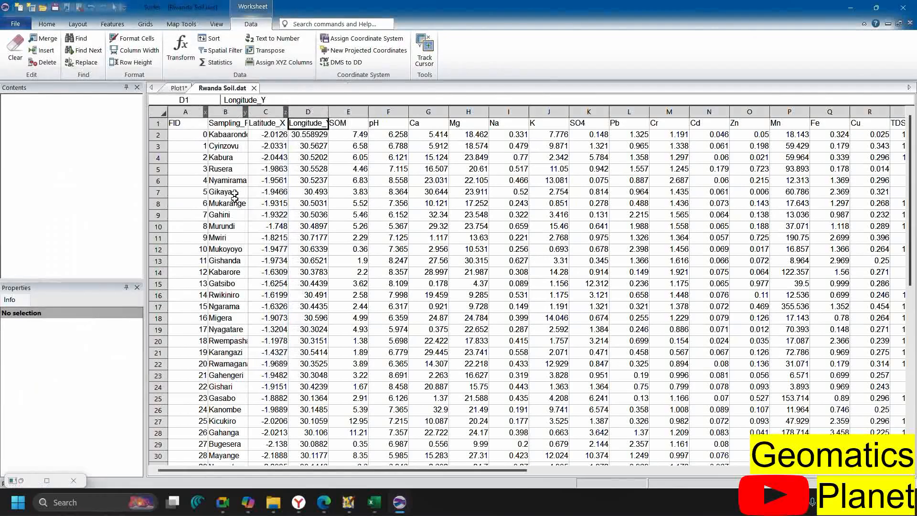
{"action": "left_click", "coordinate": [178, 89]}
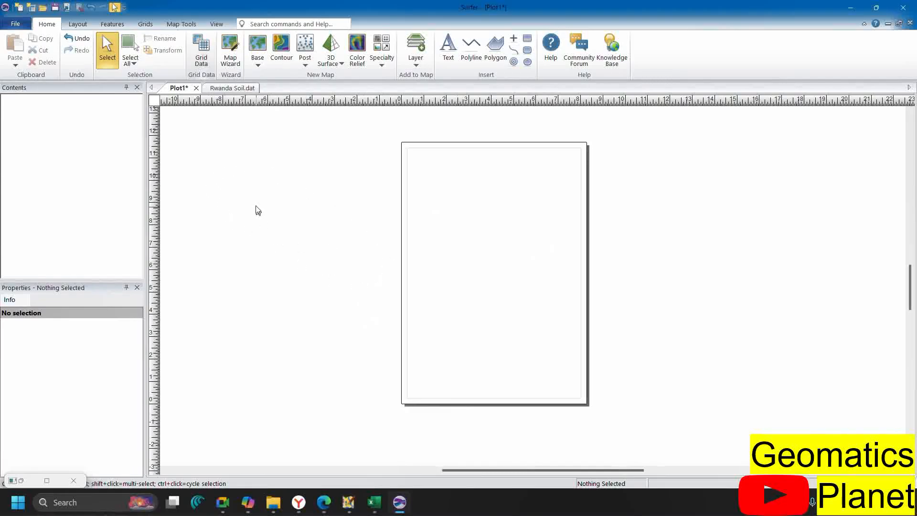
{"action": "left_click", "coordinate": [281, 47]}
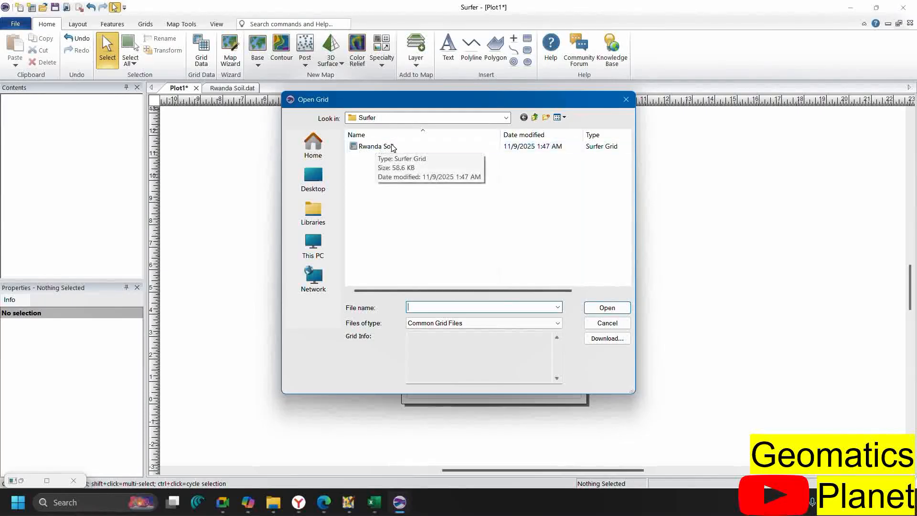
{"action": "left_click", "coordinate": [390, 147]}
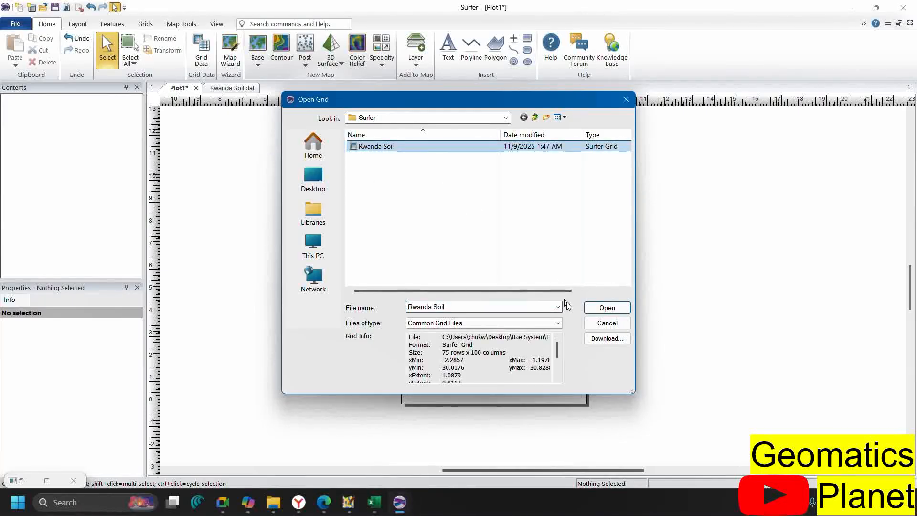
{"action": "left_click", "coordinate": [605, 308]}
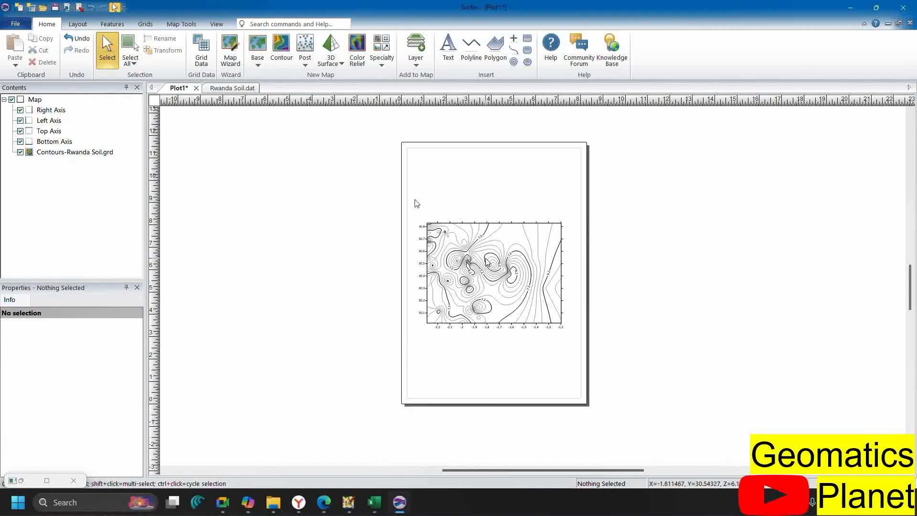
Create a color relief map from the Rwanda Soil grid in the same plot
{"action": "left_click", "coordinate": [345, 64]}
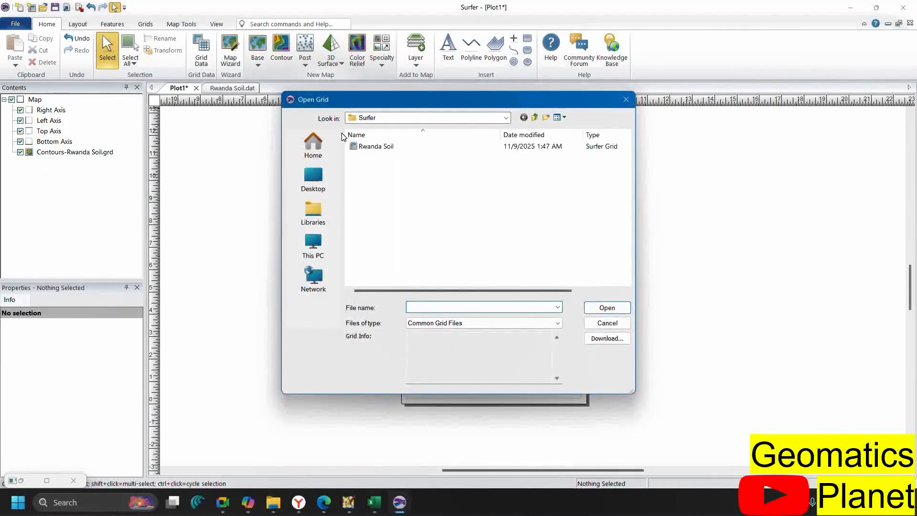
{"action": "left_click", "coordinate": [359, 146]}
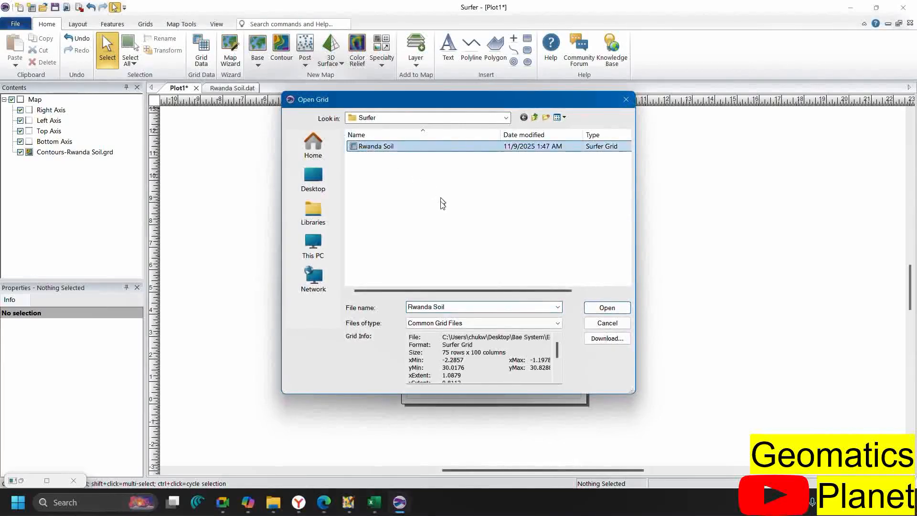
{"action": "left_click", "coordinate": [597, 312]}
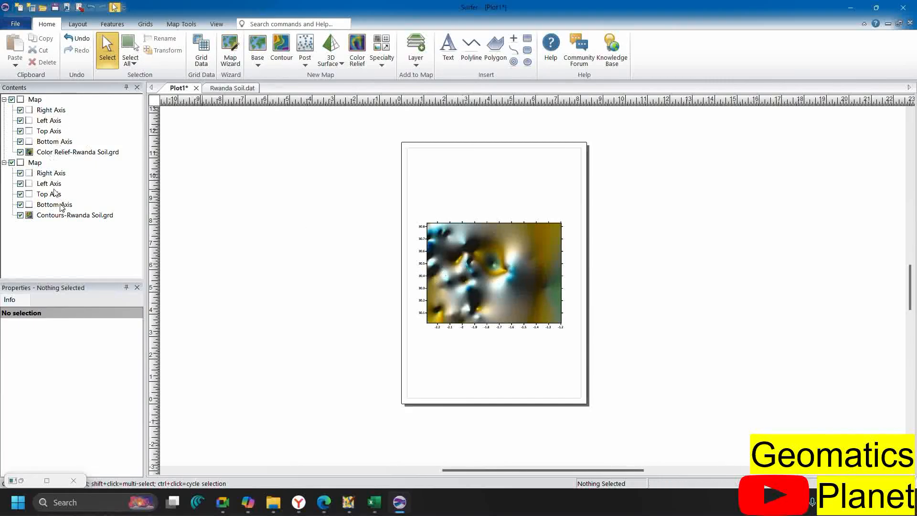
Inspect the map up close, hiding the color relief layer to view the contours beneath and showing it again
{"action": "scroll", "coordinate": [539, 362], "scroll_direction": "up", "scroll_amount": 1}
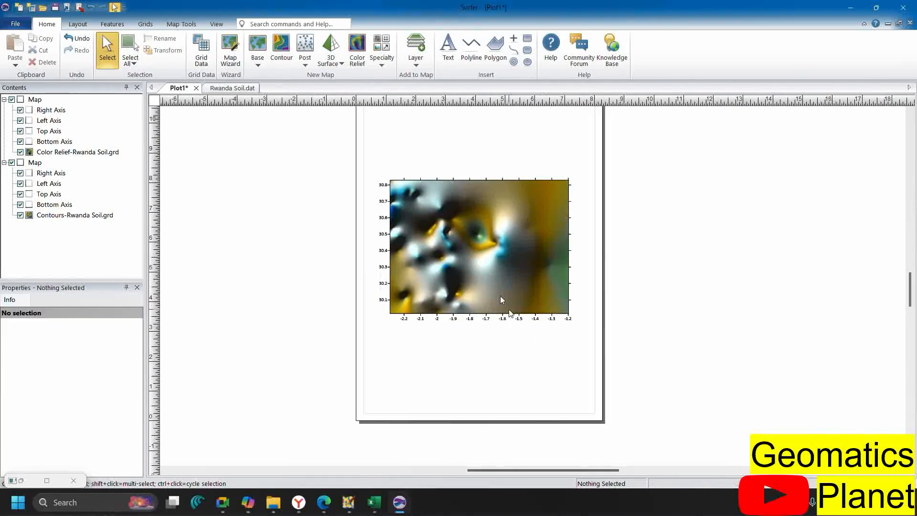
{"action": "scroll", "coordinate": [509, 207], "scroll_direction": "up", "scroll_amount": 3}
{"action": "scroll", "coordinate": [508, 313], "scroll_direction": "up", "scroll_amount": 1}
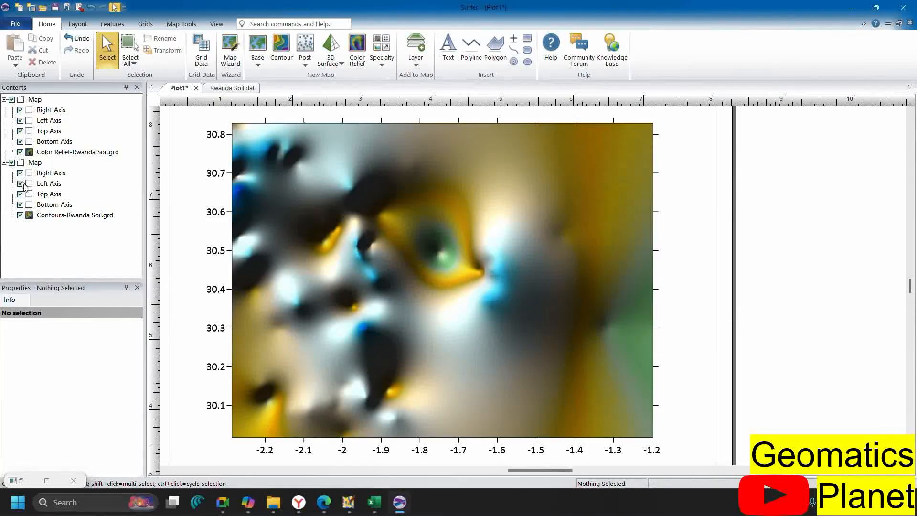
{"action": "left_click", "coordinate": [20, 152]}
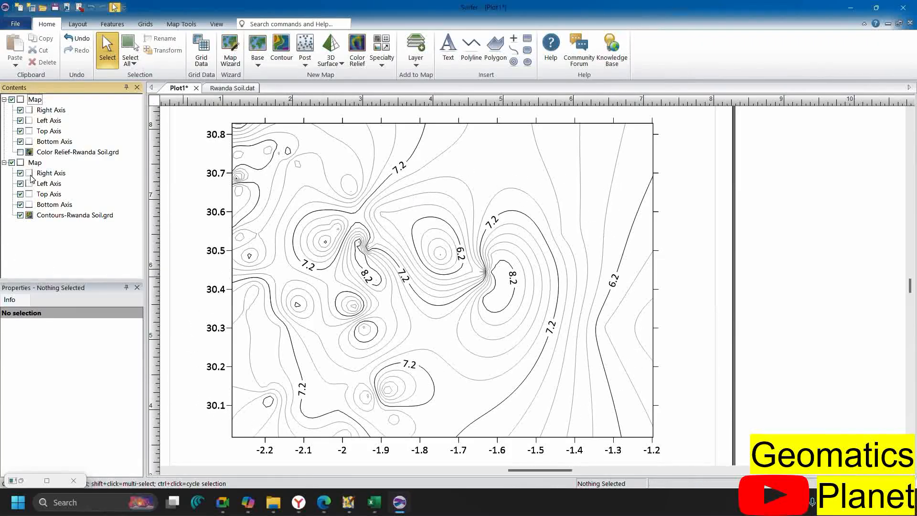
{"action": "left_click", "coordinate": [20, 152]}
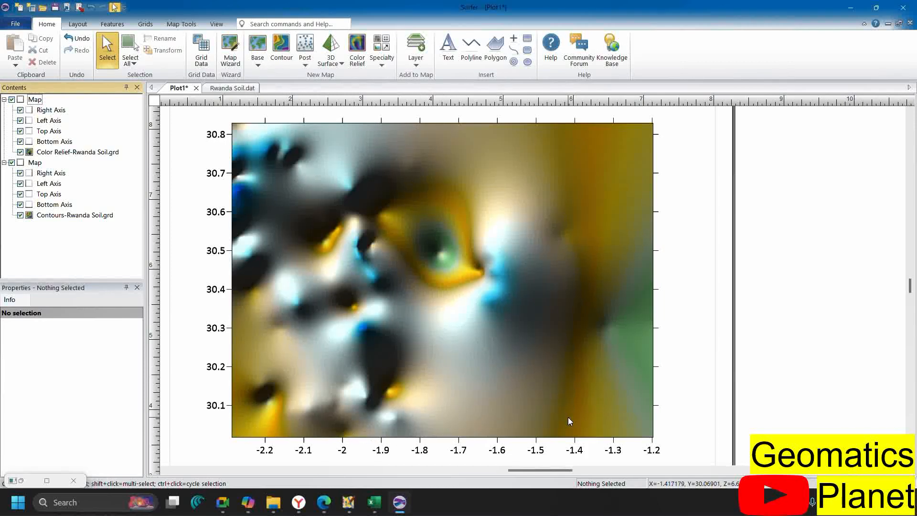
{"action": "left_click", "coordinate": [304, 64]}
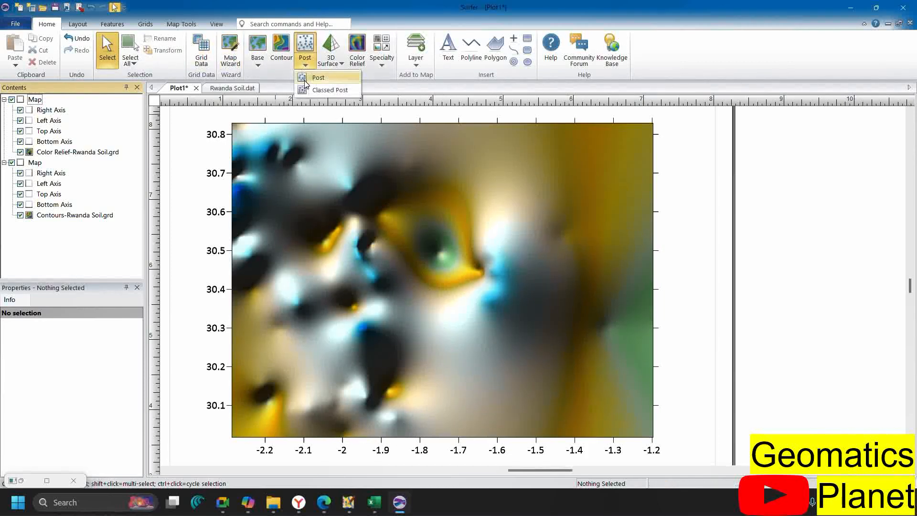
{"action": "left_click", "coordinate": [259, 68]}
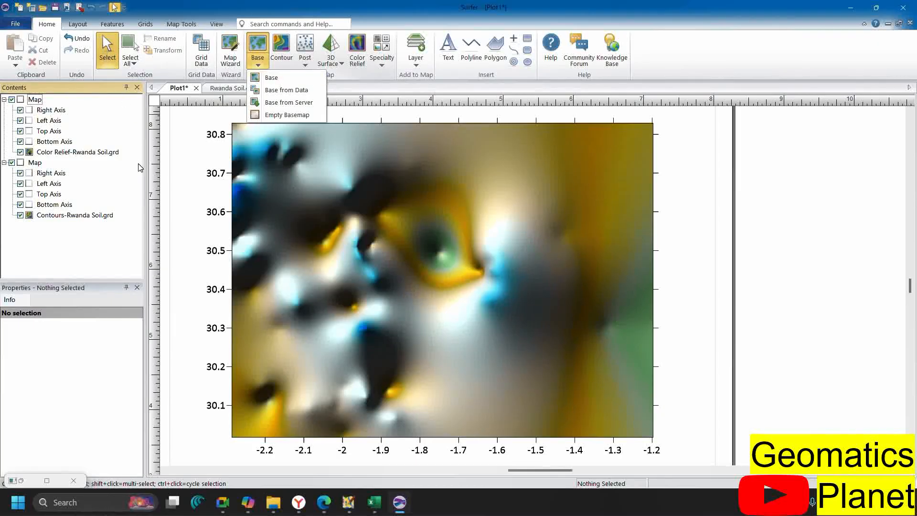
{"action": "left_click", "coordinate": [415, 67]}
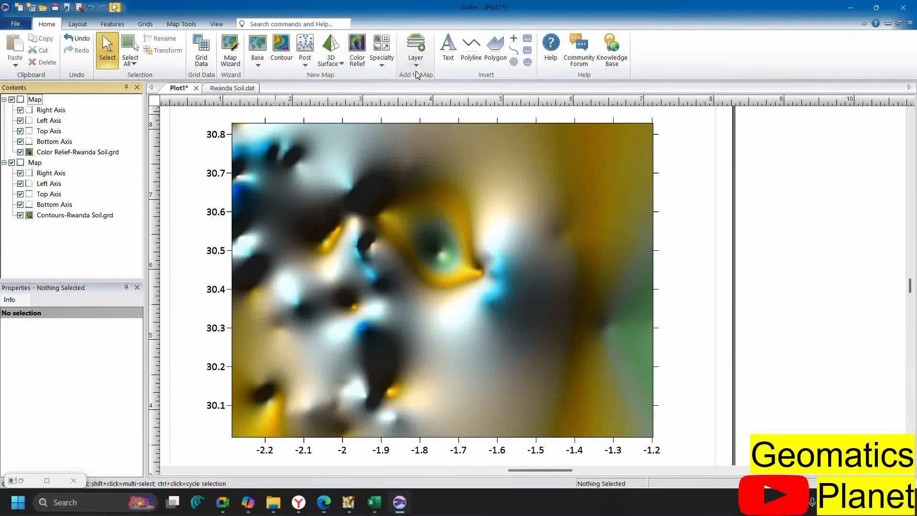
{"action": "left_click", "coordinate": [417, 70]}
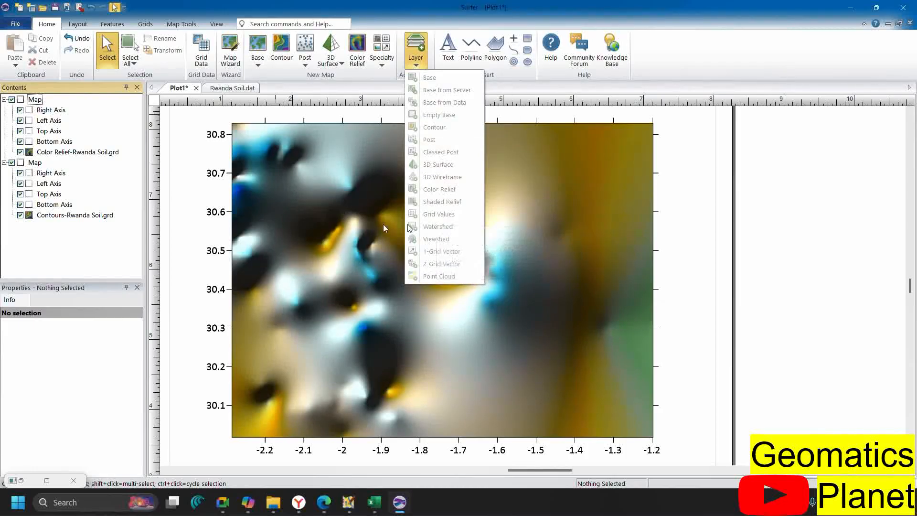
Add a 3D Surface layer from the Rwanda Soil grid to the color relief map and hide the color relief layer
{"action": "left_click", "coordinate": [86, 152]}
{"action": "left_click", "coordinate": [420, 59]}
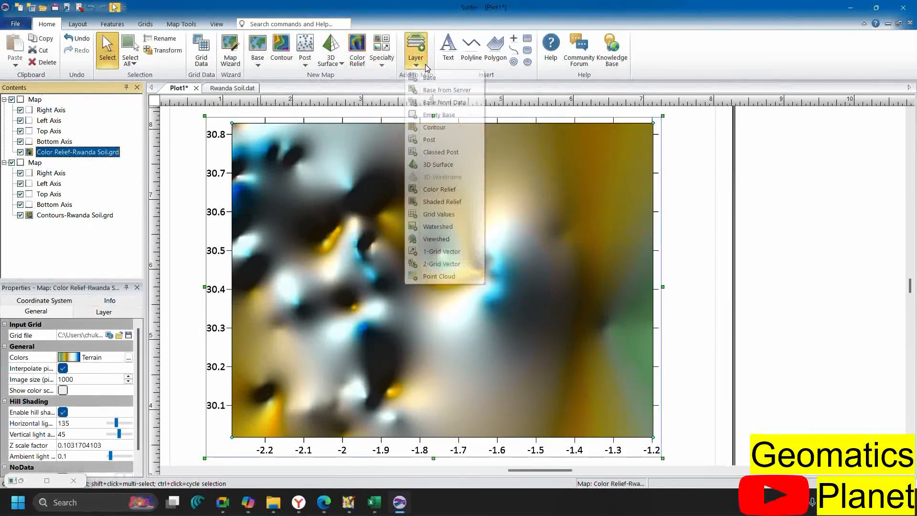
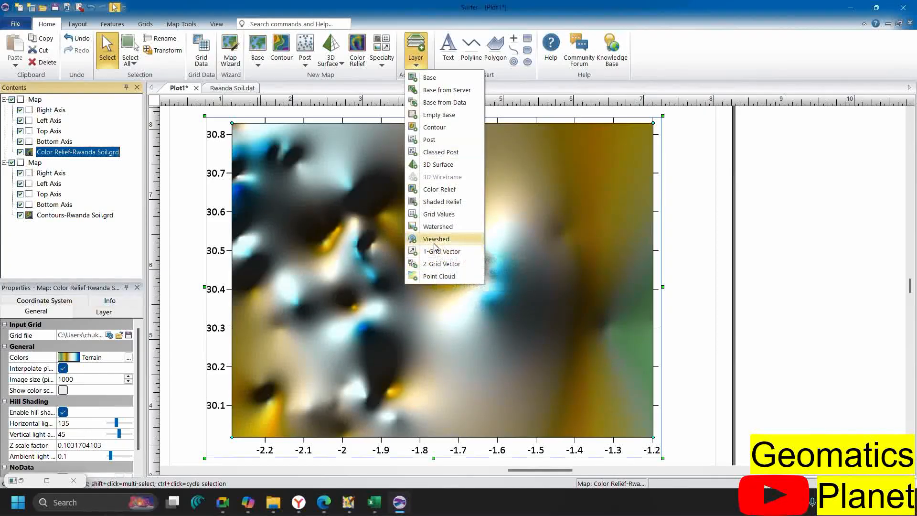
{"action": "left_click", "coordinate": [434, 167]}
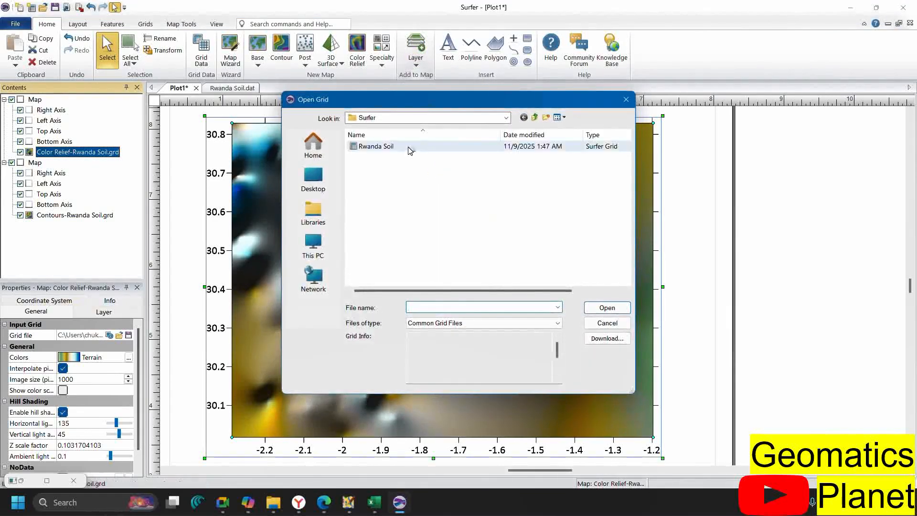
{"action": "double_click", "coordinate": [409, 148]}
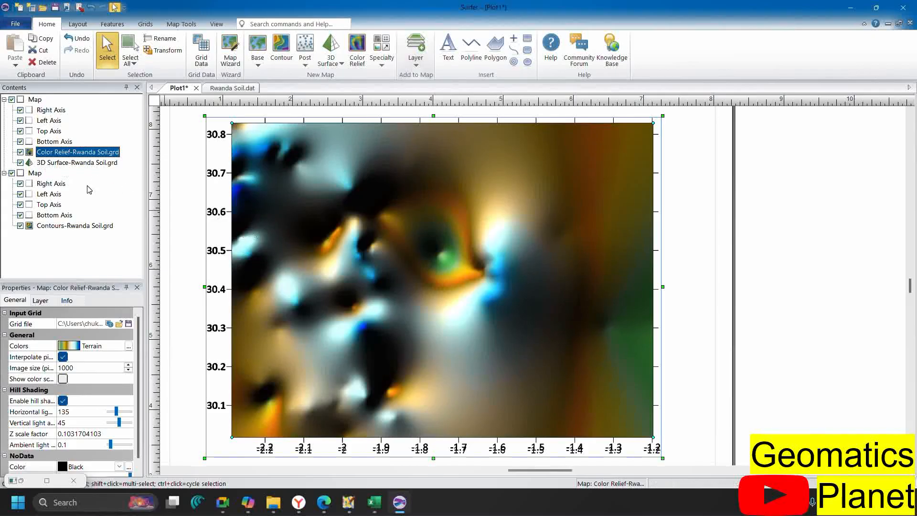
{"action": "left_click", "coordinate": [21, 152]}
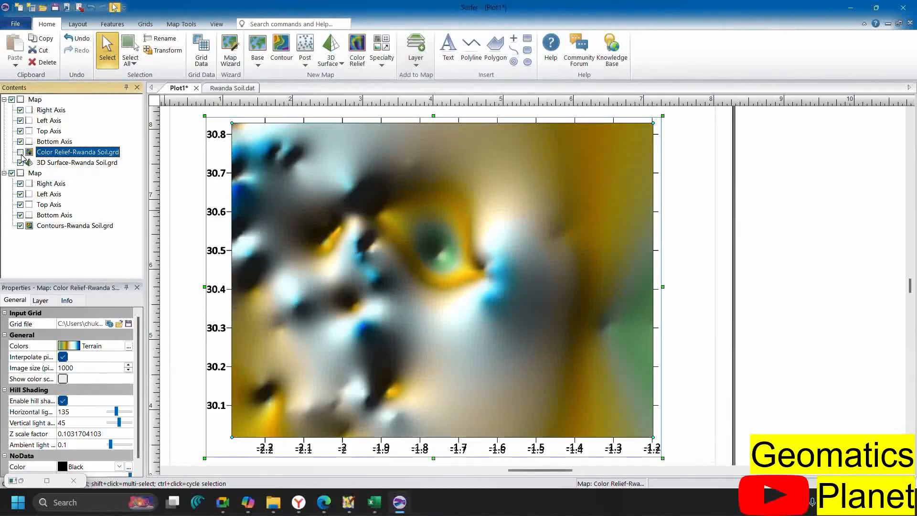
Hide the contours layer and show the color relief layer above the 3D surface again
{"action": "left_click", "coordinate": [20, 226]}
{"action": "left_click", "coordinate": [20, 153]}
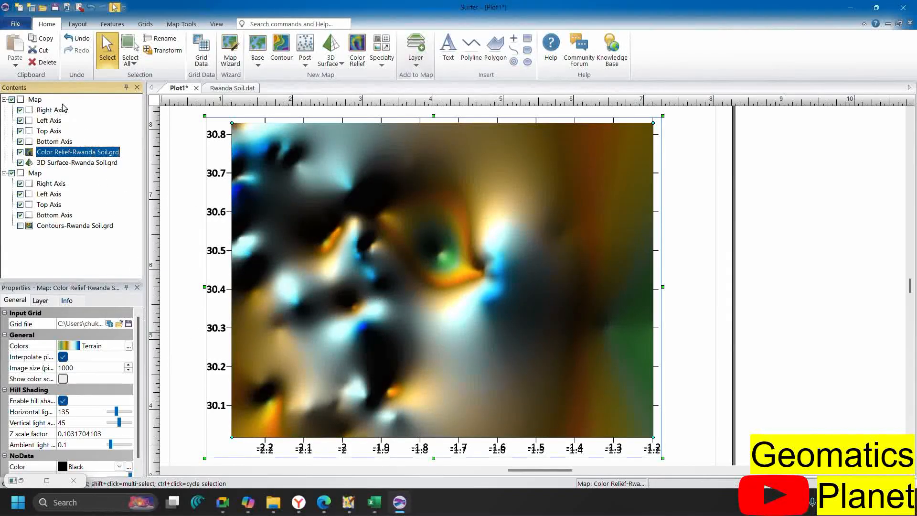
{"action": "left_click", "coordinate": [65, 163]}
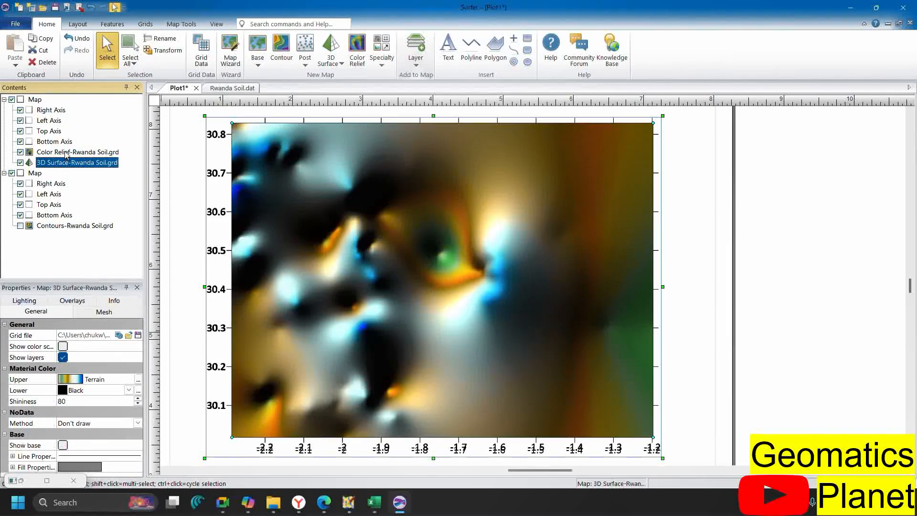
{"action": "left_click", "coordinate": [67, 154]}
{"action": "left_click", "coordinate": [74, 226]}
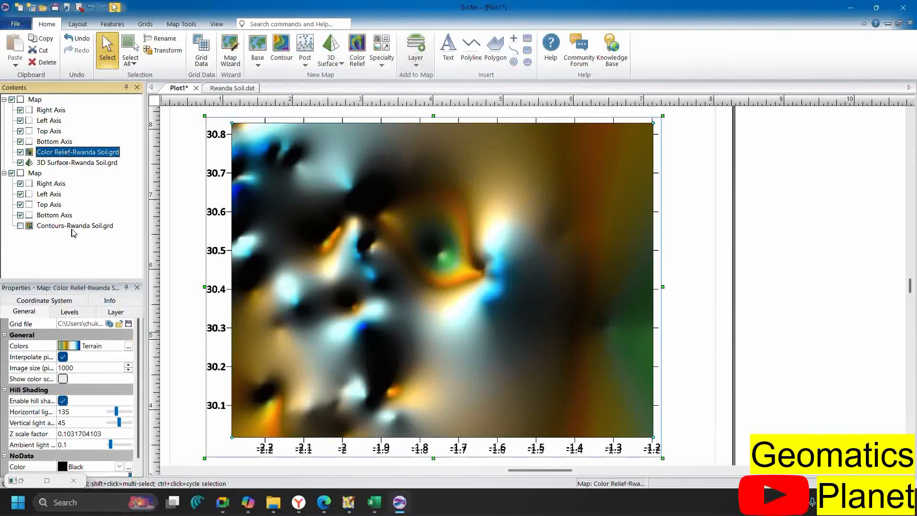
Apply the Rainbow preset colormap to the color relief layer
{"action": "left_click", "coordinate": [67, 155]}
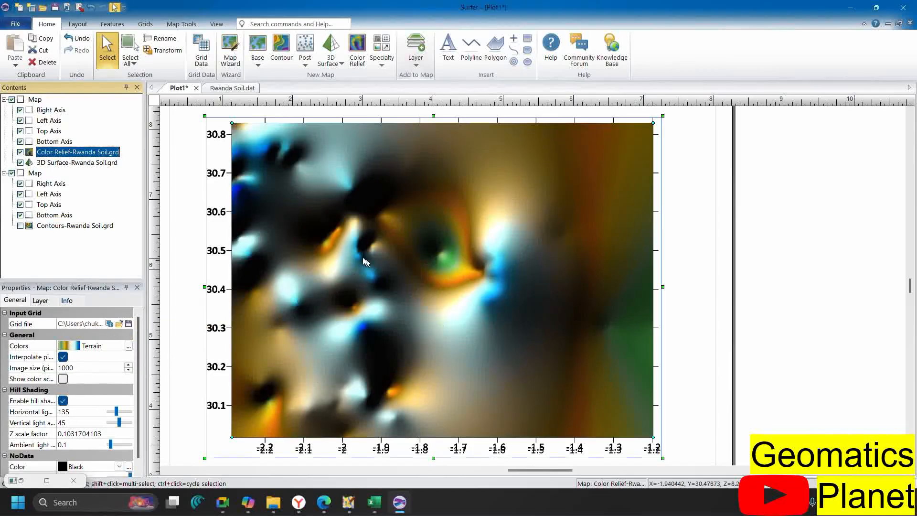
{"action": "left_click", "coordinate": [128, 345]}
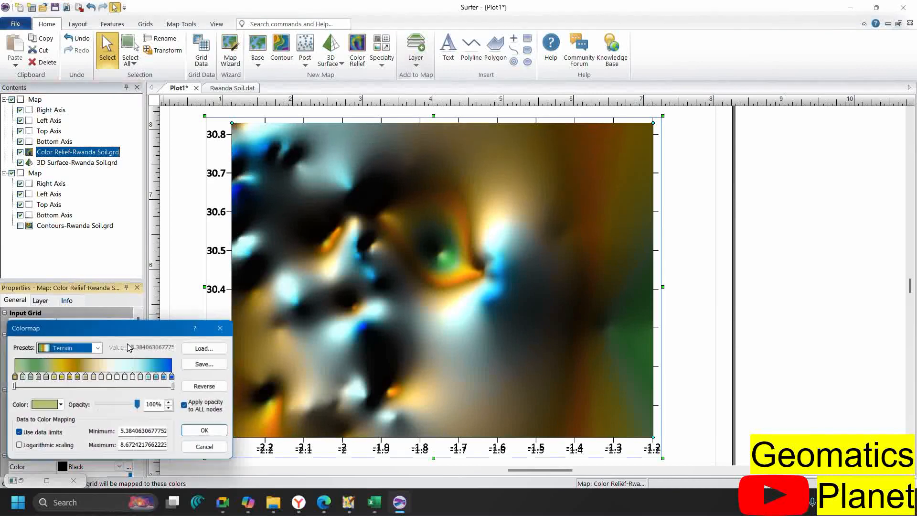
{"action": "left_click", "coordinate": [96, 347]}
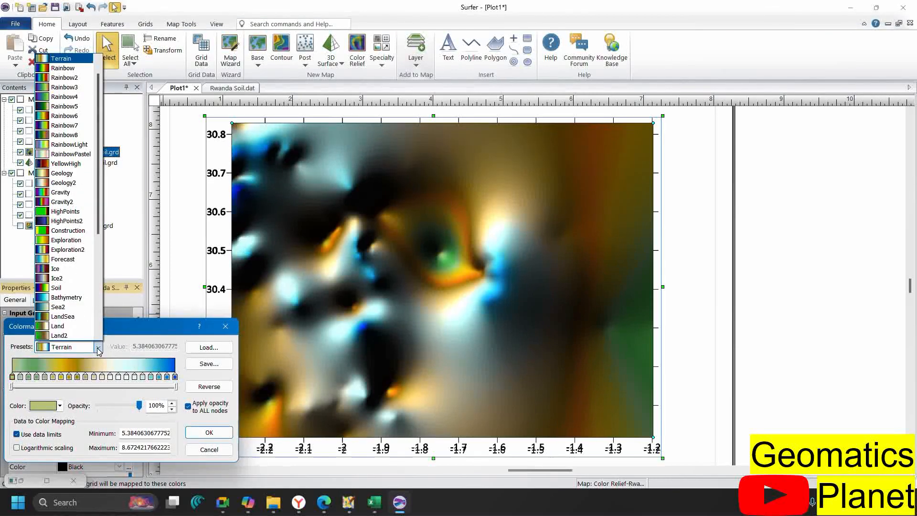
{"action": "left_click", "coordinate": [58, 72]}
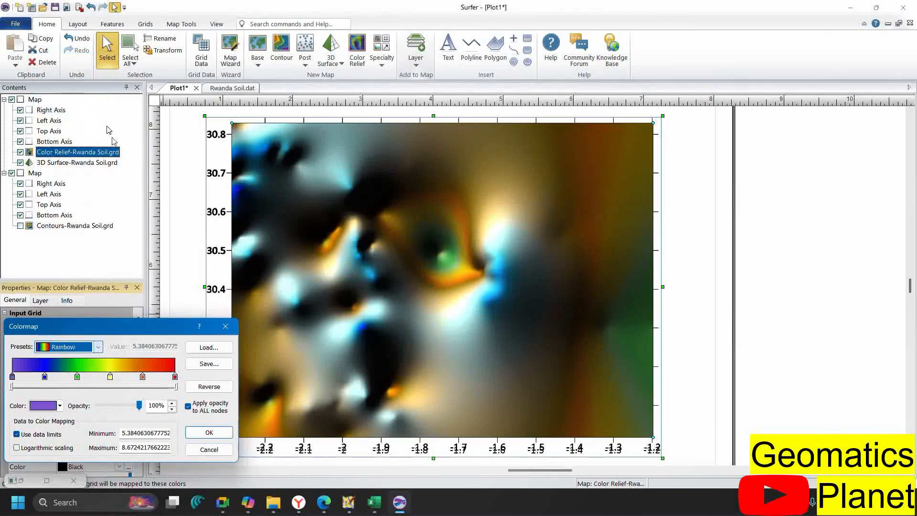
{"action": "left_click", "coordinate": [196, 434]}
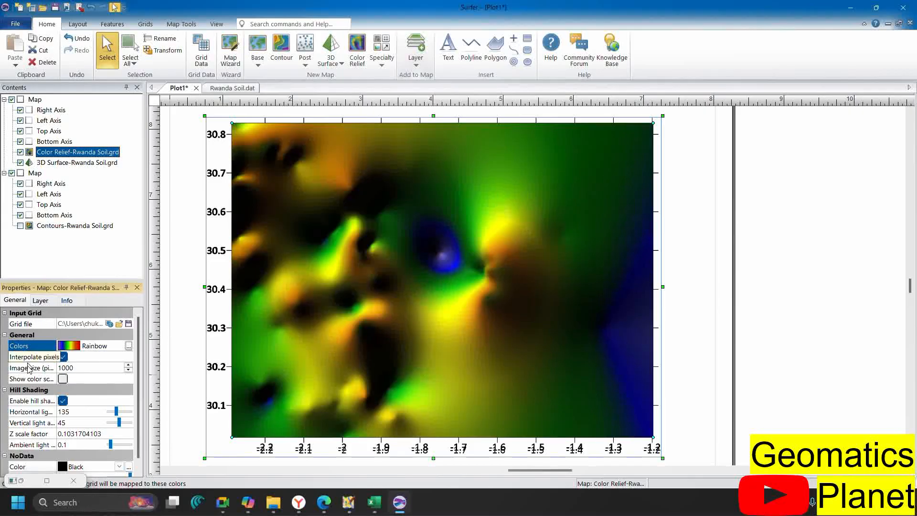
{"action": "scroll", "coordinate": [69, 390], "scroll_direction": "down", "scroll_amount": 1}
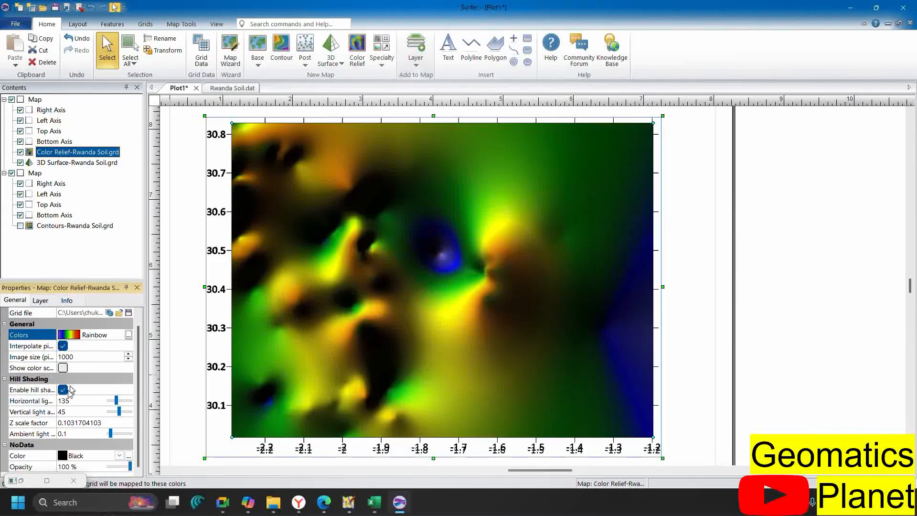
{"action": "left_click", "coordinate": [41, 301]}
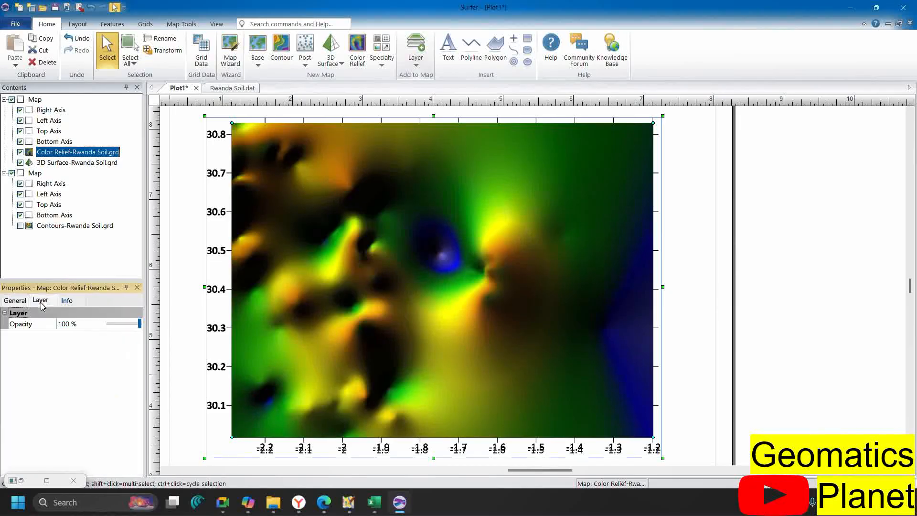
{"action": "left_click", "coordinate": [66, 300]}
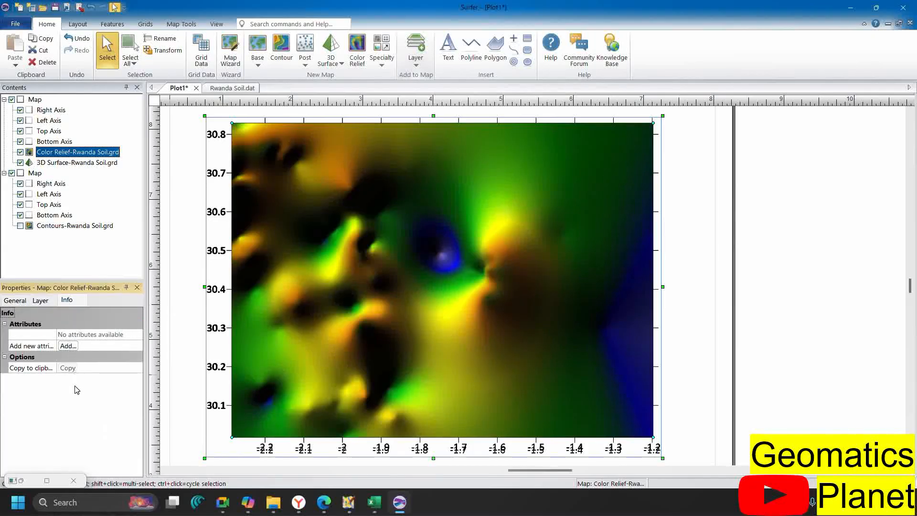
{"action": "left_click", "coordinate": [9, 301]}
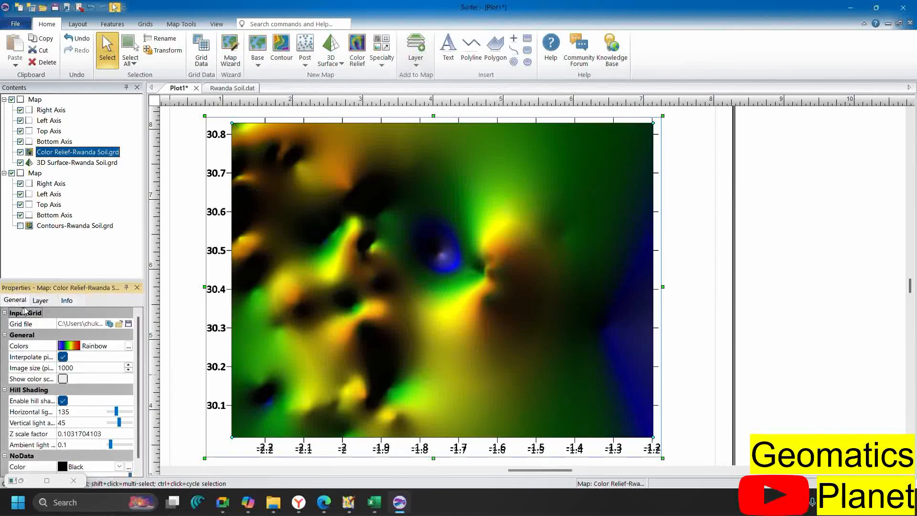
Turn on the base for the 3D Surface layer
{"action": "left_click", "coordinate": [61, 164]}
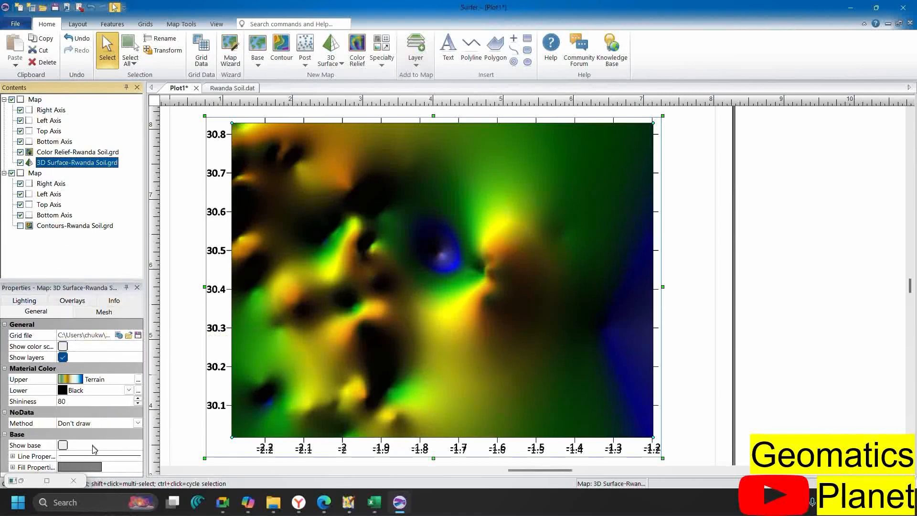
{"action": "left_click", "coordinate": [62, 445]}
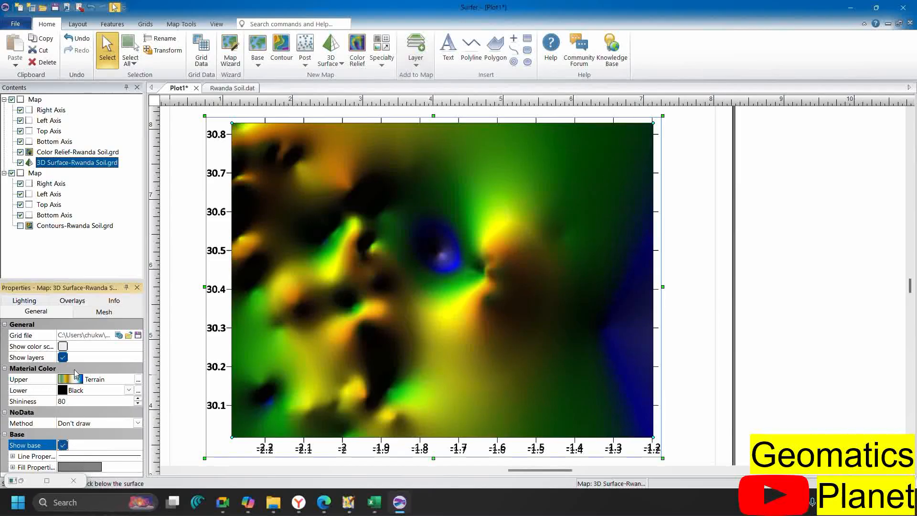
Hide the color relief layer and draw mesh lines of constant X and constant Y on the 3D surface
{"action": "left_click", "coordinate": [97, 313]}
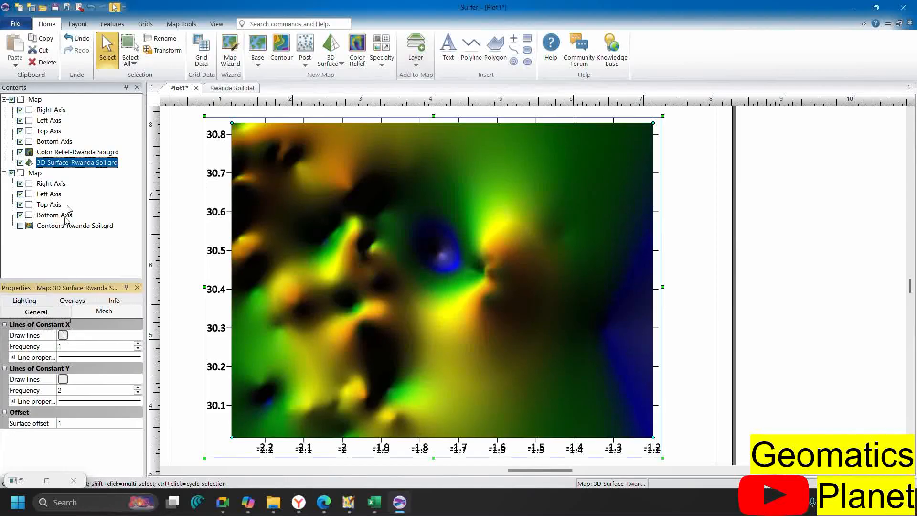
{"action": "left_click", "coordinate": [20, 151]}
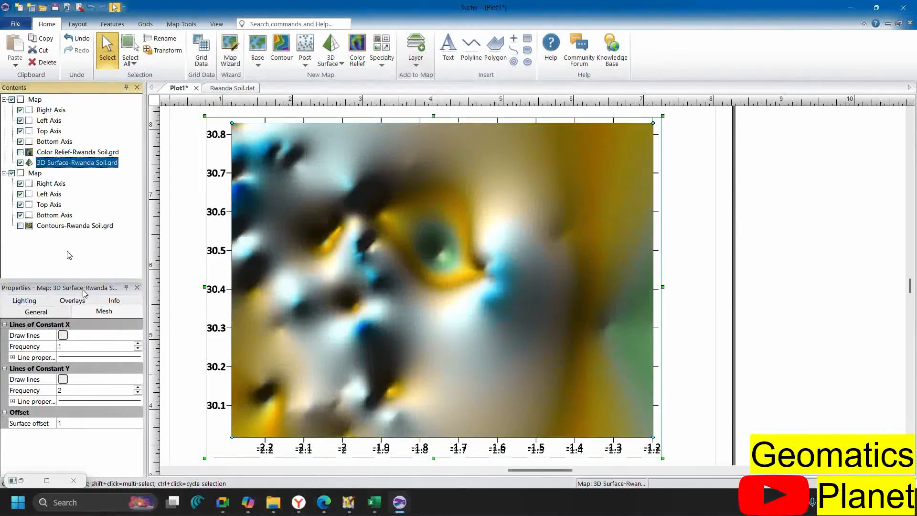
{"action": "left_click", "coordinate": [63, 335]}
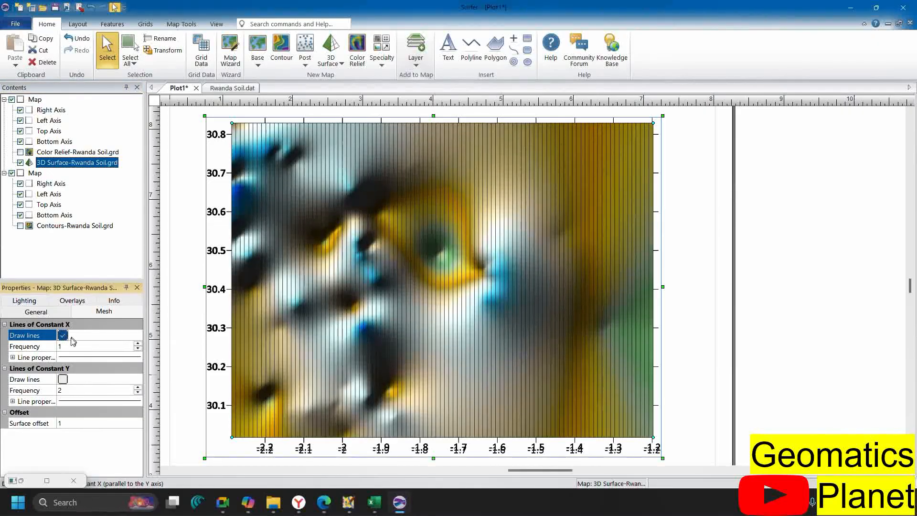
{"action": "left_click", "coordinate": [63, 379]}
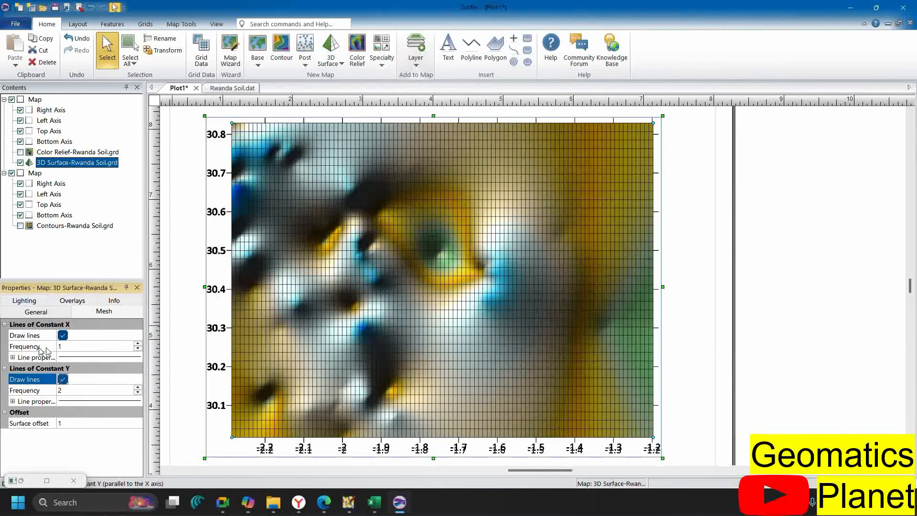
Set the mesh line frequency to 10 for constant X and 20 for constant Y
{"action": "left_click", "coordinate": [64, 347]}
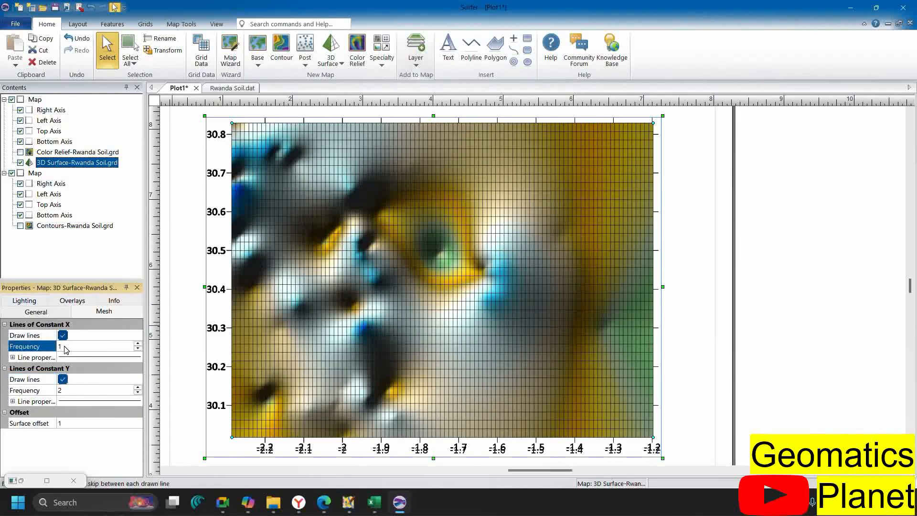
{"action": "type", "text": "0"}
{"action": "left_click", "coordinate": [82, 391]}
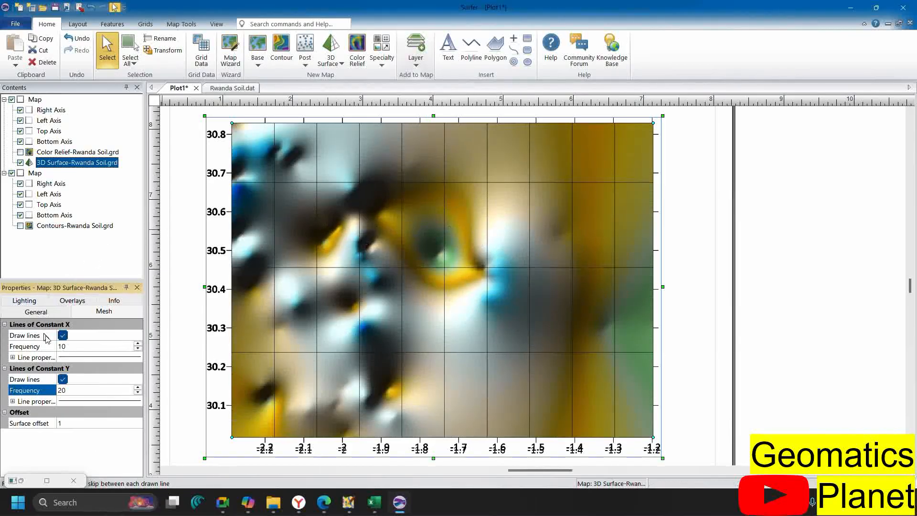
Set the mesh line frequency to 2 for both constant X and constant Y
{"action": "left_click", "coordinate": [69, 351]}
{"action": "left_click_drag", "start_coordinate": [70, 352], "coordinate": [56, 350]}
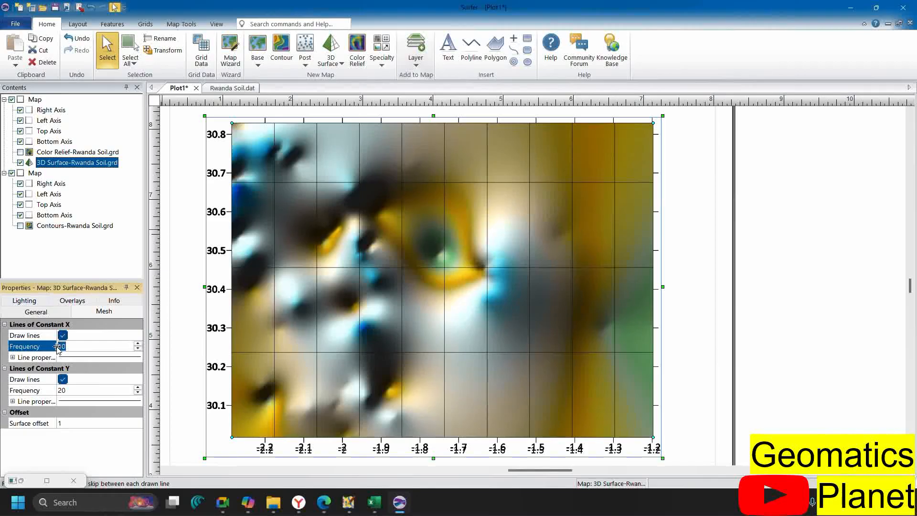
{"action": "type", "text": "2"}
{"action": "left_click", "coordinate": [64, 390]}
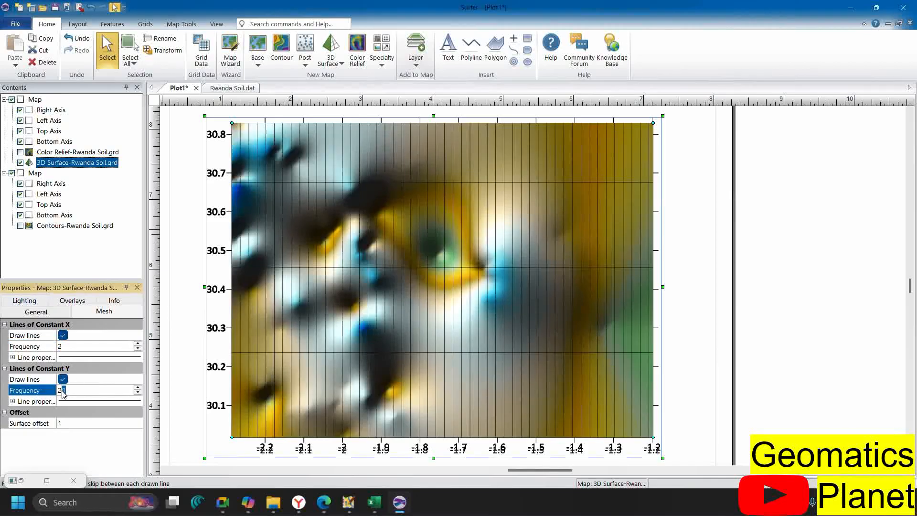
{"action": "left_click", "coordinate": [100, 315]}
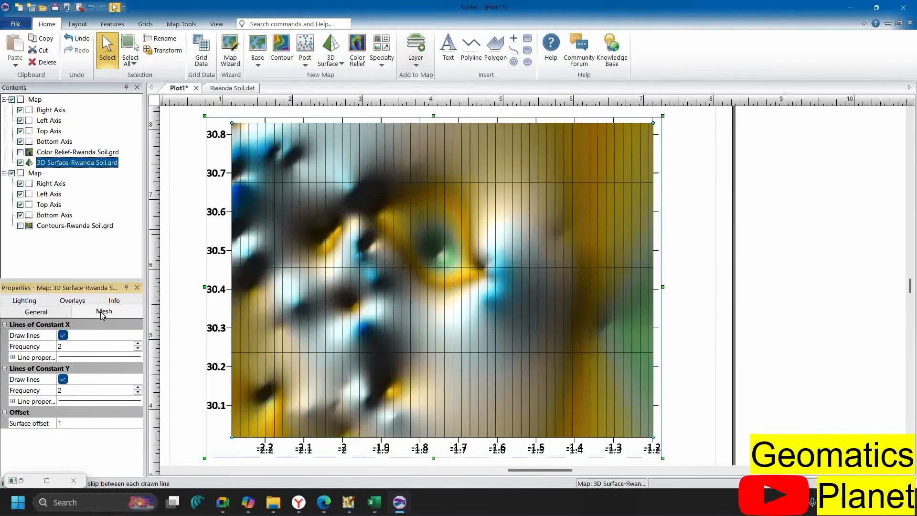
Show the color scale for the 3D surface and move it slightly closer to the map
{"action": "left_click", "coordinate": [58, 314]}
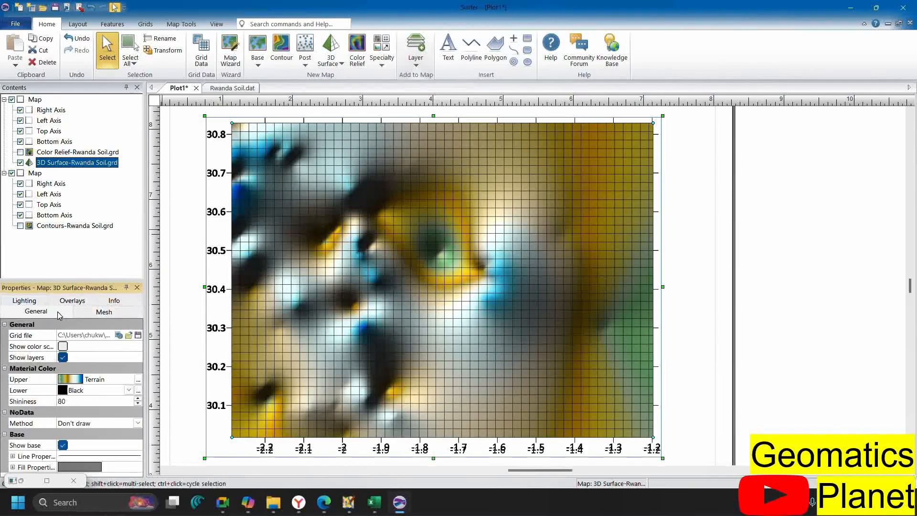
{"action": "left_click", "coordinate": [63, 346]}
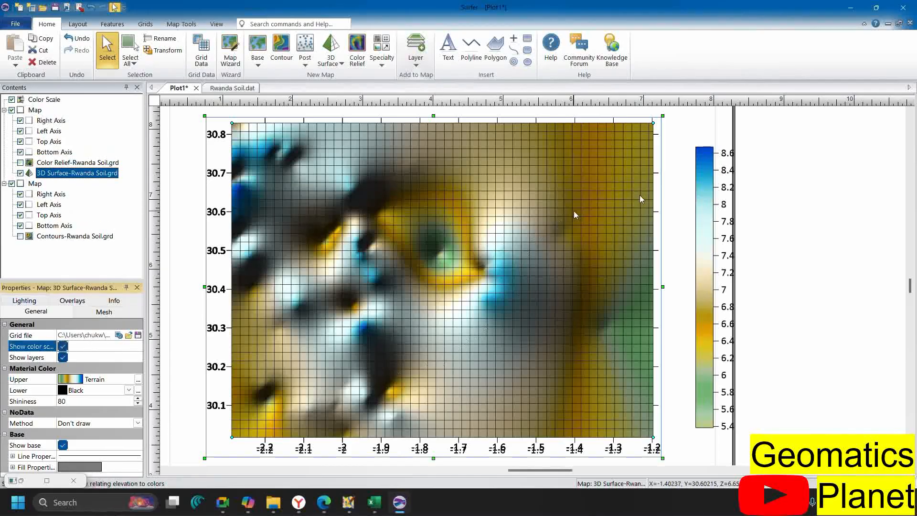
{"action": "left_click", "coordinate": [709, 273]}
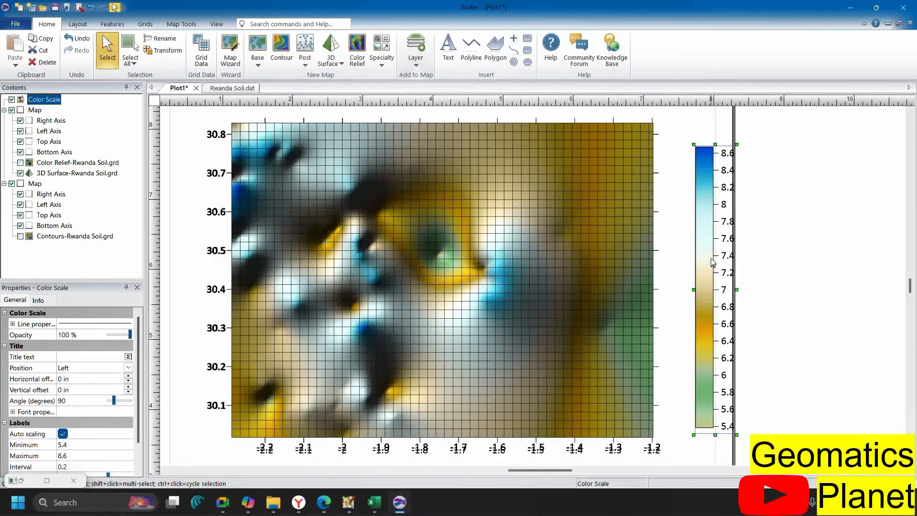
{"action": "left_click_drag", "start_coordinate": [693, 250], "coordinate": [692, 251]}
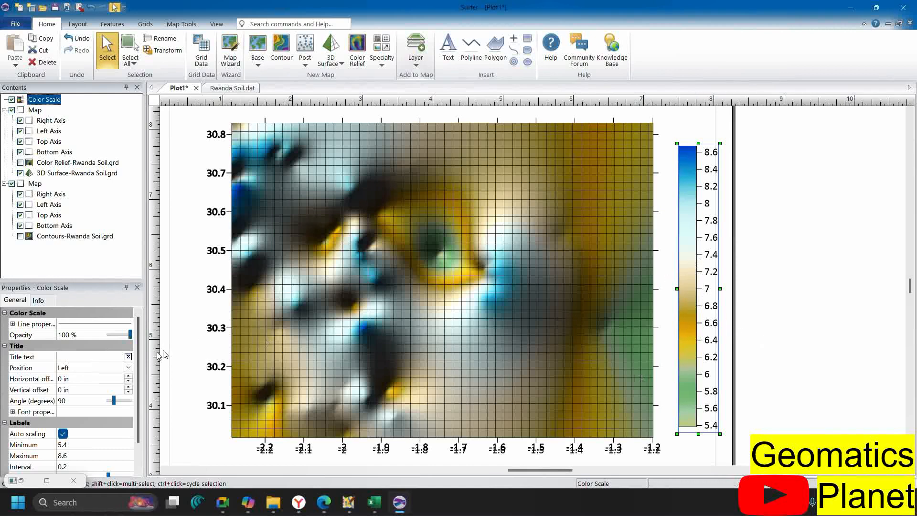
Title the color scale "Scale" and set the title position to Bottom
{"action": "left_click", "coordinate": [99, 358]}
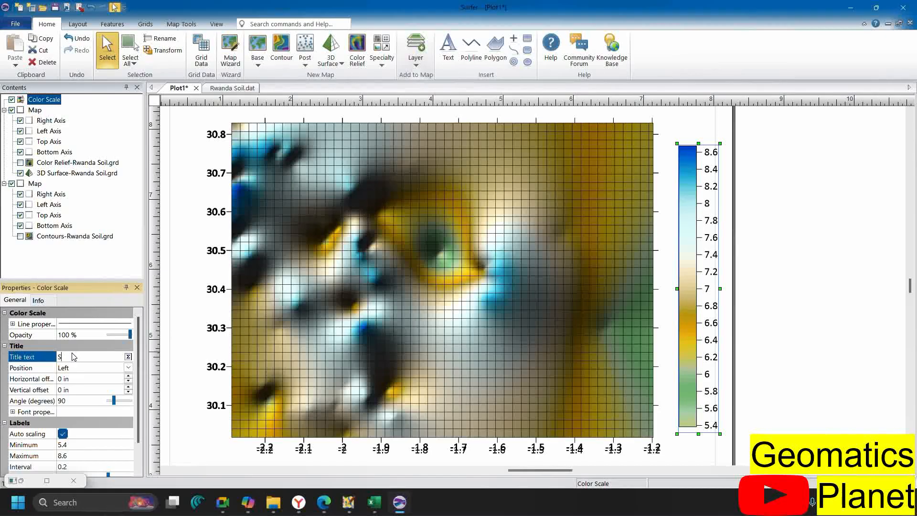
{"action": "left_click", "coordinate": [86, 379]}
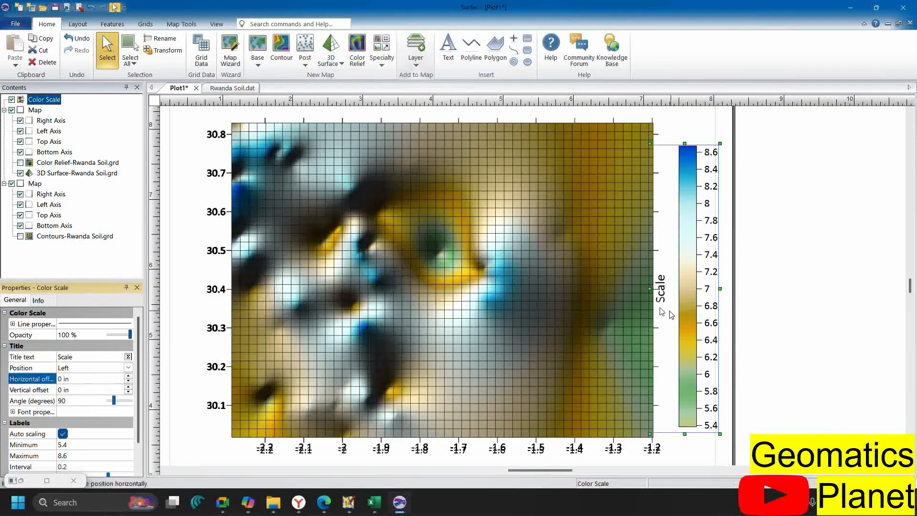
{"action": "left_click", "coordinate": [127, 368]}
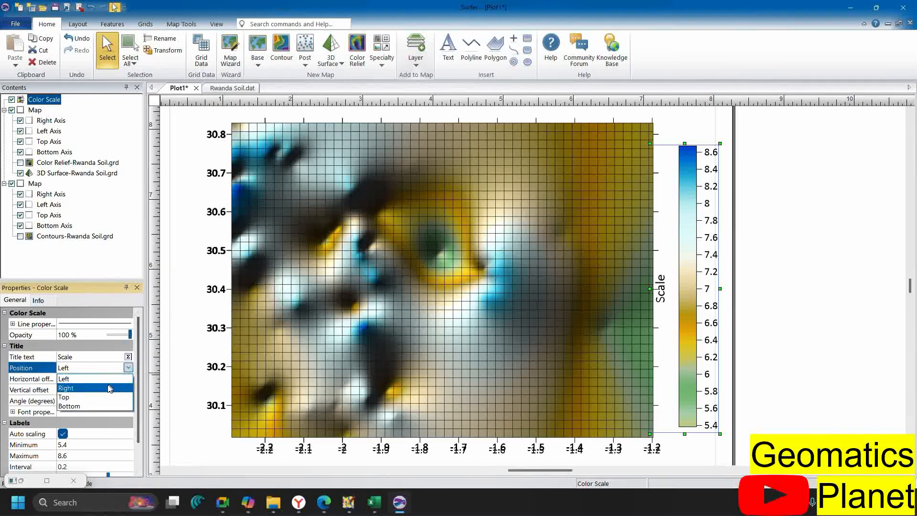
{"action": "left_click", "coordinate": [93, 406]}
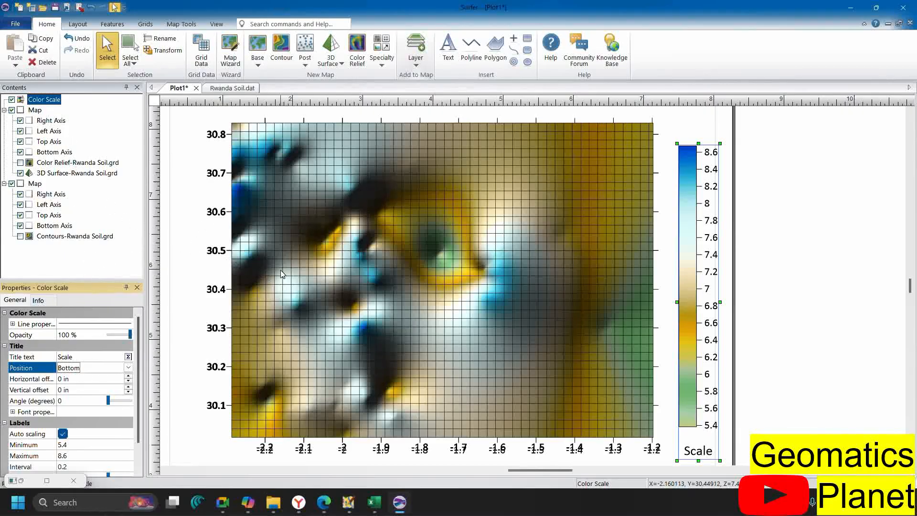
{"action": "left_click", "coordinate": [261, 67]}
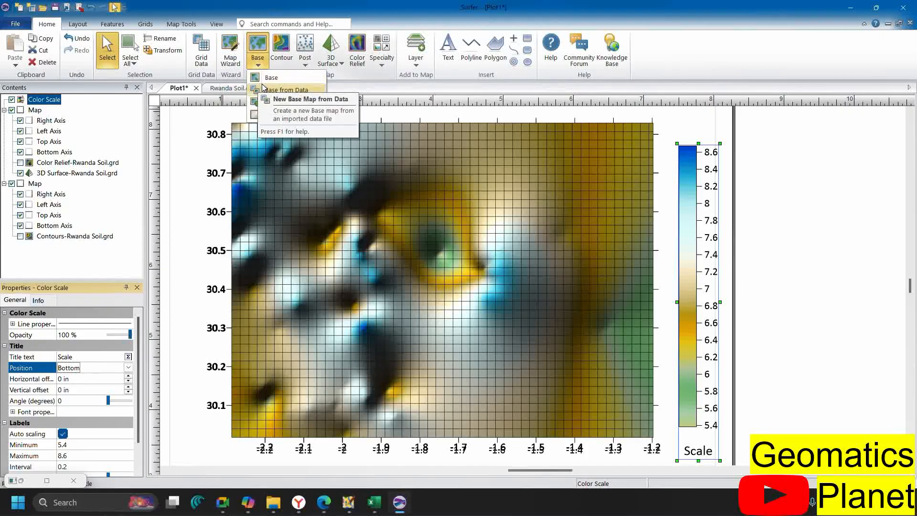
{"action": "left_click", "coordinate": [265, 90]}
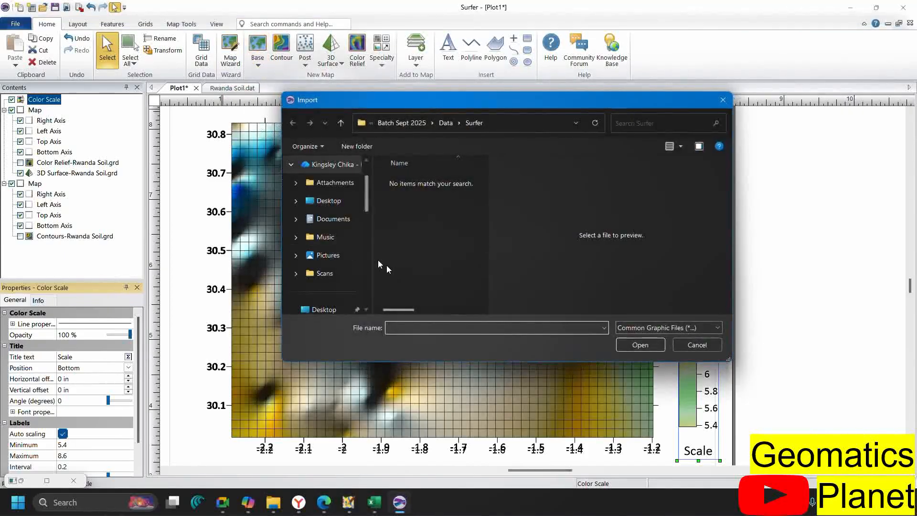
{"action": "left_click", "coordinate": [635, 328]}
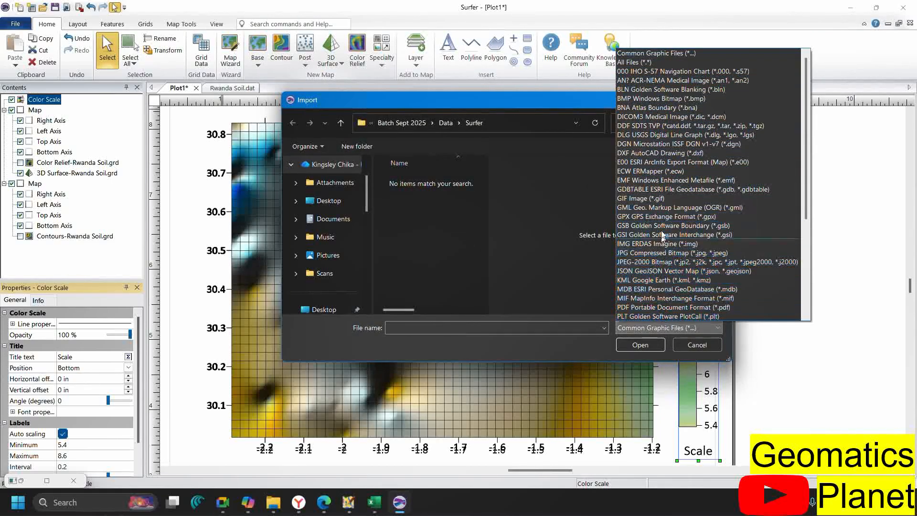
{"action": "scroll", "coordinate": [659, 258], "scroll_direction": "down", "scroll_amount": 6}
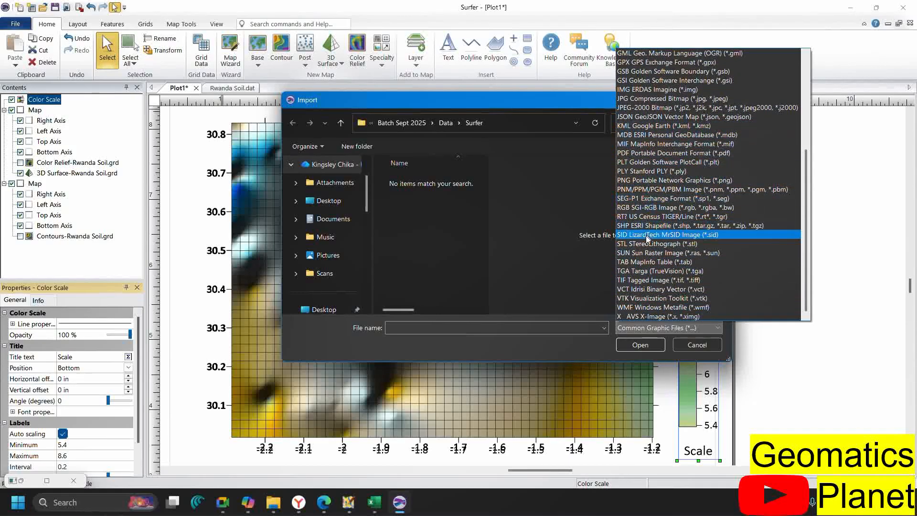
{"action": "left_click", "coordinate": [424, 401]}
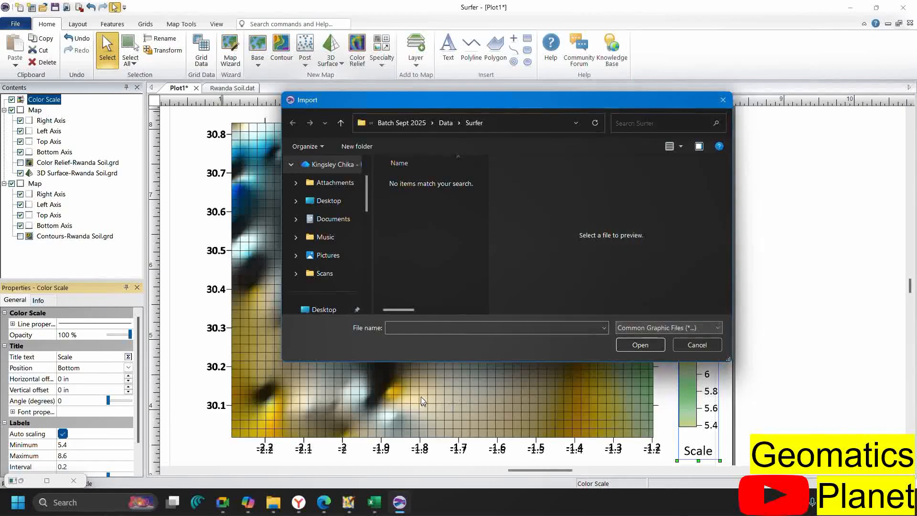
{"action": "left_click", "coordinate": [723, 100]}
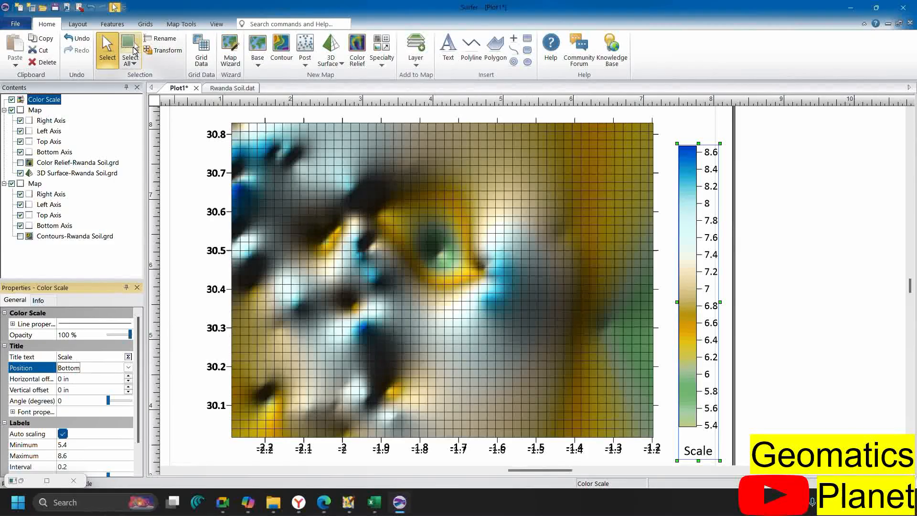
{"action": "left_click", "coordinate": [198, 60]}
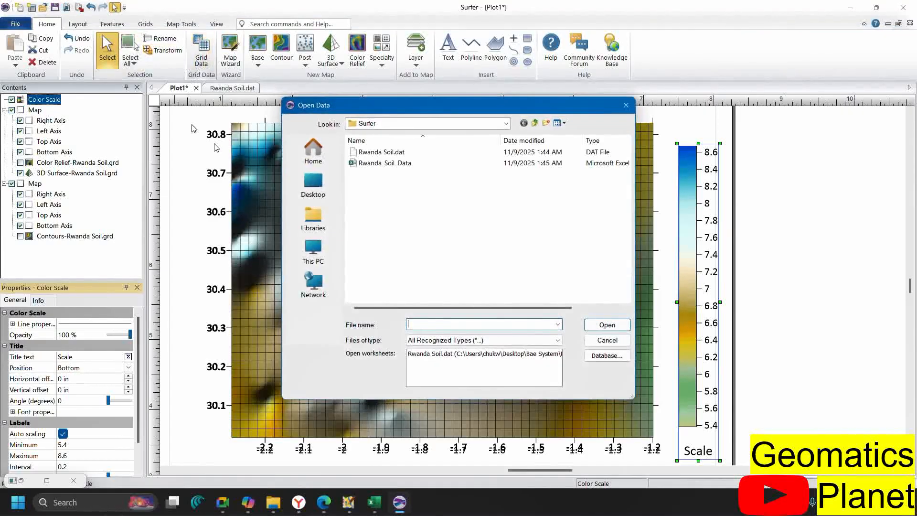
{"action": "left_click", "coordinate": [626, 106]}
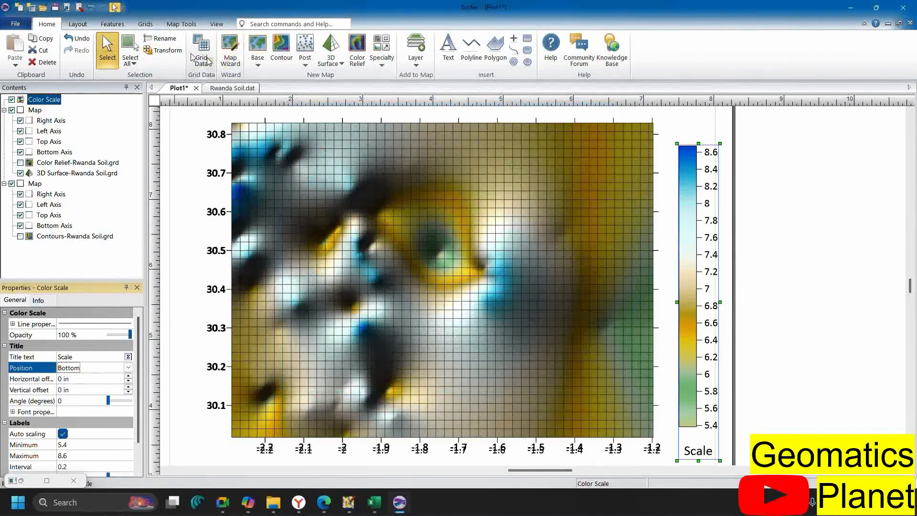
{"action": "left_click", "coordinate": [82, 25]}
{"action": "left_click", "coordinate": [138, 25]}
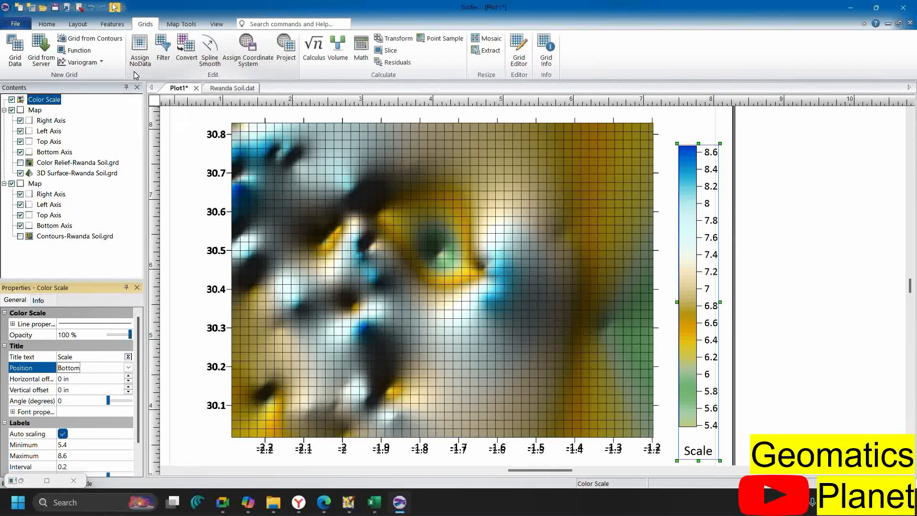
{"action": "left_click", "coordinate": [140, 50]}
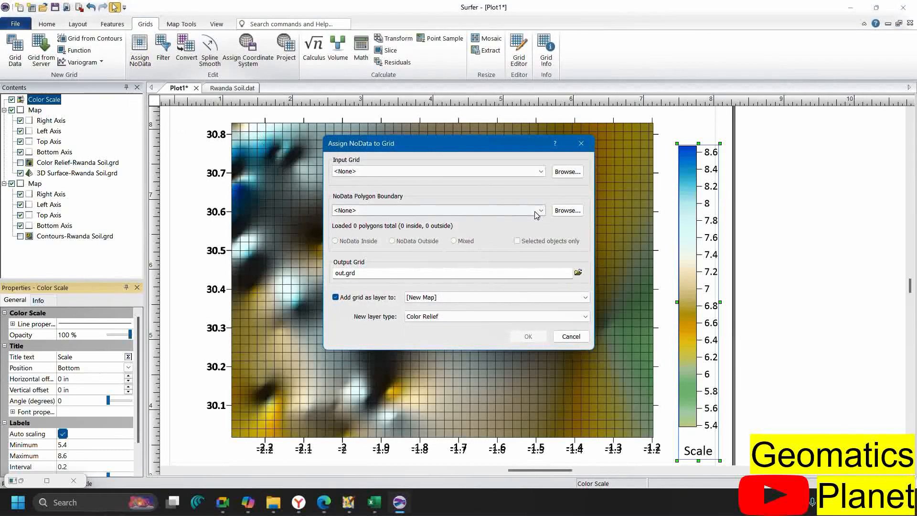
{"action": "left_click", "coordinate": [540, 171]}
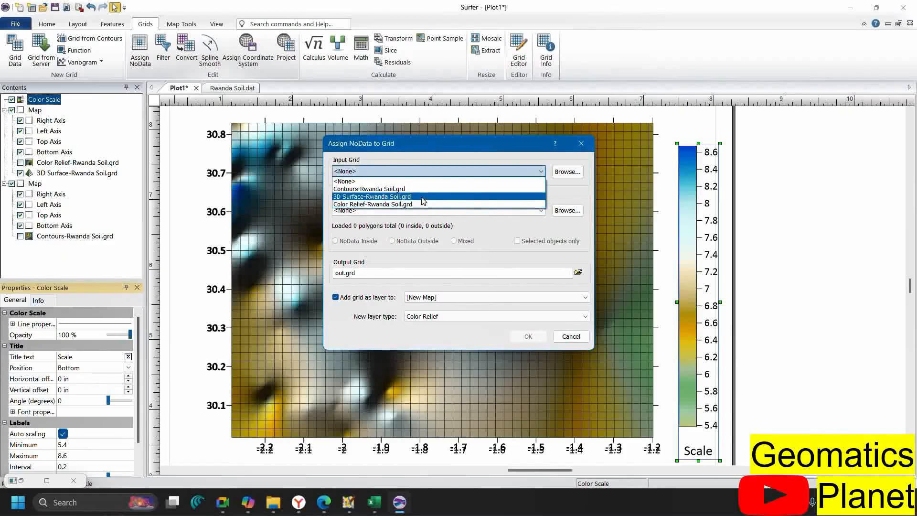
{"action": "left_click", "coordinate": [574, 145]}
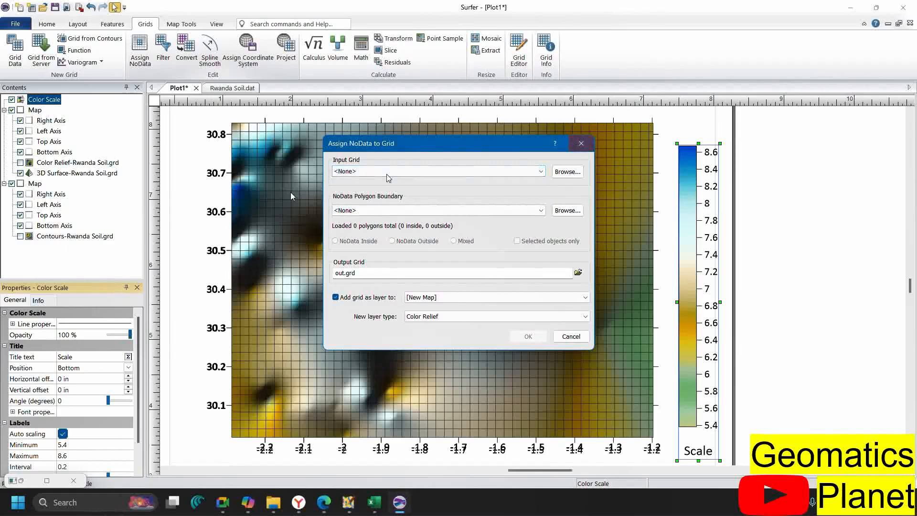
{"action": "left_click", "coordinate": [581, 144]}
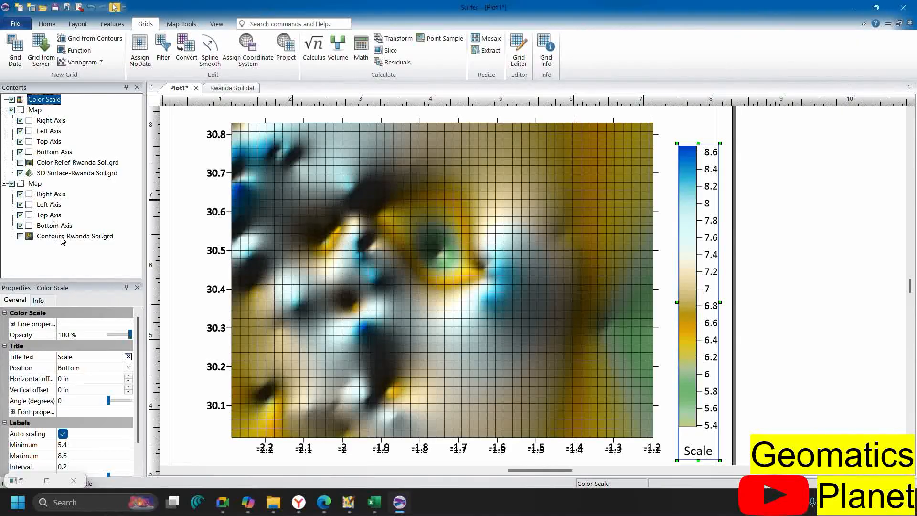
Delete the contour map and the Color Relief layer from the plot
{"action": "right_click", "coordinate": [34, 184]}
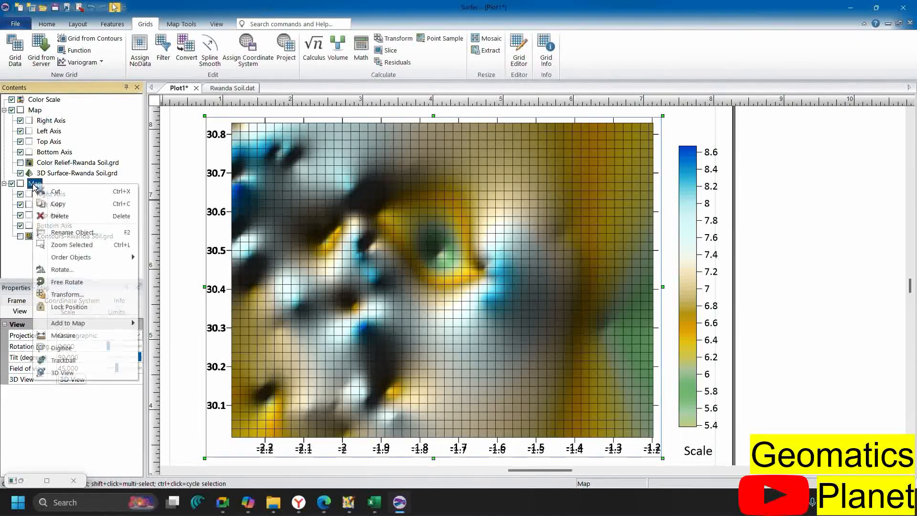
{"action": "left_click", "coordinate": [46, 216]}
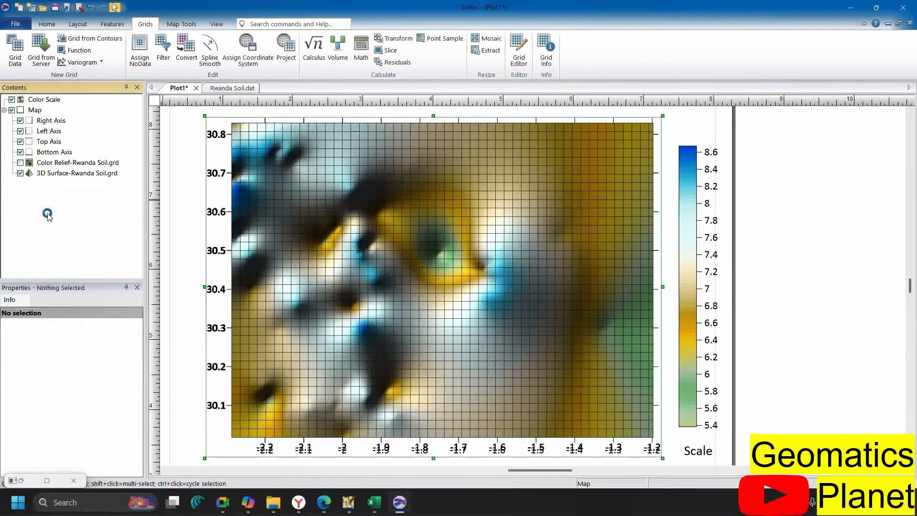
{"action": "left_click", "coordinate": [21, 163]}
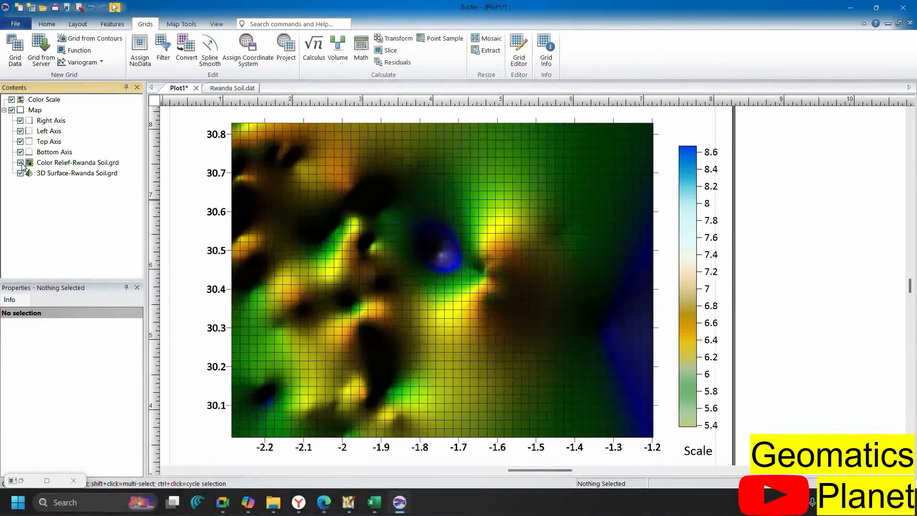
{"action": "left_click", "coordinate": [69, 164]}
{"action": "right_click", "coordinate": [71, 165]}
{"action": "left_click", "coordinate": [90, 196]}
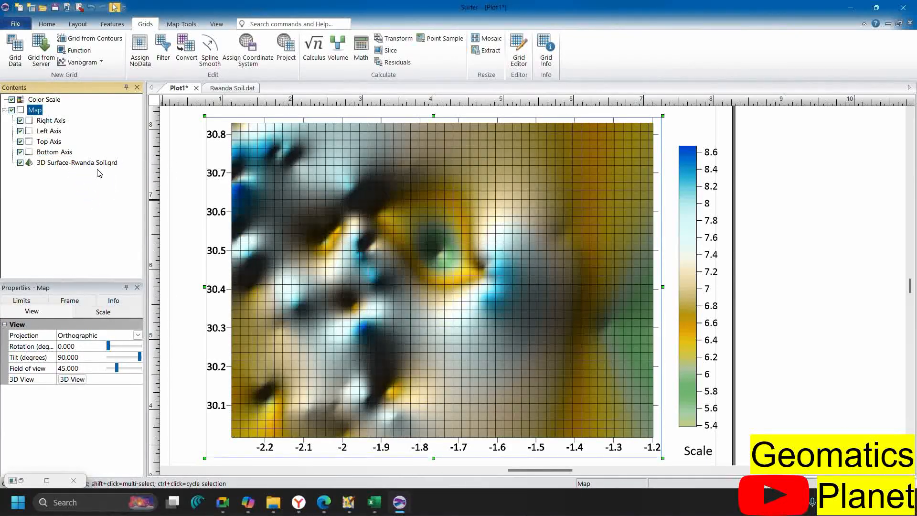
For assigning NoData, choose 3D Surface-Rwanda Soil.grd as the input grid and load RWA_adm0.shp as the NoData polygon boundary
{"action": "left_click", "coordinate": [141, 51]}
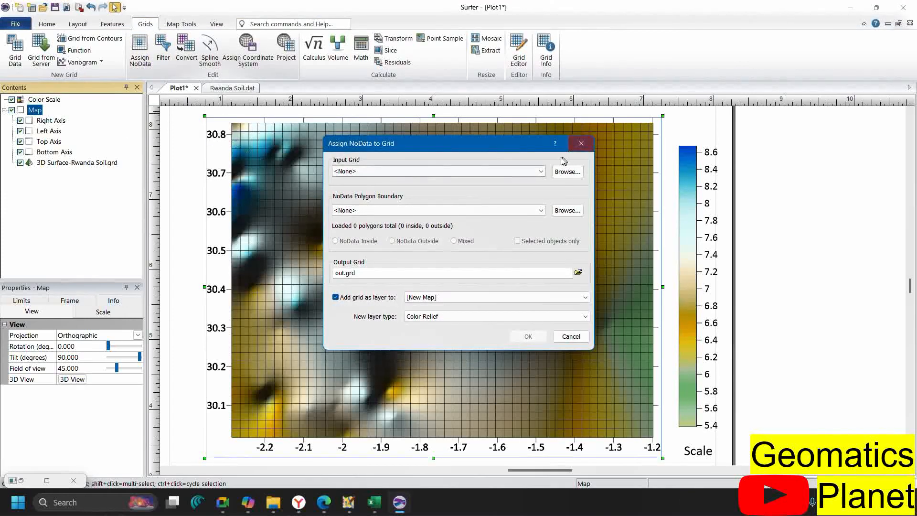
{"action": "left_click", "coordinate": [540, 171]}
{"action": "left_click", "coordinate": [389, 188]}
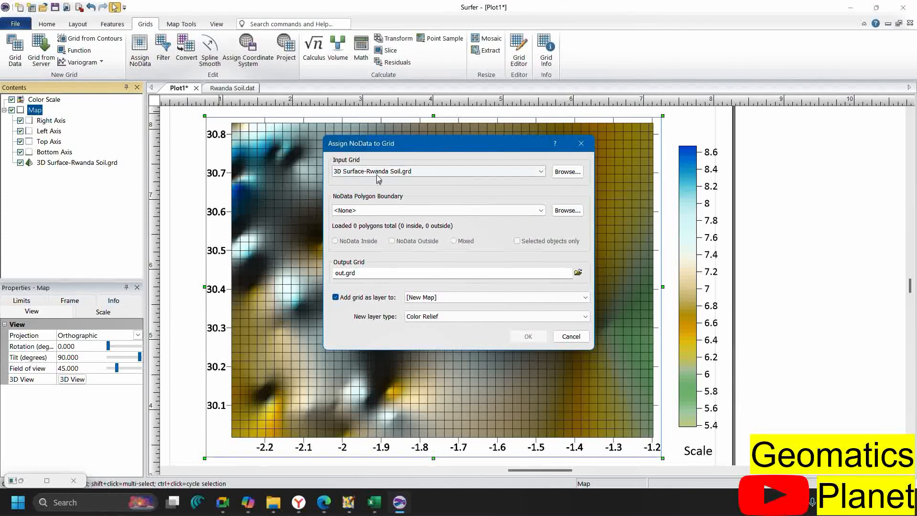
{"action": "left_click", "coordinate": [542, 213]}
{"action": "left_click", "coordinate": [583, 216]}
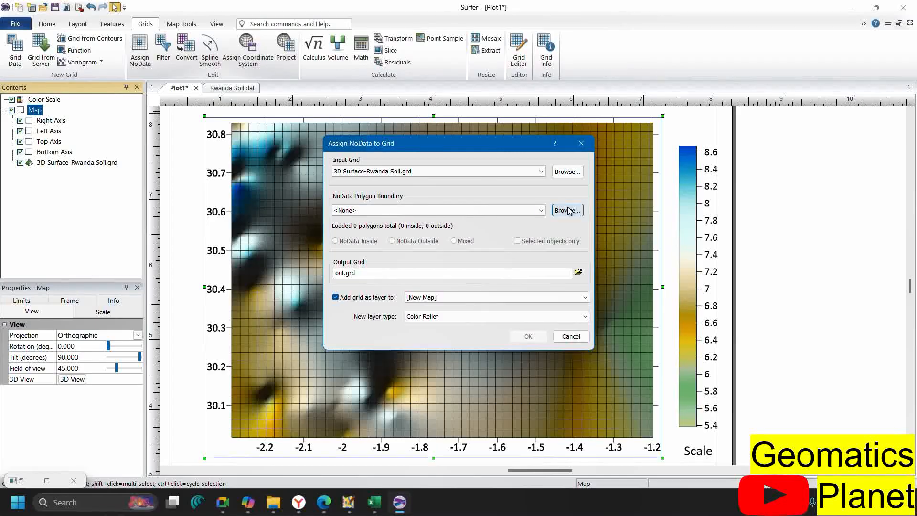
{"action": "left_click", "coordinate": [569, 210]}
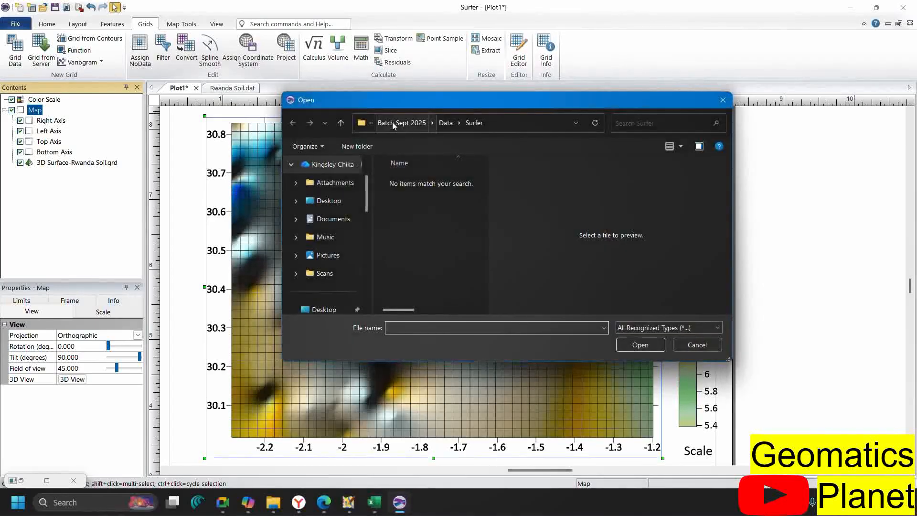
{"action": "left_click", "coordinate": [393, 123]}
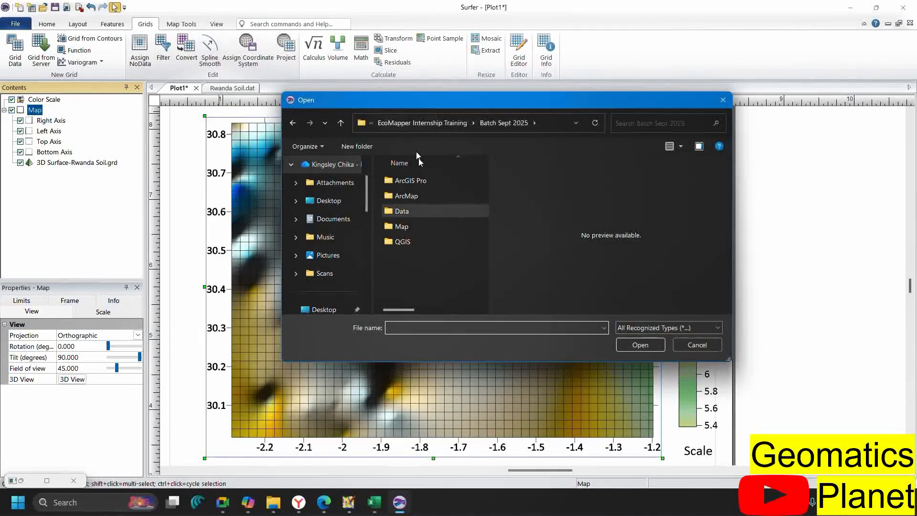
{"action": "double_click", "coordinate": [414, 213]}
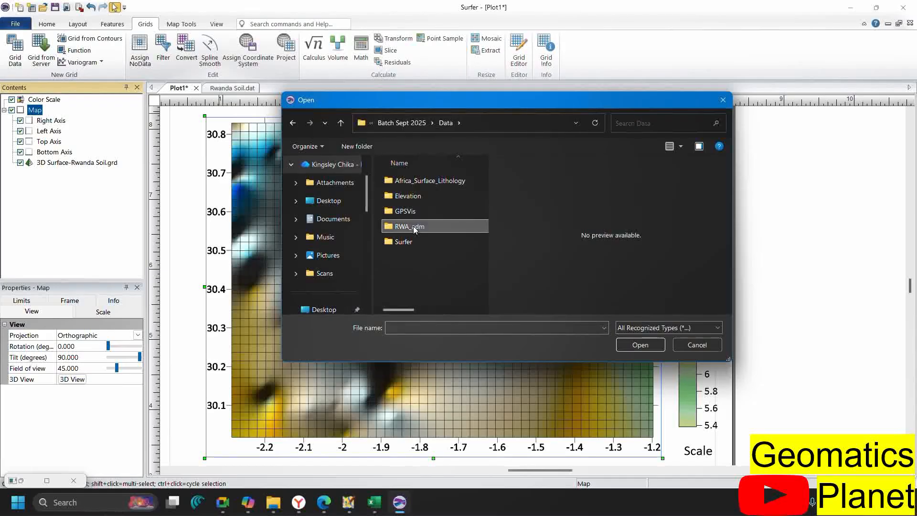
{"action": "double_click", "coordinate": [418, 228]}
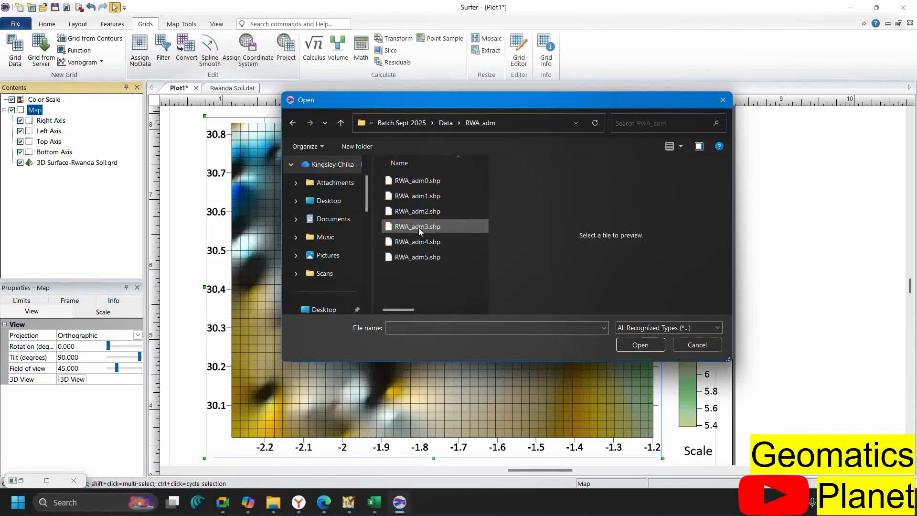
{"action": "left_click", "coordinate": [426, 181]}
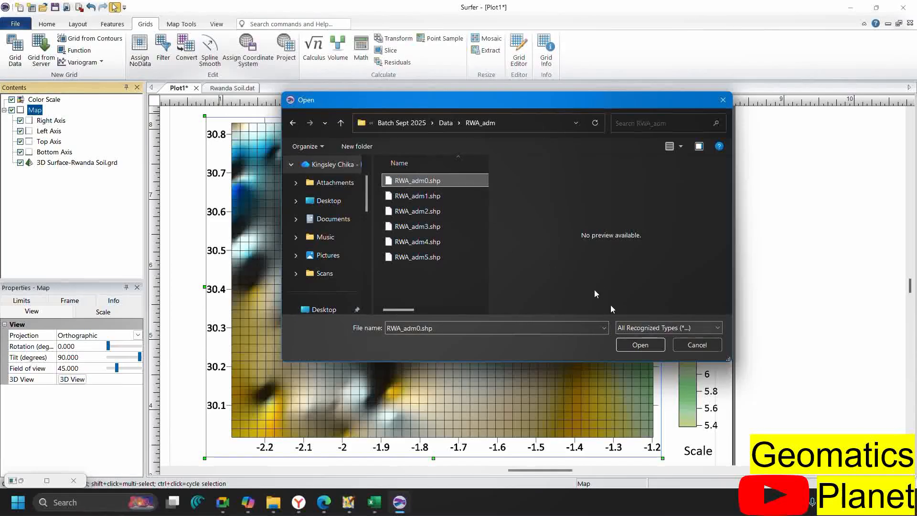
{"action": "left_click", "coordinate": [638, 345]}
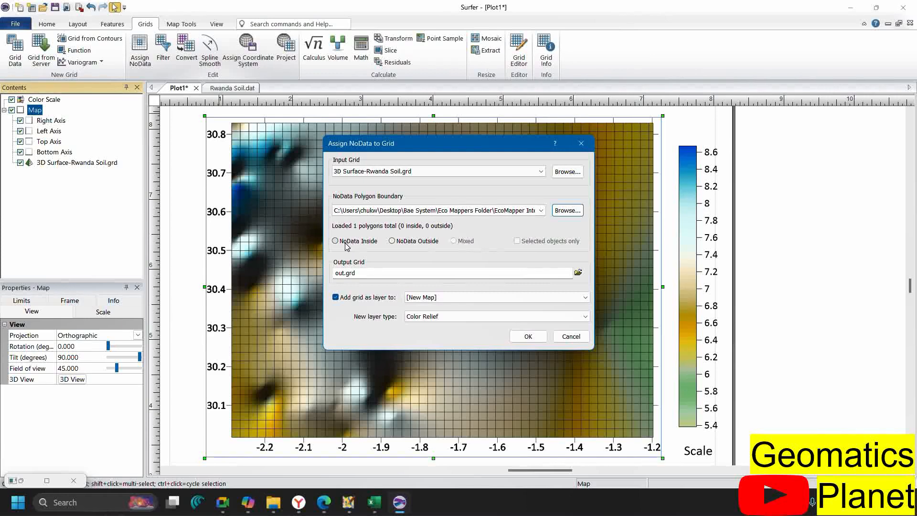
Try to assign NoData outside the boundary, with output grid Rwanda.grd added to the existing Map as a Color Relief layer
{"action": "left_click", "coordinate": [414, 243]}
{"action": "left_click", "coordinate": [340, 273]}
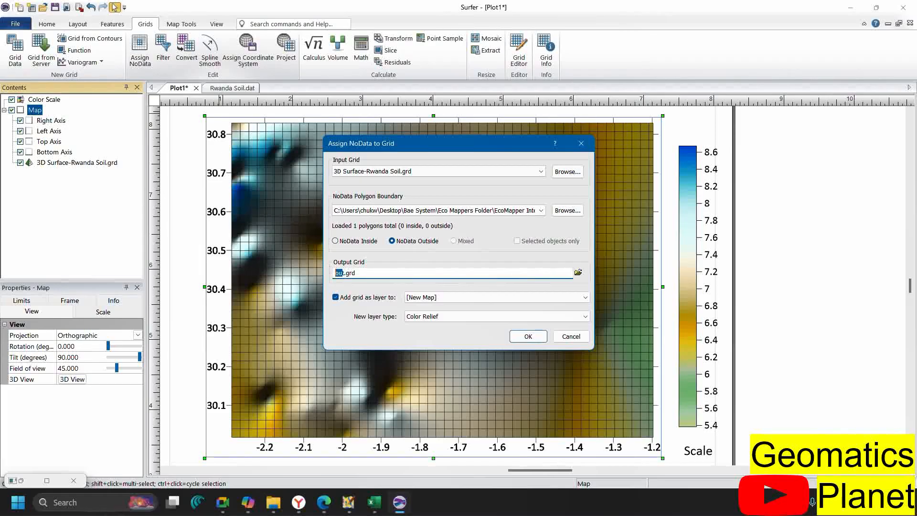
{"action": "key", "text": "BackSpace"}
{"action": "left_click", "coordinate": [450, 297]}
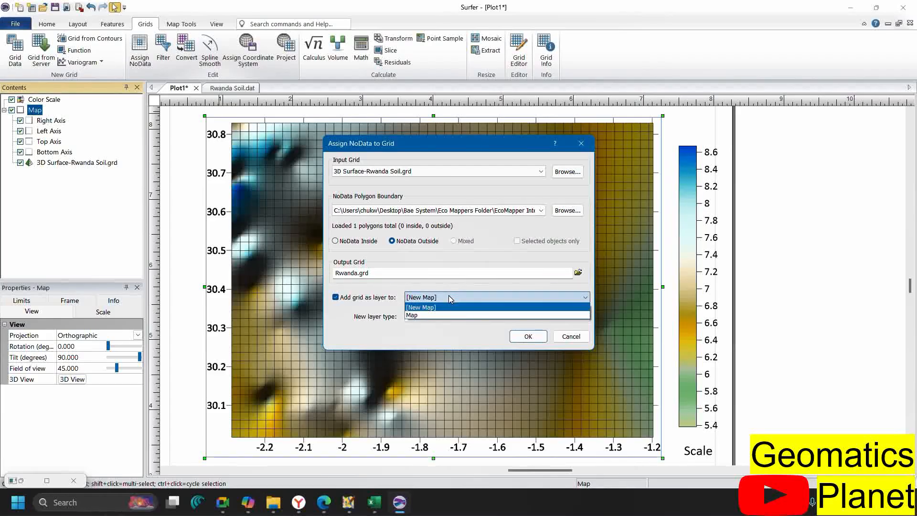
{"action": "left_click", "coordinate": [432, 314]}
{"action": "left_click", "coordinate": [432, 316]}
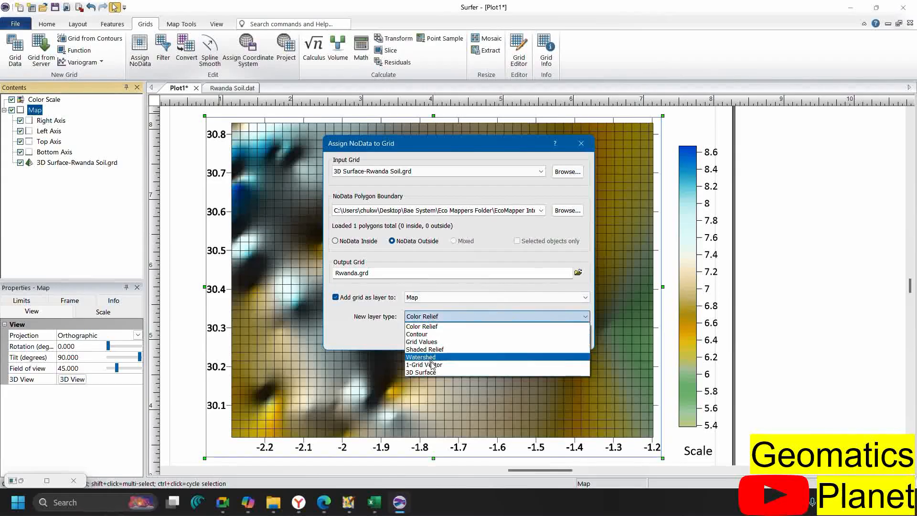
{"action": "left_click", "coordinate": [431, 289]}
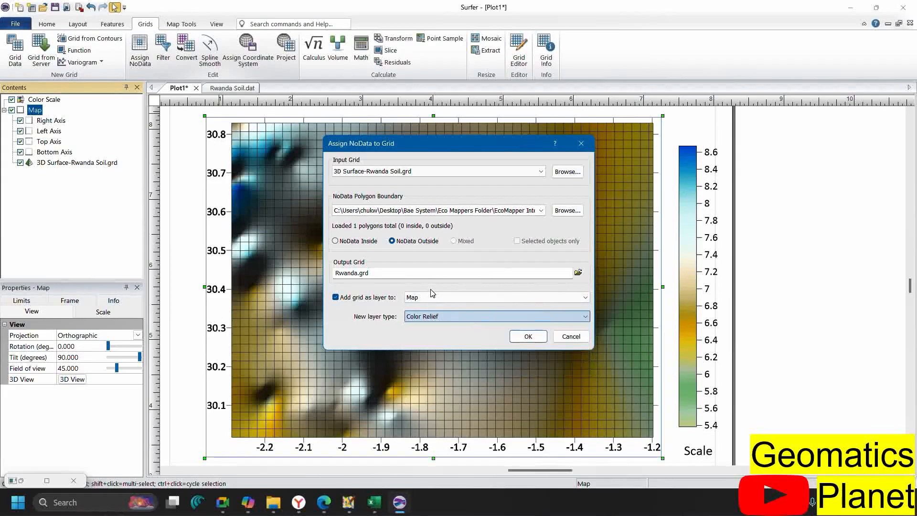
{"action": "left_click", "coordinate": [528, 337]}
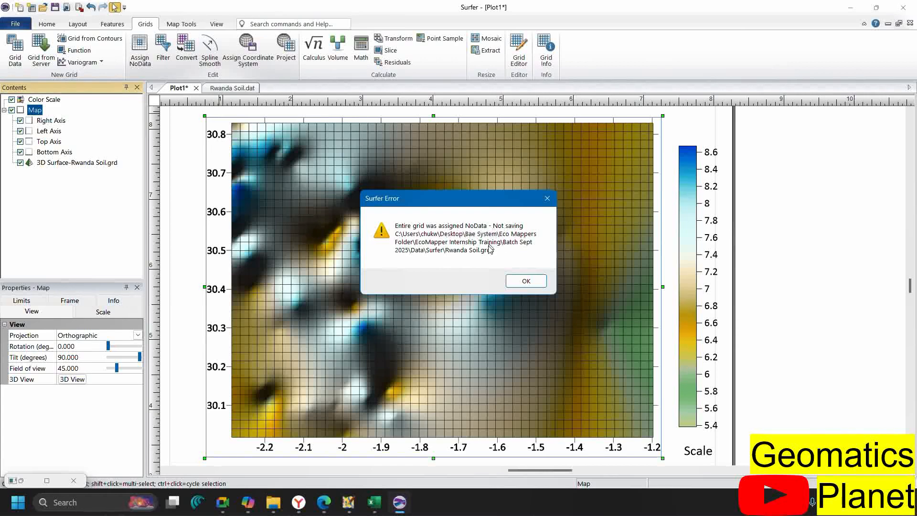
{"action": "left_click", "coordinate": [514, 280]}
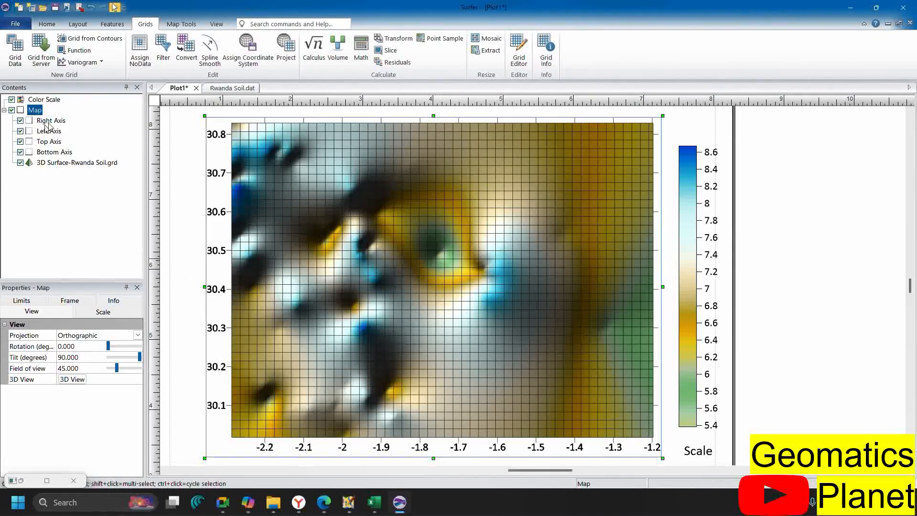
Start adding a post layer to the 3D surface map, selecting the RWA_adm0 table in the RWA_adm folder as its data
{"action": "scroll", "coordinate": [311, 231], "scroll_direction": "down", "scroll_amount": 2}
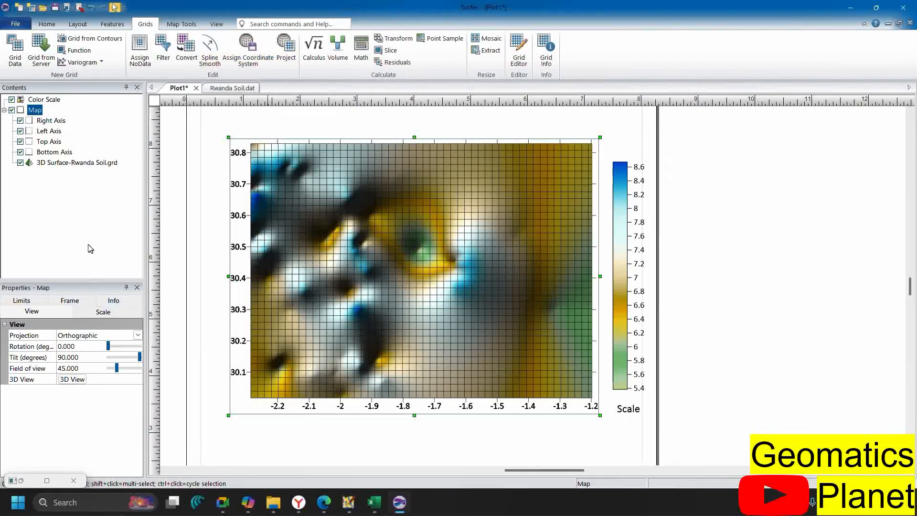
{"action": "left_click", "coordinate": [262, 208]}
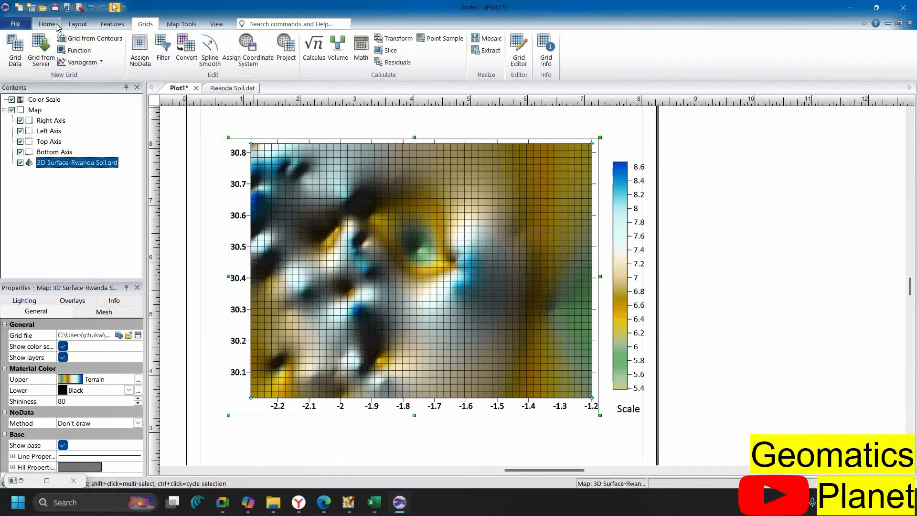
{"action": "left_click", "coordinate": [57, 25]}
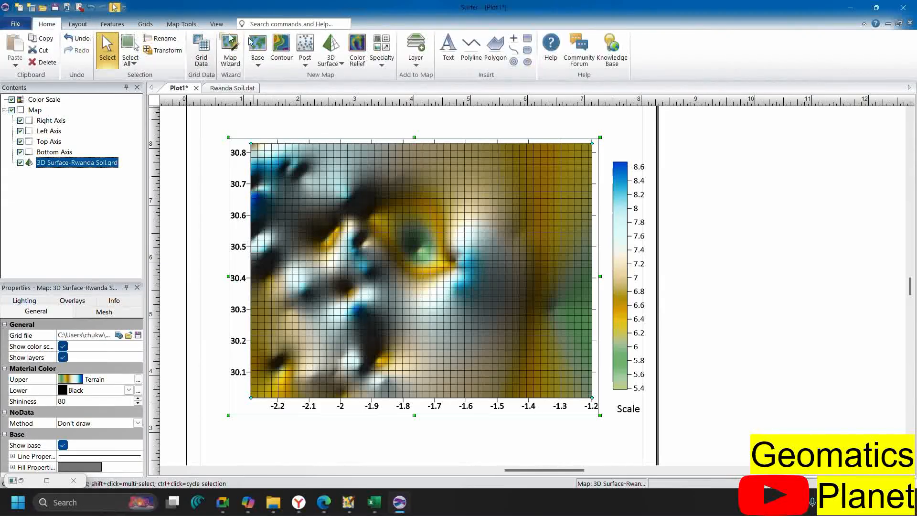
{"action": "left_click", "coordinate": [414, 71]}
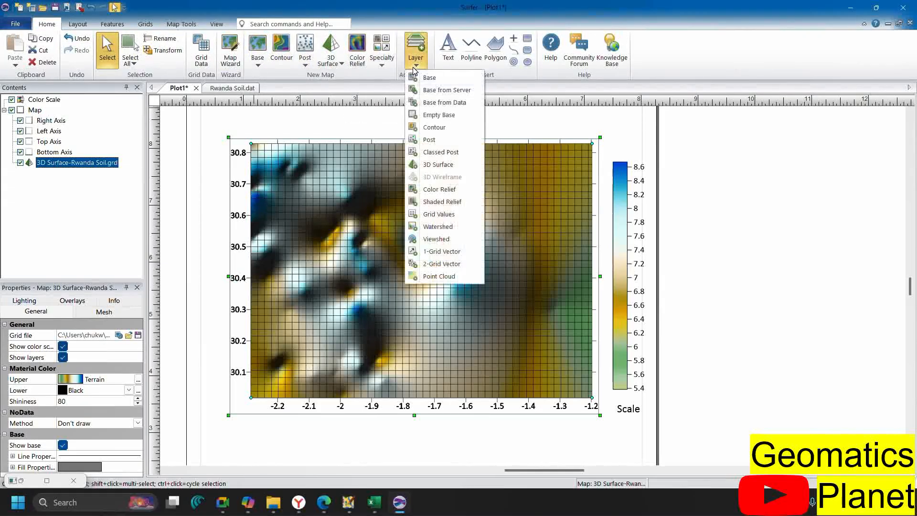
{"action": "left_click", "coordinate": [432, 141]}
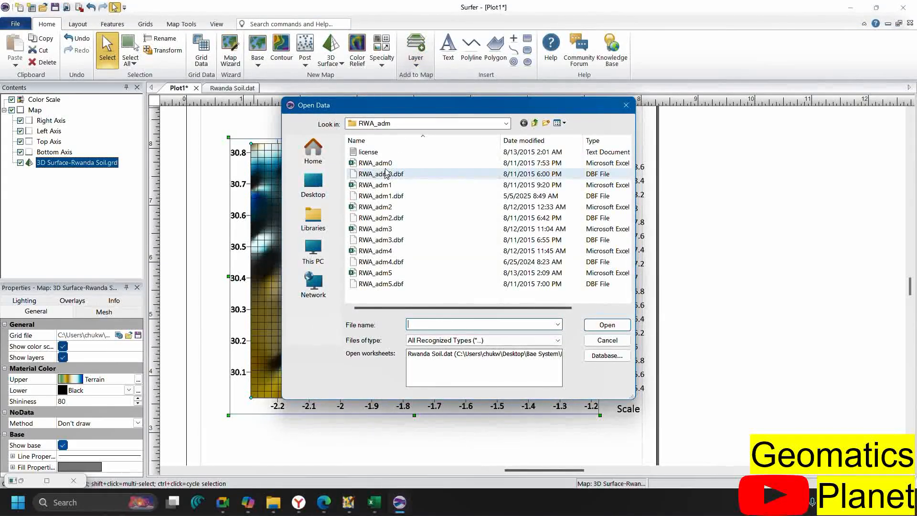
{"action": "left_click", "coordinate": [384, 164]}
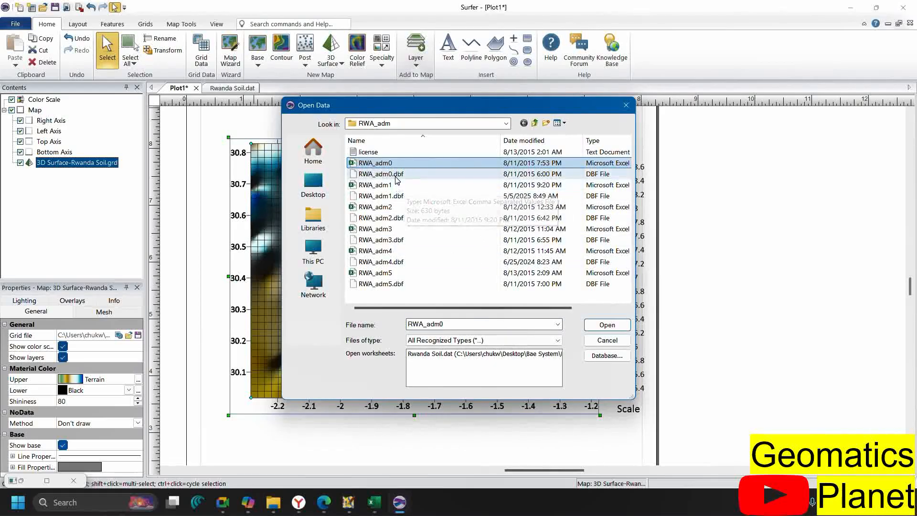
Add a post layer from the RWA_adm0 CSV file to the map containing the 3D surface
{"action": "left_click", "coordinate": [558, 340]}
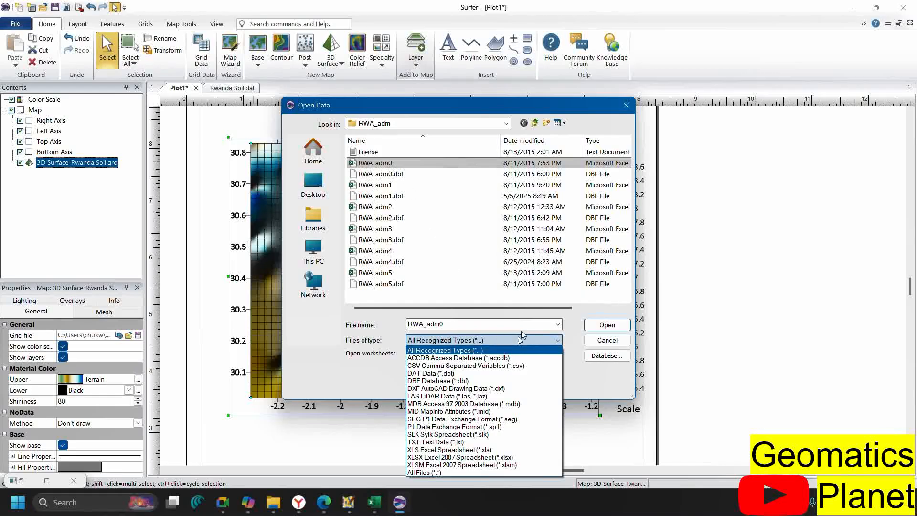
{"action": "left_click", "coordinate": [387, 192]}
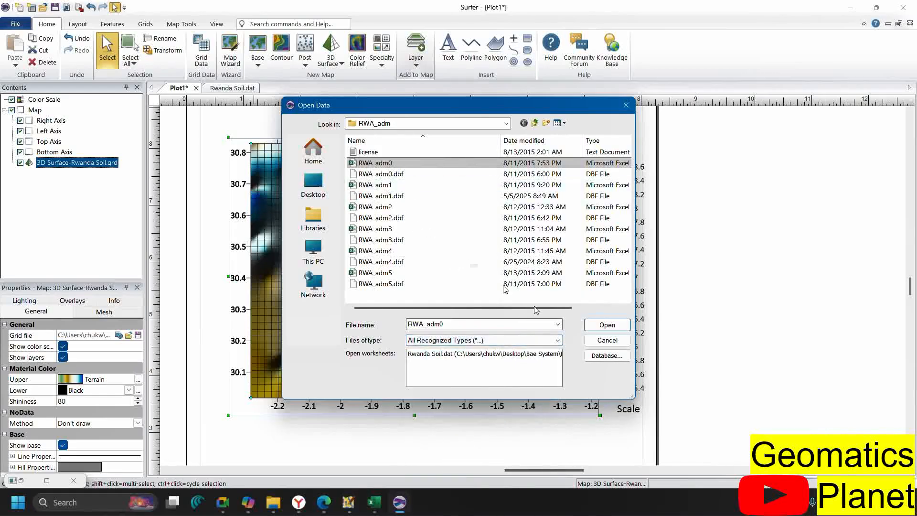
{"action": "left_click", "coordinate": [589, 329]}
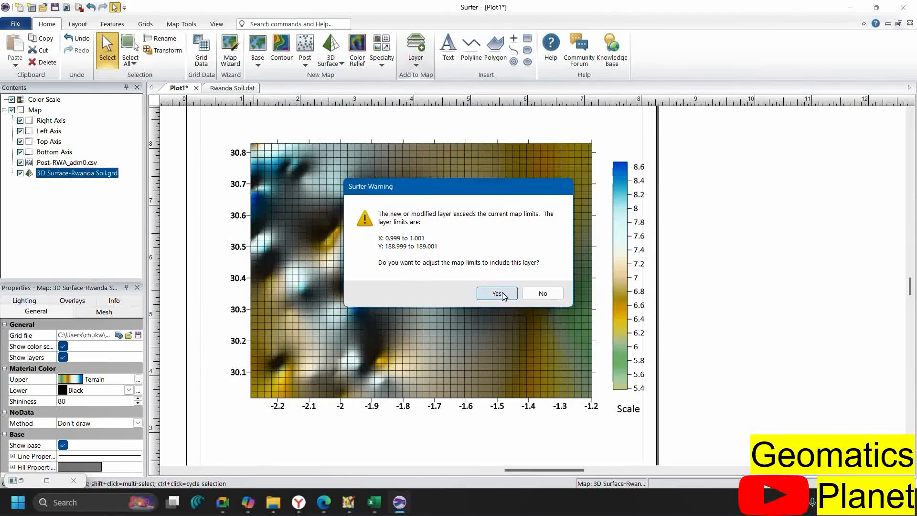
{"action": "left_click", "coordinate": [503, 294]}
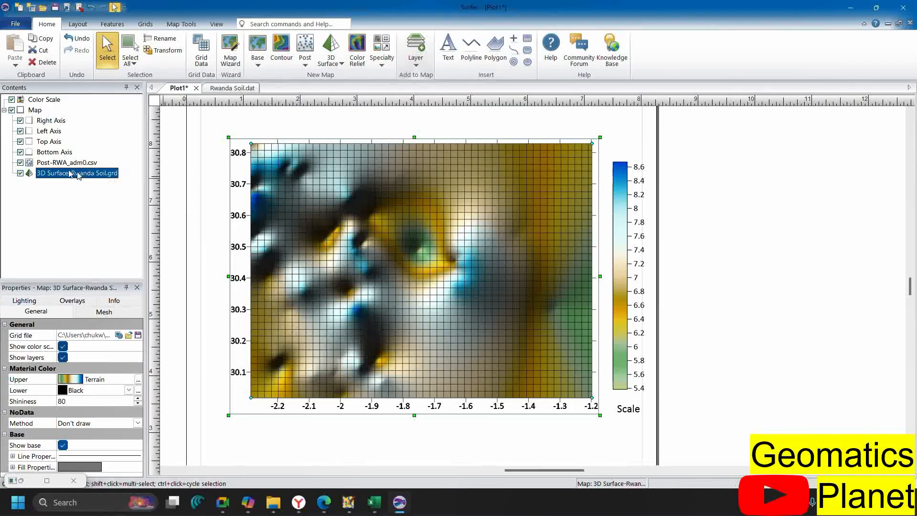
Temporarily hide the 3D surface layer, load RWA_adm0.shp as a new base map, and show the surface again
{"action": "left_click", "coordinate": [20, 173]}
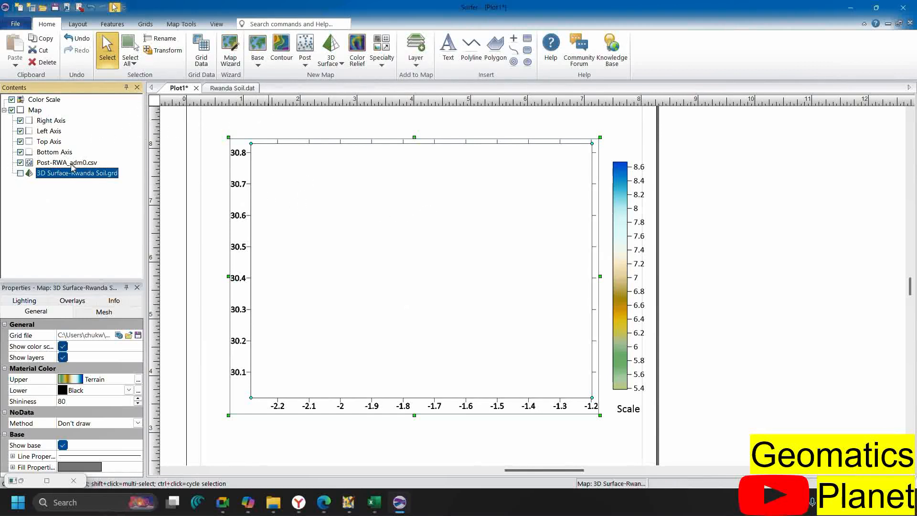
{"action": "left_click", "coordinate": [309, 67]}
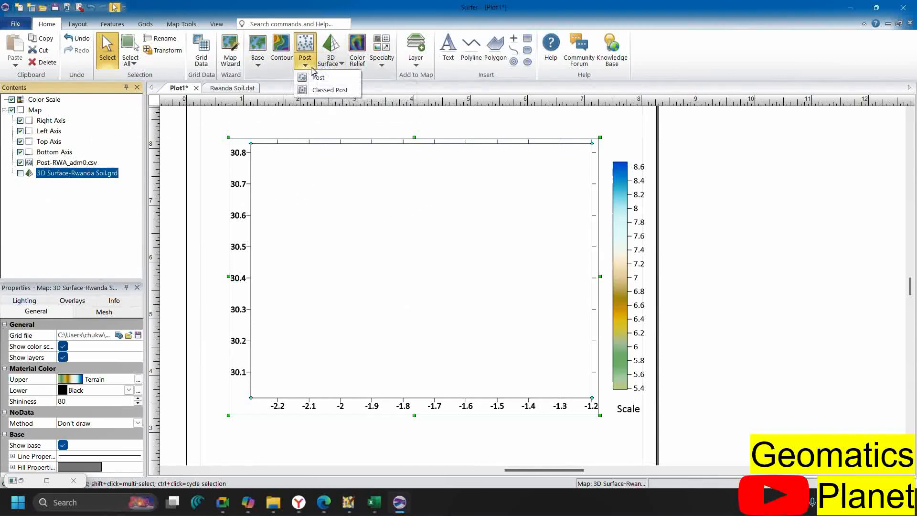
{"action": "left_click", "coordinate": [257, 58]}
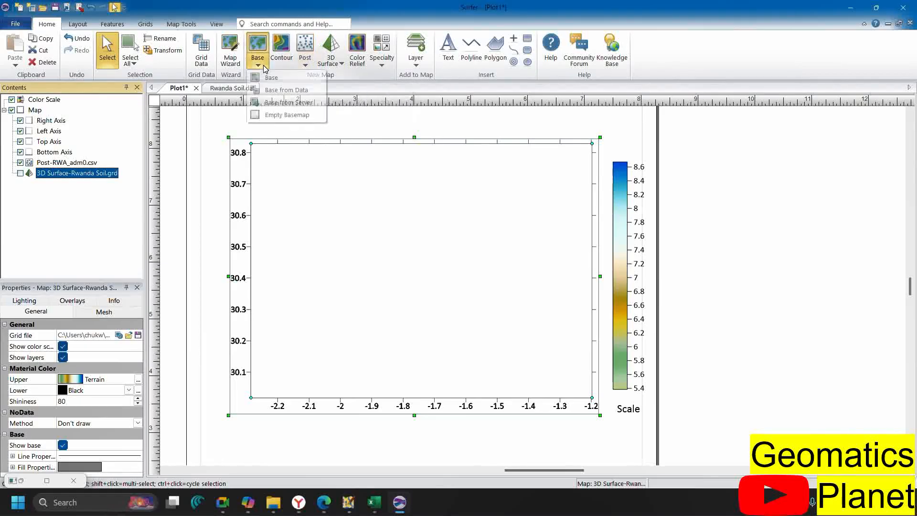
{"action": "left_click", "coordinate": [284, 90]}
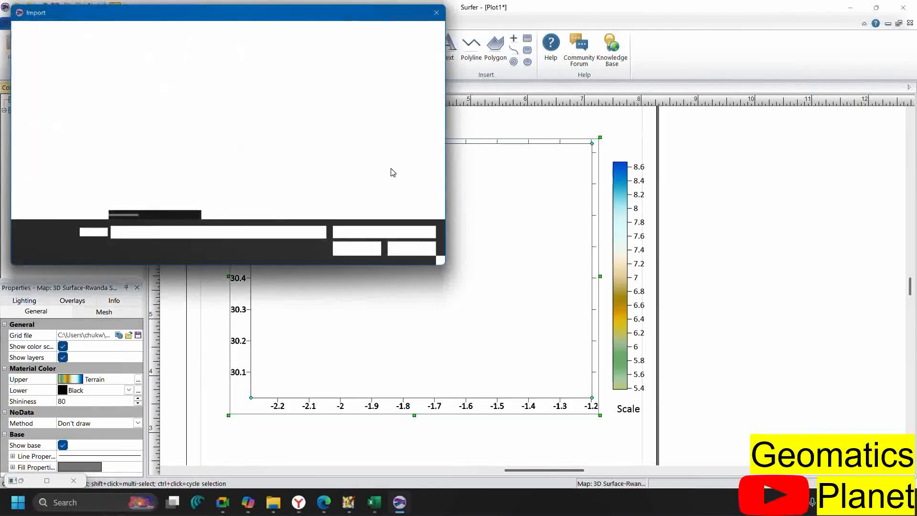
{"action": "left_click", "coordinate": [163, 91]}
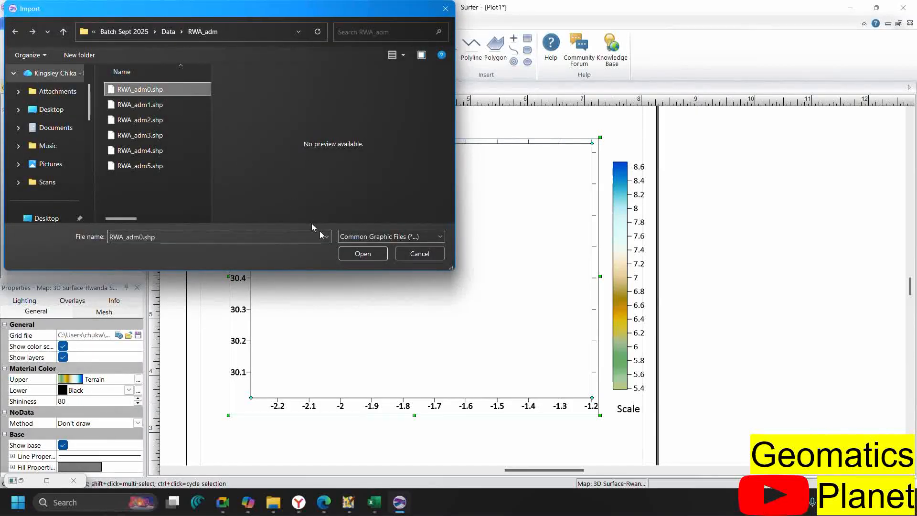
{"action": "left_click", "coordinate": [348, 254]}
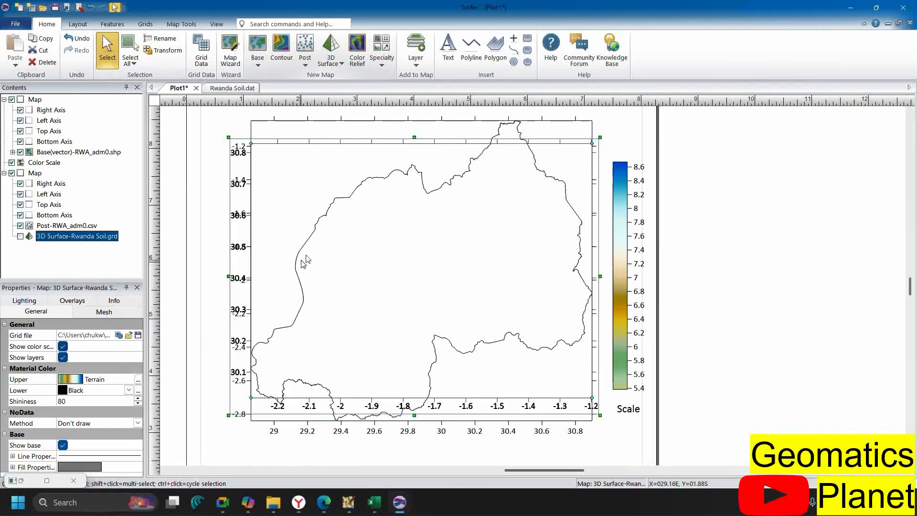
{"action": "left_click", "coordinate": [21, 236]}
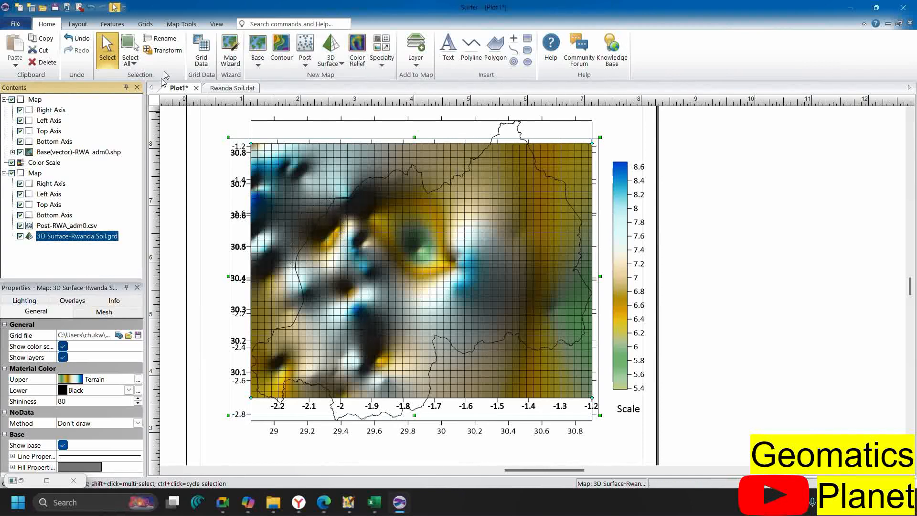
{"action": "left_click", "coordinate": [74, 24]}
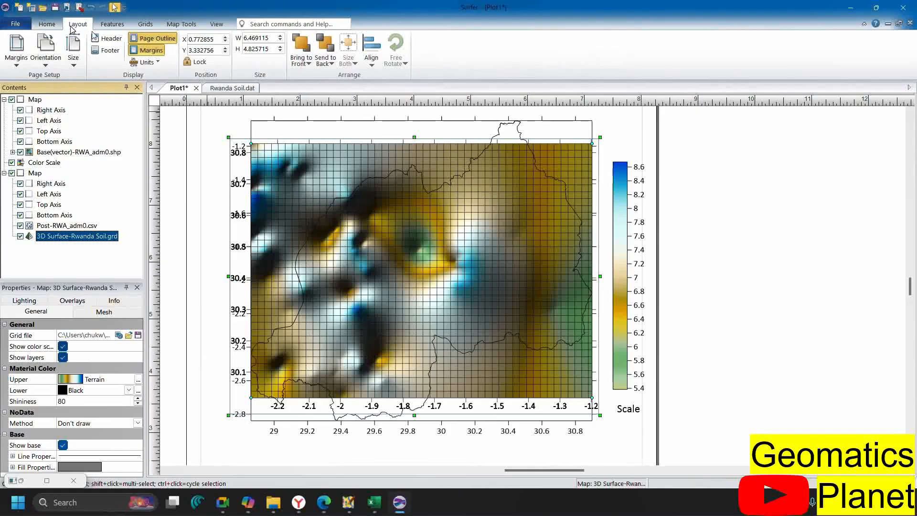
{"action": "left_click", "coordinate": [46, 27]}
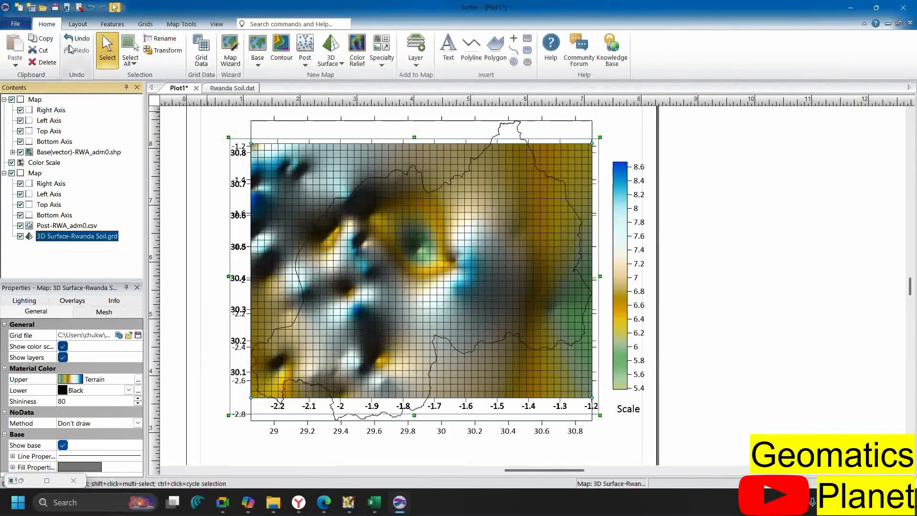
{"action": "left_click", "coordinate": [145, 24]}
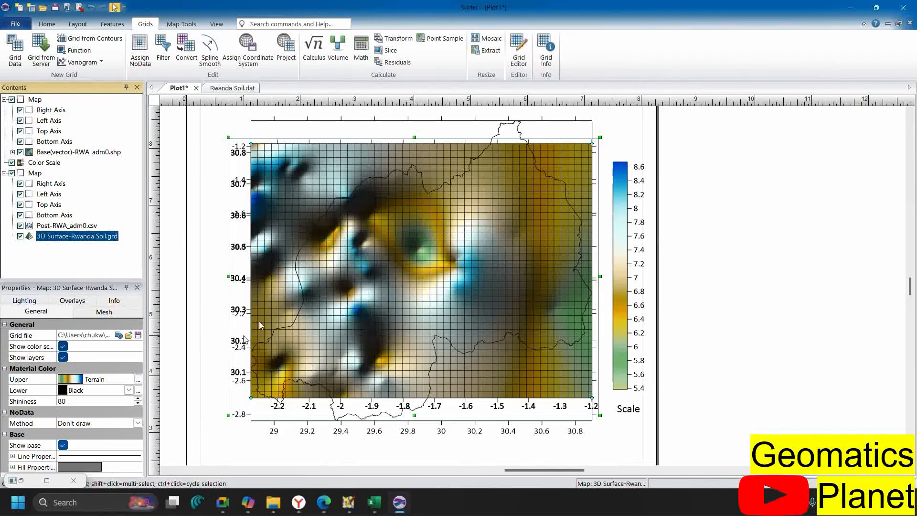
{"action": "left_click", "coordinate": [311, 271]}
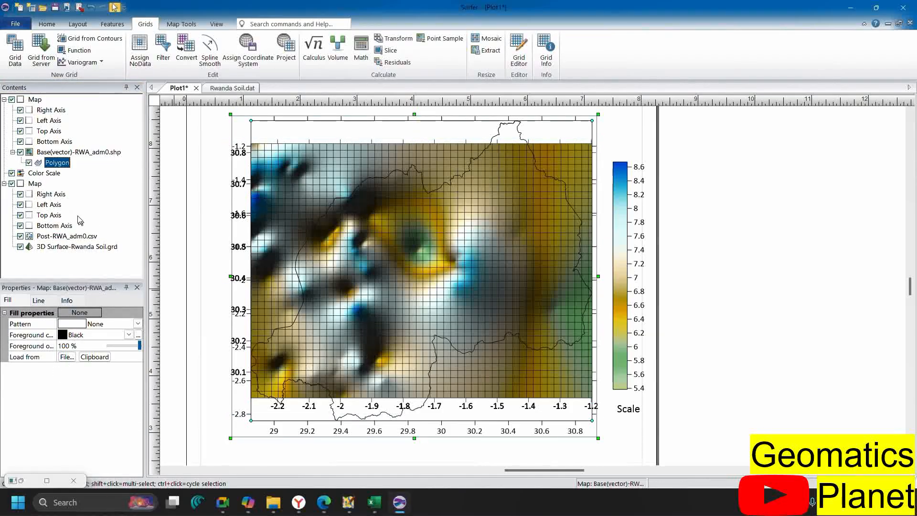
{"action": "left_click", "coordinate": [66, 153]}
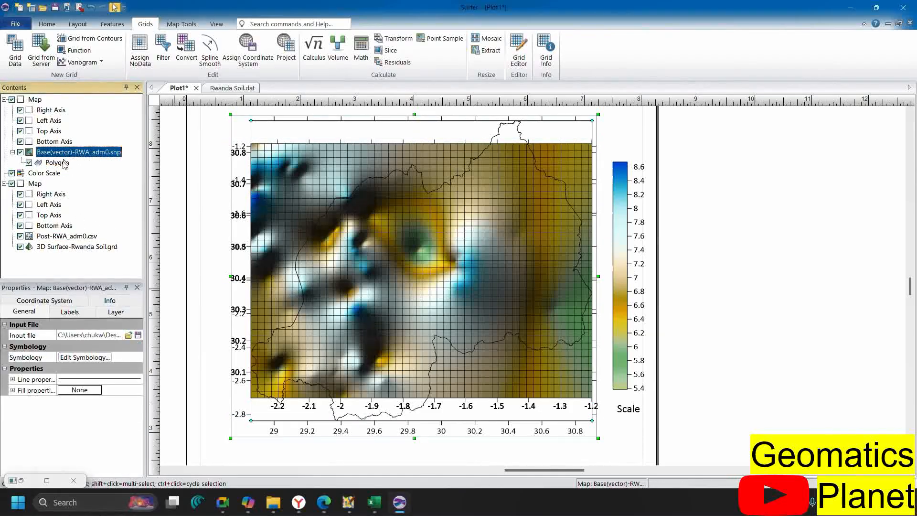
Turn off the 3D surface's base and its mesh lines of constant X and constant Y
{"action": "left_click", "coordinate": [74, 247]}
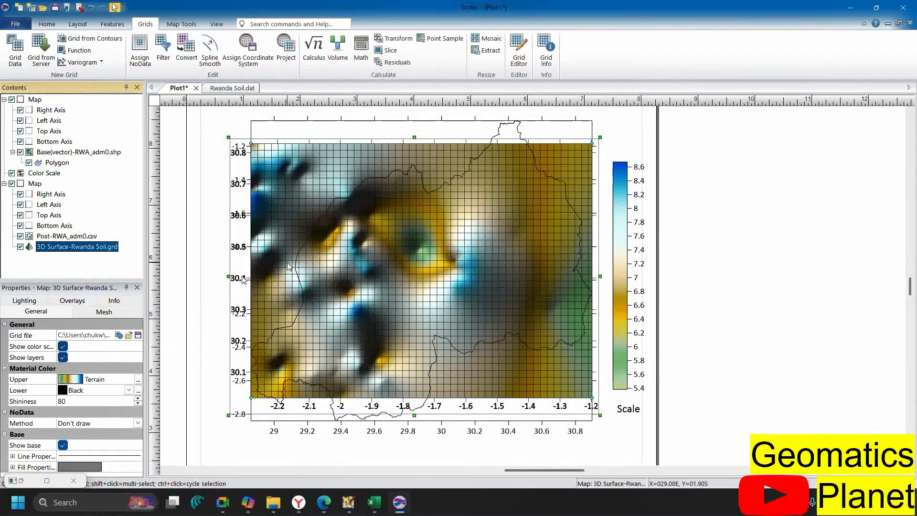
{"action": "left_click", "coordinate": [63, 446]}
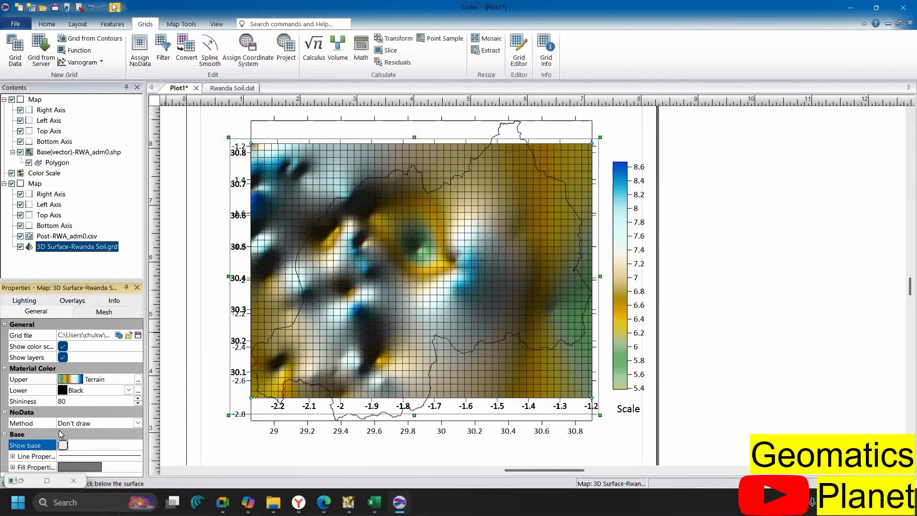
{"action": "left_click", "coordinate": [74, 316]}
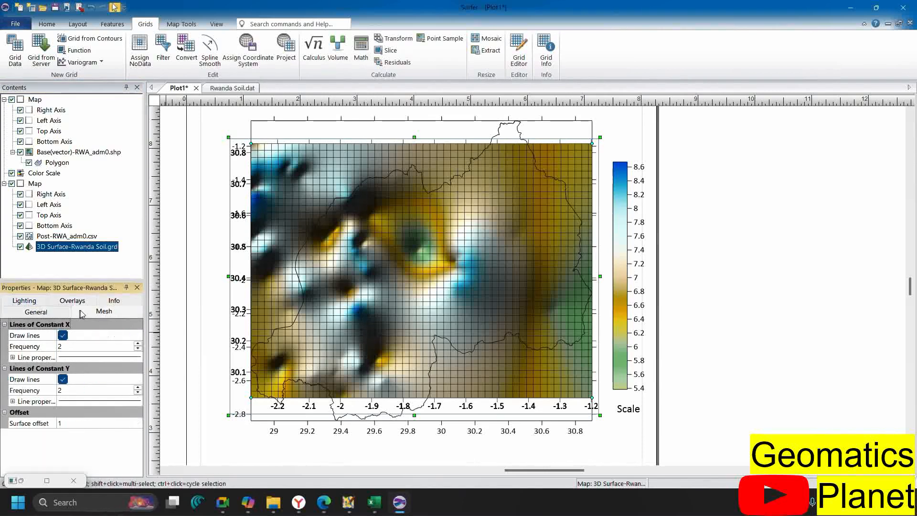
{"action": "left_click", "coordinate": [63, 336]}
{"action": "left_click", "coordinate": [63, 379]}
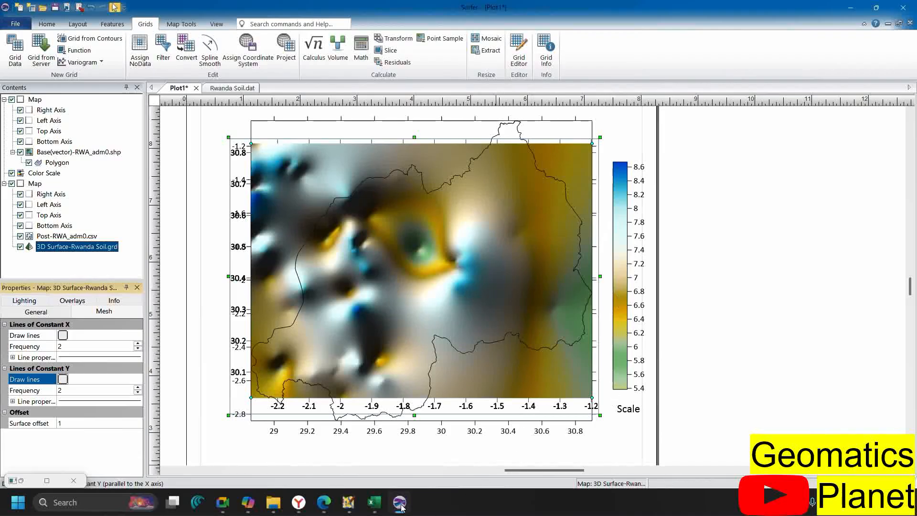
Examine the sampling records in the Rwanda Soil.dat worksheet down to the last row, and glance at the Excel data workbook
{"action": "left_click", "coordinate": [374, 502]}
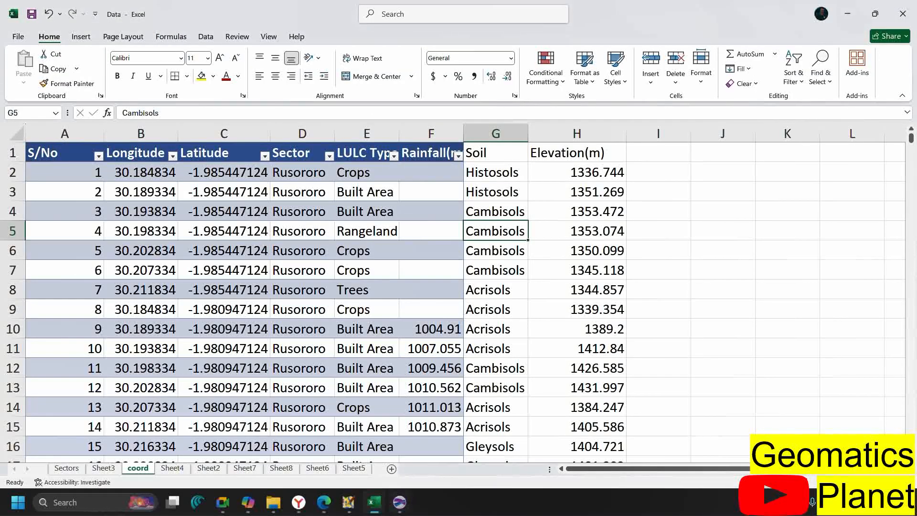
{"action": "left_click", "coordinate": [399, 502]}
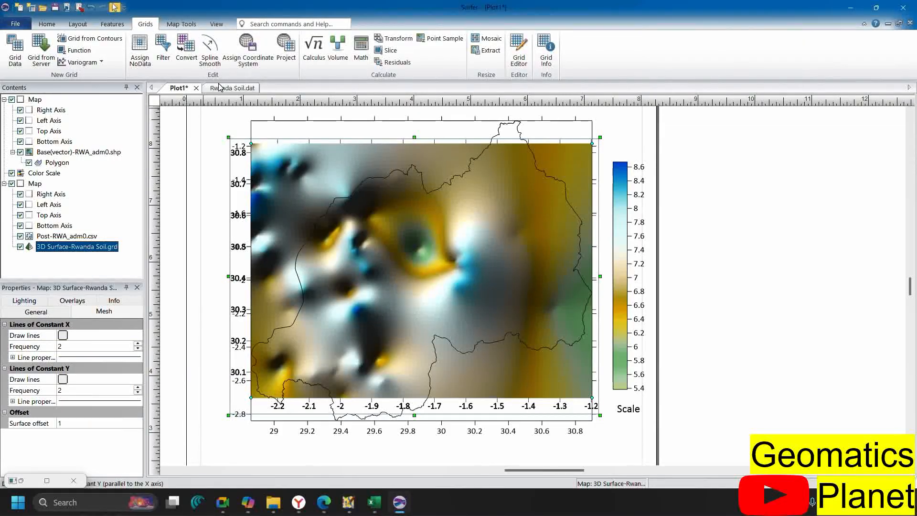
{"action": "left_click", "coordinate": [233, 88]}
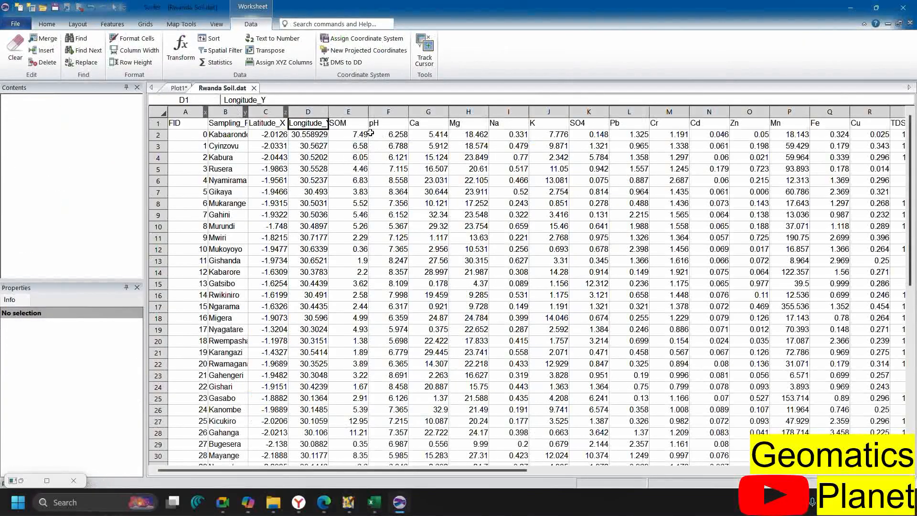
{"action": "scroll", "coordinate": [358, 191], "scroll_direction": "down", "scroll_amount": 5}
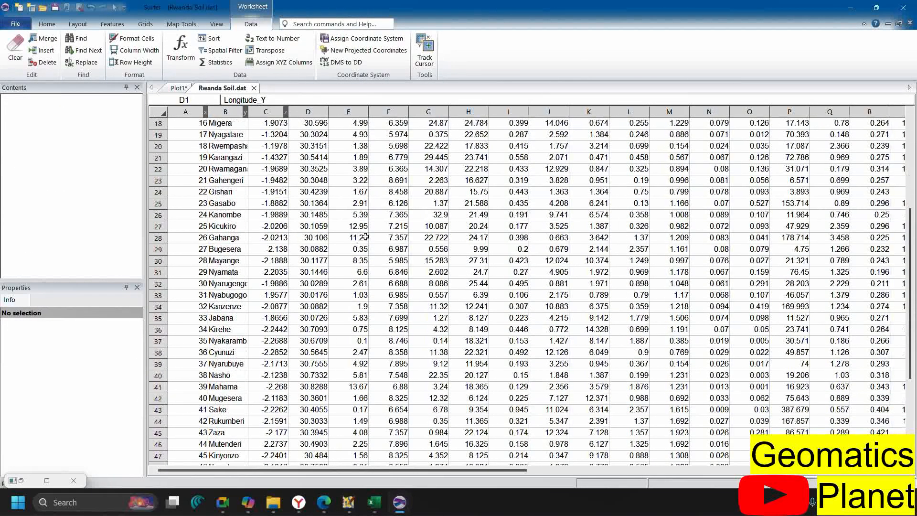
{"action": "left_click", "coordinate": [360, 236]}
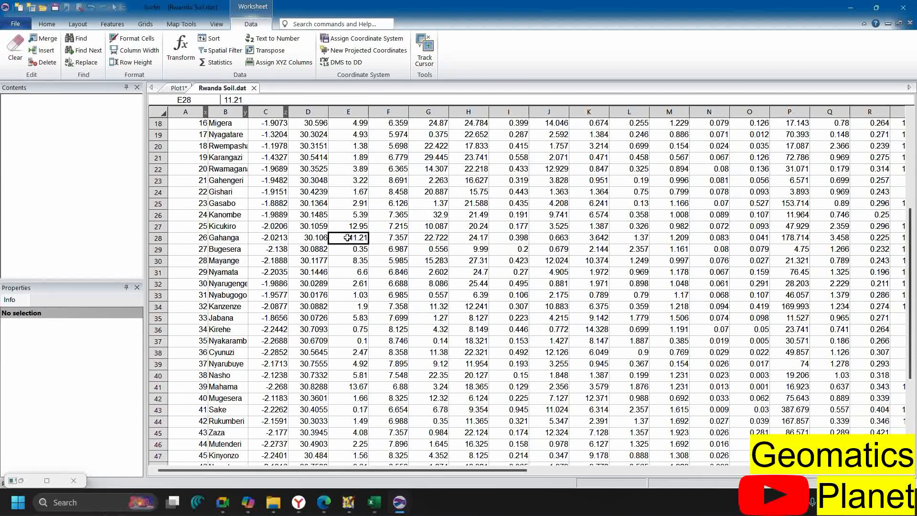
{"action": "scroll", "coordinate": [348, 237], "scroll_direction": "down", "scroll_amount": 1}
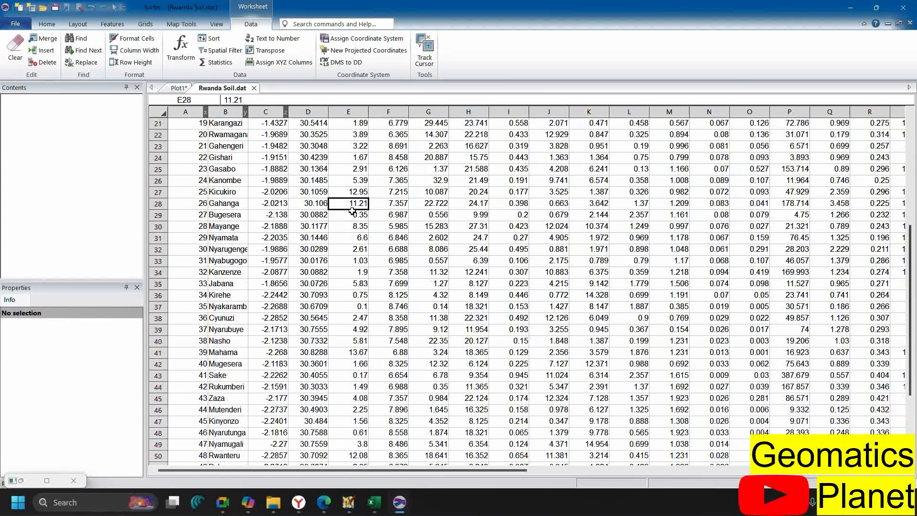
{"action": "scroll", "coordinate": [352, 212], "scroll_direction": "down", "scroll_amount": 3}
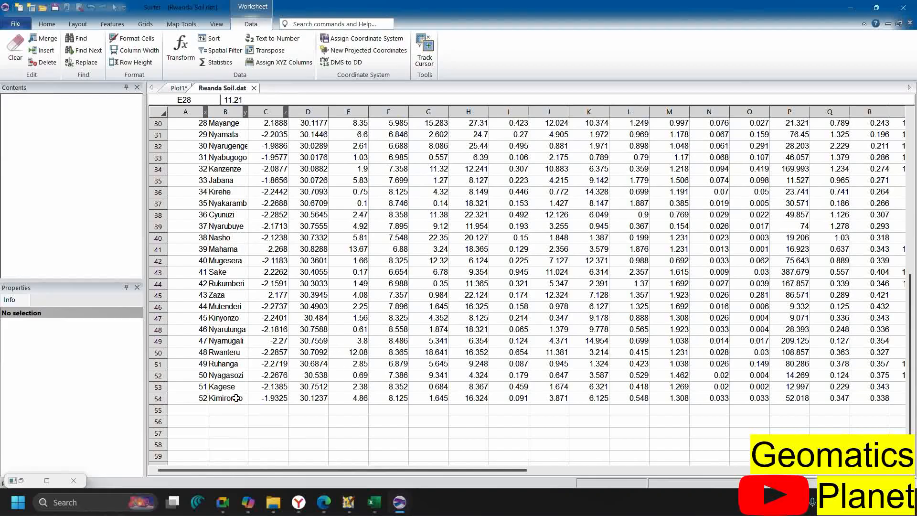
{"action": "left_click", "coordinate": [352, 397]}
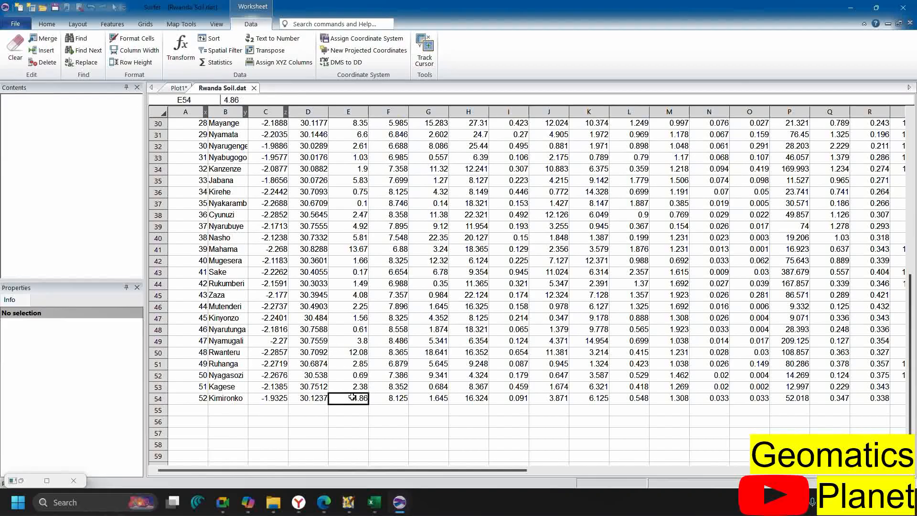
{"action": "left_click", "coordinate": [393, 498]}
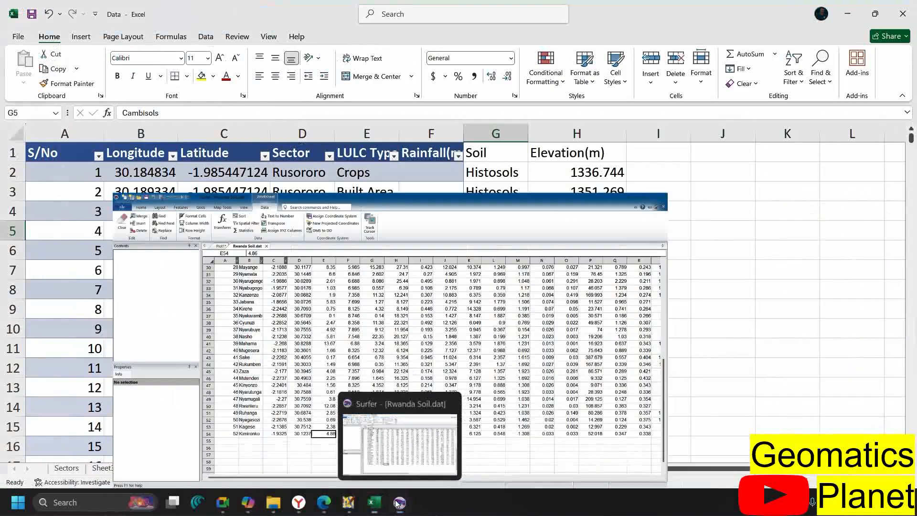
{"action": "left_click", "coordinate": [396, 501]}
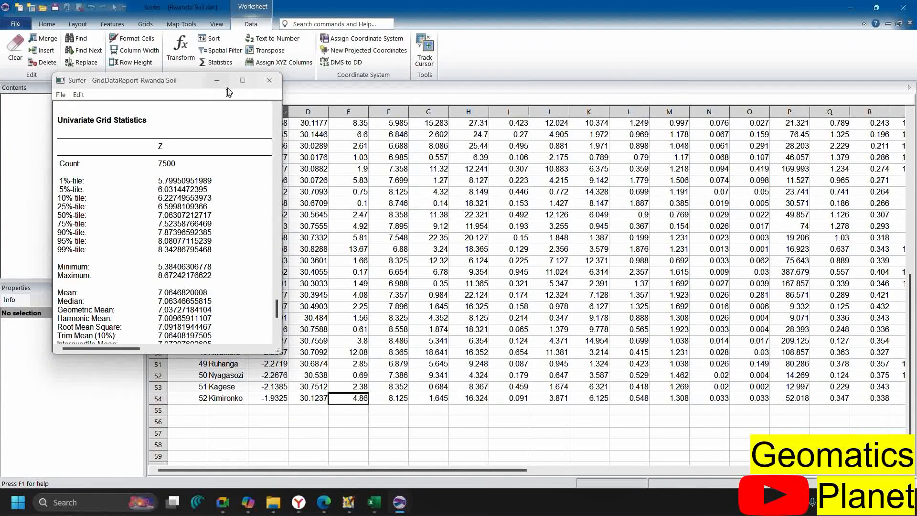
{"action": "left_click", "coordinate": [221, 105]}
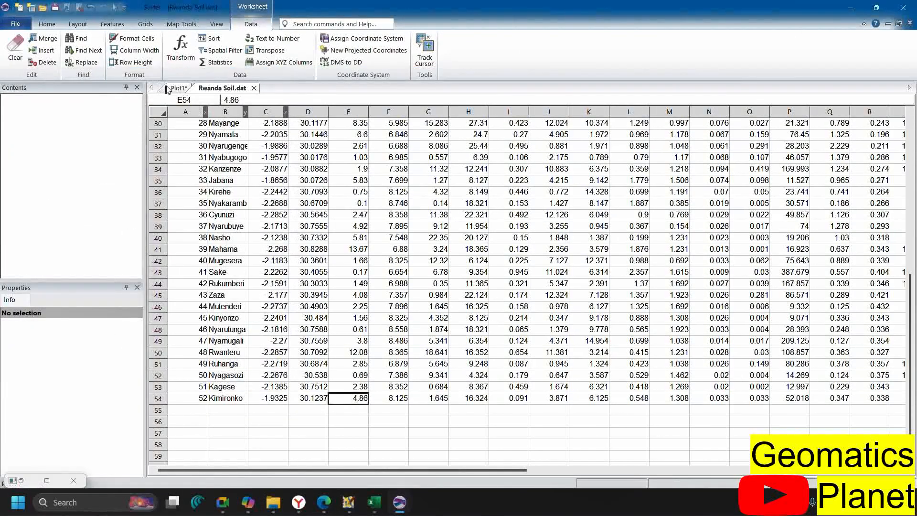
Return to the Plot1 document and create a shaded relief map from the Rwanda Soil grid in the Surfer folder
{"action": "left_click", "coordinate": [178, 87]}
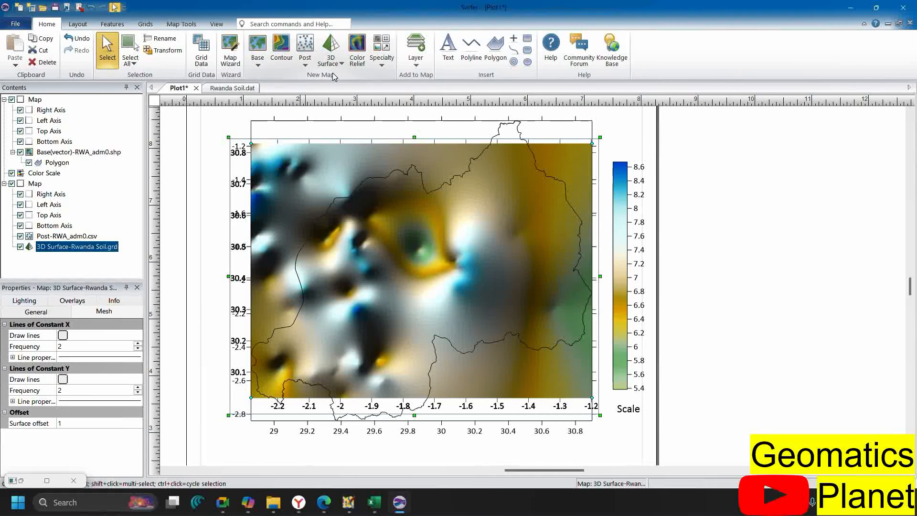
{"action": "left_click", "coordinate": [283, 56]}
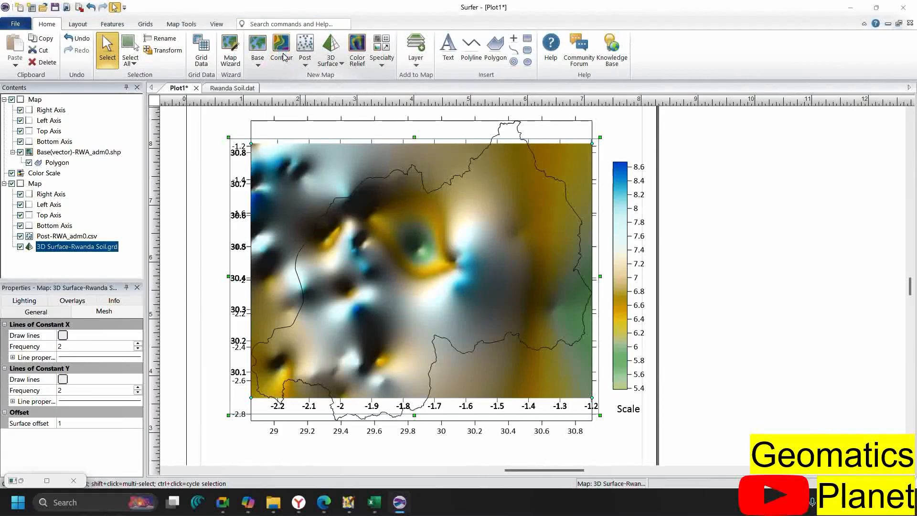
{"action": "left_click", "coordinate": [625, 100]}
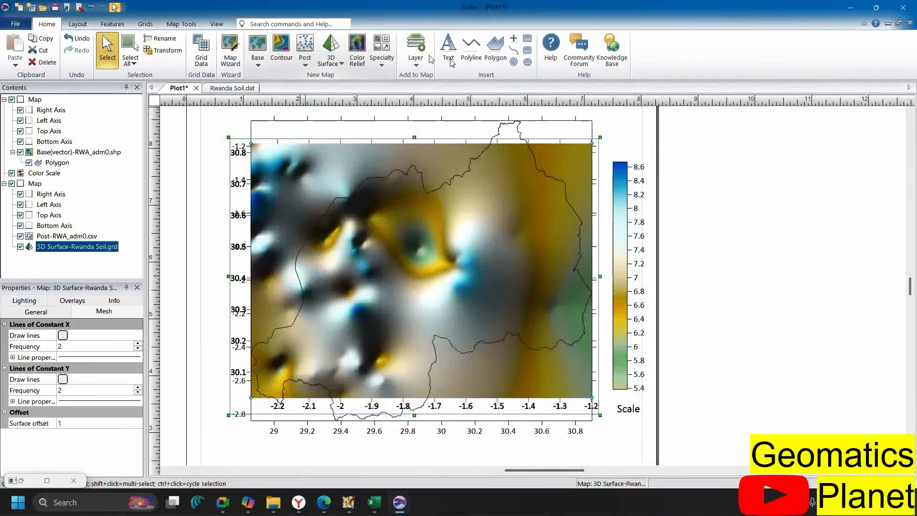
{"action": "left_click", "coordinate": [386, 65]}
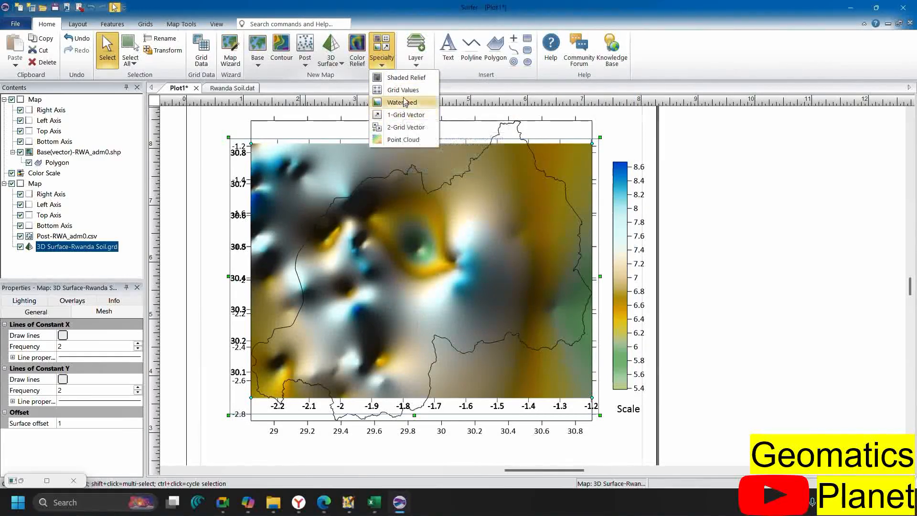
{"action": "left_click", "coordinate": [384, 91]}
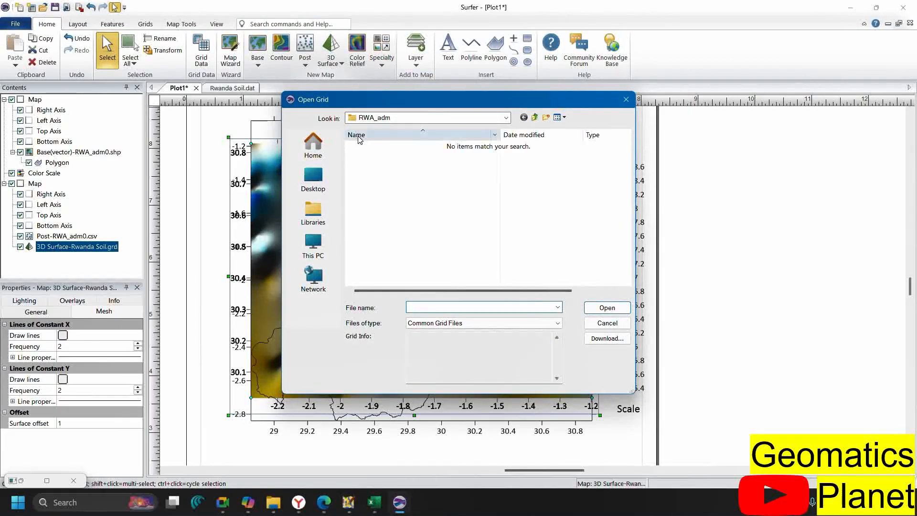
{"action": "left_click", "coordinate": [525, 117]}
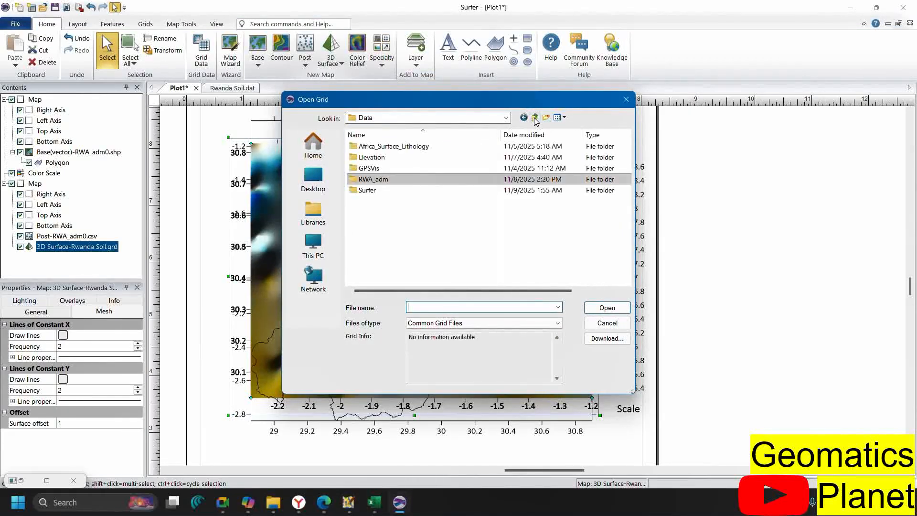
{"action": "double_click", "coordinate": [389, 190]}
{"action": "left_click", "coordinate": [406, 146]}
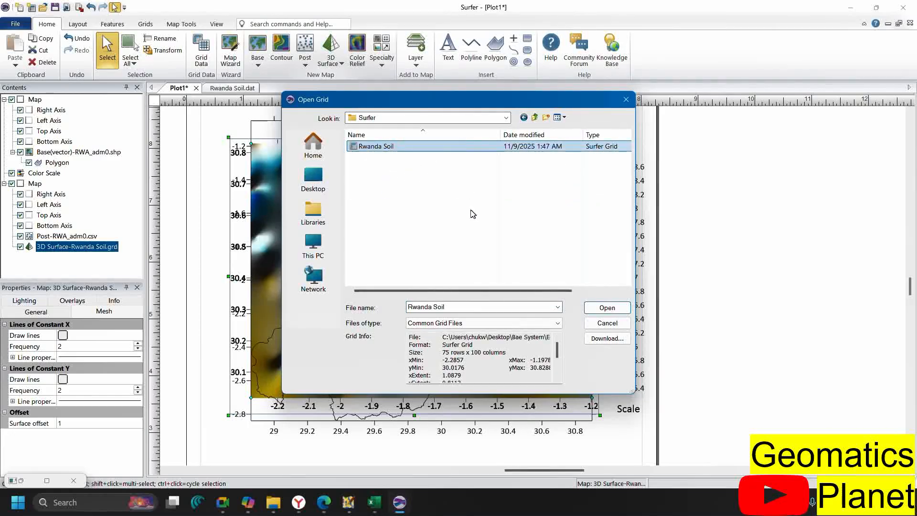
{"action": "left_click", "coordinate": [587, 306]}
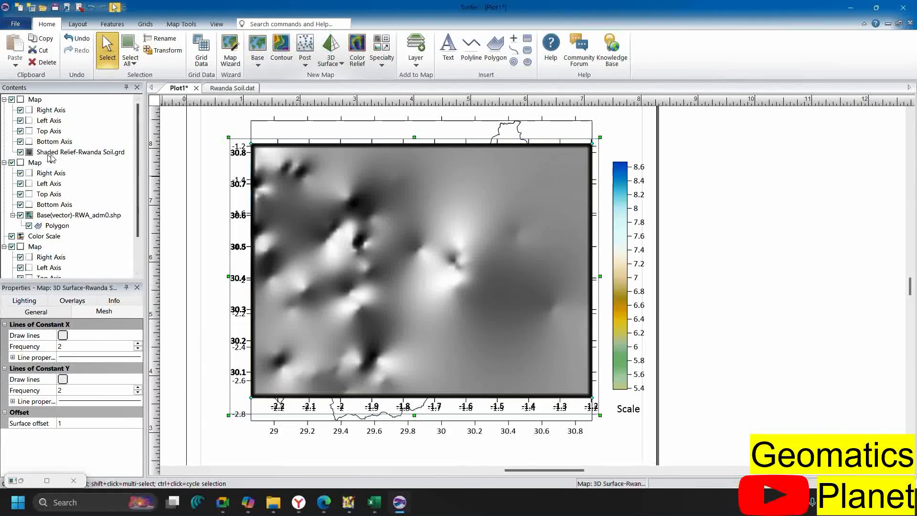
Toggle the shaded relief layer's visibility repeatedly to compare it with the 3D surface beneath, leaving it shown
{"action": "left_click", "coordinate": [20, 152]}
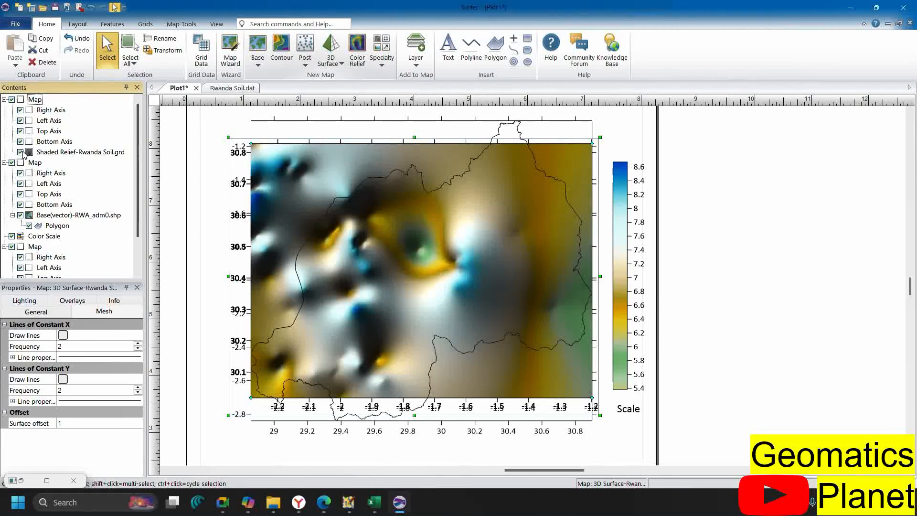
{"action": "left_click", "coordinate": [21, 152]}
{"action": "left_click", "coordinate": [20, 152]}
{"action": "left_click", "coordinate": [21, 152]}
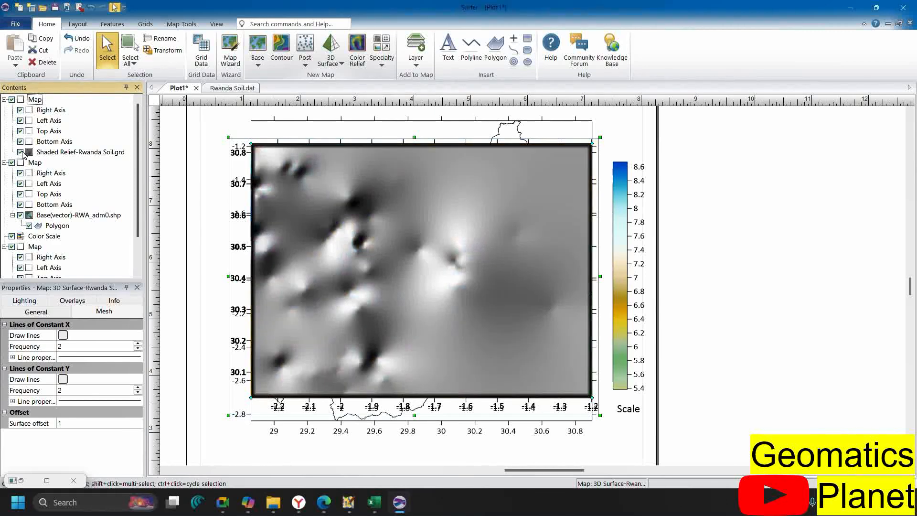
{"action": "left_click", "coordinate": [20, 152]}
{"action": "left_click", "coordinate": [21, 152]}
{"action": "left_click", "coordinate": [20, 152]}
{"action": "left_click", "coordinate": [21, 152]}
{"action": "left_click", "coordinate": [20, 152]}
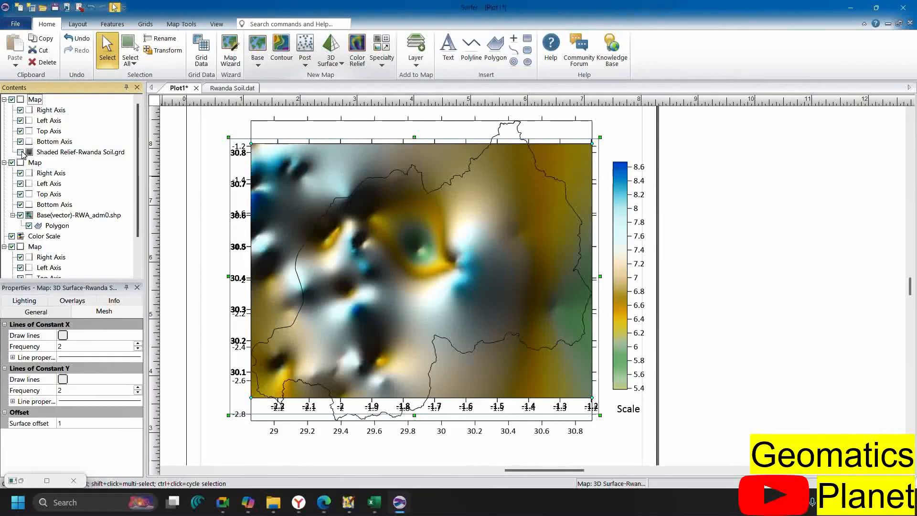
{"action": "left_click", "coordinate": [20, 152]}
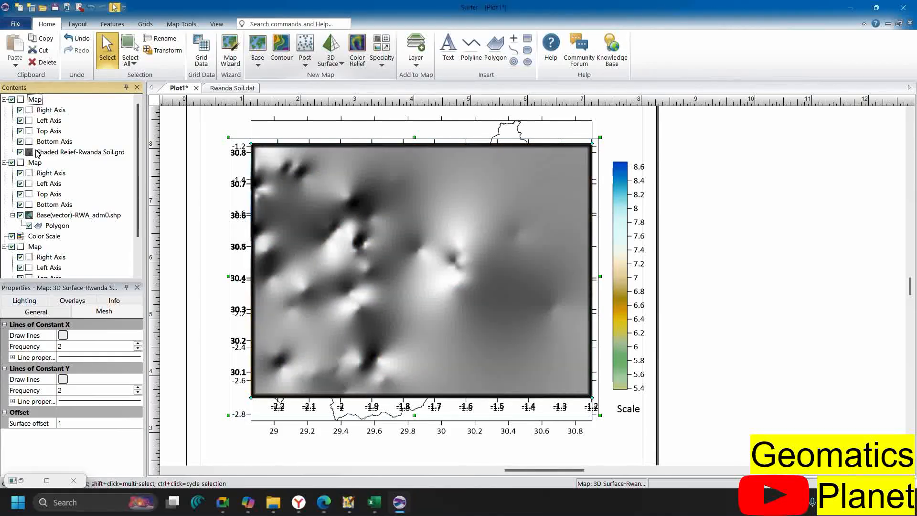
Try the Terrain and Geology color presets on the shaded relief layer
{"action": "left_click", "coordinate": [38, 152]}
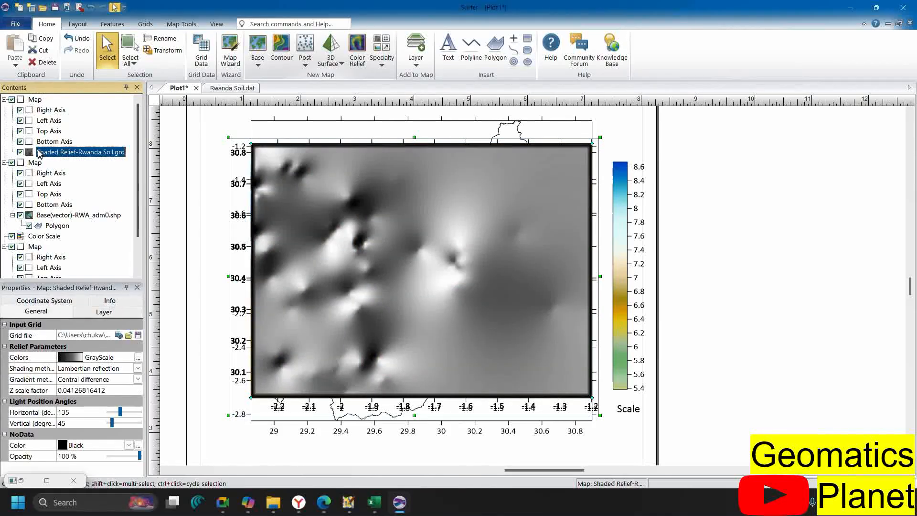
{"action": "left_click", "coordinate": [134, 359]}
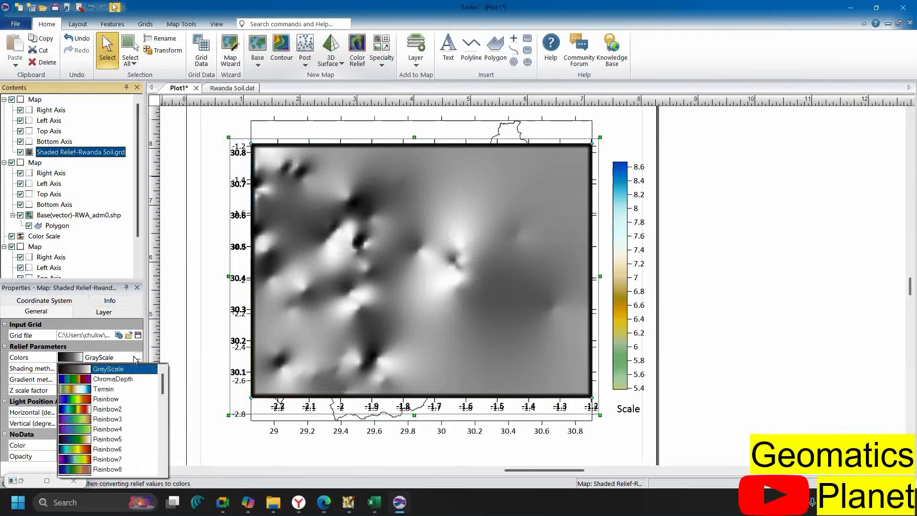
{"action": "left_click", "coordinate": [104, 390]}
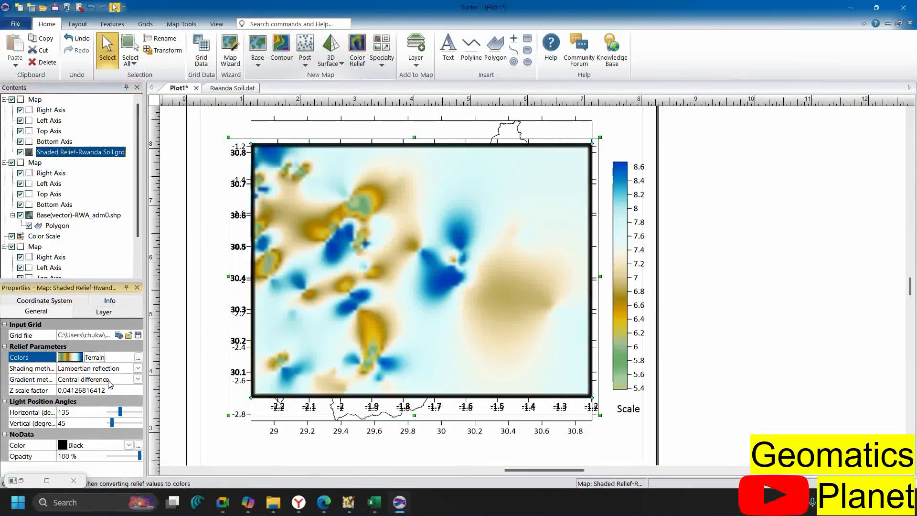
{"action": "left_click", "coordinate": [138, 357]}
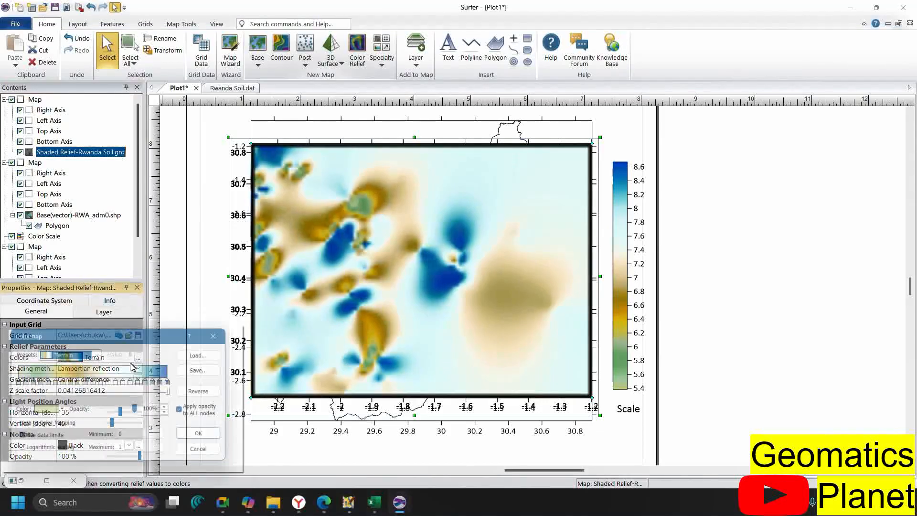
{"action": "left_click", "coordinate": [98, 353]}
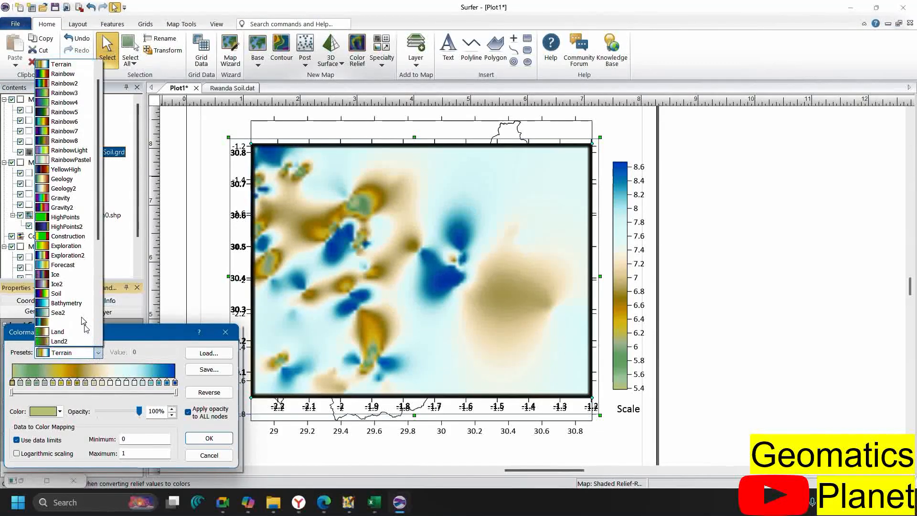
{"action": "left_click", "coordinate": [57, 179]}
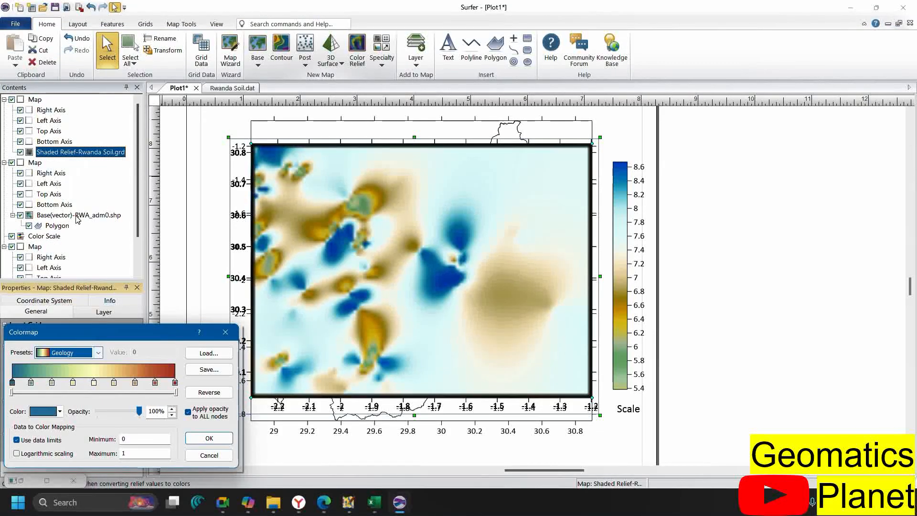
{"action": "left_click", "coordinate": [209, 438]}
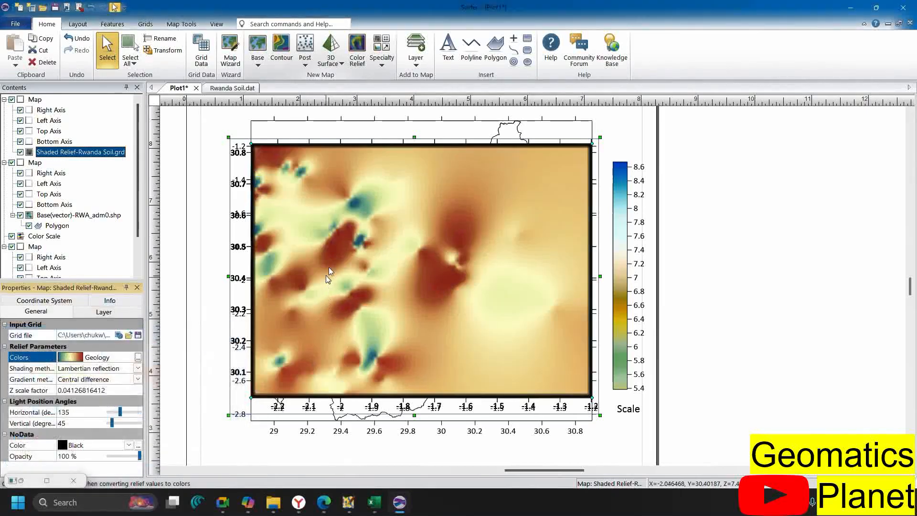
Try the Land2 and Rainbow7 colormaps on the shaded relief layer
{"action": "left_click", "coordinate": [101, 357]}
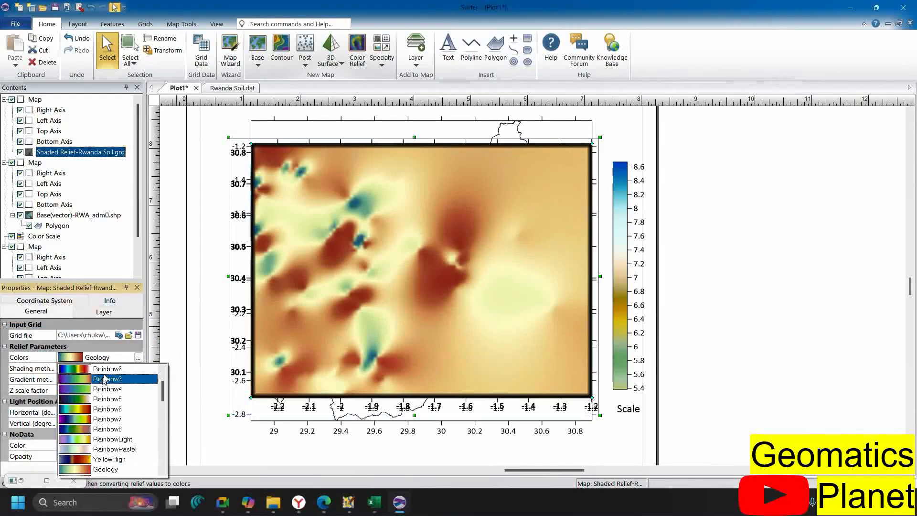
{"action": "scroll", "coordinate": [97, 404], "scroll_direction": "down", "scroll_amount": 5}
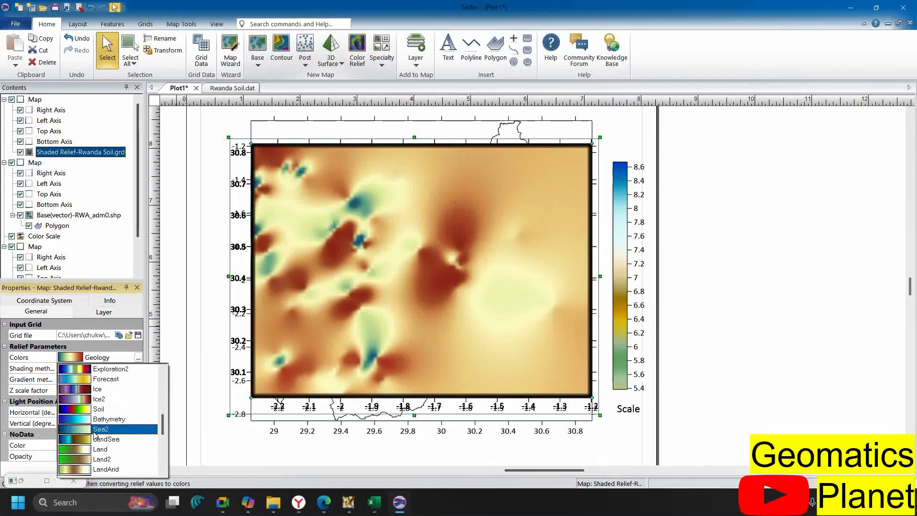
{"action": "left_click", "coordinate": [99, 460]}
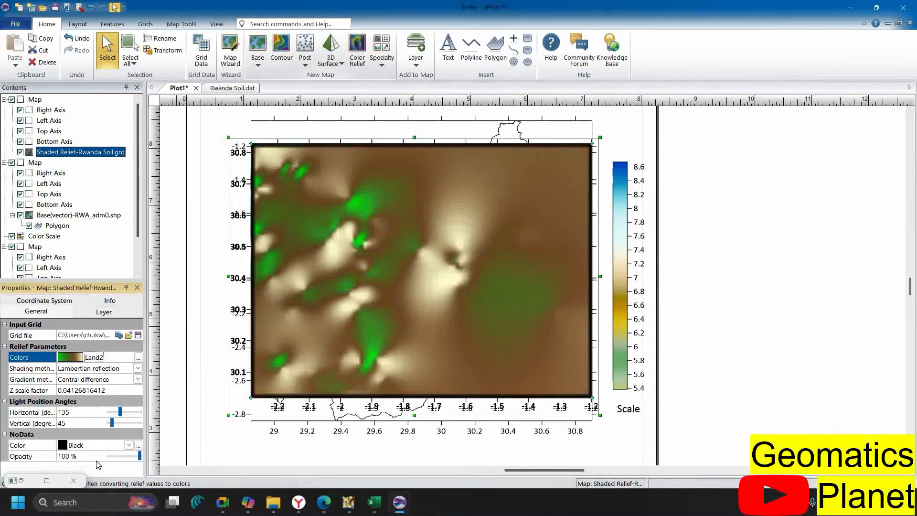
{"action": "left_click", "coordinate": [94, 360]}
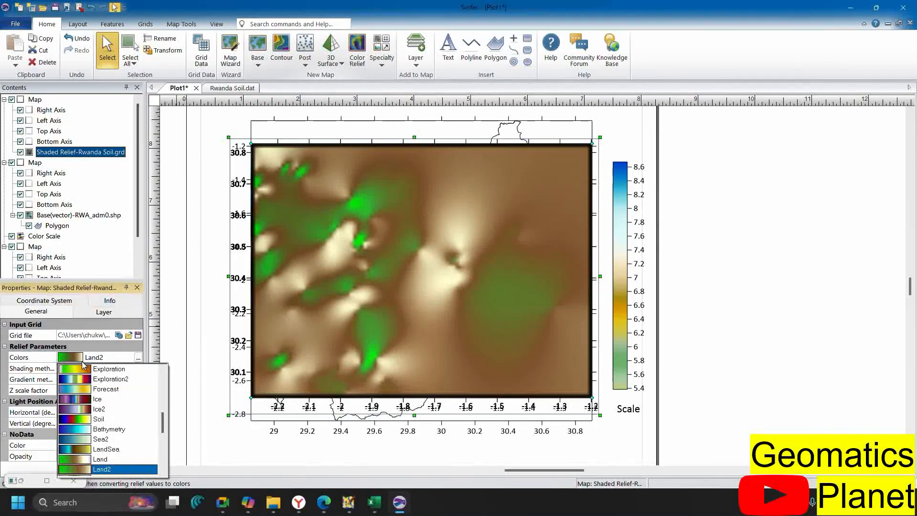
{"action": "scroll", "coordinate": [77, 377], "scroll_direction": "up", "scroll_amount": 5}
{"action": "left_click", "coordinate": [76, 369]}
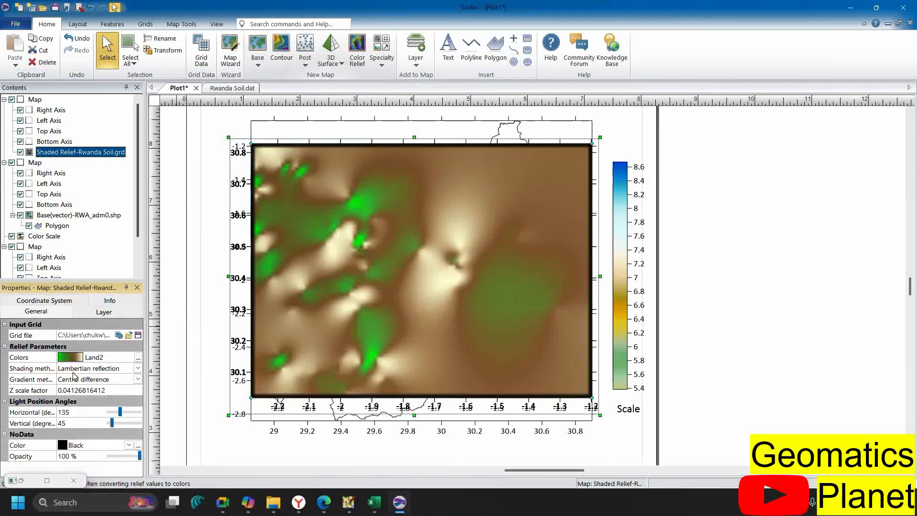
Set the shaded relief layer's colors to the Rainbow3 colormap
{"action": "left_click", "coordinate": [81, 359]}
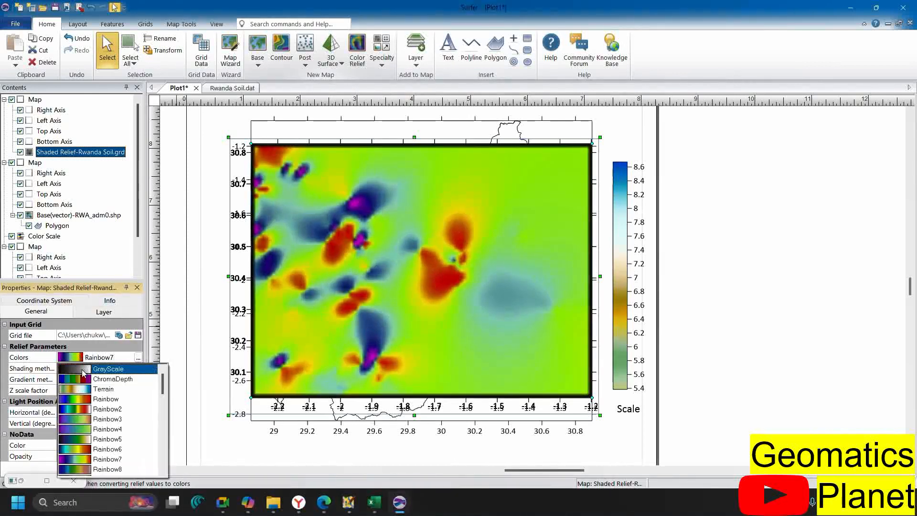
{"action": "scroll", "coordinate": [61, 383], "scroll_direction": "up", "scroll_amount": 3}
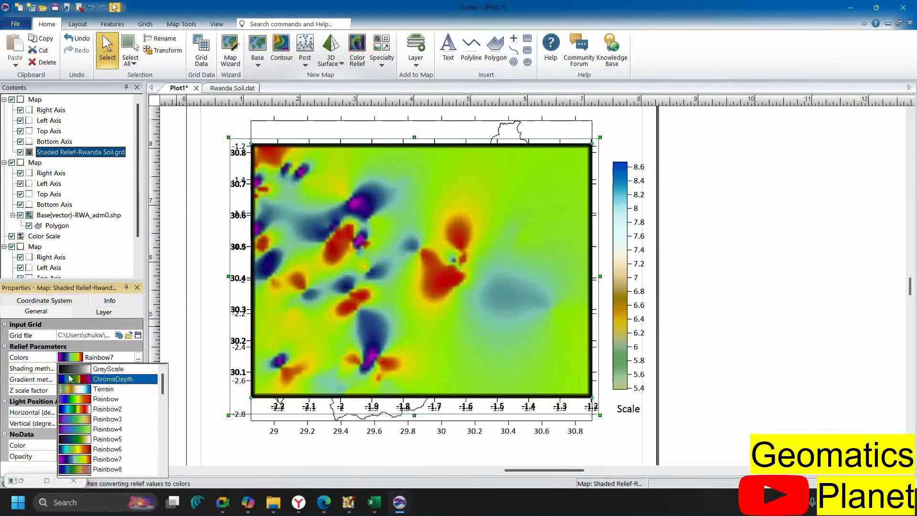
{"action": "left_click", "coordinate": [78, 420]}
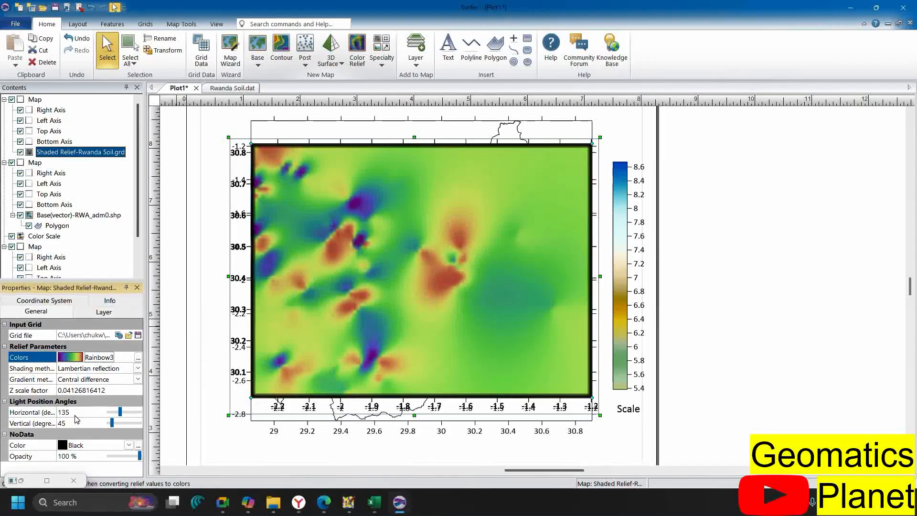
Try the Simple and Peucker's approximation shading methods on the shaded relief layer
{"action": "left_click", "coordinate": [137, 369]}
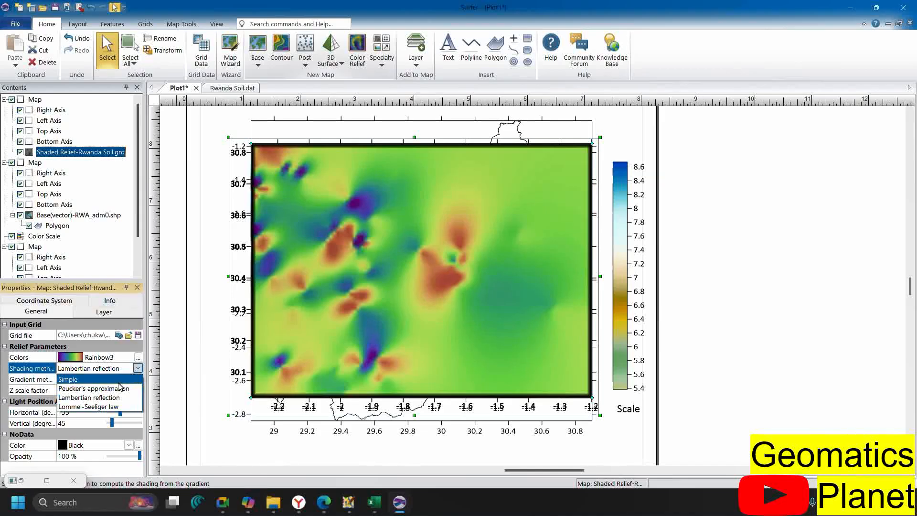
{"action": "left_click", "coordinate": [124, 380]}
{"action": "left_click", "coordinate": [137, 369]}
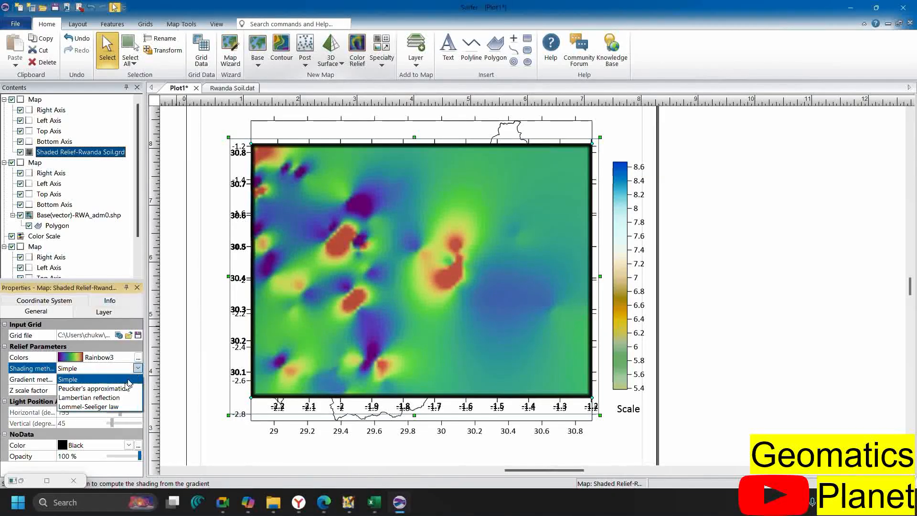
{"action": "left_click", "coordinate": [120, 390]}
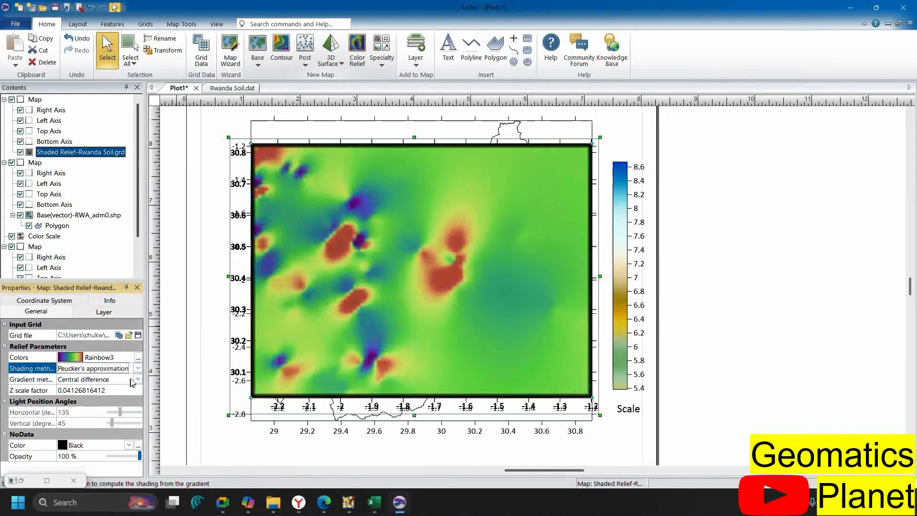
Set the shaded relief's shading method to Lommel-Seeliger law and its gradient method to Midpoint difference
{"action": "left_click", "coordinate": [137, 368]}
{"action": "left_click", "coordinate": [115, 407]}
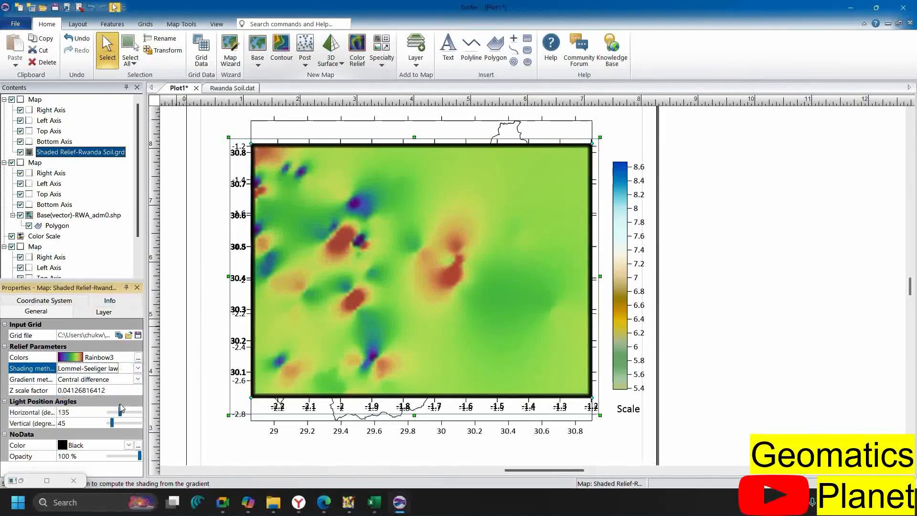
{"action": "left_click", "coordinate": [130, 381]}
{"action": "left_click", "coordinate": [118, 398]}
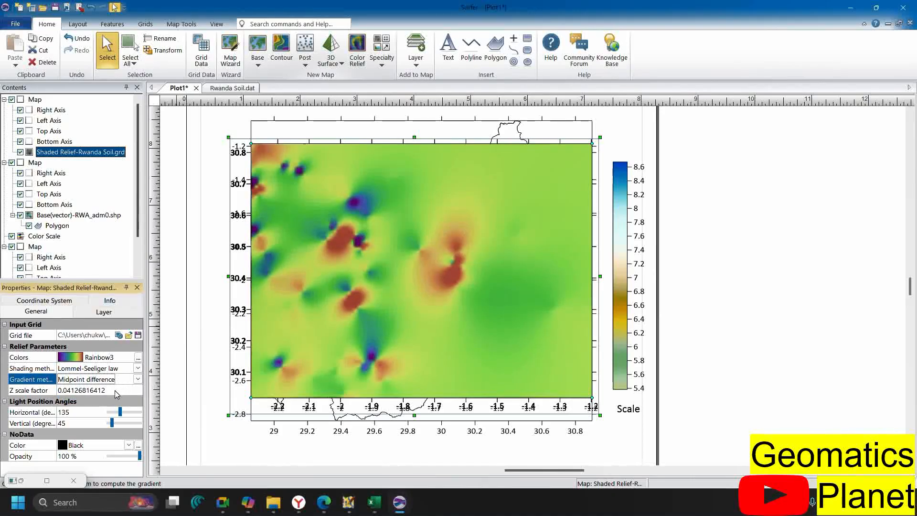
{"action": "left_click", "coordinate": [115, 391]}
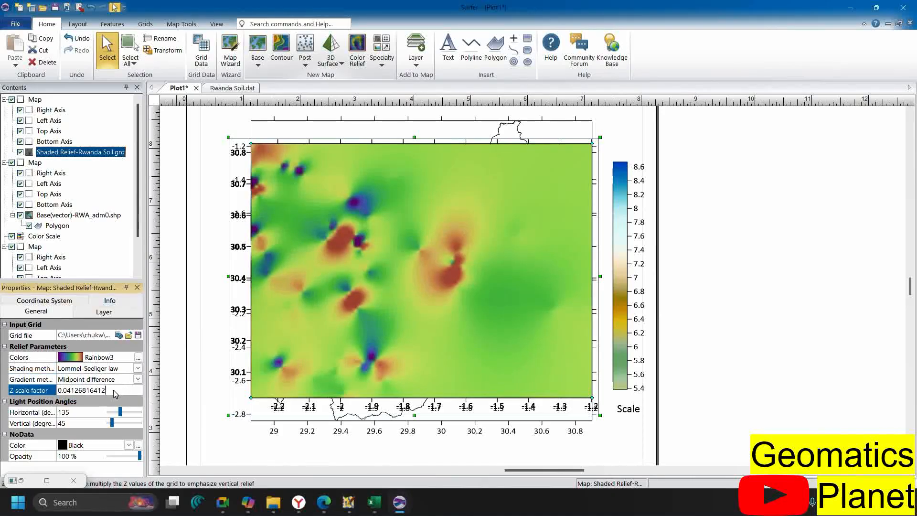
Set the shaded relief layer's colors to the ChromaDepth colormap
{"action": "left_click", "coordinate": [124, 362]}
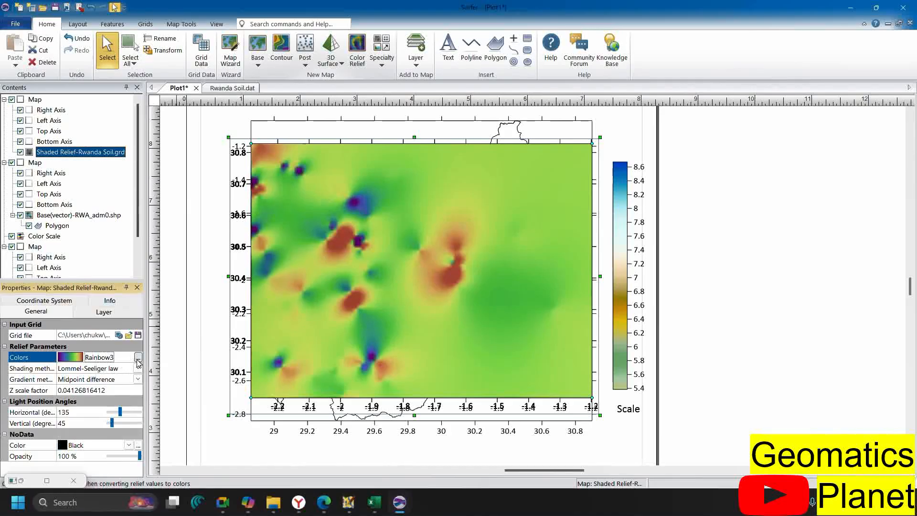
{"action": "left_click", "coordinate": [139, 357]}
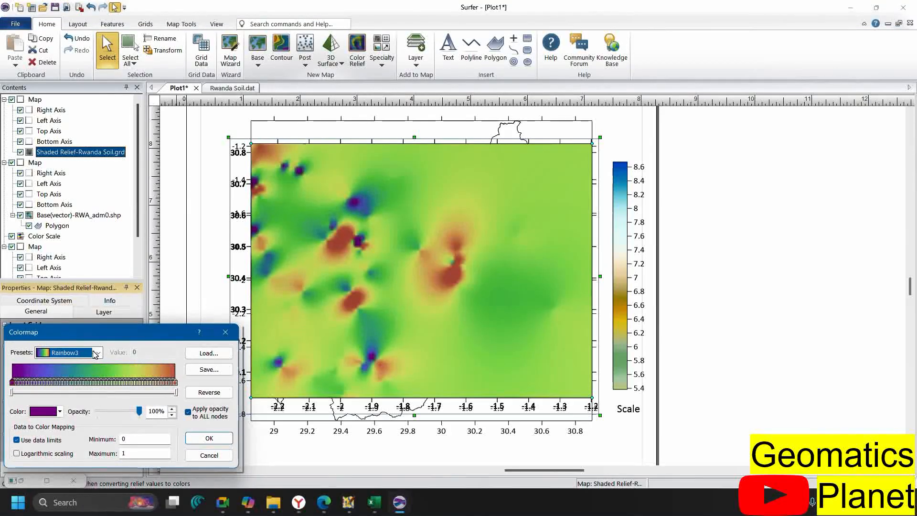
{"action": "left_click", "coordinate": [95, 352]}
{"action": "scroll", "coordinate": [60, 138], "scroll_direction": "up", "scroll_amount": 2}
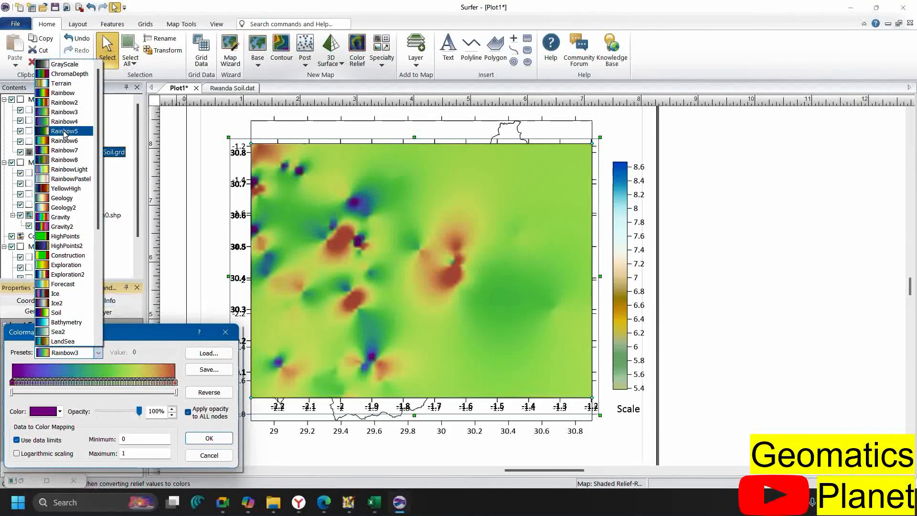
{"action": "left_click", "coordinate": [55, 74]}
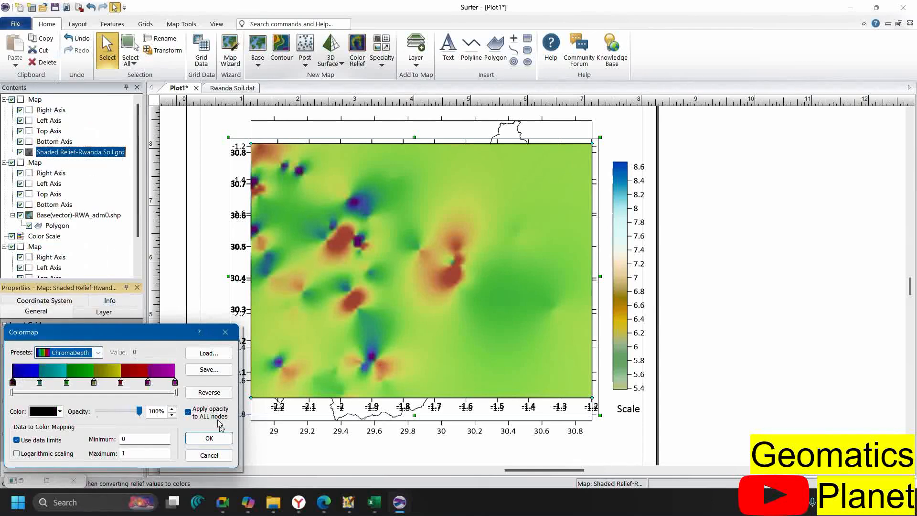
{"action": "left_click", "coordinate": [209, 439]}
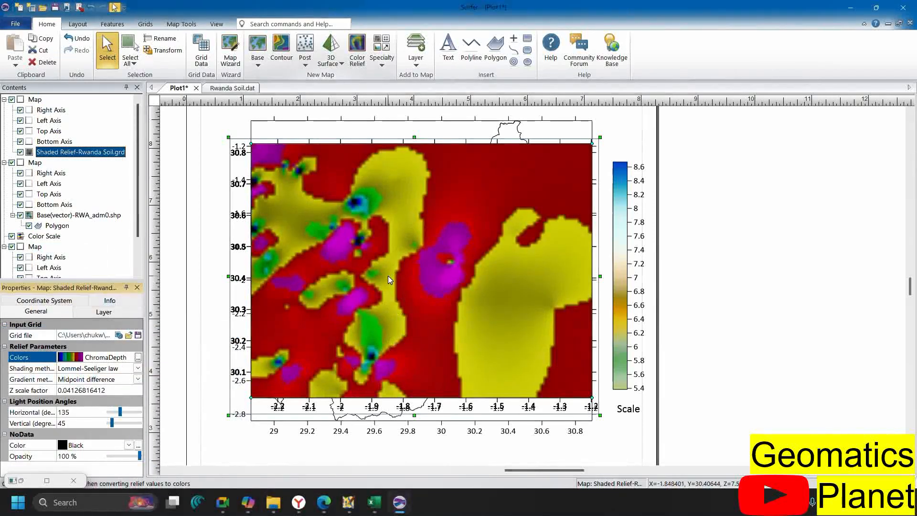
Try Peucker's approximation shading on the shaded relief, settling on Lambertian reflection shading with the Central difference gradient method
{"action": "left_click", "coordinate": [137, 368]}
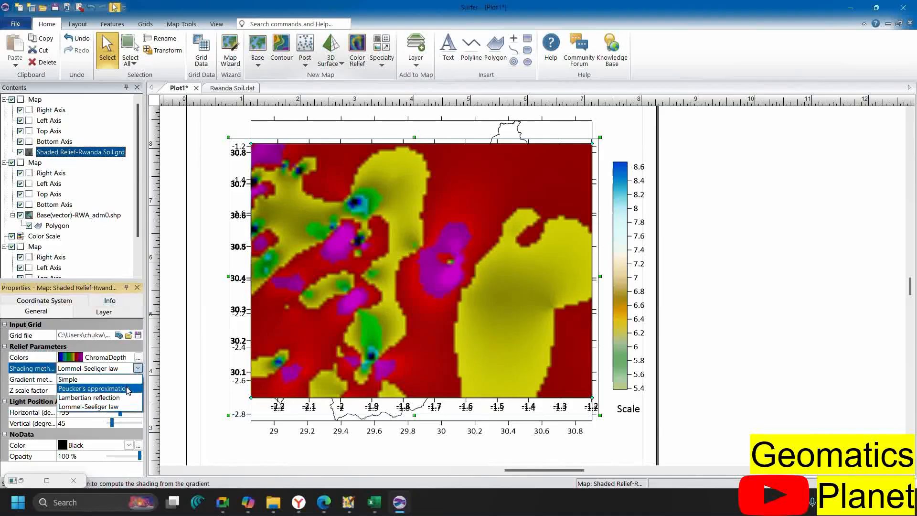
{"action": "left_click", "coordinate": [128, 389]}
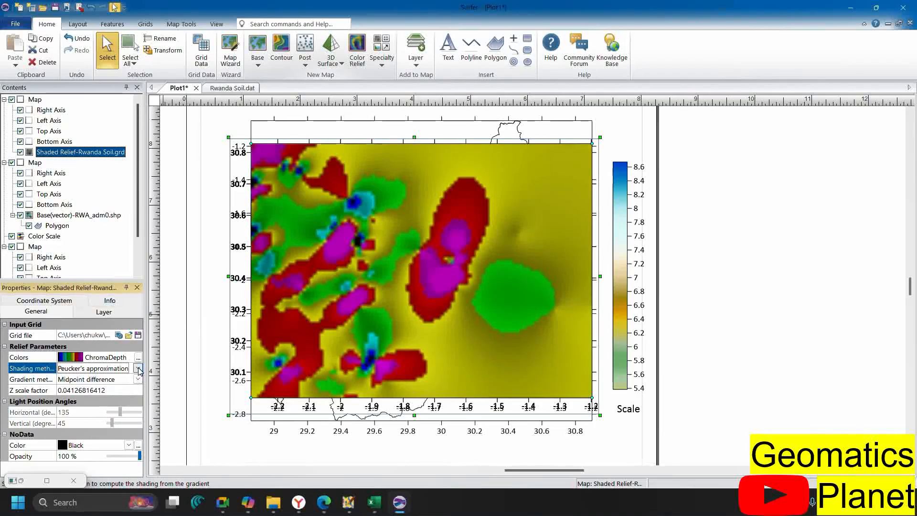
{"action": "left_click", "coordinate": [139, 368]}
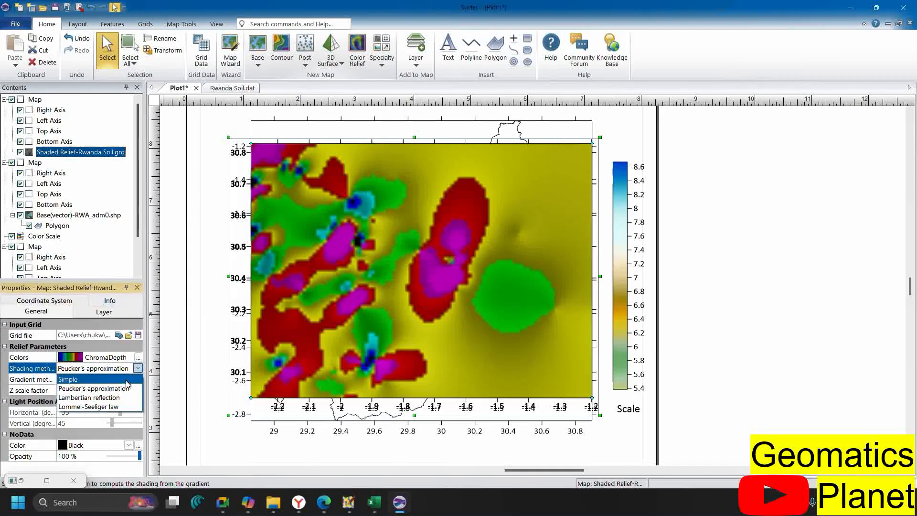
{"action": "left_click", "coordinate": [117, 398]}
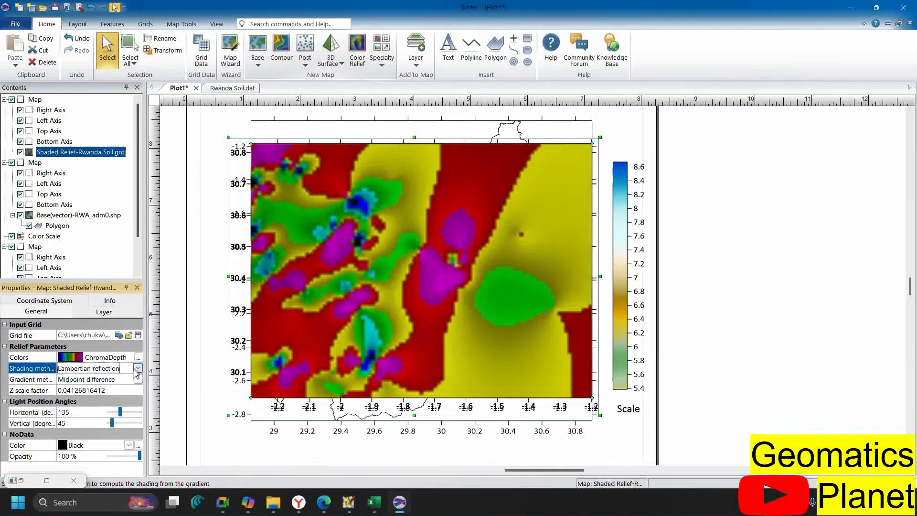
{"action": "left_click", "coordinate": [137, 379]}
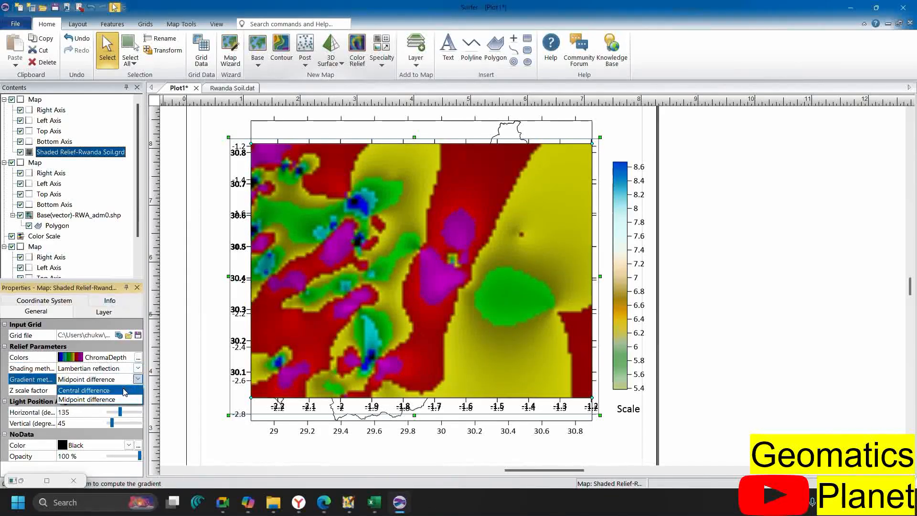
{"action": "left_click", "coordinate": [132, 391]}
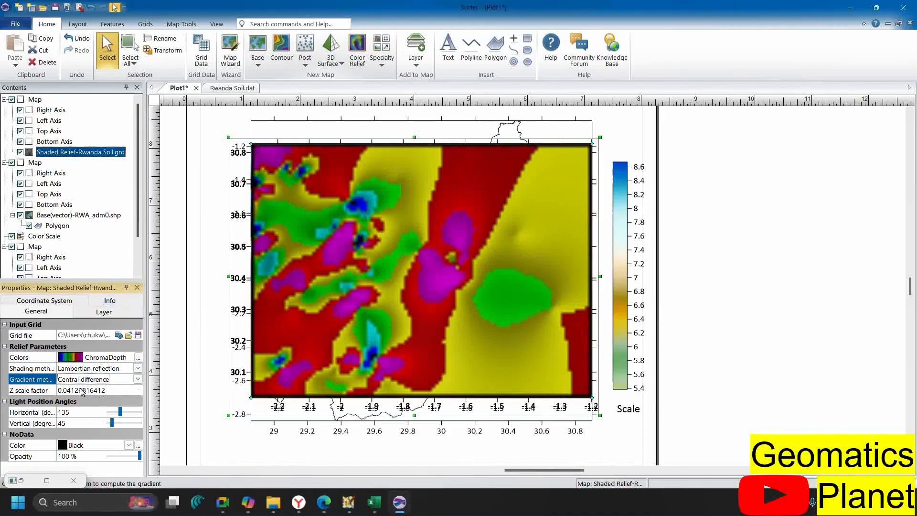
Reverse the color order of the shaded relief's ChromaDepth colormap
{"action": "left_click", "coordinate": [138, 358]}
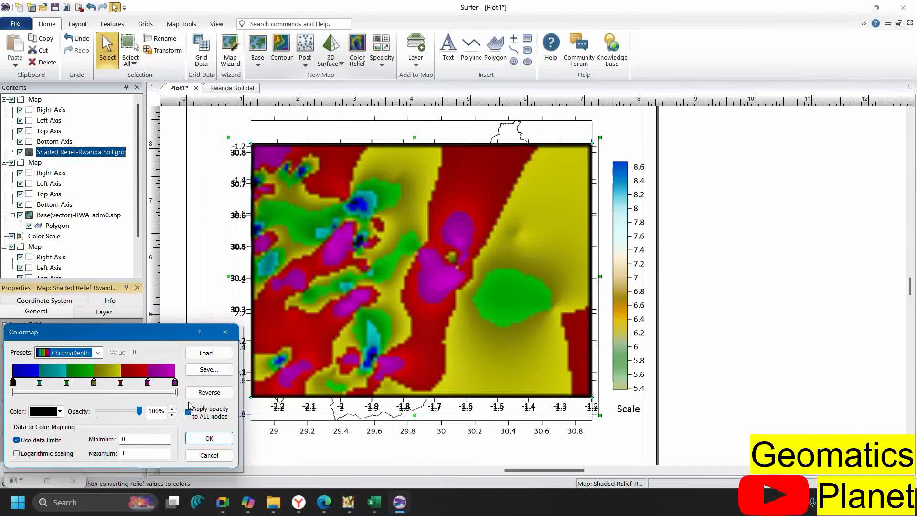
{"action": "left_click", "coordinate": [206, 393]}
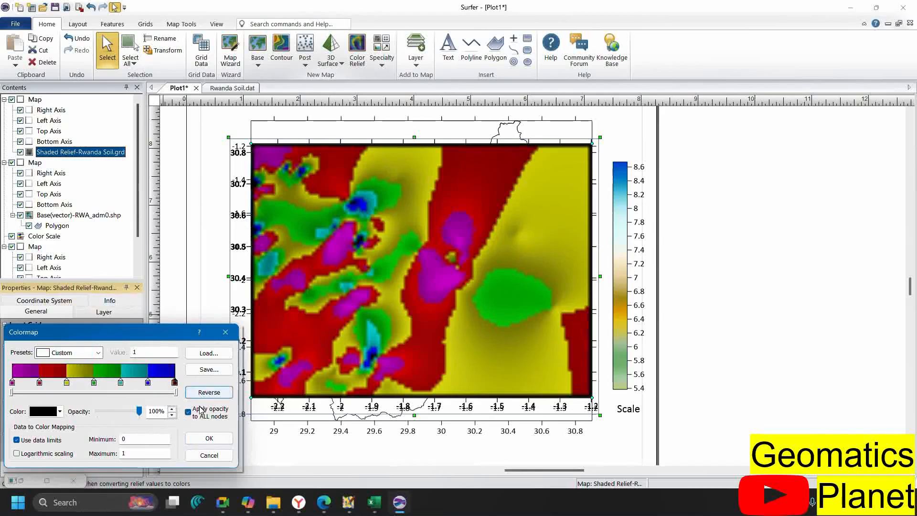
{"action": "left_click", "coordinate": [201, 439]}
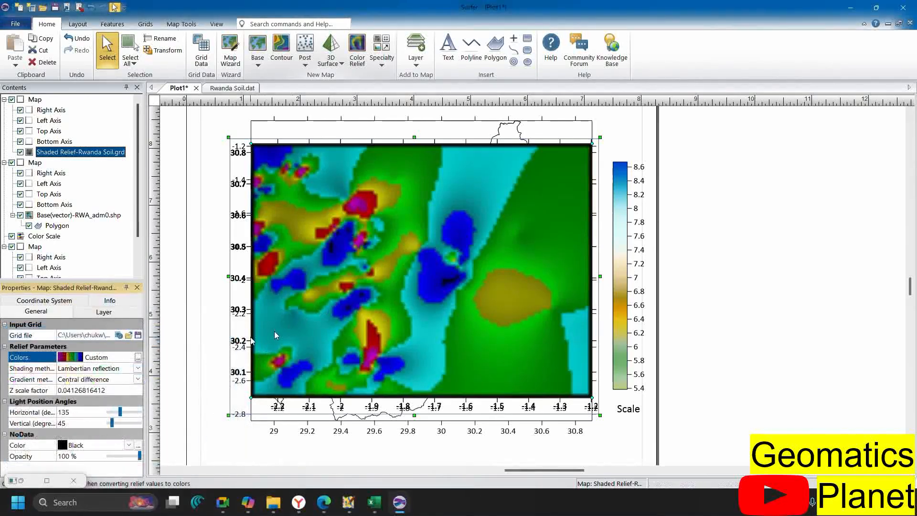
Try to apply logarithmic scaling to the shaded relief's custom colormap
{"action": "left_click", "coordinate": [138, 357]}
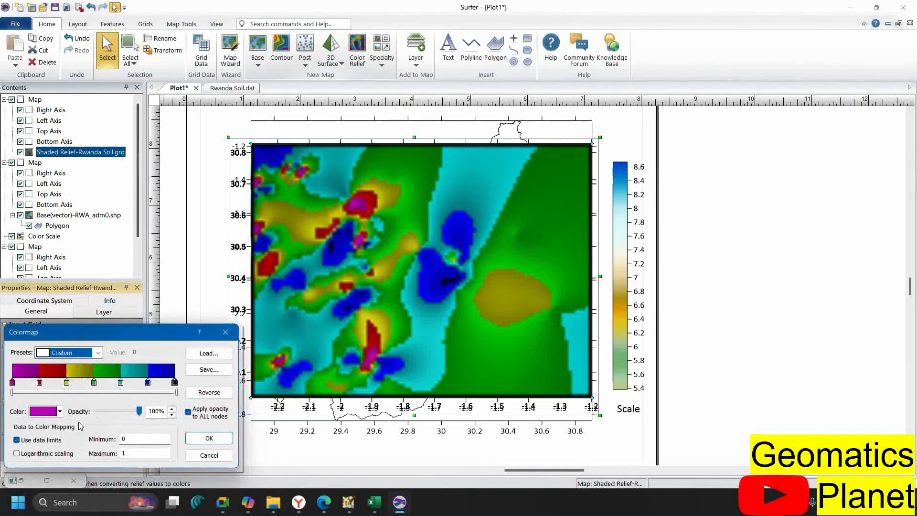
{"action": "left_click", "coordinate": [63, 414]}
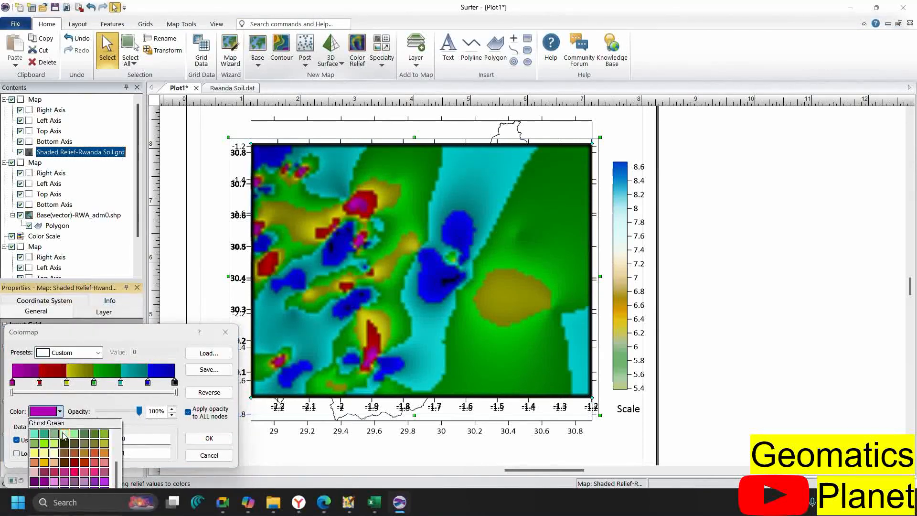
{"action": "left_click", "coordinate": [143, 424]}
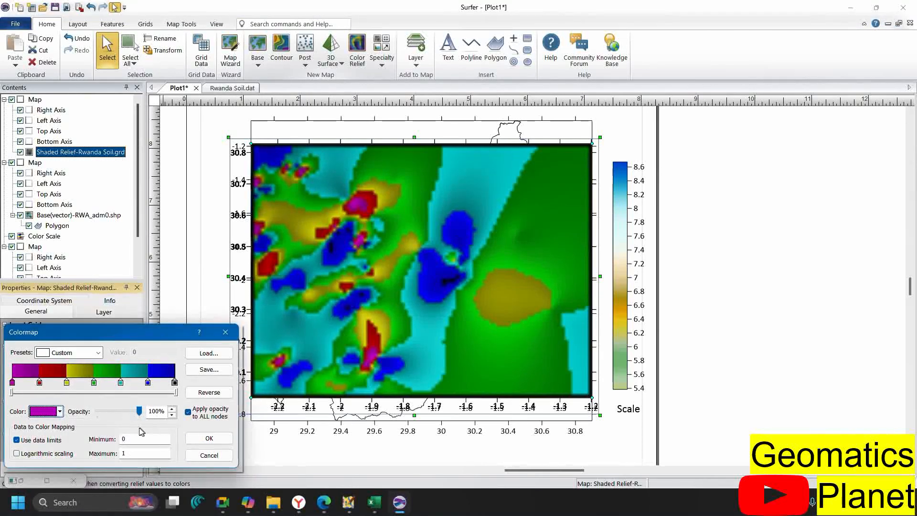
{"action": "left_click", "coordinate": [32, 454]}
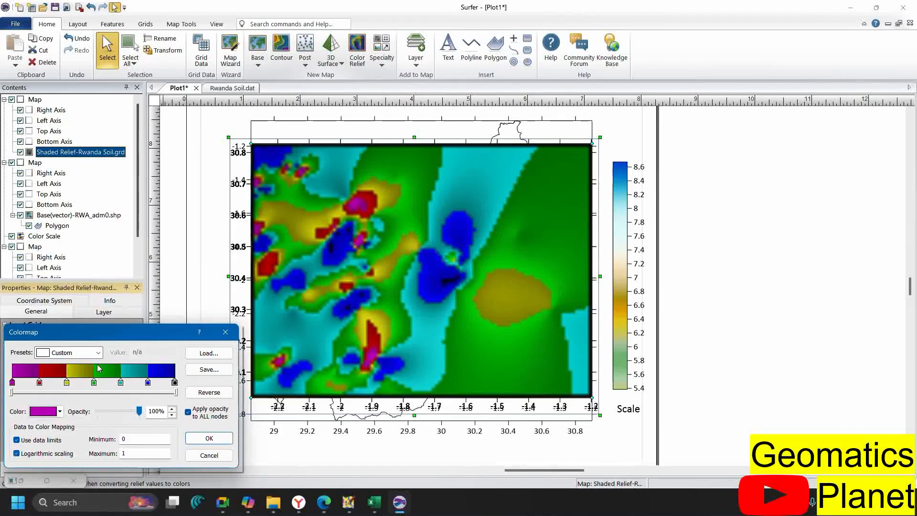
{"action": "left_click", "coordinate": [209, 438]}
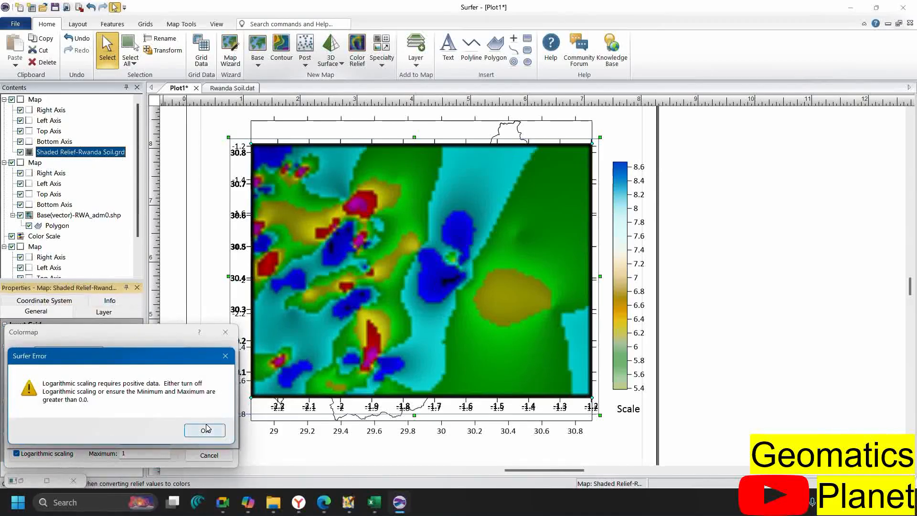
{"action": "left_click", "coordinate": [205, 431]}
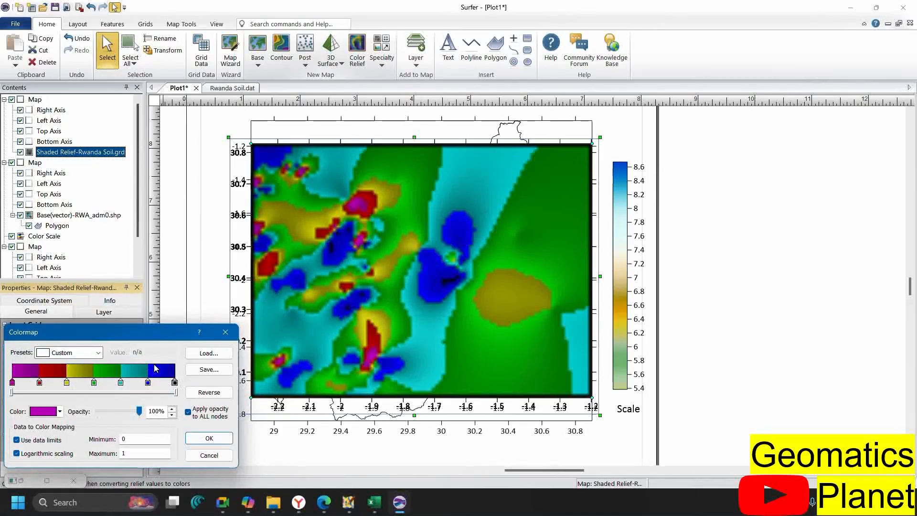
Try to apply the Geology colormap with logarithmic scaling to the shaded relief, and cancel the colormap changes
{"action": "left_click", "coordinate": [98, 352]}
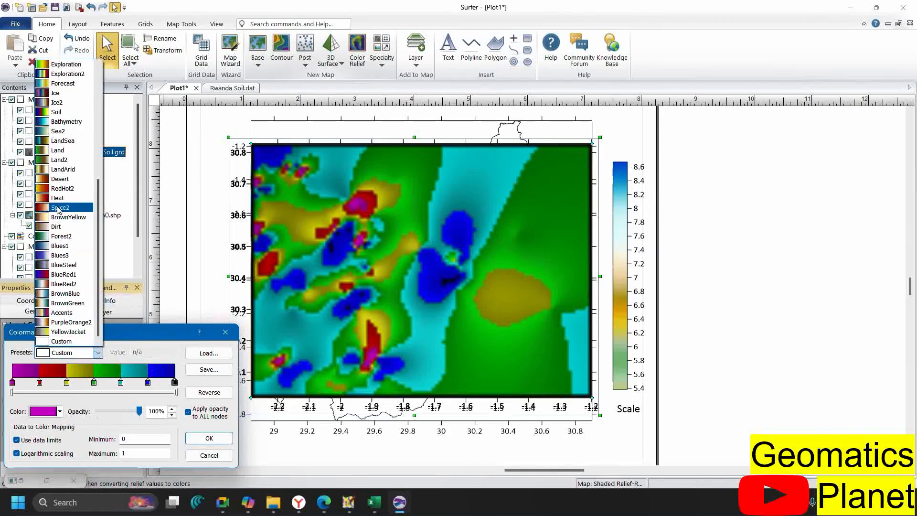
{"action": "scroll", "coordinate": [54, 172], "scroll_direction": "up", "scroll_amount": 1}
{"action": "scroll", "coordinate": [53, 172], "scroll_direction": "up", "scroll_amount": 4}
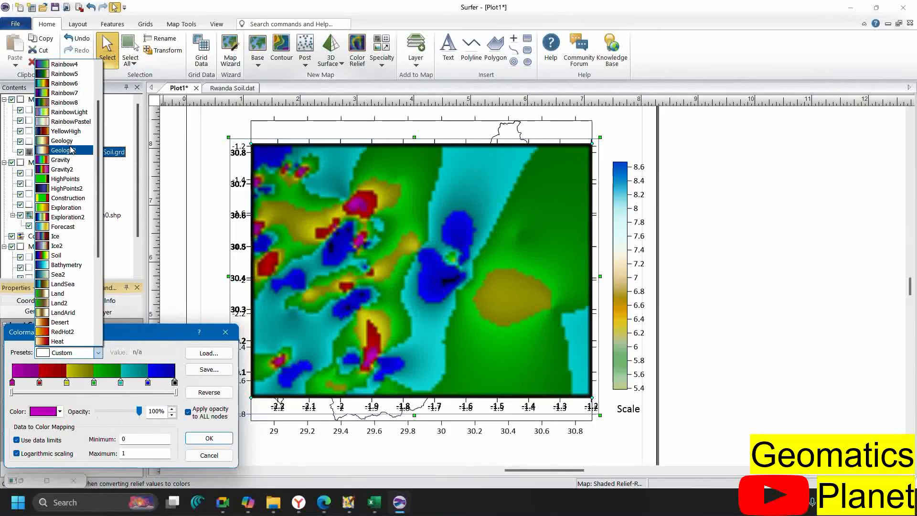
{"action": "left_click", "coordinate": [69, 141]}
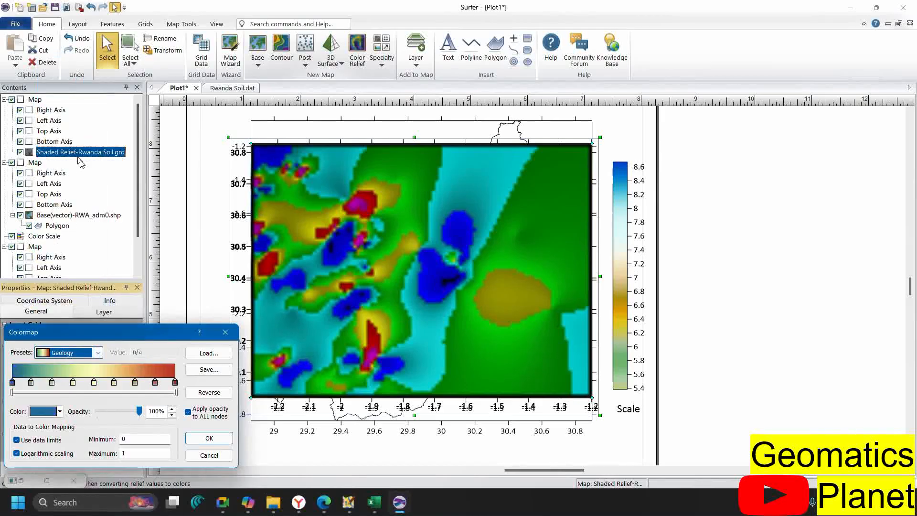
{"action": "left_click", "coordinate": [210, 437]}
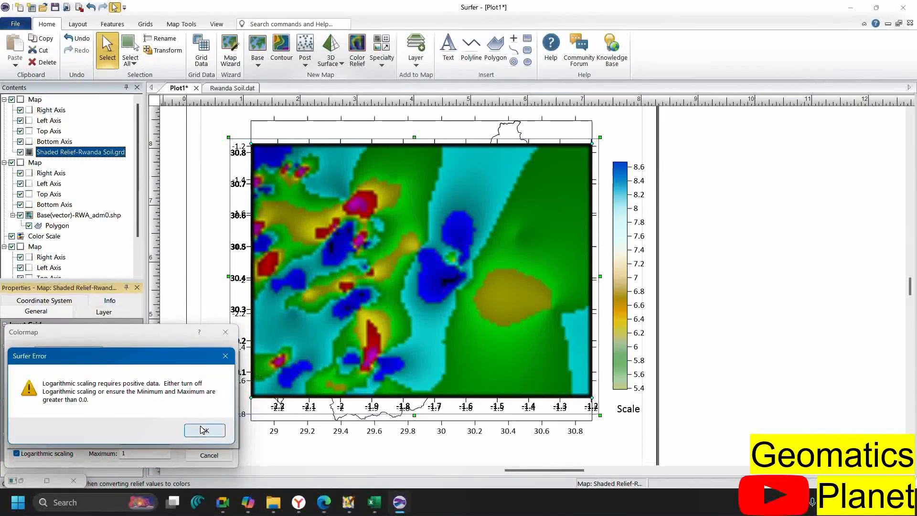
{"action": "left_click", "coordinate": [204, 430]}
{"action": "left_click", "coordinate": [209, 456]}
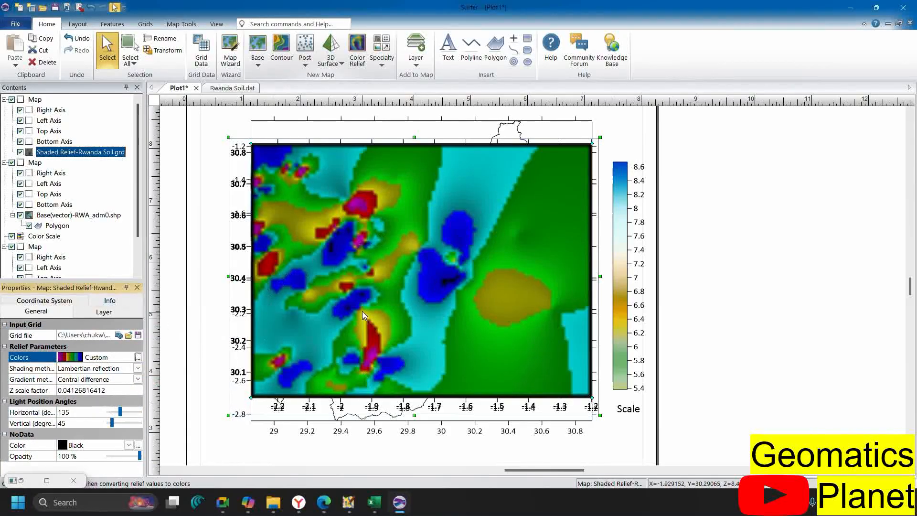
Examine the shaded relief layer's general, layer opacity, coordinate system and attribute information properties
{"action": "left_click", "coordinate": [351, 272]}
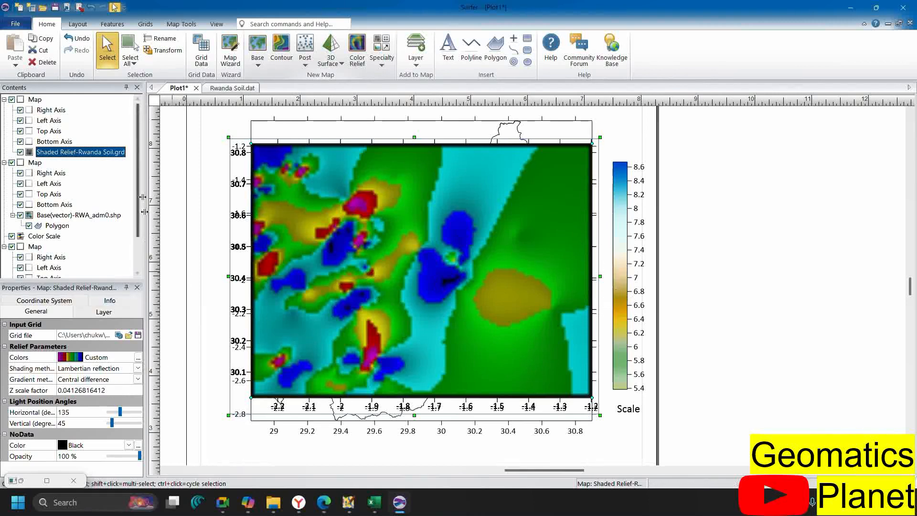
{"action": "left_click", "coordinate": [88, 153]}
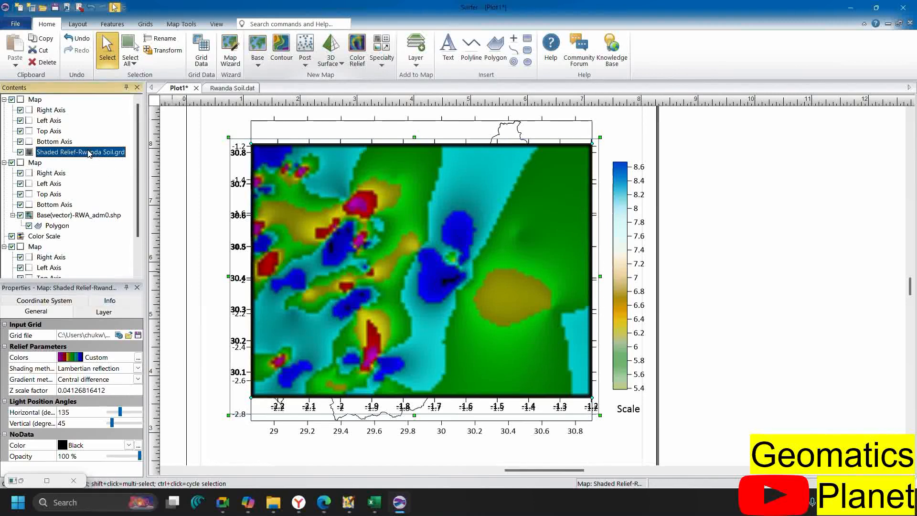
{"action": "left_click", "coordinate": [99, 313]}
{"action": "left_click", "coordinate": [55, 312]}
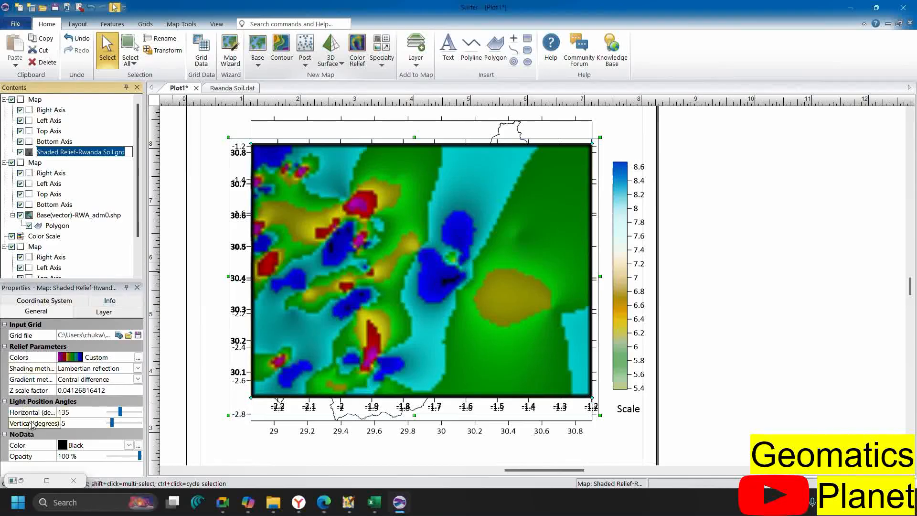
{"action": "left_click", "coordinate": [110, 300]}
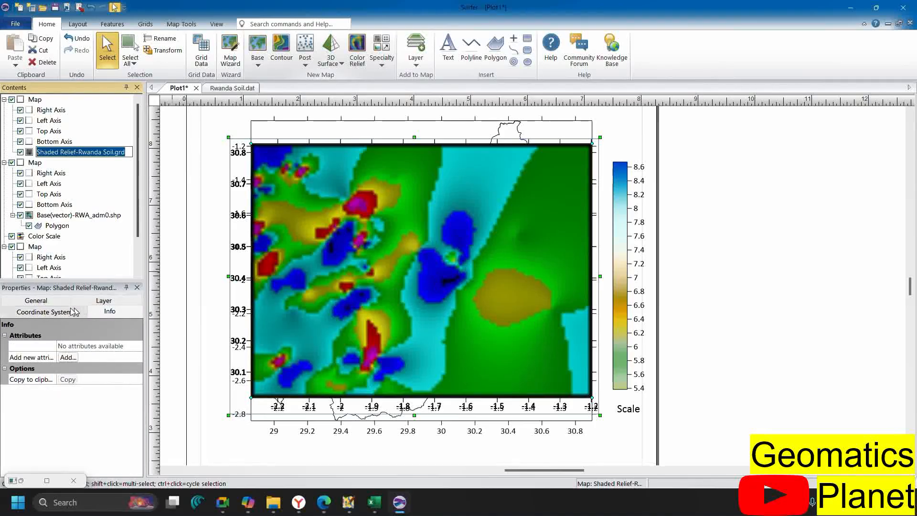
{"action": "left_click", "coordinate": [47, 303]}
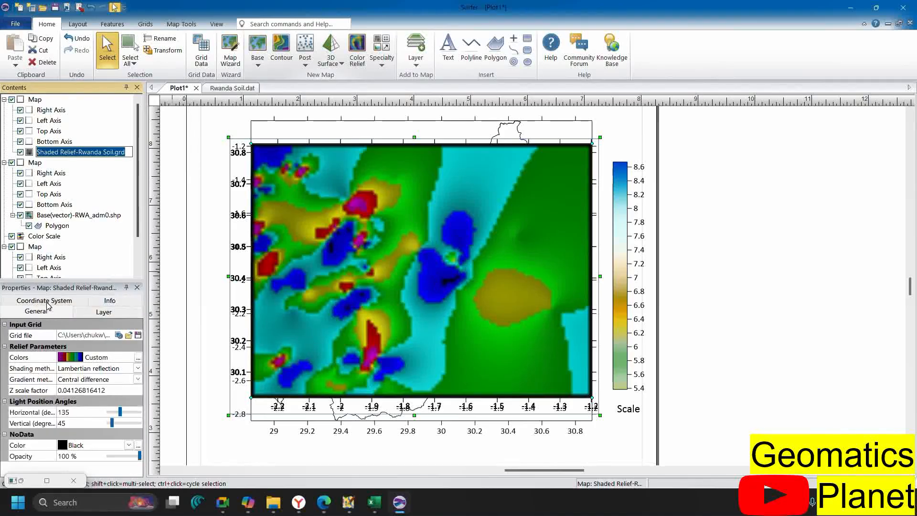
{"action": "left_click", "coordinate": [57, 300]}
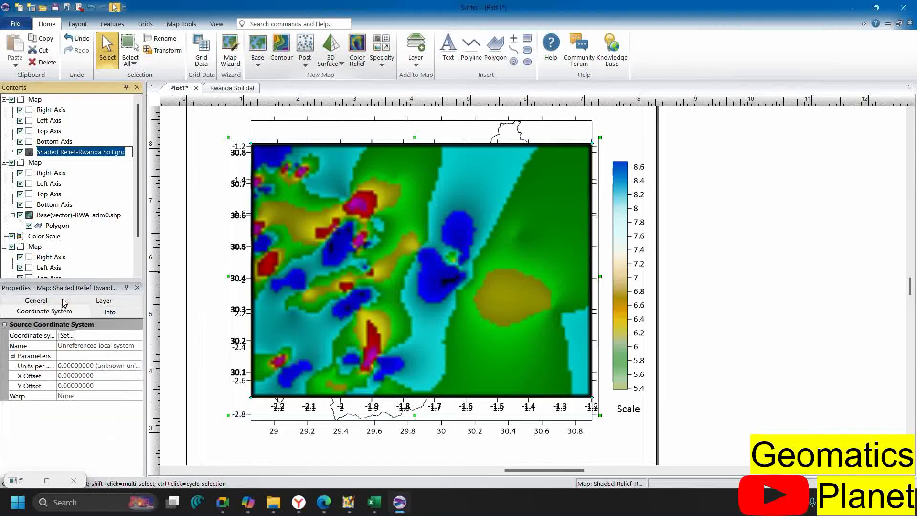
{"action": "left_click", "coordinate": [105, 313]}
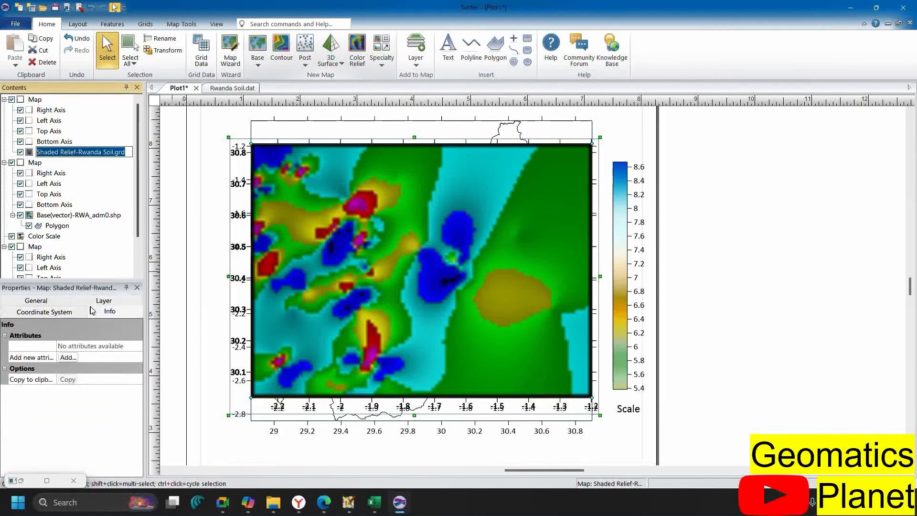
{"action": "left_click", "coordinate": [95, 301]}
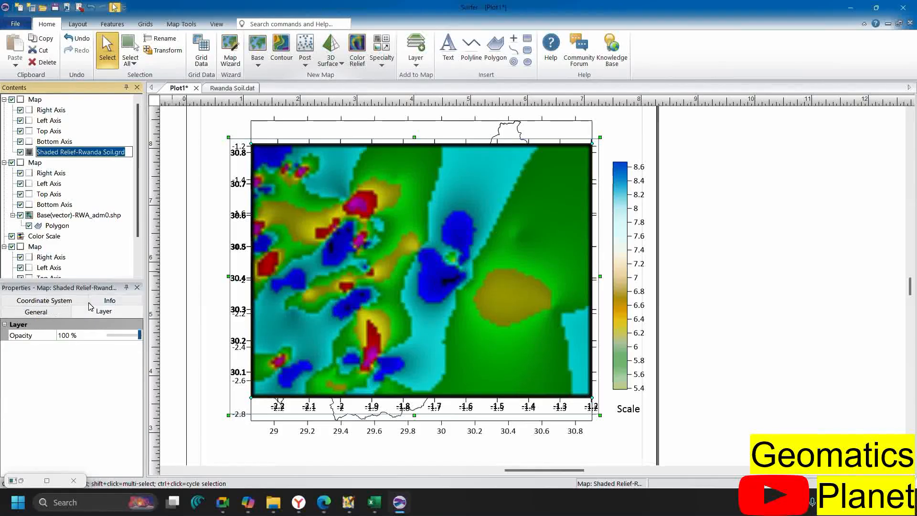
{"action": "left_click", "coordinate": [56, 313]}
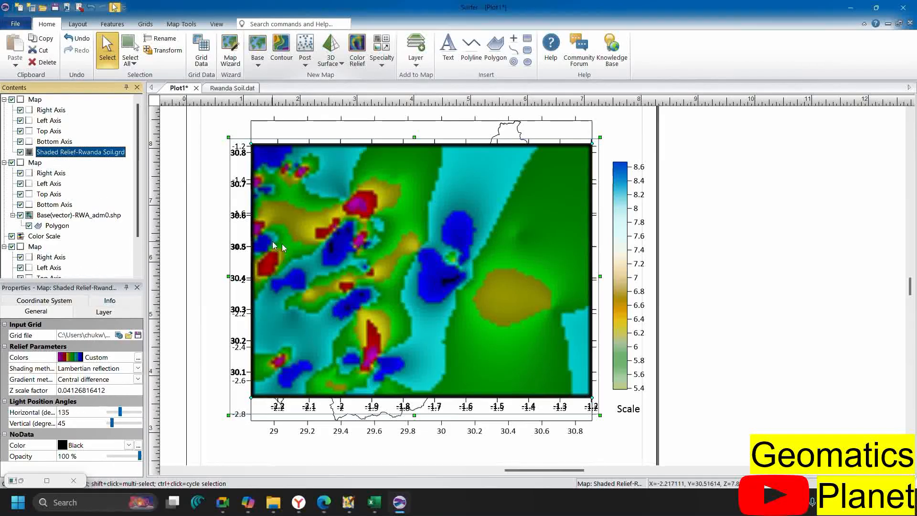
Move the shaded relief map off the underlying 3D surface and boundary maps, placing it to their right
{"action": "mouse_move", "coordinate": [324, 243]}
{"action": "left_mouse_down"}
{"action": "mouse_move", "coordinate": [388, 364]}
{"action": "mouse_move", "coordinate": [702, 211]}
{"action": "mouse_move", "coordinate": [676, 228]}
{"action": "mouse_move", "coordinate": [690, 224]}
{"action": "left_mouse_up"}
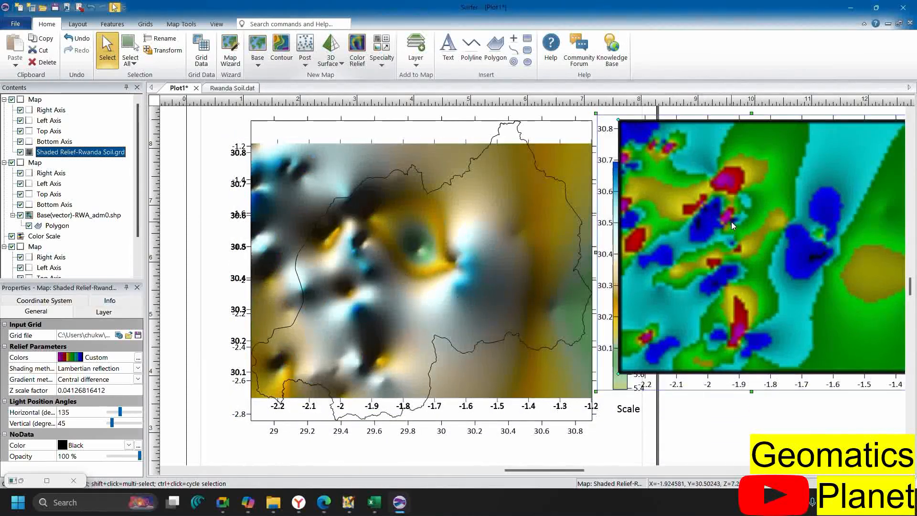
Move the shaded relief map farther right, clear of the 3D surface map and its color scale
{"action": "left_click", "coordinate": [440, 275]}
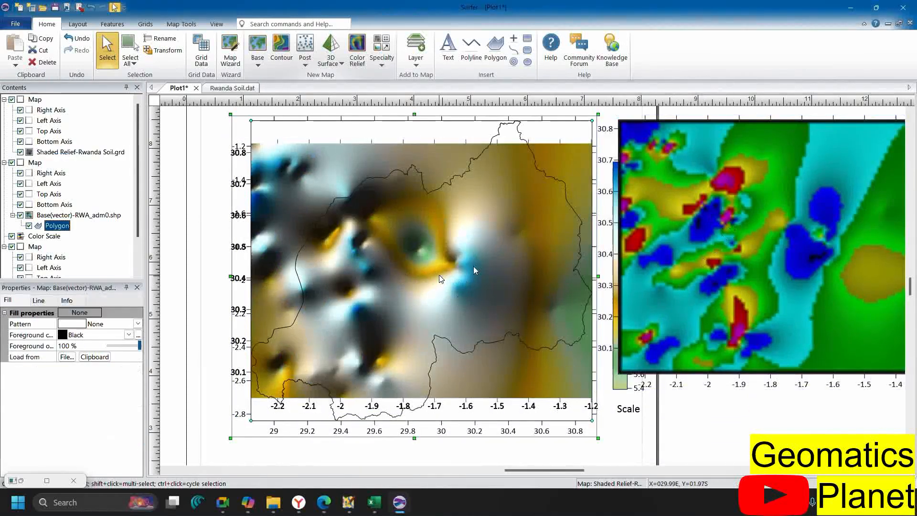
{"action": "left_click", "coordinate": [676, 218]}
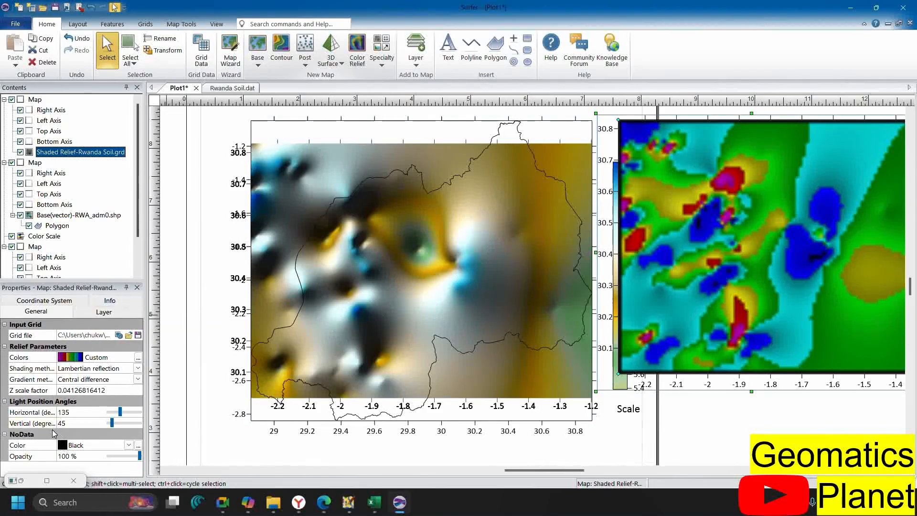
{"action": "left_click", "coordinate": [454, 303]}
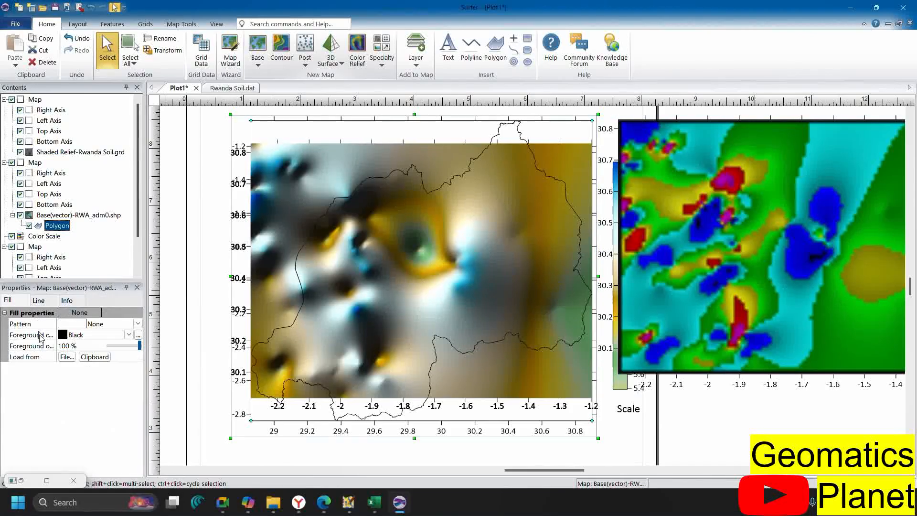
{"action": "mouse_move", "coordinate": [664, 183]}
{"action": "left_mouse_down"}
{"action": "mouse_move", "coordinate": [700, 194]}
{"action": "mouse_move", "coordinate": [849, 187]}
{"action": "left_mouse_up"}
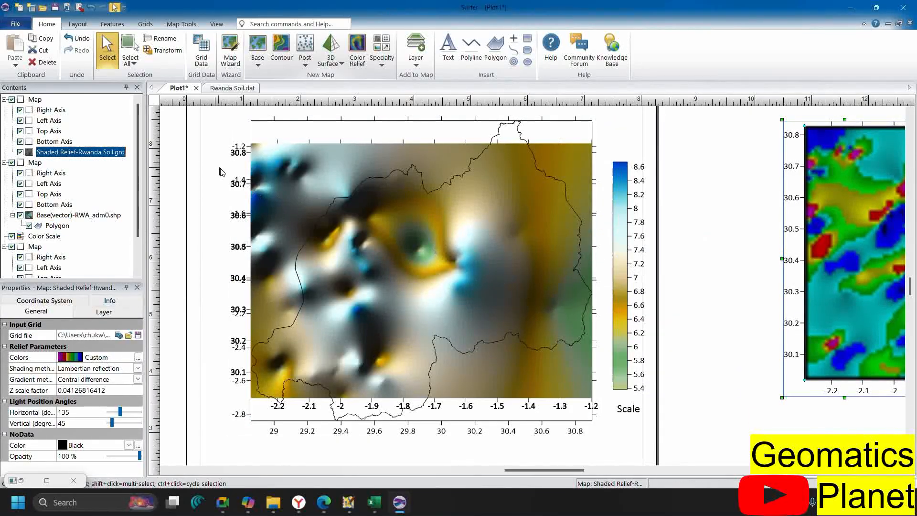
Turn the RWA_adm0.shp boundary map's visibility off and back on to identify what it draws
{"action": "left_click", "coordinate": [372, 219]}
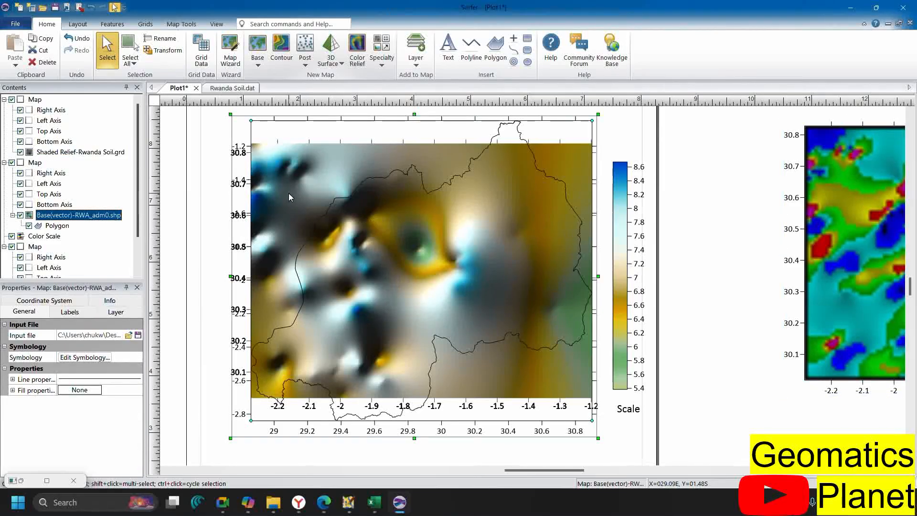
{"action": "left_click", "coordinate": [72, 215]}
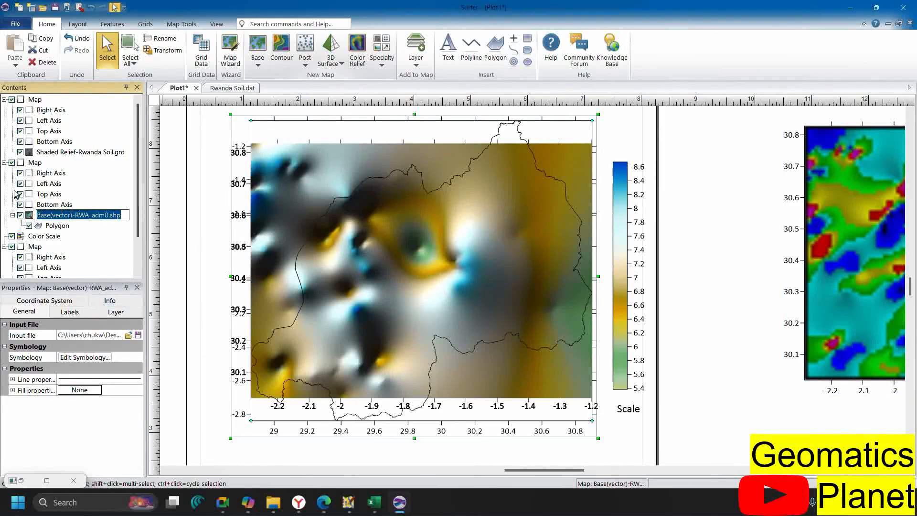
{"action": "left_click", "coordinate": [10, 163]}
{"action": "left_click", "coordinate": [12, 163]}
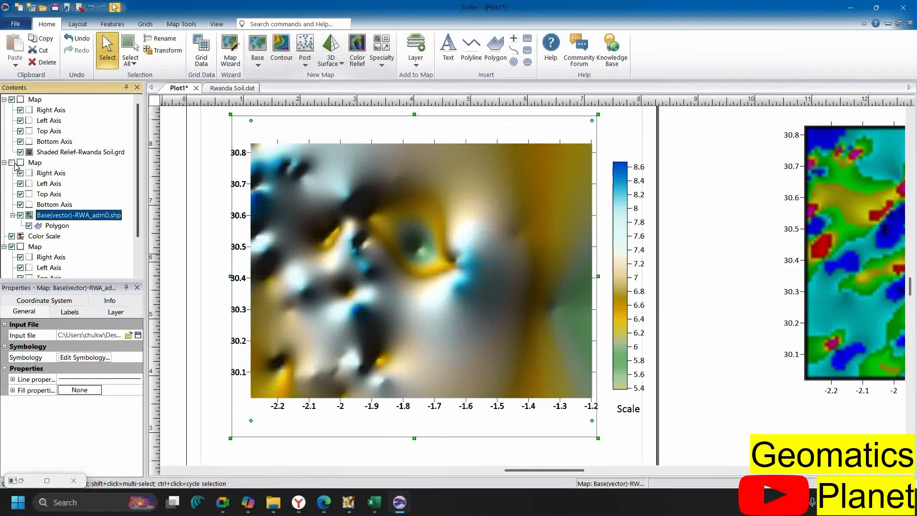
{"action": "left_click", "coordinate": [12, 163]}
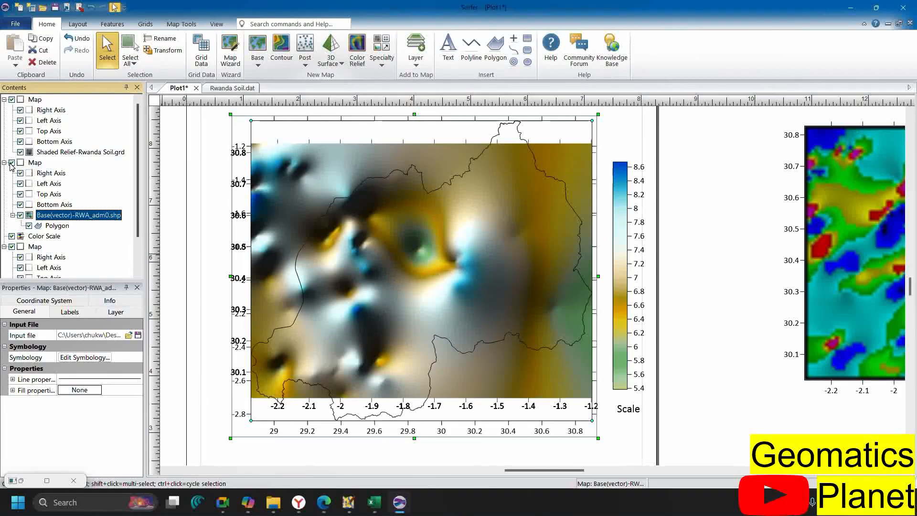
Hide the right, left, top and bottom axes of the RWA_adm0.shp boundary map
{"action": "left_click", "coordinate": [20, 173]}
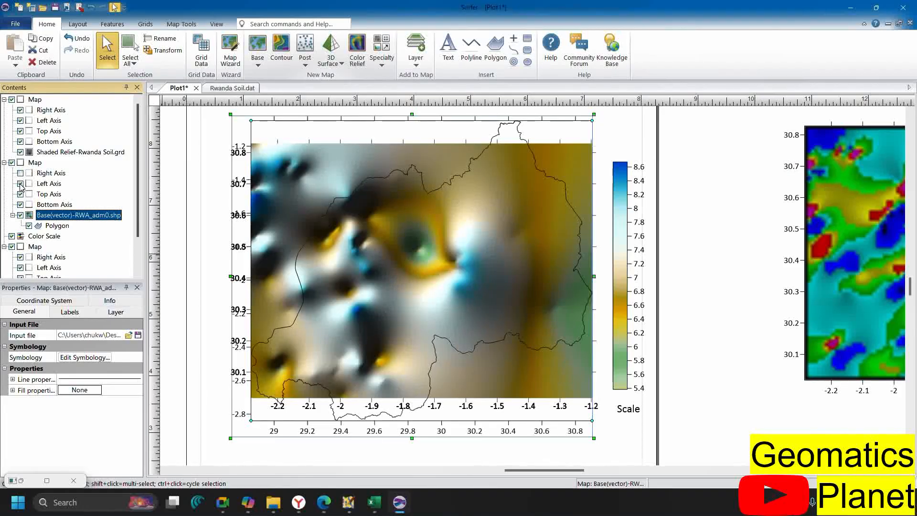
{"action": "left_click", "coordinate": [20, 183]}
{"action": "left_click", "coordinate": [20, 194]}
{"action": "left_click", "coordinate": [20, 205]}
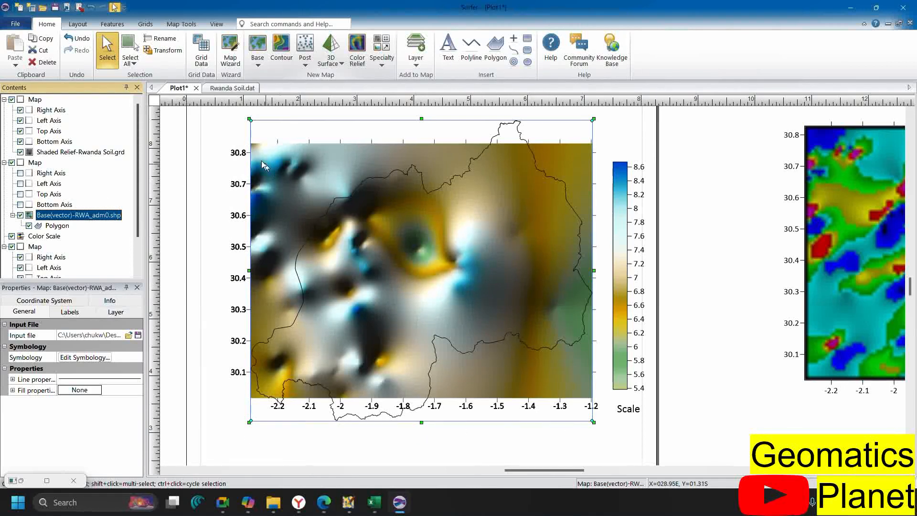
Turn the 3D surface layer's visibility off and back on to identify what it draws
{"action": "left_click", "coordinate": [247, 168]}
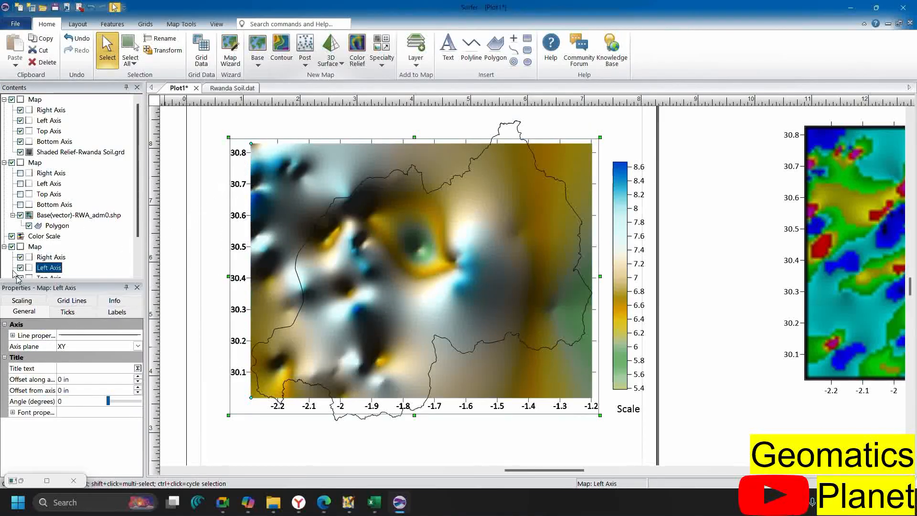
{"action": "scroll", "coordinate": [52, 212], "scroll_direction": "down", "scroll_amount": 2}
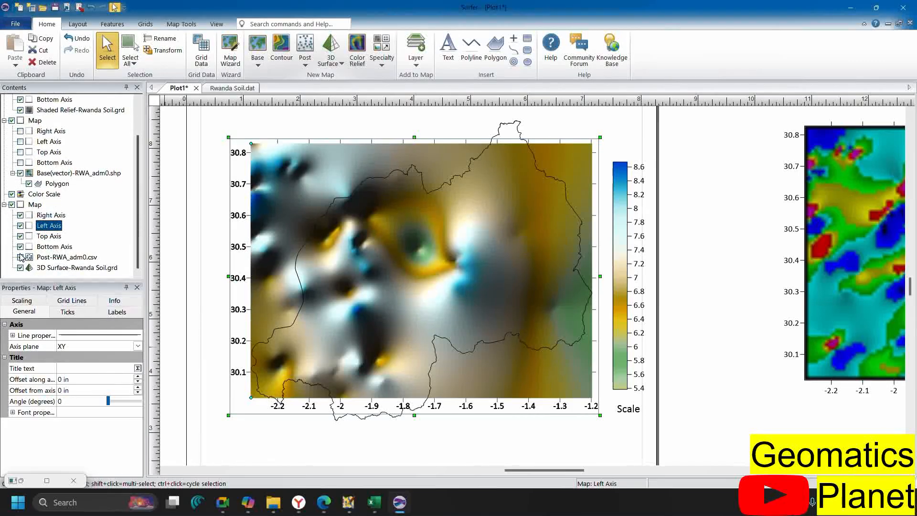
{"action": "left_click", "coordinate": [20, 268]}
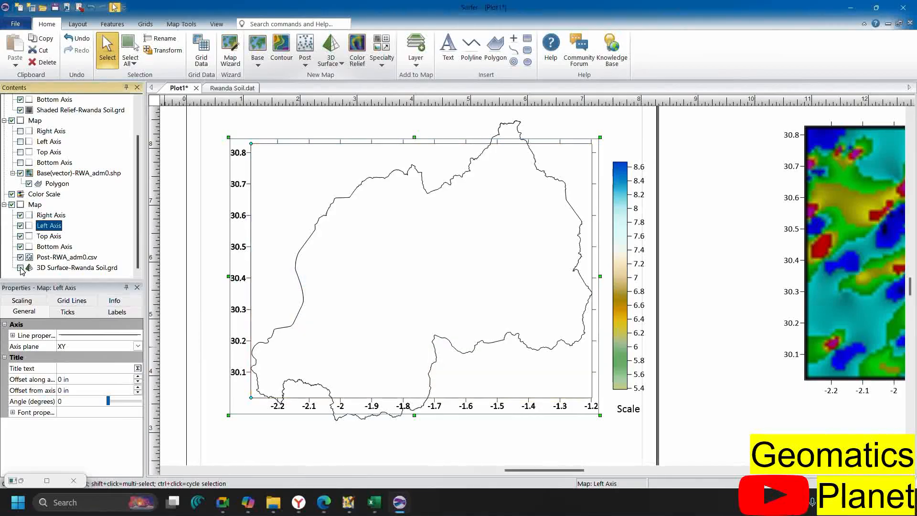
{"action": "left_click", "coordinate": [20, 268]}
Remove the 3D surface's color scale and show it again from the layer's general properties
{"action": "left_click", "coordinate": [57, 268]}
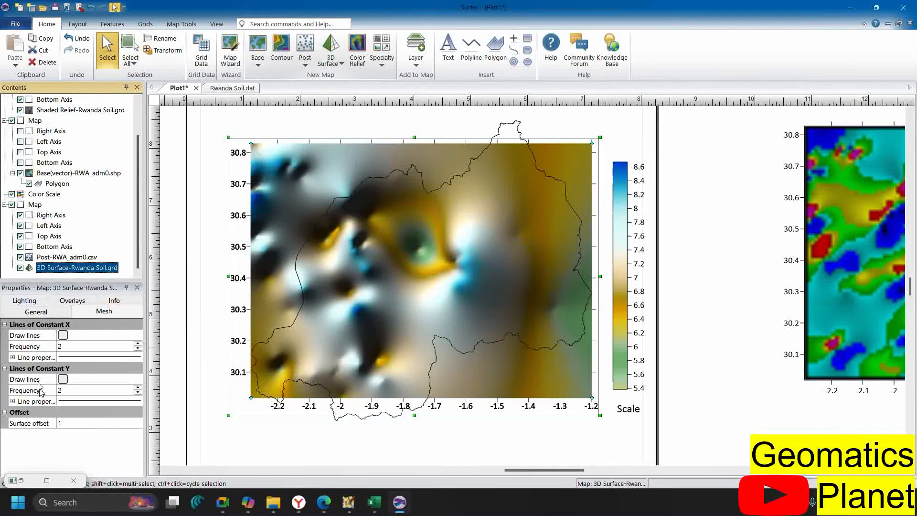
{"action": "left_click", "coordinate": [38, 311]}
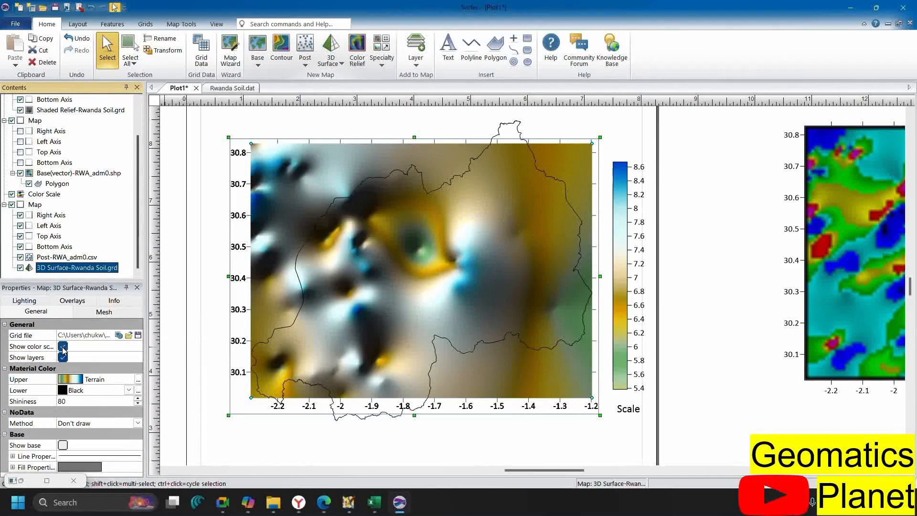
{"action": "left_click", "coordinate": [62, 347]}
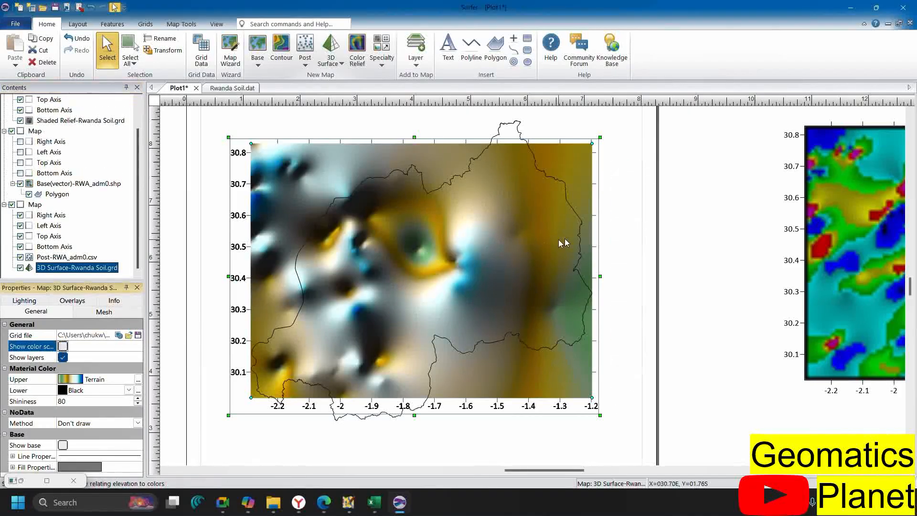
{"action": "left_click", "coordinate": [62, 346]}
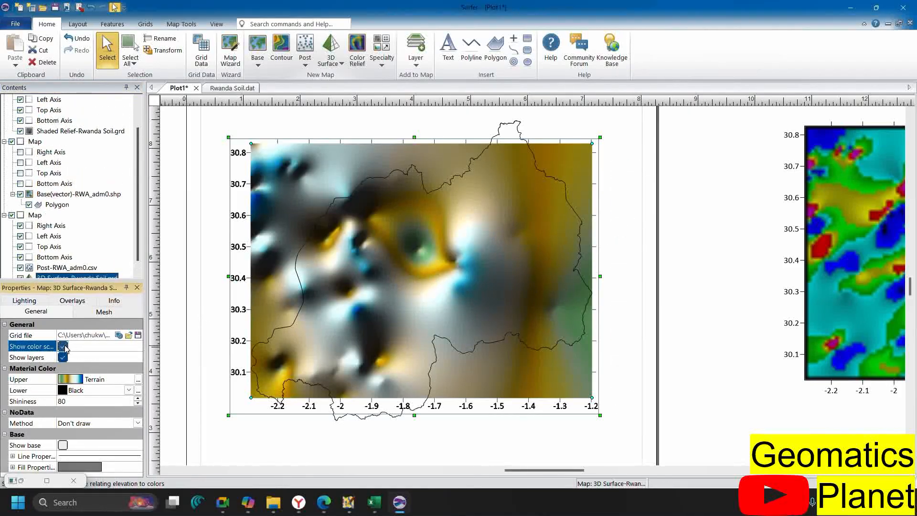
Try the 3D surface's show layers and show base options, and look through its NoData methods
{"action": "left_click", "coordinate": [61, 357]}
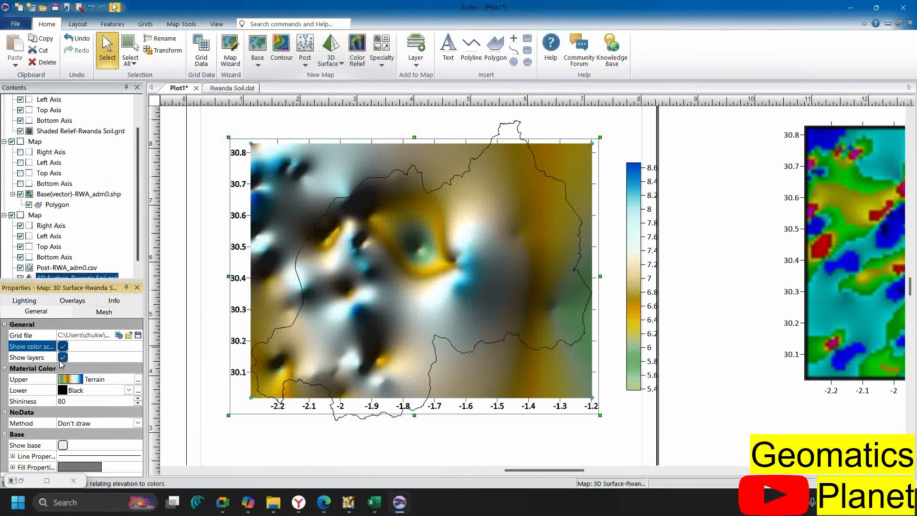
{"action": "left_click", "coordinate": [63, 358]}
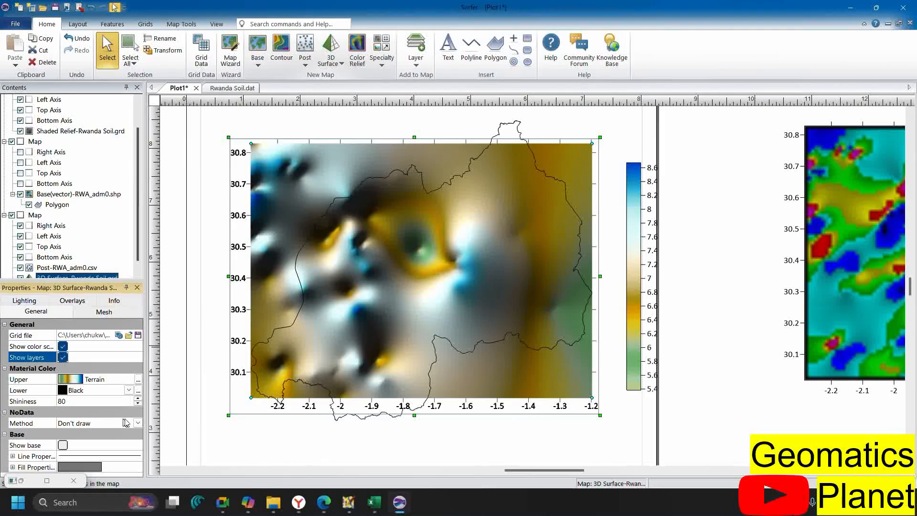
{"action": "left_click", "coordinate": [137, 423]}
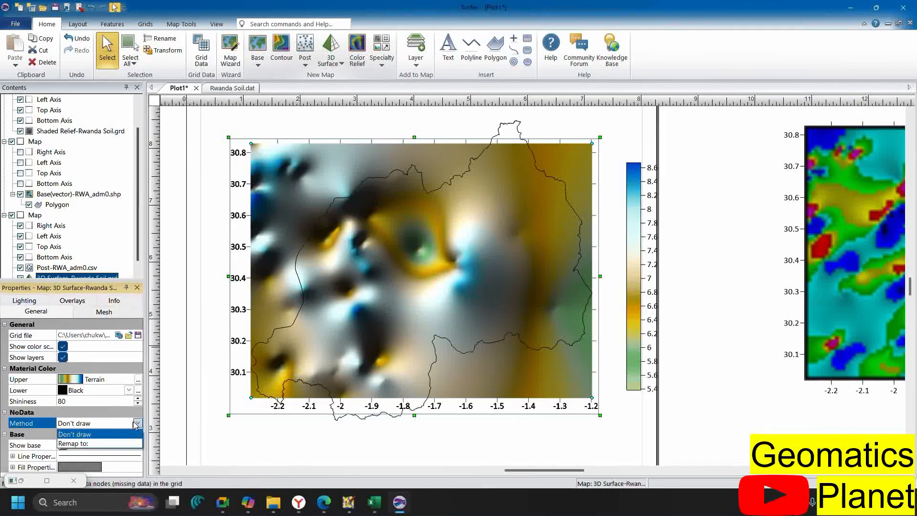
{"action": "left_click", "coordinate": [119, 462]}
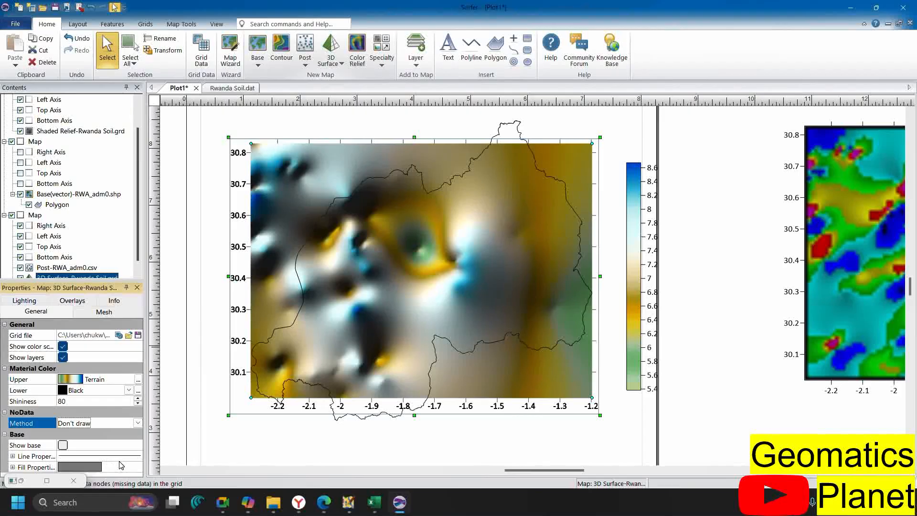
{"action": "left_click", "coordinate": [62, 445]}
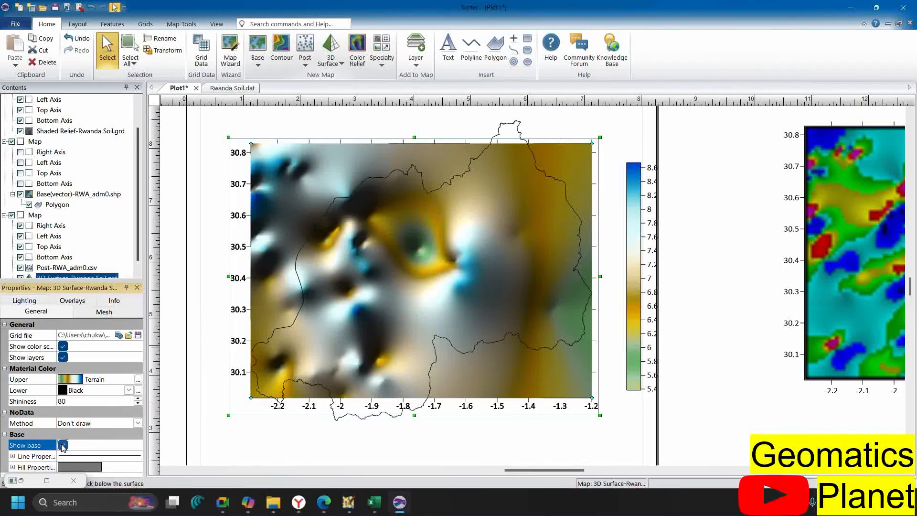
{"action": "left_click", "coordinate": [62, 446]}
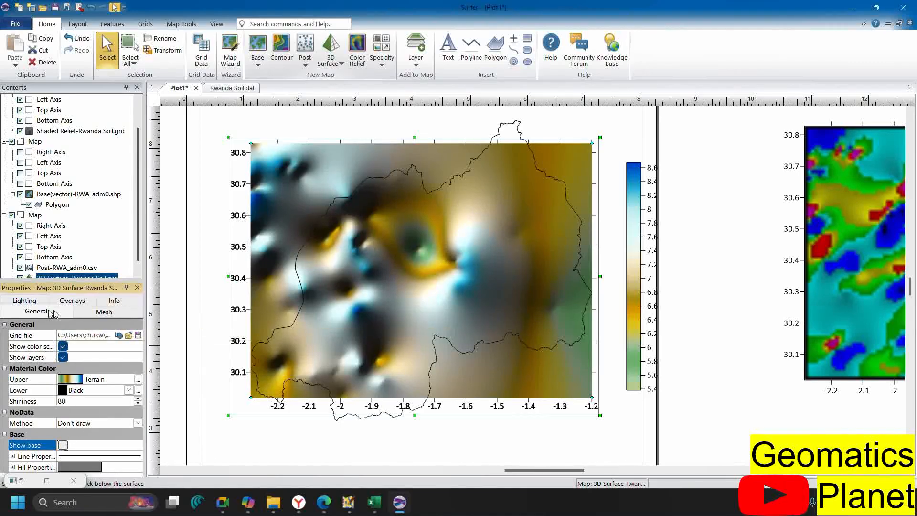
Try drawing mesh lines of constant X on the 3D surface, and remove them again
{"action": "left_click", "coordinate": [93, 313]}
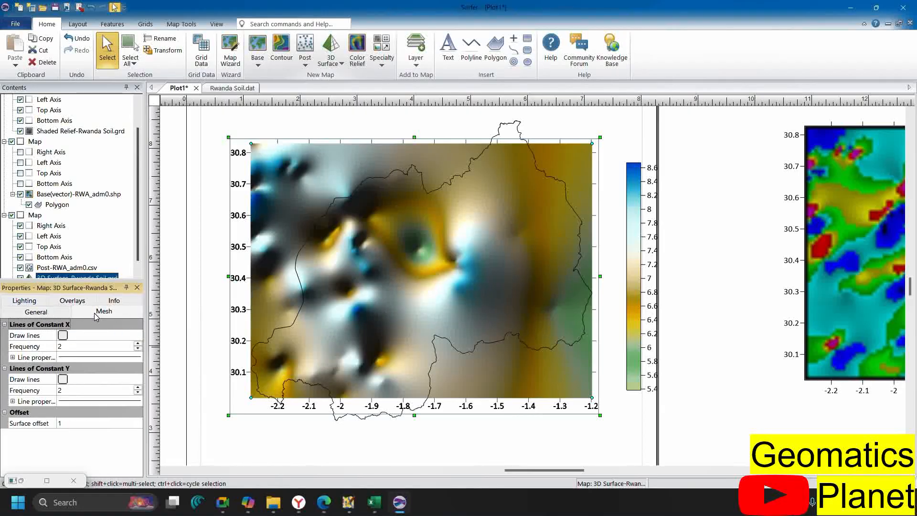
{"action": "left_click", "coordinate": [63, 336]}
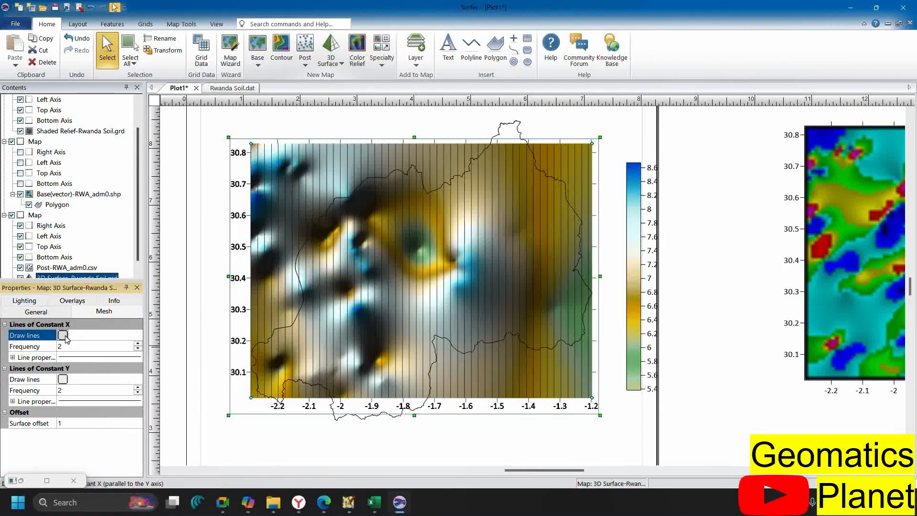
{"action": "left_click", "coordinate": [62, 335]}
Compare the None and Smooth lighting models on the 3D surface and set the model to Flat
{"action": "left_click", "coordinate": [35, 301]}
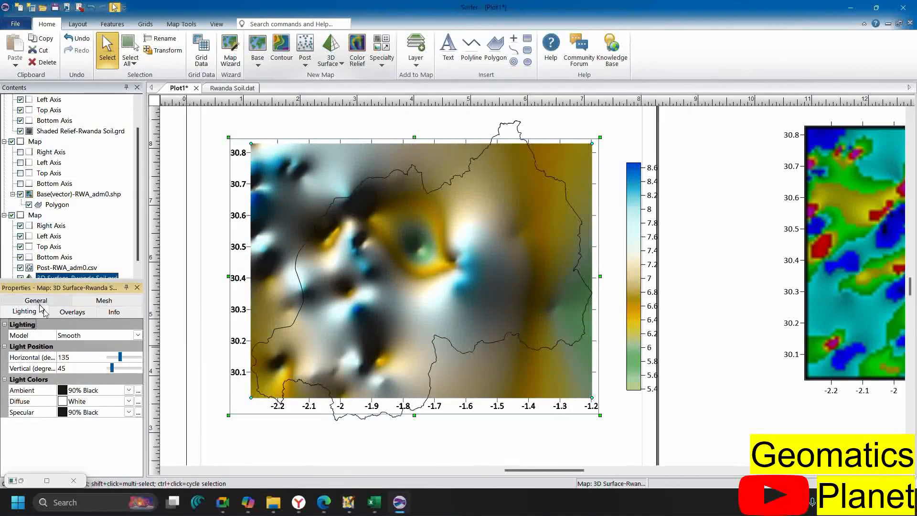
{"action": "left_click", "coordinate": [138, 336]}
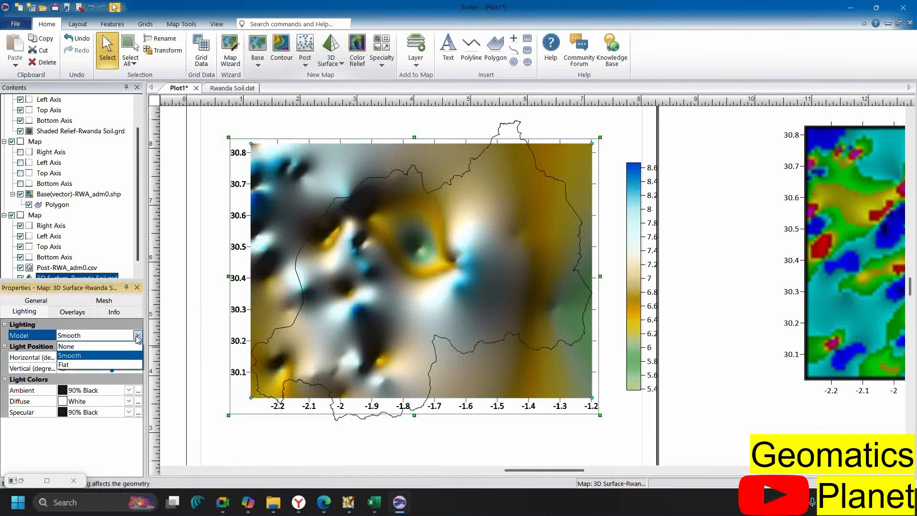
{"action": "left_click", "coordinate": [111, 347]}
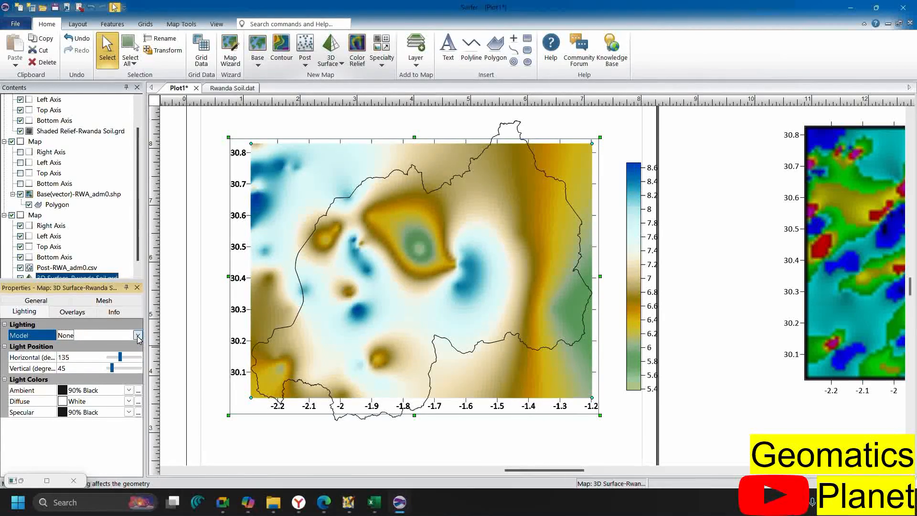
{"action": "left_click", "coordinate": [138, 335]}
{"action": "left_click", "coordinate": [109, 357]}
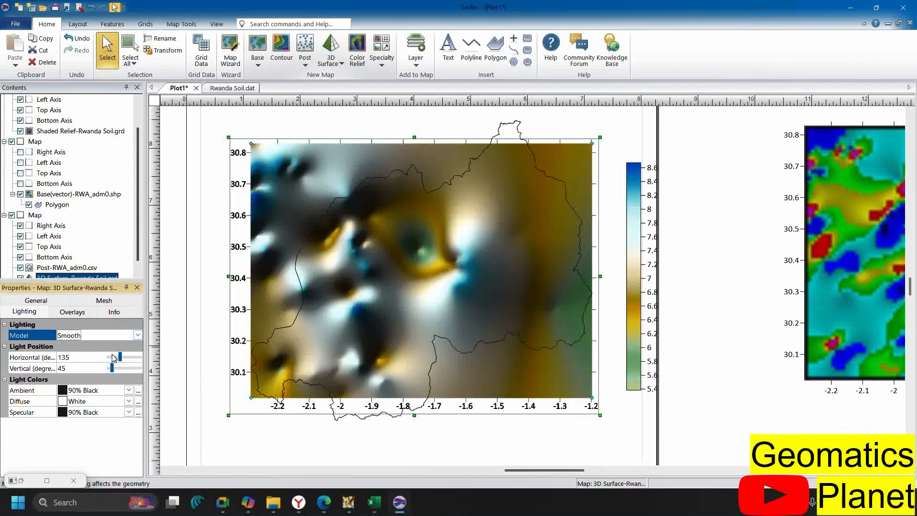
{"action": "left_click", "coordinate": [137, 335]}
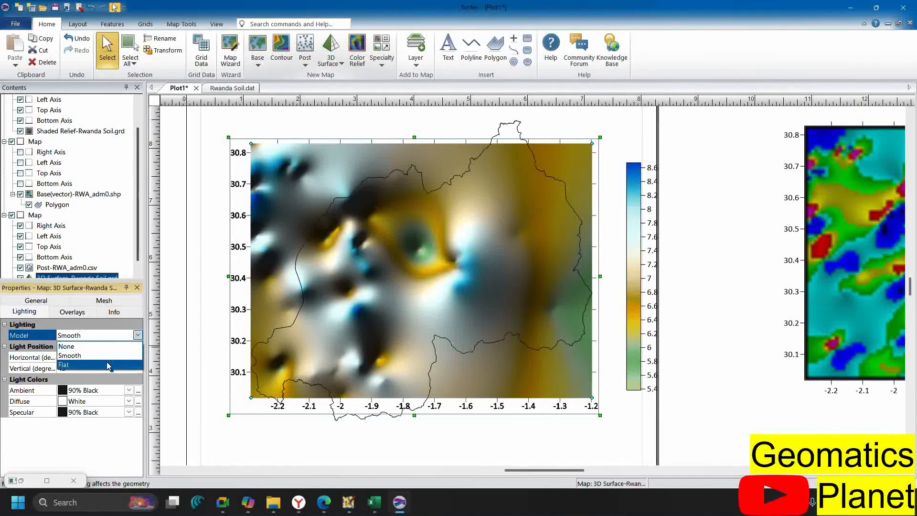
{"action": "left_click", "coordinate": [107, 363]}
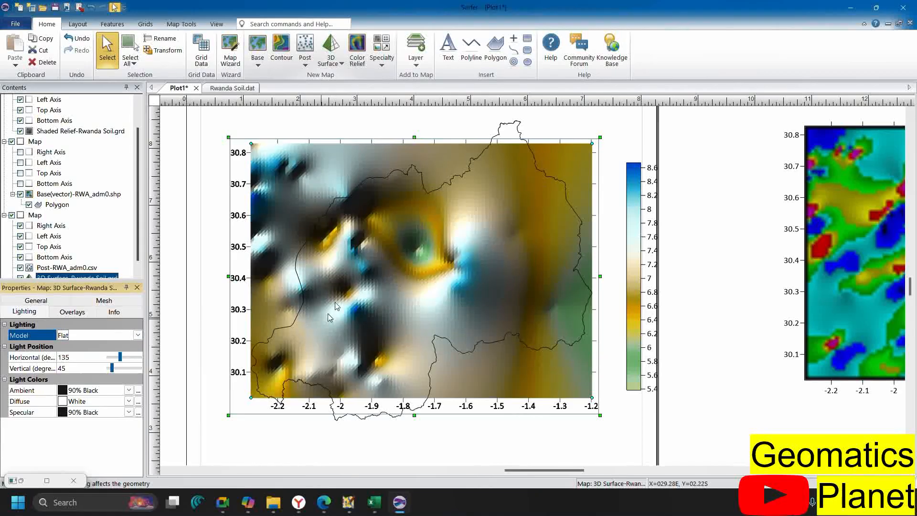
Try the 3D surface's light position at a horizontal angle of about 229 degrees, then about 136 degrees with a vertical angle of 0
{"action": "scroll", "coordinate": [320, 272], "scroll_direction": "up", "scroll_amount": 2}
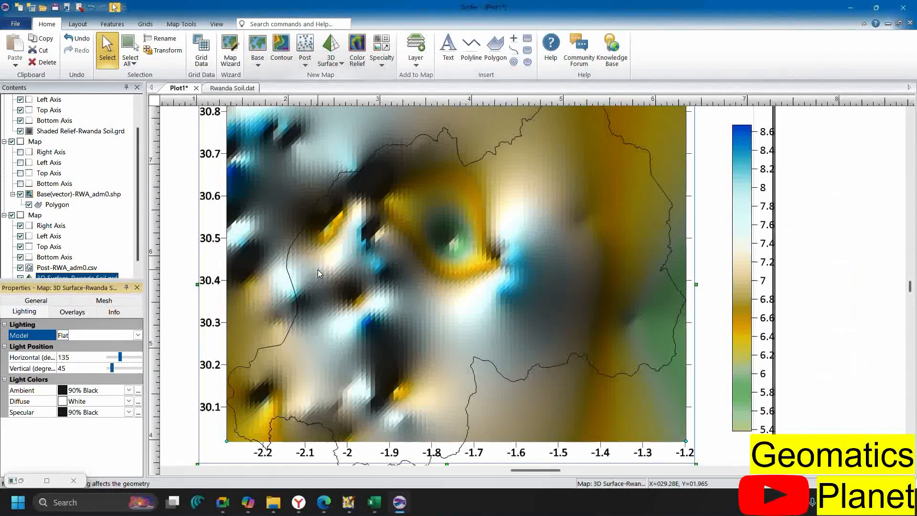
{"action": "scroll", "coordinate": [400, 245], "scroll_direction": "up", "scroll_amount": 2}
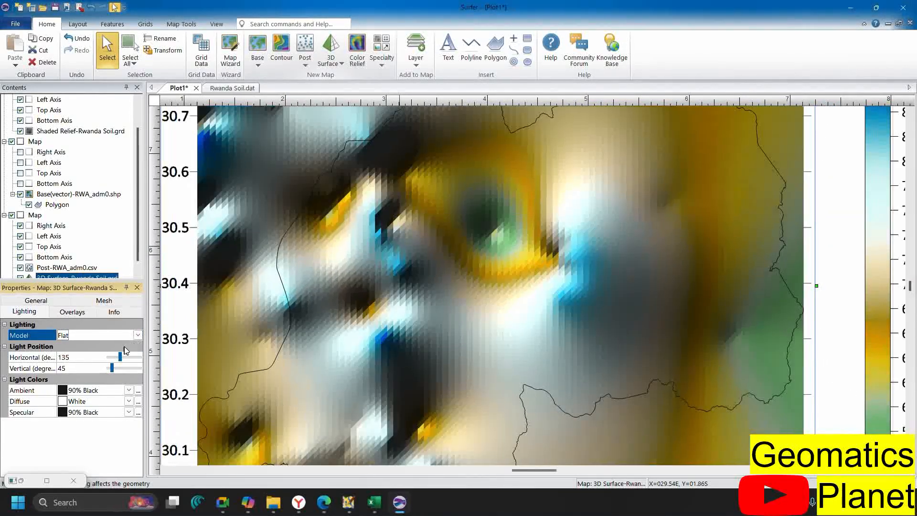
{"action": "left_click_drag", "start_coordinate": [121, 358], "coordinate": [130, 359]}
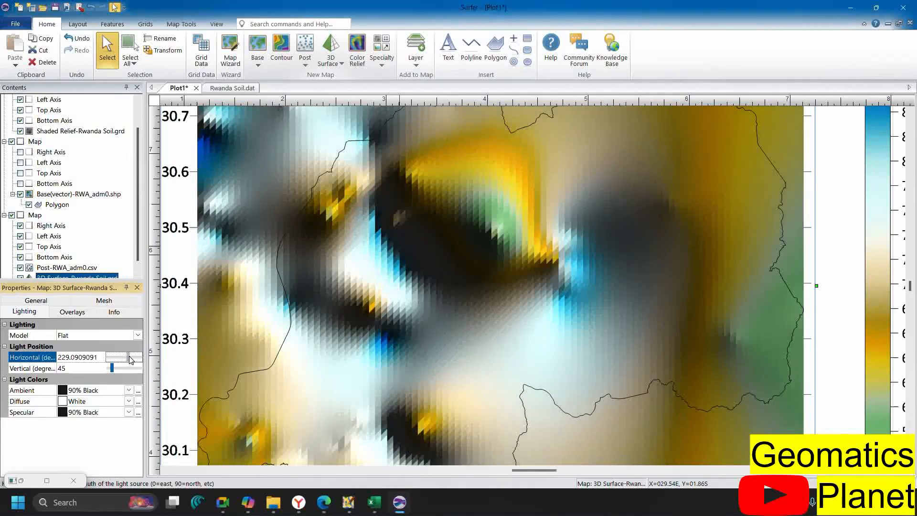
{"action": "mouse_move", "coordinate": [129, 358]}
{"action": "left_mouse_down"}
{"action": "mouse_move", "coordinate": [120, 358]}
{"action": "mouse_move", "coordinate": [129, 370]}
{"action": "mouse_move", "coordinate": [102, 372]}
{"action": "mouse_move", "coordinate": [114, 367]}
{"action": "left_mouse_up"}
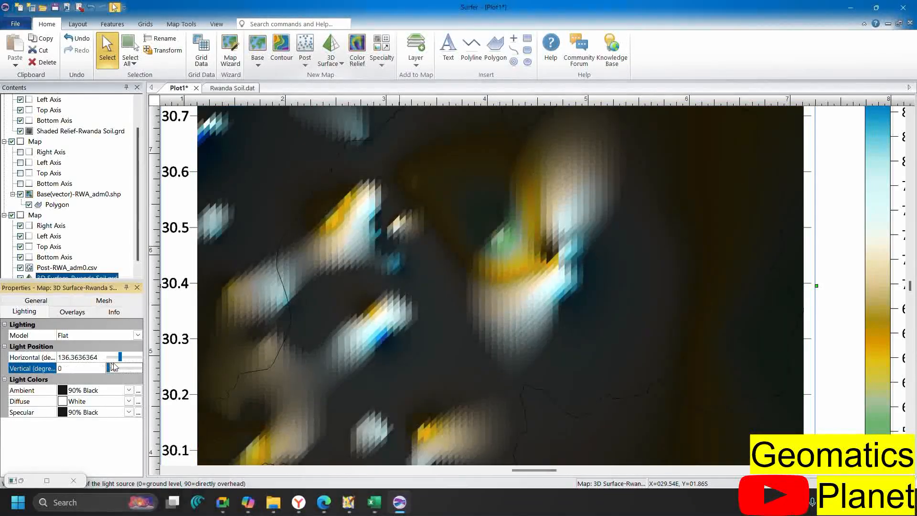
Compare the Smooth and None lighting models on the 3D surface
{"action": "left_click", "coordinate": [137, 335]}
{"action": "left_click", "coordinate": [115, 353]}
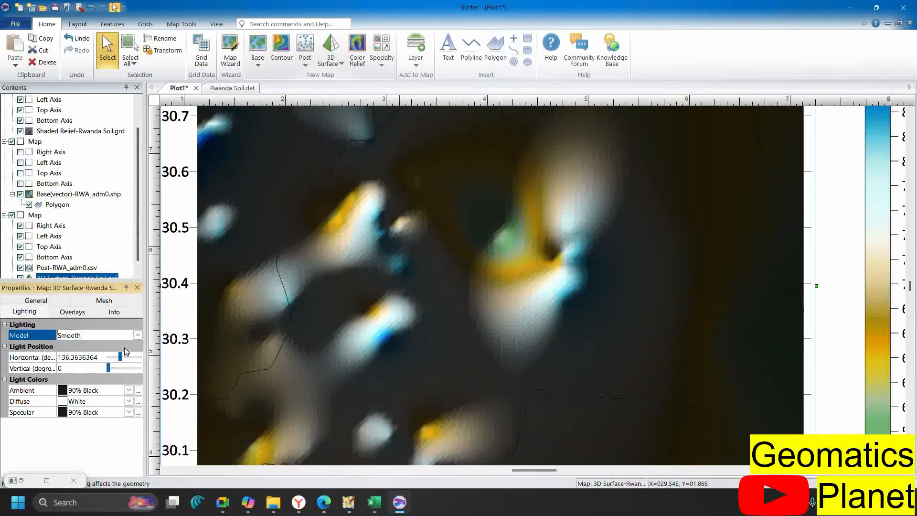
{"action": "left_click", "coordinate": [138, 335]}
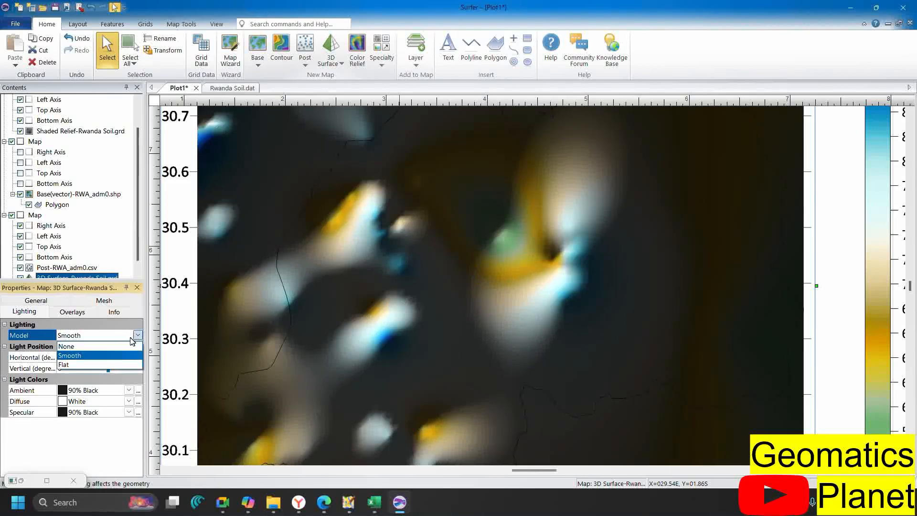
{"action": "left_click", "coordinate": [123, 344]}
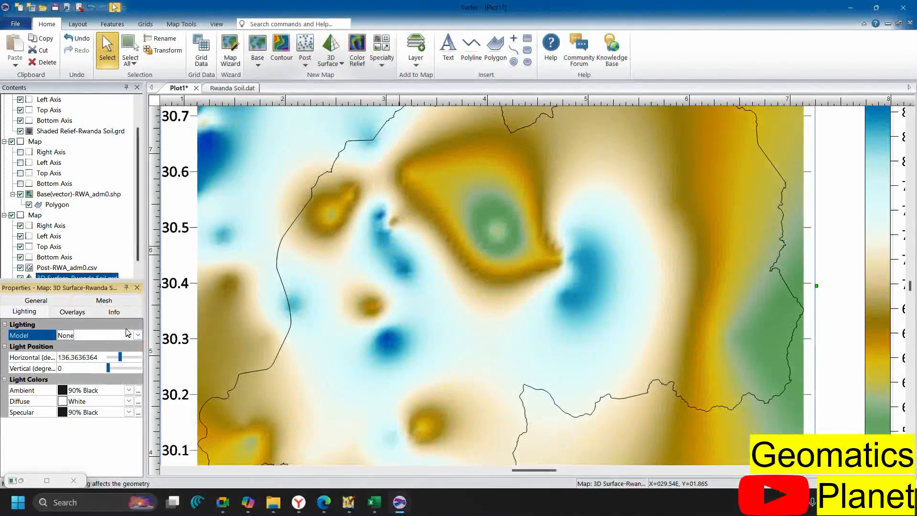
Set the horizontal light angle to 0 degrees and the 3D surface's lighting model to Smooth
{"action": "left_click_drag", "start_coordinate": [118, 359], "coordinate": [121, 359]}
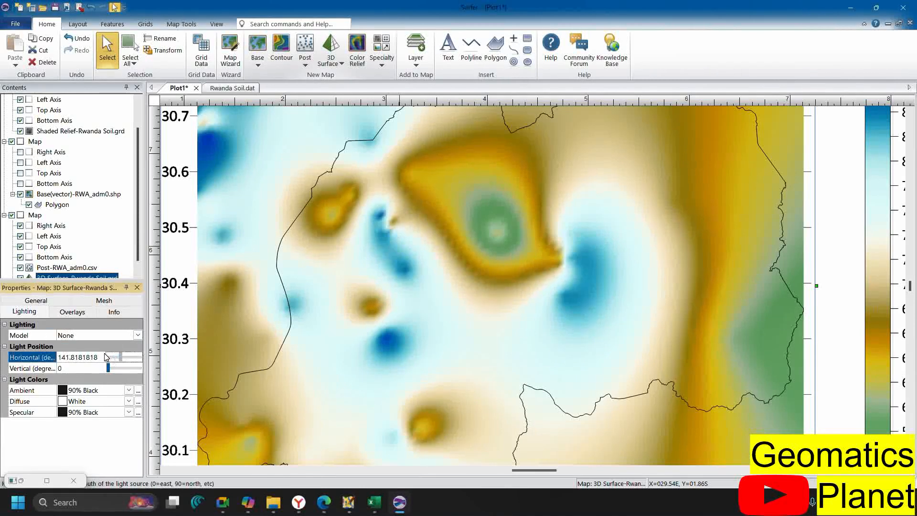
{"action": "left_click", "coordinate": [106, 358]}
{"action": "left_click", "coordinate": [137, 335]}
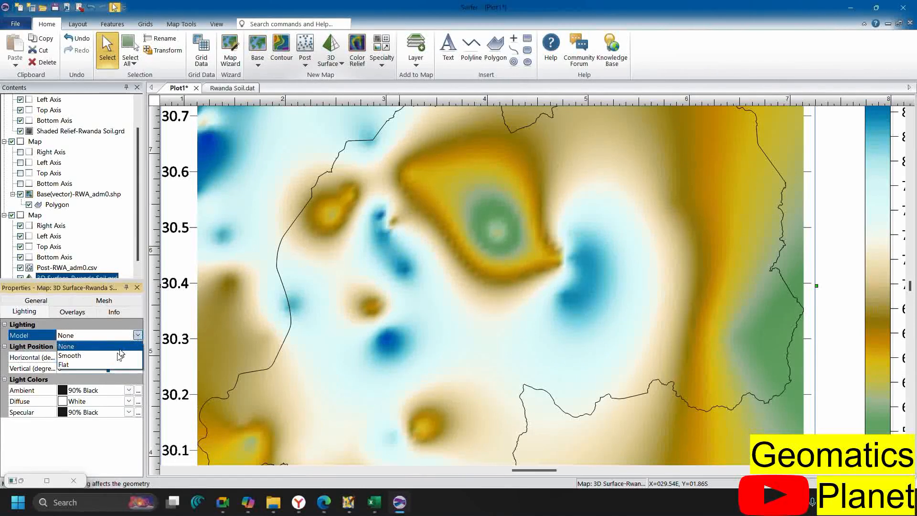
{"action": "left_click", "coordinate": [81, 352]}
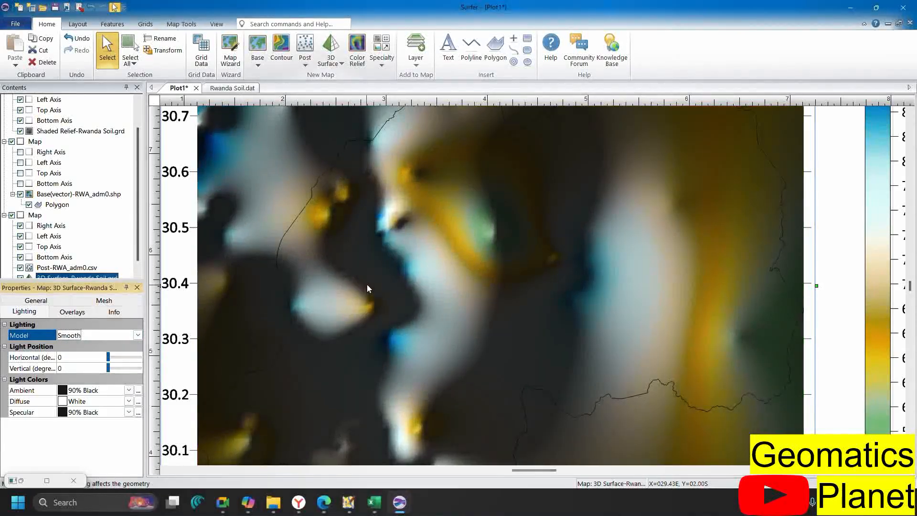
Move the 3D surface's light to about 190.9 degrees horizontal and about 169.1 degrees vertical
{"action": "scroll", "coordinate": [357, 248], "scroll_direction": "down", "scroll_amount": 2}
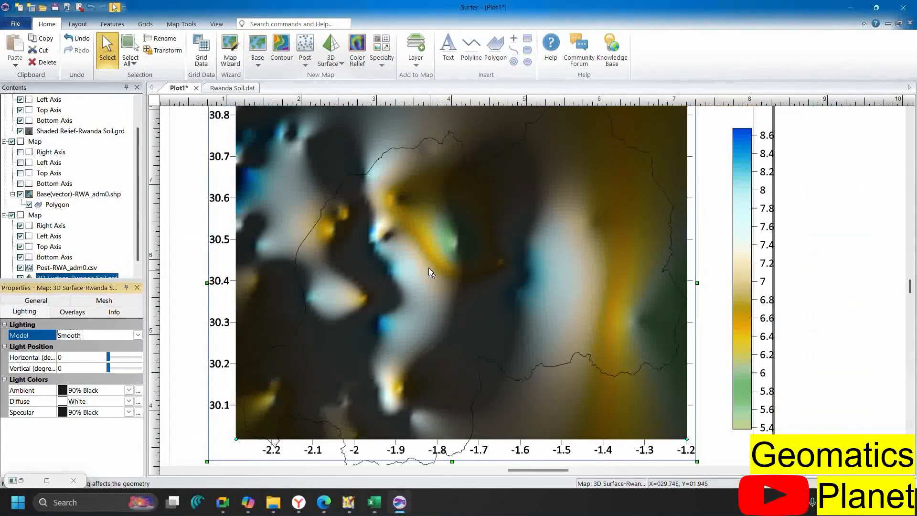
{"action": "scroll", "coordinate": [426, 265], "scroll_direction": "up", "scroll_amount": 2}
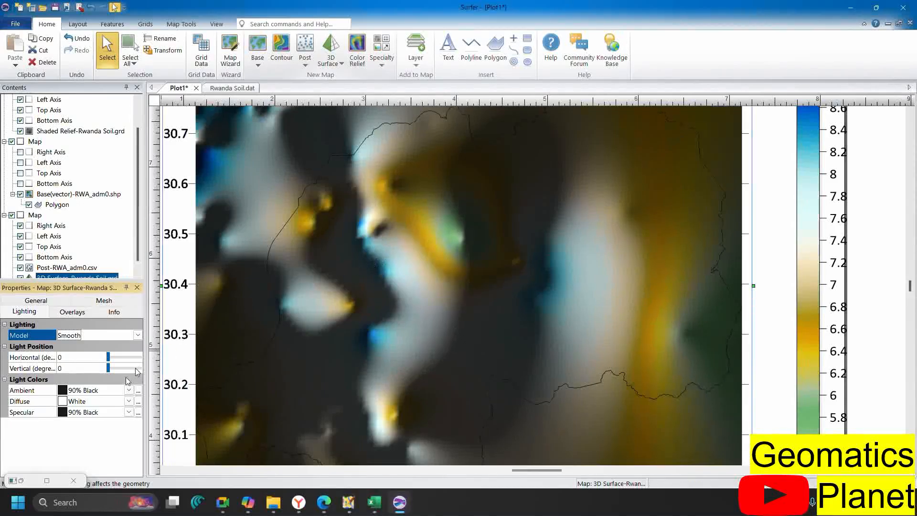
{"action": "left_click", "coordinate": [106, 360]}
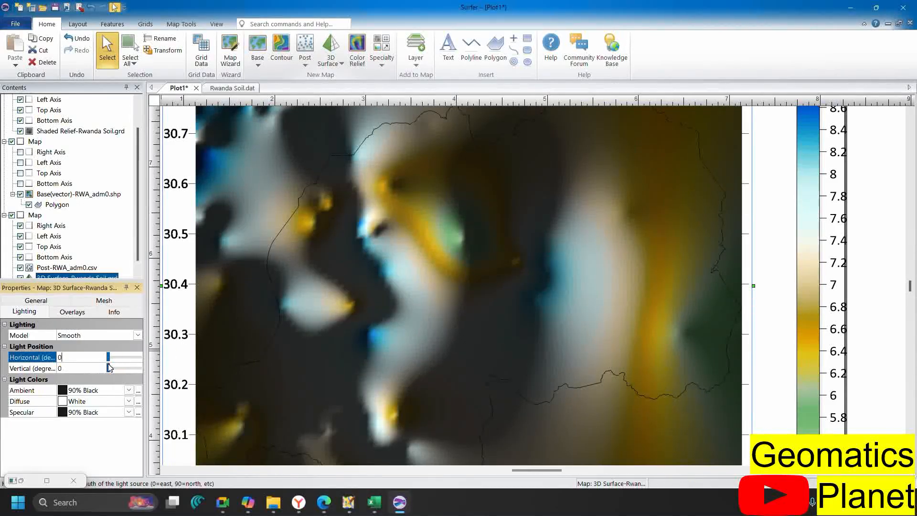
{"action": "mouse_move", "coordinate": [110, 367]}
{"action": "left_mouse_down"}
{"action": "mouse_move", "coordinate": [123, 368]}
{"action": "mouse_move", "coordinate": [115, 357]}
{"action": "mouse_move", "coordinate": [125, 358]}
{"action": "left_mouse_up"}
{"action": "left_click", "coordinate": [111, 356]}
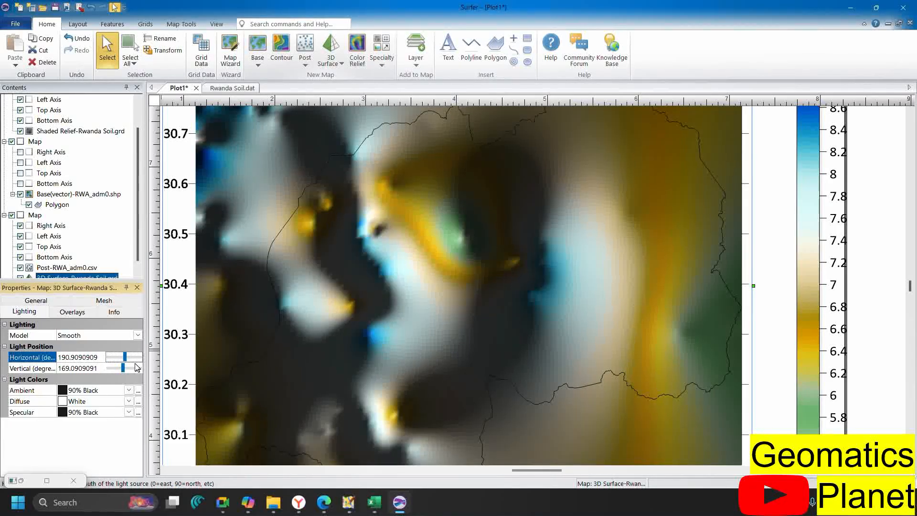
Try the Nearest overlay resampling method on the 3D surface, and return it to Linear
{"action": "left_click", "coordinate": [72, 312]}
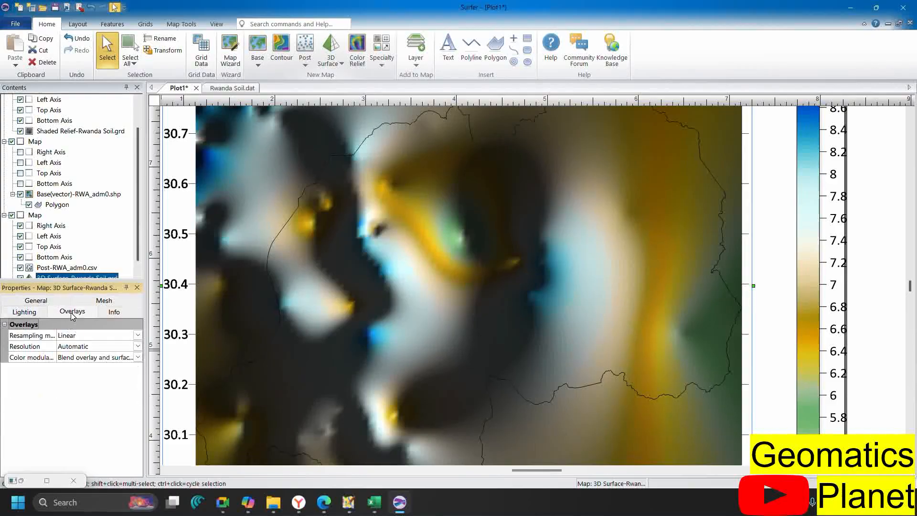
{"action": "left_click", "coordinate": [138, 336]}
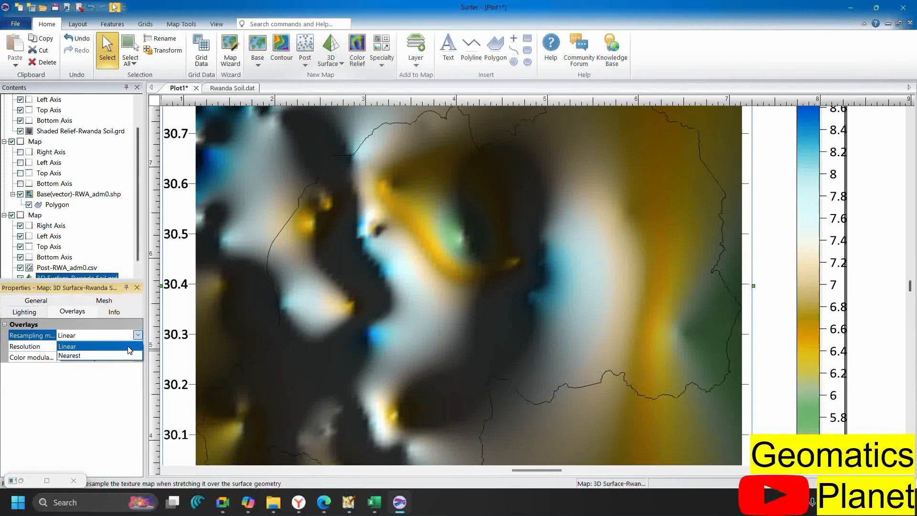
{"action": "left_click", "coordinate": [129, 356]}
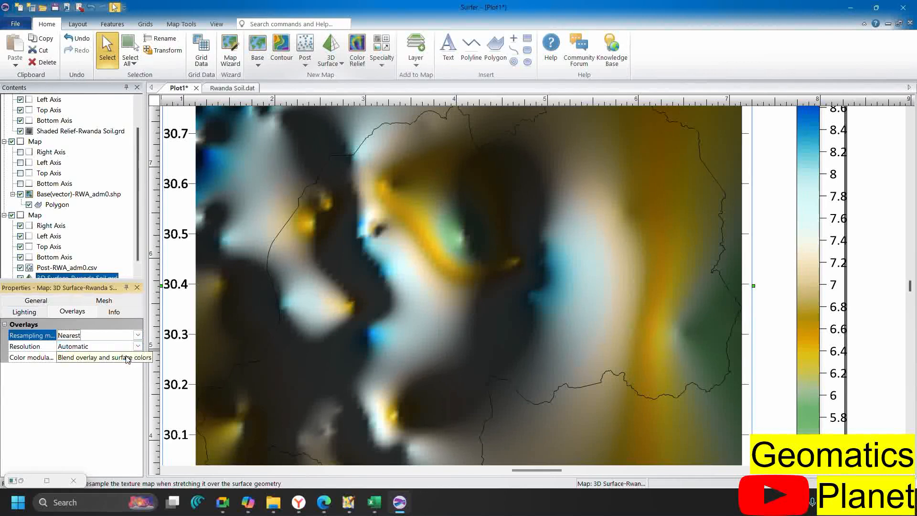
{"action": "left_click", "coordinate": [130, 336]}
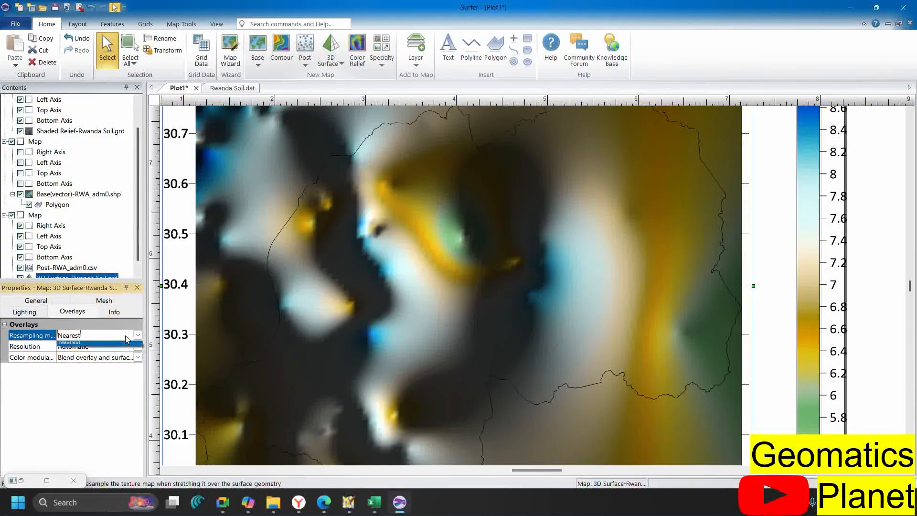
{"action": "left_click", "coordinate": [128, 346]}
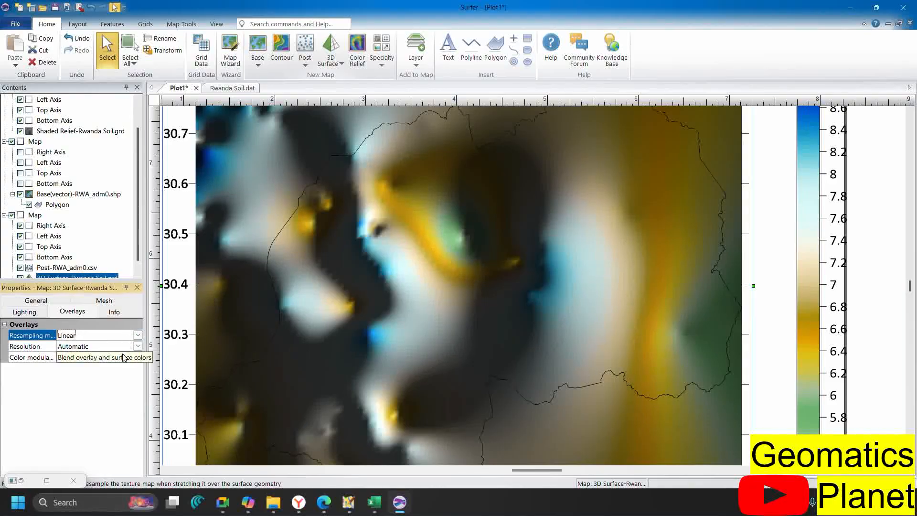
Set the 3D surface's overlay resolution to 256 and keep color modulation on blending overlay and surface colors
{"action": "left_click", "coordinate": [136, 348]}
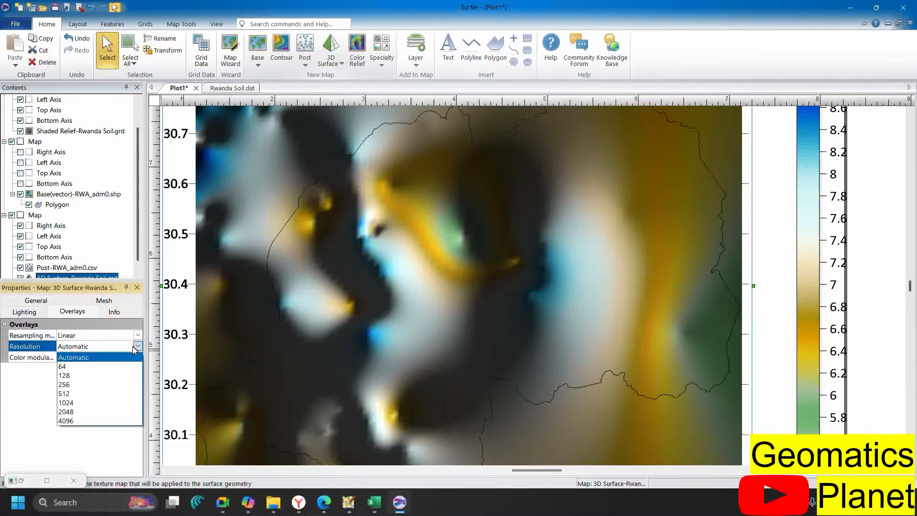
{"action": "left_click", "coordinate": [98, 385]}
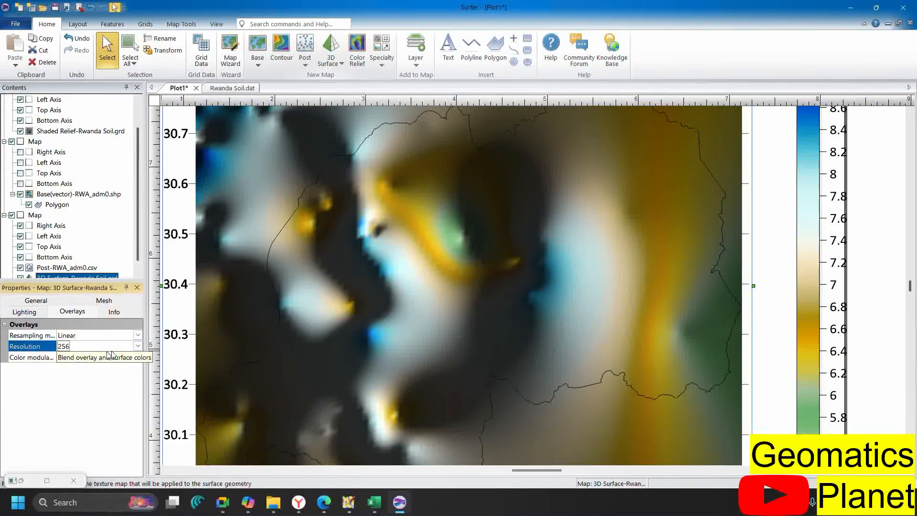
{"action": "left_click", "coordinate": [137, 358]}
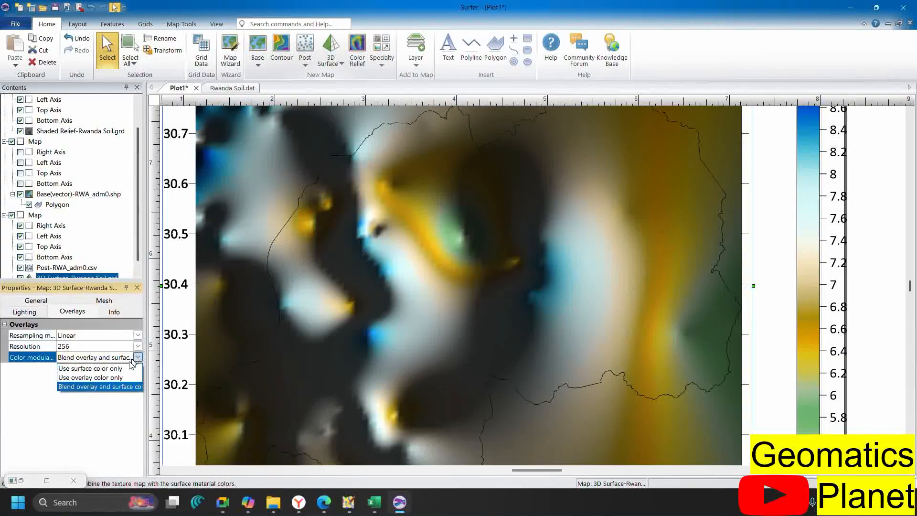
{"action": "left_click", "coordinate": [118, 385]}
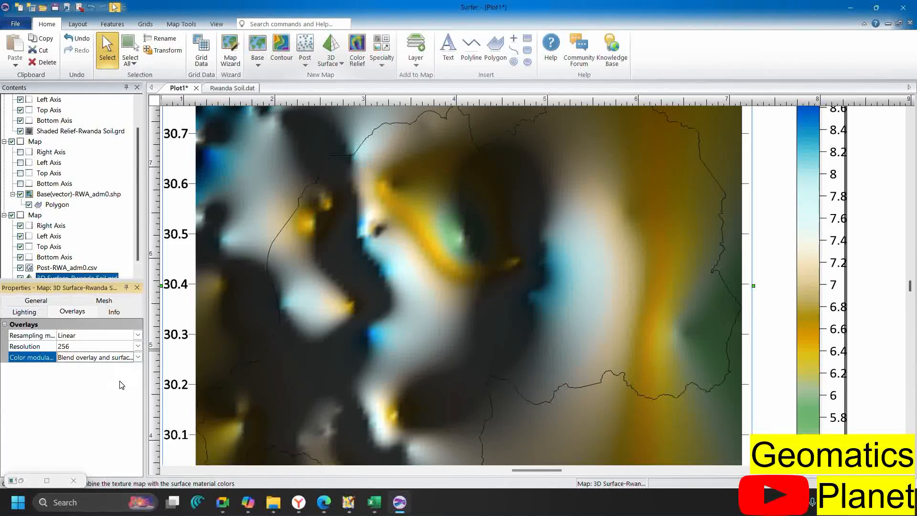
Apply the Rainbow4 preset colormap to the upper material color of the 3D surface
{"action": "left_click", "coordinate": [114, 313]}
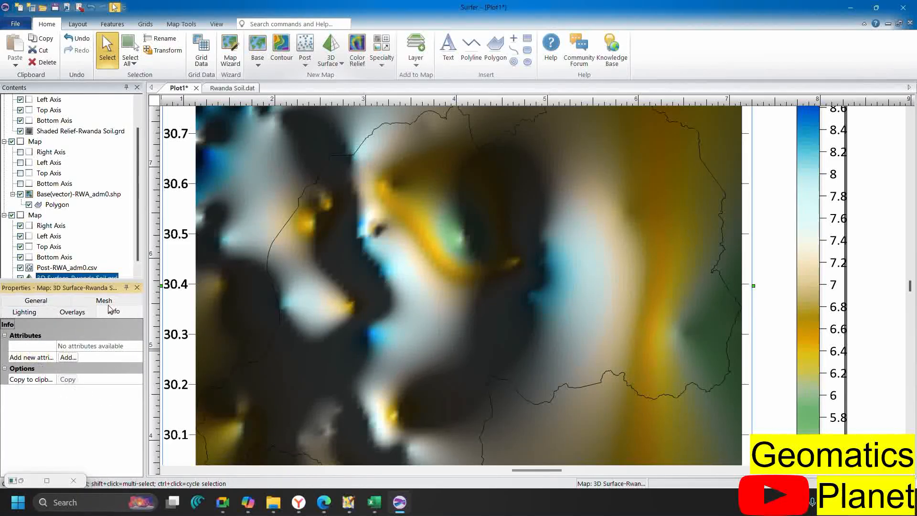
{"action": "left_click", "coordinate": [36, 300]}
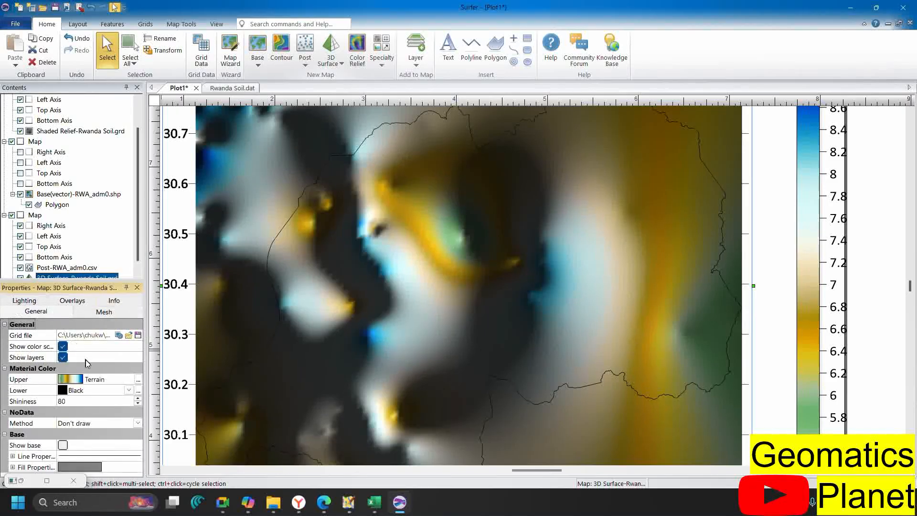
{"action": "left_click", "coordinate": [138, 380]}
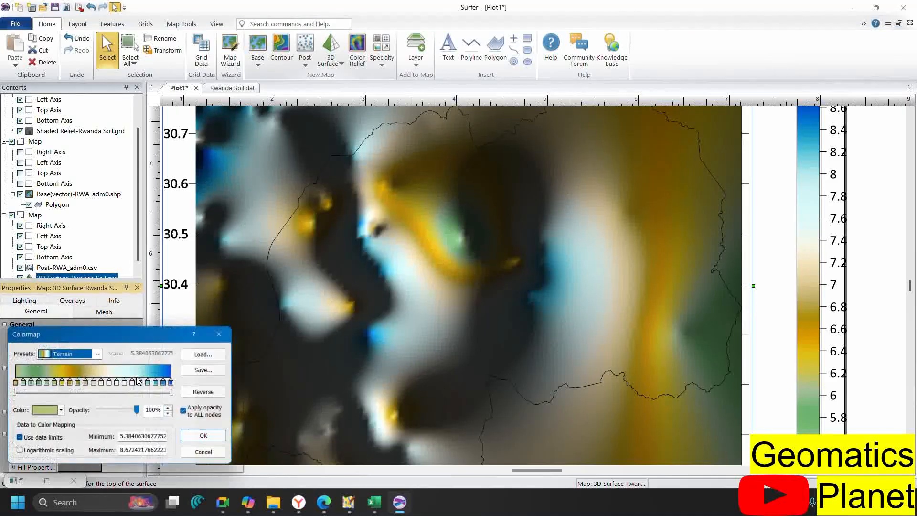
{"action": "left_click", "coordinate": [99, 353]}
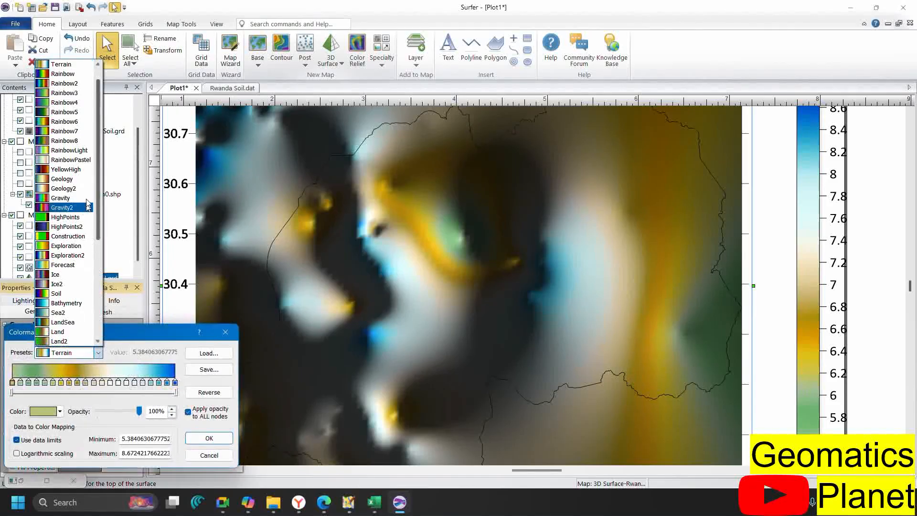
{"action": "left_click", "coordinate": [50, 103]}
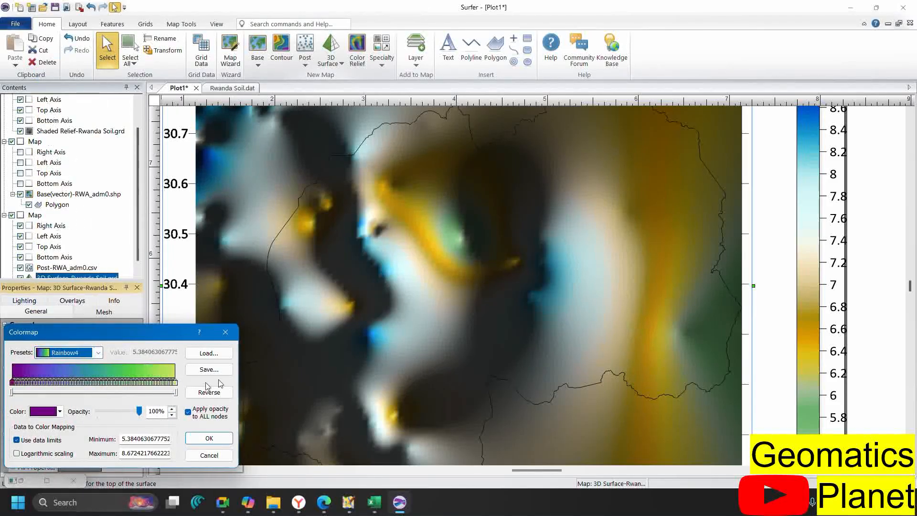
{"action": "left_click", "coordinate": [209, 438]}
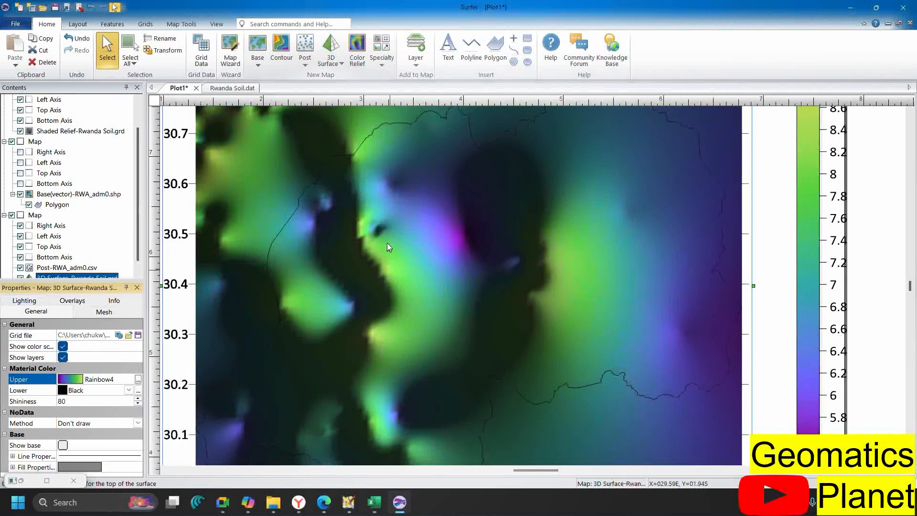
{"action": "scroll", "coordinate": [388, 238], "scroll_direction": "up", "scroll_amount": 2}
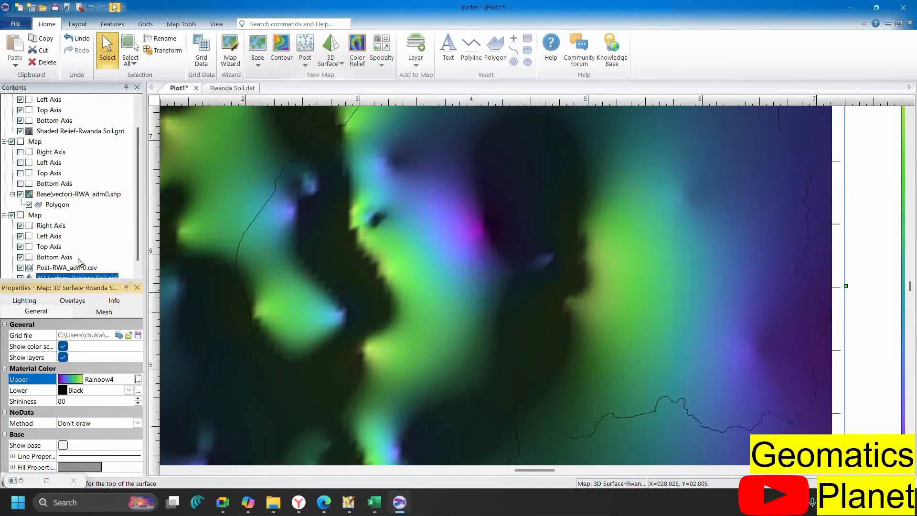
Delete the shaded relief map, the boundary base map and the 3D surface map from the plot
{"action": "scroll", "coordinate": [23, 191], "scroll_direction": "up", "scroll_amount": 1}
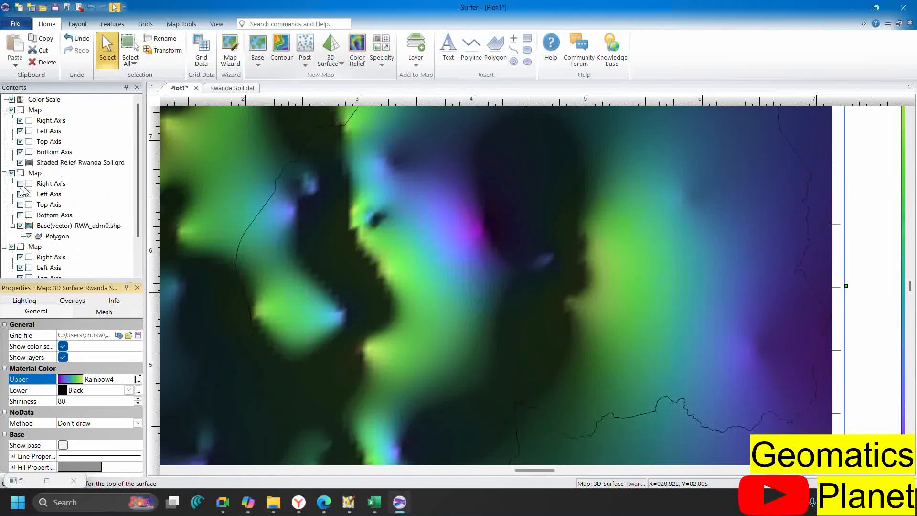
{"action": "left_click", "coordinate": [40, 112]}
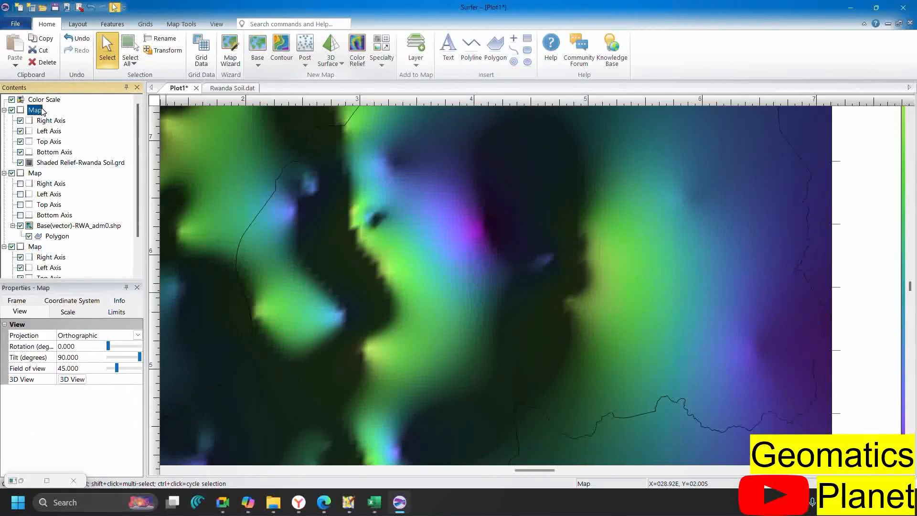
{"action": "right_click", "coordinate": [42, 112]}
{"action": "left_click", "coordinate": [68, 140]}
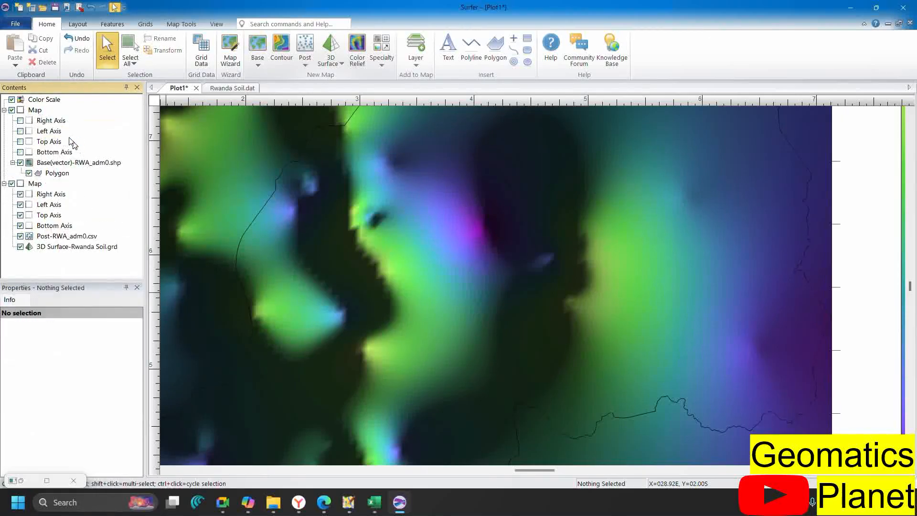
{"action": "left_click", "coordinate": [33, 111]}
{"action": "right_click", "coordinate": [34, 111]}
{"action": "left_click", "coordinate": [62, 138]}
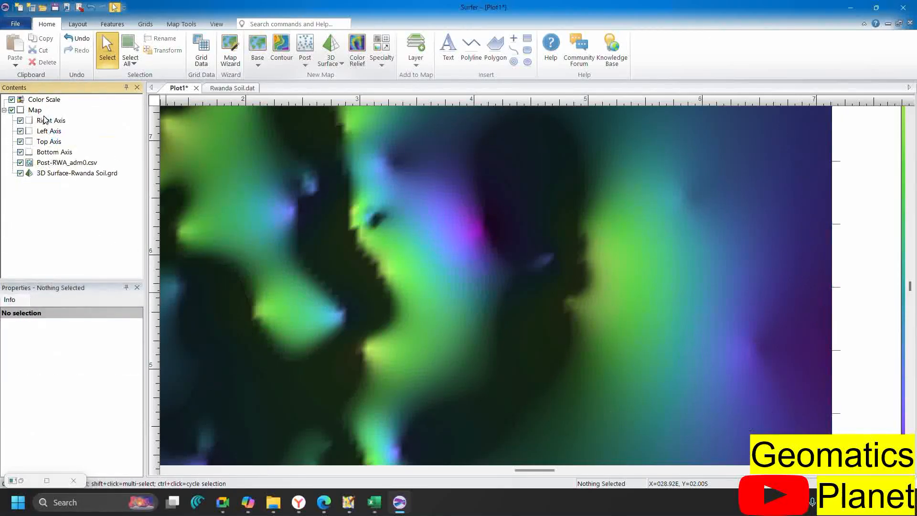
{"action": "left_click", "coordinate": [37, 111]}
{"action": "right_click", "coordinate": [38, 111]}
{"action": "left_click", "coordinate": [64, 138]}
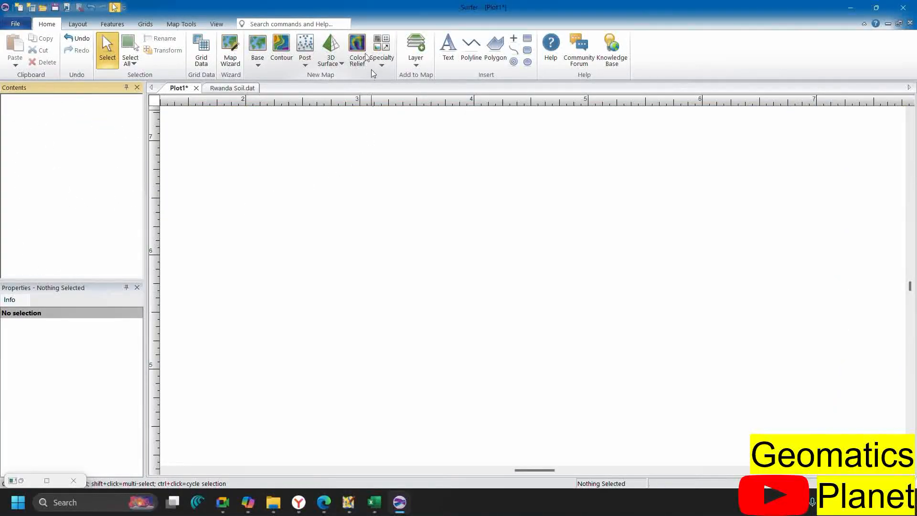
Create a 3D wireframe map from the Rwanda Soil grid
{"action": "left_click", "coordinate": [343, 63]}
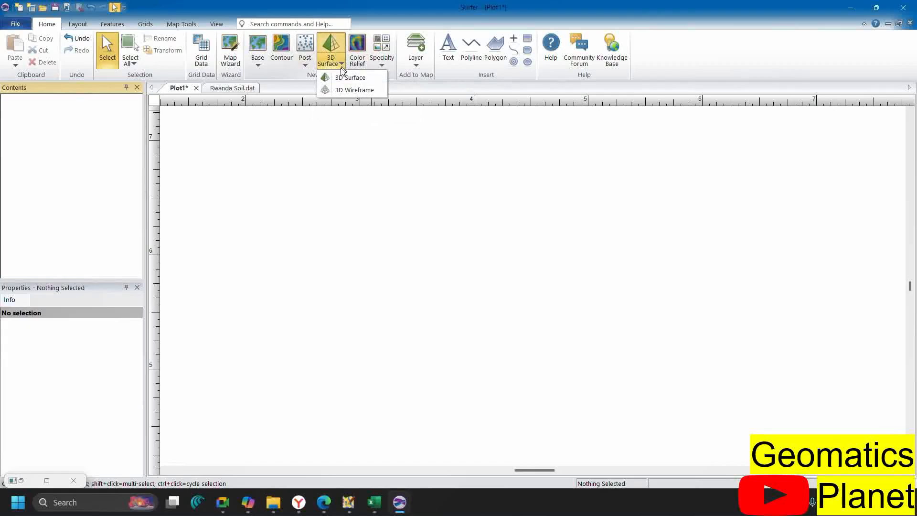
{"action": "left_click", "coordinate": [347, 91]}
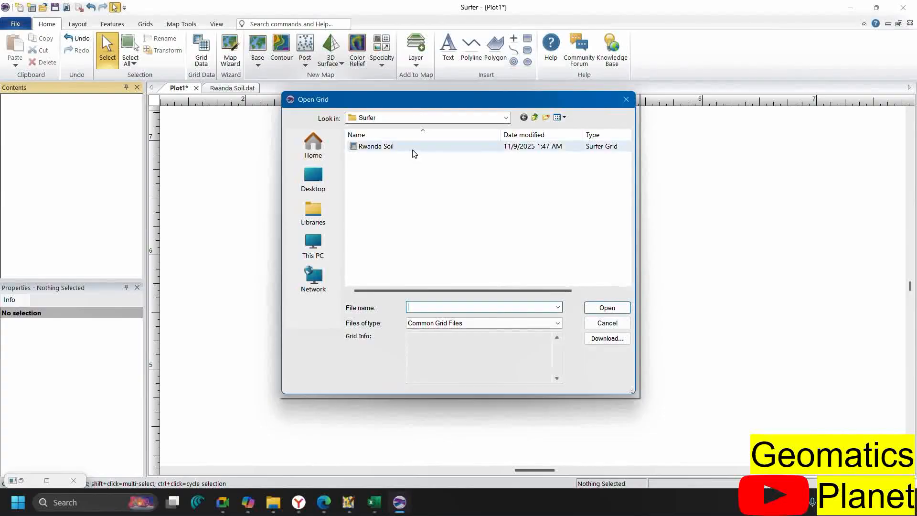
{"action": "left_click", "coordinate": [413, 149]}
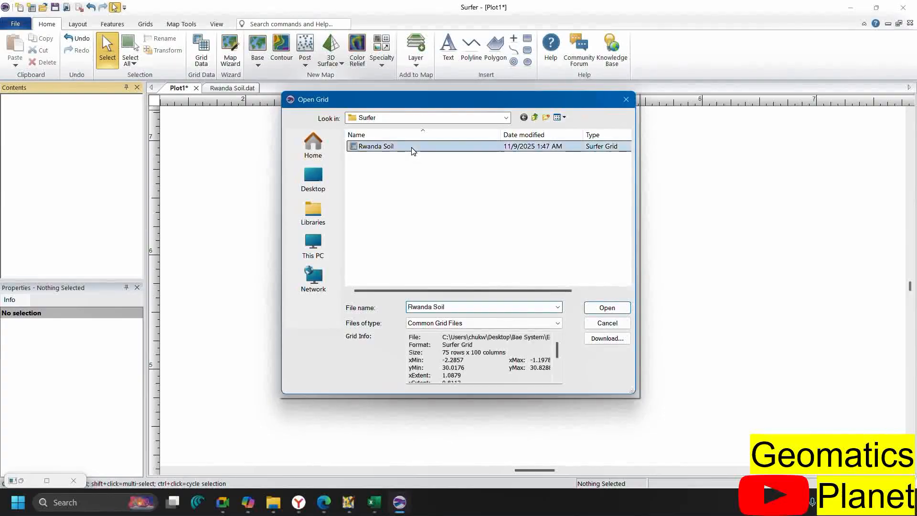
{"action": "left_click", "coordinate": [591, 309]}
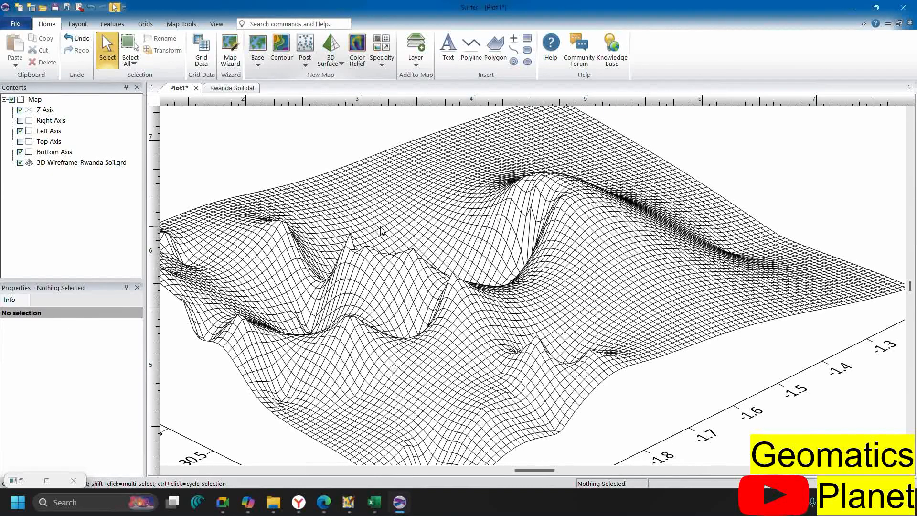
Try showing the lower surface of the 3D wireframe, and turn it off again
{"action": "left_click", "coordinate": [113, 163]}
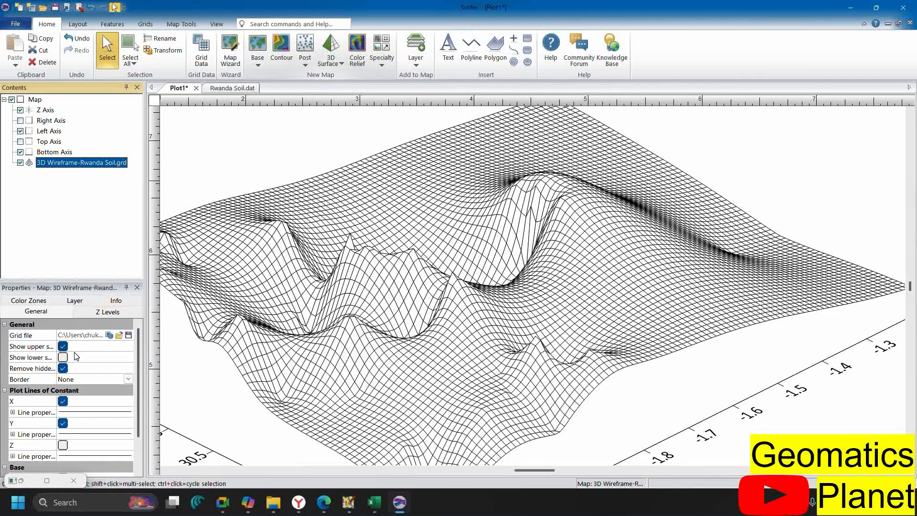
{"action": "left_click", "coordinate": [62, 358]}
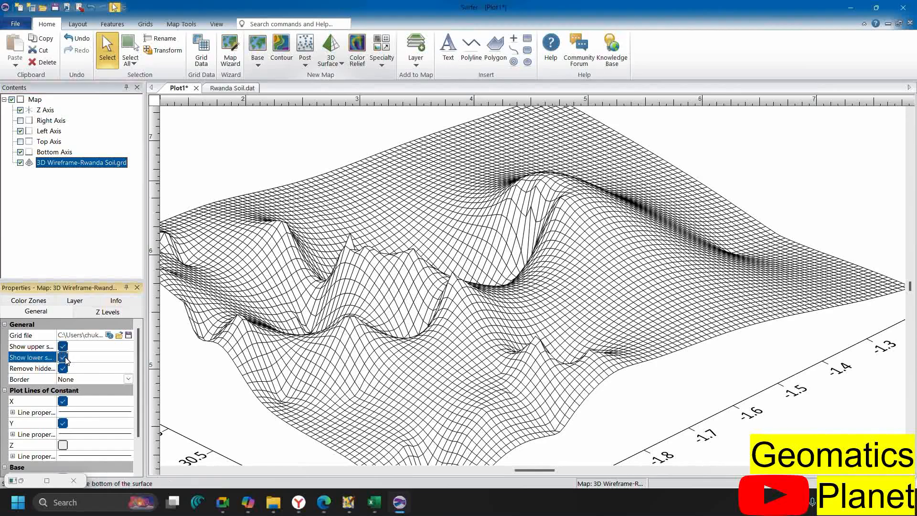
{"action": "left_click", "coordinate": [63, 357]}
{"action": "scroll", "coordinate": [530, 242], "scroll_direction": "down", "scroll_amount": 4}
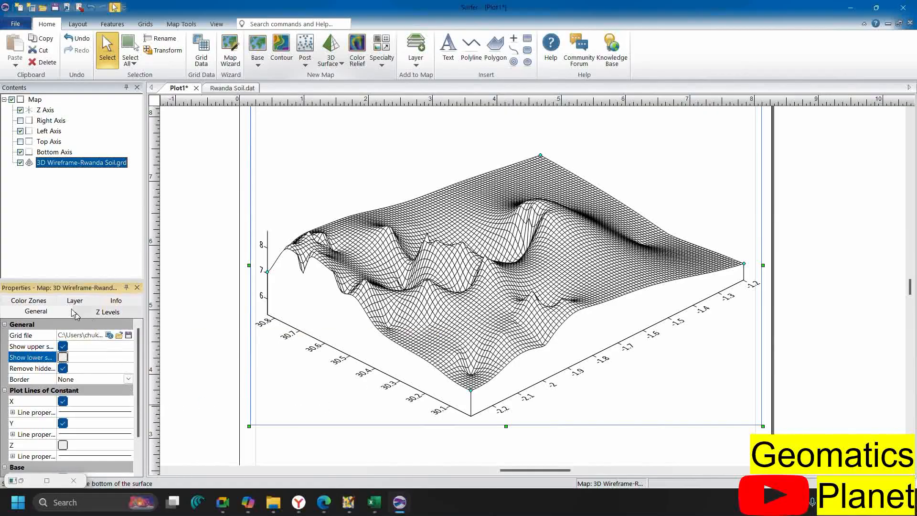
Examine the 3D wireframe's color zone, Z level, constant line and base settings
{"action": "left_click", "coordinate": [42, 303]}
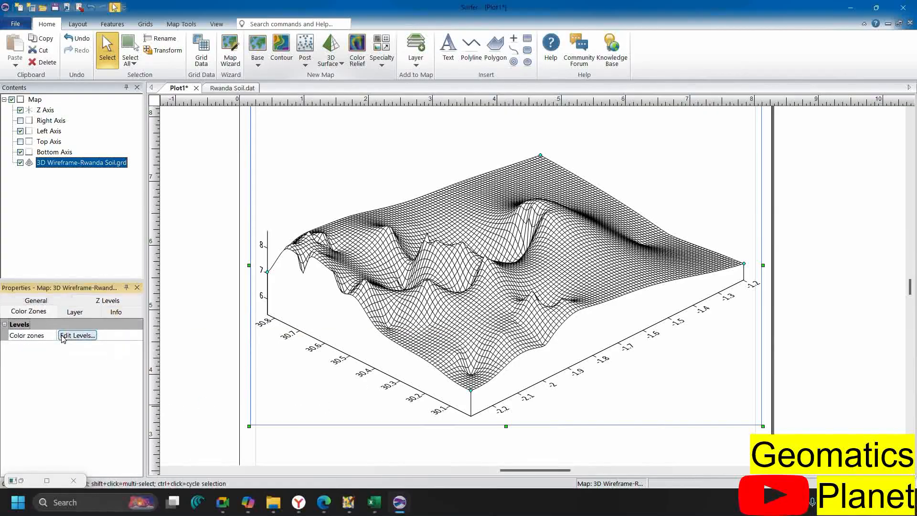
{"action": "left_click", "coordinate": [98, 302]}
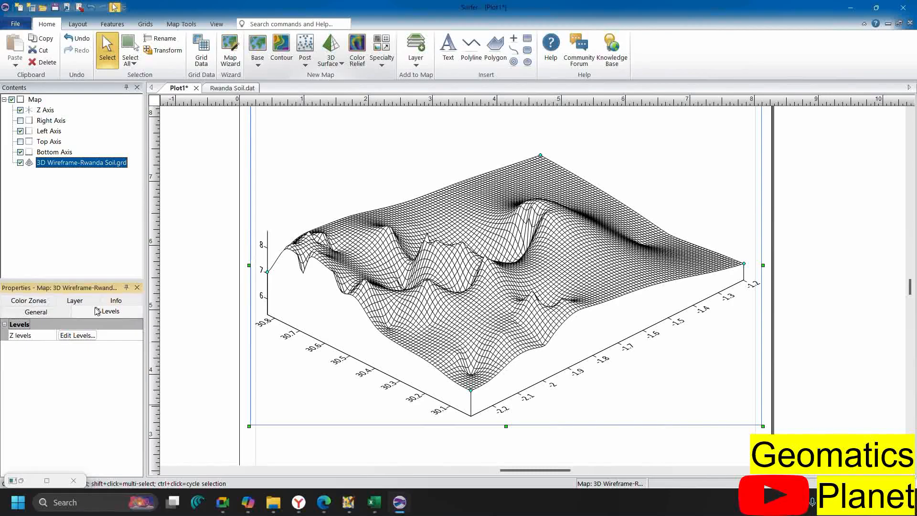
{"action": "left_click", "coordinate": [66, 313]}
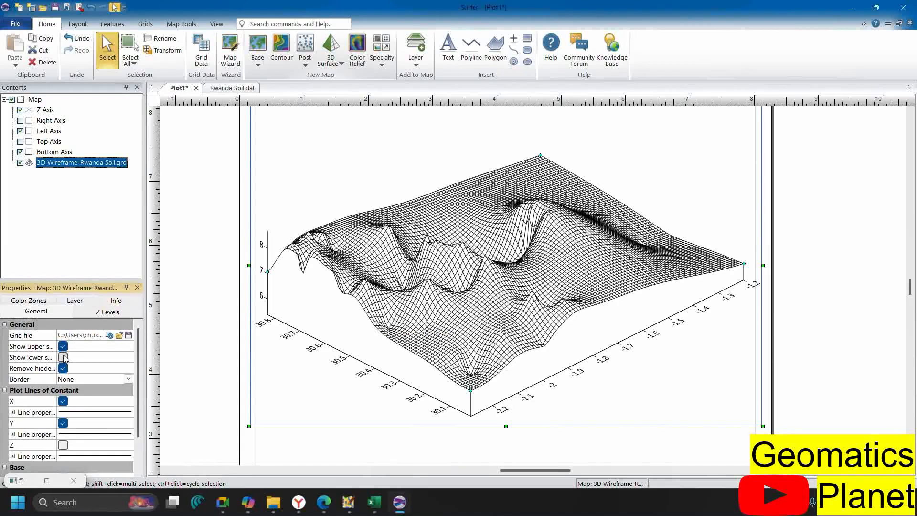
{"action": "scroll", "coordinate": [66, 432], "scroll_direction": "down", "scroll_amount": 2}
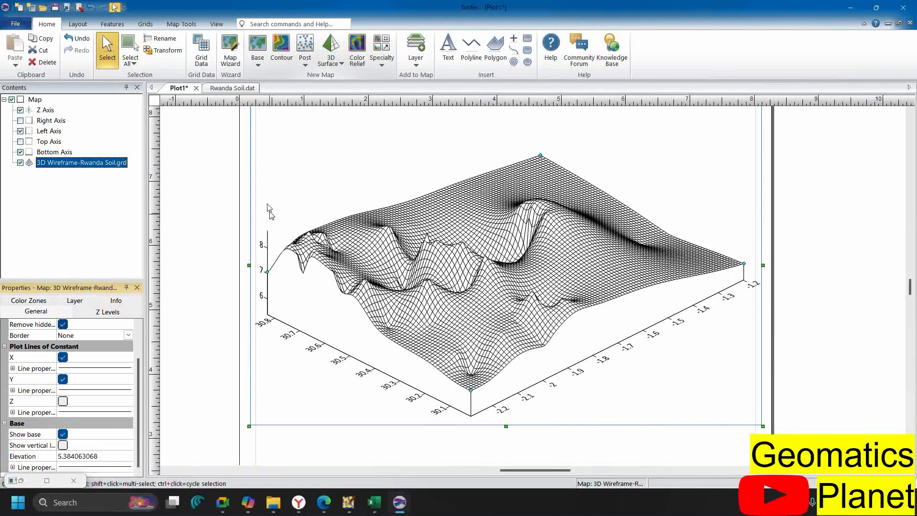
Delete the wireframe map and create a 3D surface map from the Rwanda Soil grid
{"action": "left_click", "coordinate": [34, 100]}
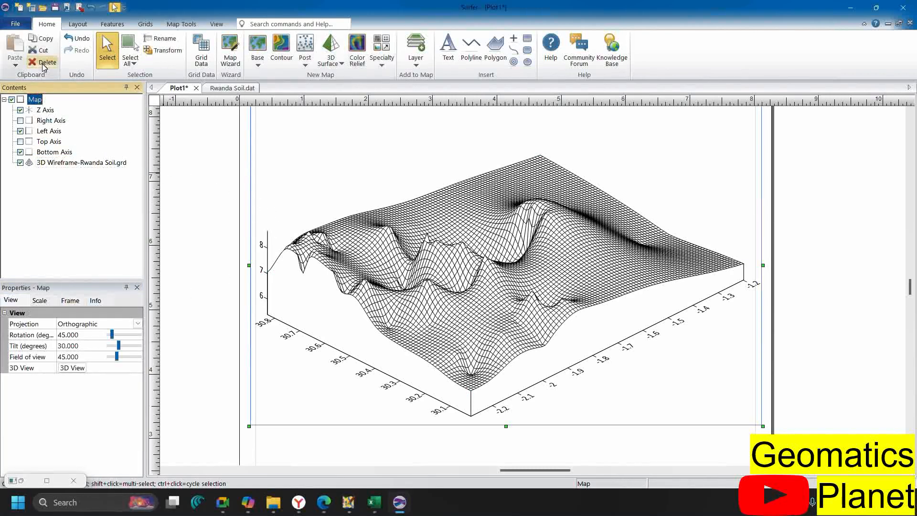
{"action": "left_click", "coordinate": [44, 62]}
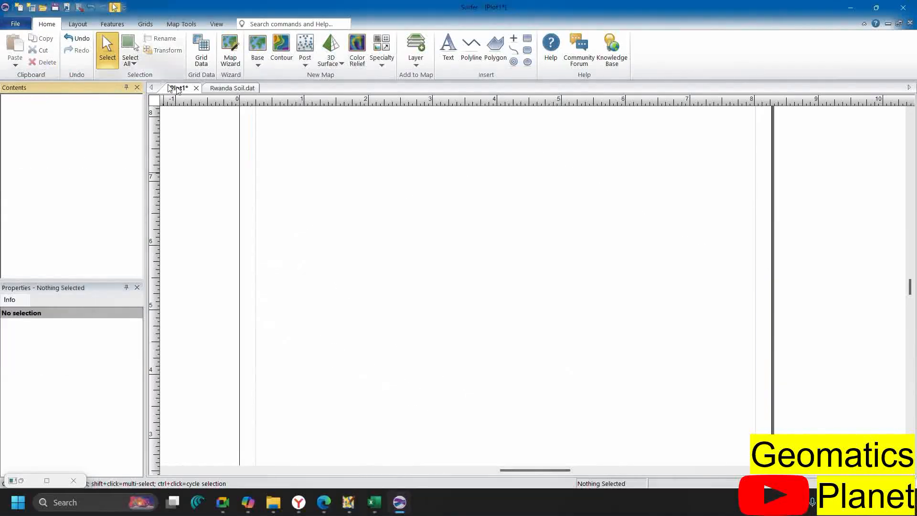
{"action": "left_click", "coordinate": [330, 51]}
{"action": "left_click", "coordinate": [393, 148]}
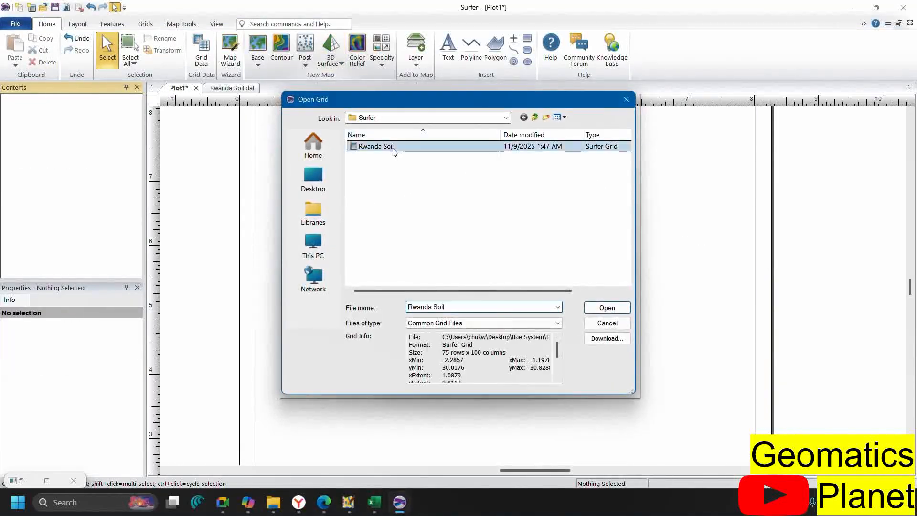
{"action": "left_click", "coordinate": [607, 308]}
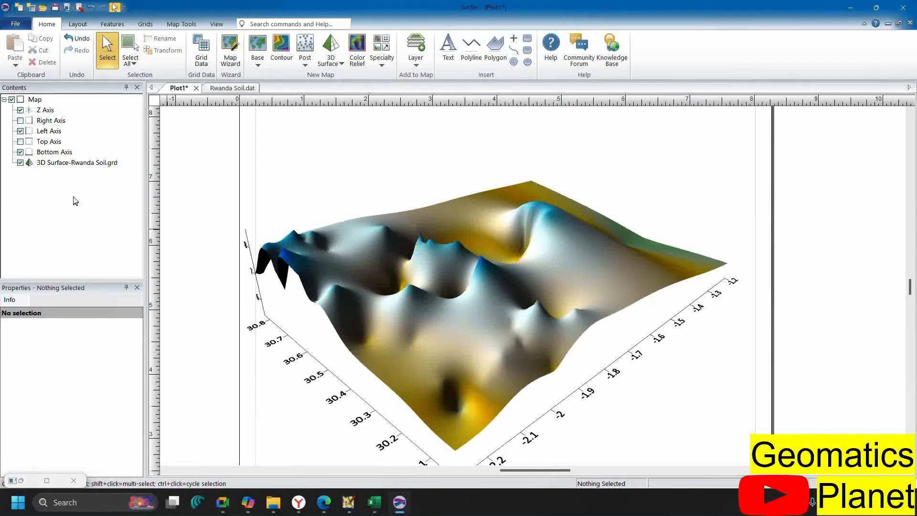
Show the color scale and the base of the 3D surface layer
{"action": "left_click", "coordinate": [60, 163]}
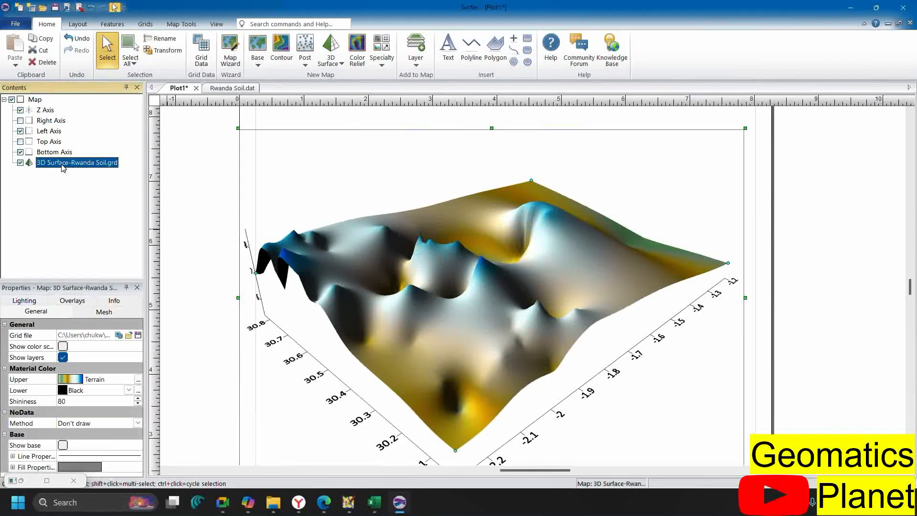
{"action": "left_click", "coordinate": [62, 346]}
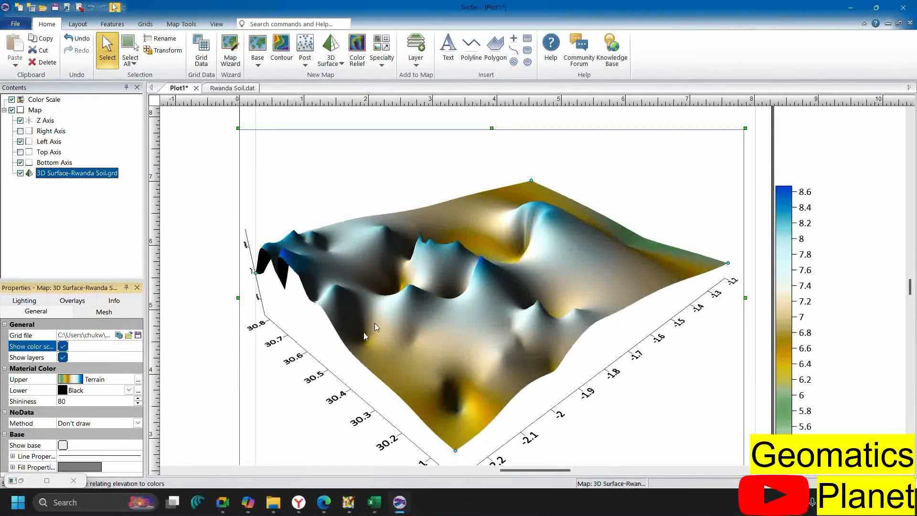
{"action": "left_click", "coordinate": [63, 445]}
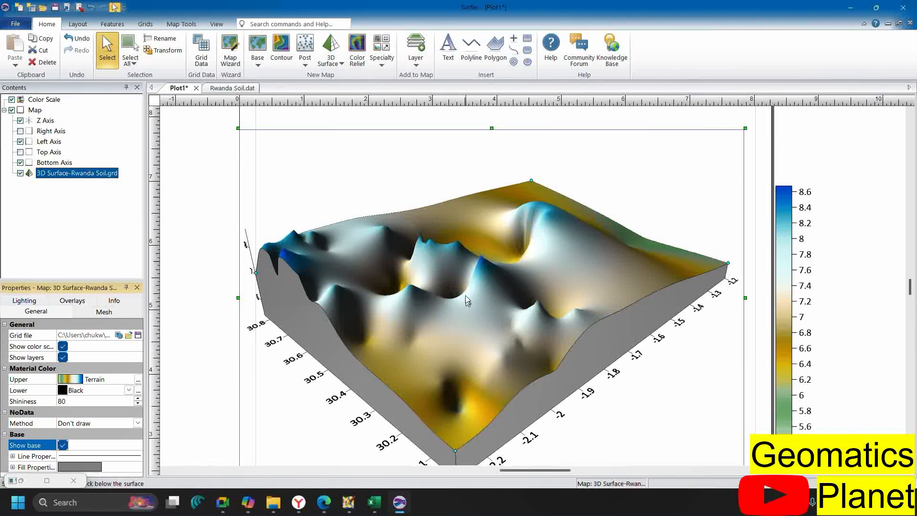
Try to add a profile to the 3D surface map
{"action": "left_click", "coordinate": [216, 24]}
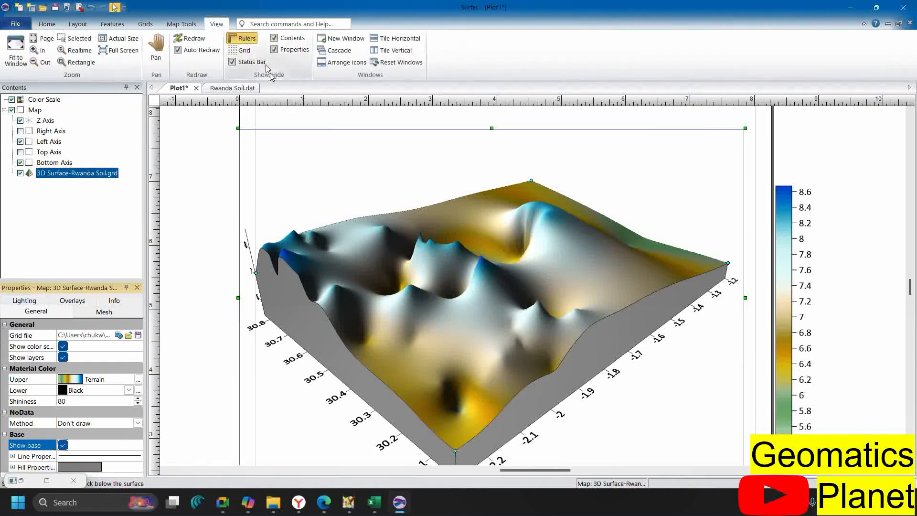
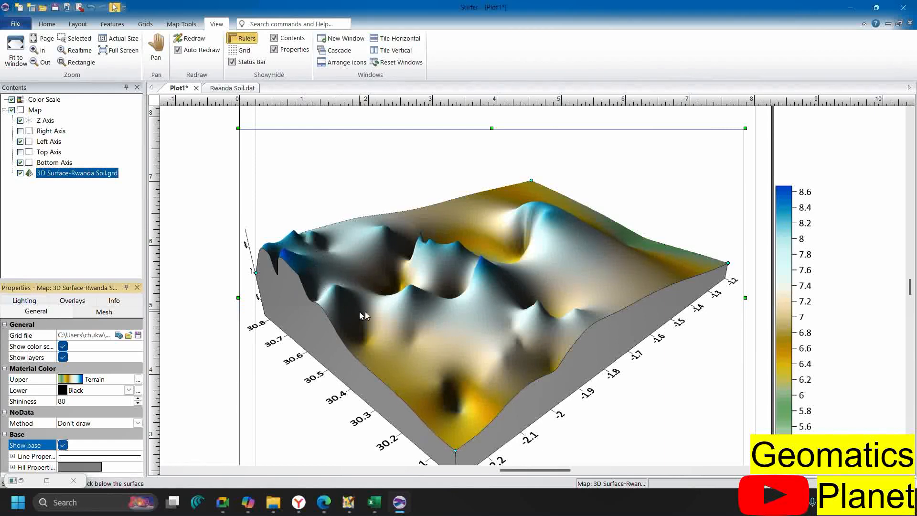
{"action": "left_click", "coordinate": [182, 24]}
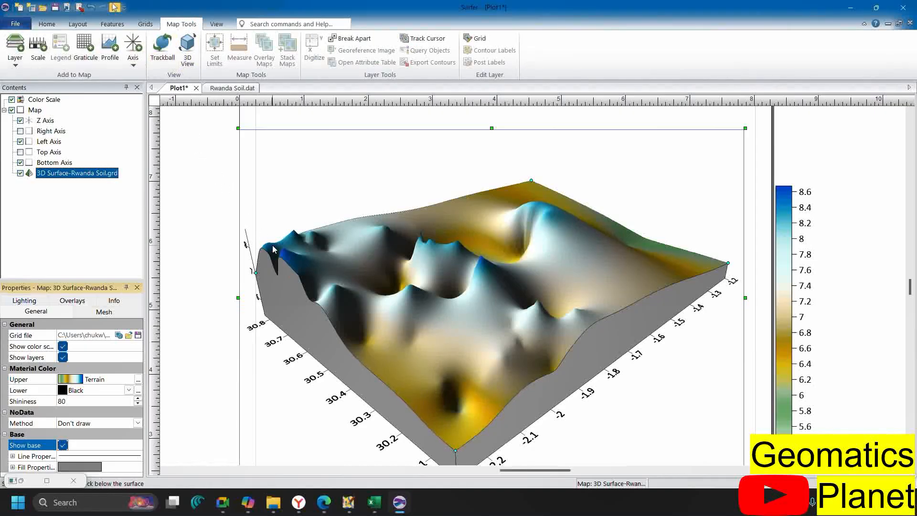
{"action": "left_click", "coordinate": [110, 48]}
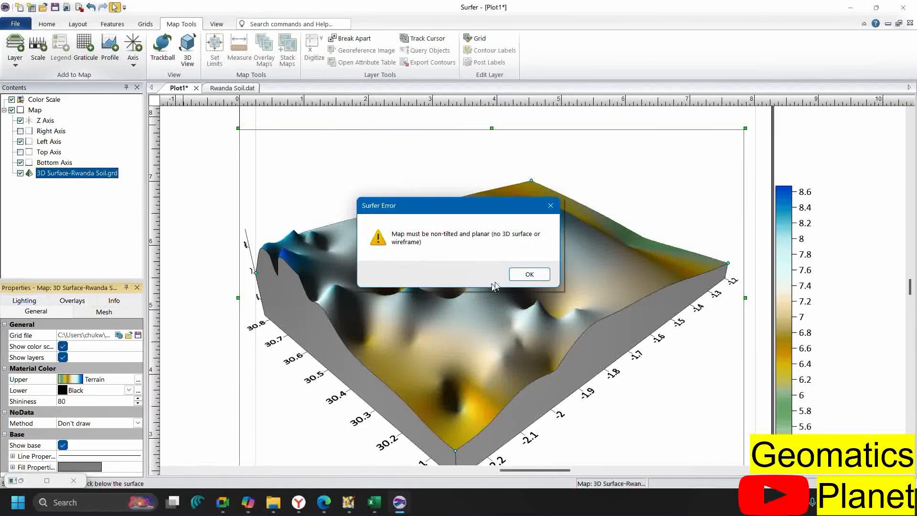
{"action": "left_click", "coordinate": [521, 276]}
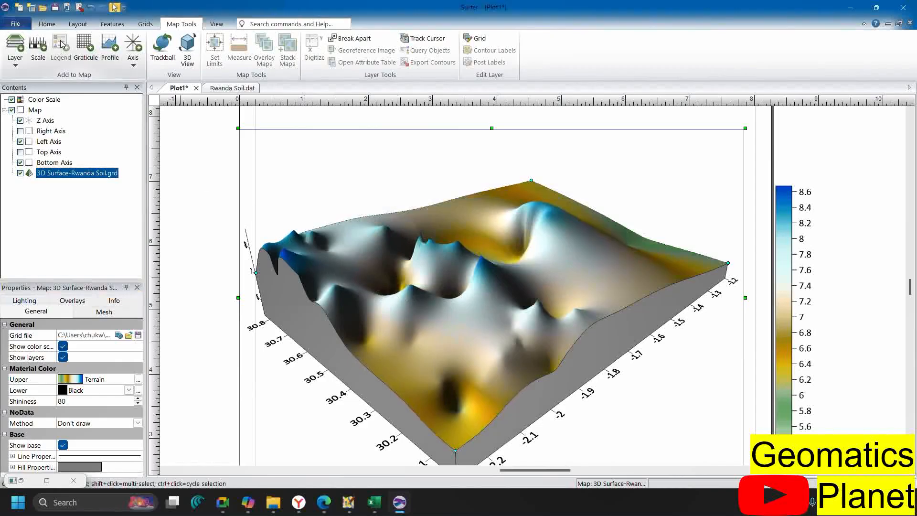
{"action": "left_click", "coordinate": [110, 48]}
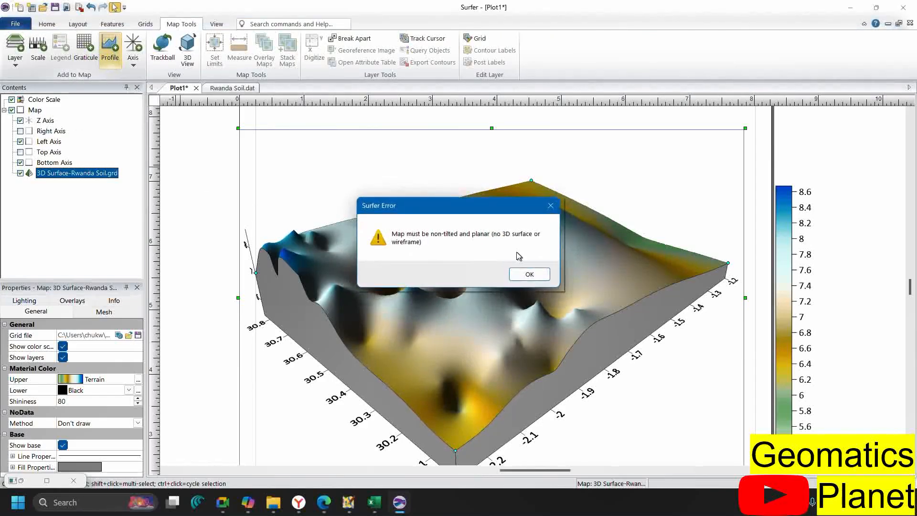
{"action": "left_click", "coordinate": [529, 274]}
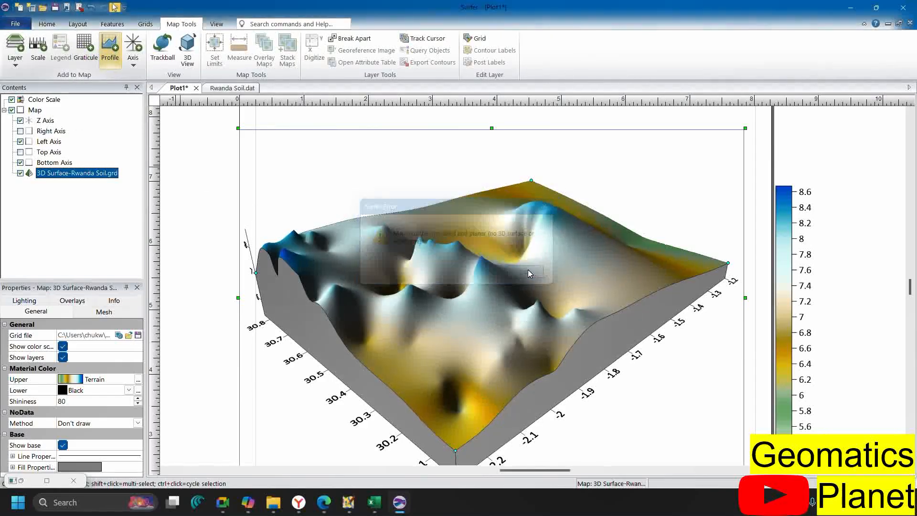
Rotate and tilt the 3D surface map with the Trackball tool to a steeper, nearly overhead viewpoint
{"action": "left_click", "coordinate": [162, 48]}
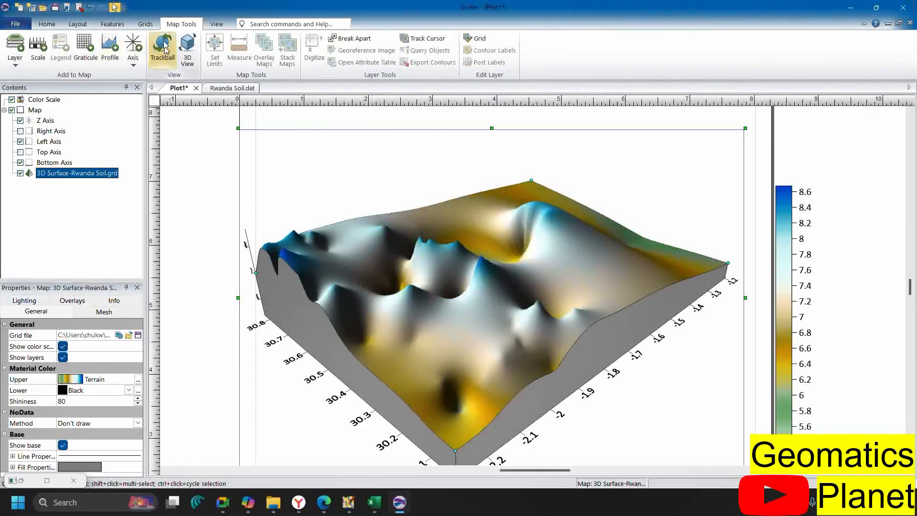
{"action": "left_click_drag", "start_coordinate": [378, 221], "coordinate": [455, 314]}
{"action": "left_click_drag", "start_coordinate": [499, 260], "coordinate": [520, 328]}
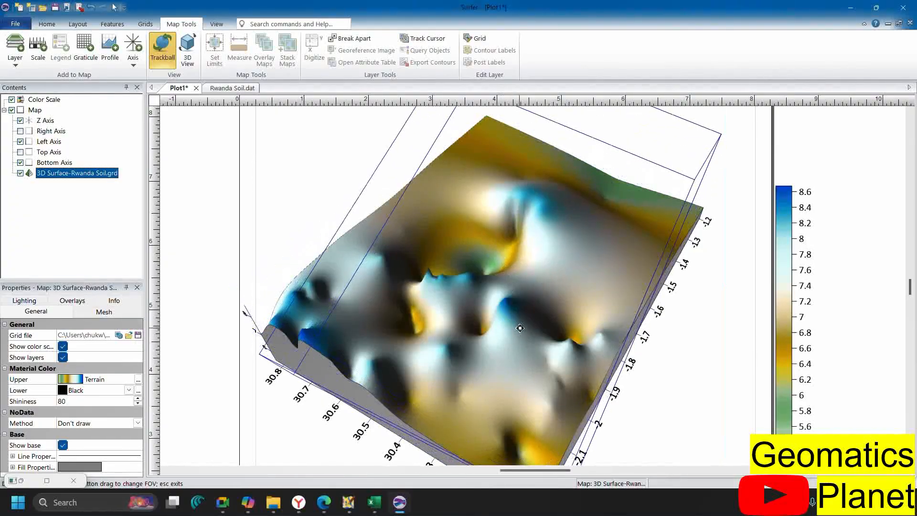
{"action": "left_click_drag", "start_coordinate": [494, 232], "coordinate": [399, 248]}
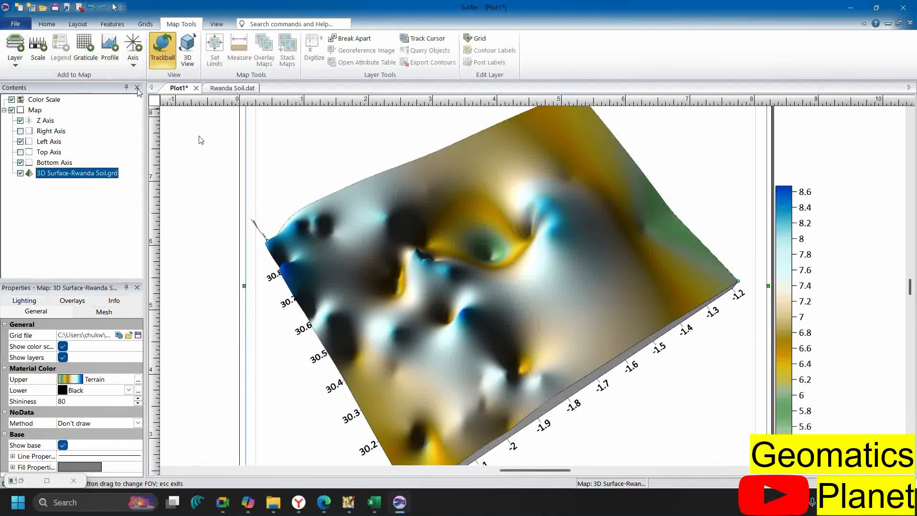
Open the map in a separate 3D View and rotate the surface to a low oblique angle
{"action": "left_click", "coordinate": [187, 50]}
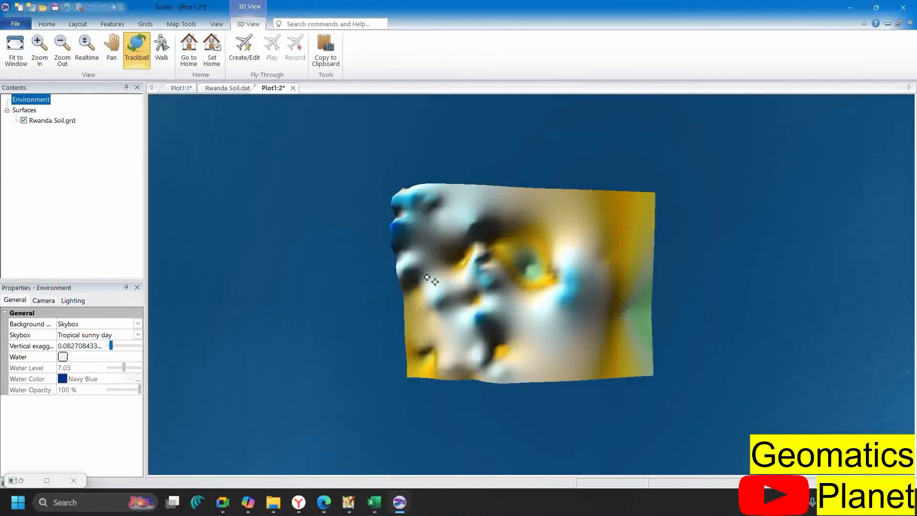
{"action": "left_click_drag", "start_coordinate": [462, 312], "coordinate": [625, 346]}
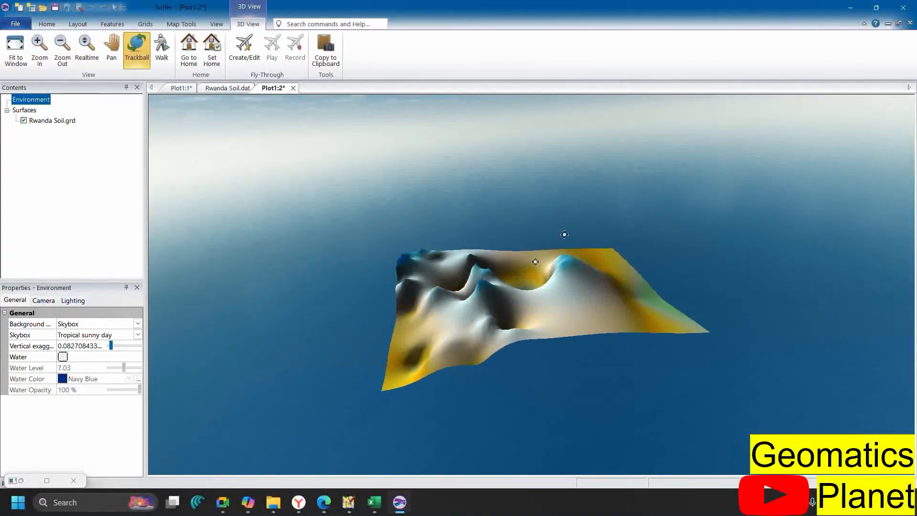
{"action": "left_click_drag", "start_coordinate": [565, 235], "coordinate": [472, 211]}
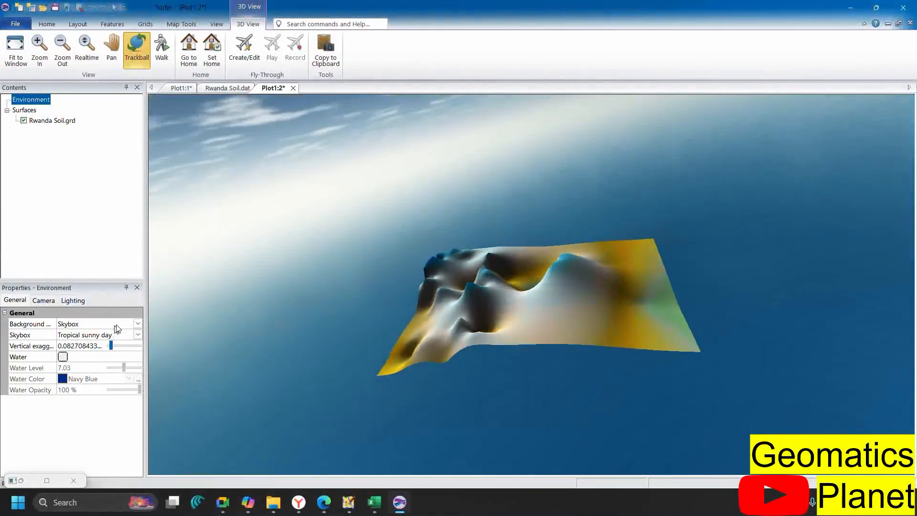
Try the solid Color background in the 3D View environment, and return it to Skybox
{"action": "left_click", "coordinate": [137, 323]}
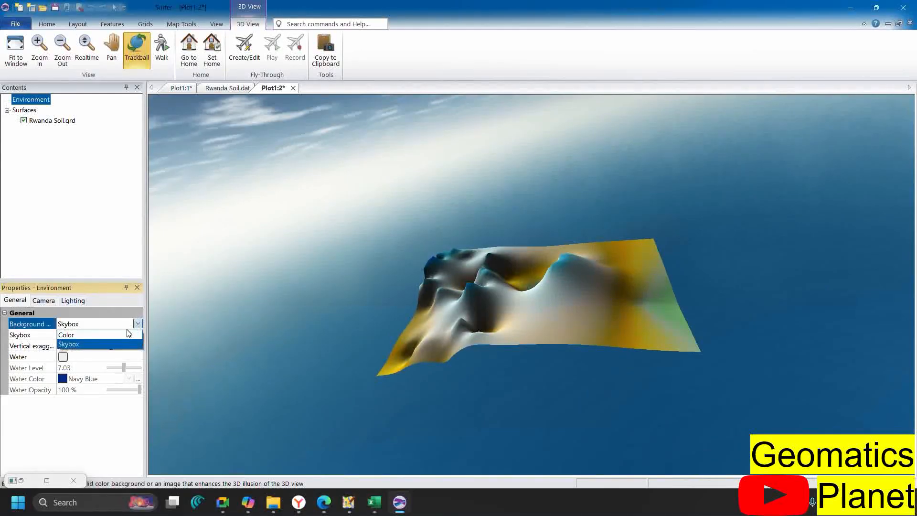
{"action": "left_click", "coordinate": [70, 334]}
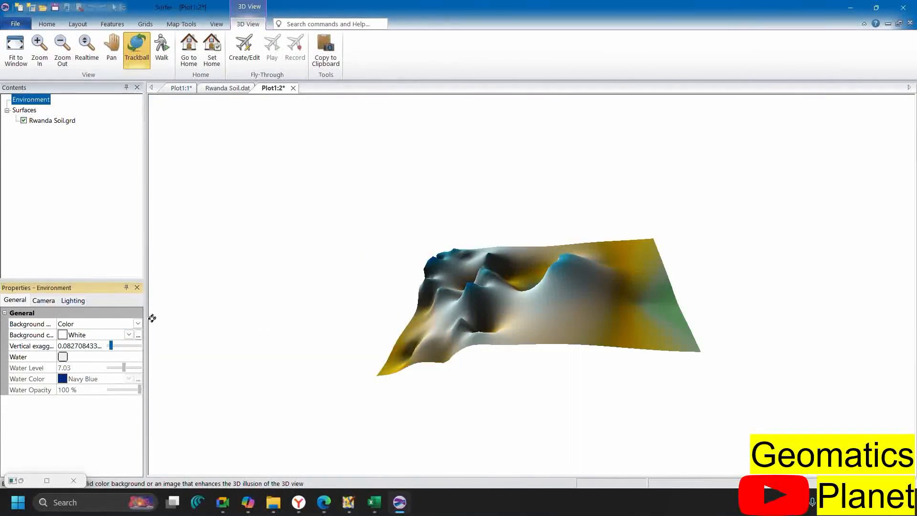
{"action": "left_click", "coordinate": [136, 324]}
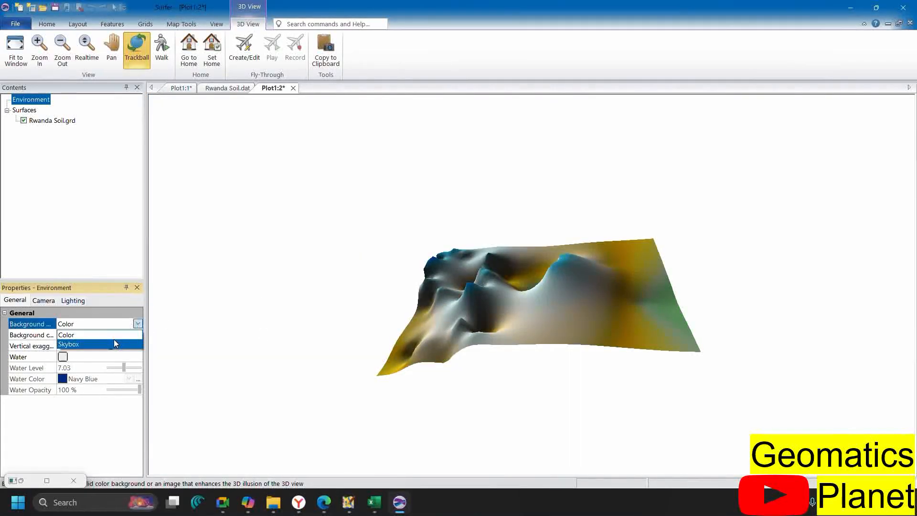
{"action": "left_click", "coordinate": [115, 342]}
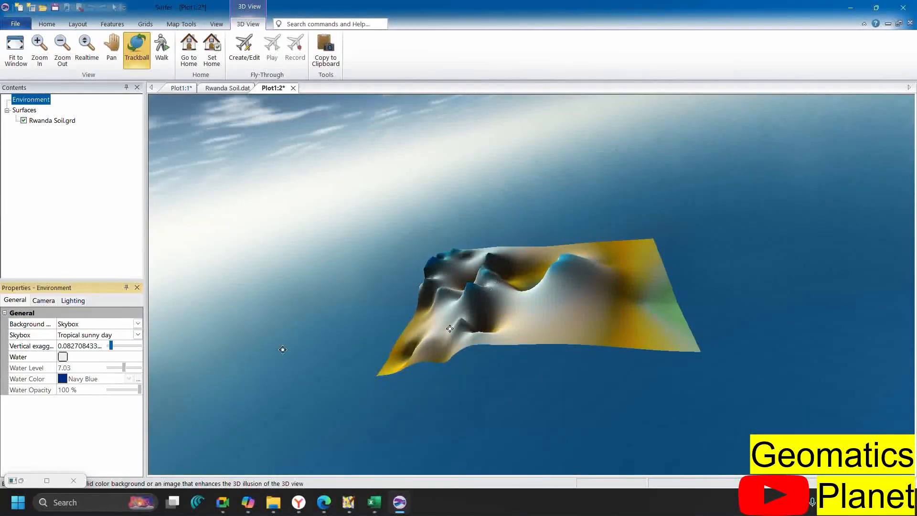
Try the Alpine and Cloudy light rays skyboxes behind the surface, rotating the scene under each
{"action": "left_click", "coordinate": [137, 335]}
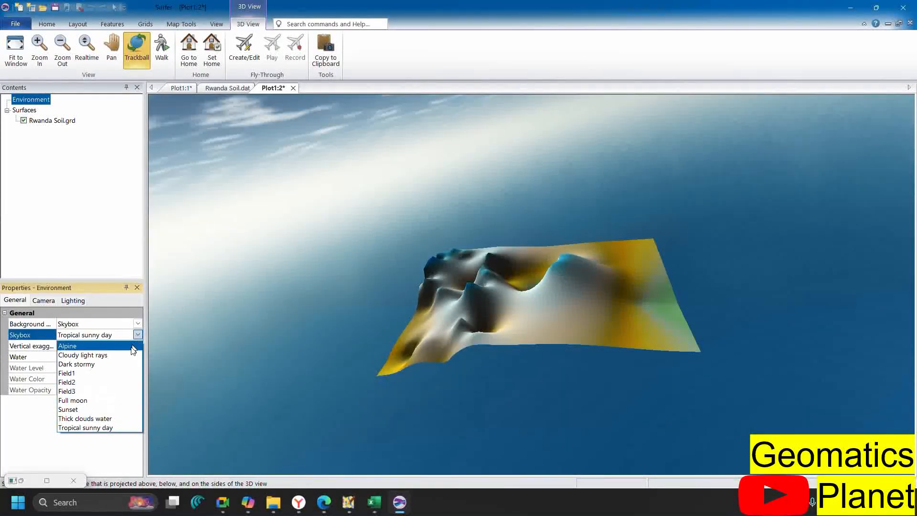
{"action": "left_click", "coordinate": [124, 347]}
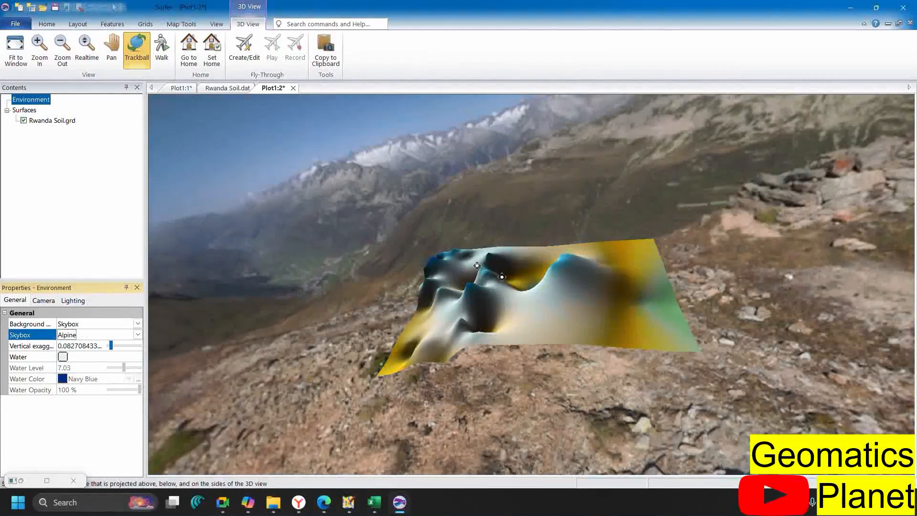
{"action": "left_click_drag", "start_coordinate": [502, 277], "coordinate": [377, 394]}
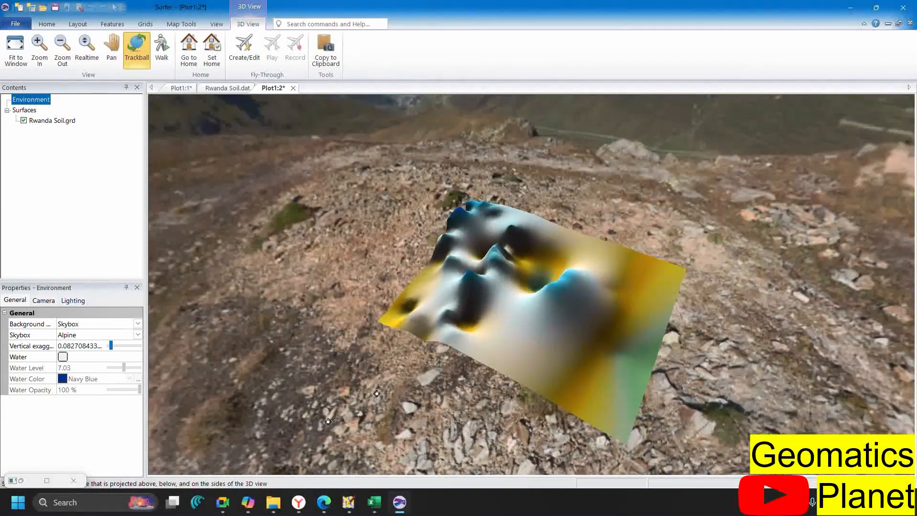
{"action": "left_click", "coordinate": [138, 334]}
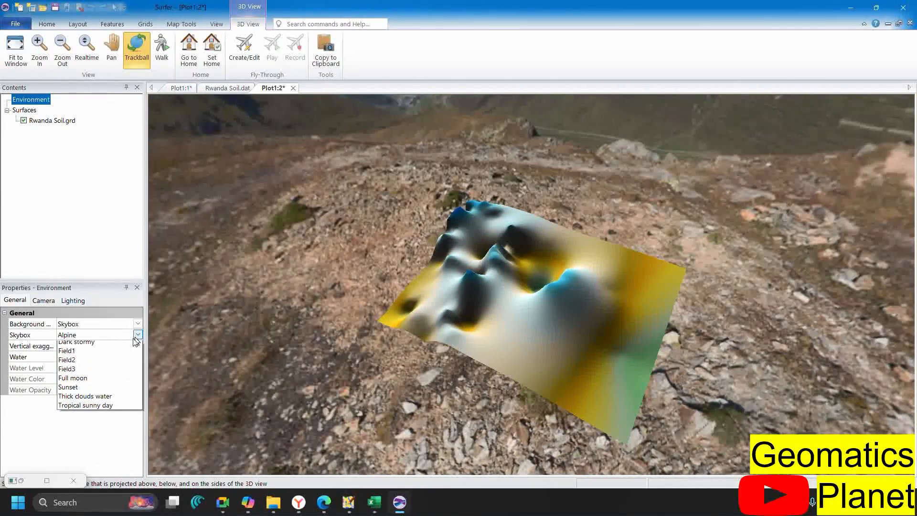
{"action": "left_click", "coordinate": [120, 358]}
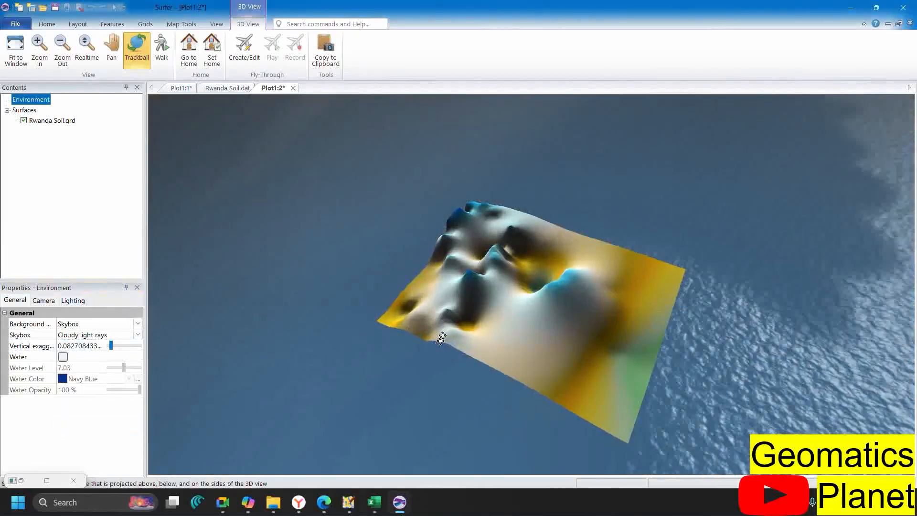
{"action": "left_click_drag", "start_coordinate": [440, 334], "coordinate": [458, 338]}
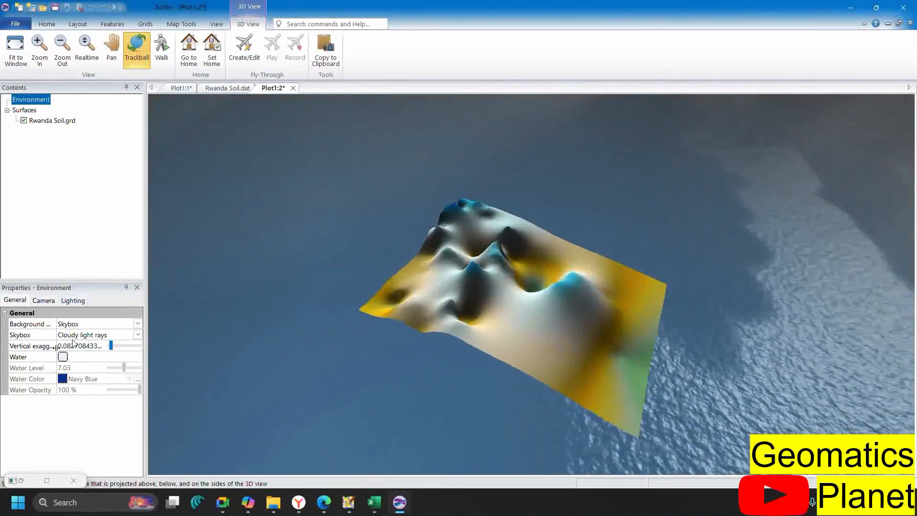
Try the Dark stormy and Field1 skyboxes, rotating the surface against each background
{"action": "left_click", "coordinate": [138, 335]}
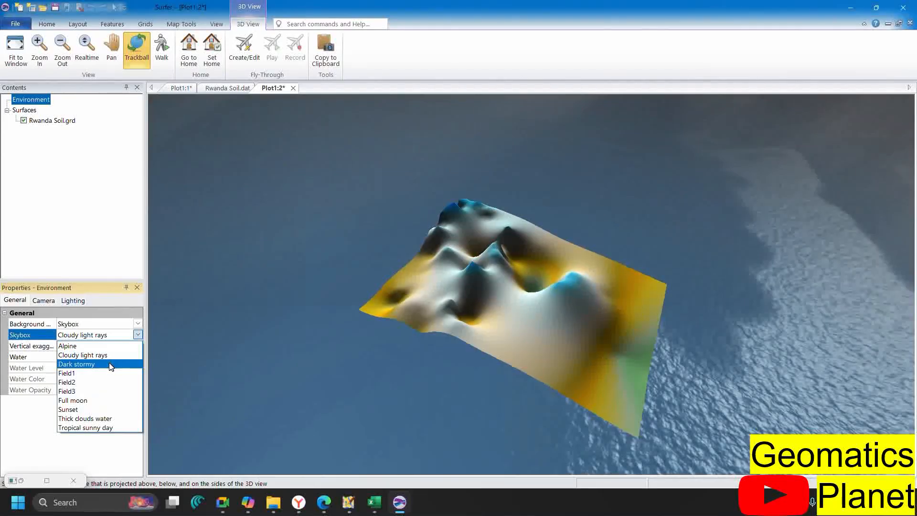
{"action": "left_click", "coordinate": [111, 362]}
{"action": "left_click_drag", "start_coordinate": [454, 315], "coordinate": [346, 320]}
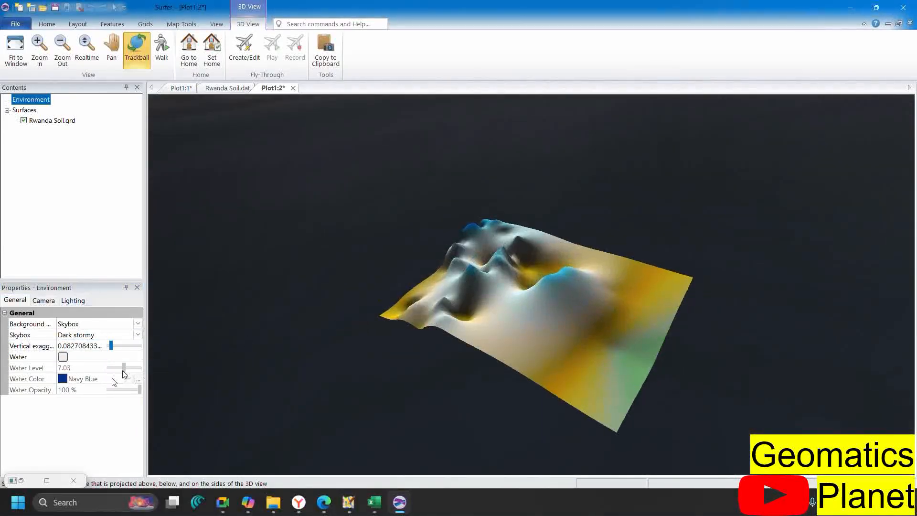
{"action": "left_click", "coordinate": [138, 335]}
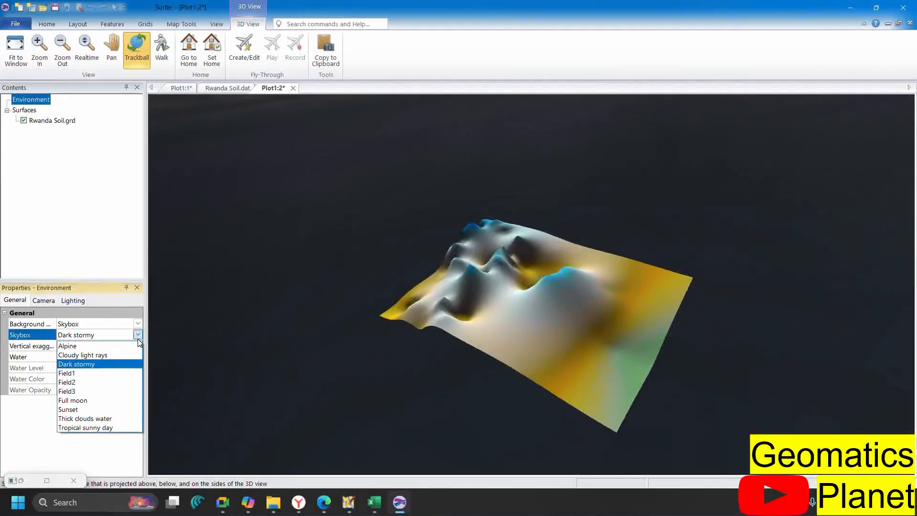
{"action": "left_click", "coordinate": [117, 375]}
{"action": "left_click_drag", "start_coordinate": [662, 279], "coordinate": [584, 389]}
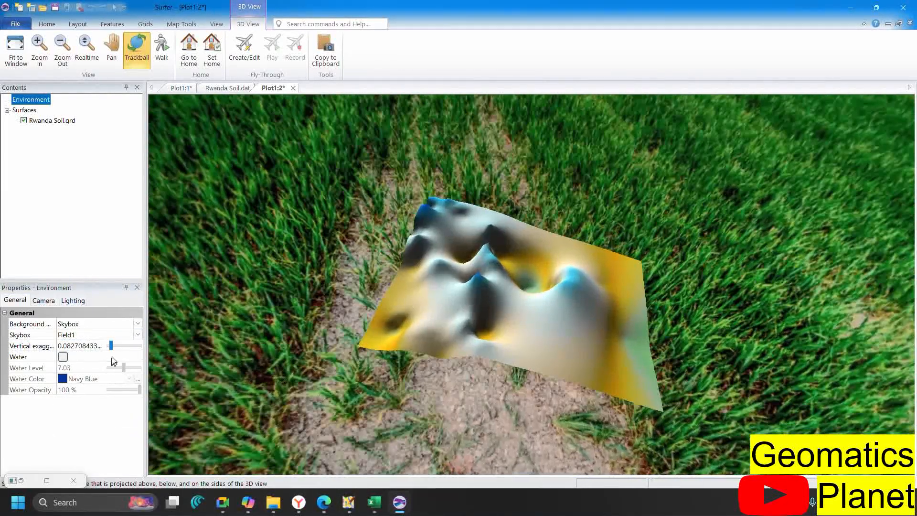
Try the Field2 and Field3 skyboxes and view the surface from different angles in each
{"action": "left_click", "coordinate": [139, 337]}
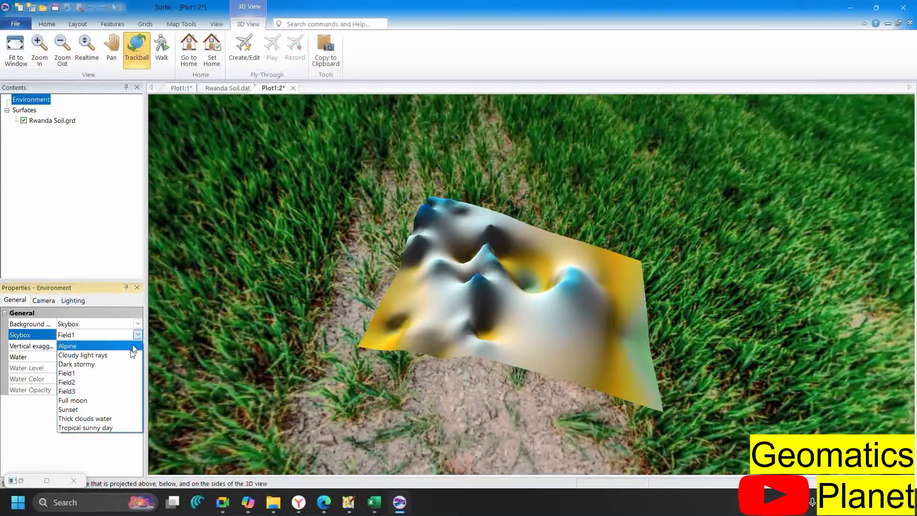
{"action": "left_click", "coordinate": [118, 385]}
{"action": "left_click_drag", "start_coordinate": [452, 316], "coordinate": [480, 334]}
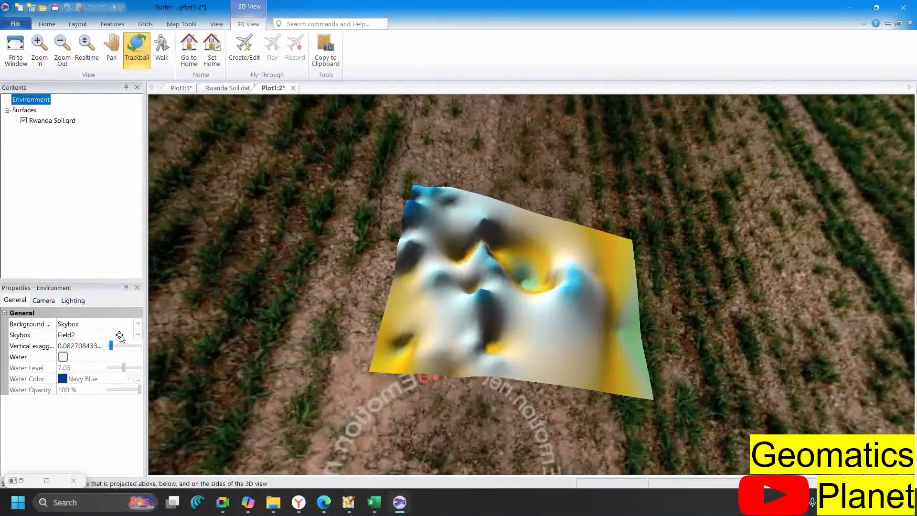
{"action": "left_click_drag", "start_coordinate": [192, 356], "coordinate": [268, 268]}
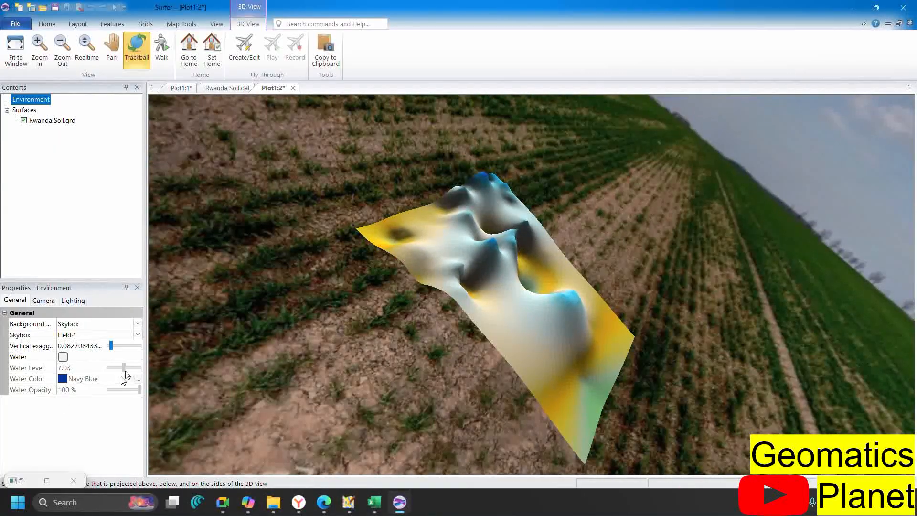
{"action": "left_click", "coordinate": [138, 335]}
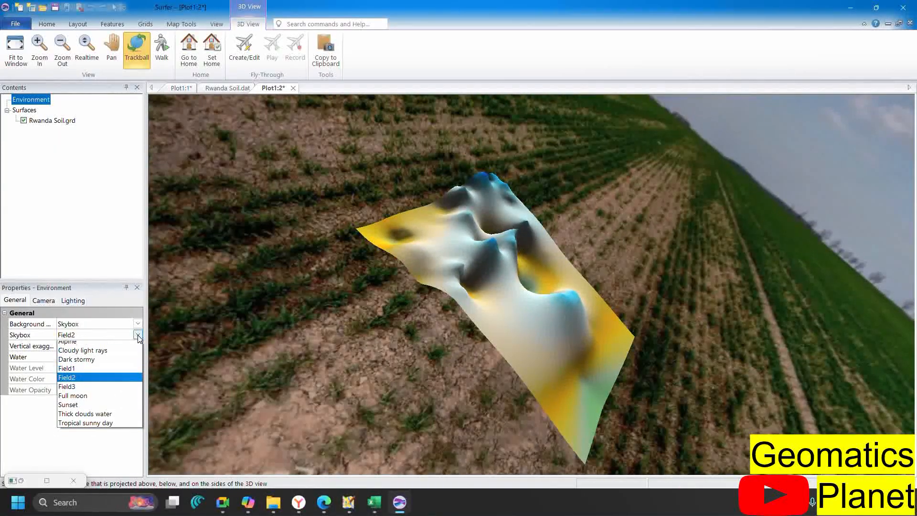
{"action": "left_click", "coordinate": [112, 397]}
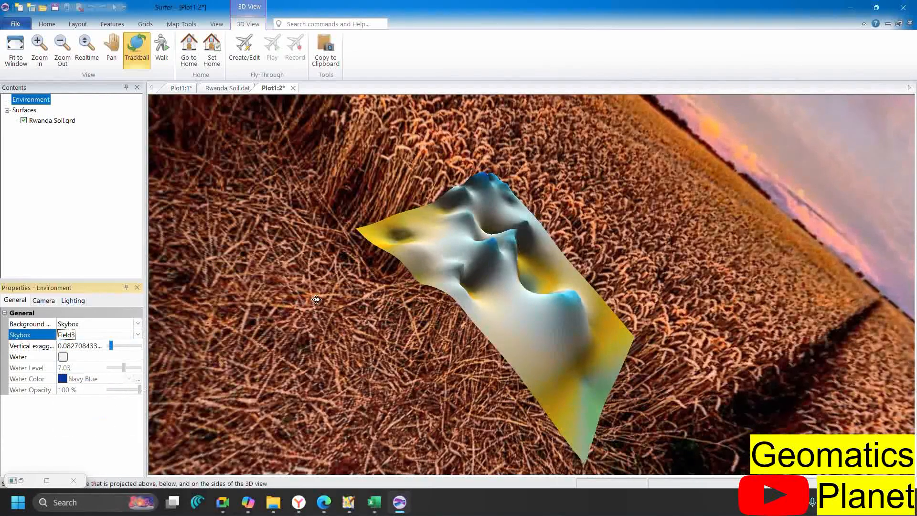
{"action": "mouse_move", "coordinate": [334, 344]}
{"action": "left_mouse_down"}
{"action": "mouse_move", "coordinate": [363, 306]}
{"action": "mouse_move", "coordinate": [334, 344]}
{"action": "left_mouse_up"}
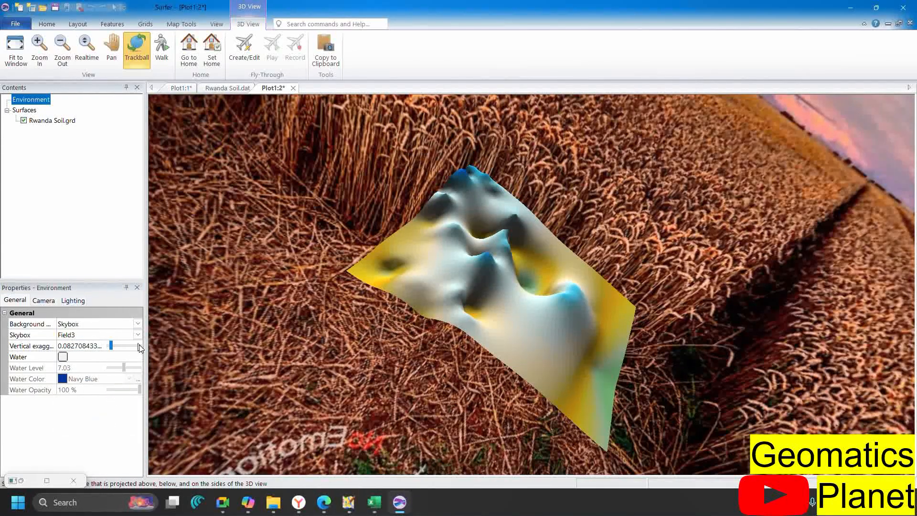
Try the Full moon skybox with the surface rotated to a low viewpoint, and preview the Sunset skybox
{"action": "left_click", "coordinate": [137, 336]}
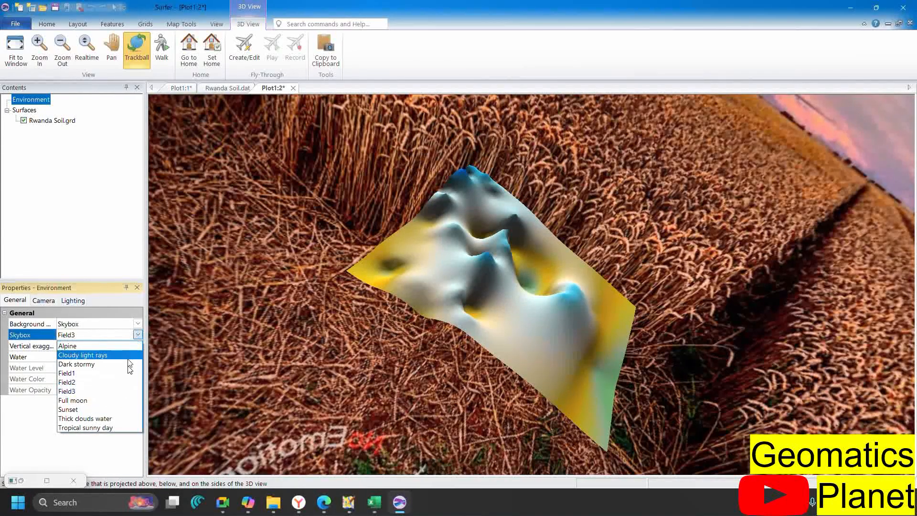
{"action": "left_click", "coordinate": [115, 401]}
{"action": "left_click_drag", "start_coordinate": [328, 342], "coordinate": [418, 228]}
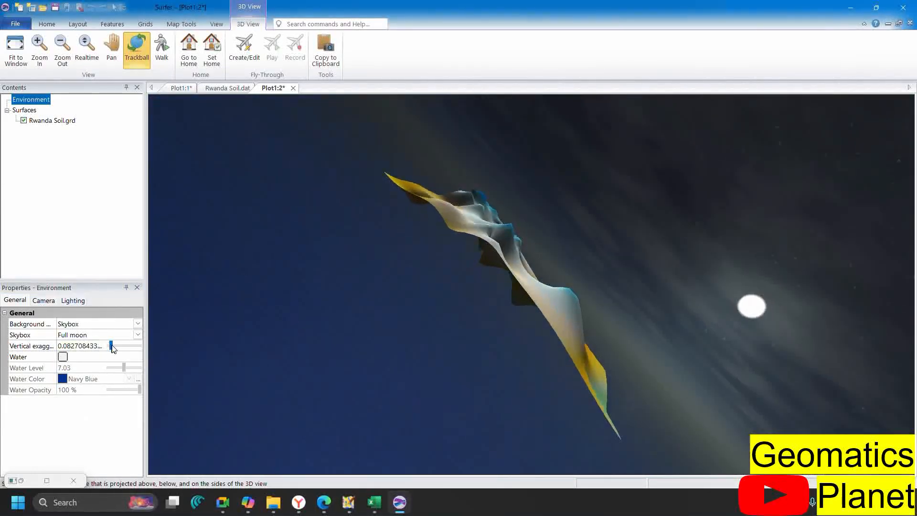
{"action": "left_click_drag", "start_coordinate": [356, 247], "coordinate": [504, 306]}
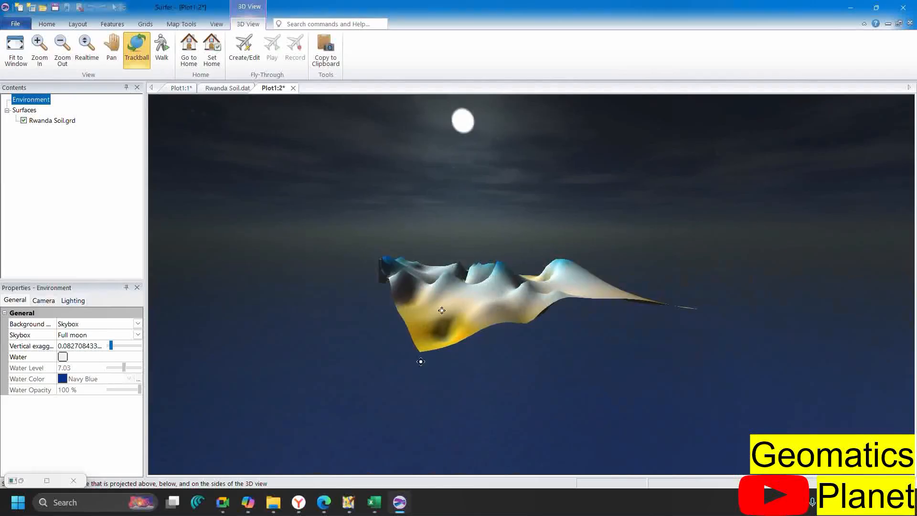
{"action": "left_click", "coordinate": [137, 334]}
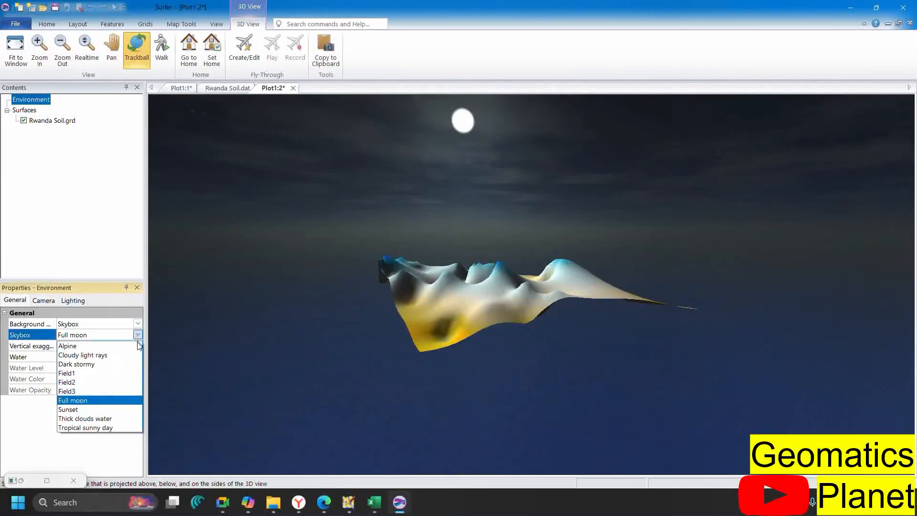
{"action": "left_click", "coordinate": [132, 411]}
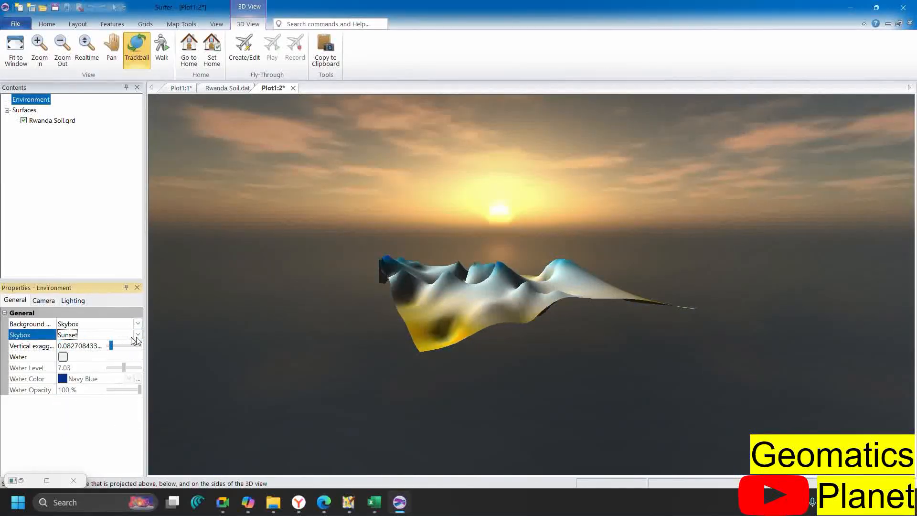
Preview the Thick clouds water skybox, and set the skybox back to Tropical sunny day
{"action": "left_click", "coordinate": [138, 334]}
{"action": "left_click", "coordinate": [119, 419]}
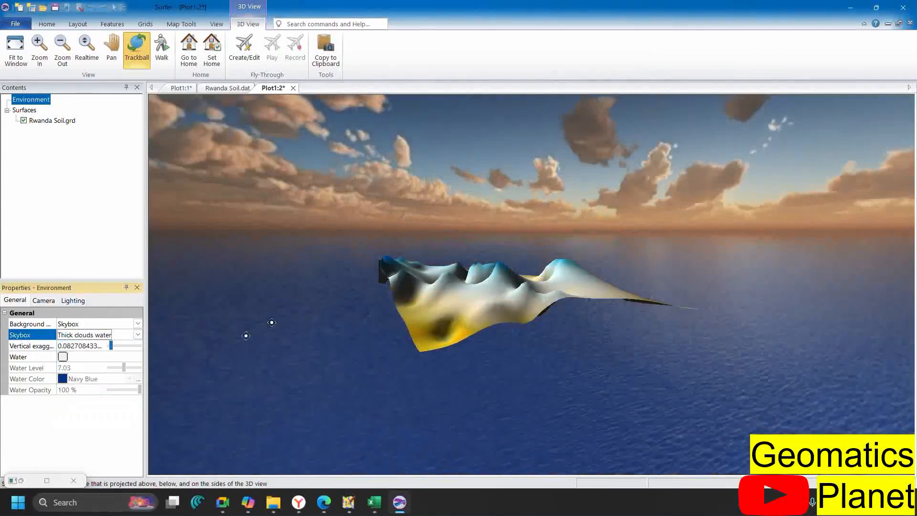
{"action": "mouse_move", "coordinate": [438, 258]}
{"action": "left_mouse_down"}
{"action": "mouse_move", "coordinate": [428, 406]}
{"action": "mouse_move", "coordinate": [430, 263]}
{"action": "left_mouse_up"}
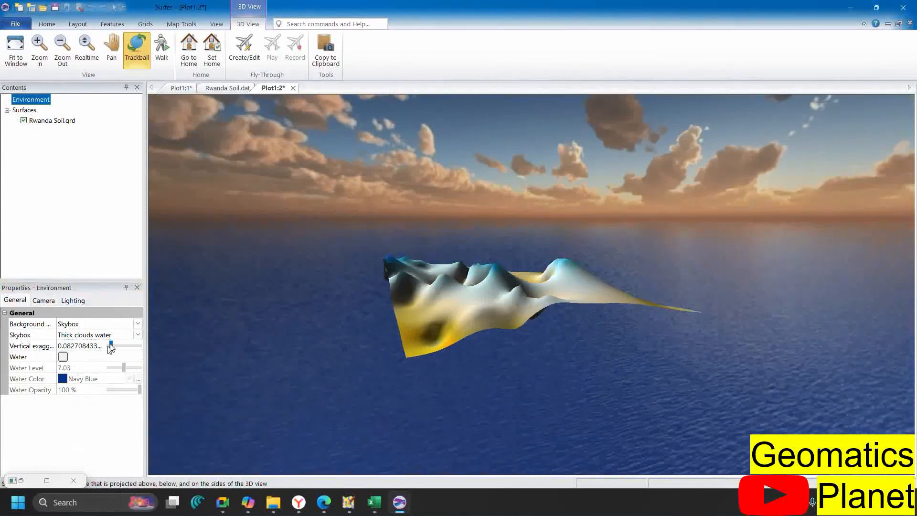
{"action": "left_click", "coordinate": [137, 335]}
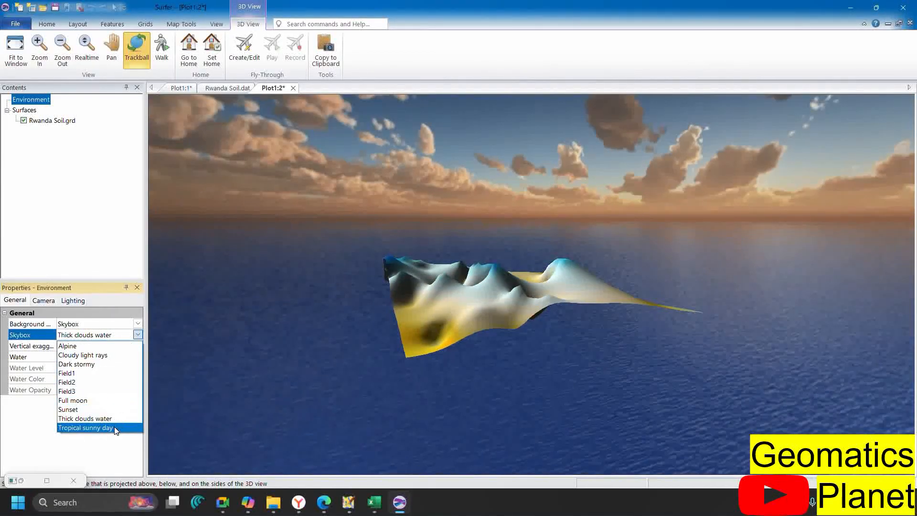
{"action": "left_click", "coordinate": [115, 429]}
{"action": "left_click_drag", "start_coordinate": [275, 340], "coordinate": [401, 303]}
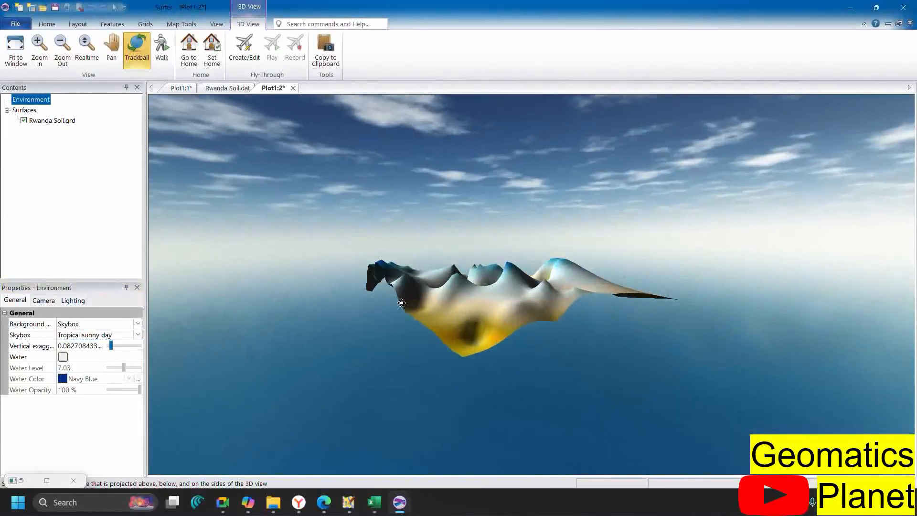
Turn on the water plane in the 3D View environment and rotate the surface to view it from several sides
{"action": "left_click", "coordinate": [62, 358]}
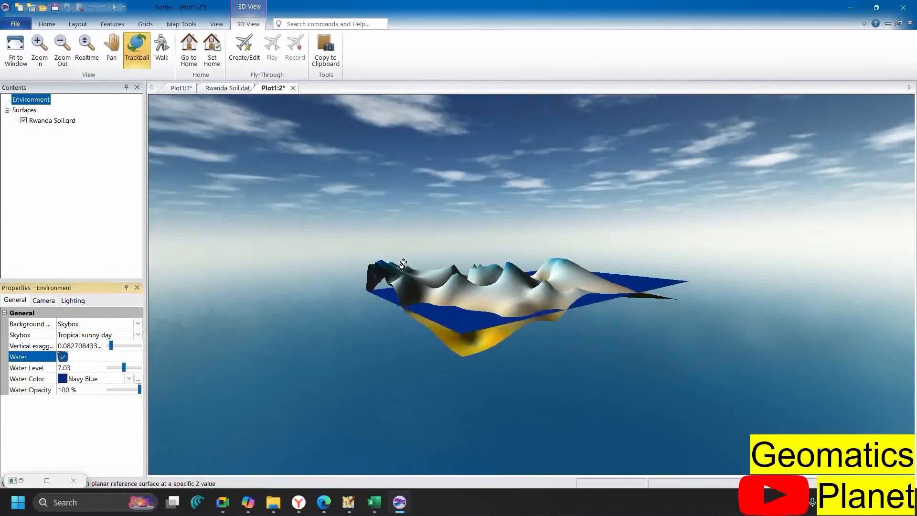
{"action": "left_click_drag", "start_coordinate": [403, 264], "coordinate": [353, 269]}
{"action": "left_click_drag", "start_coordinate": [764, 241], "coordinate": [567, 395]}
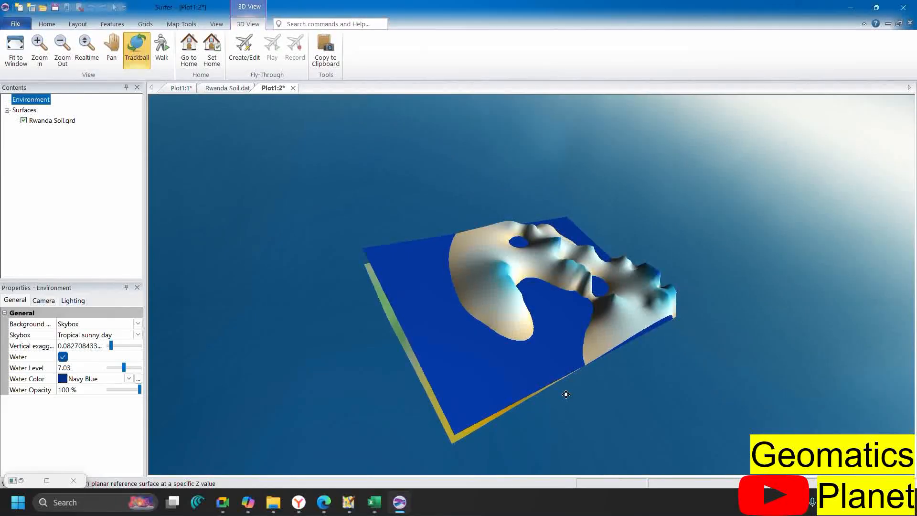
{"action": "left_click_drag", "start_coordinate": [566, 394], "coordinate": [428, 233]}
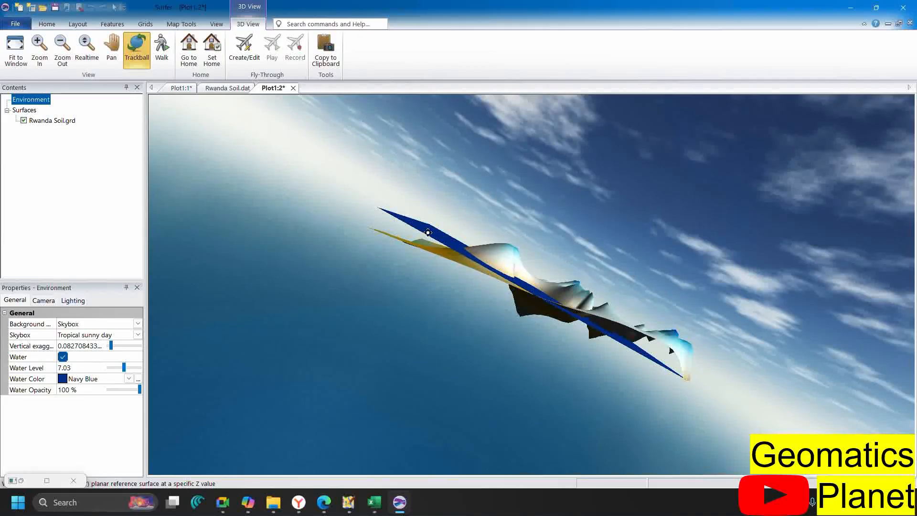
{"action": "left_click_drag", "start_coordinate": [428, 233], "coordinate": [501, 312]}
{"action": "left_click_drag", "start_coordinate": [686, 317], "coordinate": [544, 318]}
Examine up close and from several low angles where the water plane meets the surface's peaks and hollows
{"action": "scroll", "coordinate": [548, 332], "scroll_direction": "up", "scroll_amount": 6}
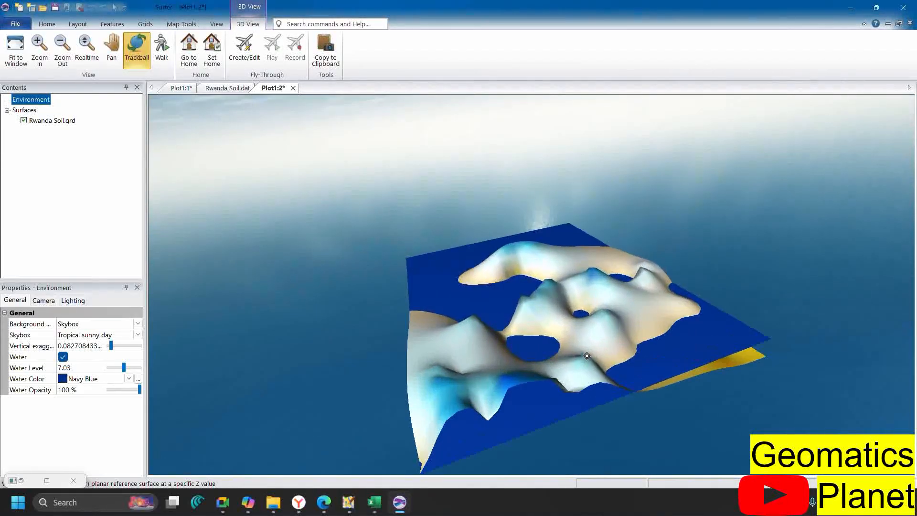
{"action": "scroll", "coordinate": [567, 378], "scroll_direction": "up", "scroll_amount": 8}
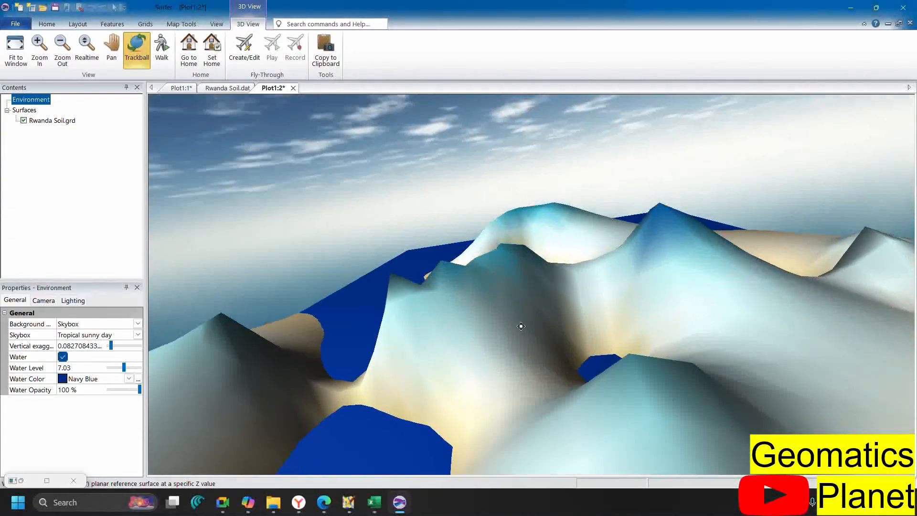
{"action": "left_click_drag", "start_coordinate": [521, 326], "coordinate": [542, 373]}
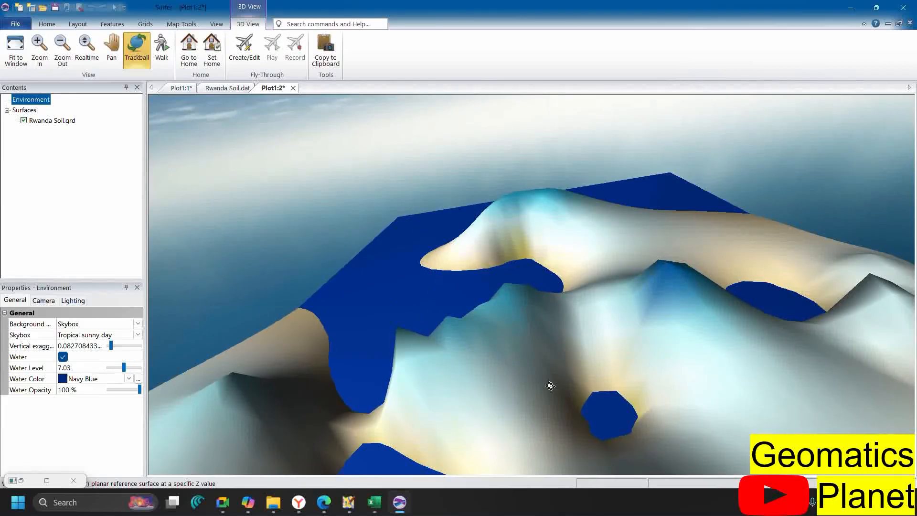
{"action": "scroll", "coordinate": [656, 397], "scroll_direction": "up", "scroll_amount": 3}
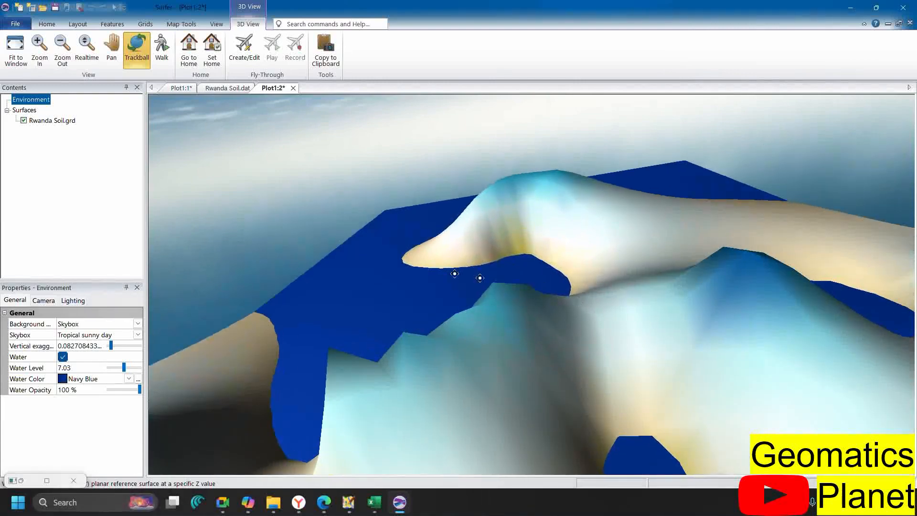
{"action": "left_click_drag", "start_coordinate": [480, 278], "coordinate": [335, 316]}
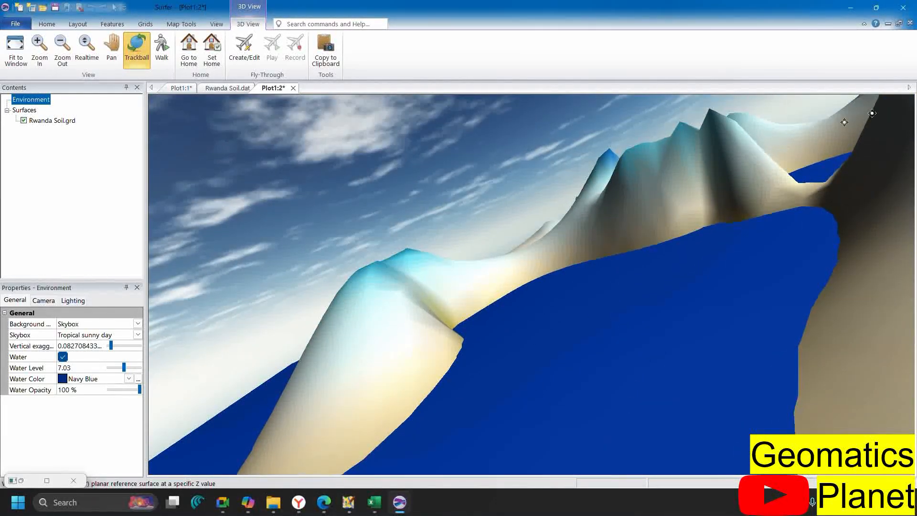
{"action": "left_click_drag", "start_coordinate": [845, 122], "coordinate": [444, 292]}
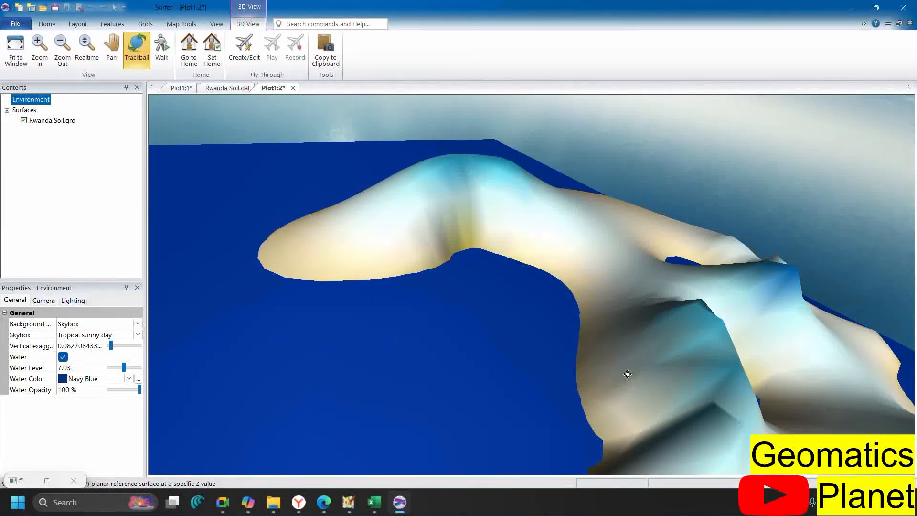
{"action": "left_click_drag", "start_coordinate": [627, 374], "coordinate": [688, 329]}
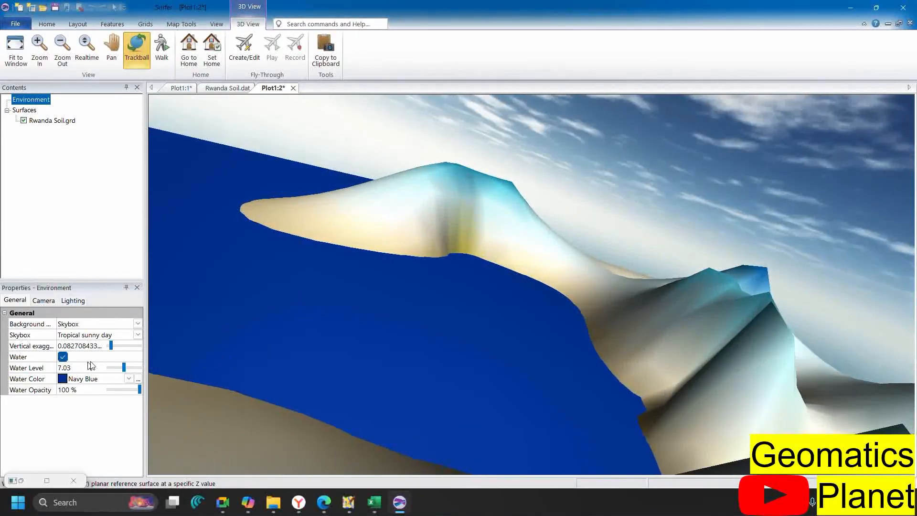
Try a water level of 8.82 in the 3D View environment and rotate the surface to check how much is flooded
{"action": "left_click_drag", "start_coordinate": [124, 370], "coordinate": [133, 370]}
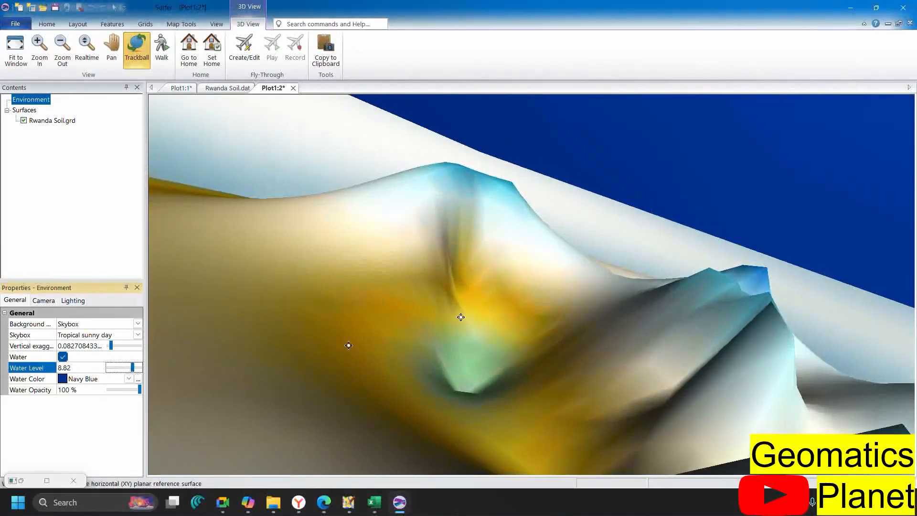
{"action": "scroll", "coordinate": [452, 287], "scroll_direction": "down", "scroll_amount": 4}
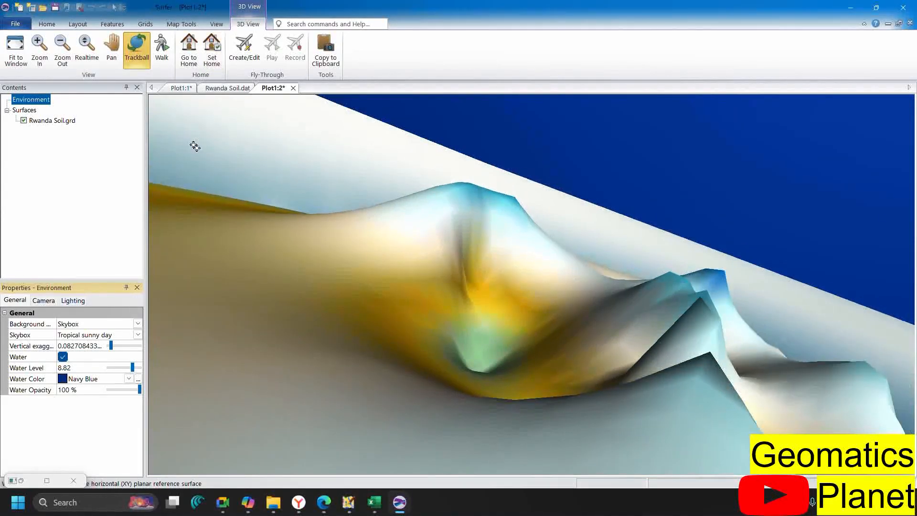
{"action": "left_click_drag", "start_coordinate": [566, 172], "coordinate": [430, 322]}
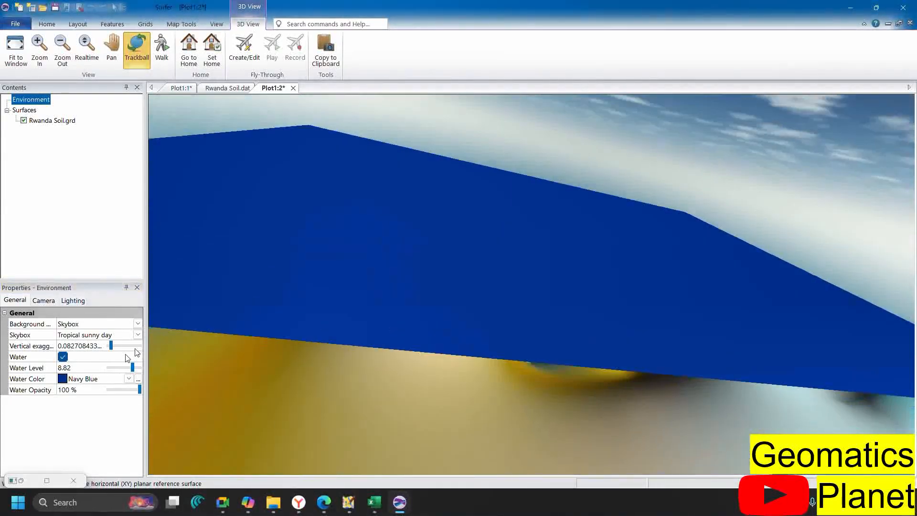
Try a water level of 4.54 and view the whole surface from above against the water plane
{"action": "left_click_drag", "start_coordinate": [133, 368], "coordinate": [114, 367]}
{"action": "scroll", "coordinate": [610, 293], "scroll_direction": "down", "scroll_amount": 6}
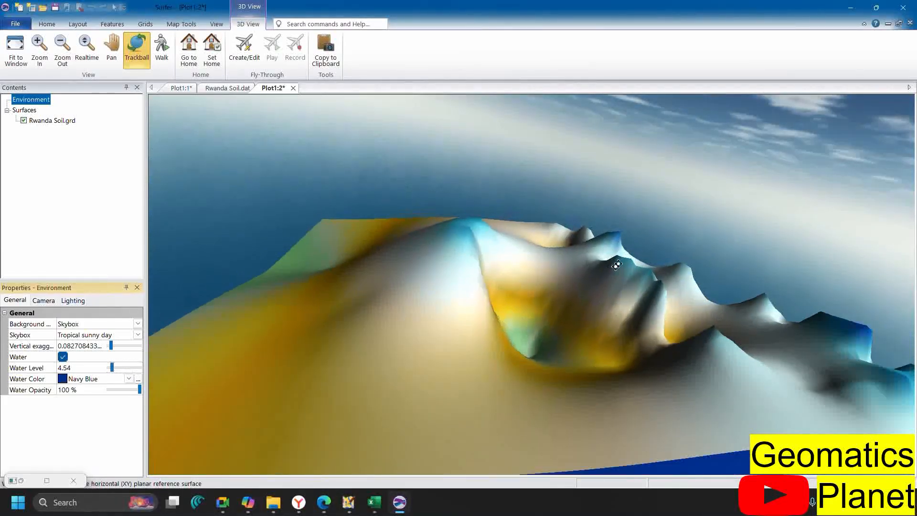
{"action": "left_click_drag", "start_coordinate": [496, 311], "coordinate": [492, 374]}
{"action": "left_click_drag", "start_coordinate": [390, 349], "coordinate": [406, 375]}
{"action": "scroll", "coordinate": [463, 232], "scroll_direction": "down", "scroll_amount": 5}
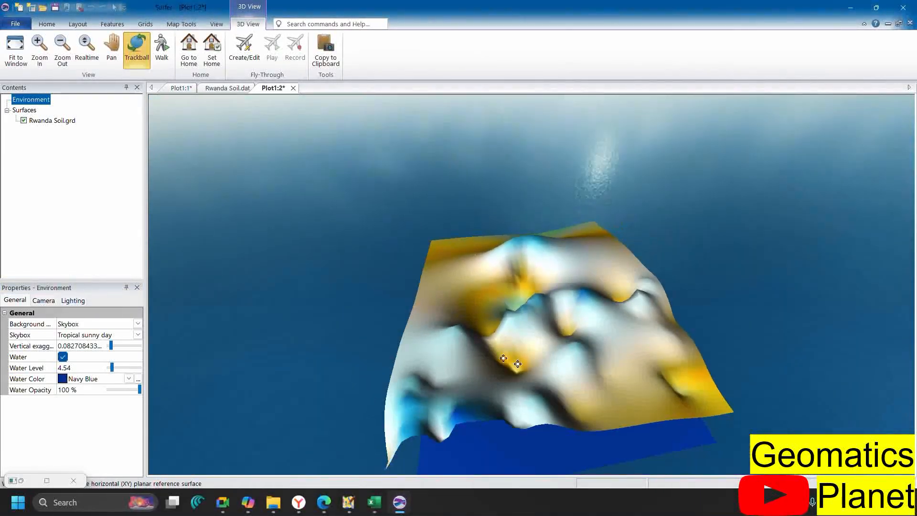
Set the water level to 6.43, and try out the water color and water opacity options
{"action": "mouse_move", "coordinate": [115, 372]}
{"action": "left_mouse_down"}
{"action": "mouse_move", "coordinate": [130, 373]}
{"action": "mouse_move", "coordinate": [124, 369]}
{"action": "left_mouse_up"}
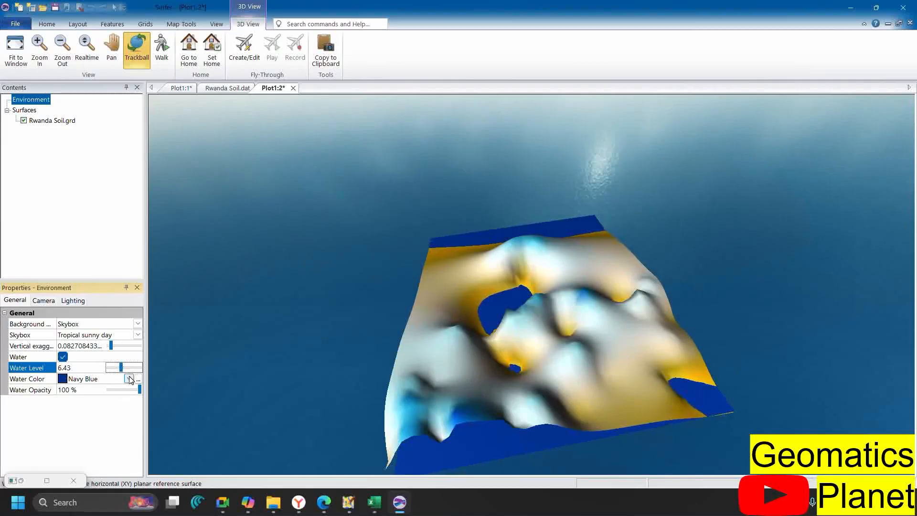
{"action": "left_click", "coordinate": [128, 379]}
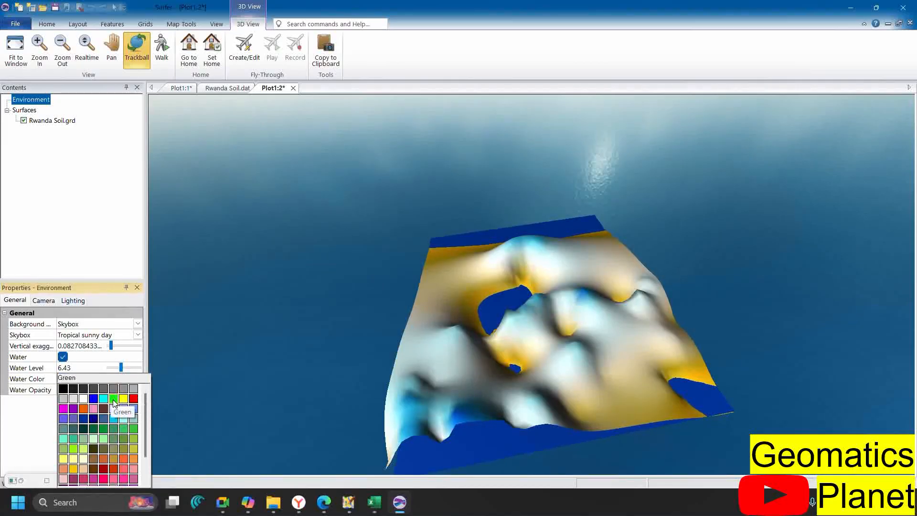
{"action": "left_click", "coordinate": [90, 220]}
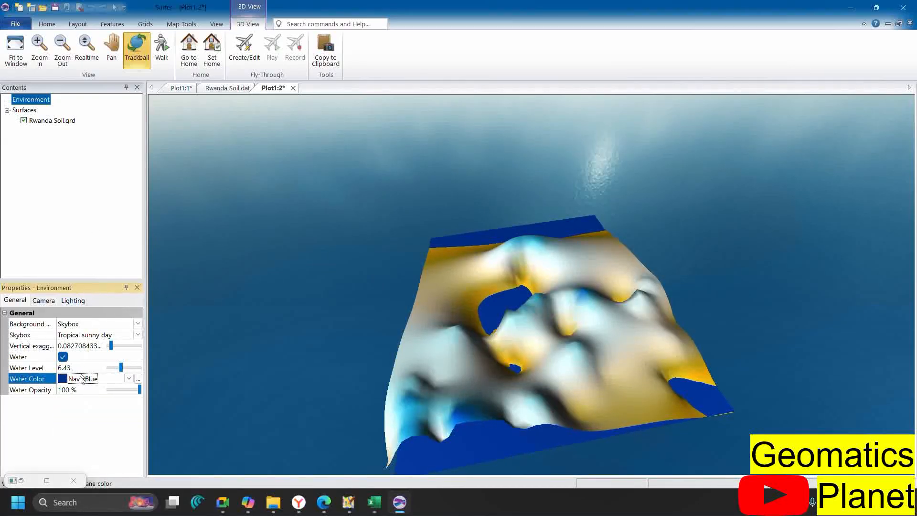
{"action": "mouse_move", "coordinate": [137, 391]}
{"action": "left_mouse_down"}
{"action": "mouse_move", "coordinate": [75, 385]}
{"action": "mouse_move", "coordinate": [140, 383]}
{"action": "left_mouse_up"}
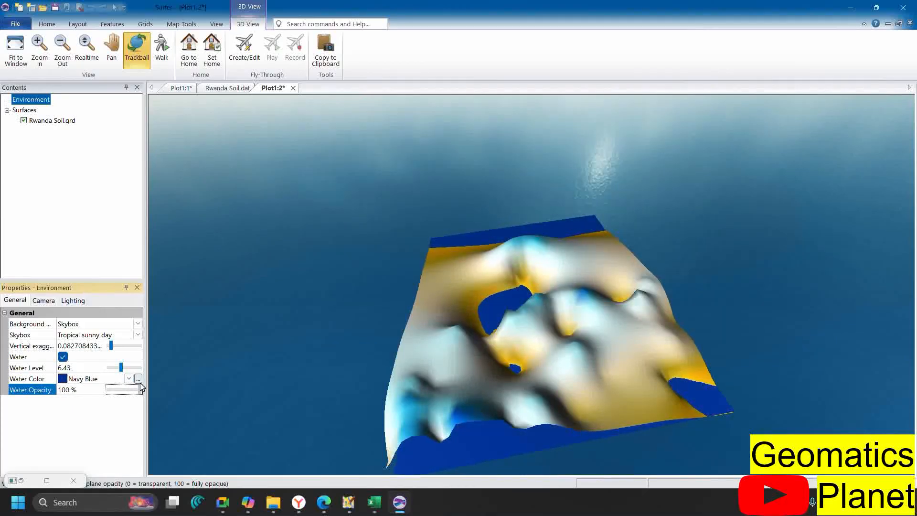
Narrow the camera's field of view to bring the surface closer, and open the environment's lighting settings
{"action": "left_click", "coordinate": [50, 301]}
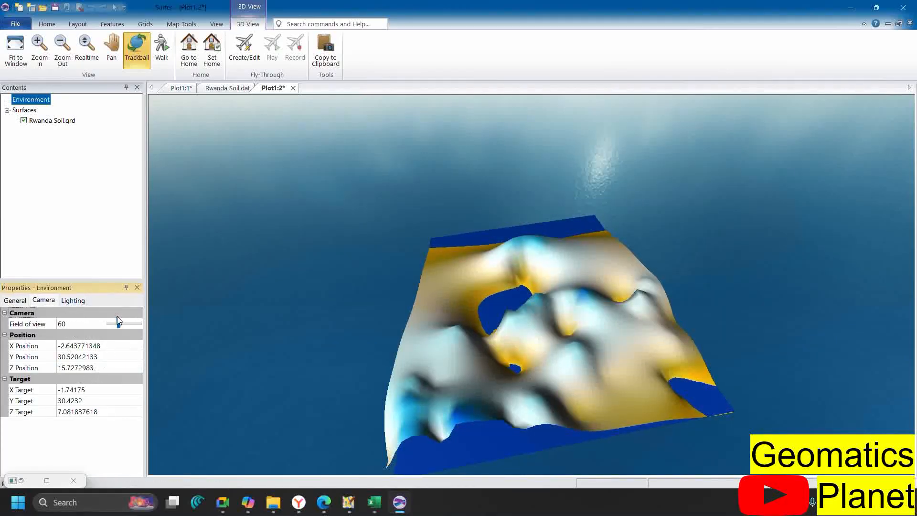
{"action": "left_click_drag", "start_coordinate": [118, 324], "coordinate": [76, 305]}
{"action": "left_click", "coordinate": [74, 300]}
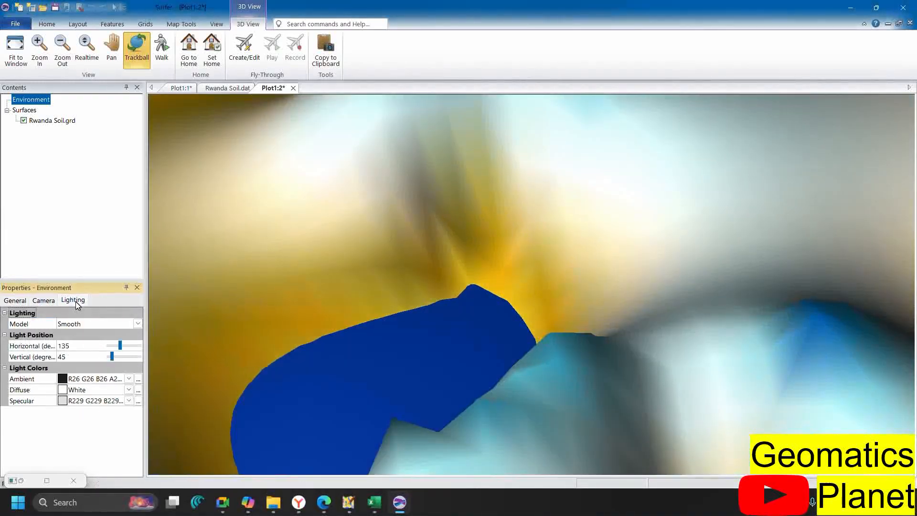
{"action": "mouse_move", "coordinate": [415, 252]}
{"action": "left_mouse_down"}
{"action": "mouse_move", "coordinate": [426, 271]}
{"action": "mouse_move", "coordinate": [414, 245]}
{"action": "left_mouse_up"}
Try the Pan and Walk navigation modes on the surface, and switch back to Trackball
{"action": "left_click", "coordinate": [112, 48]}
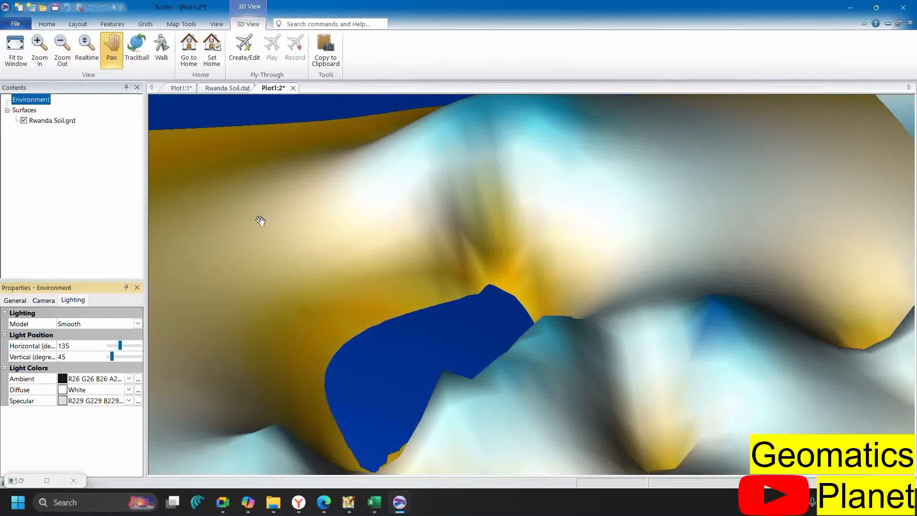
{"action": "left_click_drag", "start_coordinate": [261, 221], "coordinate": [153, 239]}
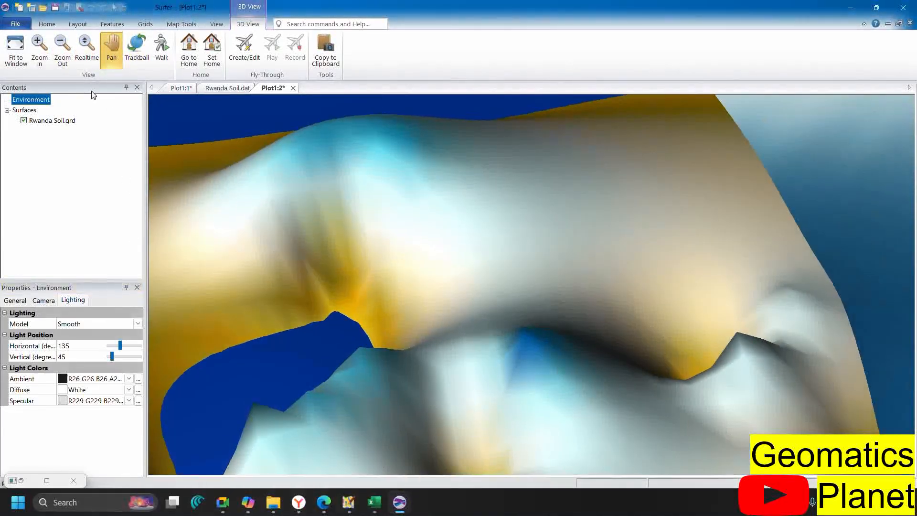
{"action": "left_click", "coordinate": [163, 53]}
{"action": "left_click_drag", "start_coordinate": [396, 217], "coordinate": [392, 212]}
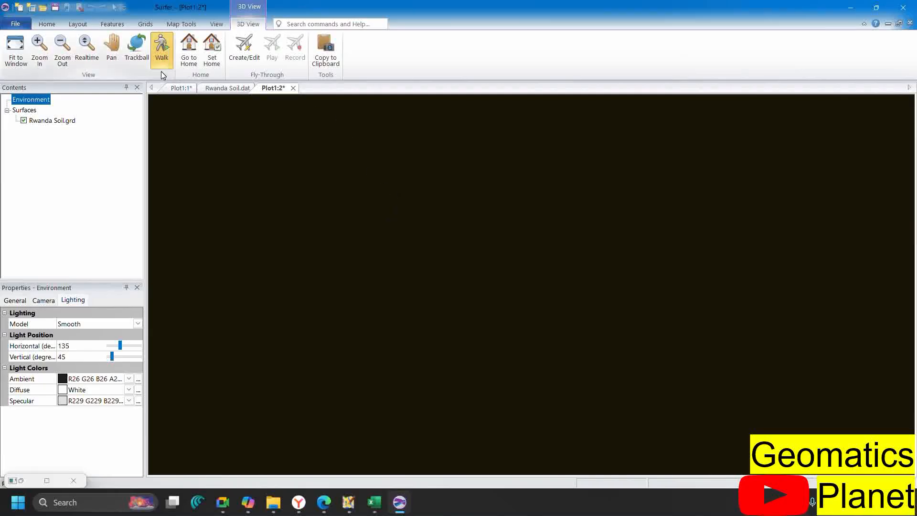
{"action": "left_click", "coordinate": [119, 53]}
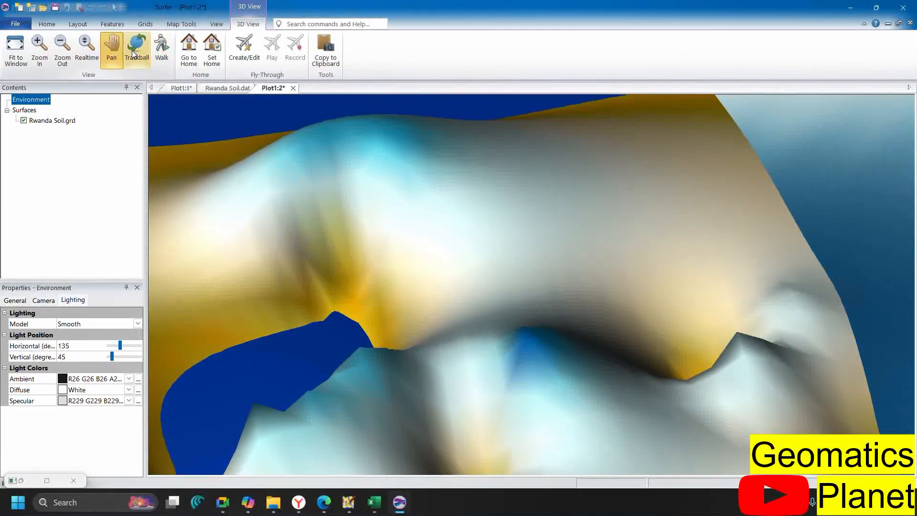
{"action": "left_click", "coordinate": [133, 54]}
Set a rotated close-up of the surface as the home view, and test it by moving away and returning home
{"action": "left_click_drag", "start_coordinate": [321, 250], "coordinate": [311, 143]}
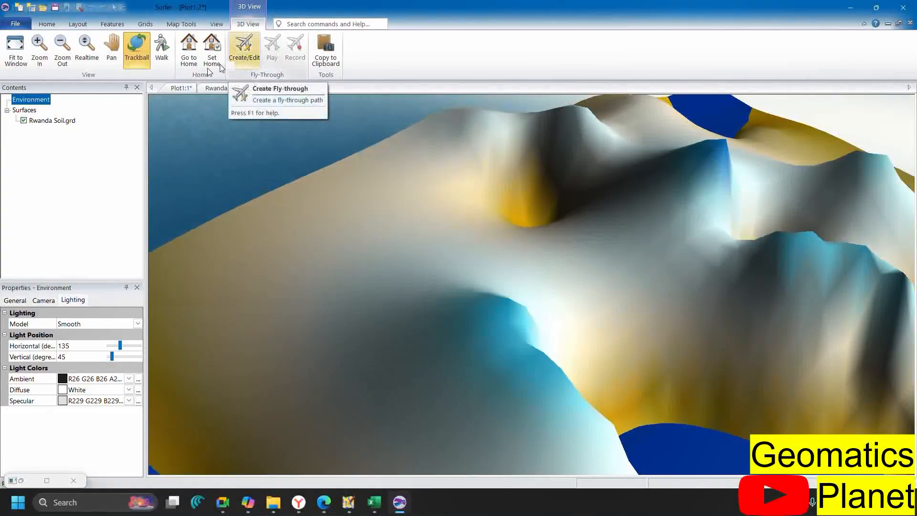
{"action": "mouse_move", "coordinate": [459, 190]}
{"action": "left_mouse_down"}
{"action": "mouse_move", "coordinate": [468, 173]}
{"action": "mouse_move", "coordinate": [456, 200]}
{"action": "left_mouse_up"}
{"action": "left_click_drag", "start_coordinate": [510, 247], "coordinate": [482, 290]}
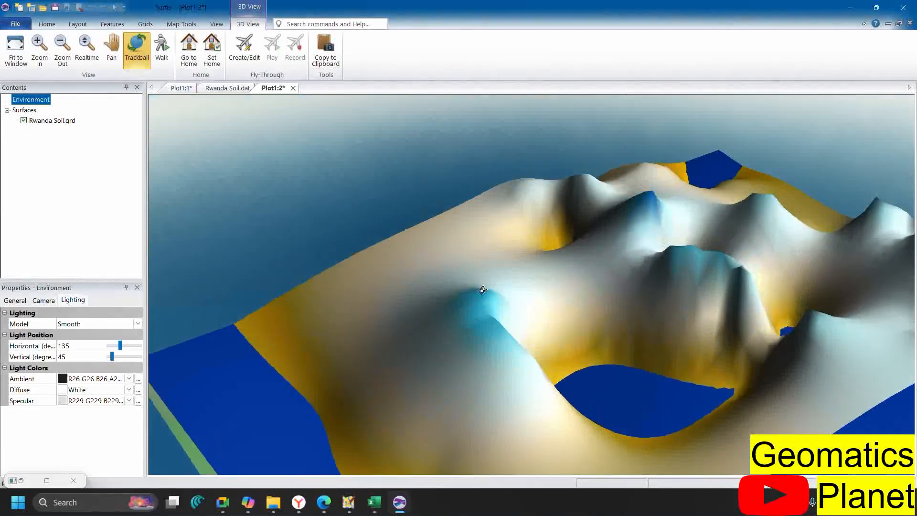
{"action": "left_click", "coordinate": [191, 52]}
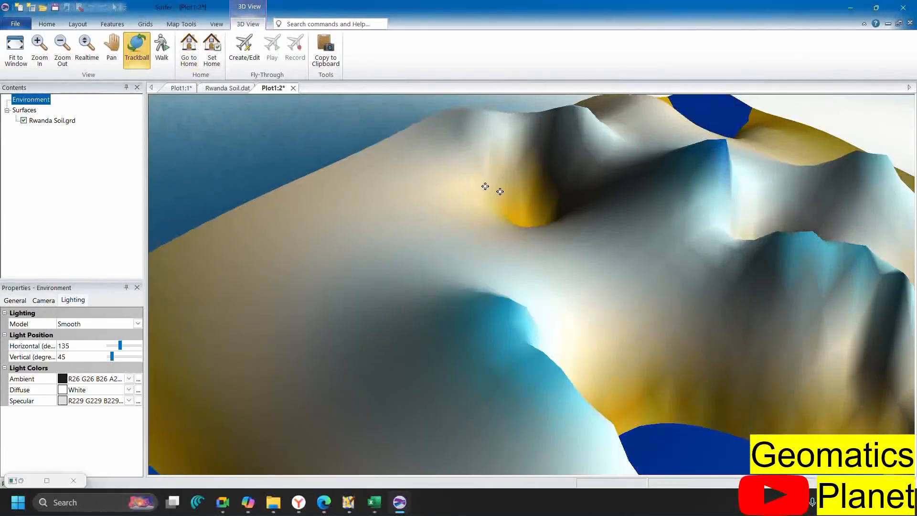
Set a zoomed-out view of most of the surface as the home view, and return to it after zooming in
{"action": "scroll", "coordinate": [522, 199], "scroll_direction": "down", "scroll_amount": 7}
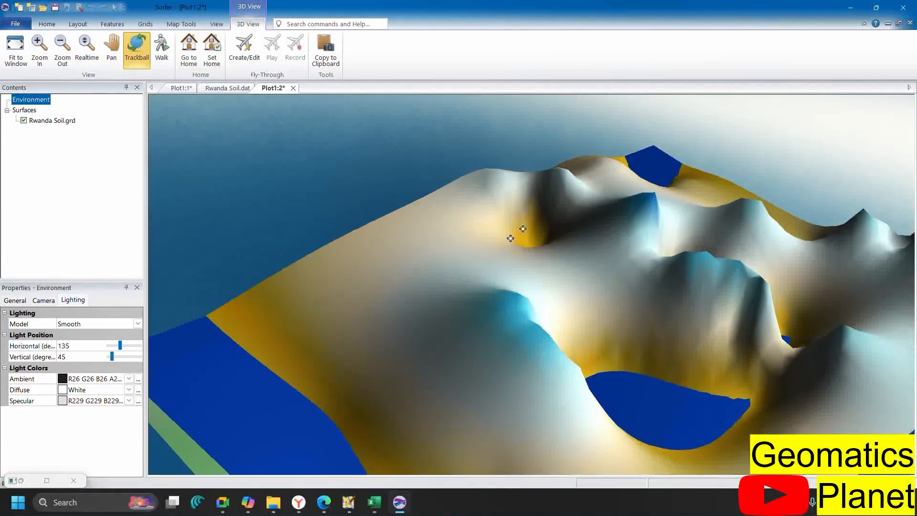
{"action": "scroll", "coordinate": [553, 226], "scroll_direction": "down", "scroll_amount": 5}
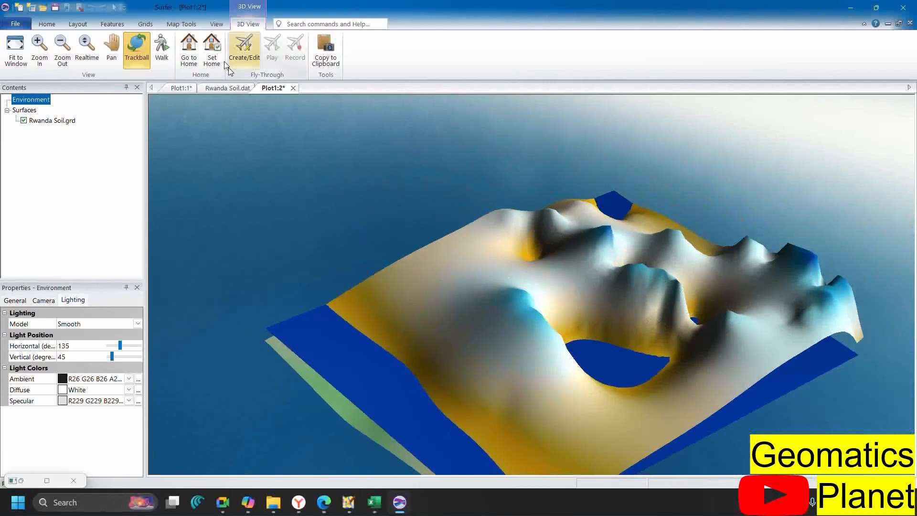
{"action": "scroll", "coordinate": [586, 234], "scroll_direction": "up", "scroll_amount": 5}
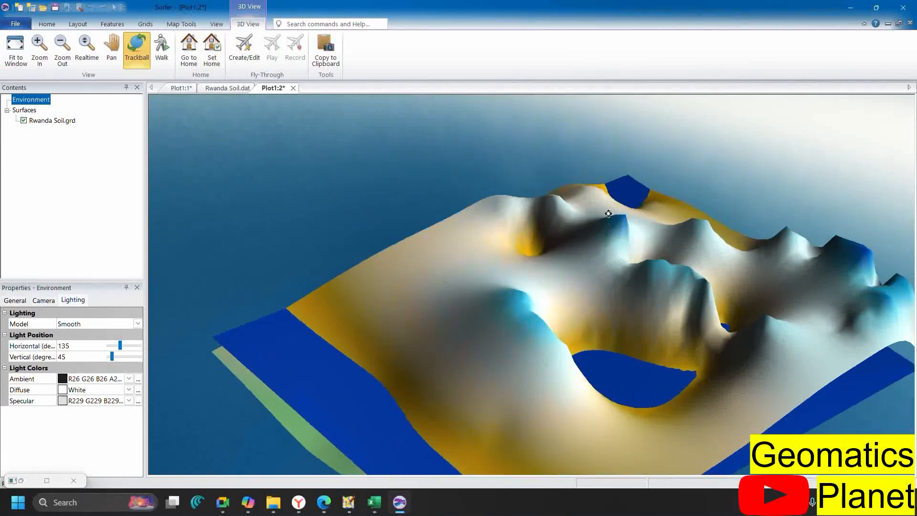
{"action": "scroll", "coordinate": [602, 201], "scroll_direction": "up", "scroll_amount": 2}
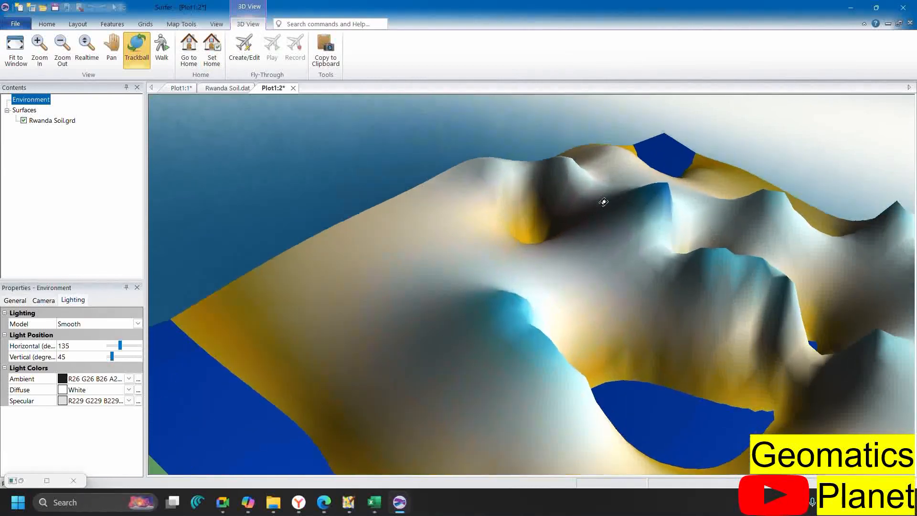
{"action": "left_click", "coordinate": [189, 48]}
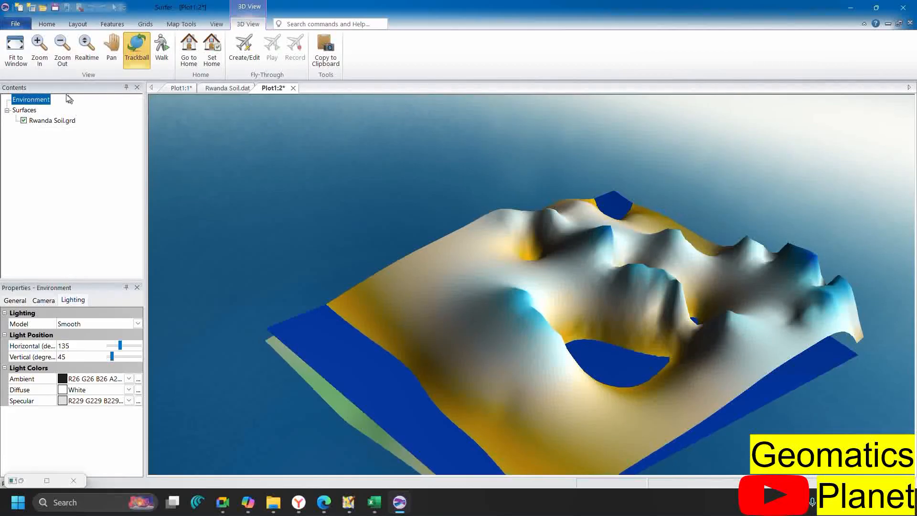
Compare the 3D surface map in Plot1:1 with the 3D view in Plot1:2, rotating the latter to several sides
{"action": "left_click", "coordinate": [48, 24]}
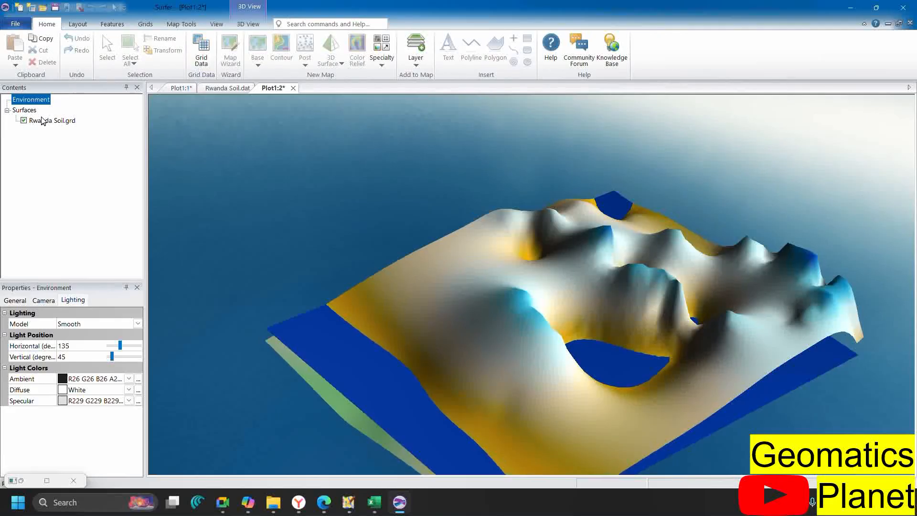
{"action": "left_click", "coordinate": [248, 24]}
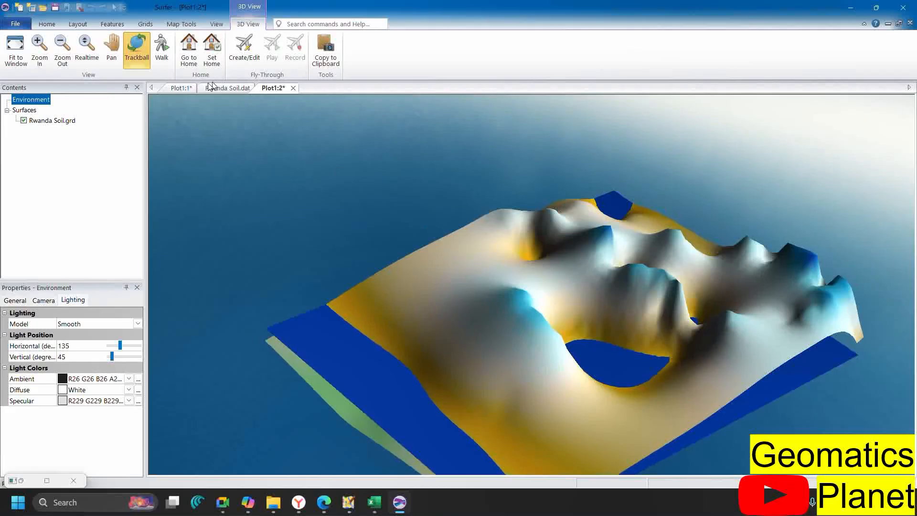
{"action": "left_click", "coordinate": [175, 90]}
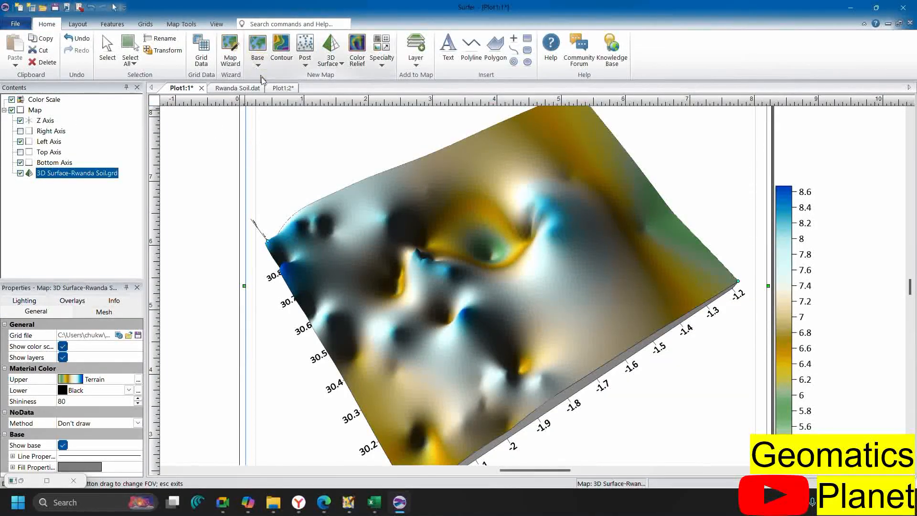
{"action": "left_click", "coordinate": [282, 91]}
{"action": "left_click_drag", "start_coordinate": [420, 271], "coordinate": [588, 260]}
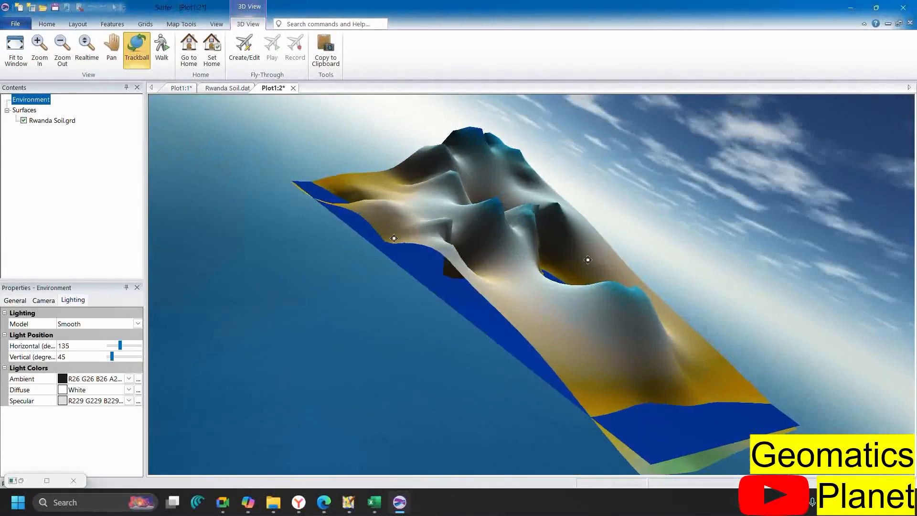
{"action": "left_click_drag", "start_coordinate": [358, 216], "coordinate": [593, 373]}
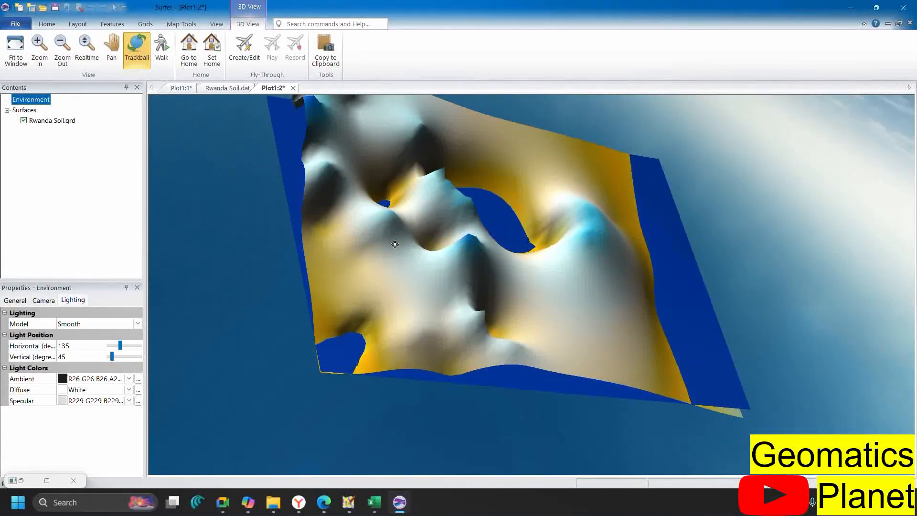
{"action": "left_click_drag", "start_coordinate": [396, 244], "coordinate": [233, 257]}
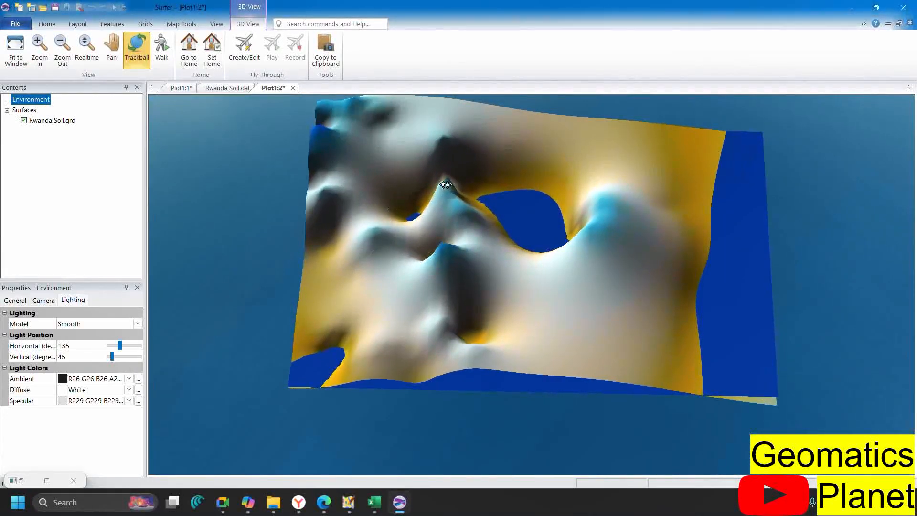
Look at the Rwanda Soil.dat worksheet, and view the whole 3D surface map with its color scale in Plot1:1
{"action": "left_click", "coordinate": [222, 88]}
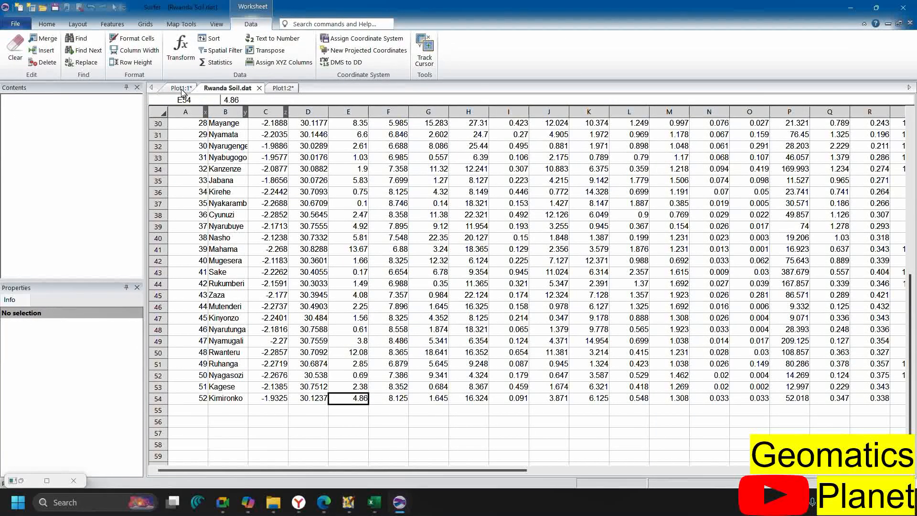
{"action": "left_click", "coordinate": [182, 88]}
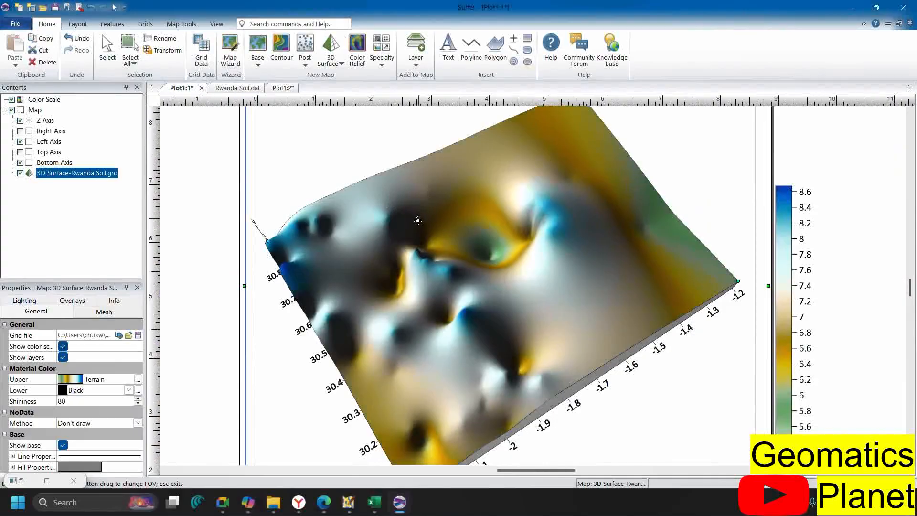
{"action": "scroll", "coordinate": [416, 218], "scroll_direction": "down", "scroll_amount": 2}
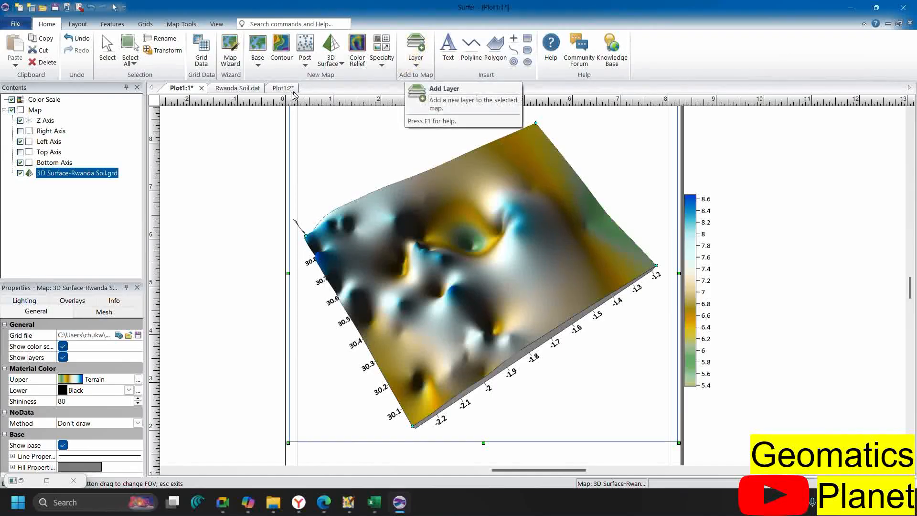
{"action": "left_click", "coordinate": [276, 62]}
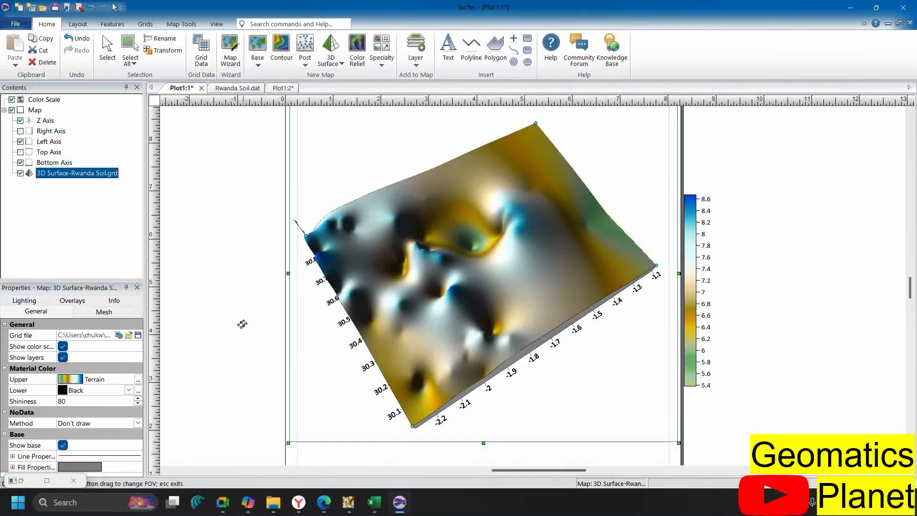
Switch to Excel to look at the coord sheet of the Data workbook, and return to Surfer's Rwanda Soil.dat worksheet
{"action": "left_click", "coordinate": [375, 506]}
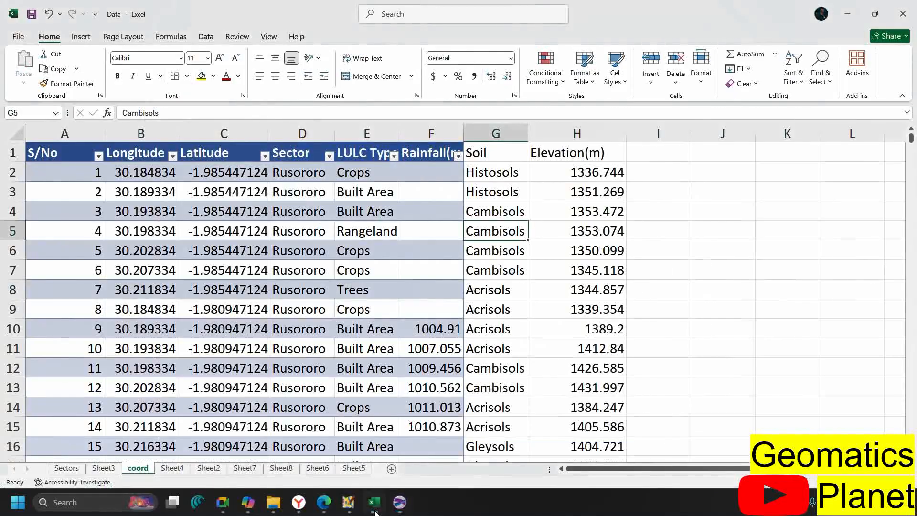
{"action": "left_click", "coordinate": [402, 510]}
{"action": "left_click", "coordinate": [238, 88]}
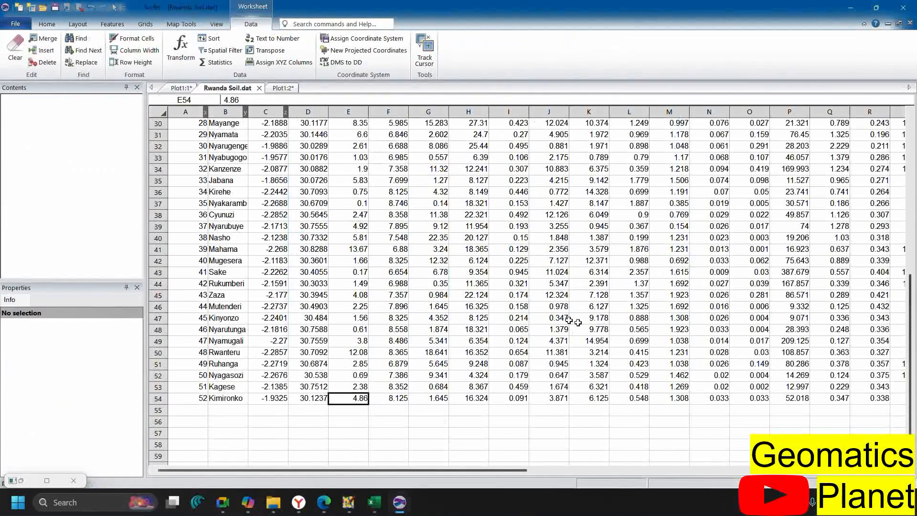
Review the Rwanda Soil.dat worksheet from its header row across to the last columns, and select the EC column
{"action": "scroll", "coordinate": [431, 156], "scroll_direction": "up", "scroll_amount": 9}
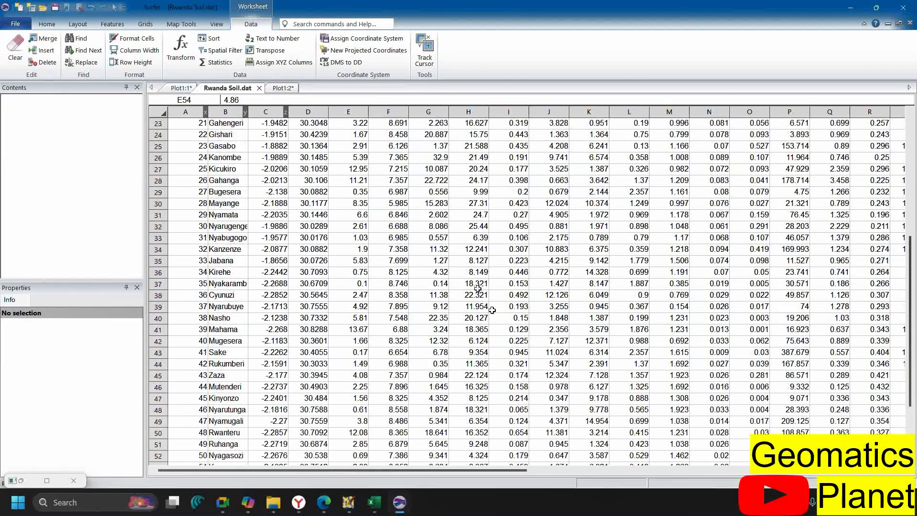
{"action": "scroll", "coordinate": [466, 324], "scroll_direction": "up", "scroll_amount": 1}
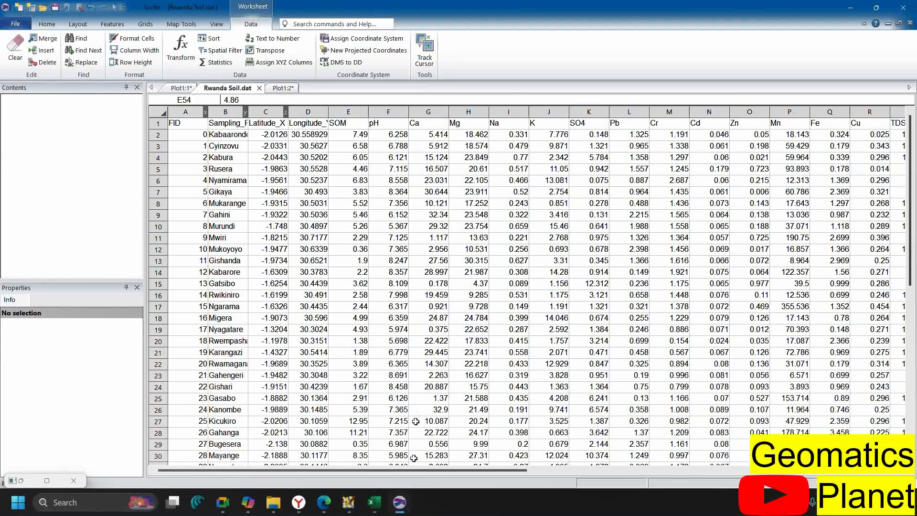
{"action": "left_click_drag", "start_coordinate": [418, 470], "coordinate": [517, 470]}
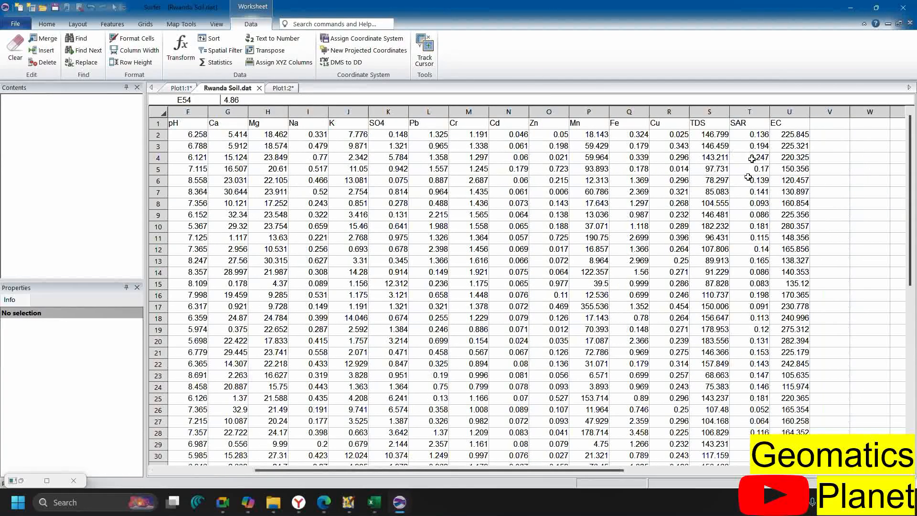
{"action": "left_click", "coordinate": [783, 113]}
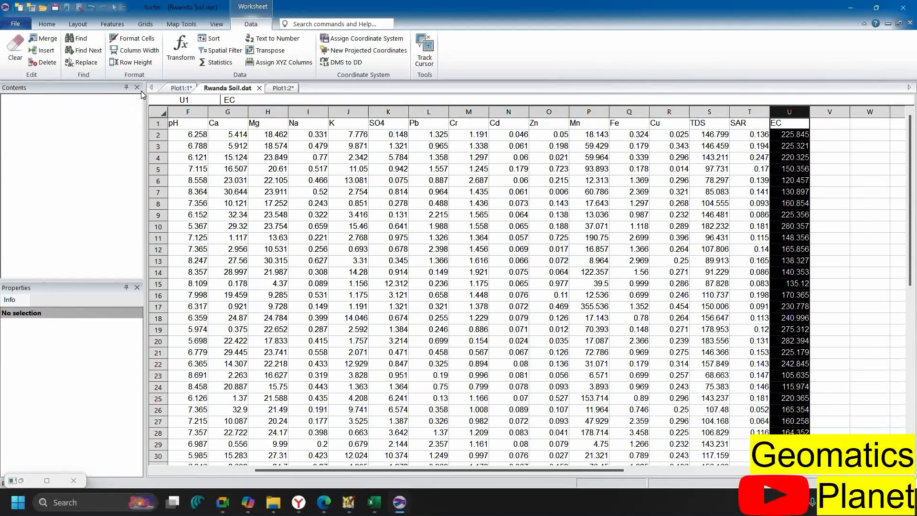
Start gridding data with the Rwanda_Soil_Data Excel file as the source
{"action": "left_click", "coordinate": [57, 27]}
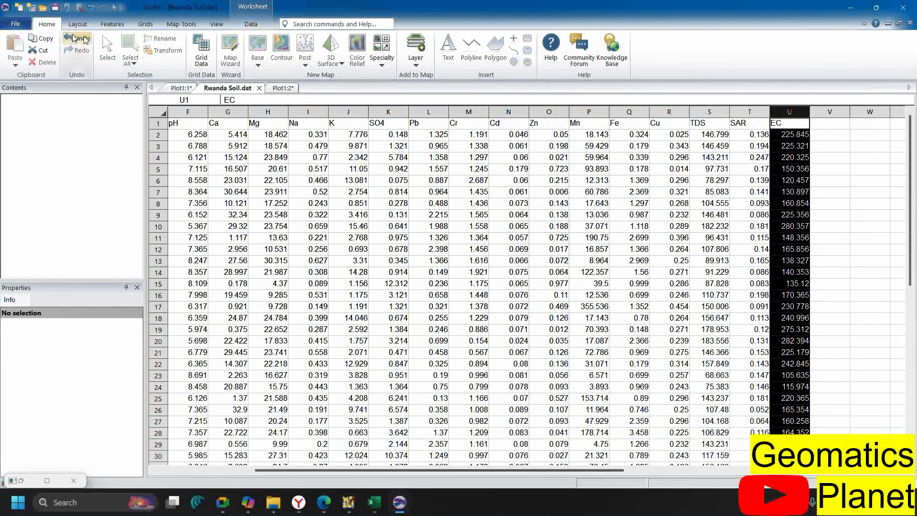
{"action": "left_click", "coordinate": [134, 26]}
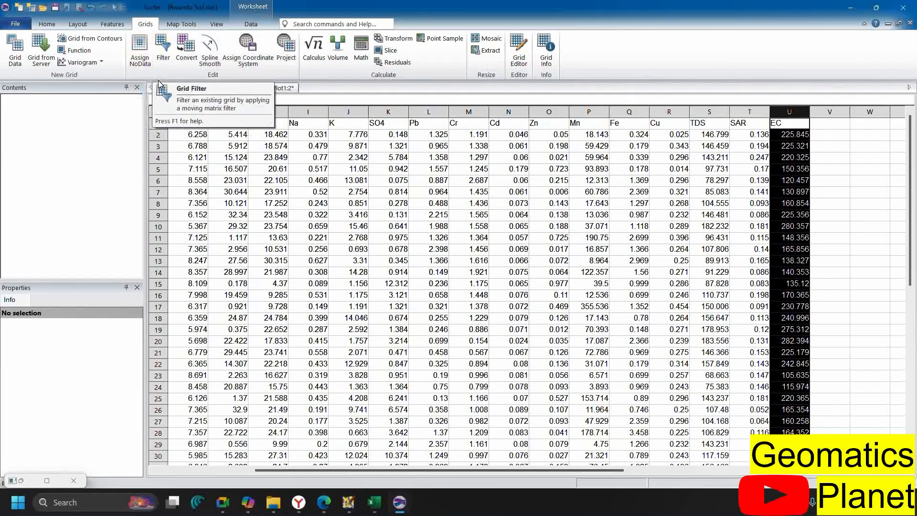
{"action": "left_click", "coordinate": [20, 63]}
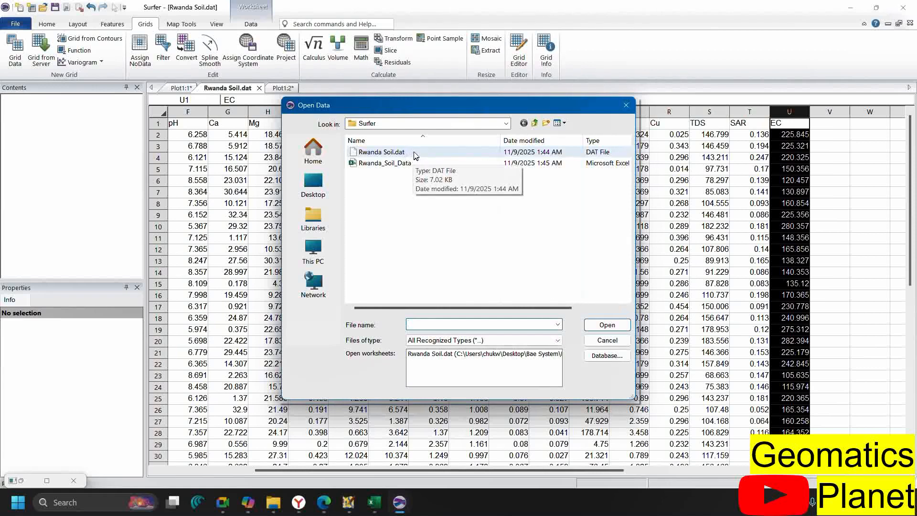
{"action": "left_click", "coordinate": [413, 153]}
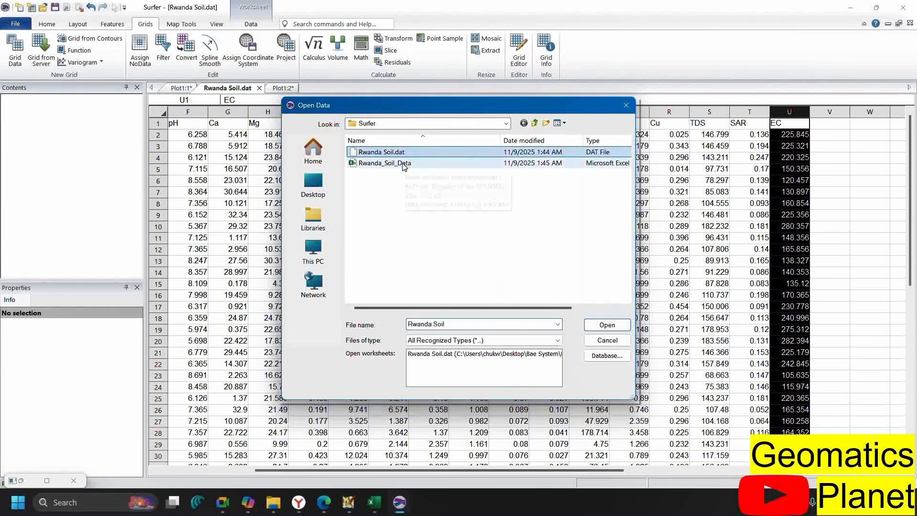
{"action": "left_click", "coordinate": [380, 163]}
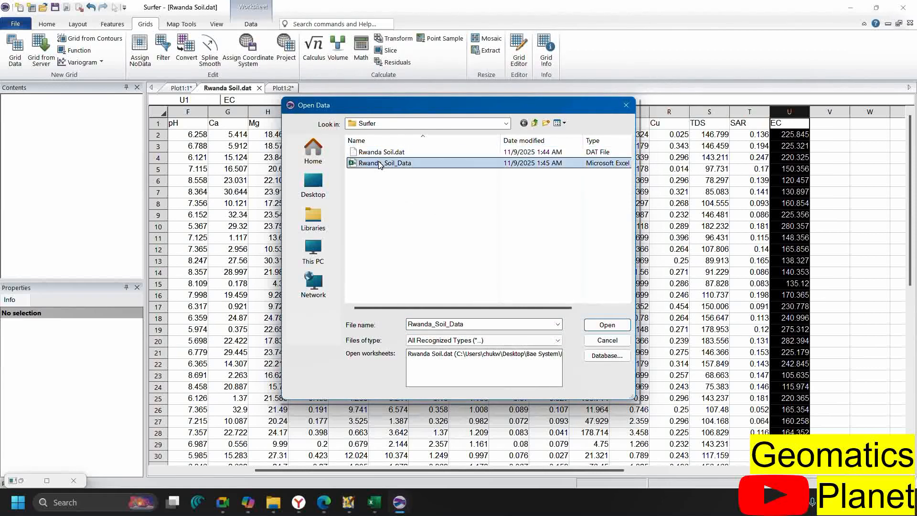
{"action": "left_click", "coordinate": [600, 328]}
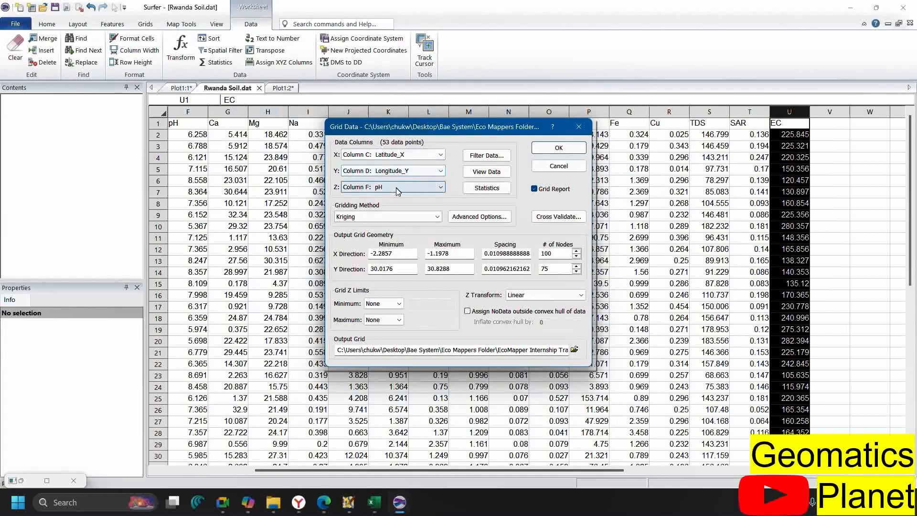
Set the grid's Z data to Column U: EC, and check the file name at the end of the output grid path
{"action": "left_click", "coordinate": [397, 188]}
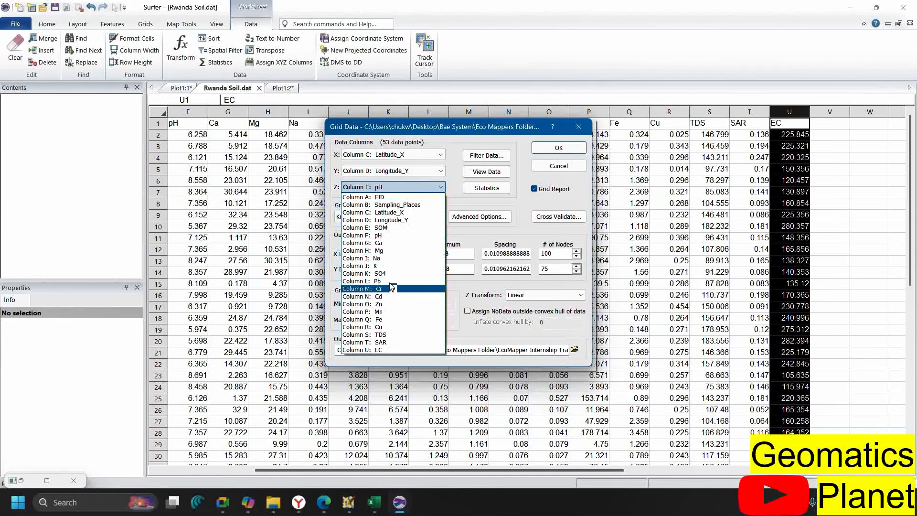
{"action": "left_click", "coordinate": [398, 351]}
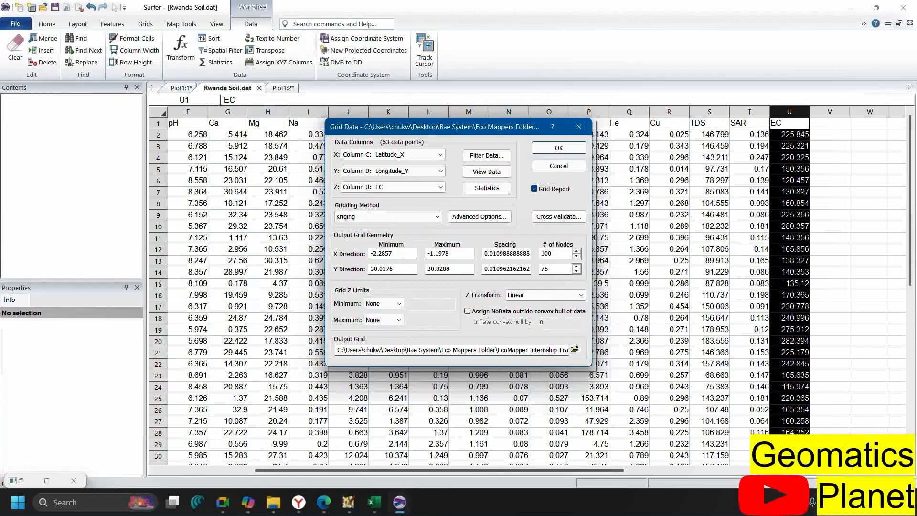
{"action": "left_click", "coordinate": [528, 350]}
{"action": "key", "text": "Right"}
{"action": "key", "text": "Right"}
{"action": "key", "text": "Right"}
{"action": "key", "text": "Right"}
{"action": "key", "text": "Right"}
{"action": "key", "text": "Right"}
{"action": "key", "text": "Right"}
{"action": "key", "text": "Right"}
{"action": "key", "text": "Right"}
{"action": "key", "text": "Right"}
{"action": "key", "text": "Right"}
{"action": "key", "text": "Right"}
{"action": "key", "text": "Right"}
{"action": "key", "text": "Right"}
{"action": "key", "text": "Right"}
{"action": "key", "text": "Right"}
{"action": "key", "text": "Right"}
{"action": "key", "text": "Right"}
{"action": "key", "text": "Right"}
{"action": "key", "text": "Right"}
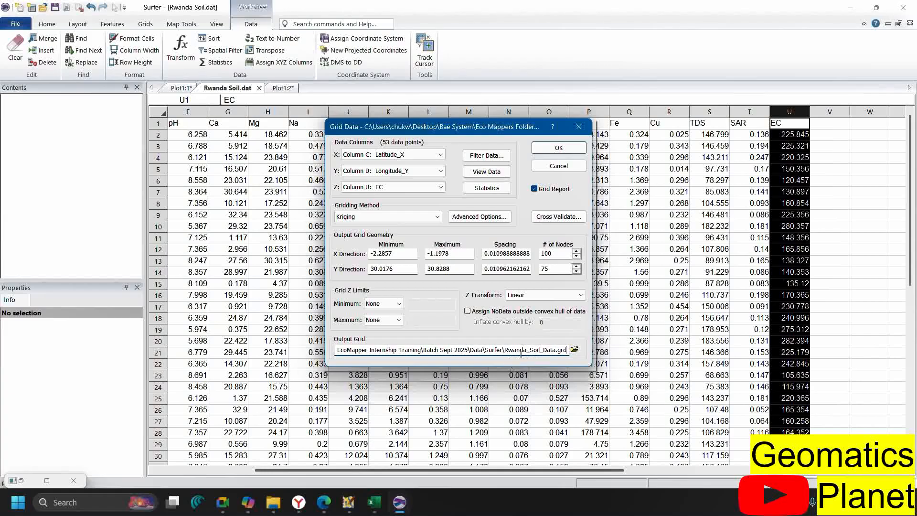
Create the EC grid with the Kriging method, and close the gridding report without saving it
{"action": "left_click", "coordinate": [558, 149]}
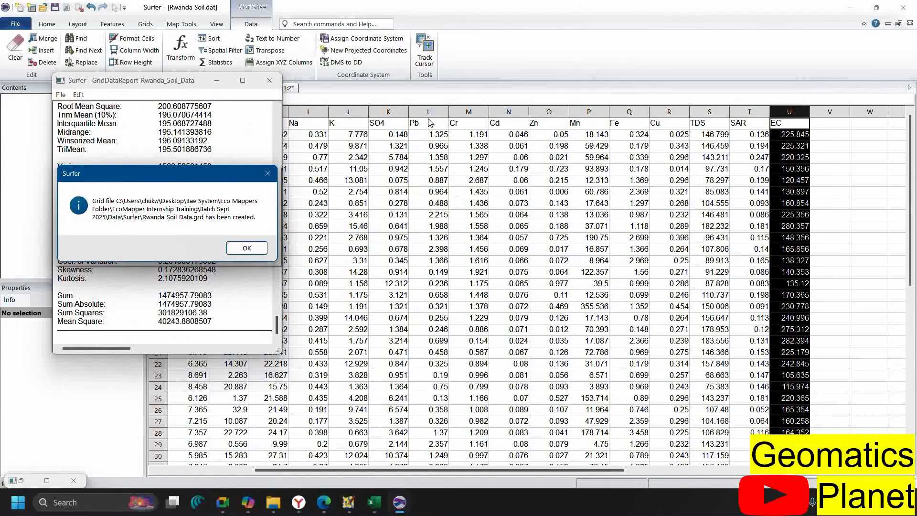
{"action": "left_click", "coordinate": [251, 249]}
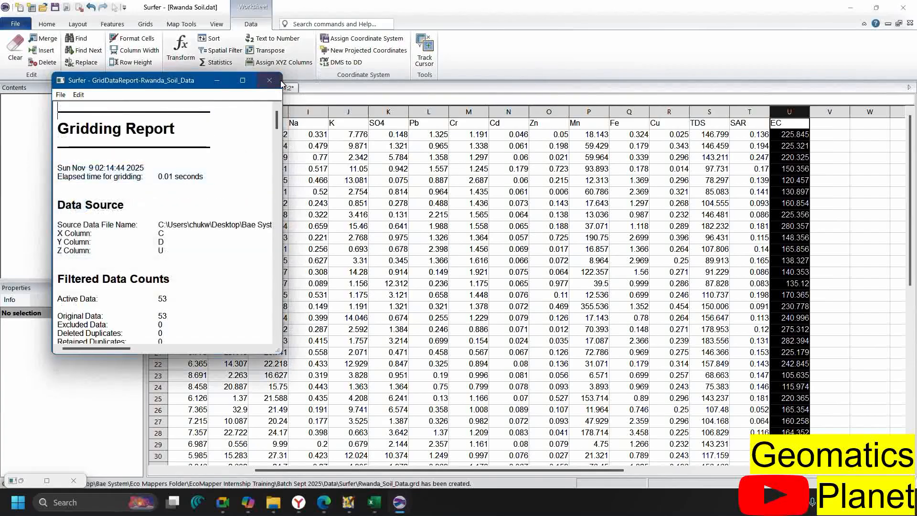
{"action": "left_click", "coordinate": [268, 81]}
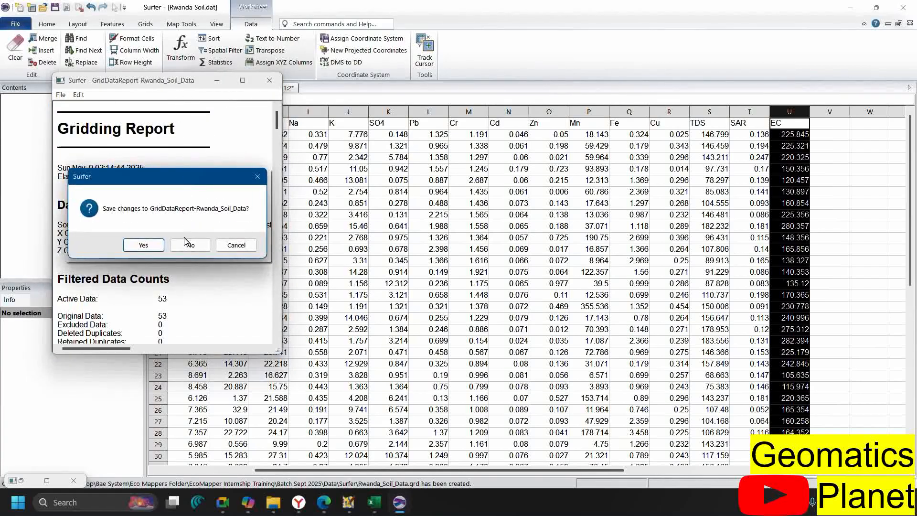
{"action": "left_click", "coordinate": [174, 249]}
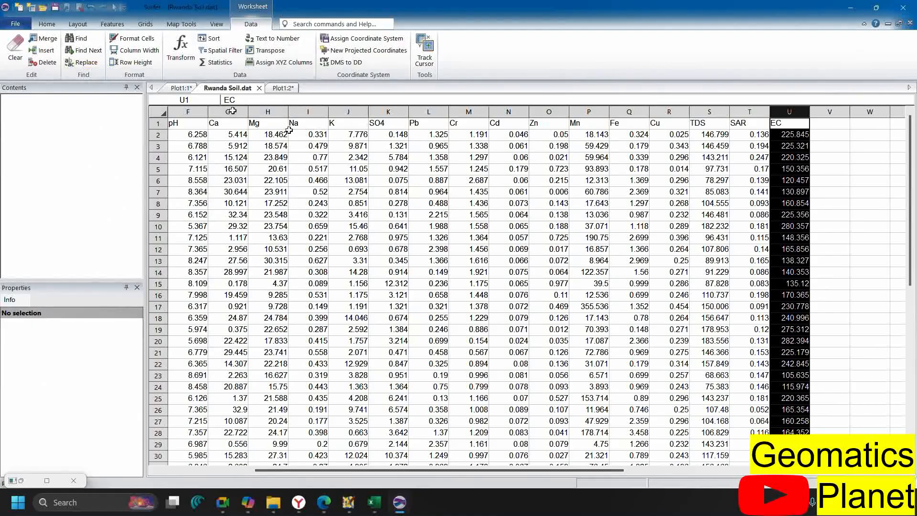
Look at the 3D surface map in Plot1:1 and the 3D view in Plot1:2, and return to Plot1:1
{"action": "left_click", "coordinate": [47, 24]}
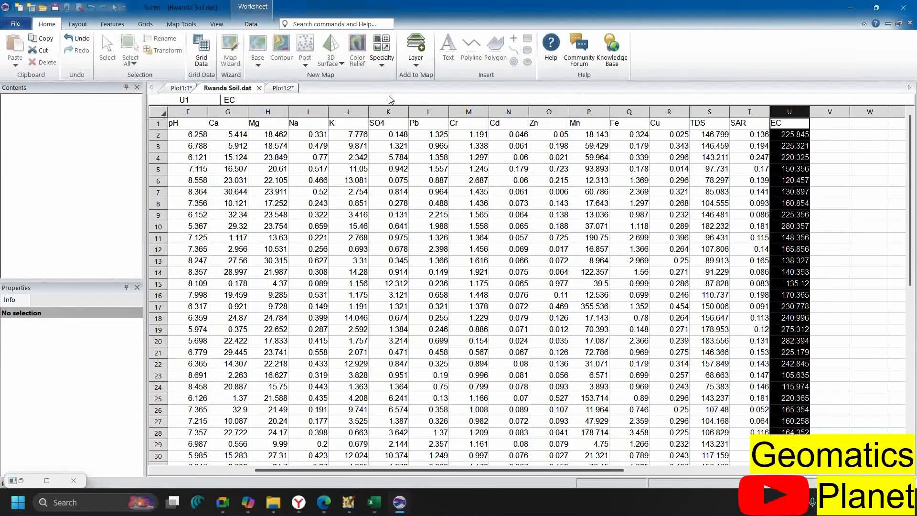
{"action": "left_click", "coordinate": [182, 89]}
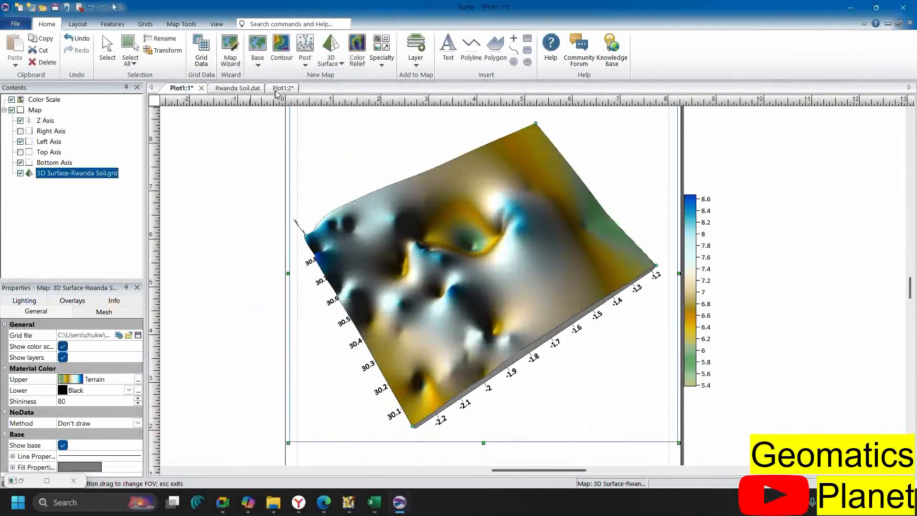
{"action": "left_click", "coordinate": [279, 88]}
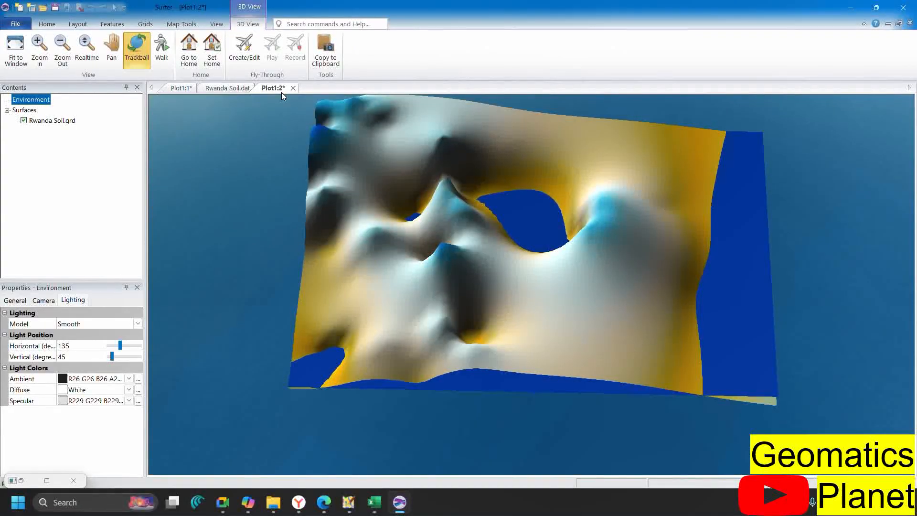
{"action": "right_click", "coordinate": [281, 93]}
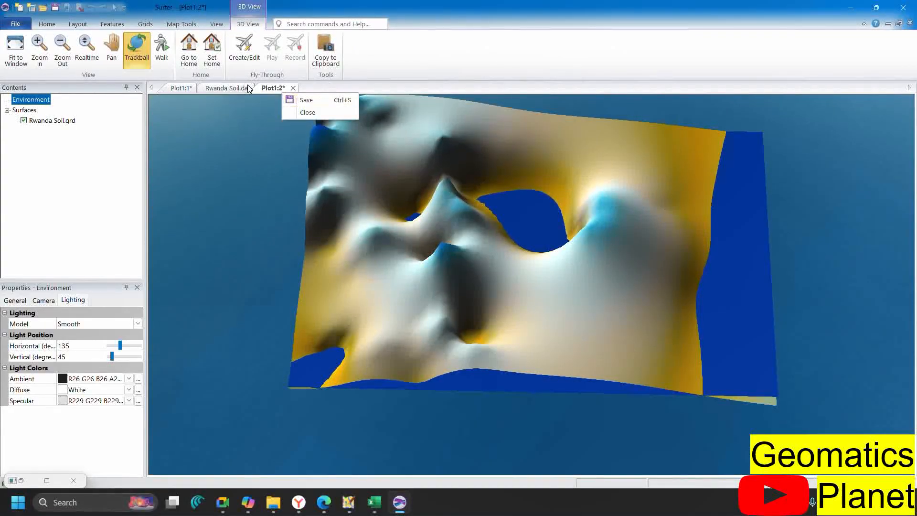
{"action": "left_click", "coordinate": [177, 86]}
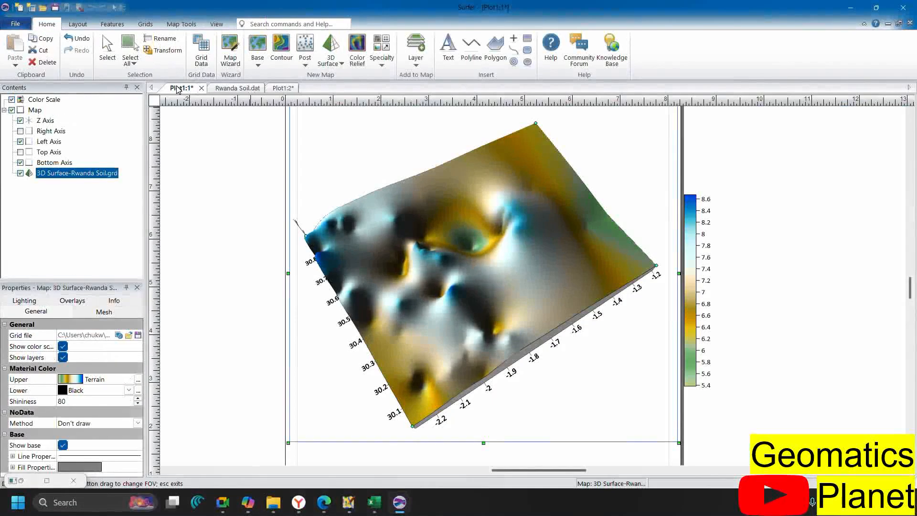
Add a contour map of the Rwanda_Soil_Data grid to Plot1:1
{"action": "left_click", "coordinate": [287, 50]}
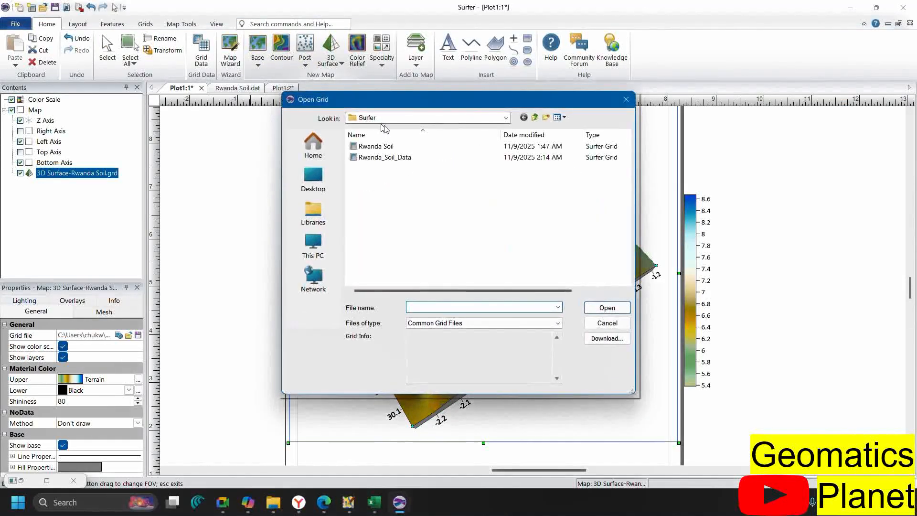
{"action": "left_click", "coordinate": [402, 159]}
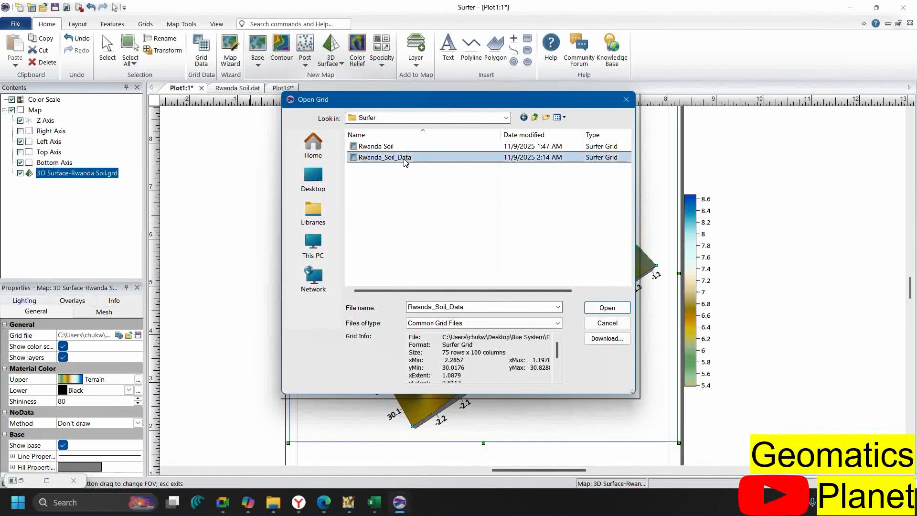
{"action": "left_click", "coordinate": [601, 309]}
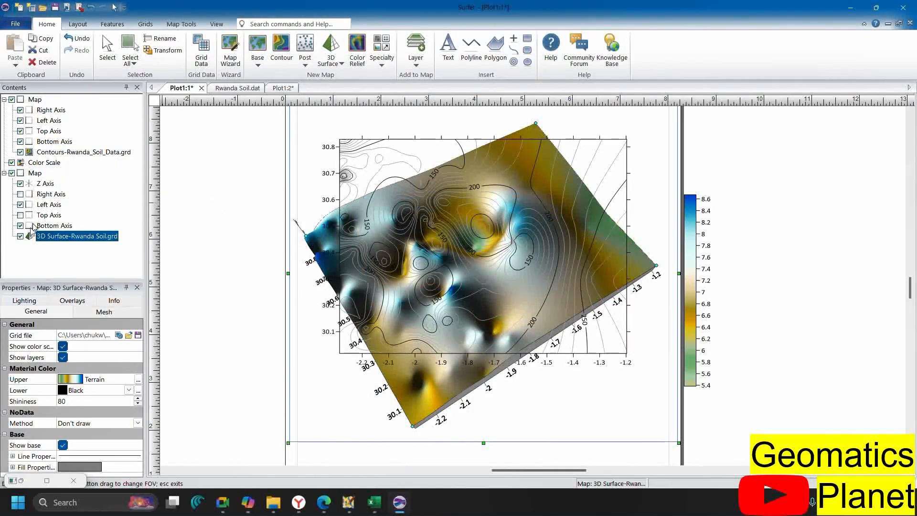
Hide the 3D surface layer and its whole map so only the new contour map is displayed with the color scale
{"action": "left_click", "coordinate": [20, 236]}
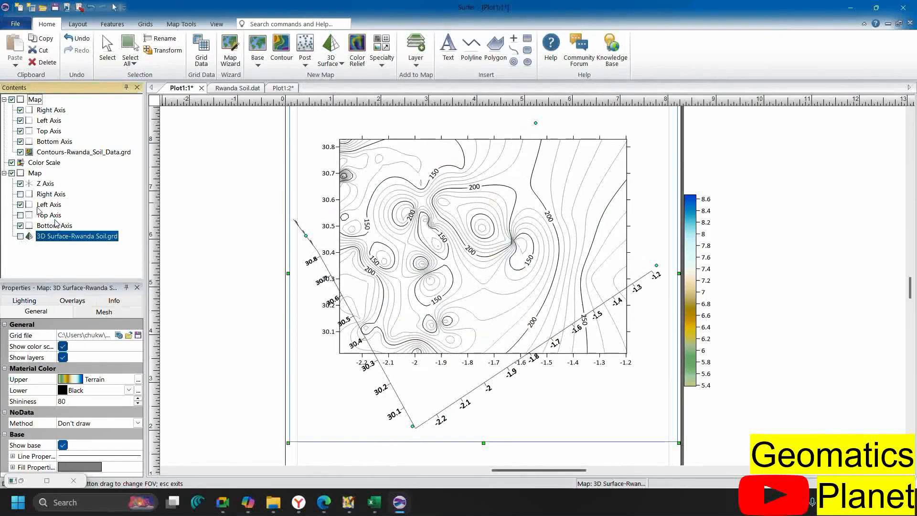
{"action": "left_click", "coordinate": [13, 174]}
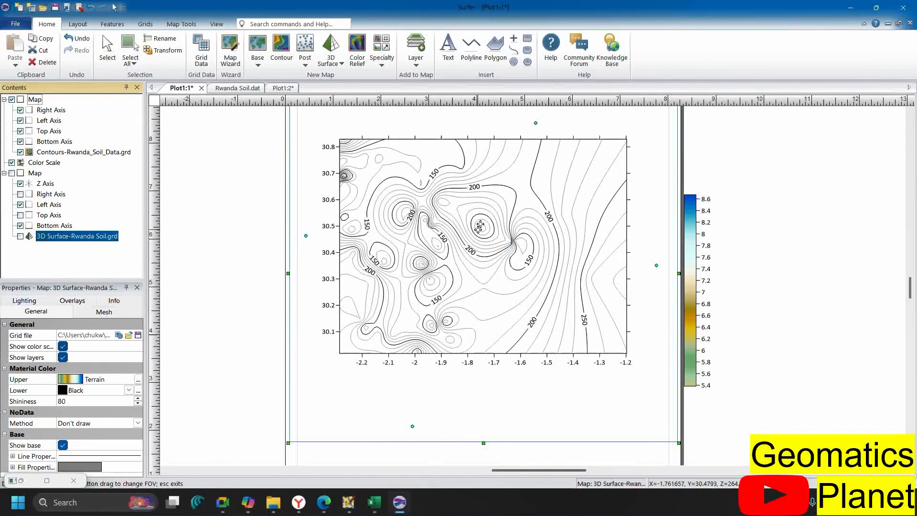
{"action": "scroll", "coordinate": [483, 218], "scroll_direction": "up", "scroll_amount": 2}
{"action": "scroll", "coordinate": [484, 218], "scroll_direction": "up", "scroll_amount": 1}
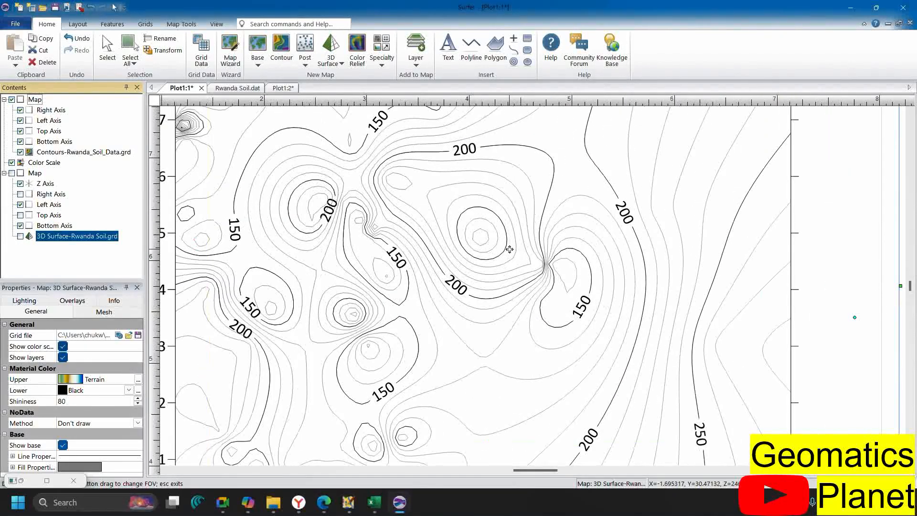
Create a color relief map from the Rwanda_Soil_Data grid file
{"action": "scroll", "coordinate": [510, 248], "scroll_direction": "down", "scroll_amount": 2}
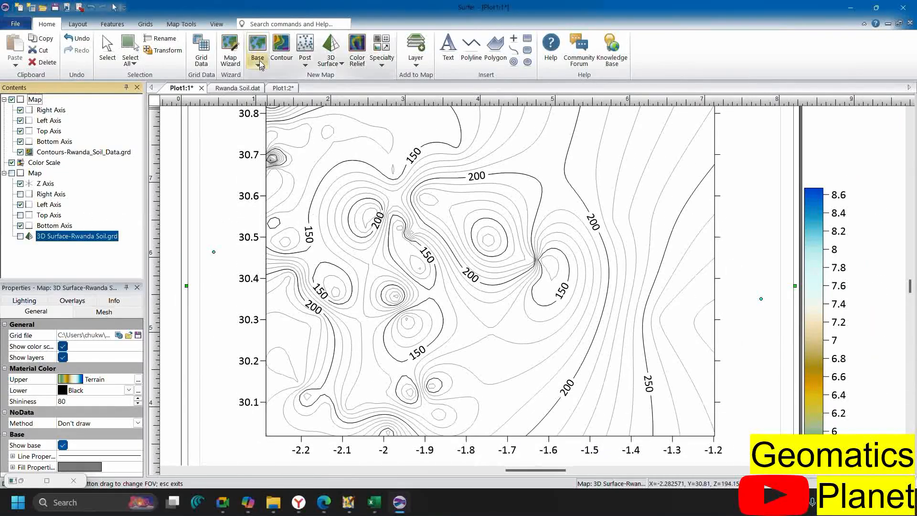
{"action": "left_click", "coordinate": [365, 53]}
{"action": "left_click", "coordinate": [401, 158]}
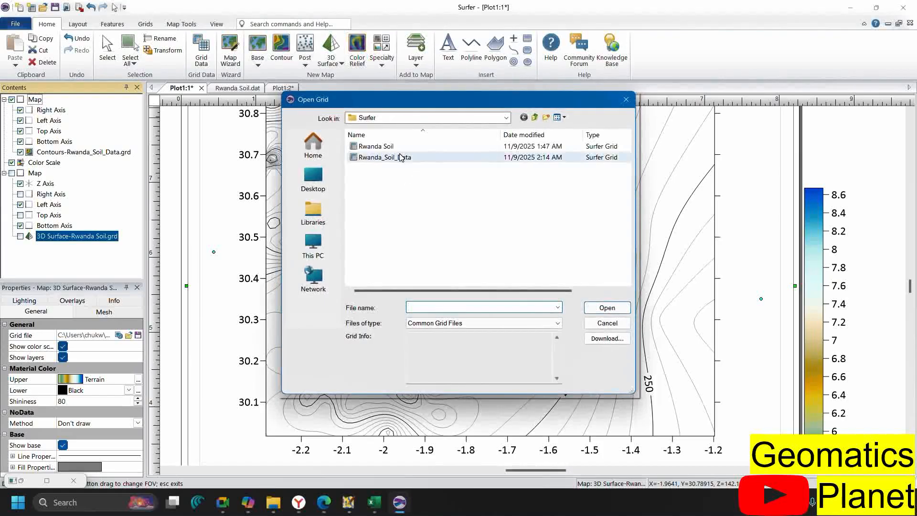
{"action": "left_click", "coordinate": [607, 308]}
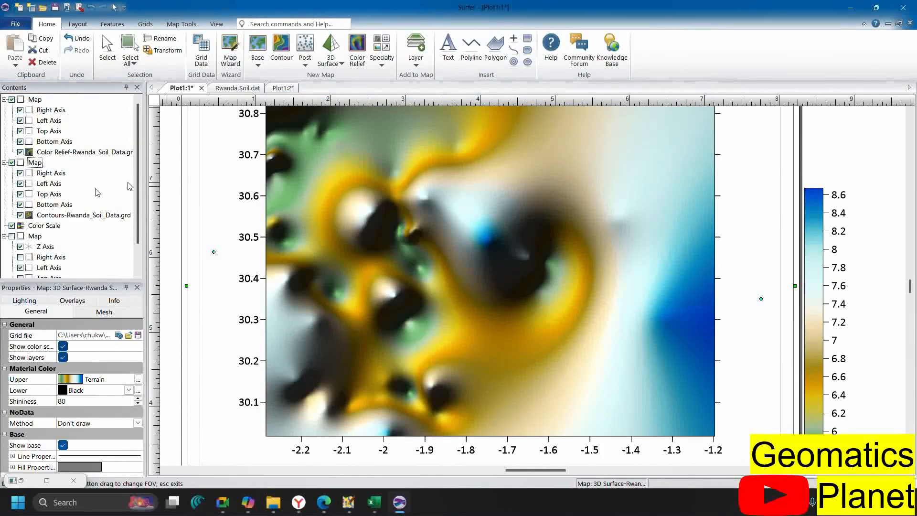
Move the Rwanda_Soil_Data contours layer into the color relief map so the contours overlay the relief
{"action": "scroll", "coordinate": [67, 211], "scroll_direction": "down", "scroll_amount": 1}
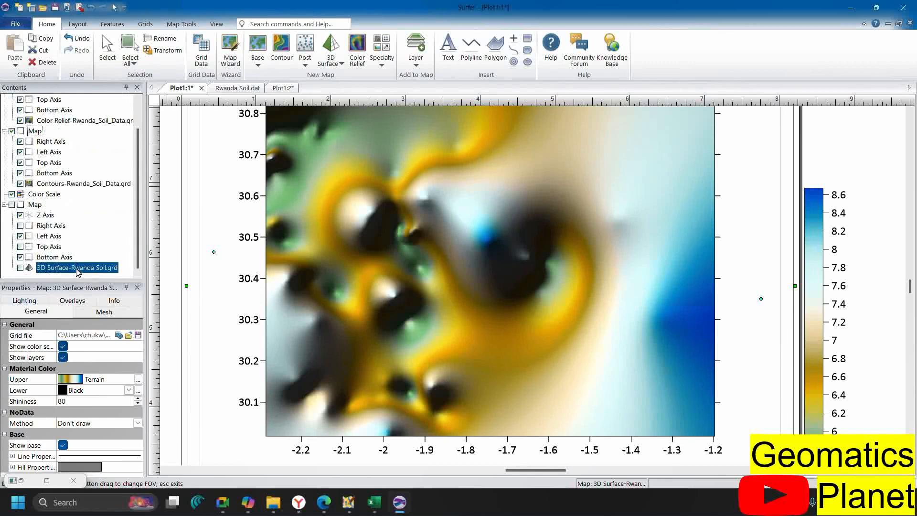
{"action": "scroll", "coordinate": [66, 202], "scroll_direction": "up", "scroll_amount": 1}
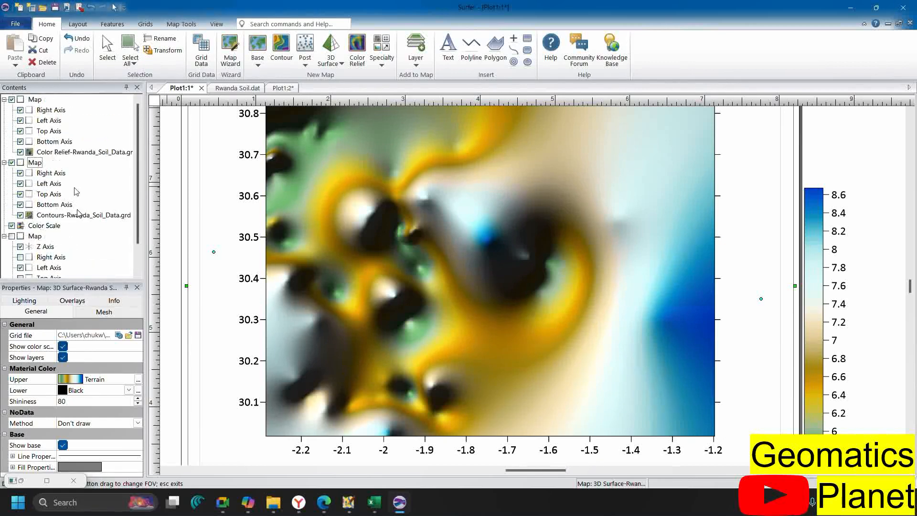
{"action": "left_click", "coordinate": [75, 216]}
{"action": "mouse_move", "coordinate": [72, 149]}
{"action": "left_mouse_down"}
{"action": "mouse_move", "coordinate": [70, 140]}
{"action": "mouse_move", "coordinate": [57, 145]}
{"action": "left_mouse_up"}
{"action": "scroll", "coordinate": [591, 237], "scroll_direction": "down", "scroll_amount": 3}
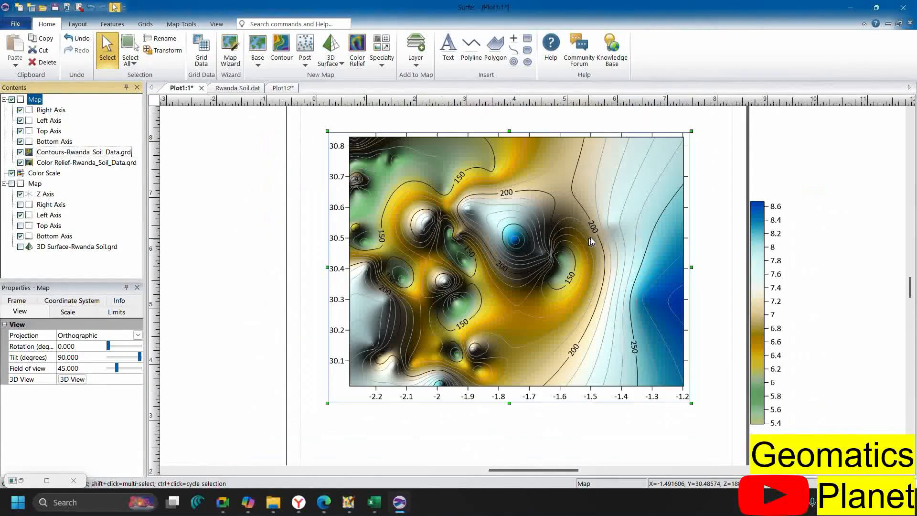
Delete the old color scale beside the combined contour and color relief map
{"action": "scroll", "coordinate": [555, 271], "scroll_direction": "up", "scroll_amount": 2}
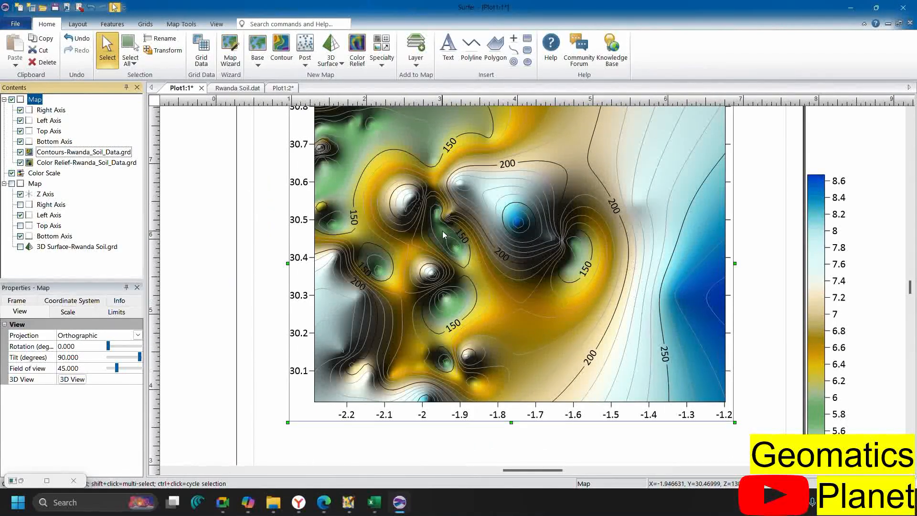
{"action": "scroll", "coordinate": [586, 194], "scroll_direction": "up", "scroll_amount": 1}
{"action": "scroll", "coordinate": [536, 207], "scroll_direction": "down", "scroll_amount": 3}
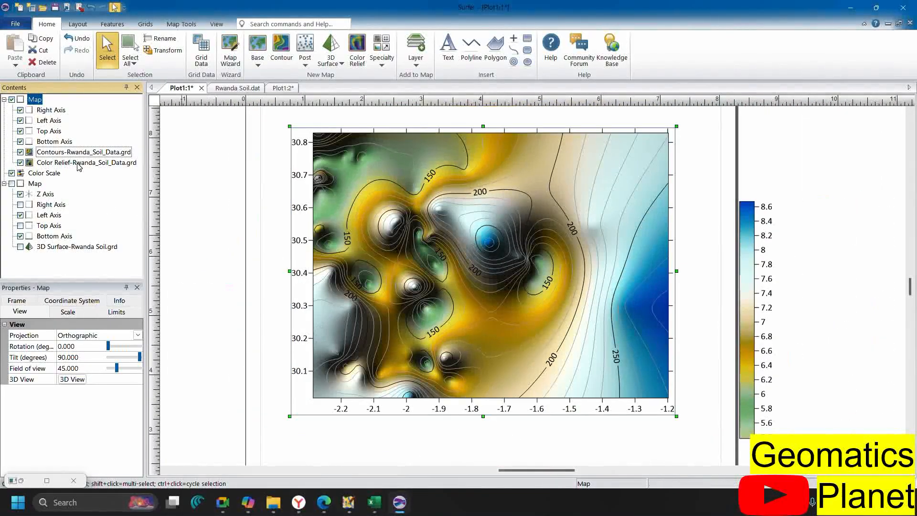
{"action": "left_click", "coordinate": [79, 164]}
{"action": "left_click", "coordinate": [749, 237]}
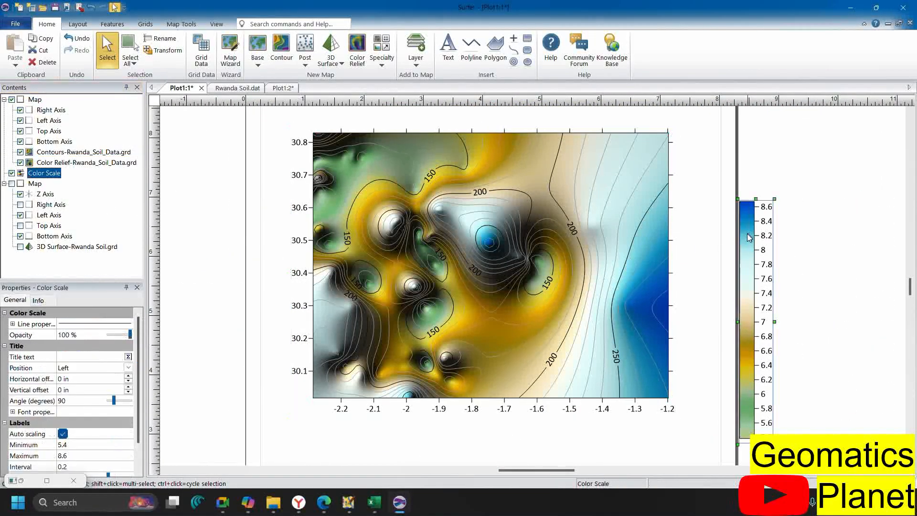
{"action": "key", "text": "Delete"}
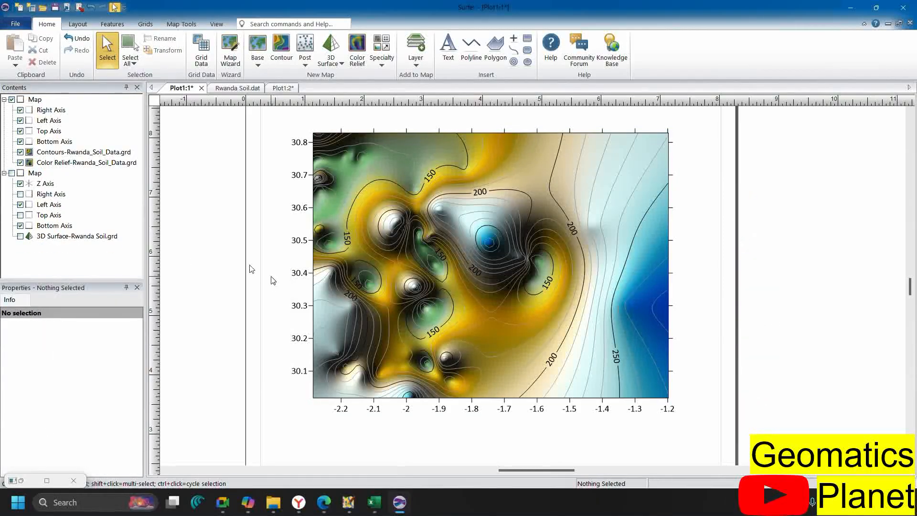
Show a color scale for the color relief layer and move it closer to the map's right edge
{"action": "left_click", "coordinate": [82, 164]}
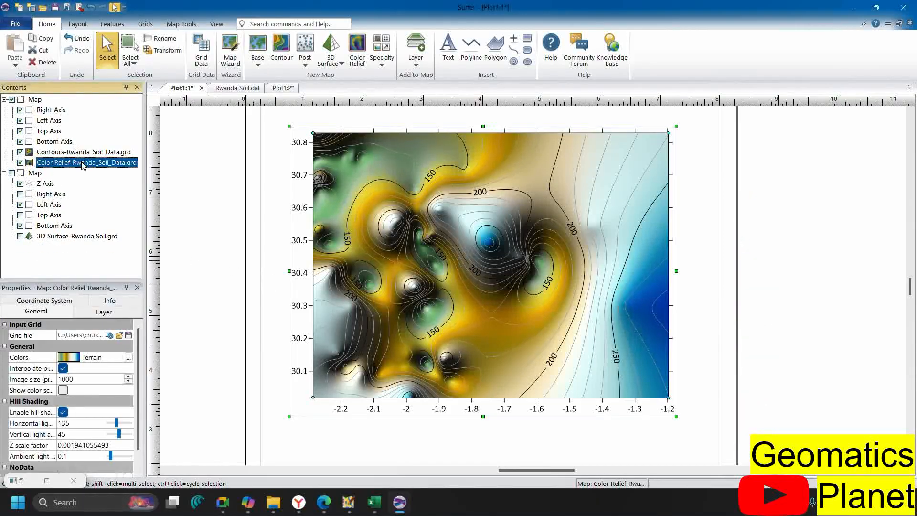
{"action": "left_click", "coordinate": [64, 391]}
{"action": "left_click", "coordinate": [733, 218]}
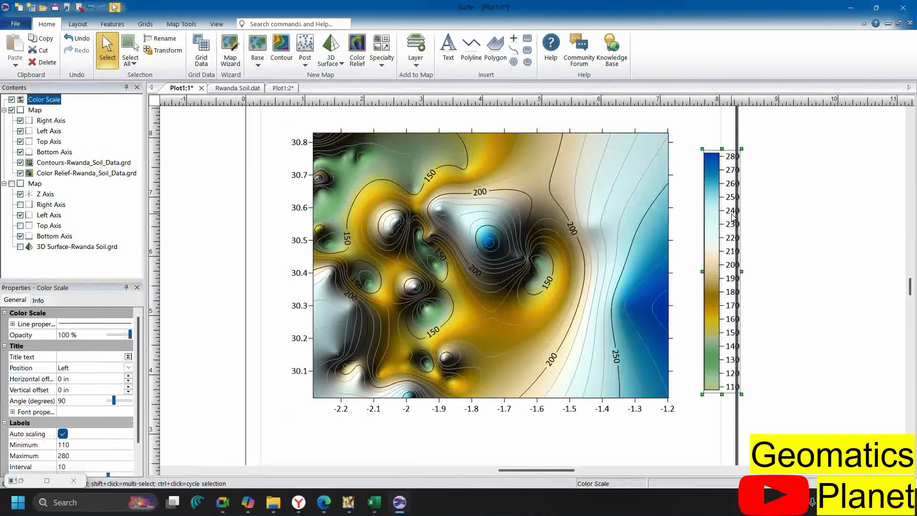
{"action": "left_click_drag", "start_coordinate": [716, 214], "coordinate": [695, 213]}
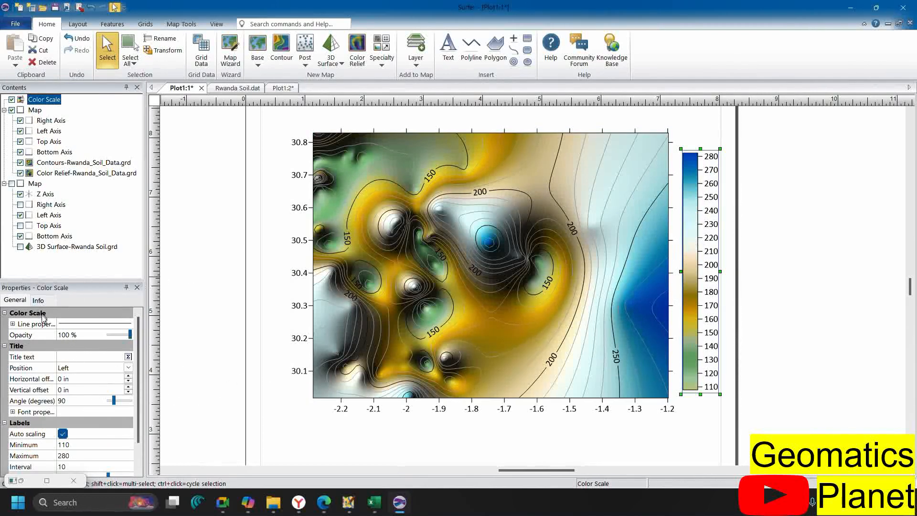
Review the color scale's title, line and label properties, and stretch its lower end slightly downward
{"action": "left_click", "coordinate": [74, 358]}
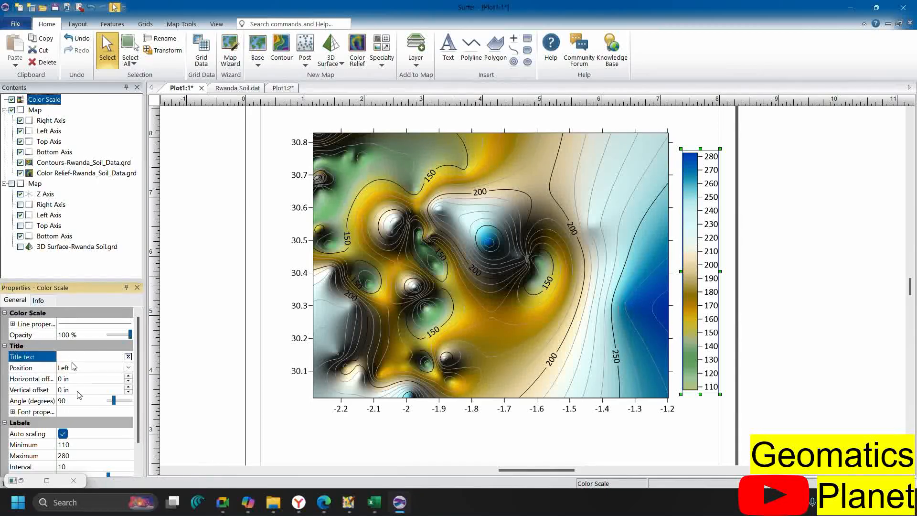
{"action": "scroll", "coordinate": [69, 462], "scroll_direction": "down", "scroll_amount": 1}
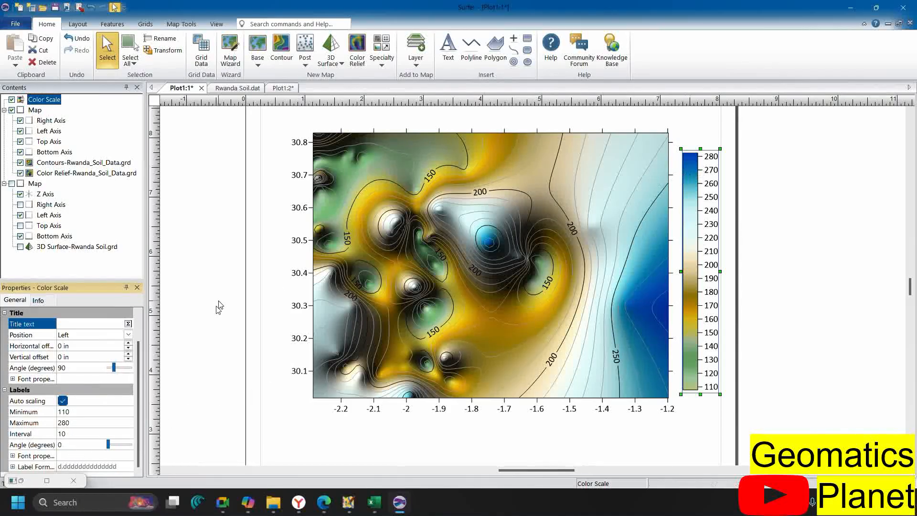
{"action": "left_click", "coordinate": [39, 301]}
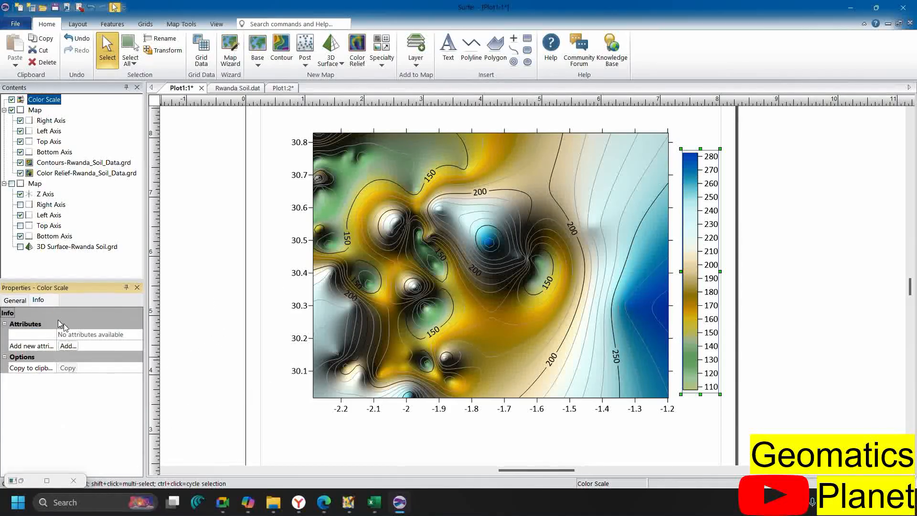
{"action": "left_click", "coordinate": [15, 300]}
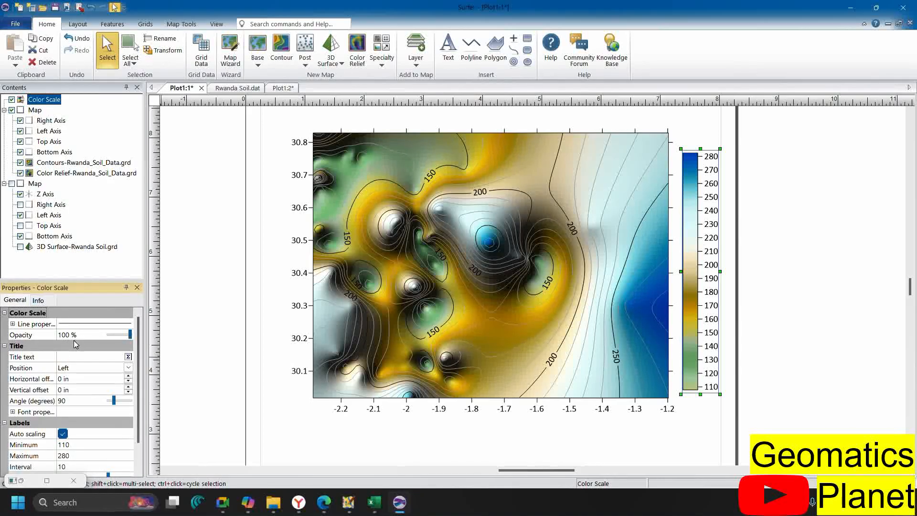
{"action": "left_click", "coordinate": [13, 325]}
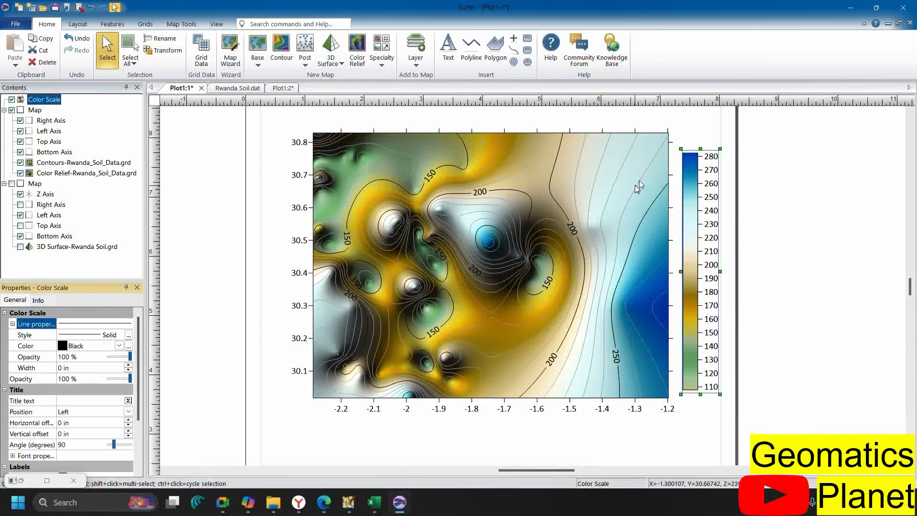
{"action": "scroll", "coordinate": [68, 372], "scroll_direction": "down", "scroll_amount": 1}
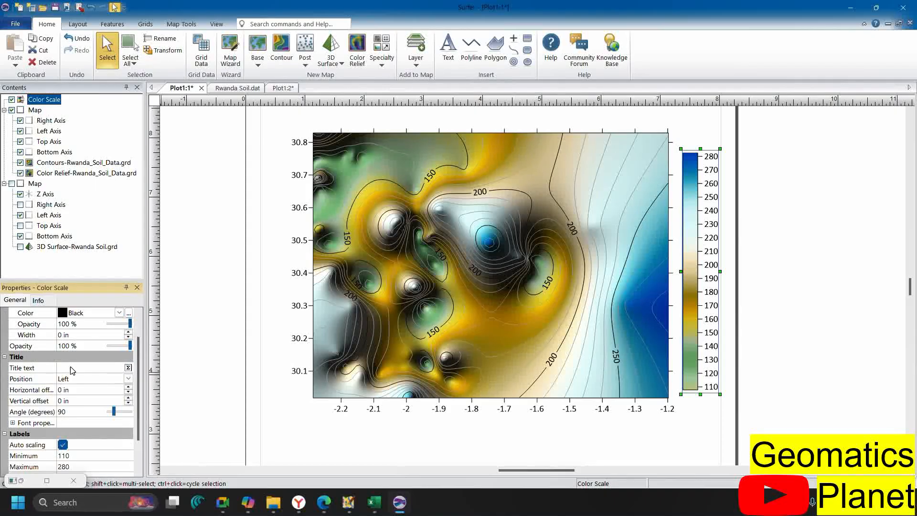
{"action": "left_click", "coordinate": [63, 445]}
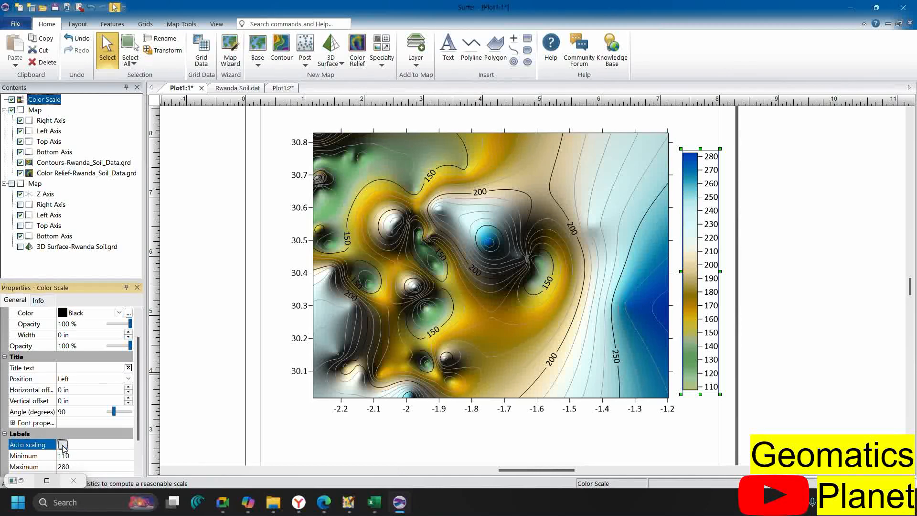
{"action": "left_click", "coordinate": [62, 445]}
{"action": "left_click_drag", "start_coordinate": [701, 396], "coordinate": [706, 409]}
Set the A4 page orientation to landscape
{"action": "scroll", "coordinate": [542, 321], "scroll_direction": "down", "scroll_amount": 2}
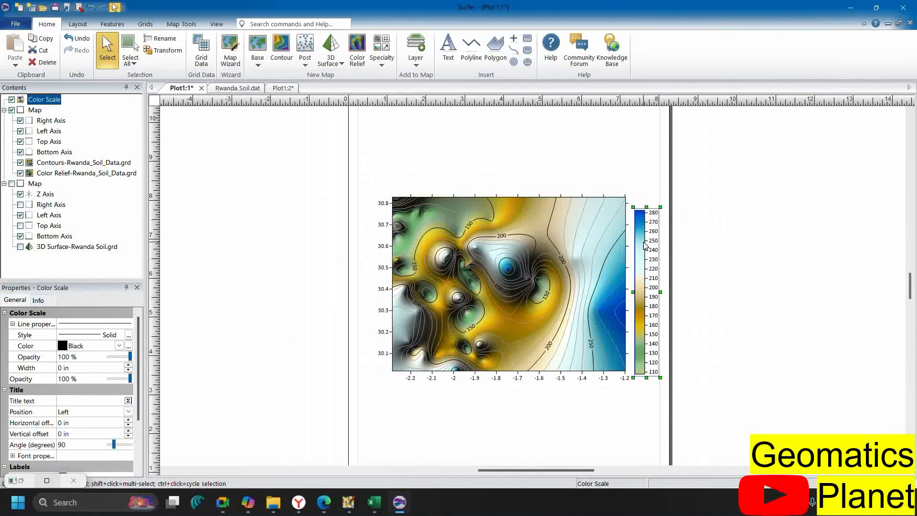
{"action": "right_click", "coordinate": [536, 157]}
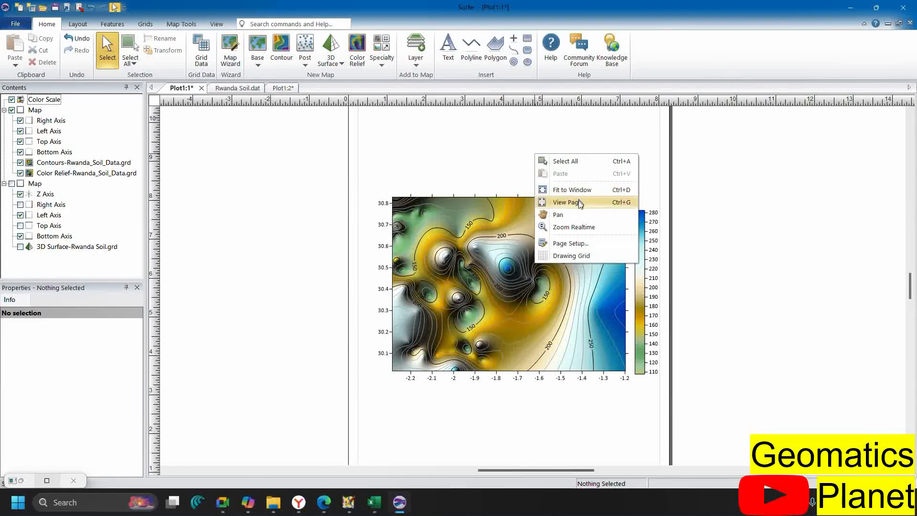
{"action": "left_click", "coordinate": [561, 245]}
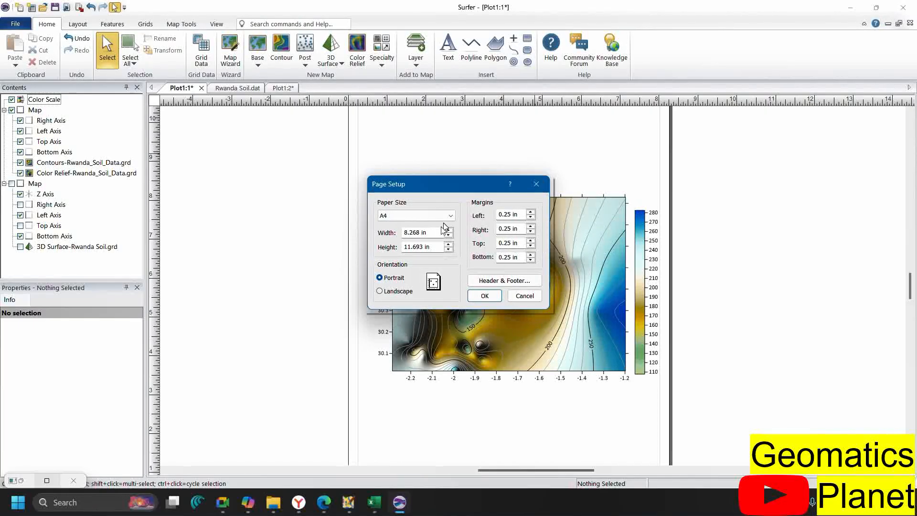
{"action": "left_click", "coordinate": [401, 292]}
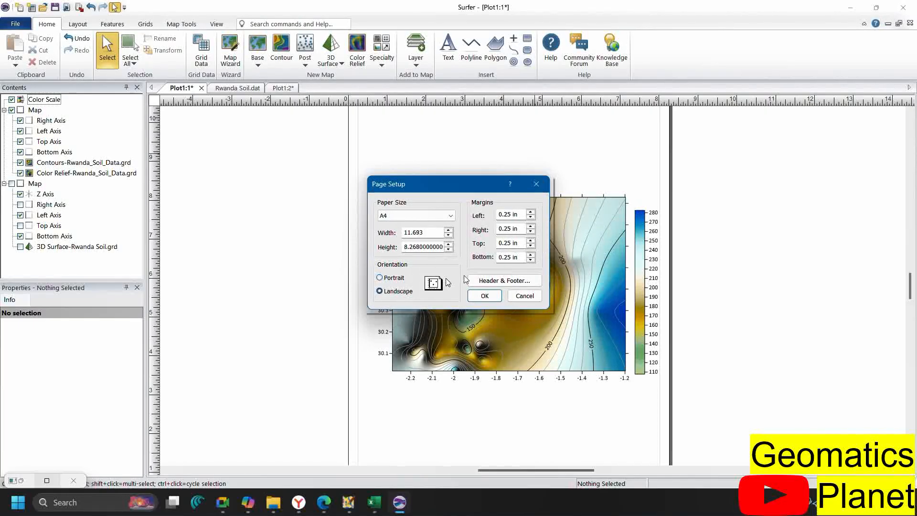
{"action": "left_click", "coordinate": [483, 296]}
Enlarge the combined map from its upper-left and lower-right corners to fill most of the landscape page
{"action": "left_click", "coordinate": [478, 253]}
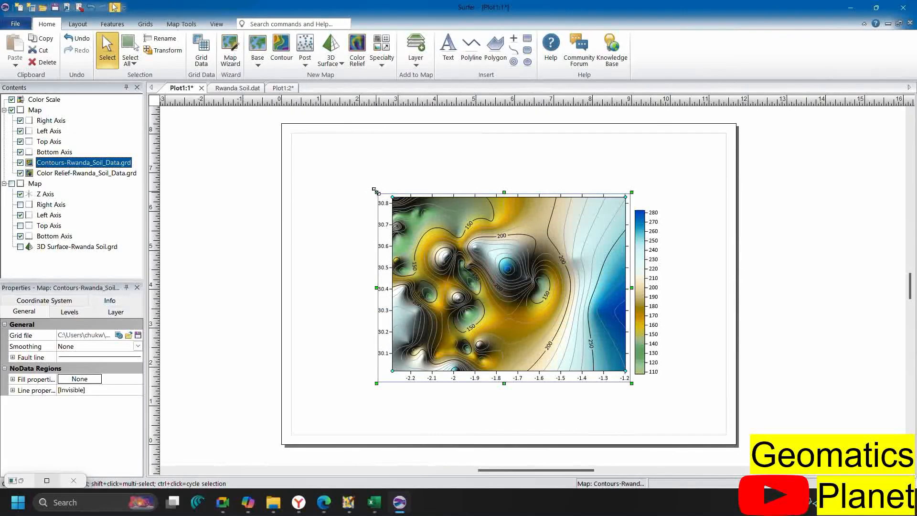
{"action": "left_click_drag", "start_coordinate": [377, 191], "coordinate": [290, 137]}
{"action": "left_click_drag", "start_coordinate": [632, 382], "coordinate": [697, 432]}
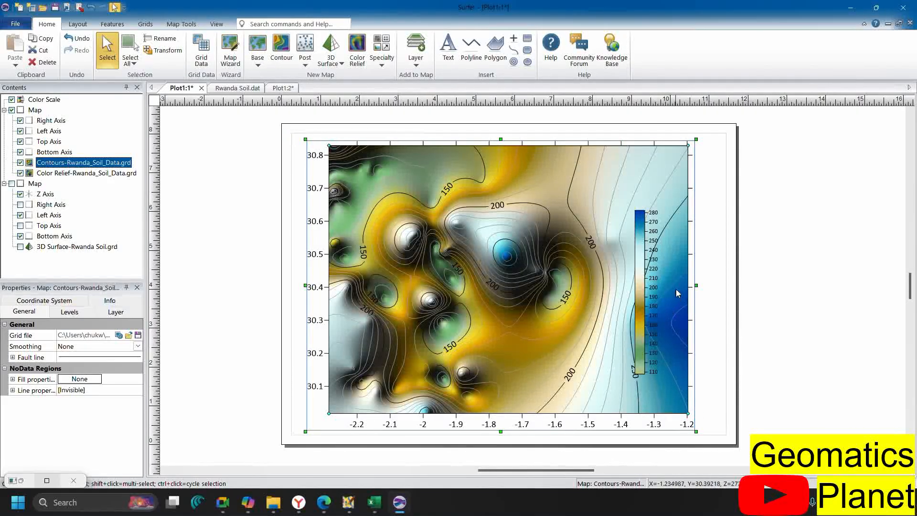
Place the color scale just right of the enlarged map and stretch it to match the map's height
{"action": "left_click", "coordinate": [639, 267]}
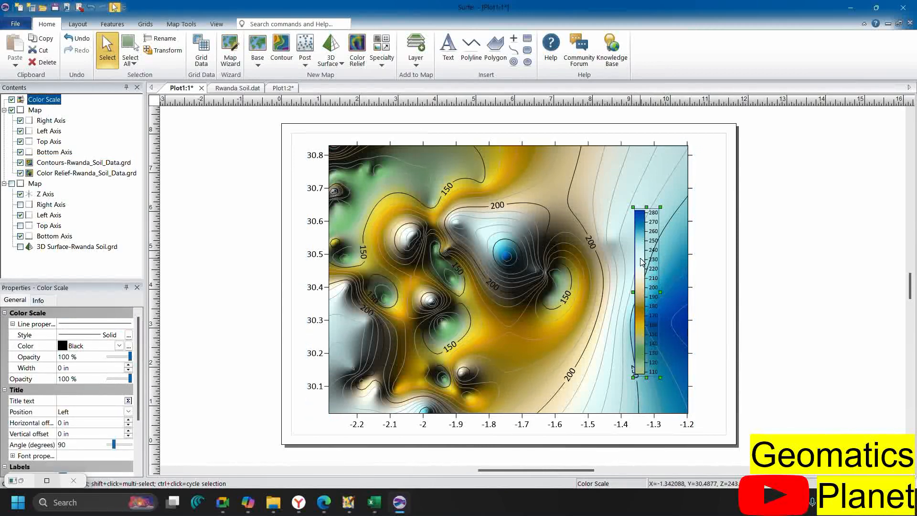
{"action": "left_click_drag", "start_coordinate": [642, 266], "coordinate": [703, 255]}
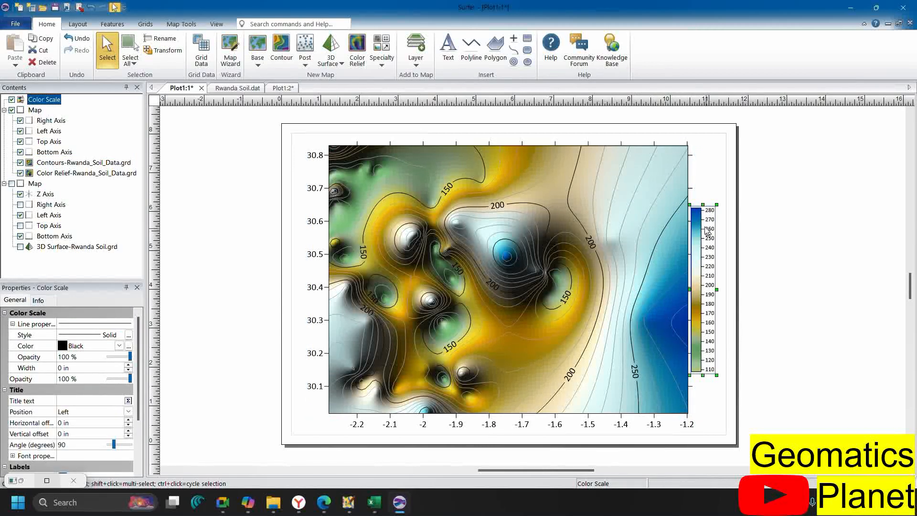
{"action": "left_click_drag", "start_coordinate": [703, 205], "coordinate": [702, 145]}
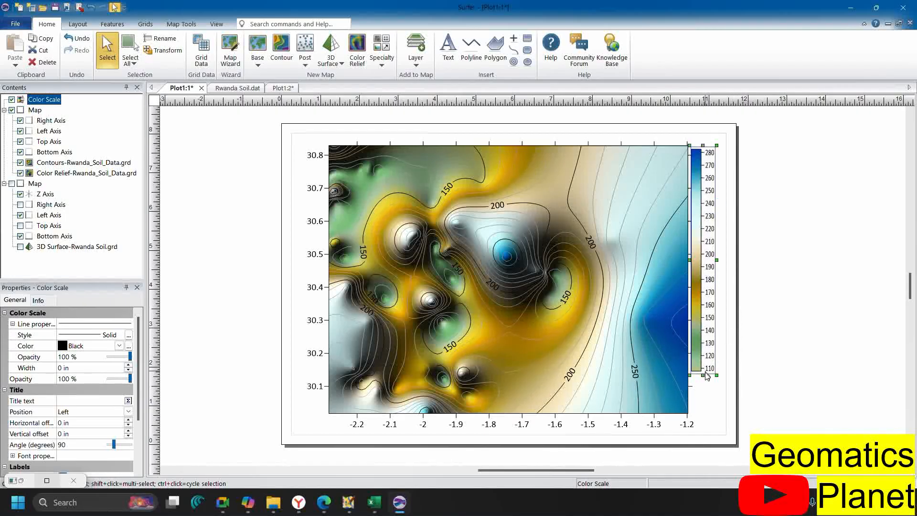
{"action": "left_click_drag", "start_coordinate": [703, 375], "coordinate": [703, 412]}
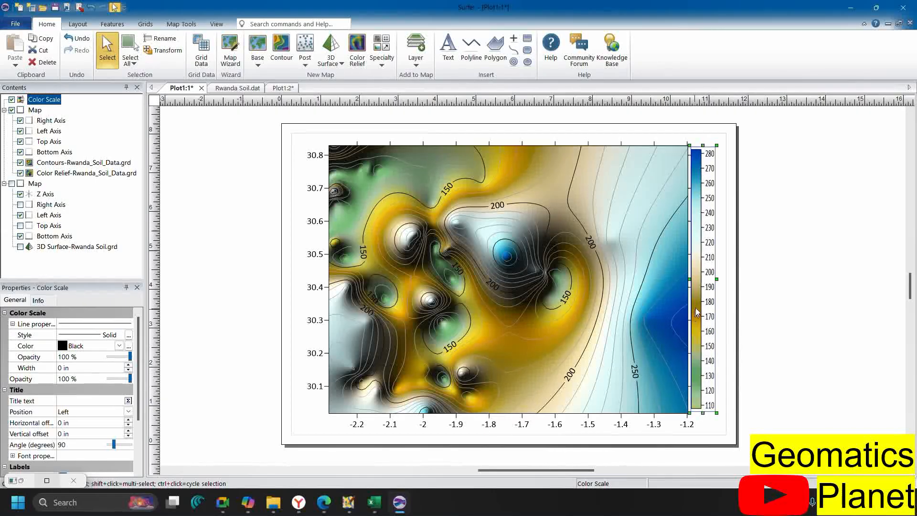
{"action": "left_click_drag", "start_coordinate": [703, 297], "coordinate": [710, 292]}
{"action": "left_click", "coordinate": [741, 264]}
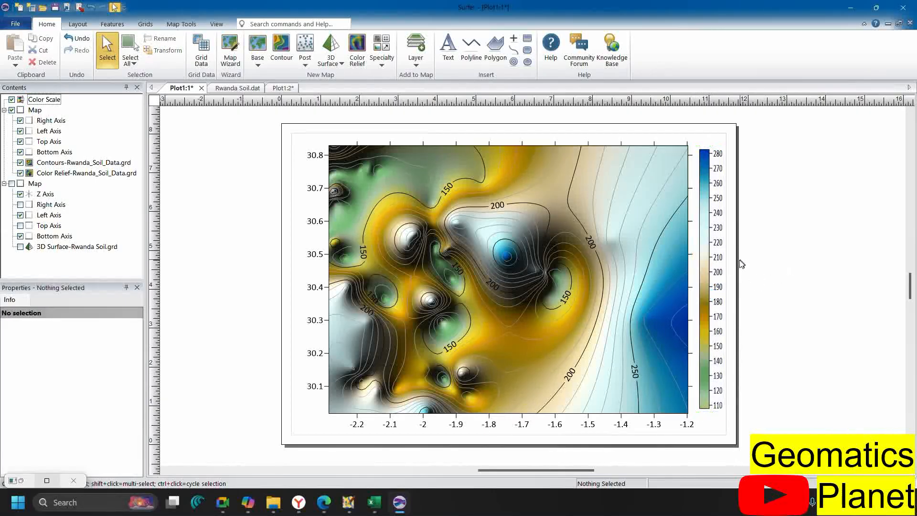
Shift the combined map slightly left, reduce its height a little and nudge it down within the page margins
{"action": "left_click", "coordinate": [706, 272]}
{"action": "left_click", "coordinate": [400, 256]}
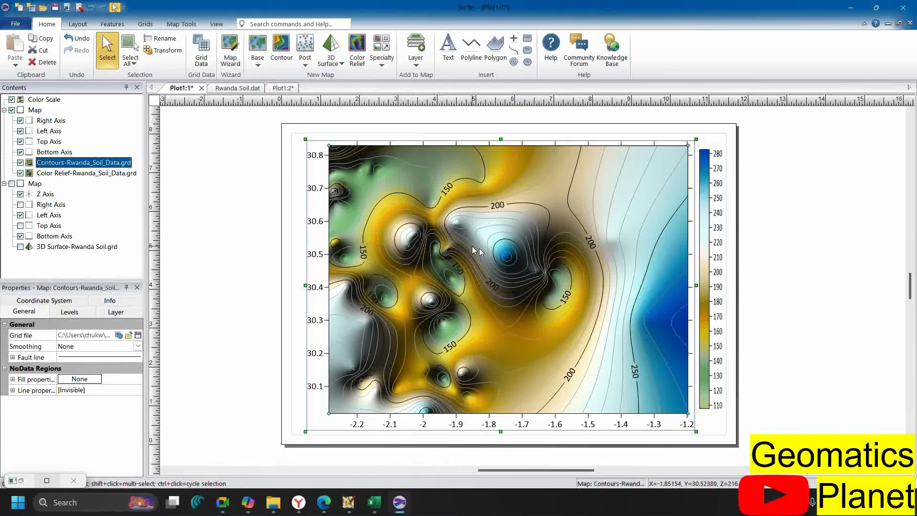
{"action": "left_click_drag", "start_coordinate": [479, 248], "coordinate": [523, 248]}
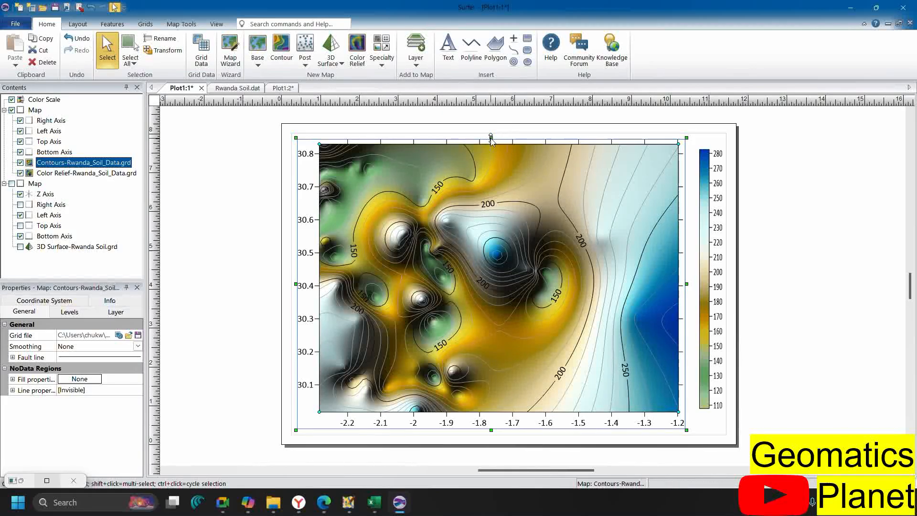
{"action": "left_click_drag", "start_coordinate": [491, 139], "coordinate": [491, 142]}
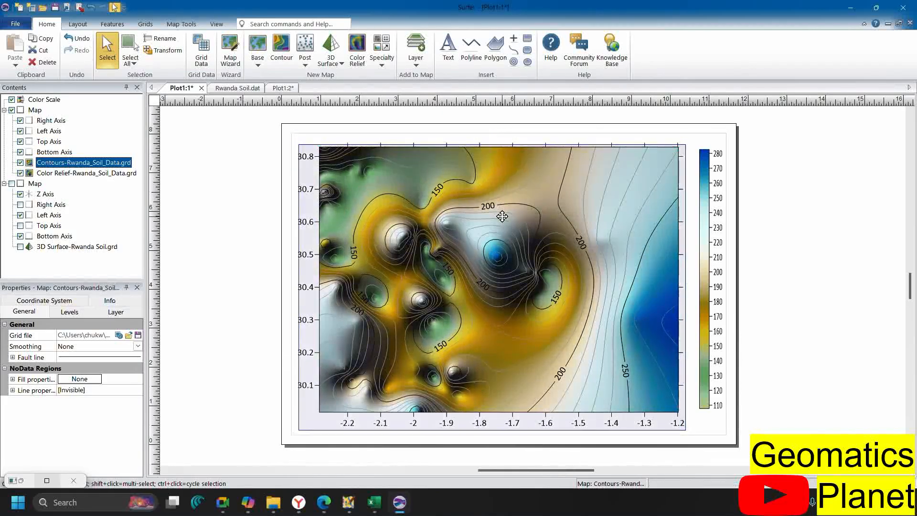
{"action": "left_click_drag", "start_coordinate": [502, 216], "coordinate": [499, 220]}
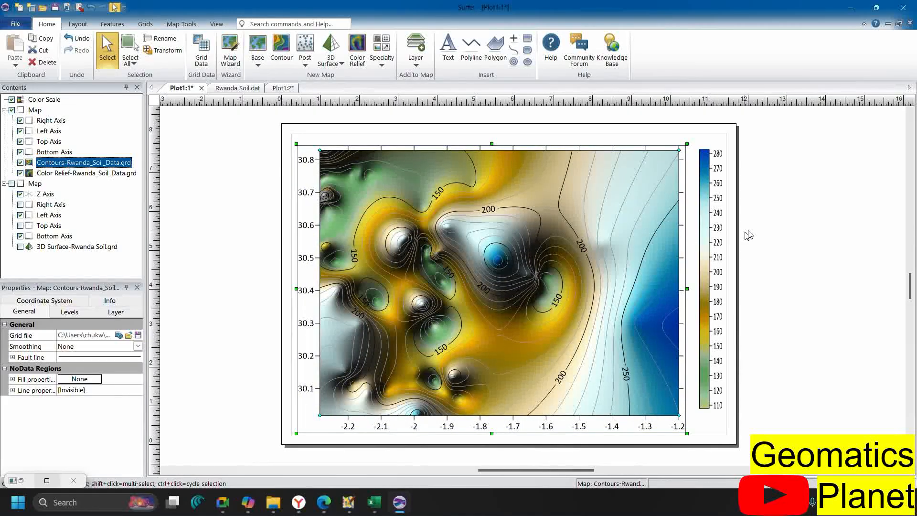
Delete the hidden 3D surface map from the plot, keeping only the combined contour and color relief map
{"action": "left_click", "coordinate": [747, 233]}
{"action": "left_click", "coordinate": [394, 239]}
{"action": "left_click", "coordinate": [33, 184]}
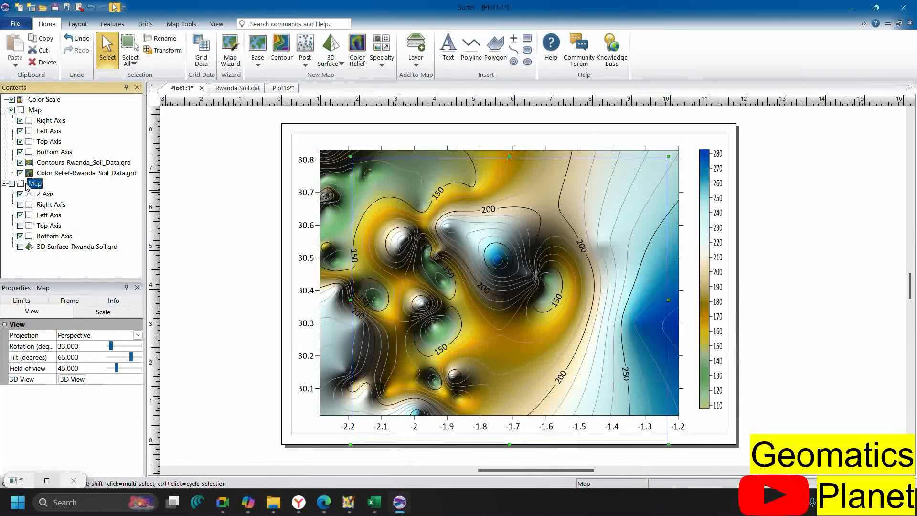
{"action": "right_click", "coordinate": [26, 186]}
{"action": "left_click", "coordinate": [47, 211]}
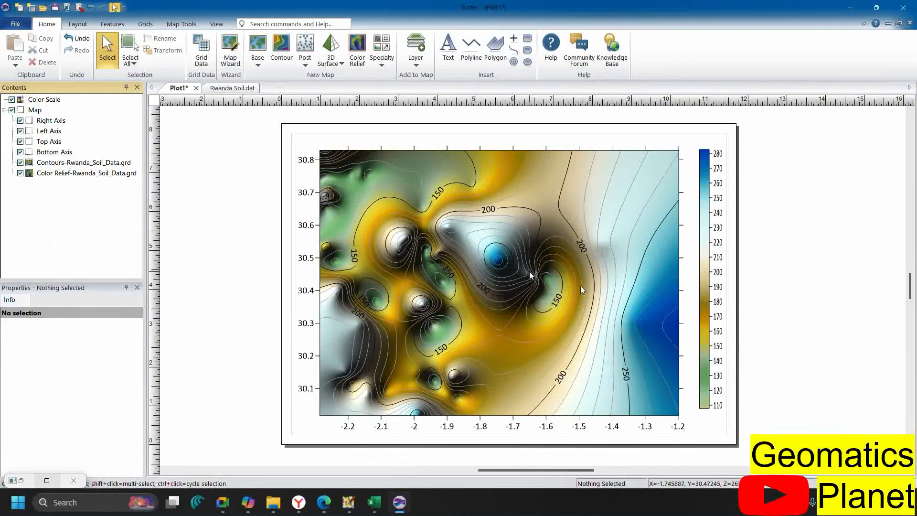
{"action": "scroll", "coordinate": [628, 305], "scroll_direction": "down", "scroll_amount": 2}
{"action": "scroll", "coordinate": [627, 306], "scroll_direction": "up", "scroll_amount": 2}
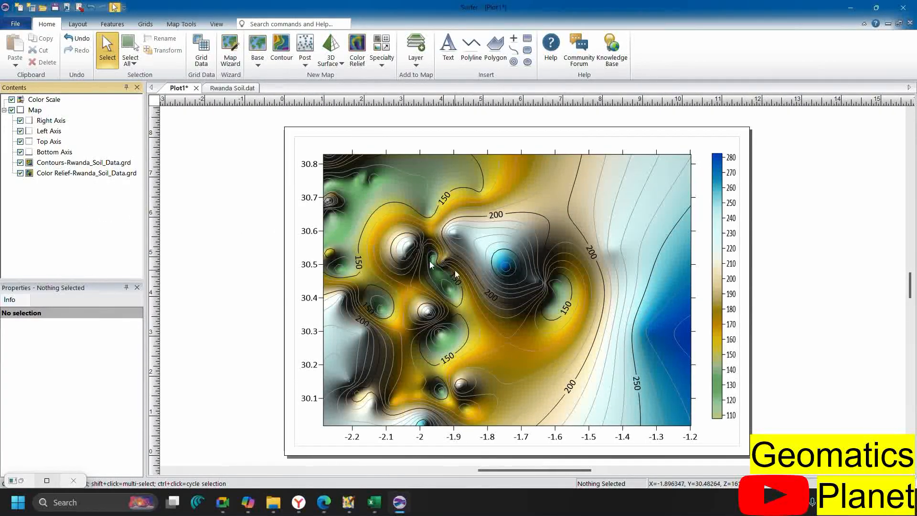
{"action": "left_click", "coordinate": [257, 68]}
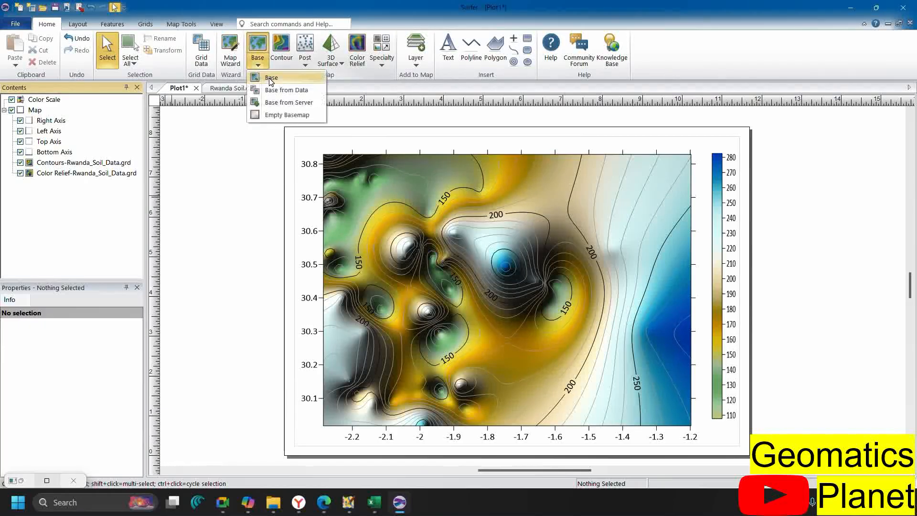
{"action": "left_click", "coordinate": [268, 79]}
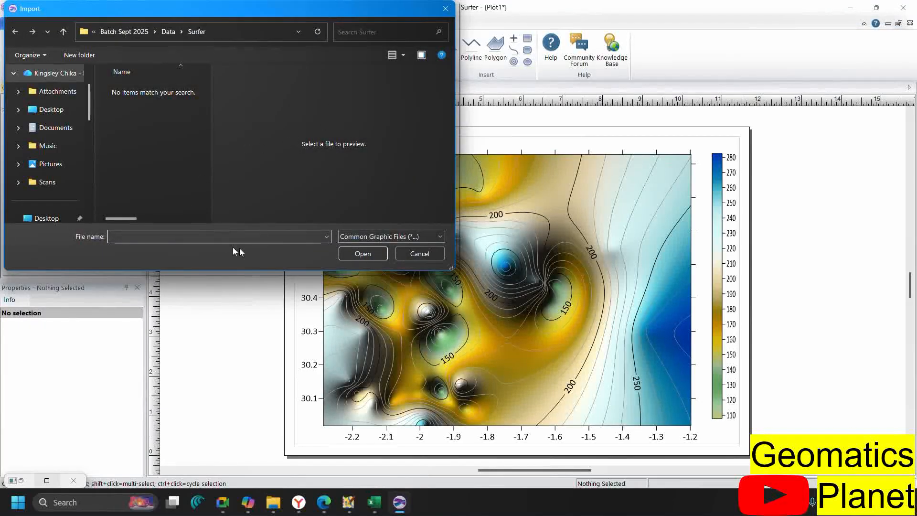
{"action": "left_click", "coordinate": [354, 237]}
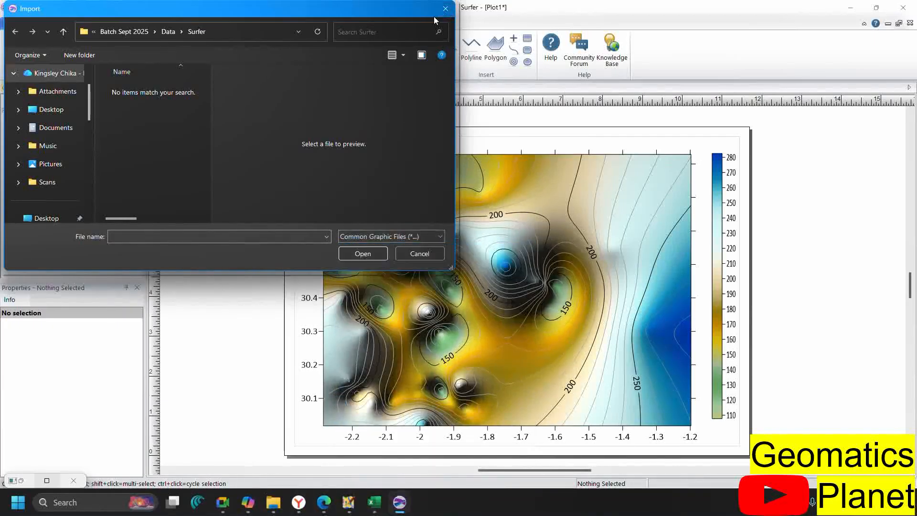
{"action": "left_click", "coordinate": [445, 8]}
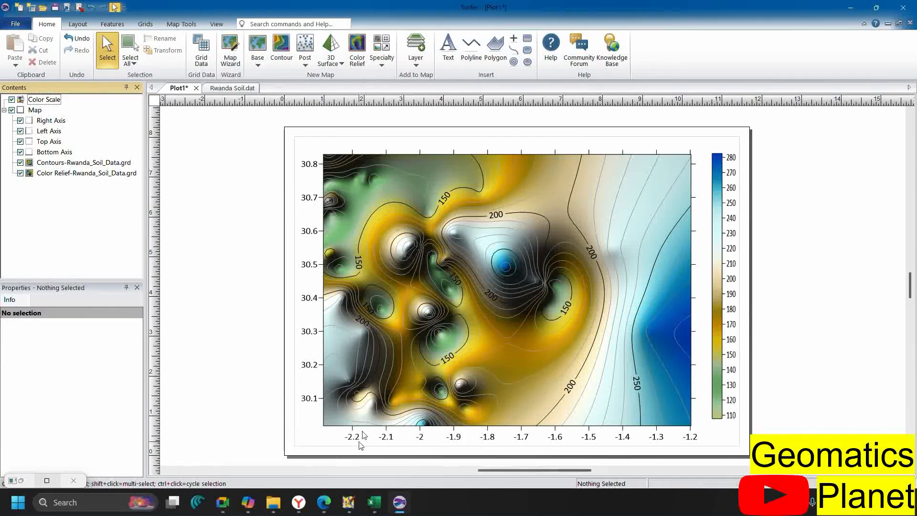
Hide the combined map's right axis and top axis
{"action": "left_click", "coordinate": [35, 111]}
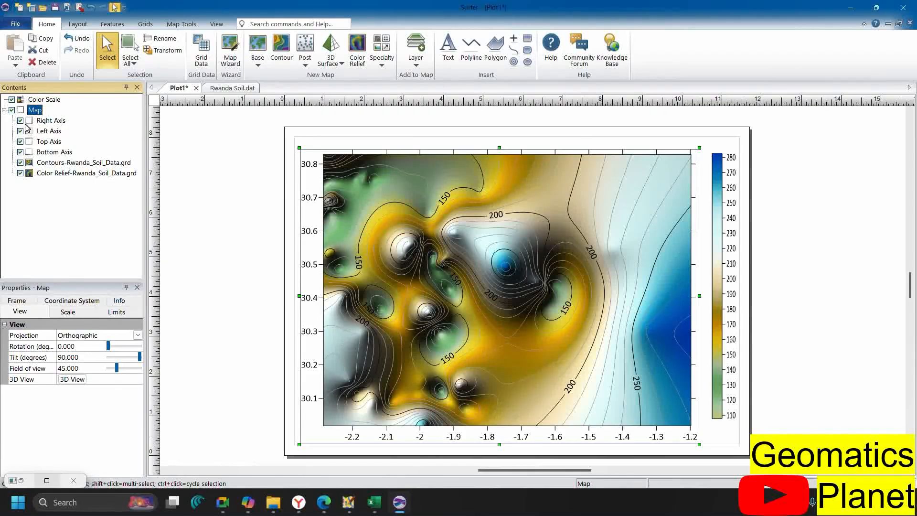
{"action": "left_click", "coordinate": [20, 121]}
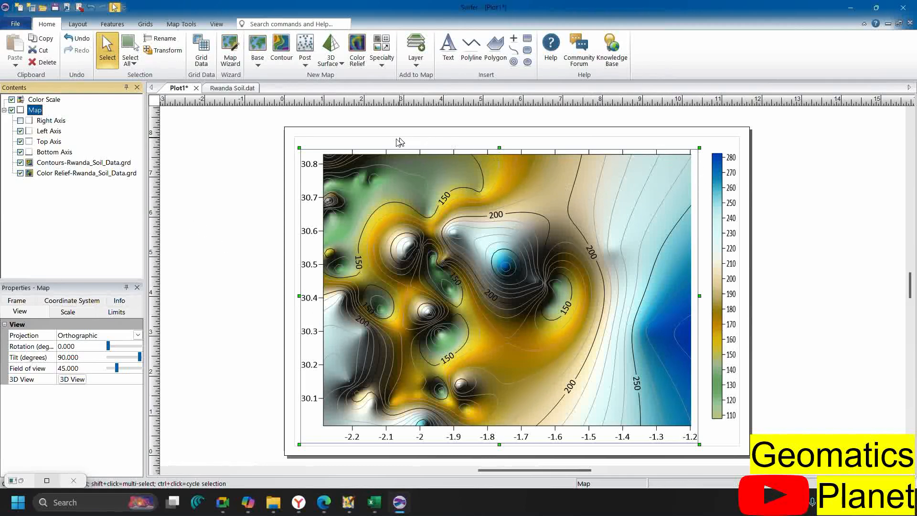
{"action": "left_click", "coordinate": [20, 142]}
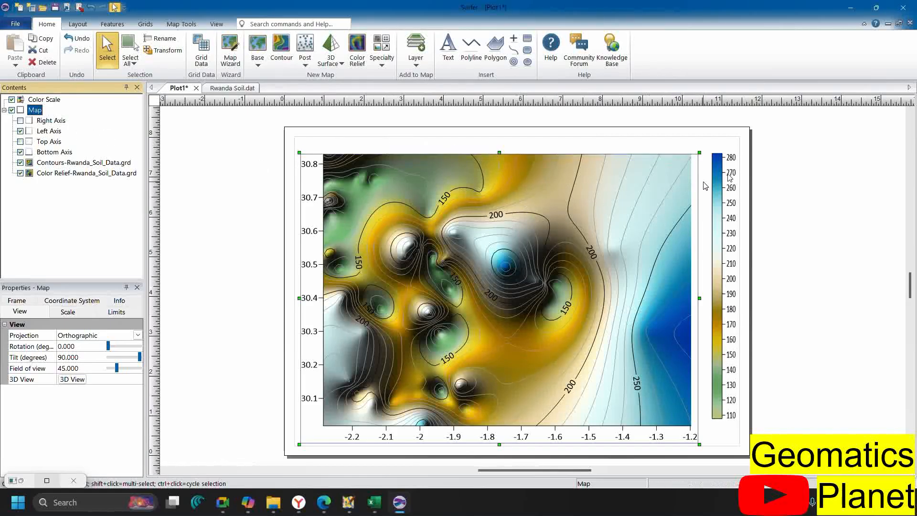
{"action": "left_click", "coordinate": [765, 167]}
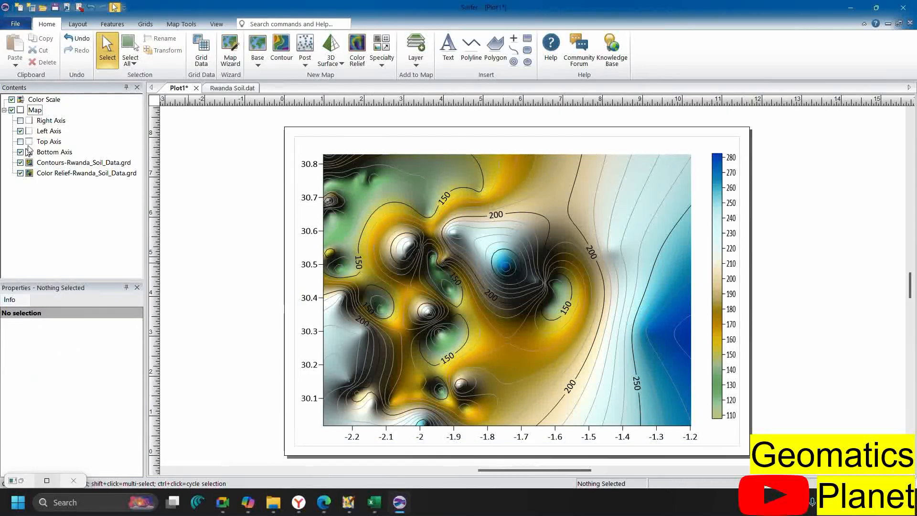
Try hiding the combined map's left and bottom axes as well and turn both back on
{"action": "left_click", "coordinate": [20, 131]}
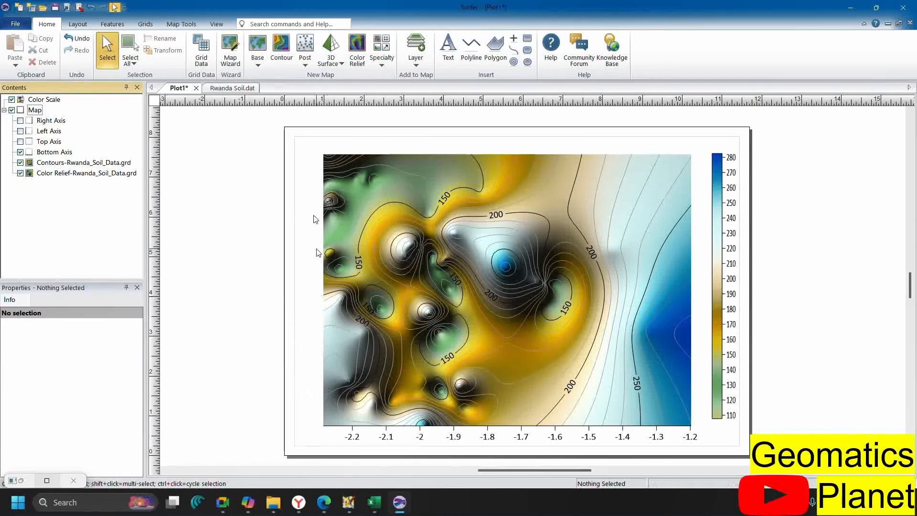
{"action": "left_click", "coordinate": [21, 152]}
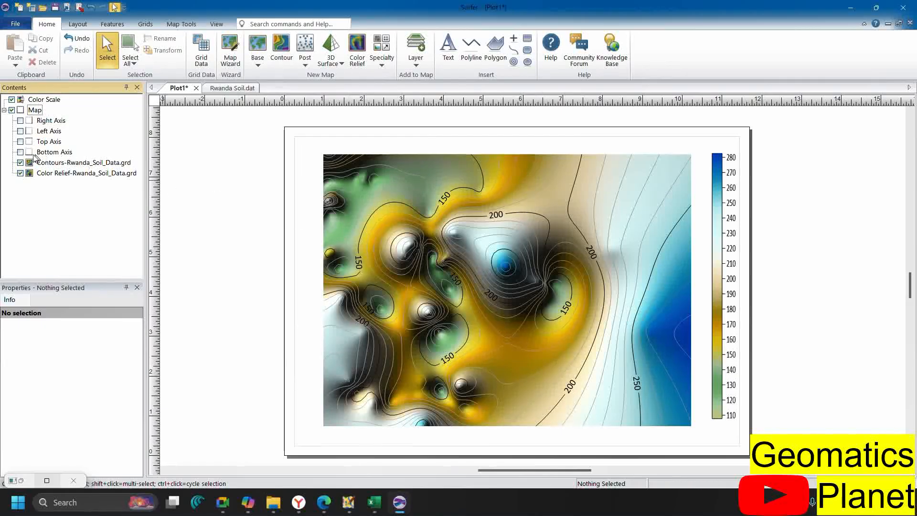
{"action": "left_click", "coordinate": [34, 153]}
{"action": "left_click", "coordinate": [29, 132]}
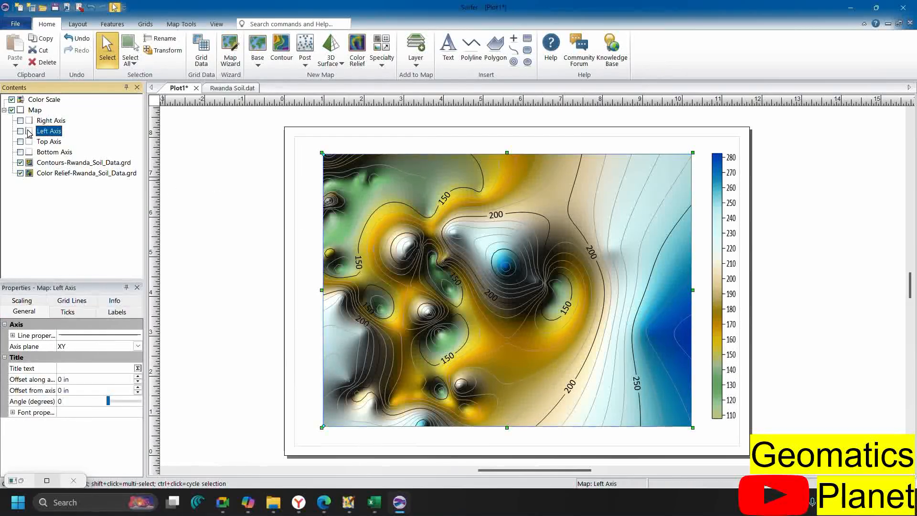
{"action": "left_click", "coordinate": [20, 131]}
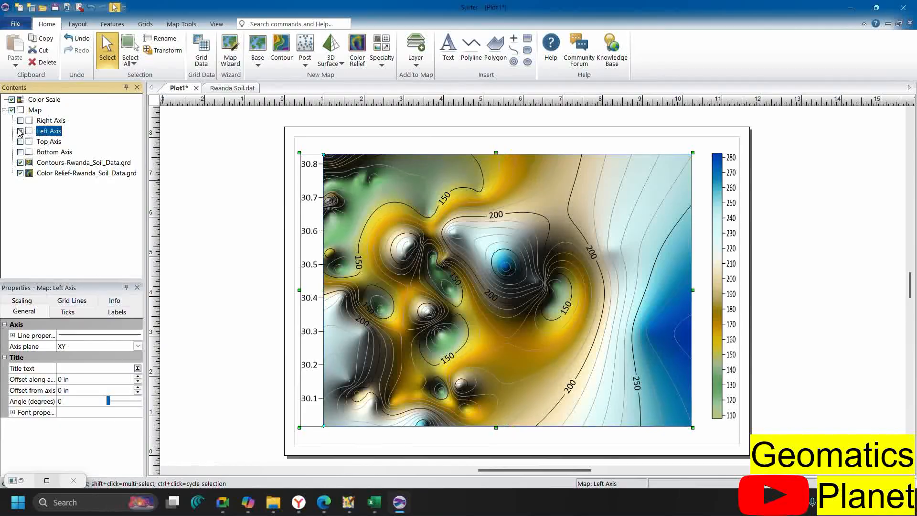
{"action": "left_click", "coordinate": [20, 153]}
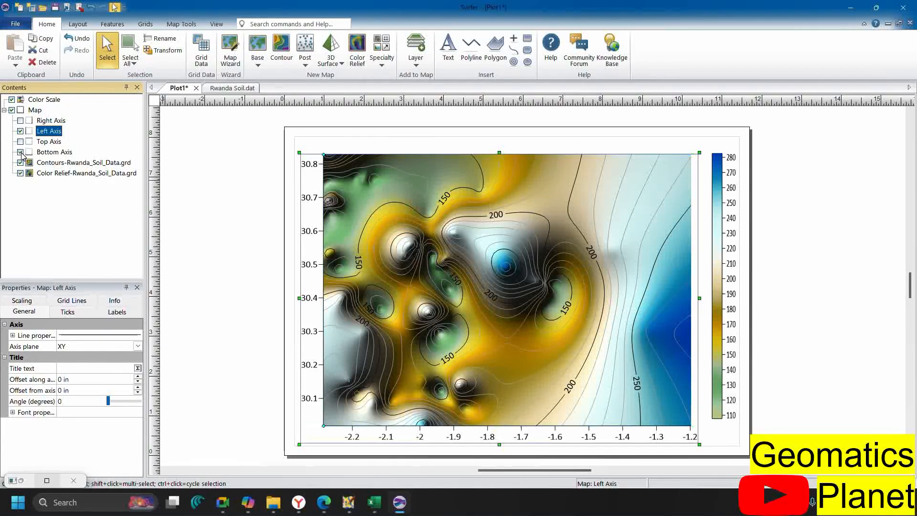
Examine the scaling settings of the left axis and the bottom axis
{"action": "right_click", "coordinate": [56, 133]}
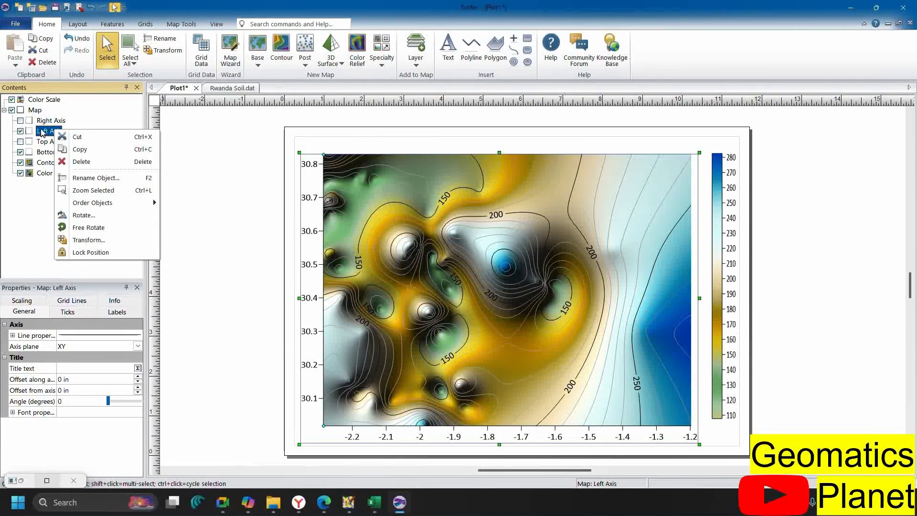
{"action": "left_click", "coordinate": [42, 133]}
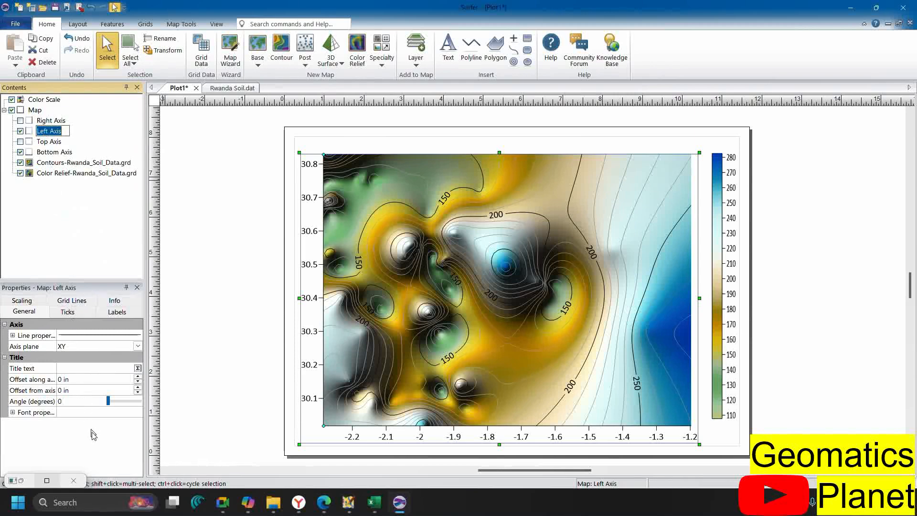
{"action": "left_click", "coordinate": [28, 300]}
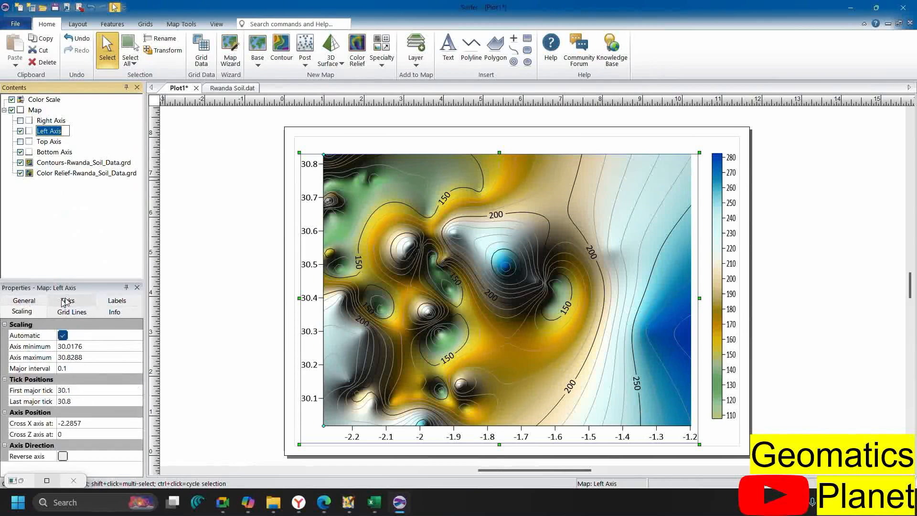
{"action": "left_click", "coordinate": [57, 152]}
{"action": "left_click", "coordinate": [51, 152]}
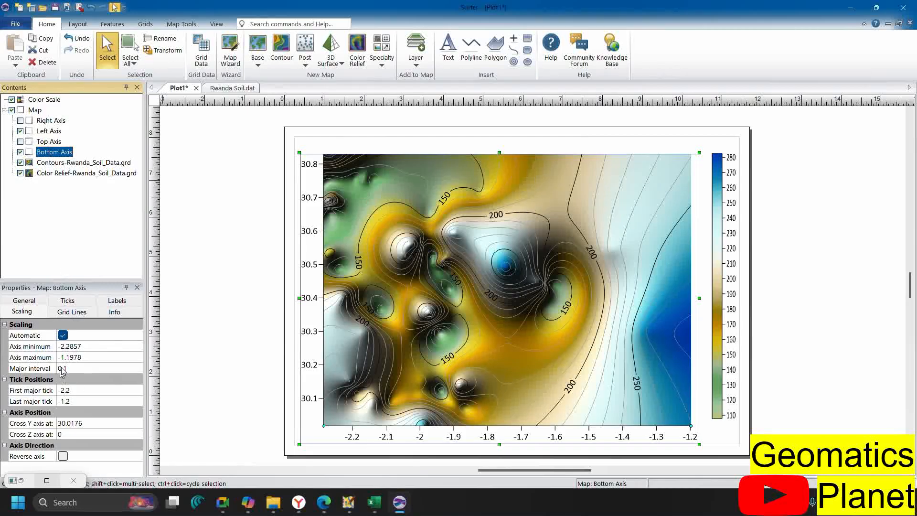
Try reversing the bottom axis direction and restore the unreversed direction with automatic scaling kept on
{"action": "left_click", "coordinate": [63, 335]}
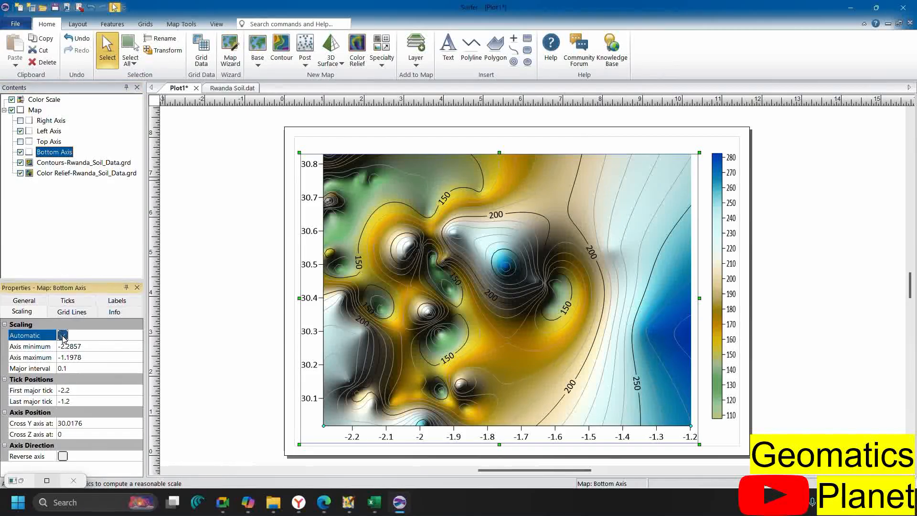
{"action": "left_click", "coordinate": [63, 457]}
{"action": "left_click", "coordinate": [64, 456]}
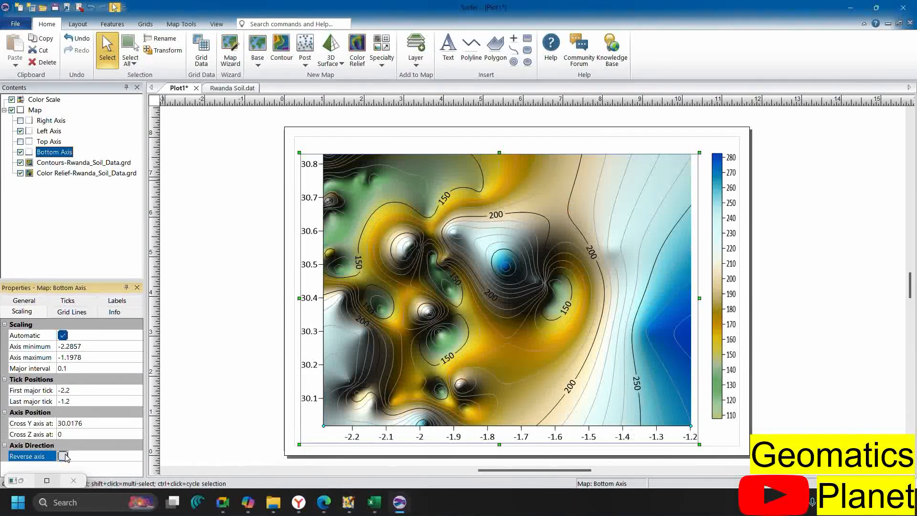
{"action": "left_click", "coordinate": [62, 457]}
{"action": "left_click", "coordinate": [63, 457]}
{"action": "left_click", "coordinate": [63, 456]}
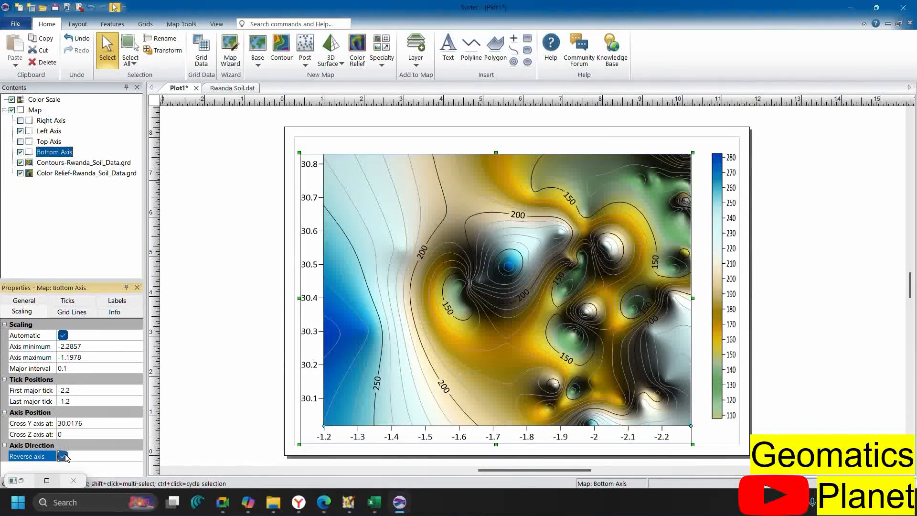
{"action": "left_click", "coordinate": [62, 456]}
{"action": "left_click", "coordinate": [62, 457]}
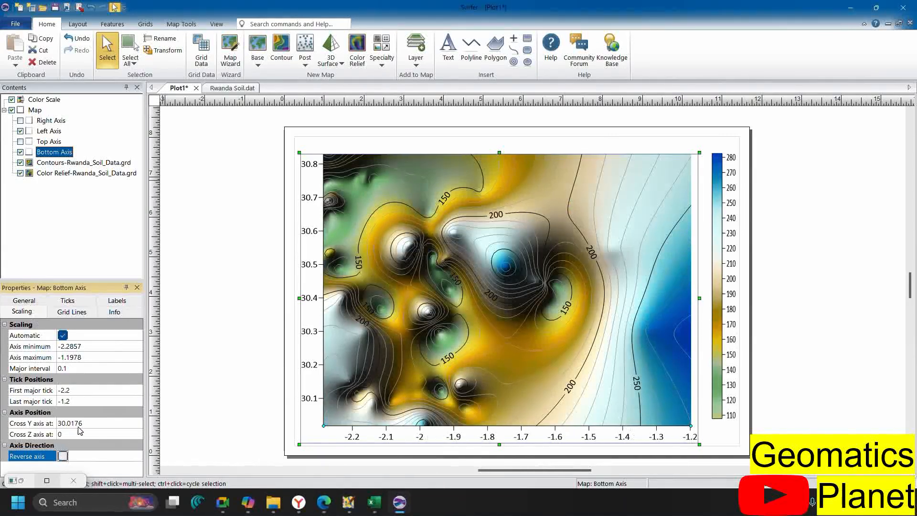
Show the major grid lines of the bottom axis across the map
{"action": "right_click", "coordinate": [56, 155]}
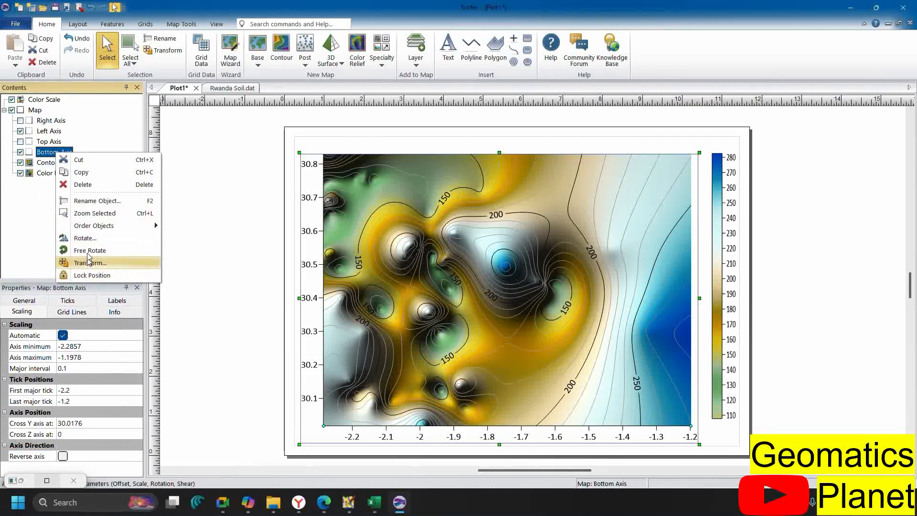
{"action": "left_click", "coordinate": [71, 318]}
{"action": "left_click", "coordinate": [73, 314]}
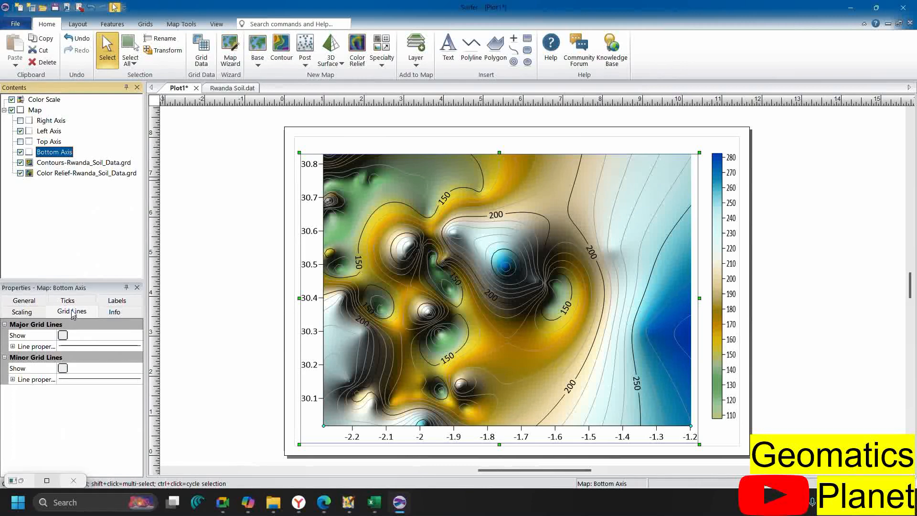
{"action": "left_click", "coordinate": [63, 336]}
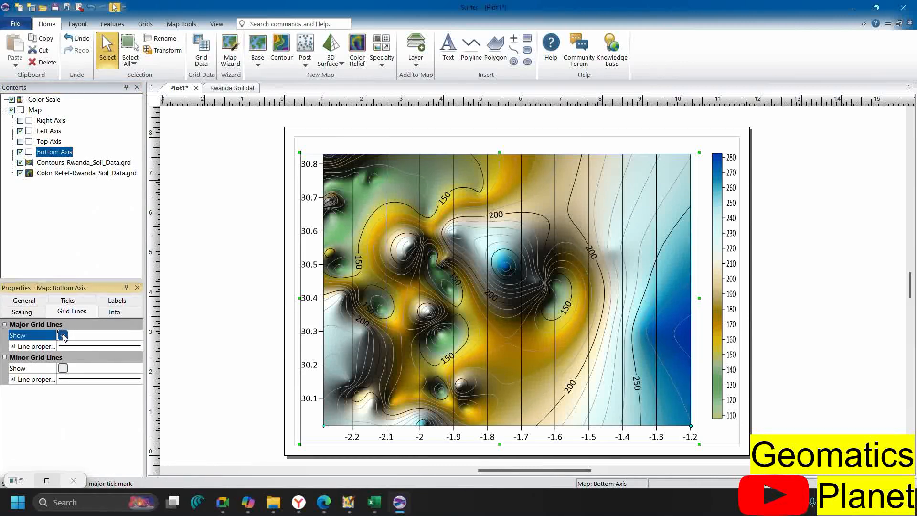
{"action": "left_click", "coordinate": [63, 335]}
Try showing the bottom axis's minor grid lines and turn them off again
{"action": "left_click", "coordinate": [62, 369]}
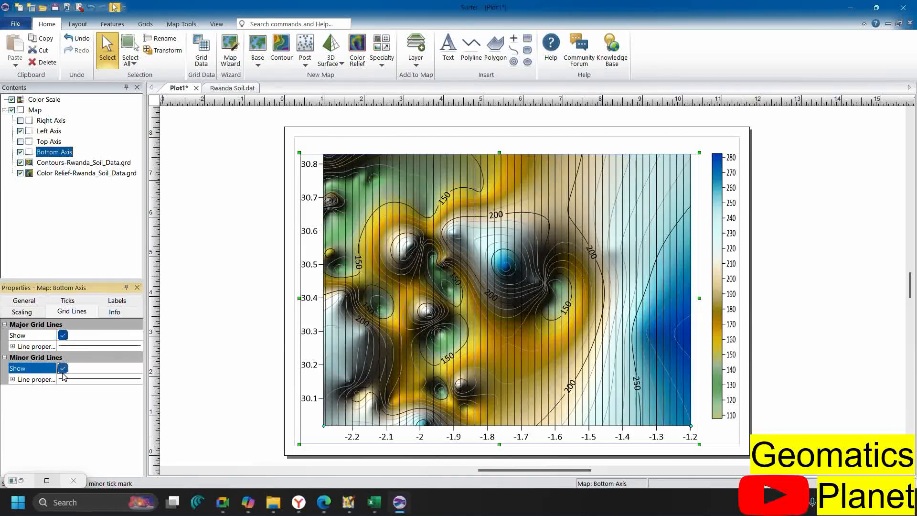
{"action": "left_click", "coordinate": [62, 368]}
{"action": "left_click", "coordinate": [62, 368]}
{"action": "left_click", "coordinate": [63, 367]}
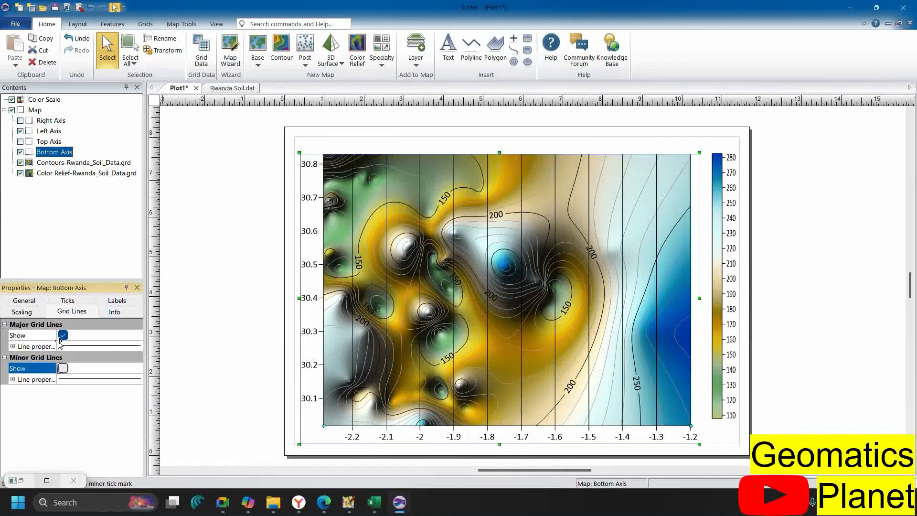
Expand the line properties of the bottom axis's major grid lines and check the custom dash pattern options
{"action": "left_click", "coordinate": [13, 346]}
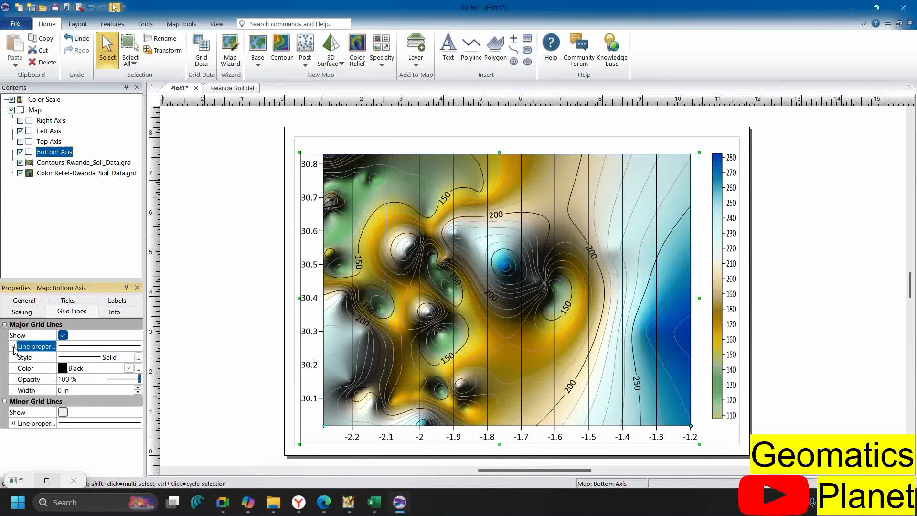
{"action": "left_click", "coordinate": [137, 359]}
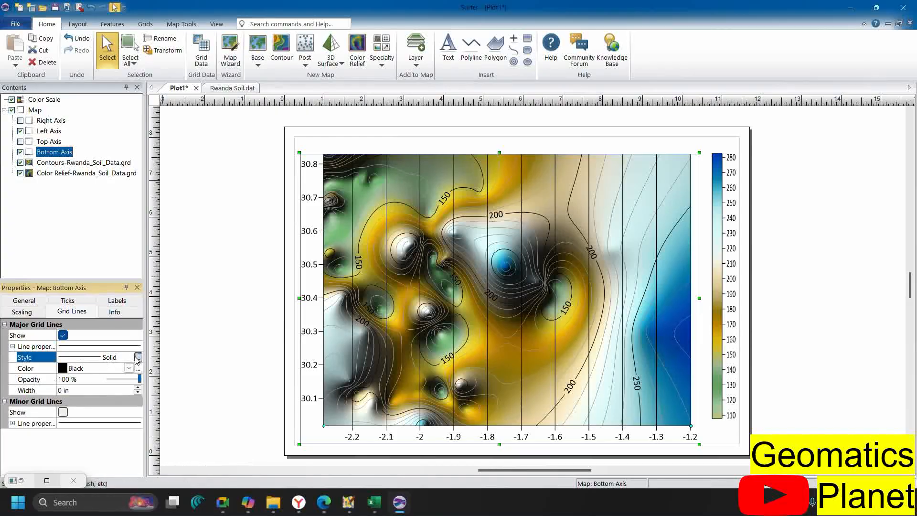
{"action": "left_click", "coordinate": [203, 350]}
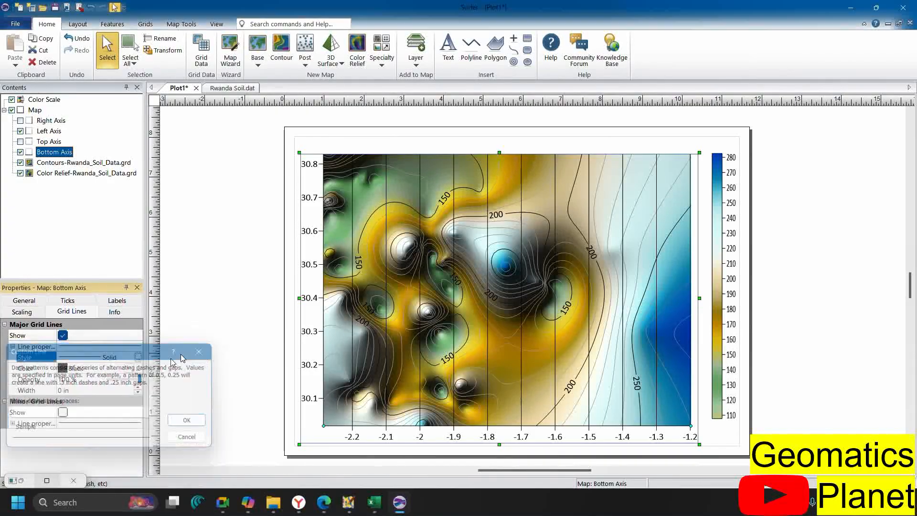
{"action": "left_click", "coordinate": [138, 362]}
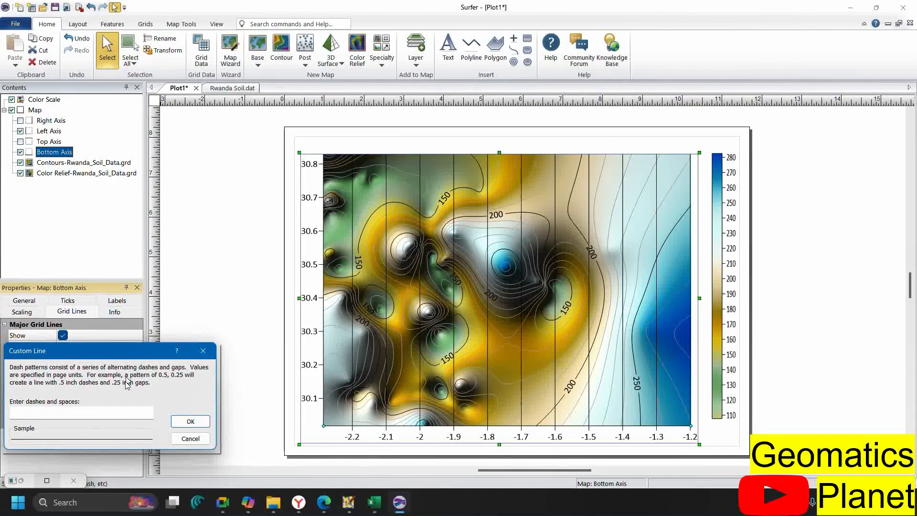
{"action": "left_click", "coordinate": [203, 352]}
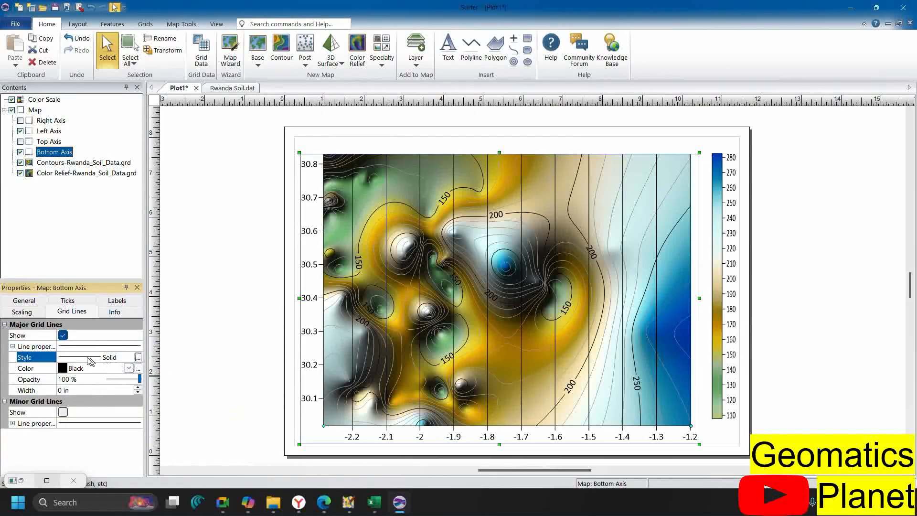
Try yellow for the bottom axis's major grid lines and restore their black color
{"action": "left_click", "coordinate": [129, 367]}
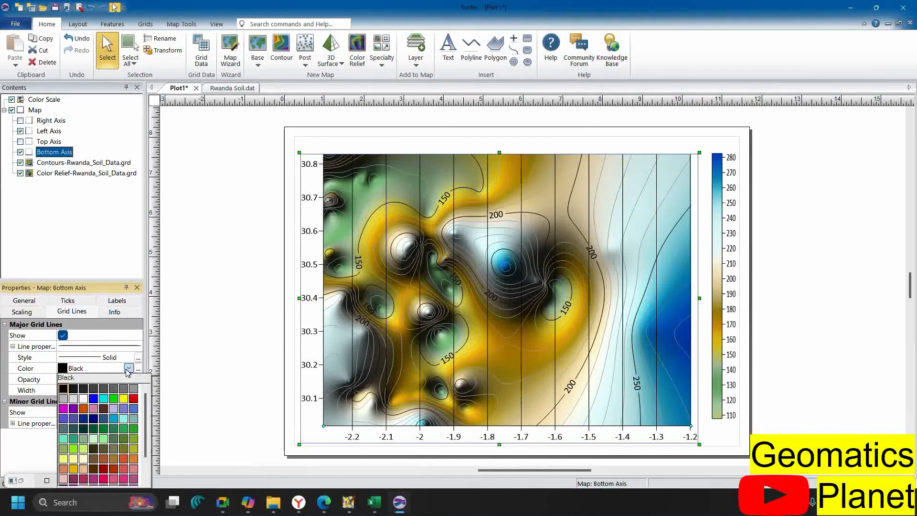
{"action": "left_click", "coordinate": [113, 339]}
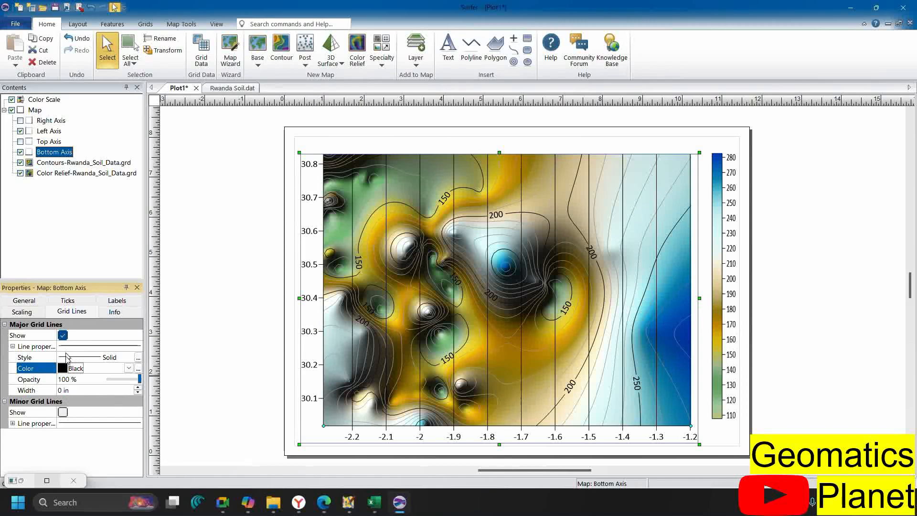
{"action": "left_click", "coordinate": [128, 368]}
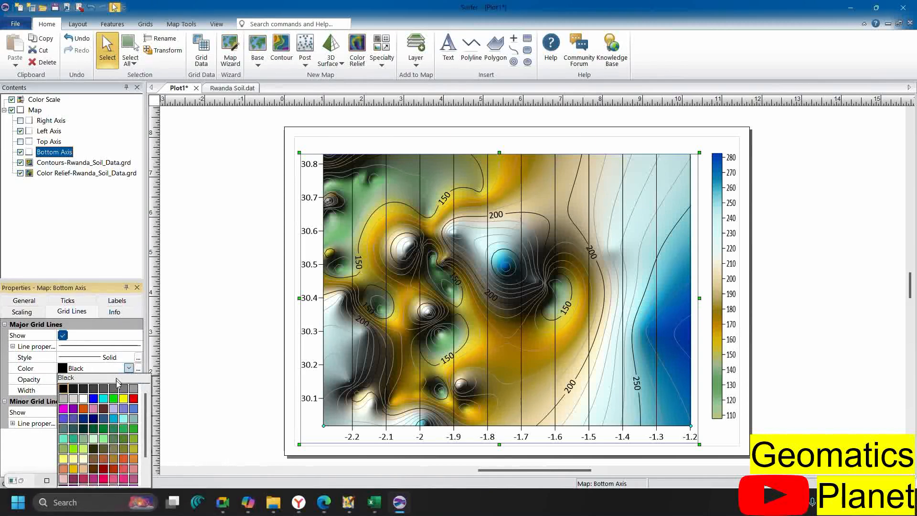
{"action": "left_click", "coordinate": [123, 399]}
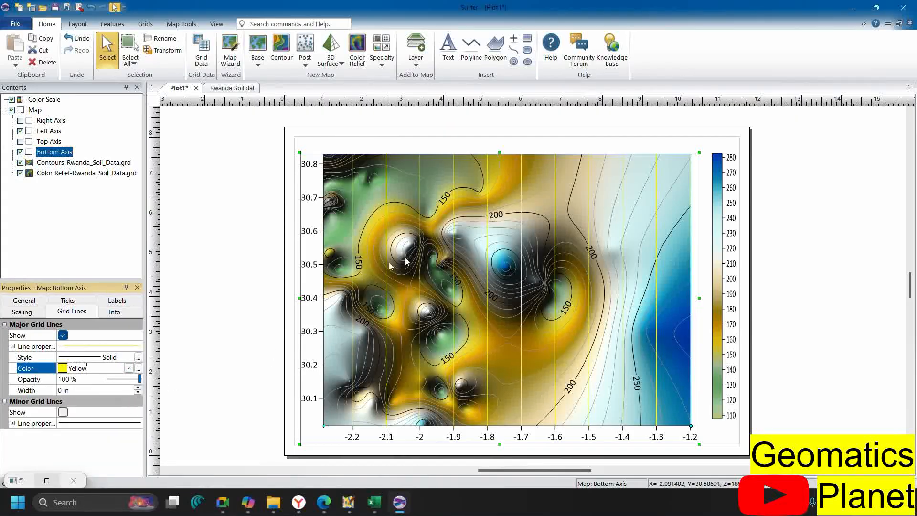
{"action": "left_click", "coordinate": [128, 369]}
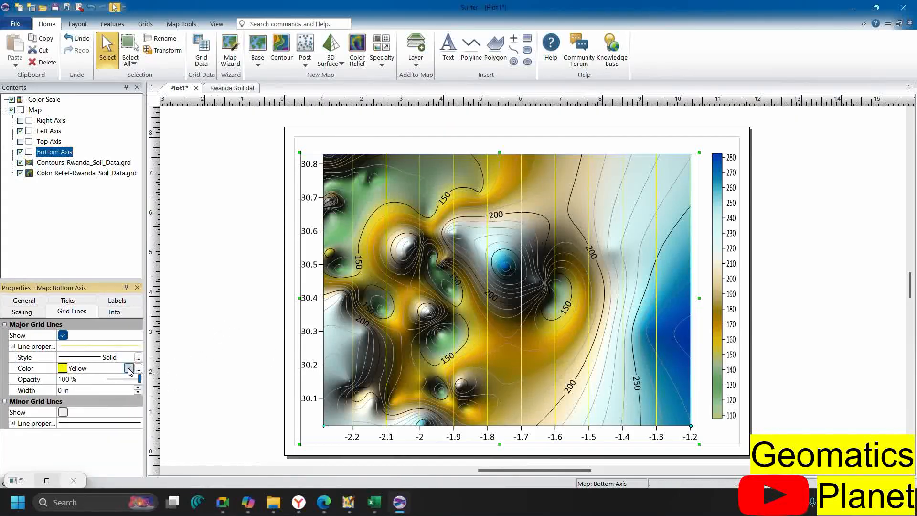
{"action": "left_click", "coordinate": [64, 388]}
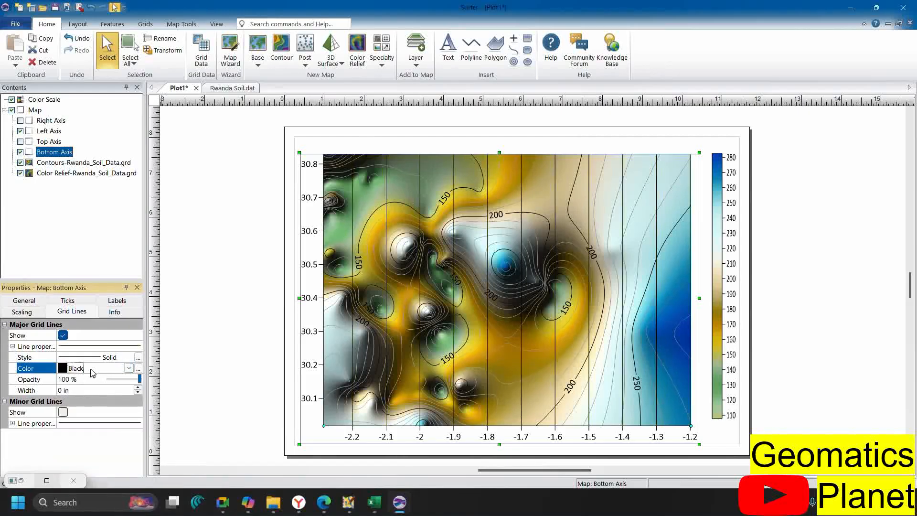
Try 30% Black and 20% Black as colors for the bottom axis's major grid lines
{"action": "left_click", "coordinate": [128, 368]}
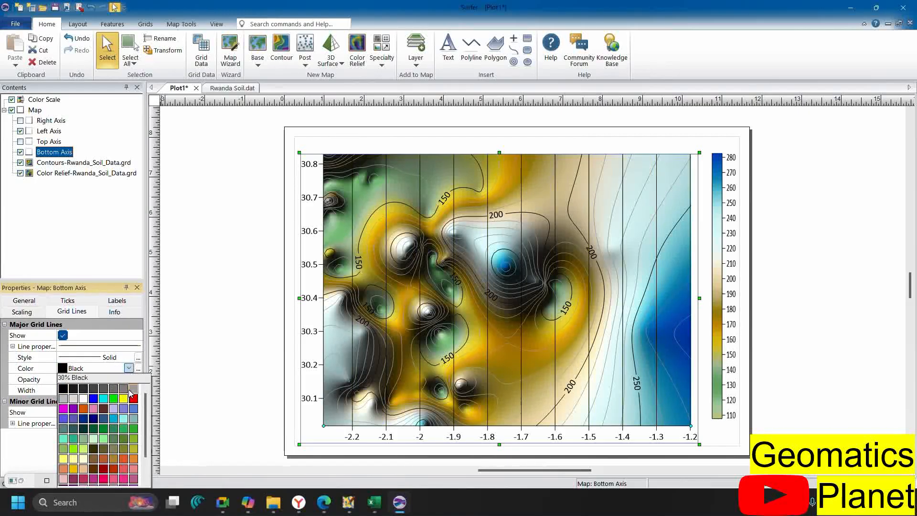
{"action": "left_click", "coordinate": [133, 389]}
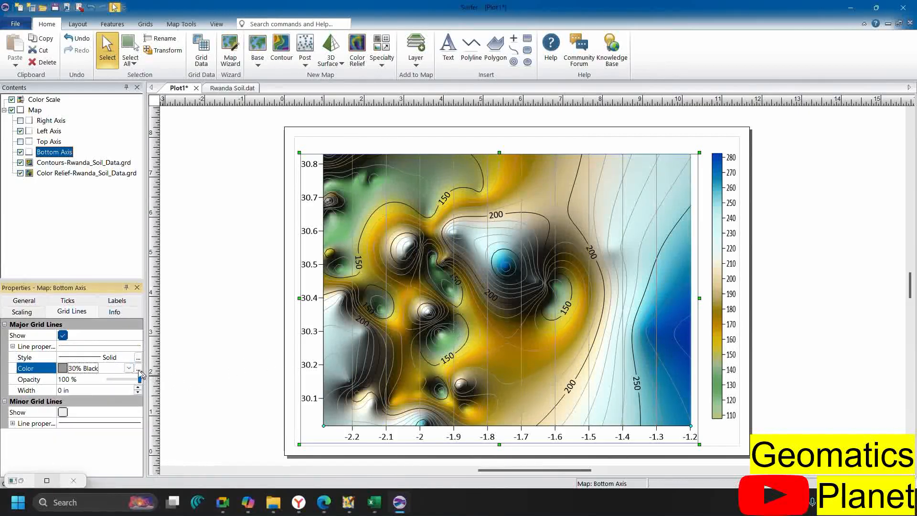
{"action": "left_click", "coordinate": [128, 369]}
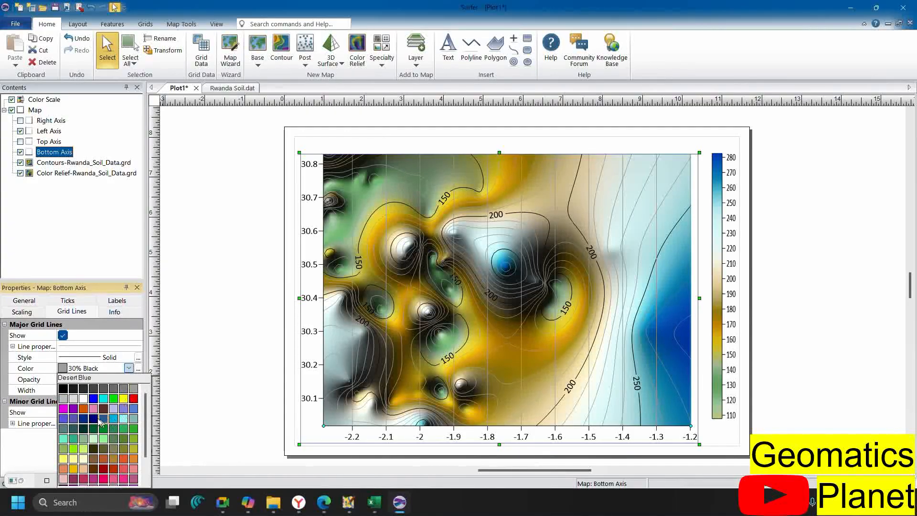
{"action": "left_click", "coordinate": [63, 399]}
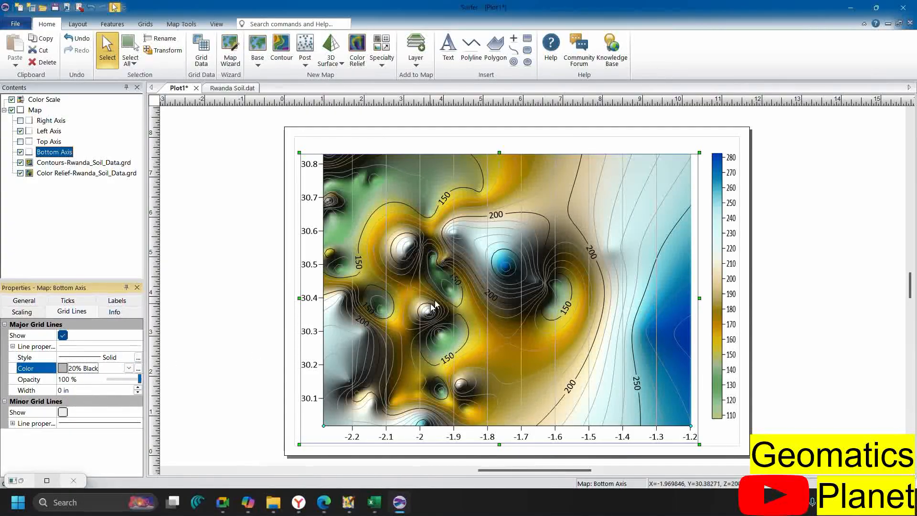
Try a 0.09 in width on the bottom axis's major grid lines and return them to black at 0 in
{"action": "left_click", "coordinate": [138, 388]}
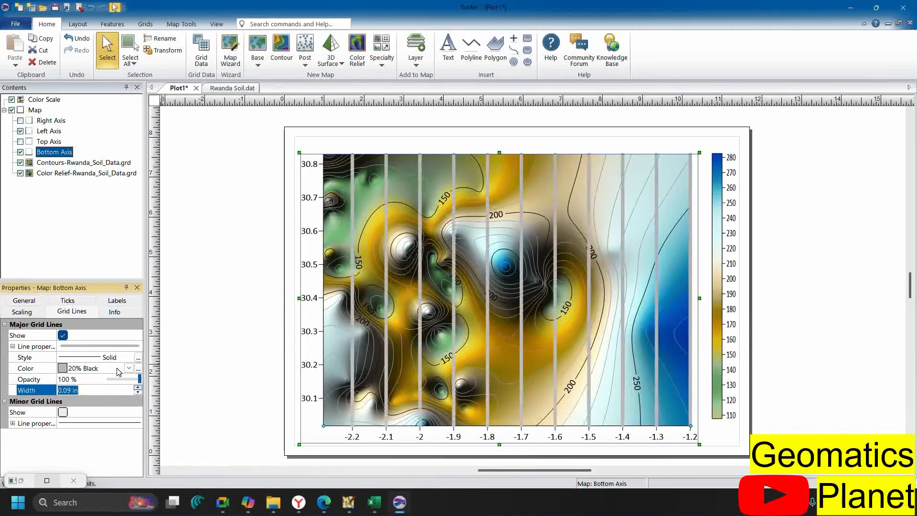
{"action": "left_click", "coordinate": [129, 368]}
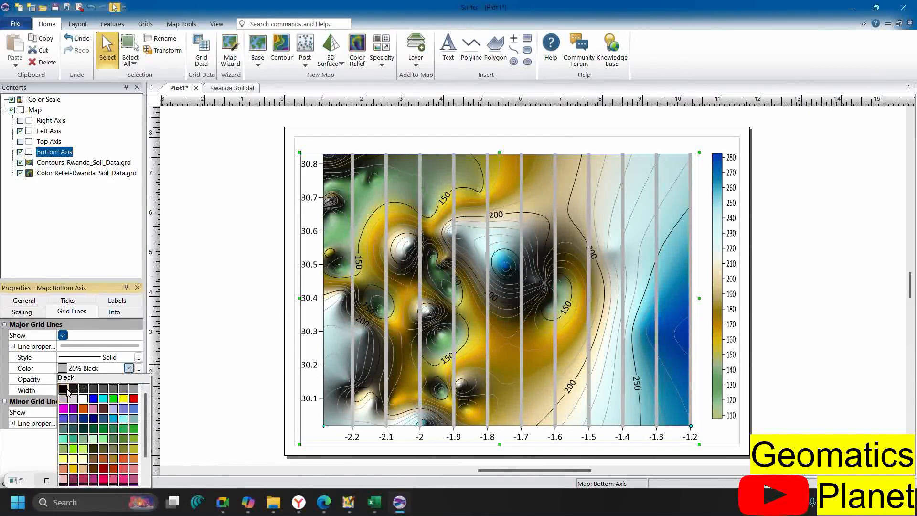
{"action": "left_click", "coordinate": [63, 389]}
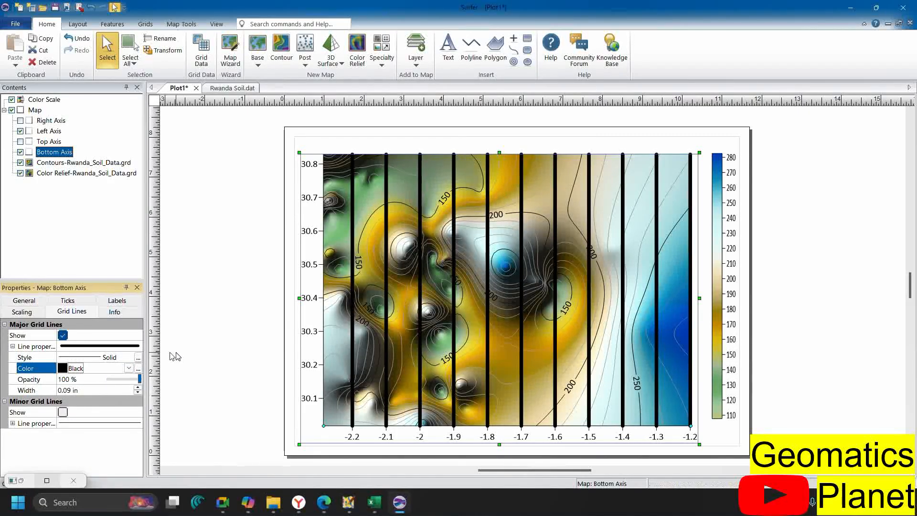
{"action": "left_click", "coordinate": [138, 393]}
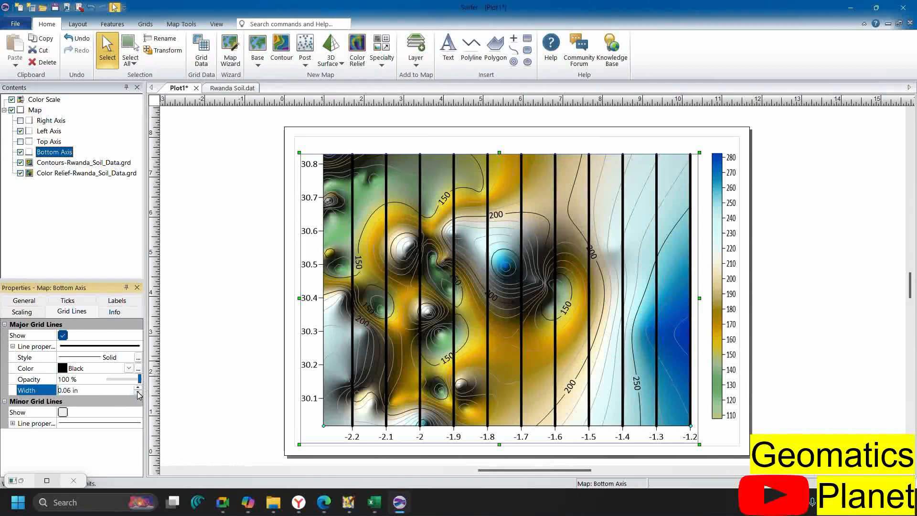
{"action": "left_click", "coordinate": [138, 393]}
{"action": "left_click", "coordinate": [138, 393]}
{"action": "left_click", "coordinate": [138, 393]}
{"action": "left_click", "coordinate": [138, 393]}
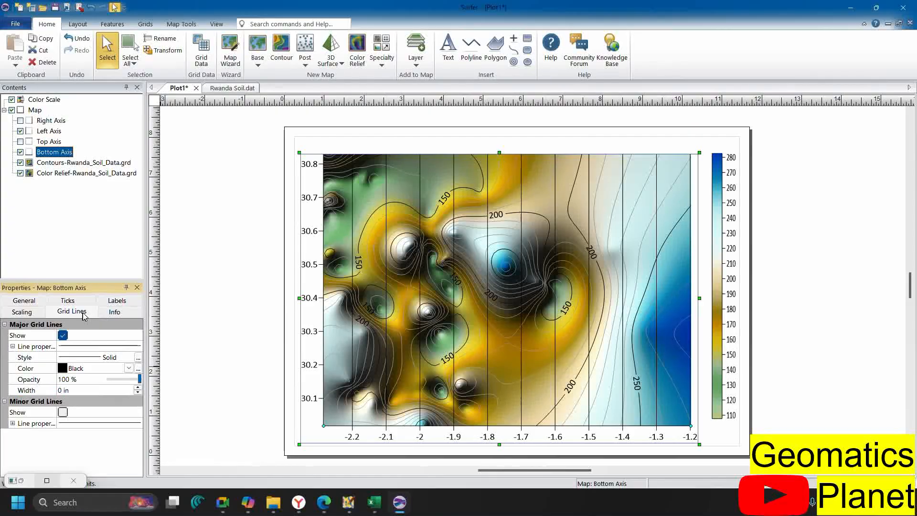
Try hiding the bottom axis's labels and show them again, keeping their angle at 0 degrees
{"action": "left_click", "coordinate": [34, 315]}
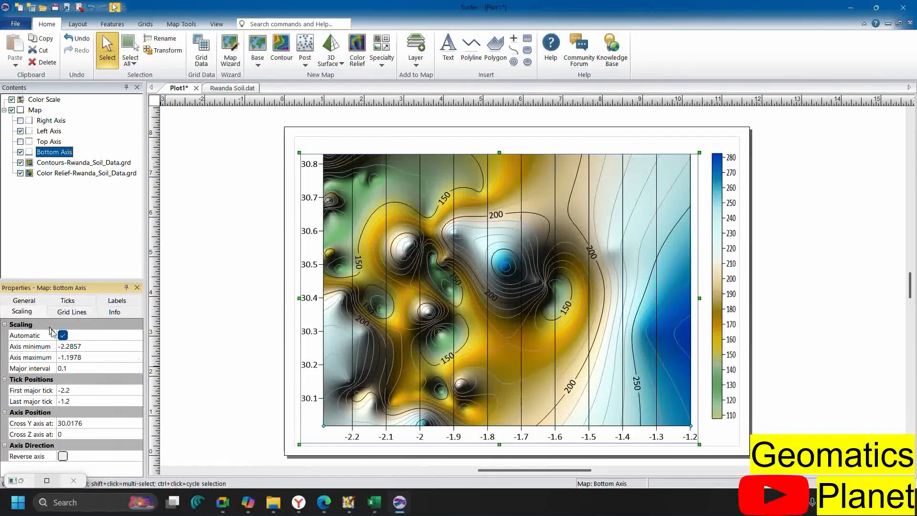
{"action": "left_click", "coordinate": [118, 315]}
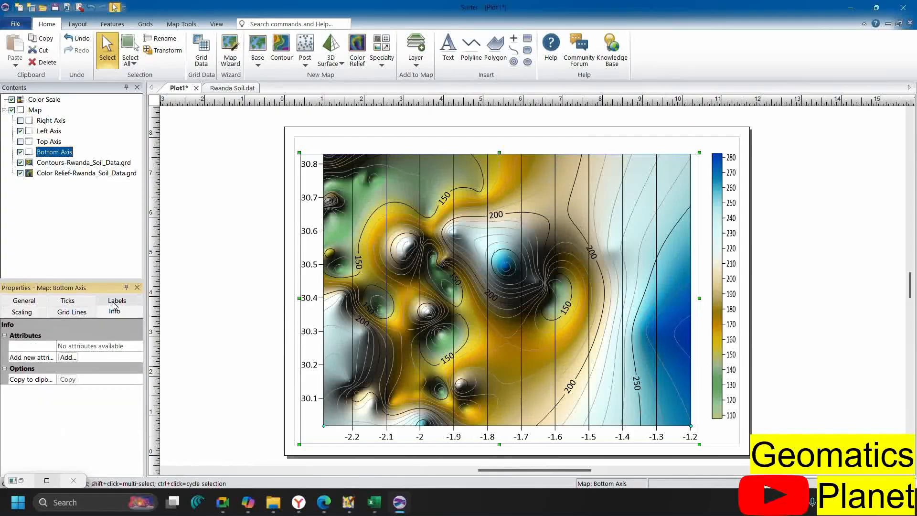
{"action": "left_click", "coordinate": [117, 301]}
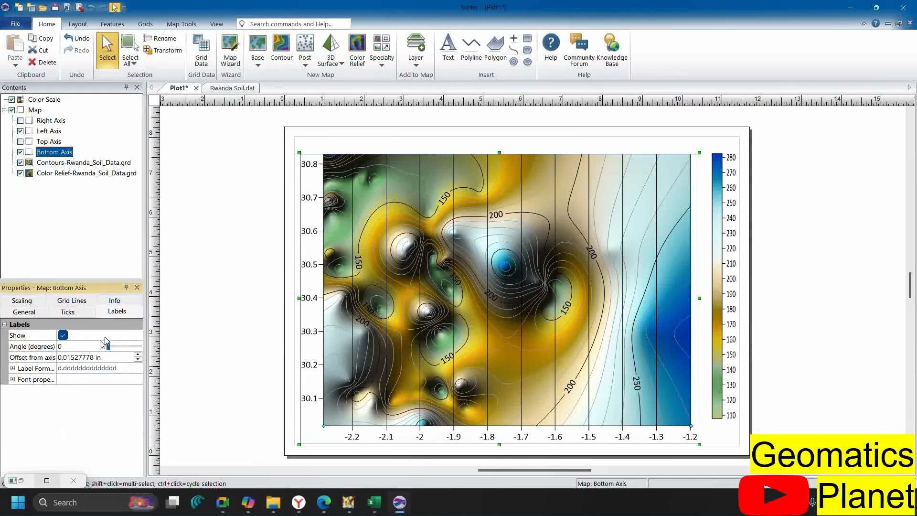
{"action": "left_click", "coordinate": [63, 336]}
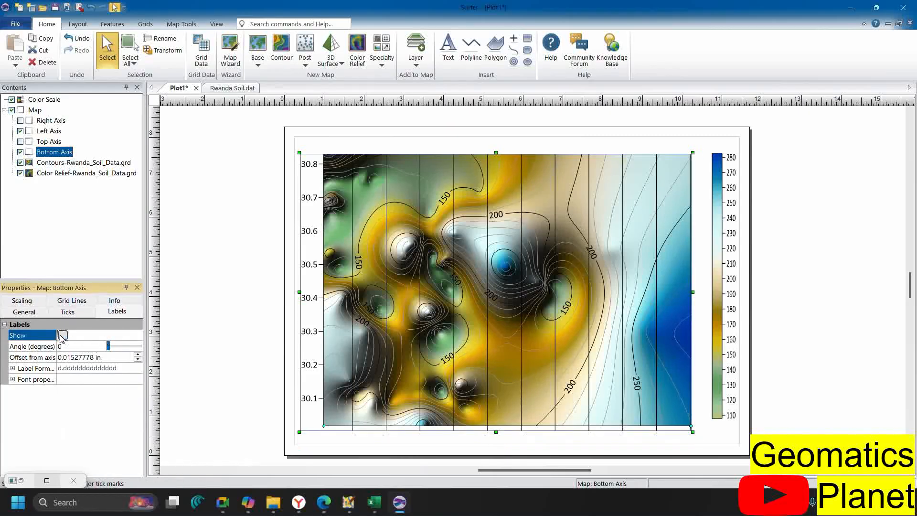
{"action": "left_click", "coordinate": [63, 336]}
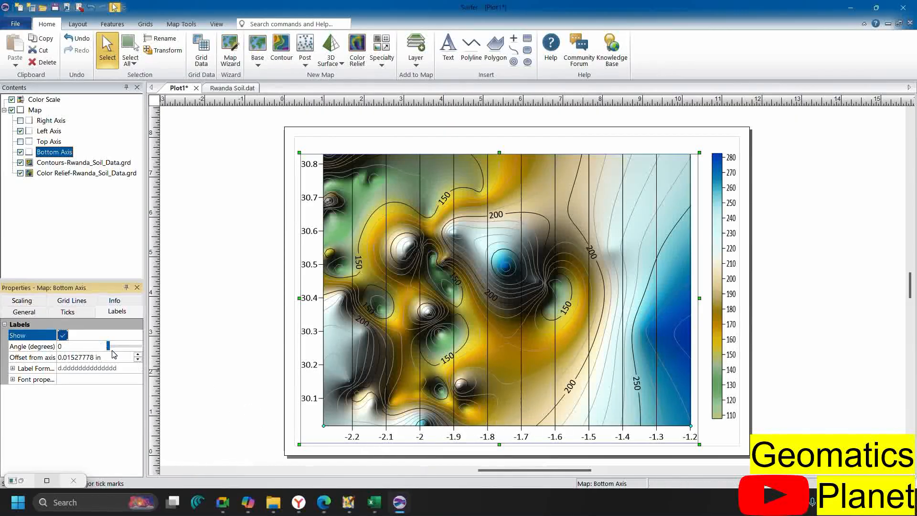
{"action": "mouse_move", "coordinate": [108, 348]}
{"action": "left_mouse_down"}
{"action": "mouse_move", "coordinate": [116, 348]}
{"action": "mouse_move", "coordinate": [106, 348]}
{"action": "left_mouse_up"}
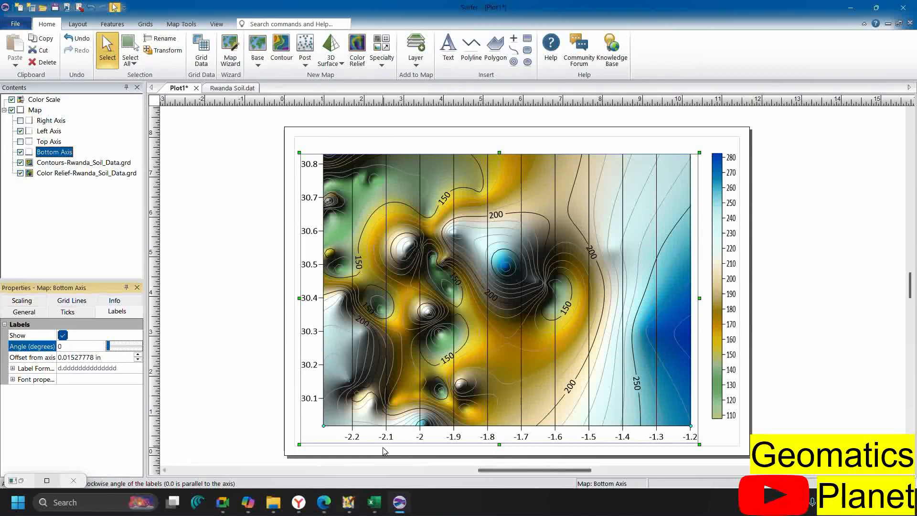
Expand the bottom axis's label format and try the Exponential, Fixed and Compact types
{"action": "left_click", "coordinate": [13, 372]}
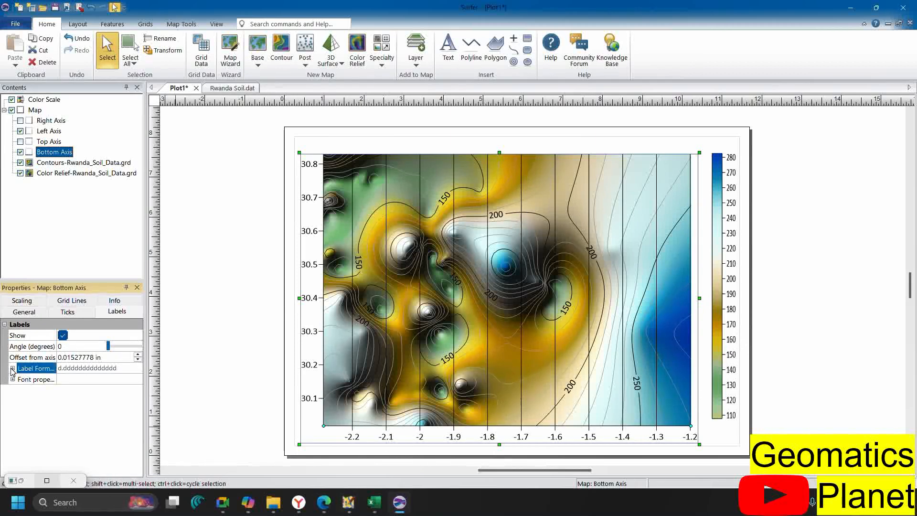
{"action": "left_click", "coordinate": [13, 368]}
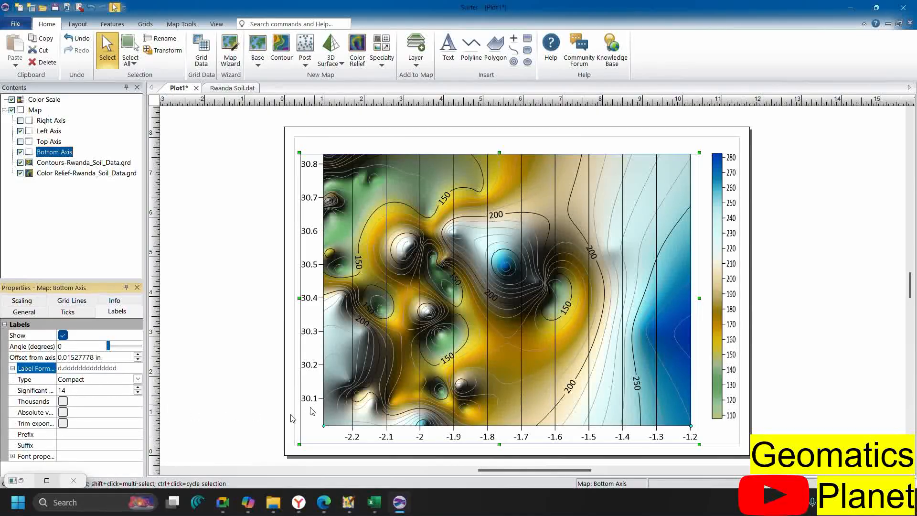
{"action": "left_click", "coordinate": [137, 379]}
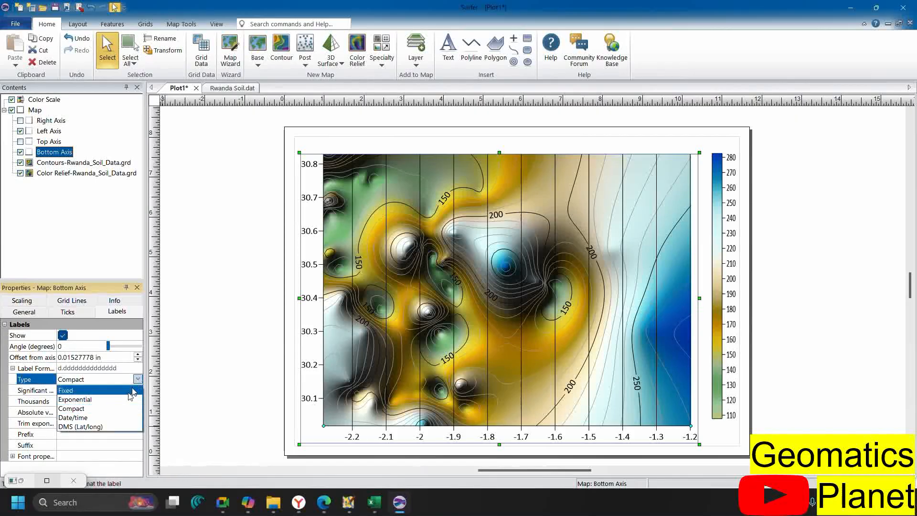
{"action": "left_click", "coordinate": [98, 399]}
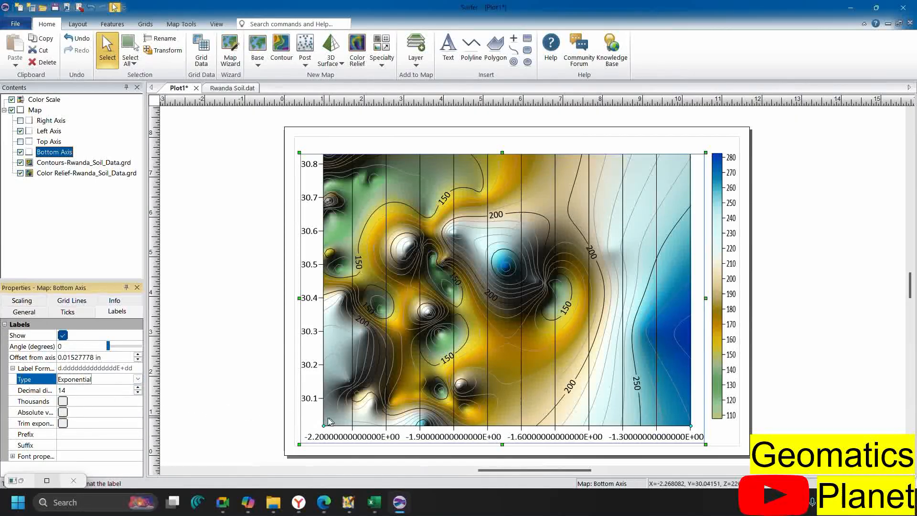
{"action": "left_click", "coordinate": [138, 379]}
{"action": "left_click", "coordinate": [92, 391]}
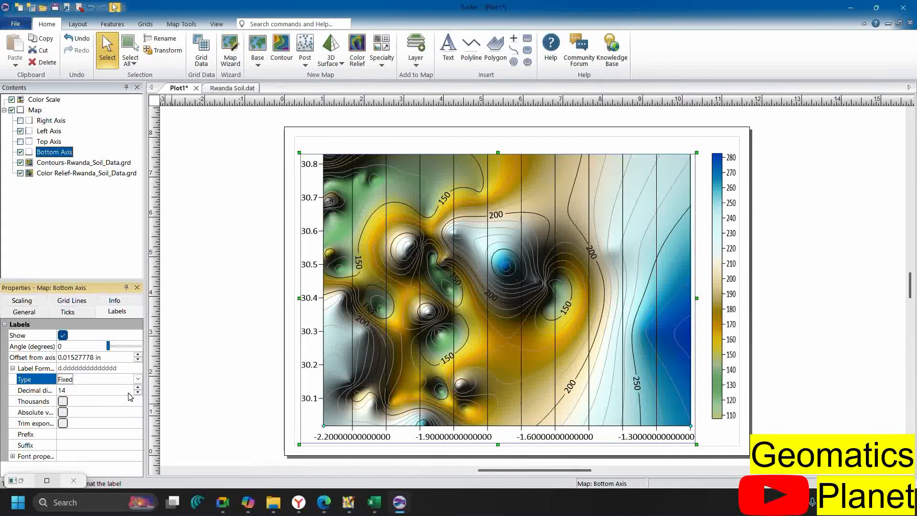
{"action": "left_click", "coordinate": [136, 379]}
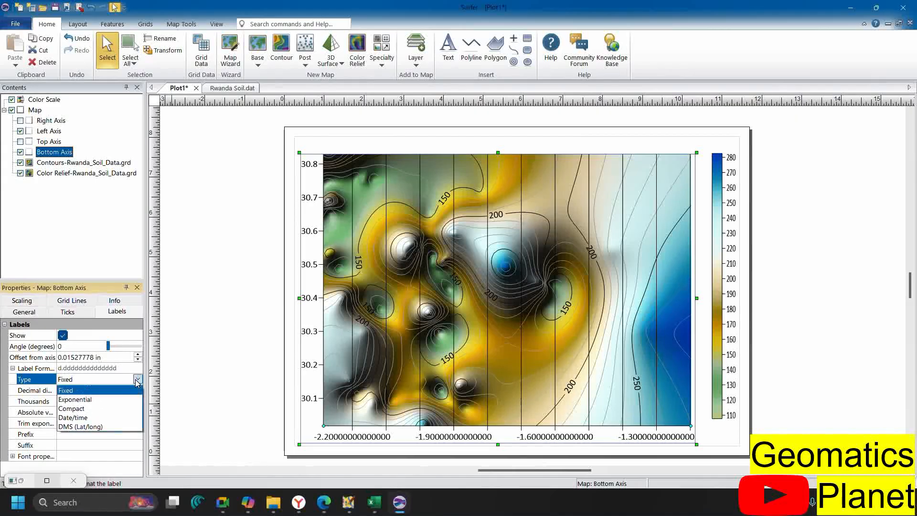
{"action": "left_click", "coordinate": [101, 413]}
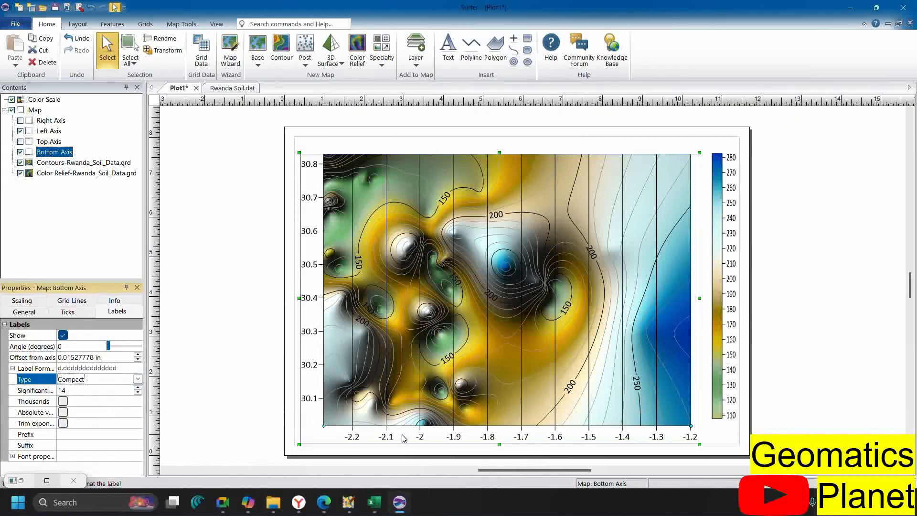
Set the bottom axis labels to the Fixed format with 2 decimal digits
{"action": "left_click", "coordinate": [138, 379]}
{"action": "left_click", "coordinate": [106, 392]}
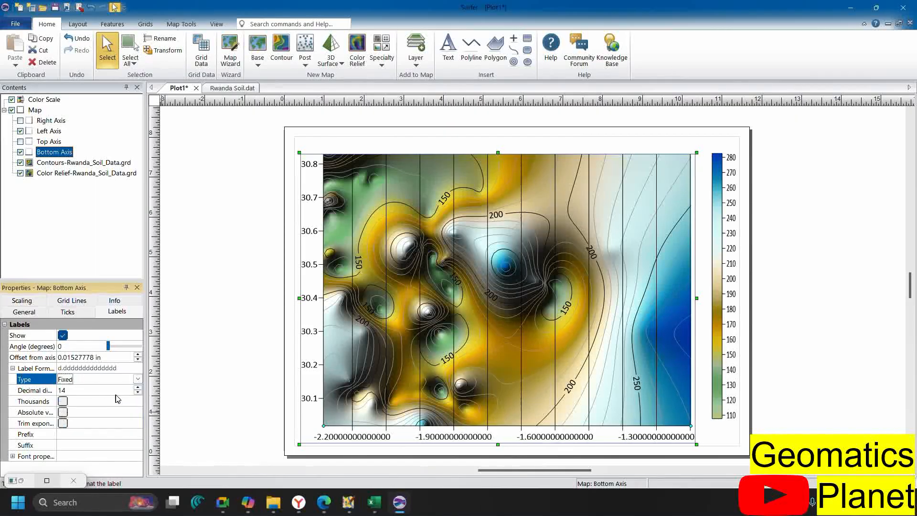
{"action": "left_click", "coordinate": [92, 390]}
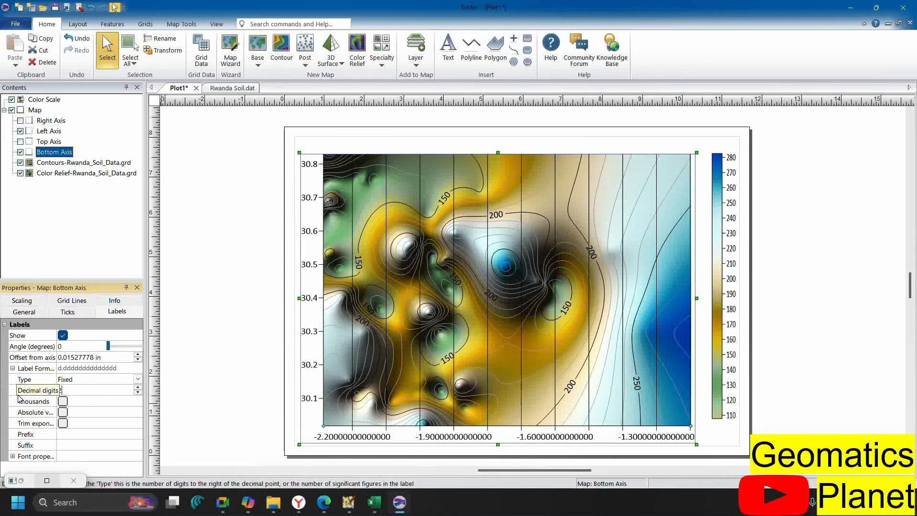
{"action": "left_click", "coordinate": [90, 405]}
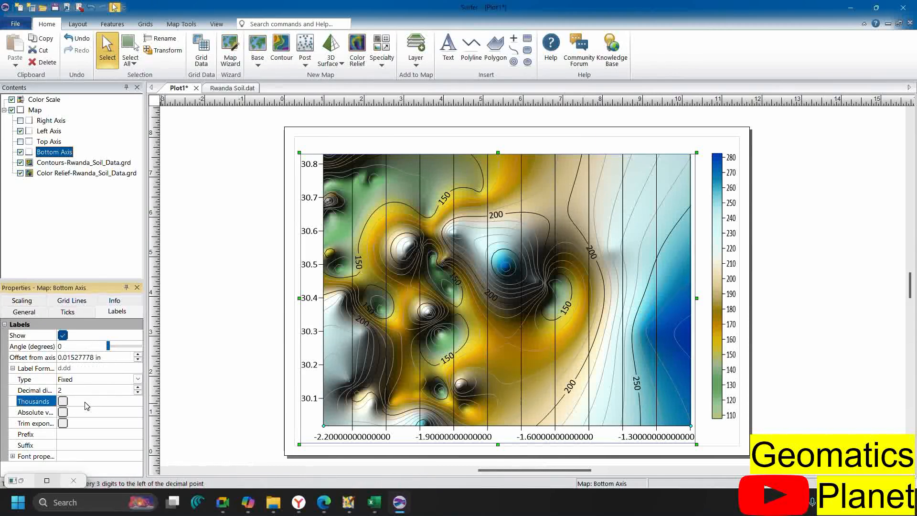
Try the thousands, absolute value and trim exponent options on the bottom axis labels and leave them all off
{"action": "left_click", "coordinate": [63, 402]}
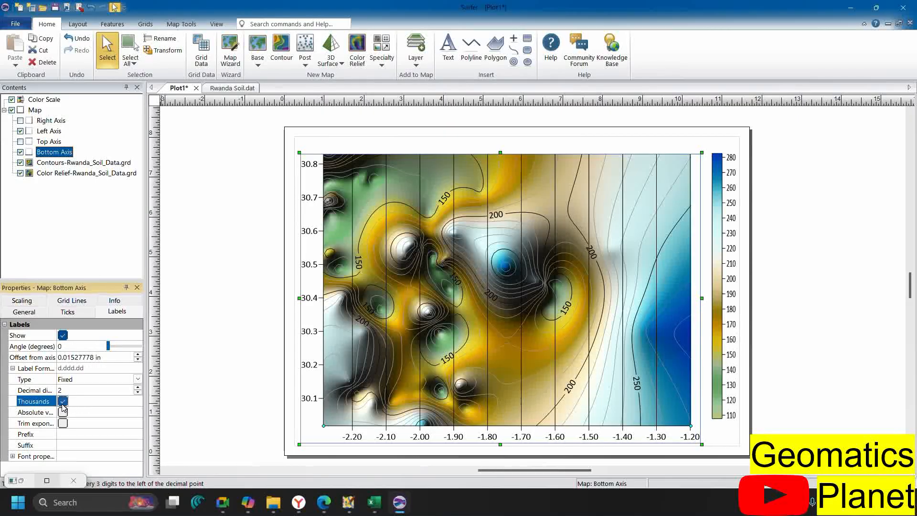
{"action": "left_click", "coordinate": [63, 412]}
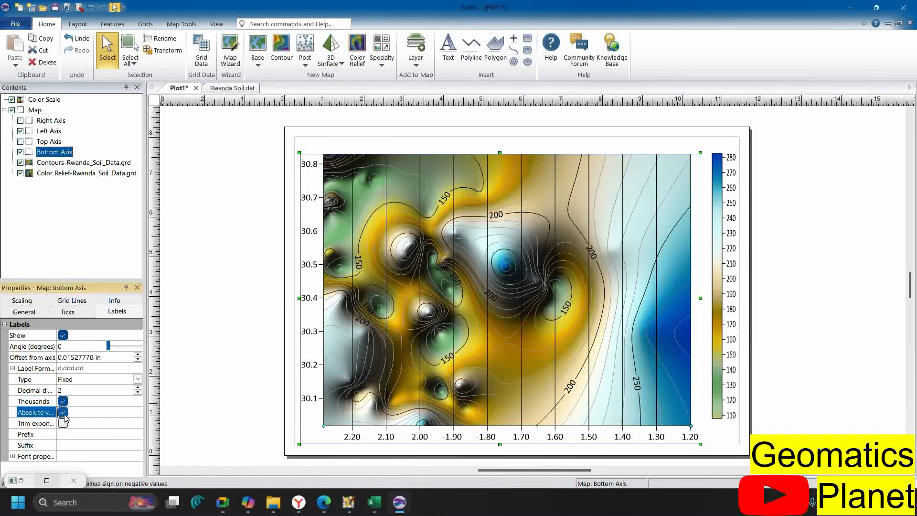
{"action": "left_click", "coordinate": [63, 423]}
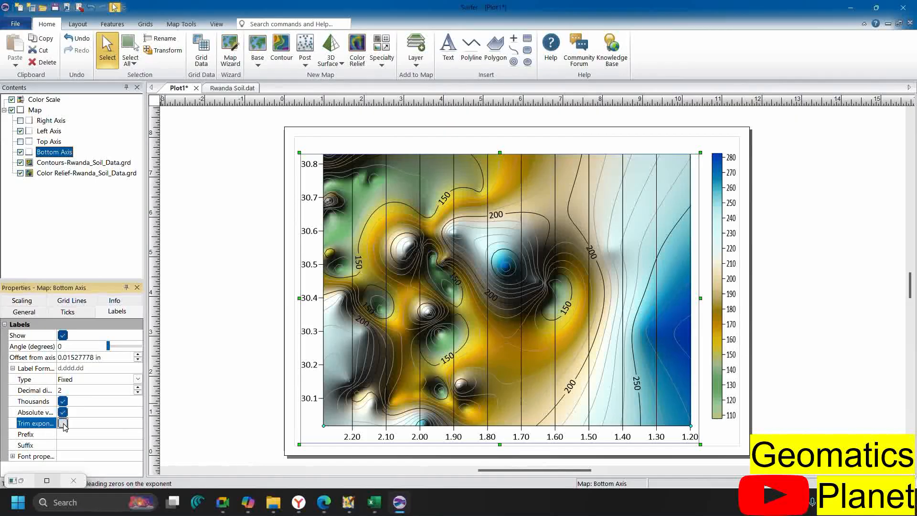
{"action": "left_click", "coordinate": [62, 412]}
{"action": "left_click", "coordinate": [62, 401]}
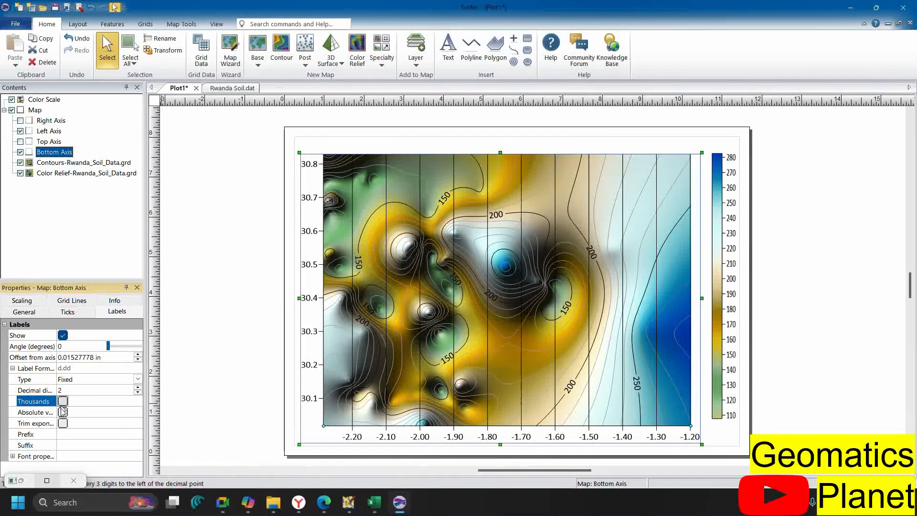
Try a person's first name and the text "degree" as the suffix of the bottom axis labels, and clear the suffix again
{"action": "left_click", "coordinate": [92, 434]}
{"action": "left_click", "coordinate": [84, 446]}
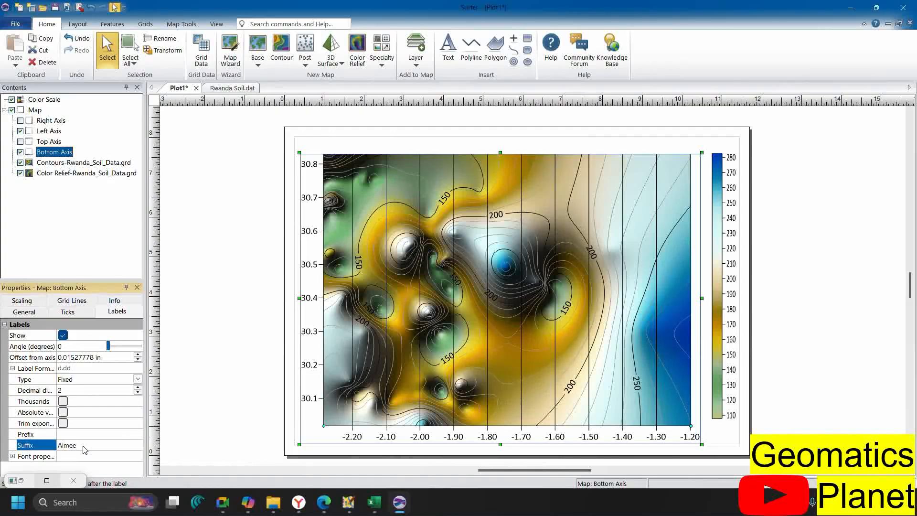
{"action": "type", "text": "Aimee"}
{"action": "left_click", "coordinate": [71, 435]}
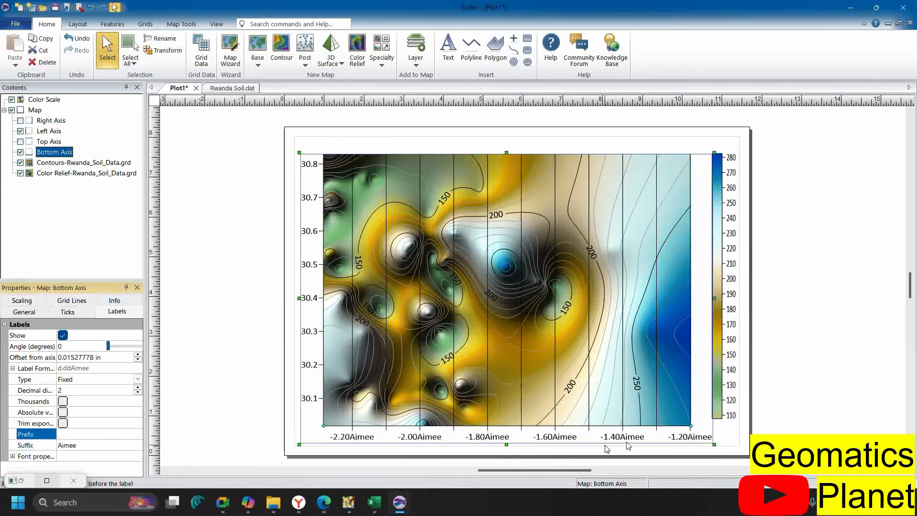
{"action": "left_click", "coordinate": [86, 445]}
{"action": "double_click", "coordinate": [87, 445]}
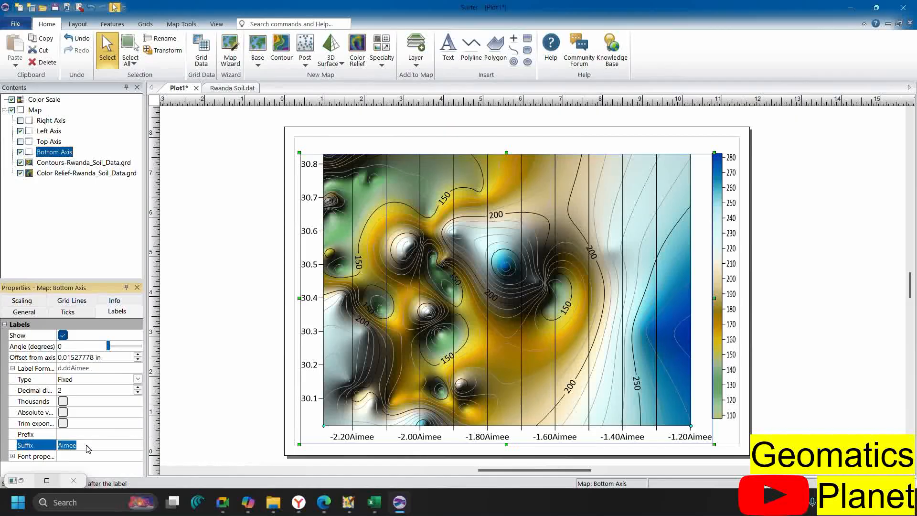
{"action": "type", "text": "degree"}
{"action": "left_click", "coordinate": [92, 435]}
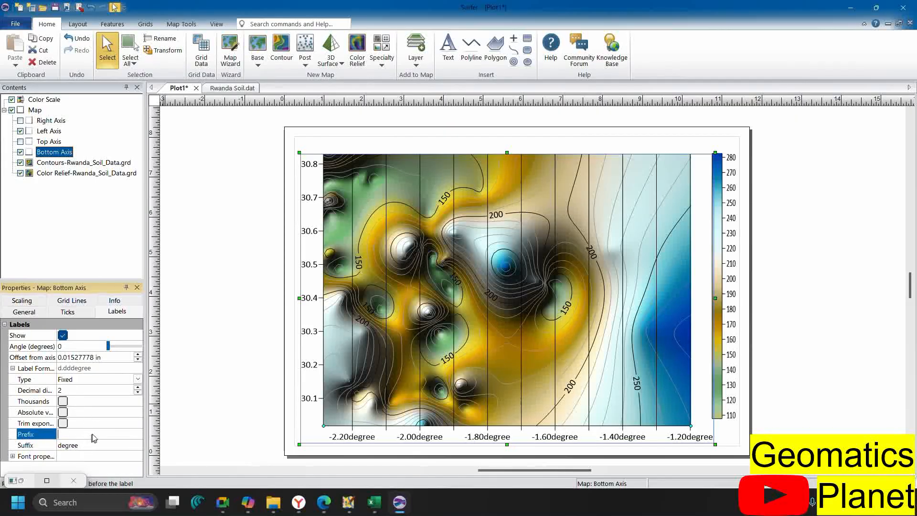
{"action": "left_click", "coordinate": [90, 446]}
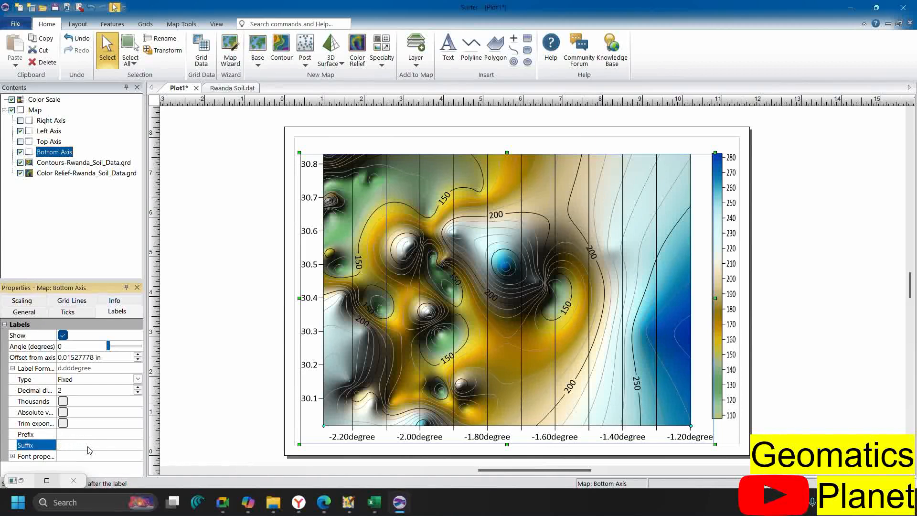
{"action": "left_click", "coordinate": [120, 437]}
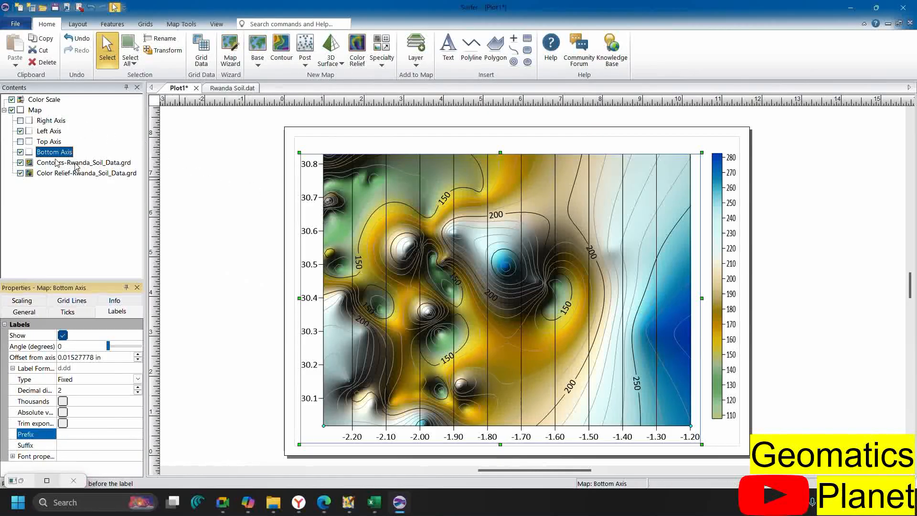
Set the left axis labels to the Fixed format with 2 decimal digits
{"action": "left_click", "coordinate": [54, 133]}
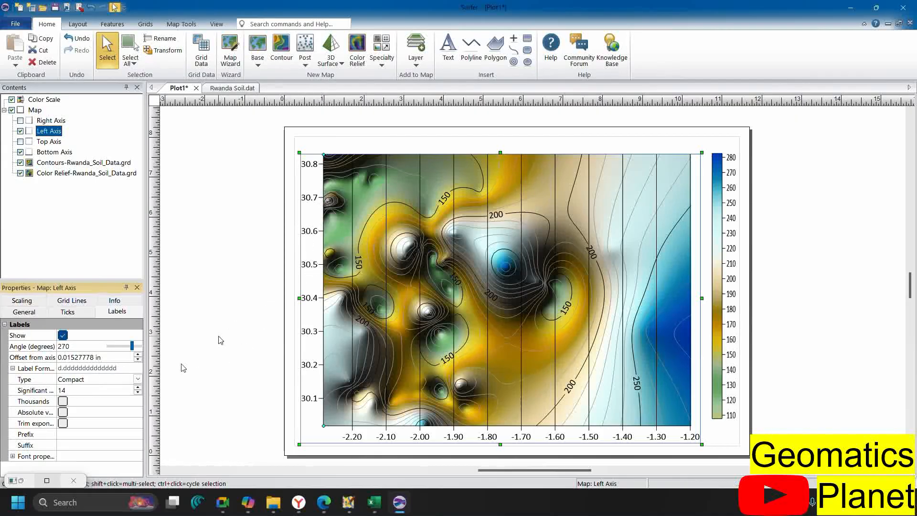
{"action": "left_click", "coordinate": [98, 380]}
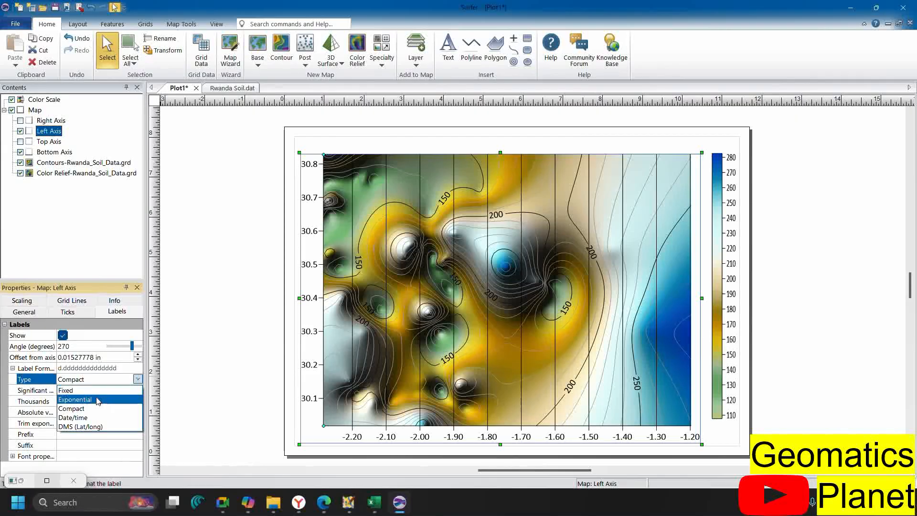
{"action": "left_click", "coordinate": [90, 388]}
{"action": "left_click", "coordinate": [90, 390]}
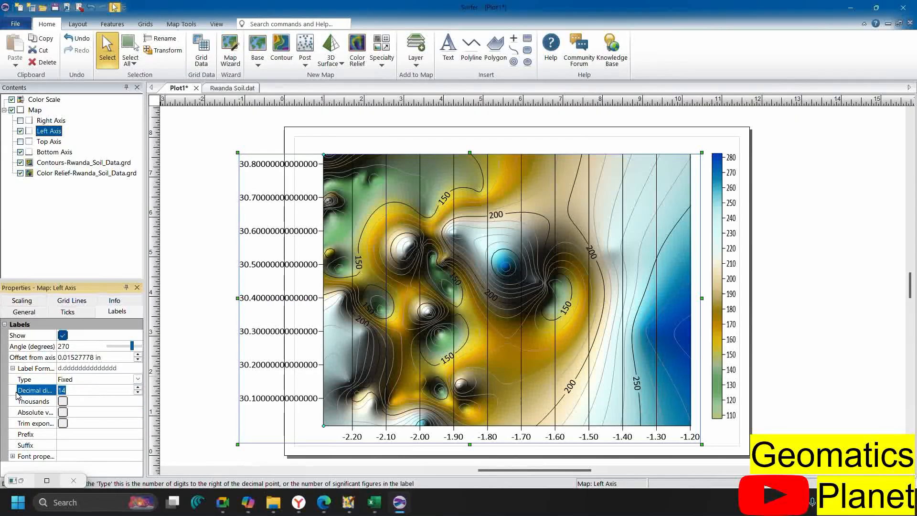
{"action": "type", "text": "2"}
{"action": "left_click", "coordinate": [89, 424]}
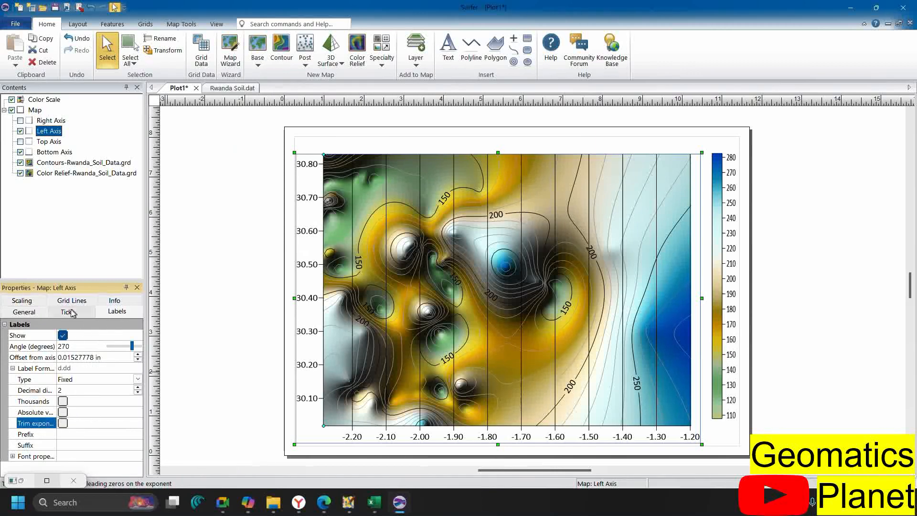
Set the angle of the left axis labels to 360 degrees and deselect the axis
{"action": "left_click", "coordinate": [42, 313]}
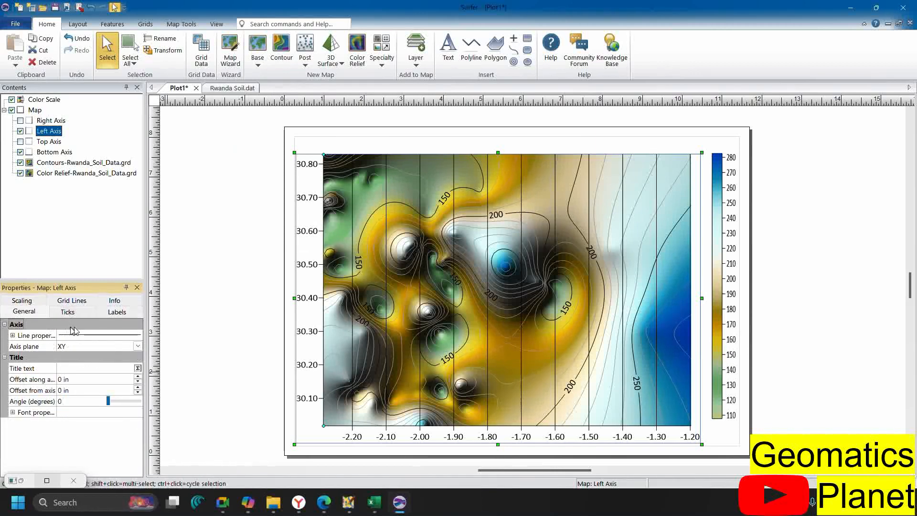
{"action": "left_click", "coordinate": [102, 316]}
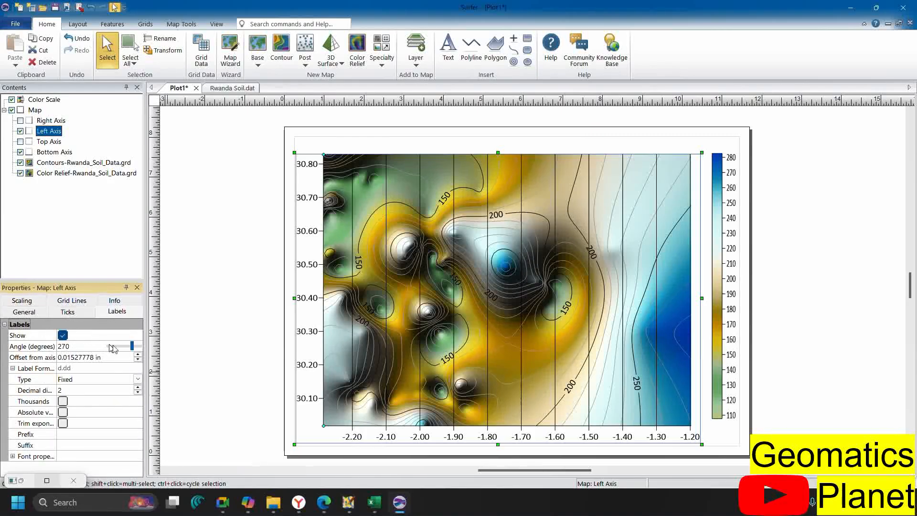
{"action": "mouse_move", "coordinate": [134, 348]}
{"action": "left_mouse_down"}
{"action": "mouse_move", "coordinate": [122, 347]}
{"action": "mouse_move", "coordinate": [143, 342]}
{"action": "left_mouse_up"}
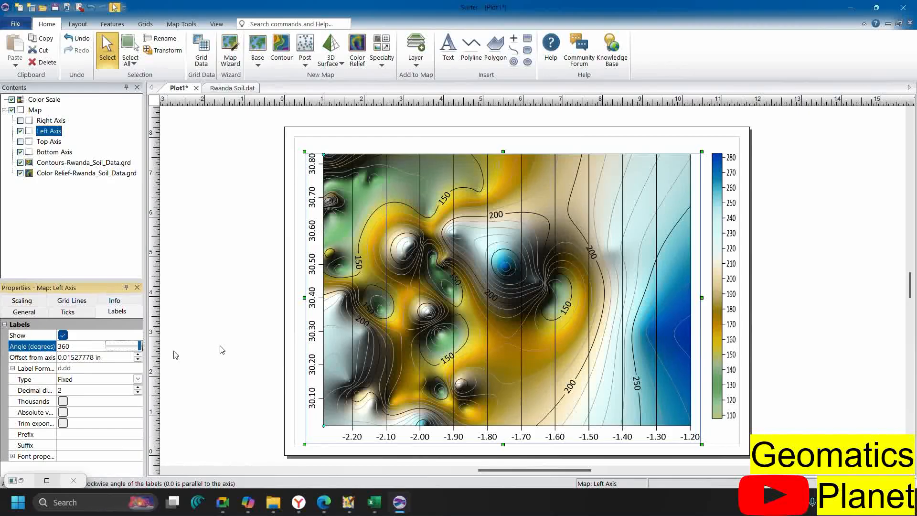
{"action": "key", "text": "Escape"}
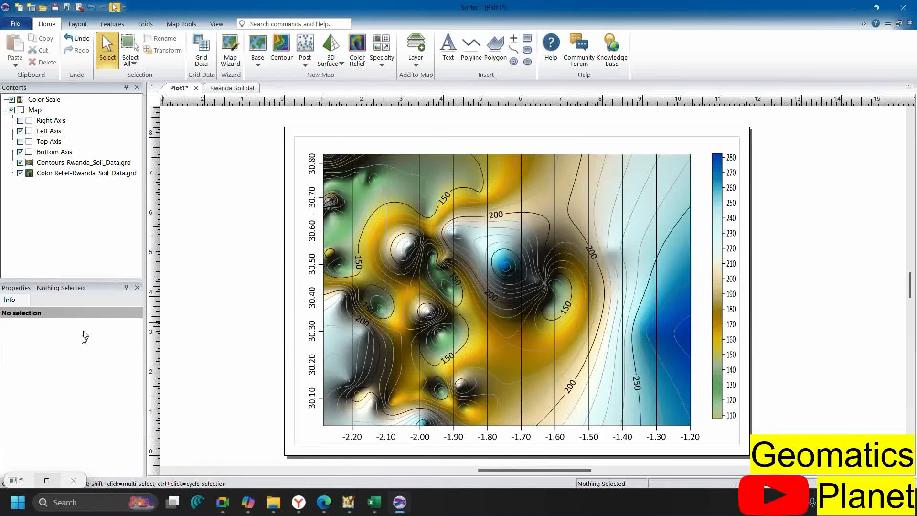
Try the Inside and None styles for the left axis's major ticks, return to Outside, and keep the minor ticks at None
{"action": "left_click", "coordinate": [51, 134]}
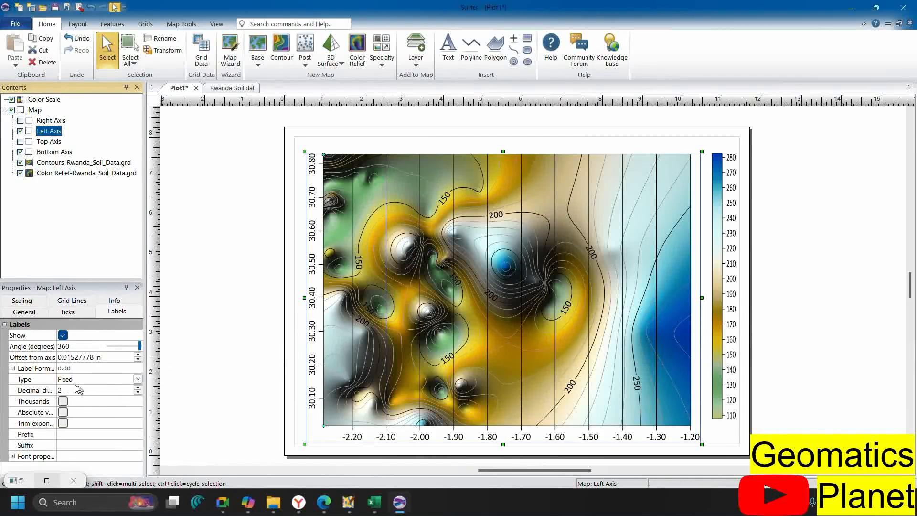
{"action": "left_click", "coordinate": [52, 302]}
{"action": "left_click", "coordinate": [73, 303]}
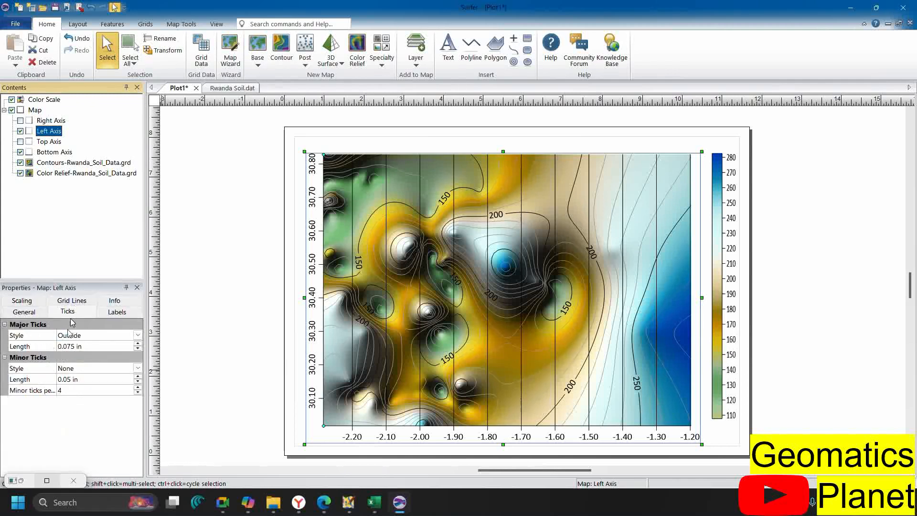
{"action": "left_click", "coordinate": [137, 335]}
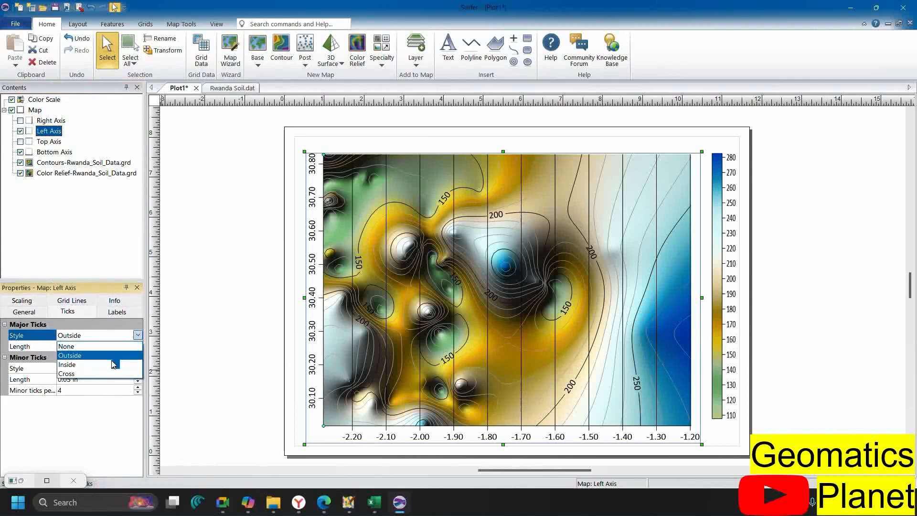
{"action": "left_click", "coordinate": [111, 365]}
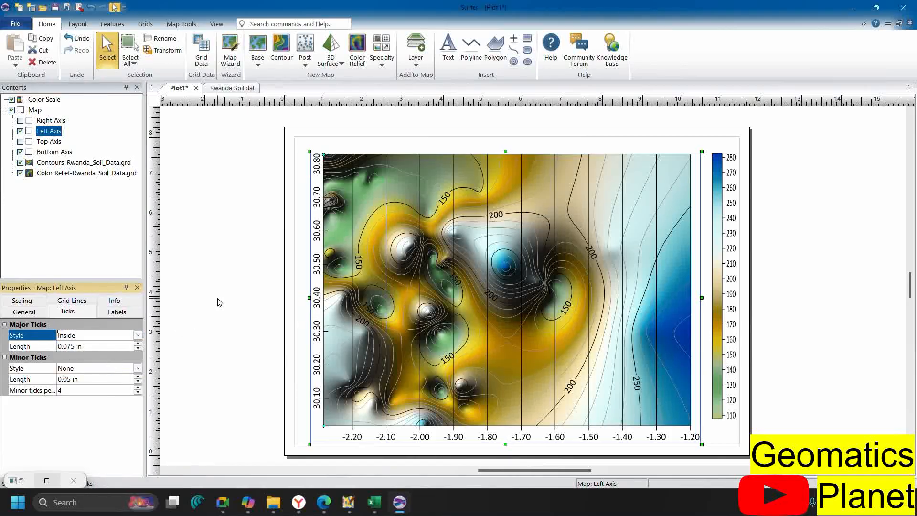
{"action": "left_click", "coordinate": [137, 335]}
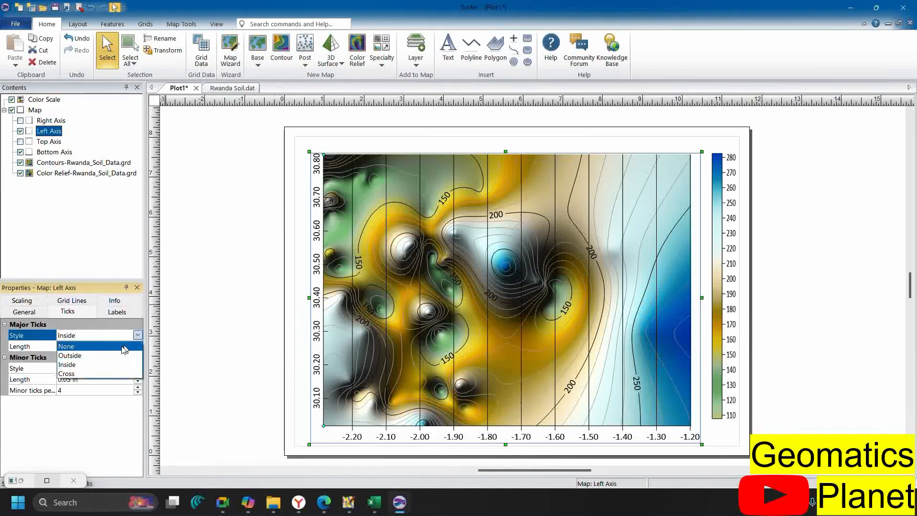
{"action": "left_click", "coordinate": [115, 347]}
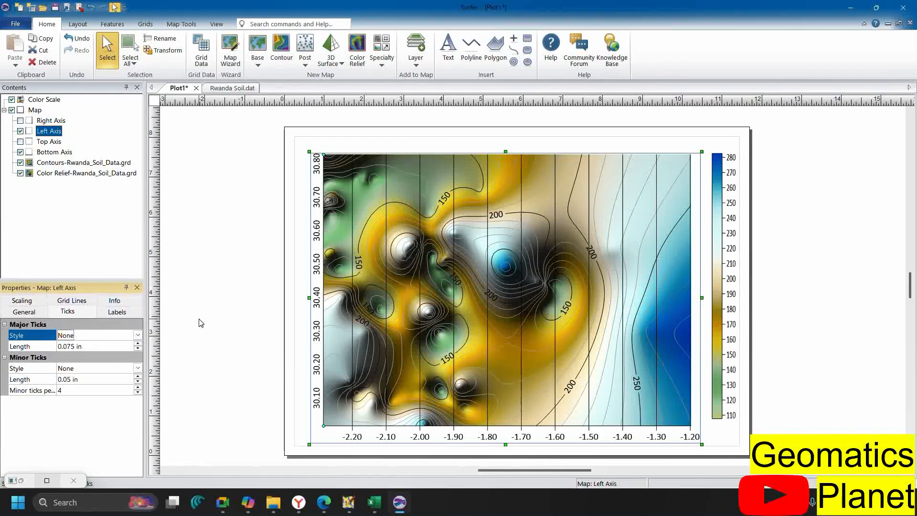
{"action": "left_click", "coordinate": [138, 334]}
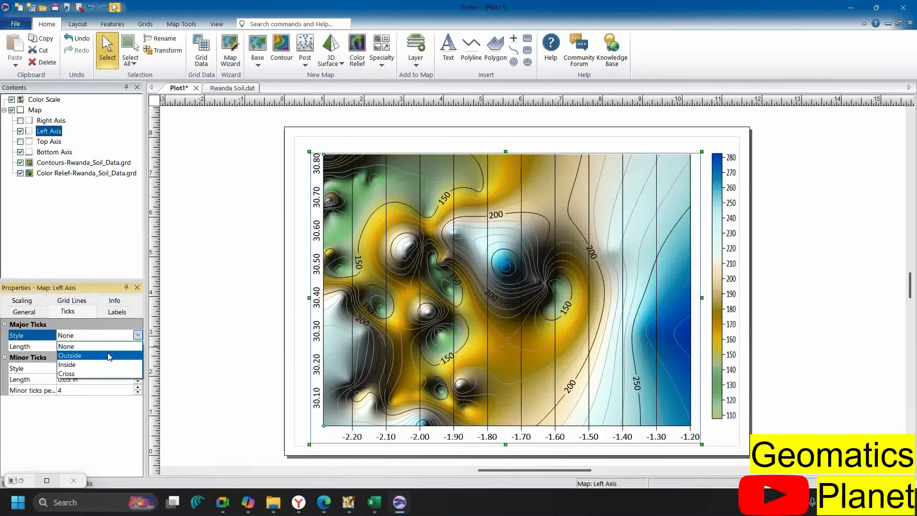
{"action": "left_click", "coordinate": [111, 357]}
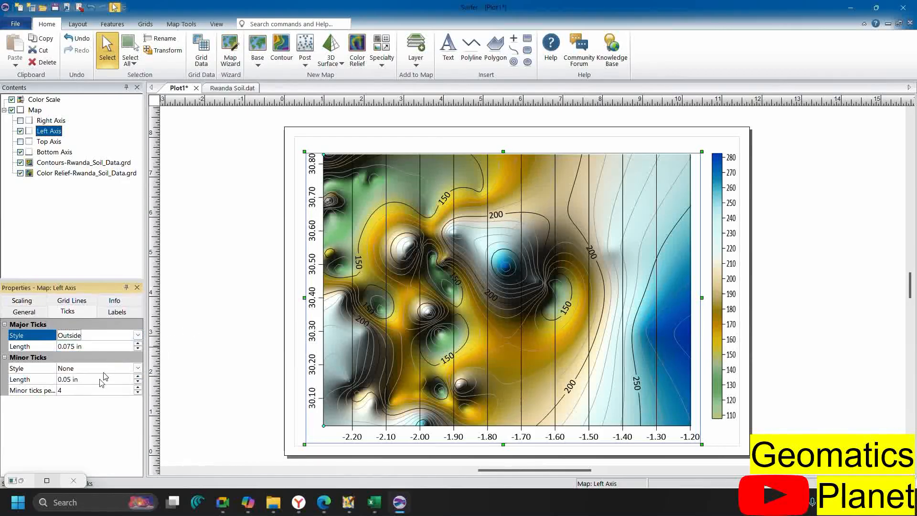
{"action": "left_click", "coordinate": [137, 368]}
{"action": "left_click", "coordinate": [88, 429]}
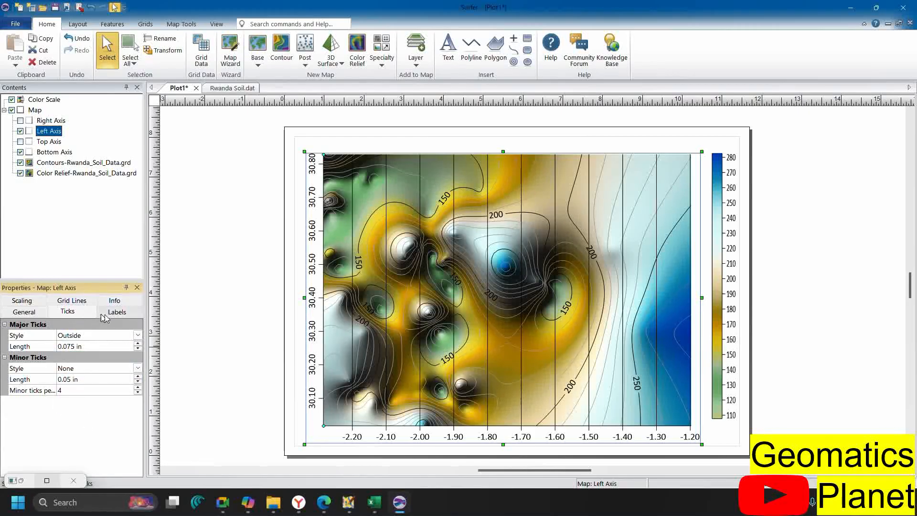
Review the left axis's label settings and axis plane options, keeping the plane at XY
{"action": "left_click", "coordinate": [111, 315]}
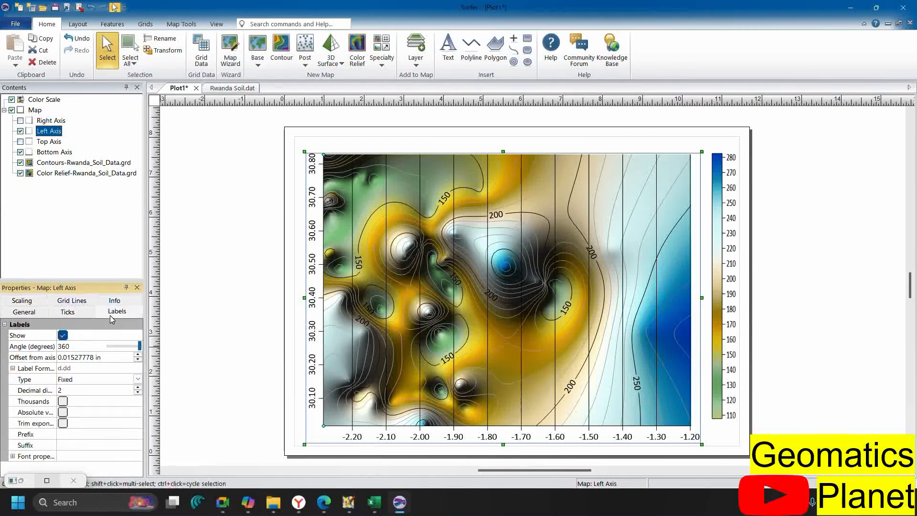
{"action": "left_click", "coordinate": [37, 313]}
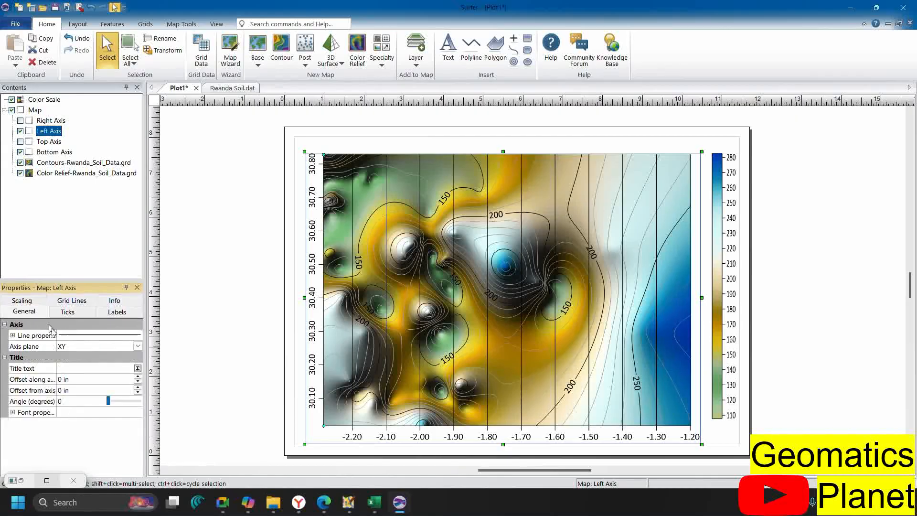
{"action": "left_click", "coordinate": [136, 348]}
{"action": "left_click", "coordinate": [114, 363]}
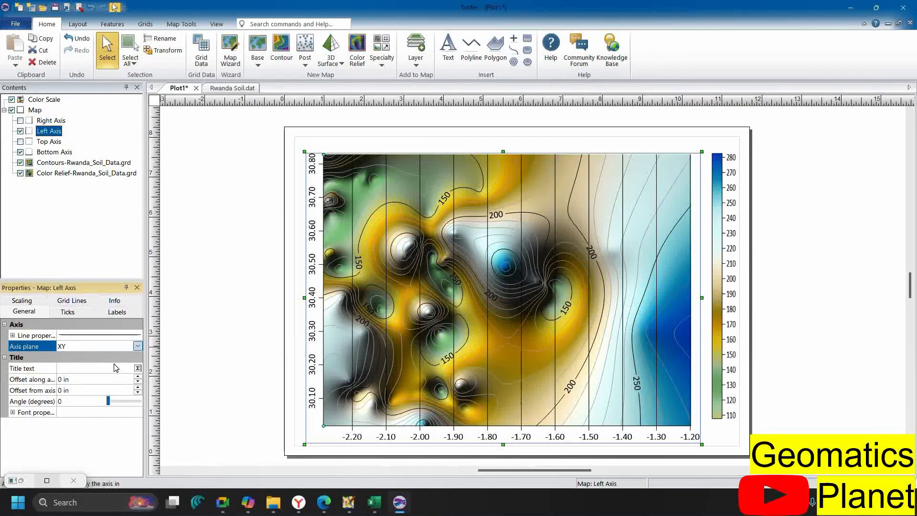
{"action": "left_click", "coordinate": [138, 346]}
{"action": "left_click", "coordinate": [76, 357]}
Try "Longtitude" as the left axis's title text and remove the title again
{"action": "left_click", "coordinate": [71, 368]}
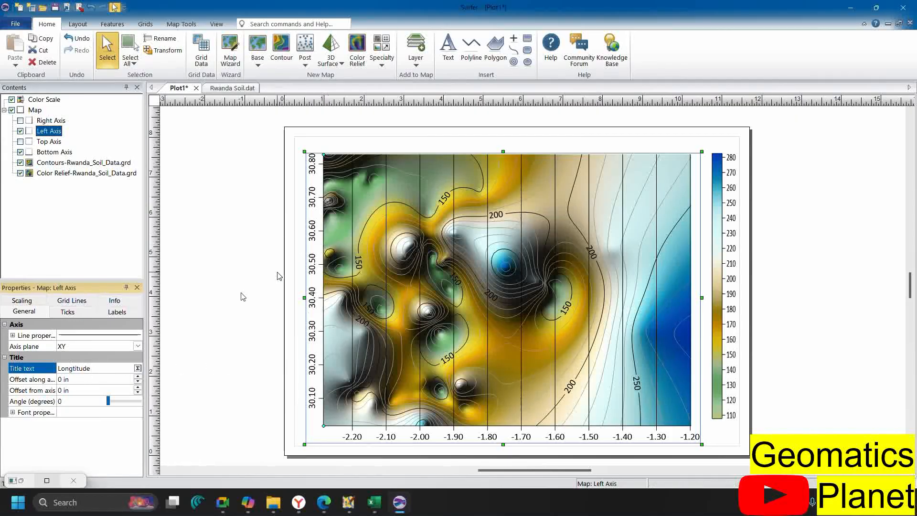
{"action": "left_click", "coordinate": [87, 382]}
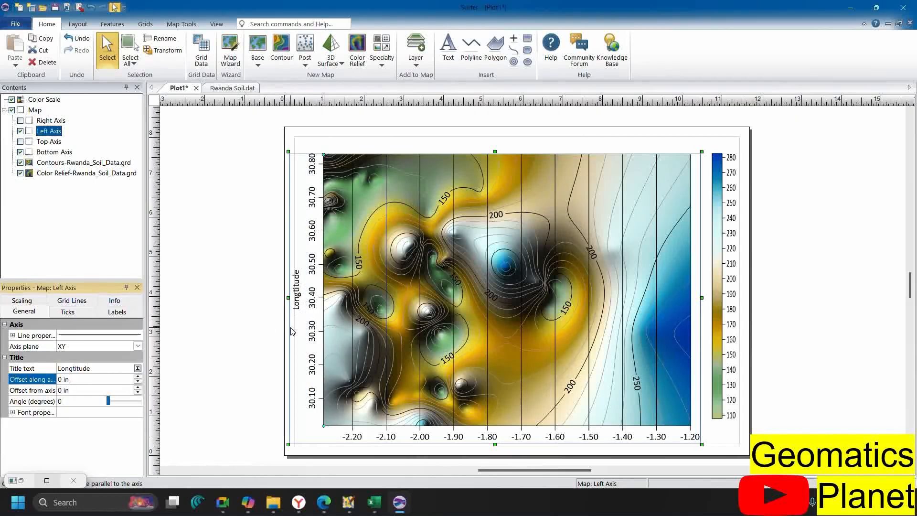
{"action": "left_click", "coordinate": [98, 372]}
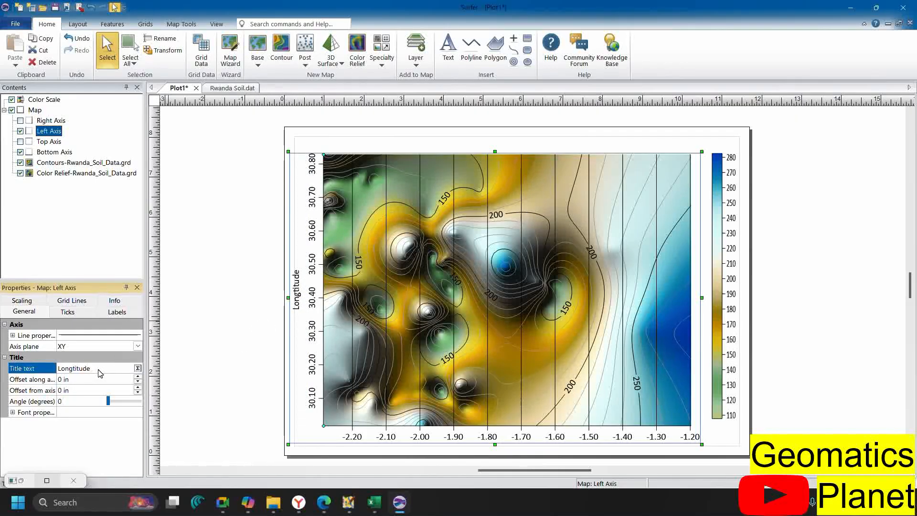
{"action": "key", "text": "BackSpace"}
{"action": "key", "text": "BackSpace"}
{"action": "key", "text": "BackSpace"}
{"action": "key", "text": "BackSpace"}
{"action": "key", "text": "BackSpace"}
{"action": "key", "text": "BackSpace"}
{"action": "key", "text": "BackSpace"}
{"action": "key", "text": "Return"}
Try showing the major grid lines of the left axis and hide them again
{"action": "left_click", "coordinate": [67, 302]}
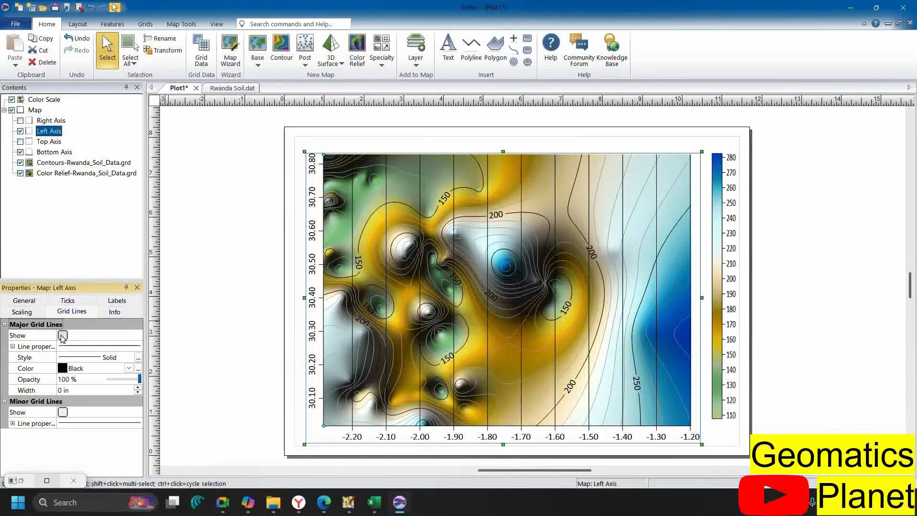
{"action": "left_click", "coordinate": [62, 336]}
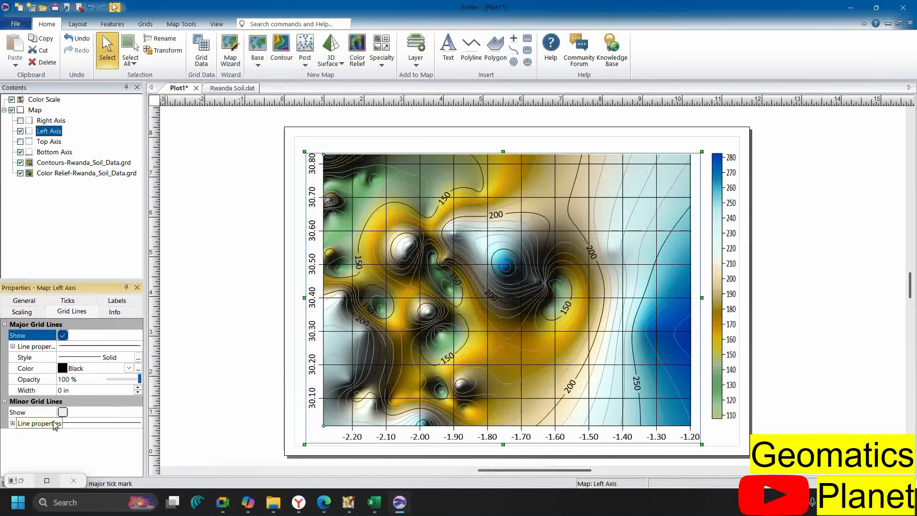
{"action": "left_click", "coordinate": [63, 336]}
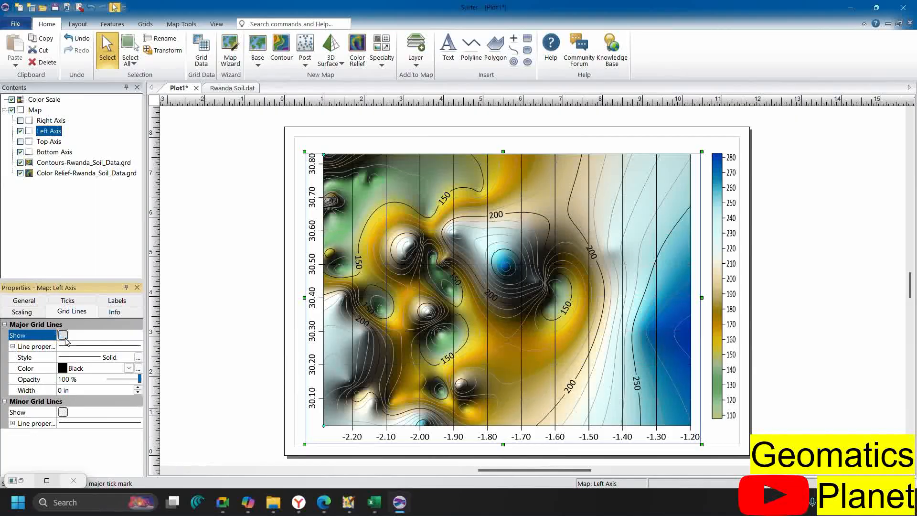
Hide the major grid lines of the bottom axis
{"action": "left_click", "coordinate": [54, 153]}
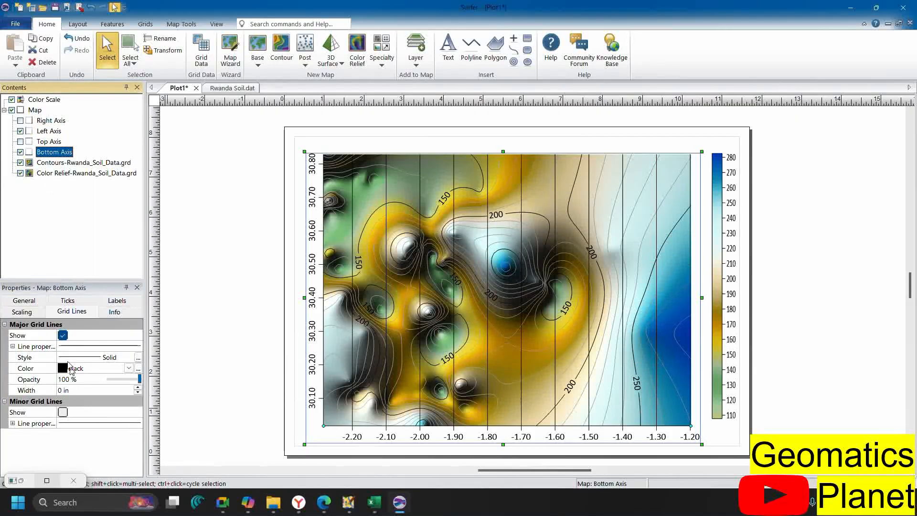
{"action": "left_click", "coordinate": [63, 336]}
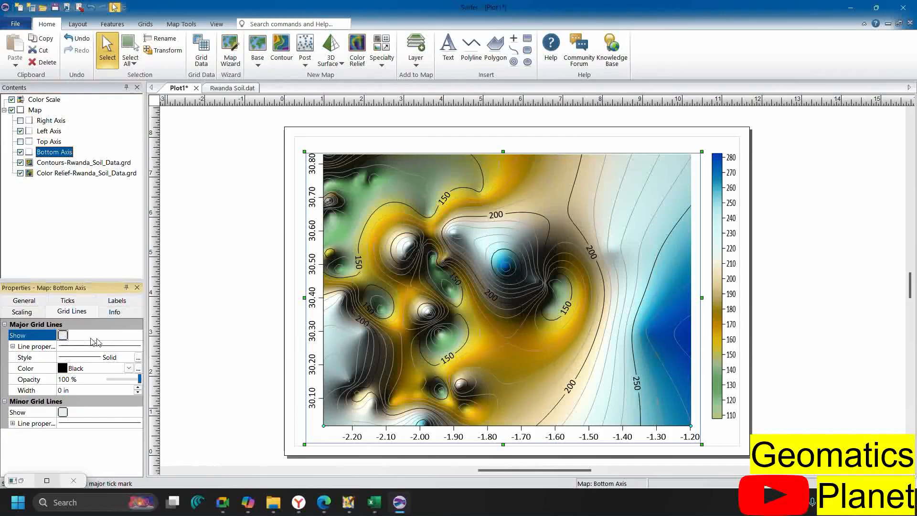
{"action": "scroll", "coordinate": [766, 245], "scroll_direction": "down", "scroll_amount": 1}
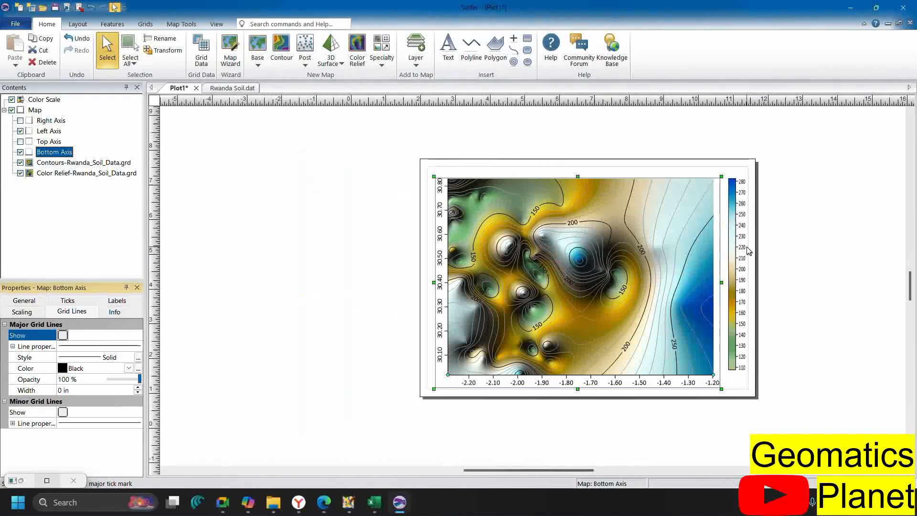
Select the contour layer and hide the color relief layer so only the contours are drawn
{"action": "scroll", "coordinate": [747, 247], "scroll_direction": "up", "scroll_amount": 2}
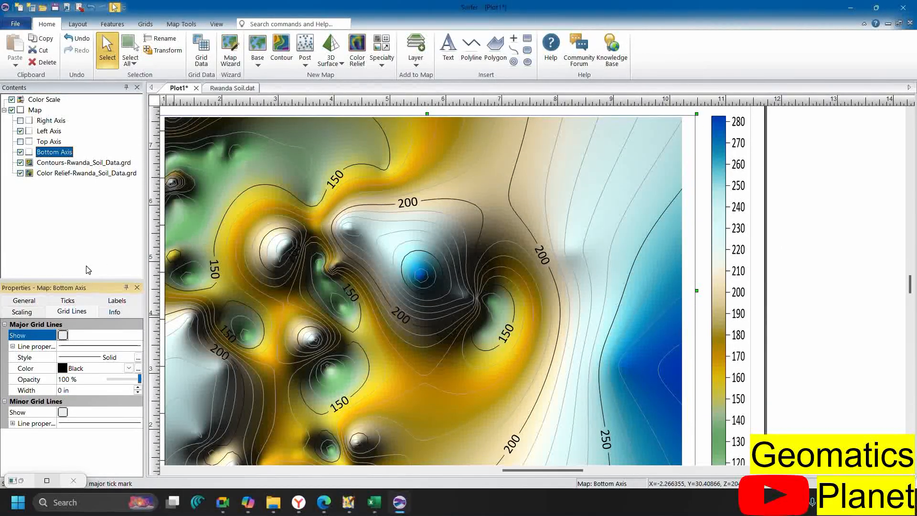
{"action": "left_click", "coordinate": [63, 164]}
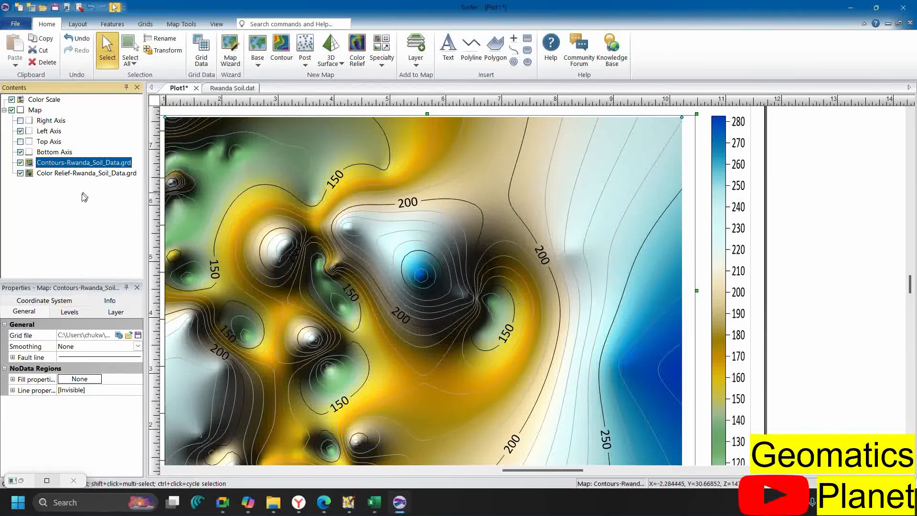
{"action": "left_click", "coordinate": [20, 174]}
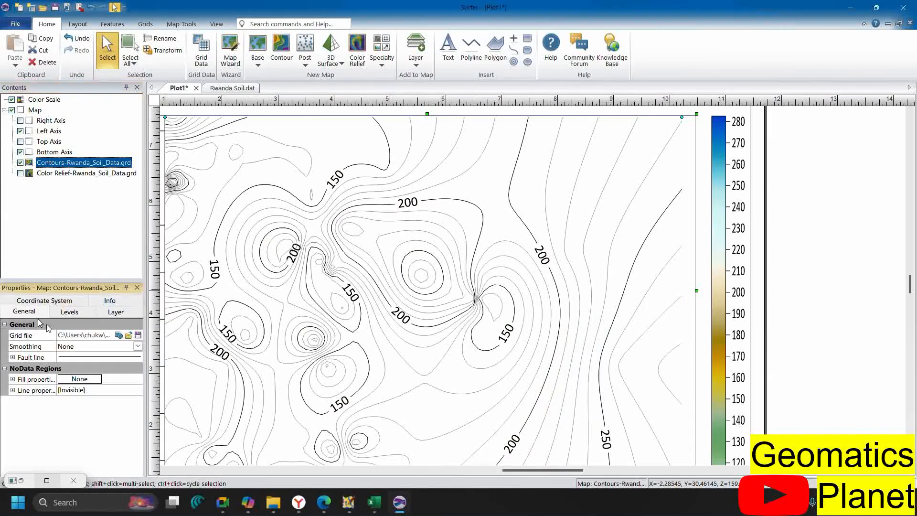
Try Low smoothing on the contour layer and inspect the contour lines near the 200 label up close
{"action": "left_click", "coordinate": [138, 346]}
{"action": "left_click", "coordinate": [123, 371]}
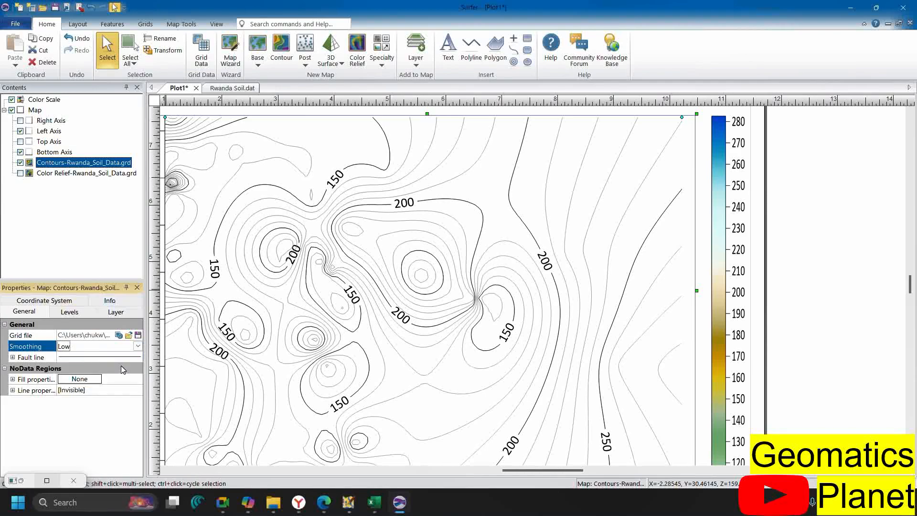
{"action": "scroll", "coordinate": [242, 301], "scroll_direction": "up", "scroll_amount": 2}
{"action": "scroll", "coordinate": [390, 222], "scroll_direction": "up", "scroll_amount": 3}
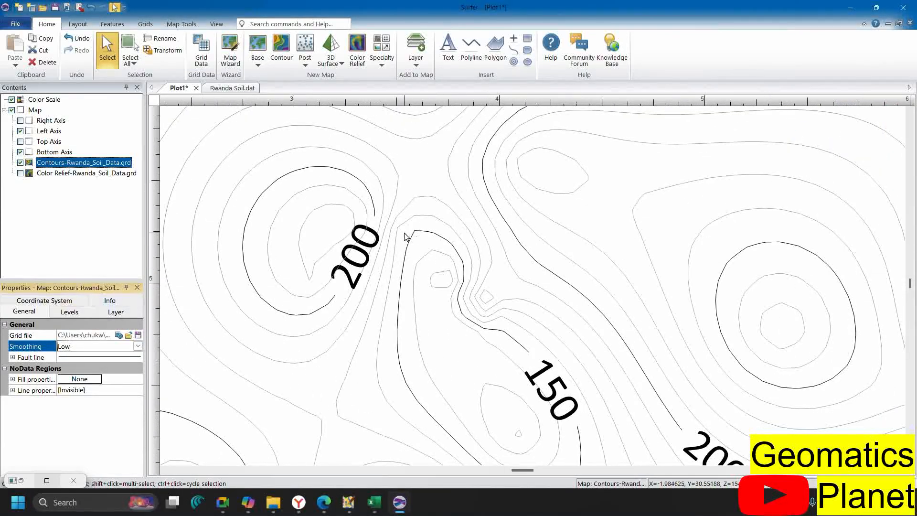
{"action": "scroll", "coordinate": [415, 236], "scroll_direction": "up", "scroll_amount": 2}
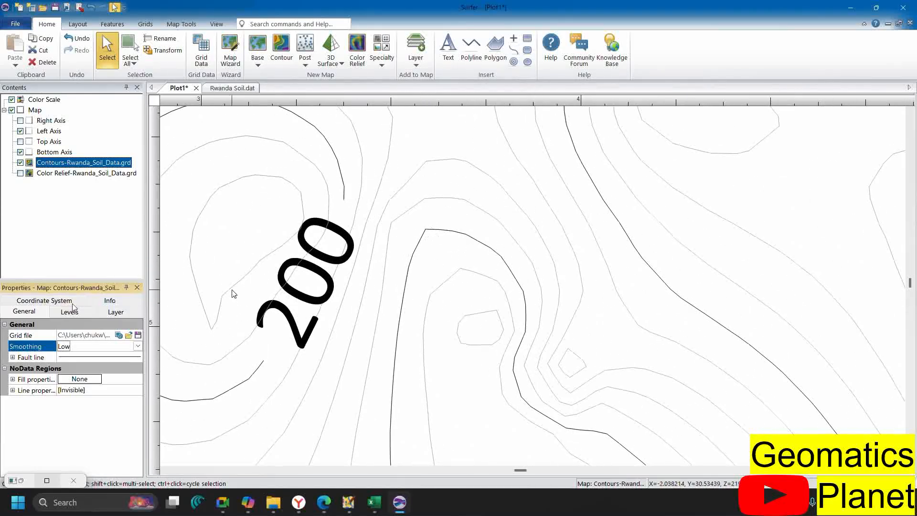
Set the contour layer's smoothing to High and check the shape of the contour lines
{"action": "left_click", "coordinate": [137, 346]}
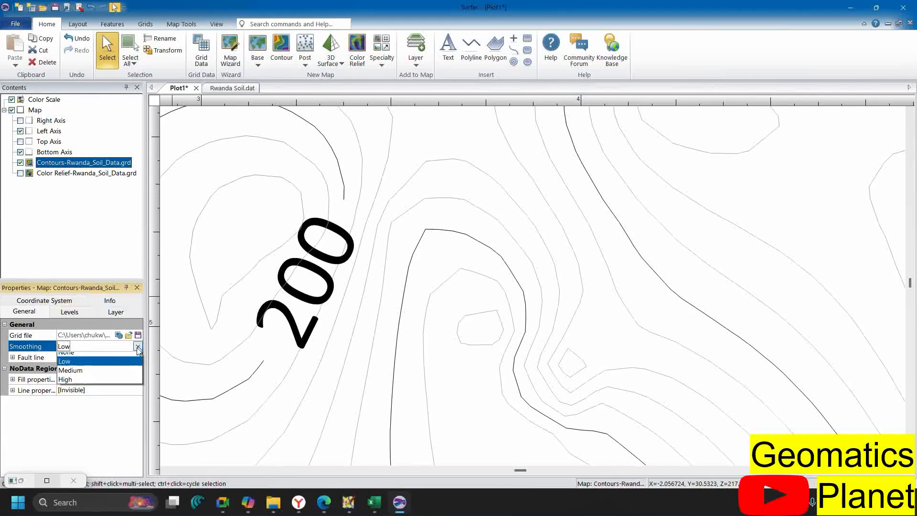
{"action": "left_click", "coordinate": [66, 380]}
{"action": "scroll", "coordinate": [445, 198], "scroll_direction": "down", "scroll_amount": 1}
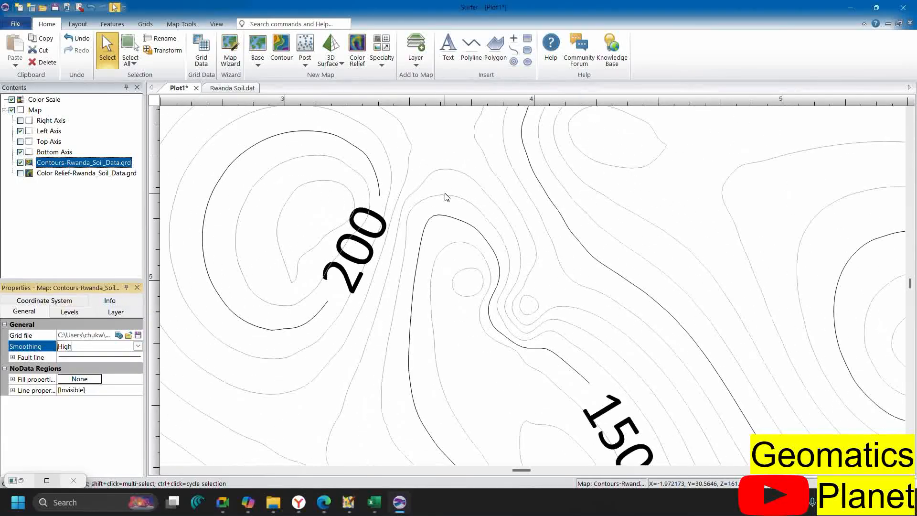
{"action": "scroll", "coordinate": [438, 194], "scroll_direction": "down", "scroll_amount": 1}
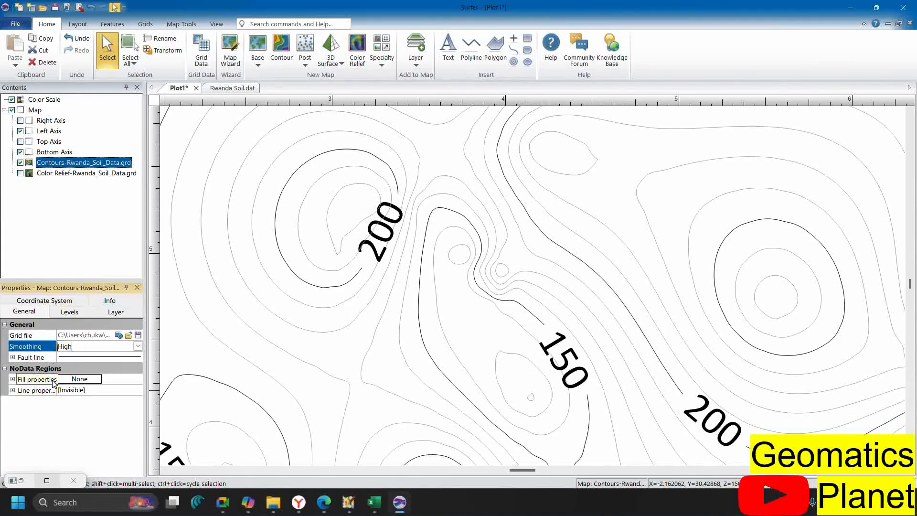
Set the fill pattern of the contour layer's NoData regions to 50 Percent
{"action": "left_click", "coordinate": [13, 379]}
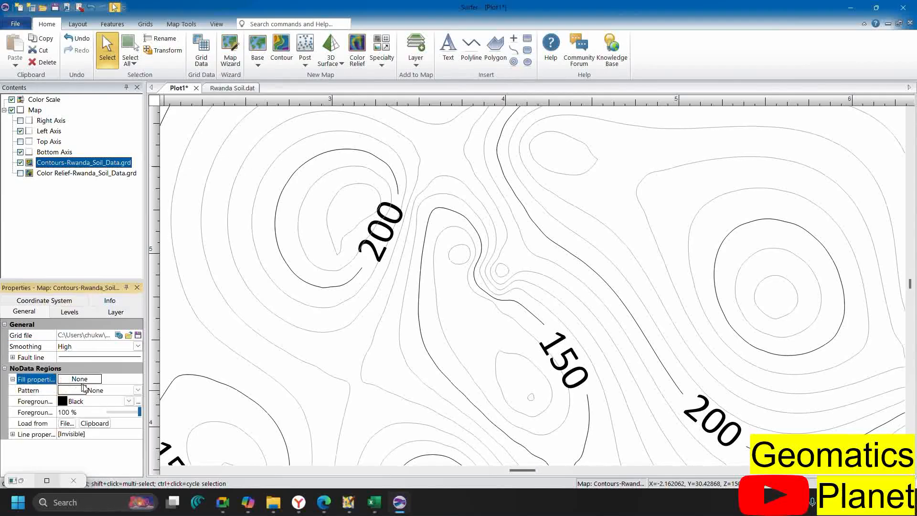
{"action": "double_click", "coordinate": [90, 381]}
{"action": "double_click", "coordinate": [91, 381]}
{"action": "left_click", "coordinate": [138, 390]}
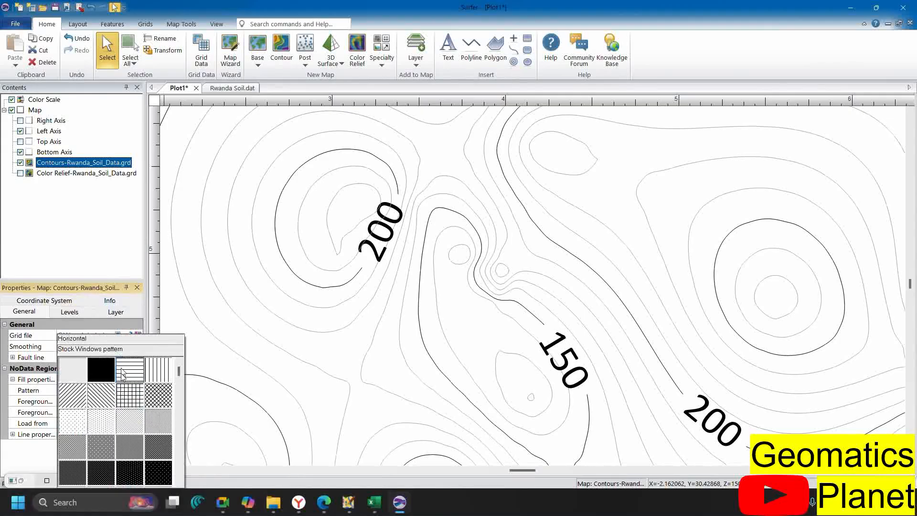
{"action": "left_click", "coordinate": [137, 444]}
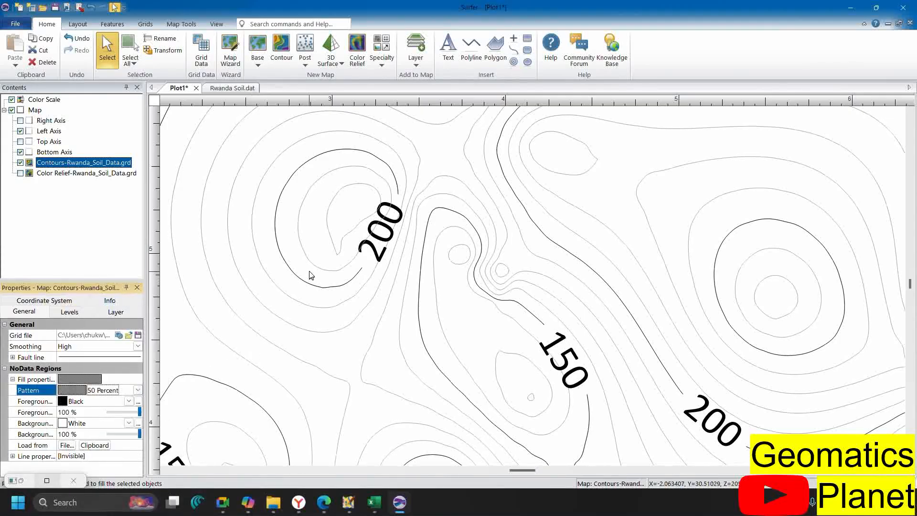
{"action": "scroll", "coordinate": [311, 275], "scroll_direction": "down", "scroll_amount": 3}
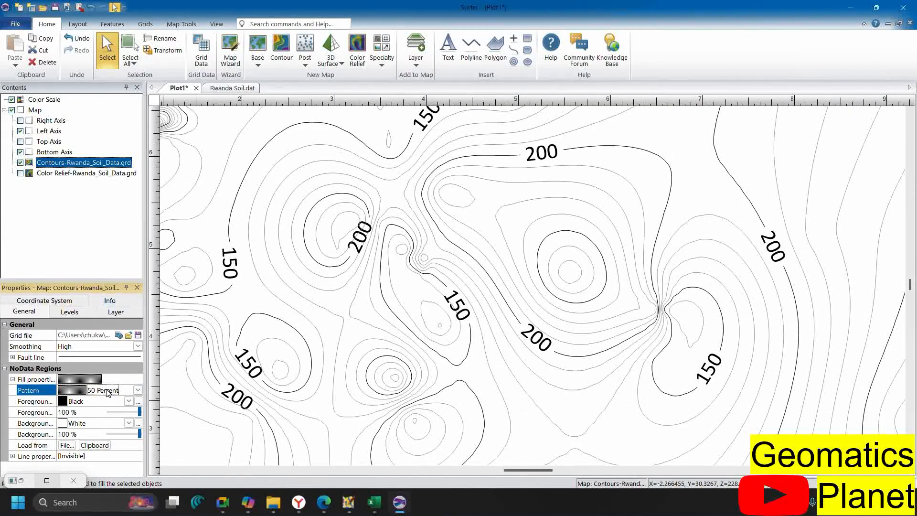
Set the line style of the contour layer's NoData regions to .1 in. Dash
{"action": "left_click", "coordinate": [101, 455]}
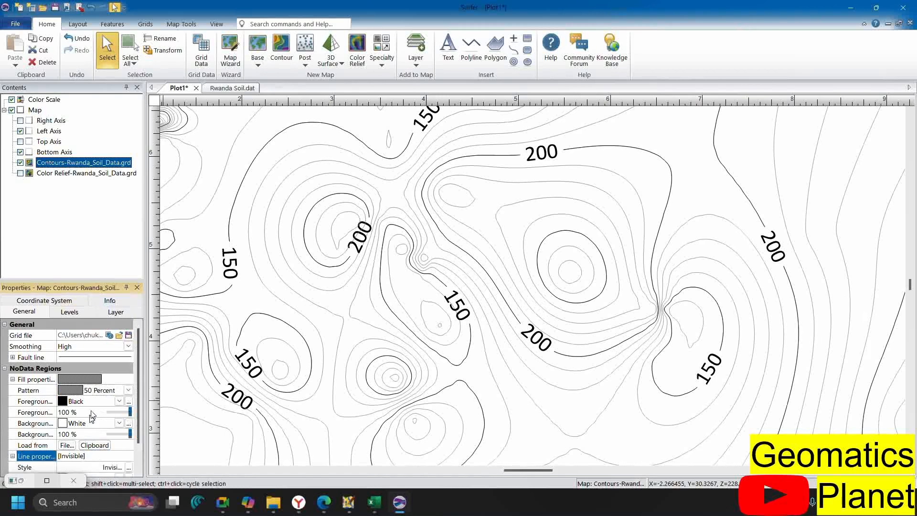
{"action": "scroll", "coordinate": [384, 242], "scroll_direction": "down", "scroll_amount": 2}
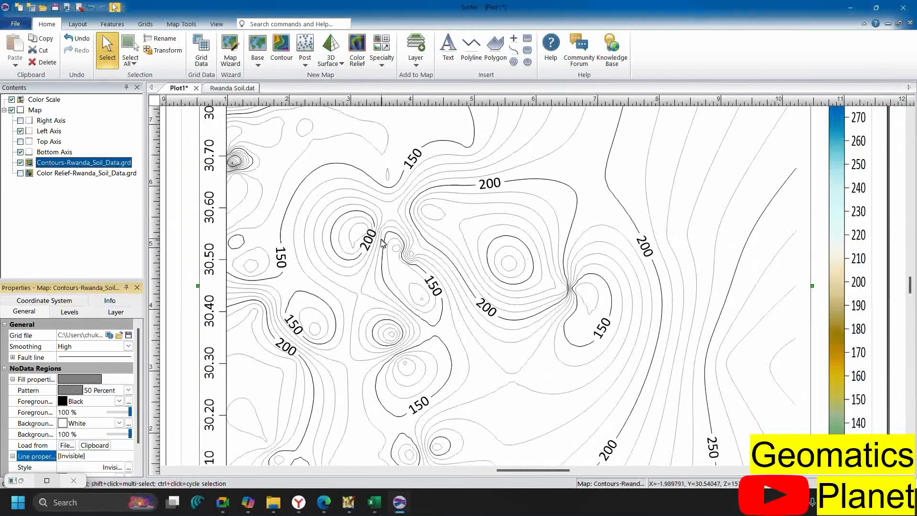
{"action": "left_click", "coordinate": [83, 381]}
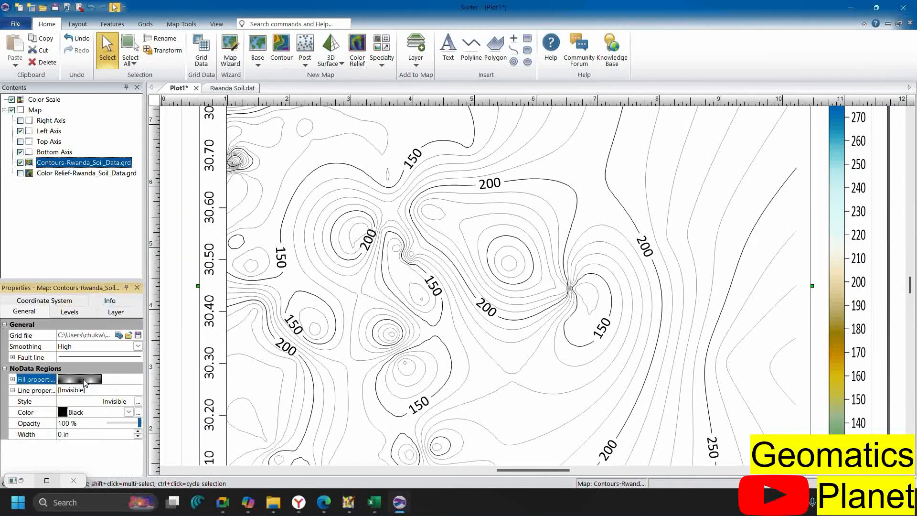
{"action": "left_click", "coordinate": [130, 380]}
{"action": "left_click", "coordinate": [130, 380]}
{"action": "left_click", "coordinate": [134, 402]}
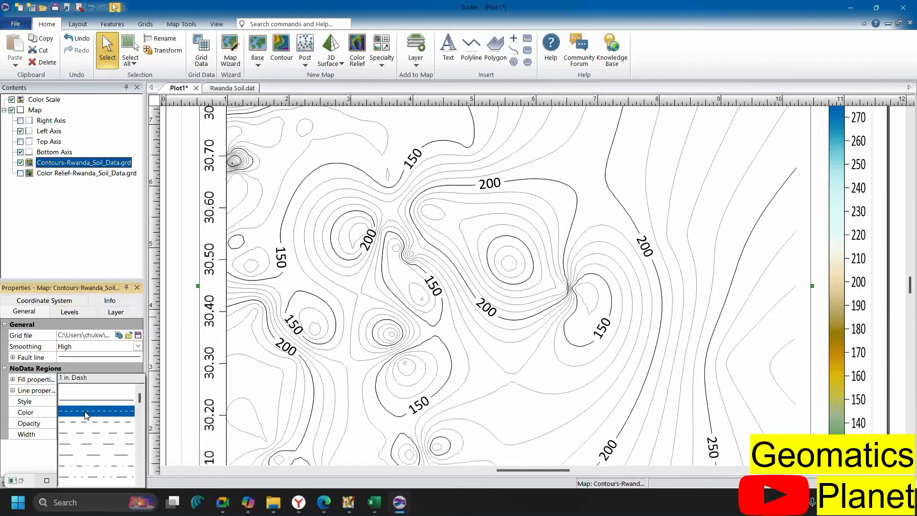
{"action": "left_click", "coordinate": [94, 412]}
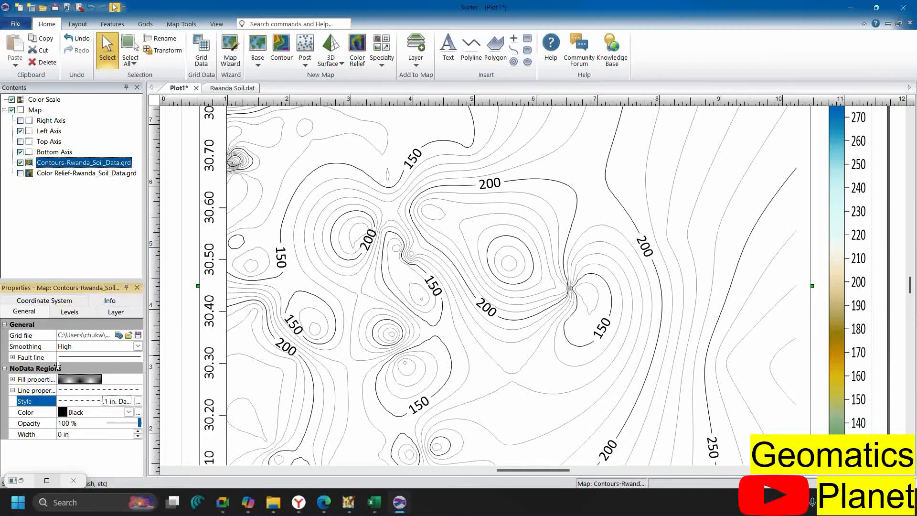
Set the contour layer's fault line color to Red, keeping the solid style and 0 in width
{"action": "left_click", "coordinate": [12, 358]}
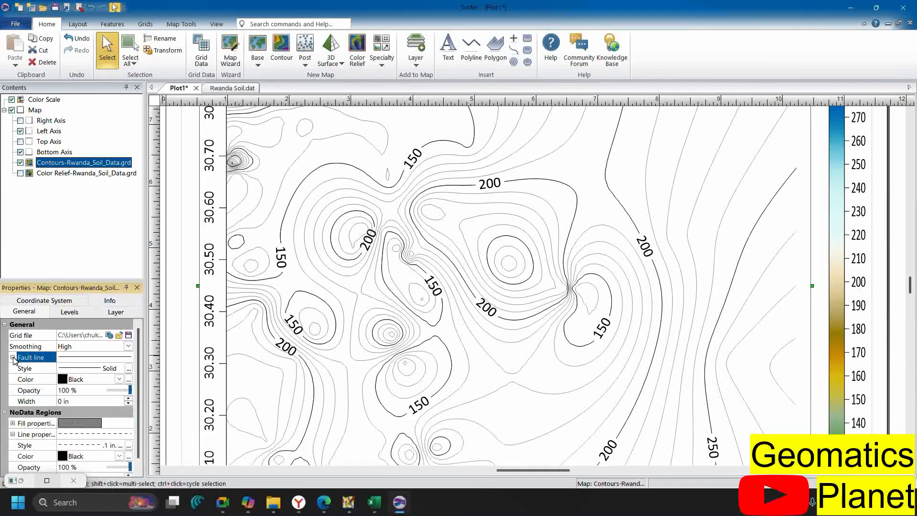
{"action": "left_click", "coordinate": [113, 383]}
{"action": "left_click", "coordinate": [120, 380]}
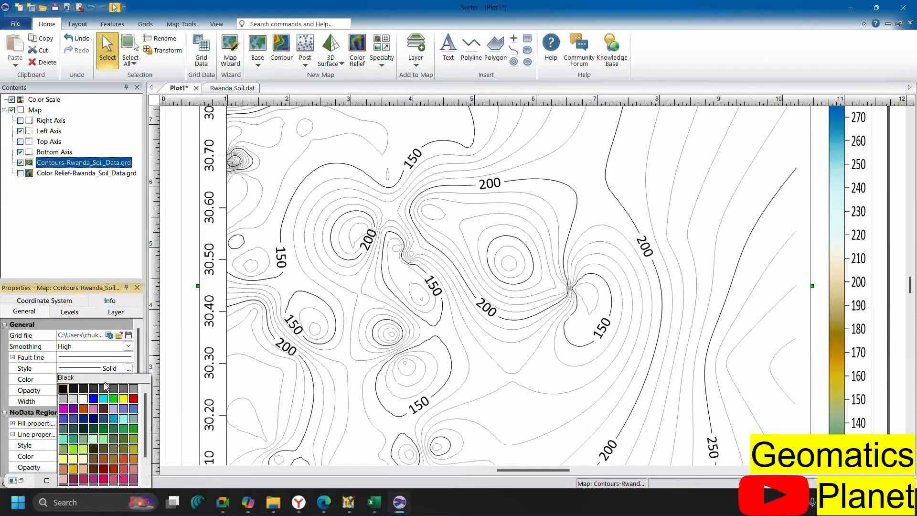
{"action": "left_click", "coordinate": [133, 399]}
{"action": "left_click", "coordinate": [89, 402]}
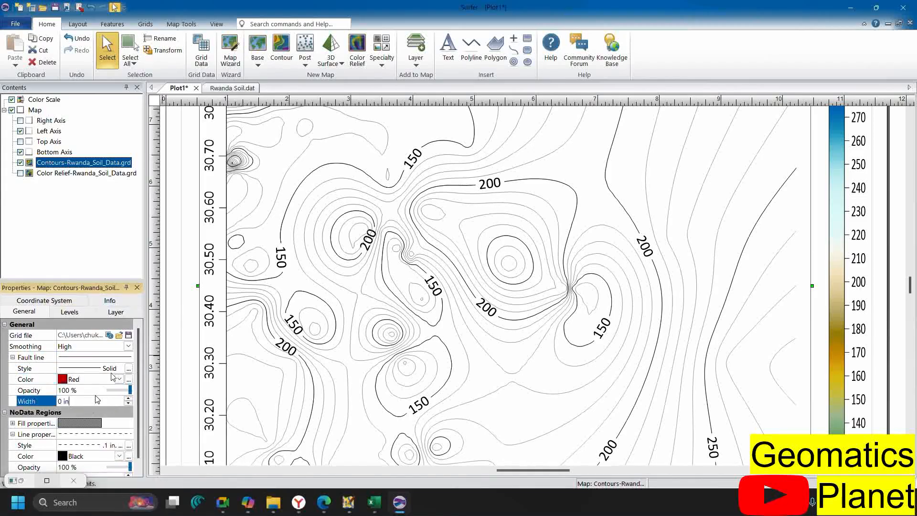
{"action": "scroll", "coordinate": [473, 212], "scroll_direction": "down", "scroll_amount": 2}
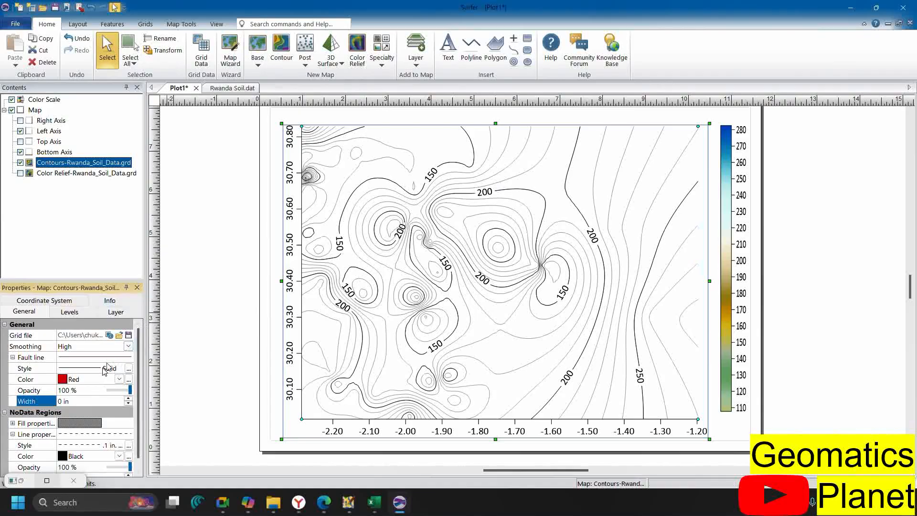
{"action": "double_click", "coordinate": [127, 361]}
{"action": "double_click", "coordinate": [125, 360]}
{"action": "double_click", "coordinate": [122, 360]}
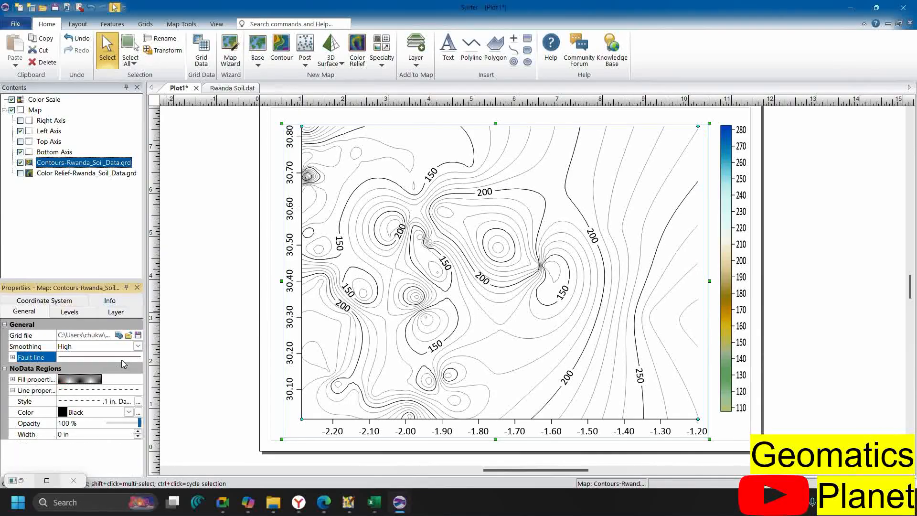
{"action": "double_click", "coordinate": [114, 362]}
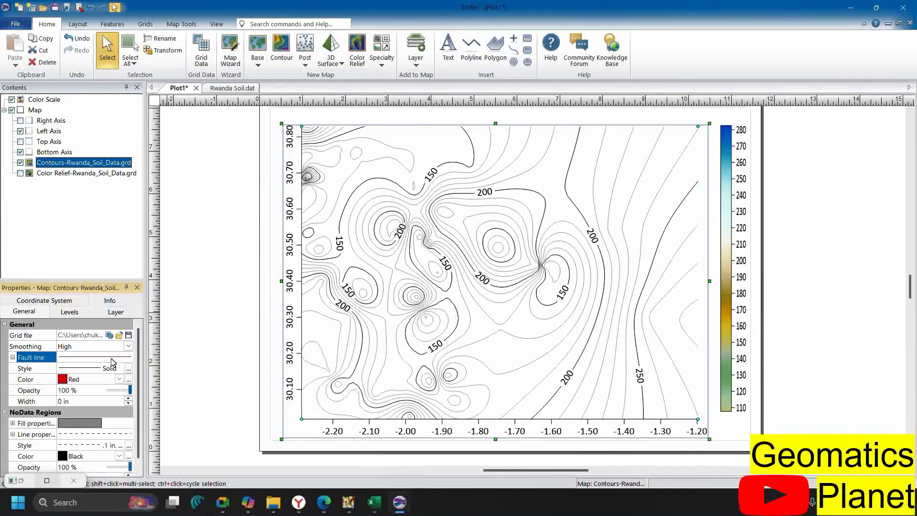
Try the Logarithmic and Advanced level methods for the contours and return to Simple
{"action": "left_click", "coordinate": [69, 314]}
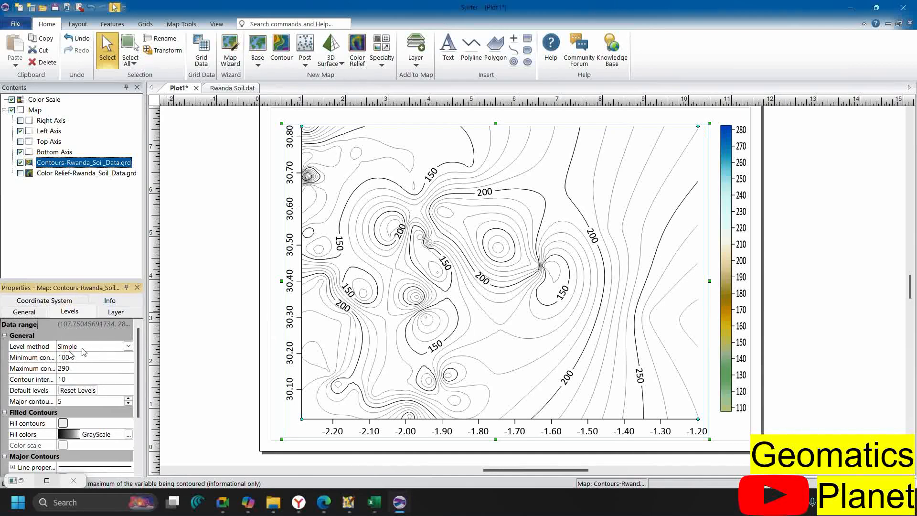
{"action": "left_click", "coordinate": [128, 345]}
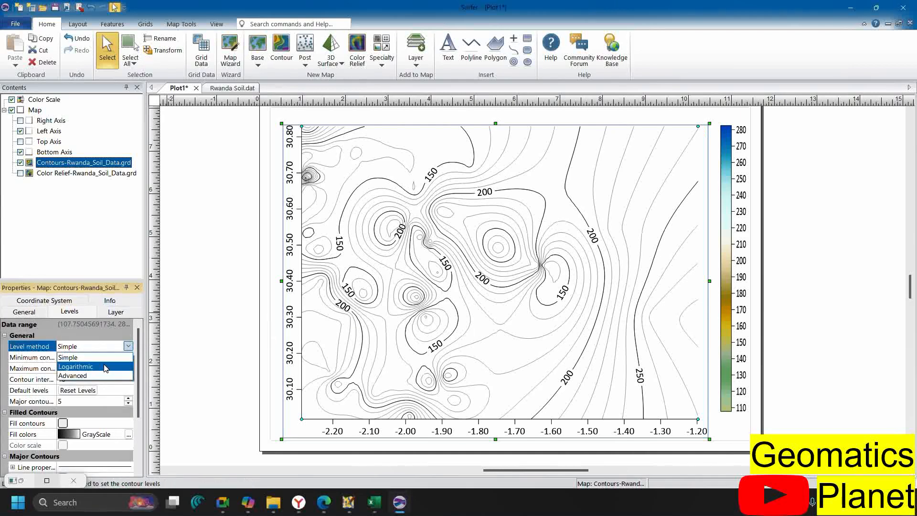
{"action": "left_click", "coordinate": [106, 367]}
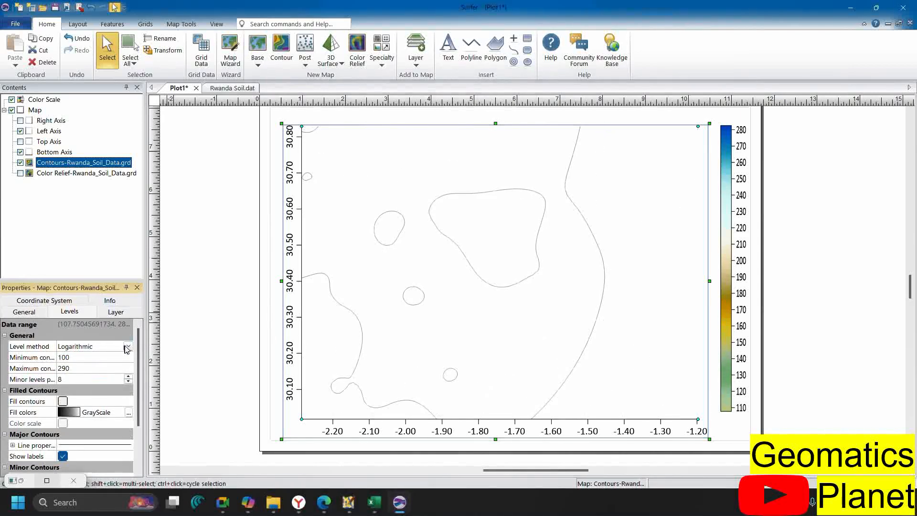
{"action": "left_click", "coordinate": [128, 346]}
{"action": "left_click", "coordinate": [101, 376]}
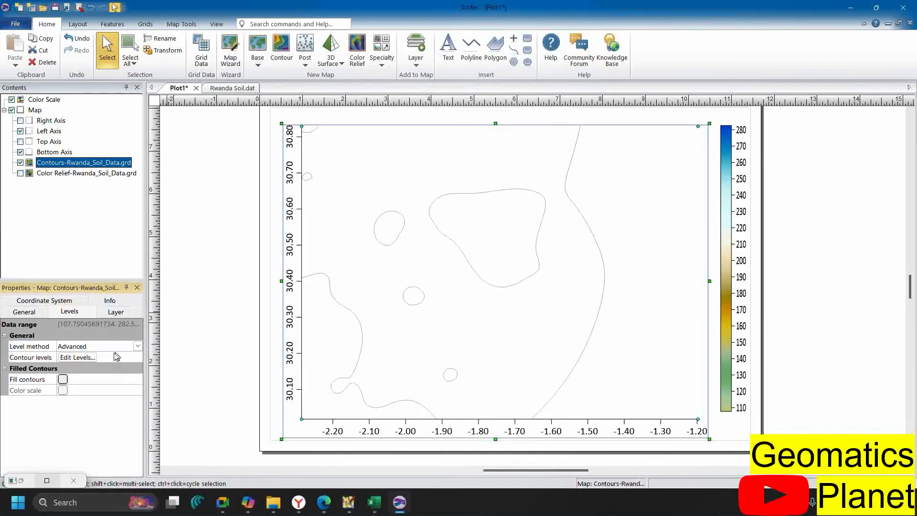
{"action": "left_click", "coordinate": [133, 343]}
{"action": "left_click", "coordinate": [104, 357]}
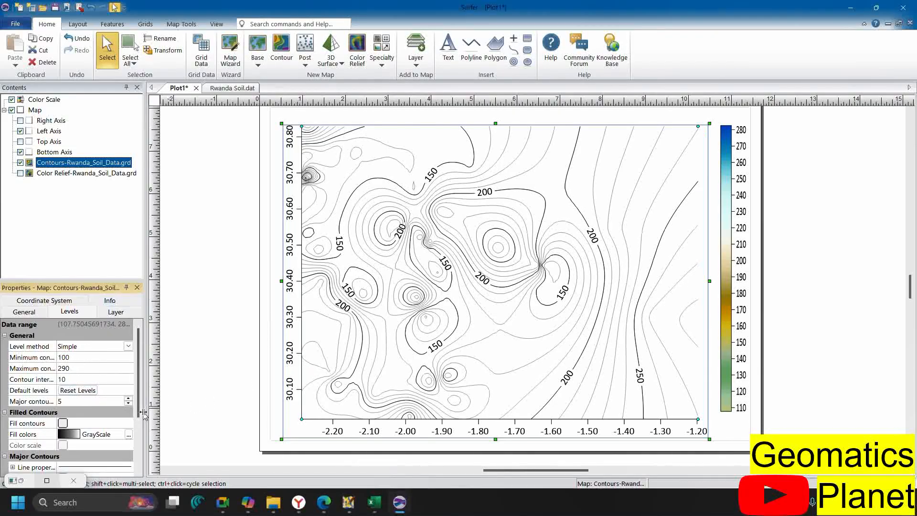
Set the major contour frequency to every 2nd contour line, trying 6 and 3 on the way
{"action": "scroll", "coordinate": [340, 217], "scroll_direction": "up", "scroll_amount": 4}
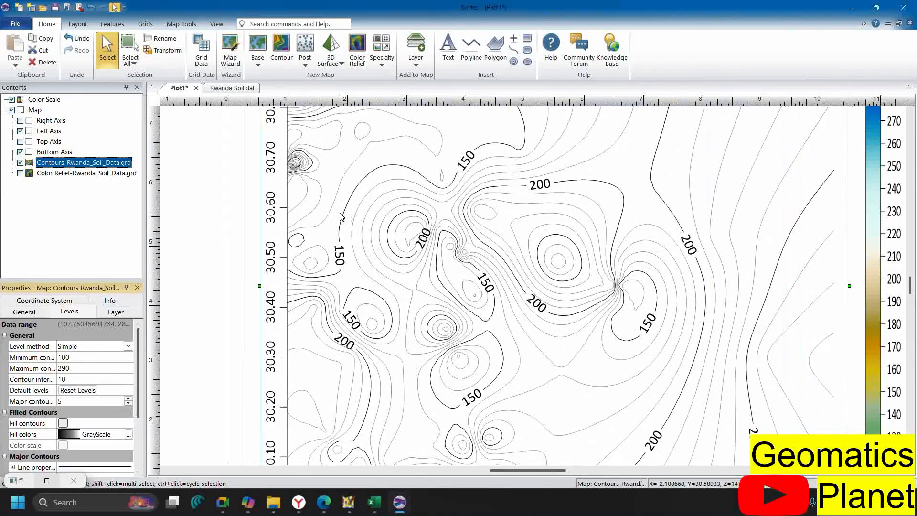
{"action": "scroll", "coordinate": [341, 216], "scroll_direction": "up", "scroll_amount": 1}
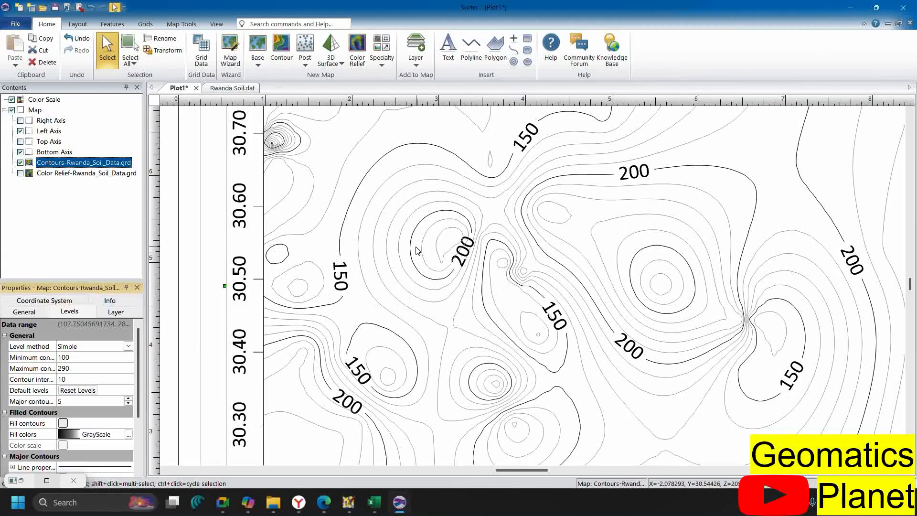
{"action": "left_click", "coordinate": [90, 402]}
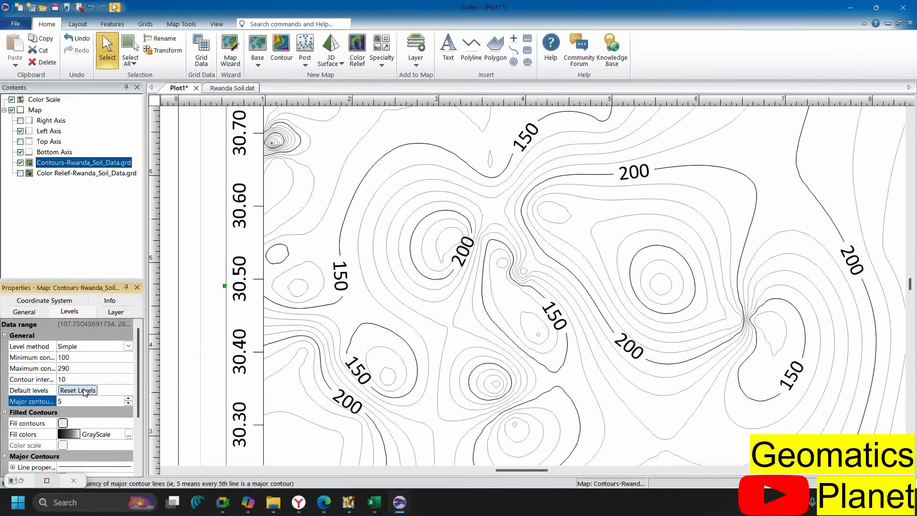
{"action": "left_click", "coordinate": [128, 399]}
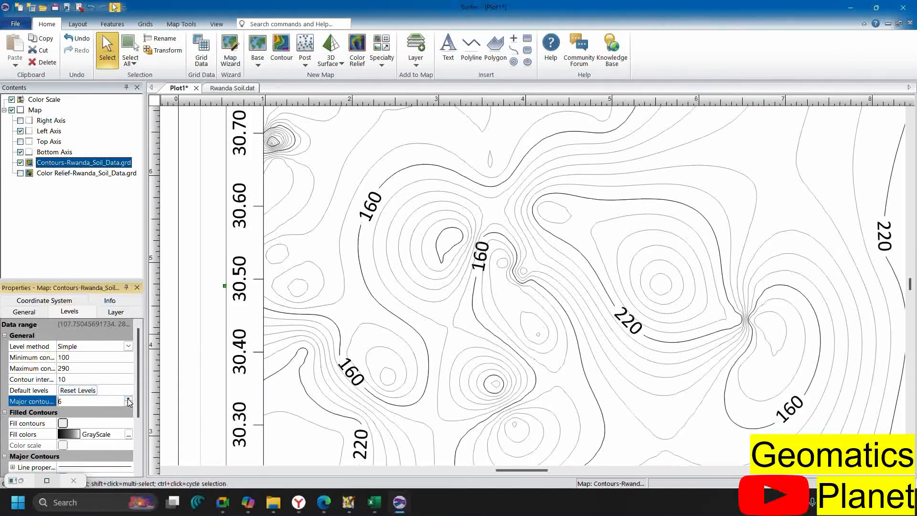
{"action": "double_click", "coordinate": [128, 405]}
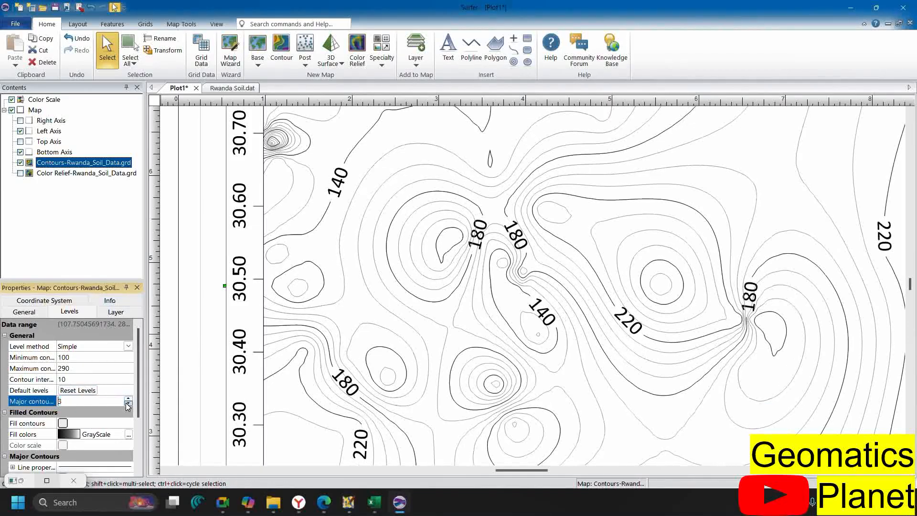
{"action": "left_click", "coordinate": [128, 404]}
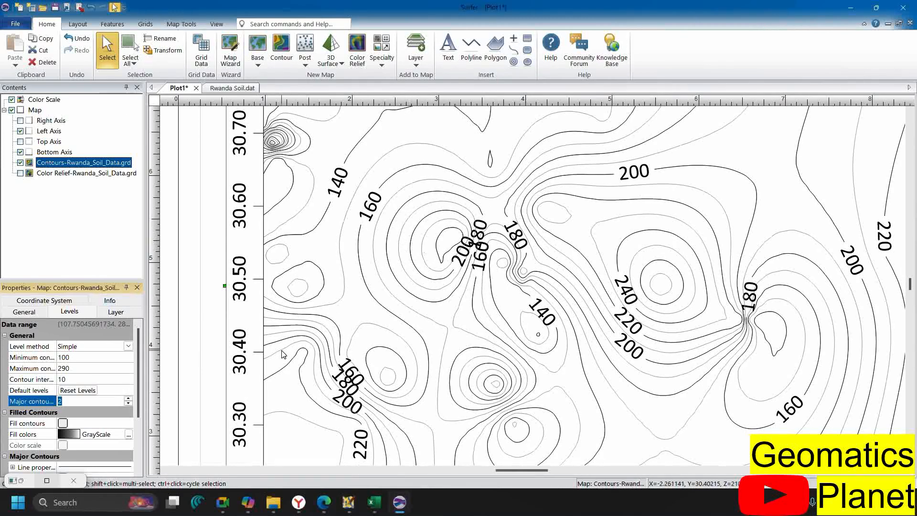
Set the major contour frequency to every 5th contour line, trying 1 and 4 on the way
{"action": "left_click", "coordinate": [128, 404]}
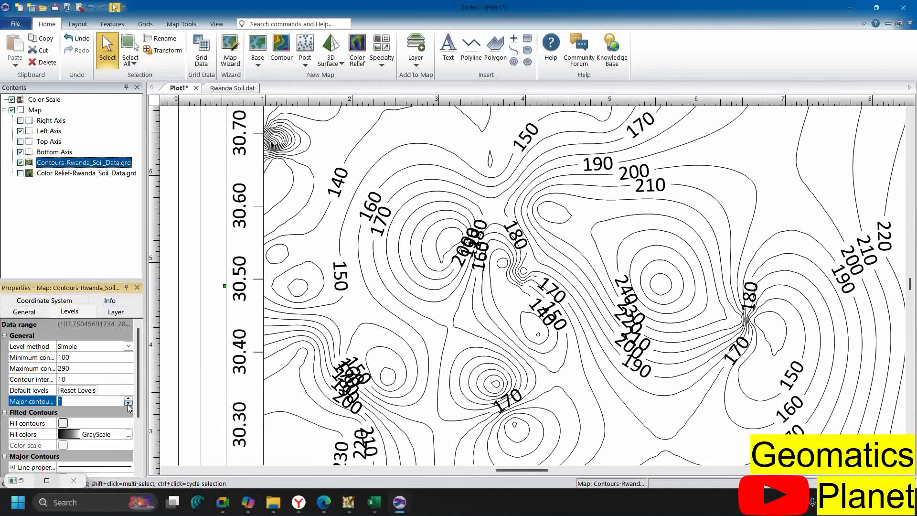
{"action": "left_click", "coordinate": [128, 400]}
{"action": "left_click", "coordinate": [128, 400]}
{"action": "left_click", "coordinate": [129, 401]}
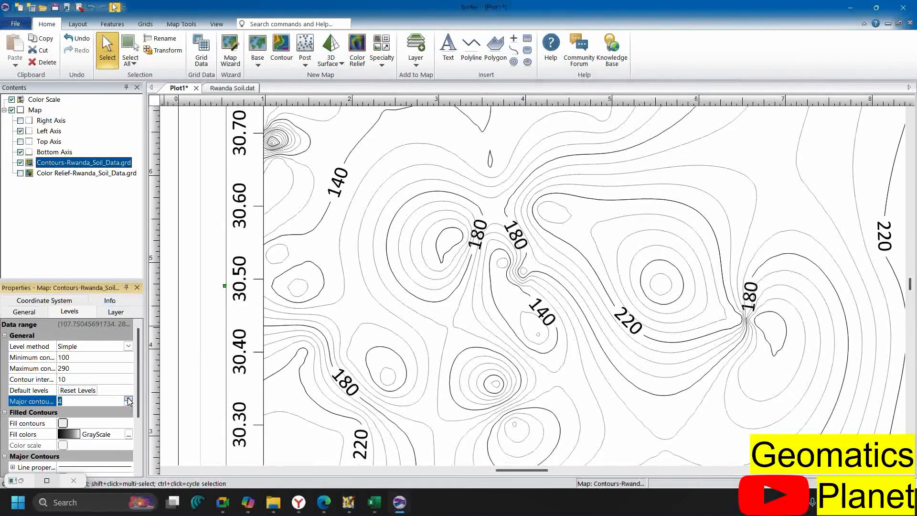
{"action": "left_click", "coordinate": [128, 399]}
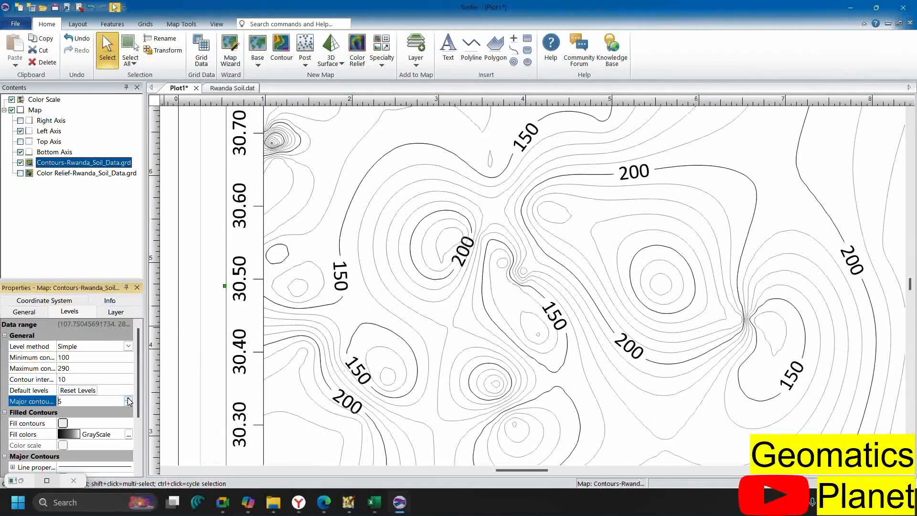
Turn on filled contours and apply the ChromaDepth fill colors to the contour layer
{"action": "left_click", "coordinate": [64, 424]}
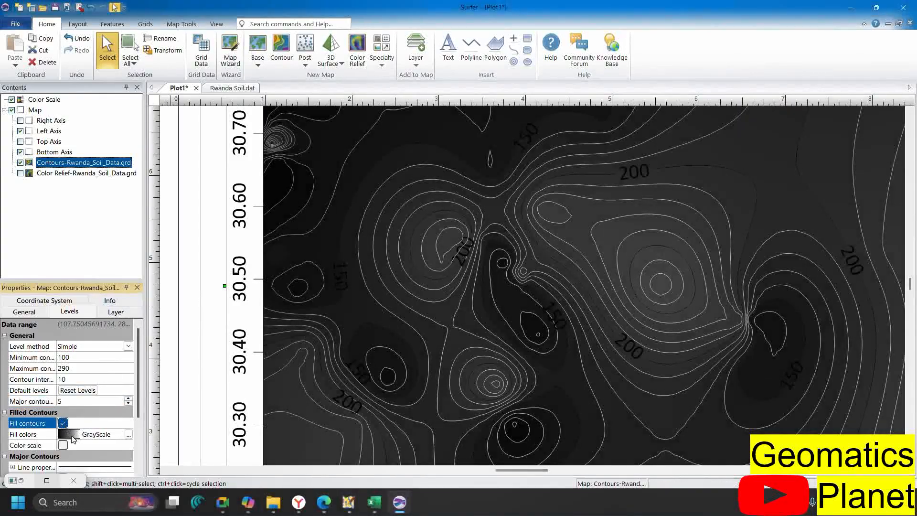
{"action": "left_click", "coordinate": [124, 434]}
{"action": "left_click", "coordinate": [125, 434]}
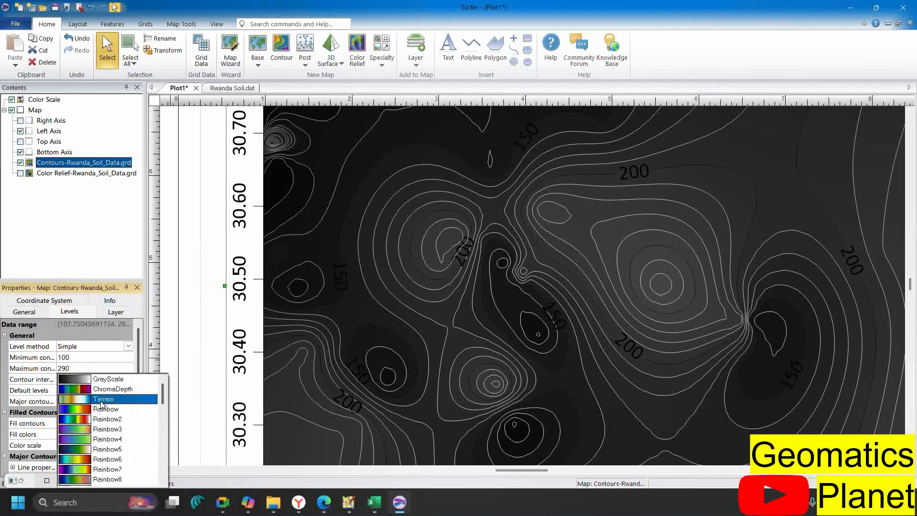
{"action": "left_click", "coordinate": [107, 390]}
{"action": "scroll", "coordinate": [446, 245], "scroll_direction": "down", "scroll_amount": 4}
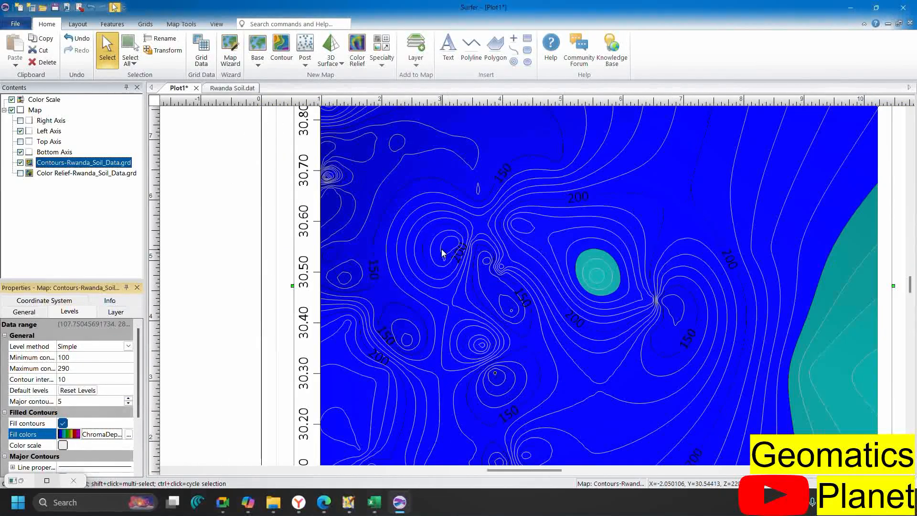
{"action": "scroll", "coordinate": [457, 228], "scroll_direction": "down", "scroll_amount": 1}
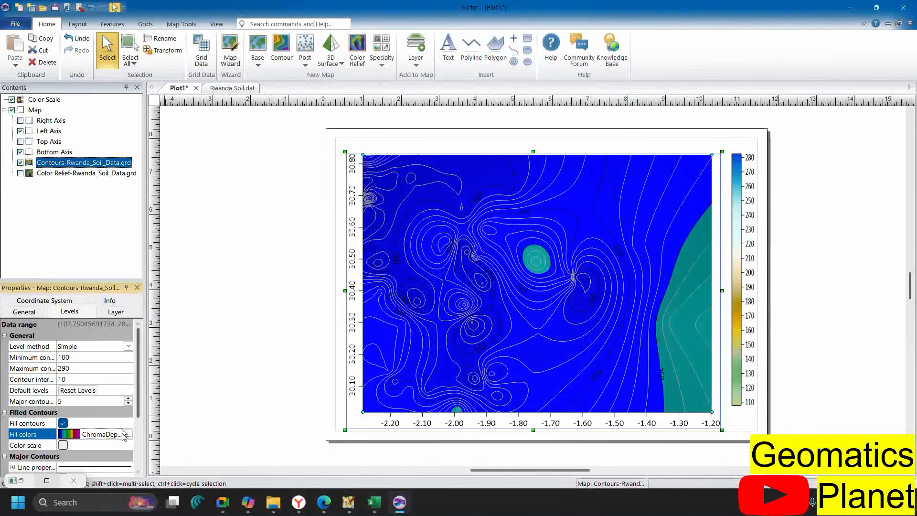
Set the contour fill colors to Terrain, trying Rainbow and Rainbow3 on the way
{"action": "left_click", "coordinate": [124, 438]}
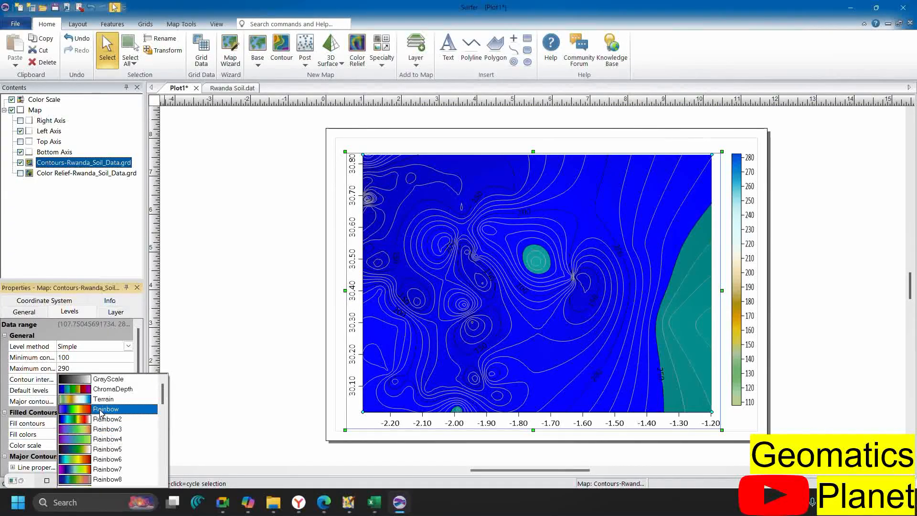
{"action": "left_click", "coordinate": [126, 411]}
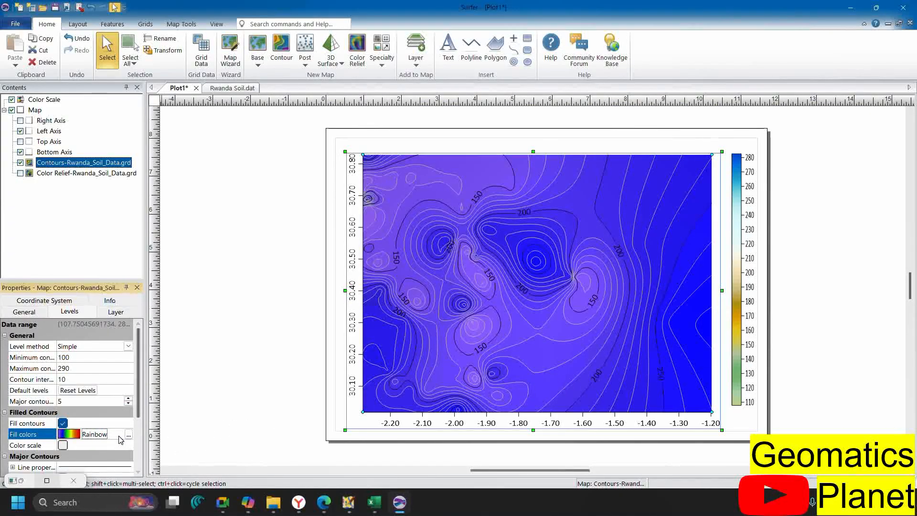
{"action": "left_click", "coordinate": [117, 437]}
{"action": "left_click", "coordinate": [115, 428]}
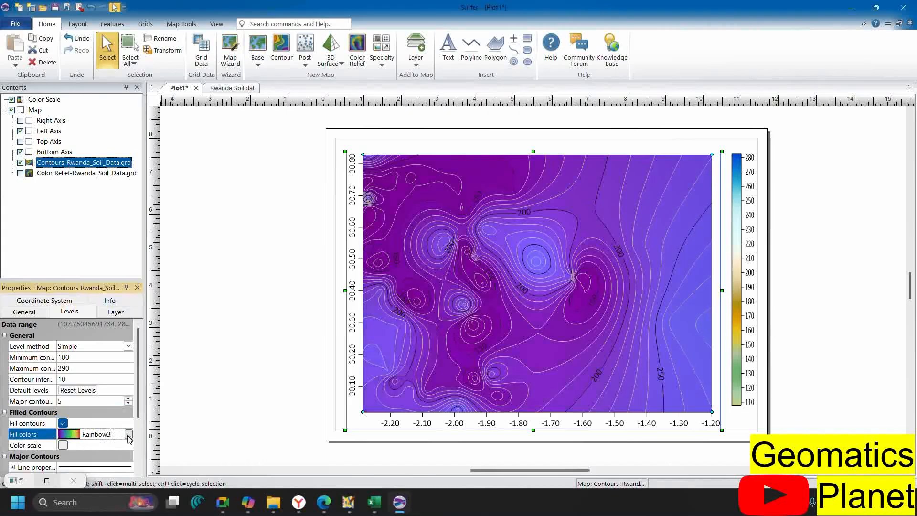
{"action": "left_click", "coordinate": [123, 438]}
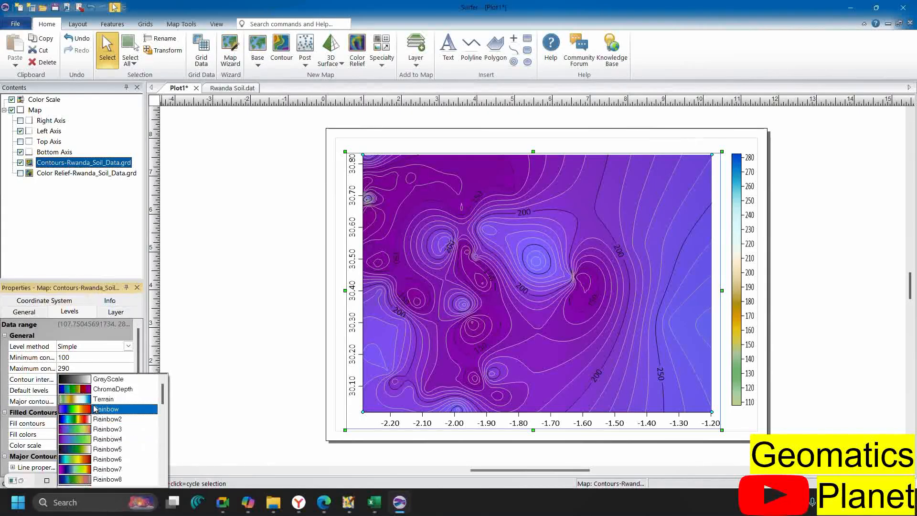
{"action": "left_click", "coordinate": [91, 399]}
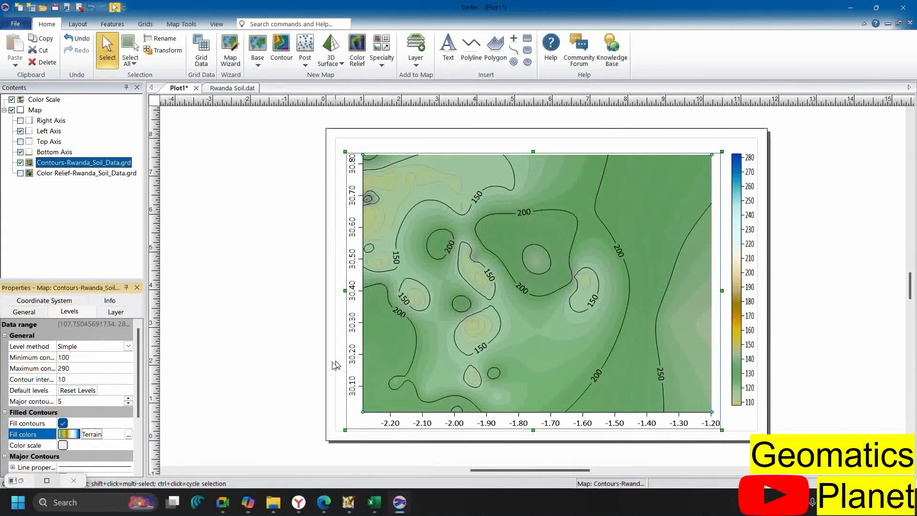
Try a separate color scale for the filled contours and remove it again
{"action": "left_click", "coordinate": [63, 446]}
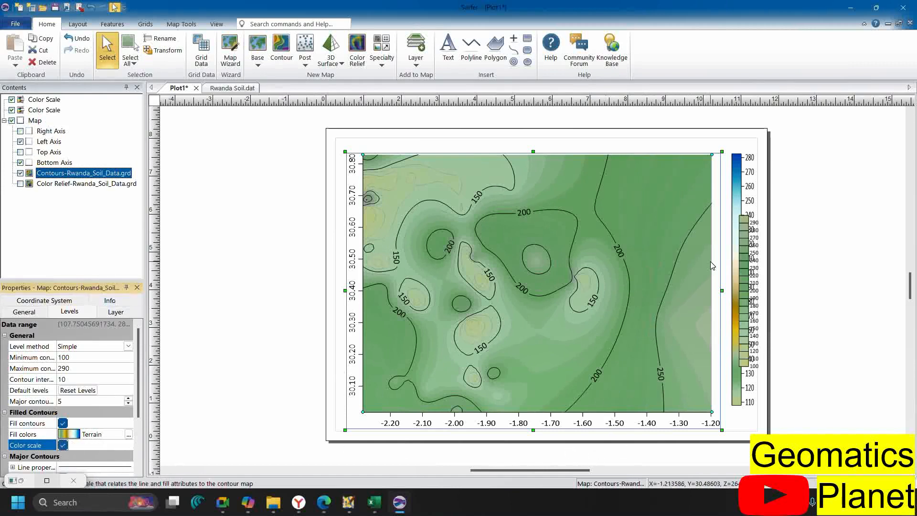
{"action": "left_click", "coordinate": [62, 446]}
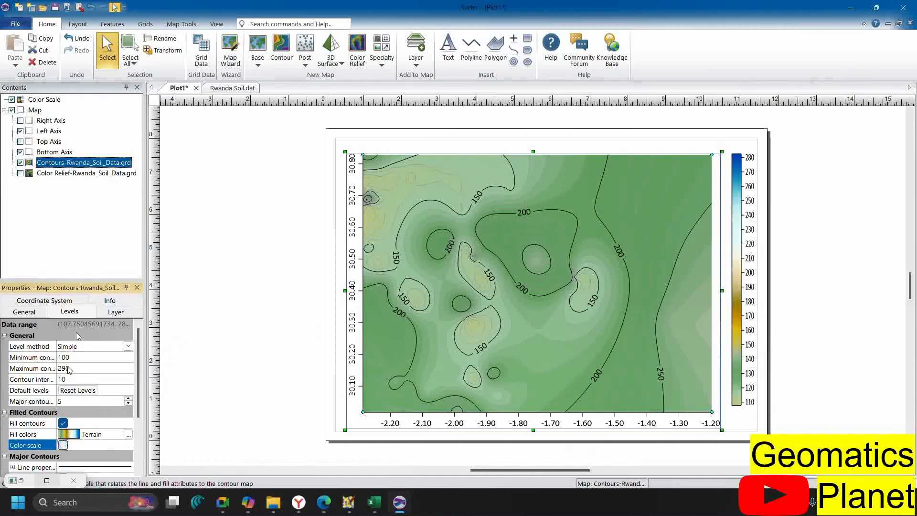
{"action": "left_click", "coordinate": [20, 174]}
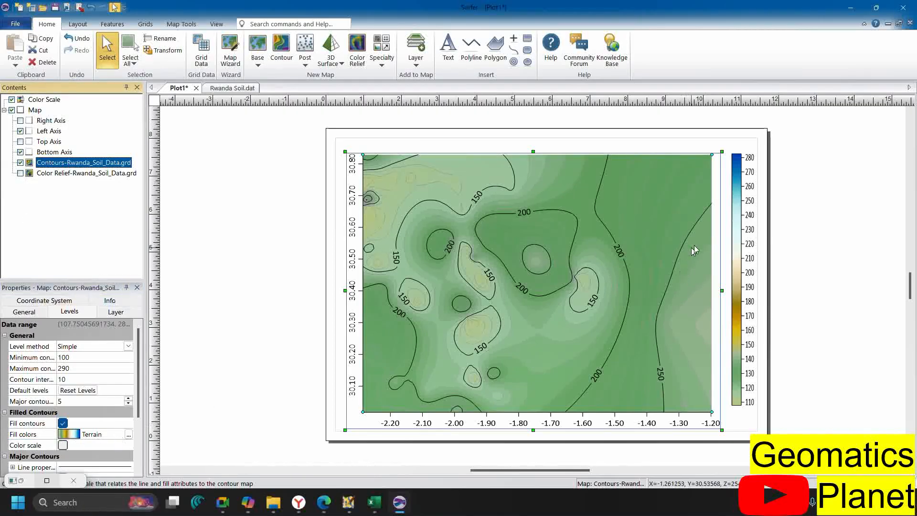
{"action": "scroll", "coordinate": [695, 245], "scroll_direction": "up", "scroll_amount": 2}
{"action": "scroll", "coordinate": [540, 206], "scroll_direction": "down", "scroll_amount": 2}
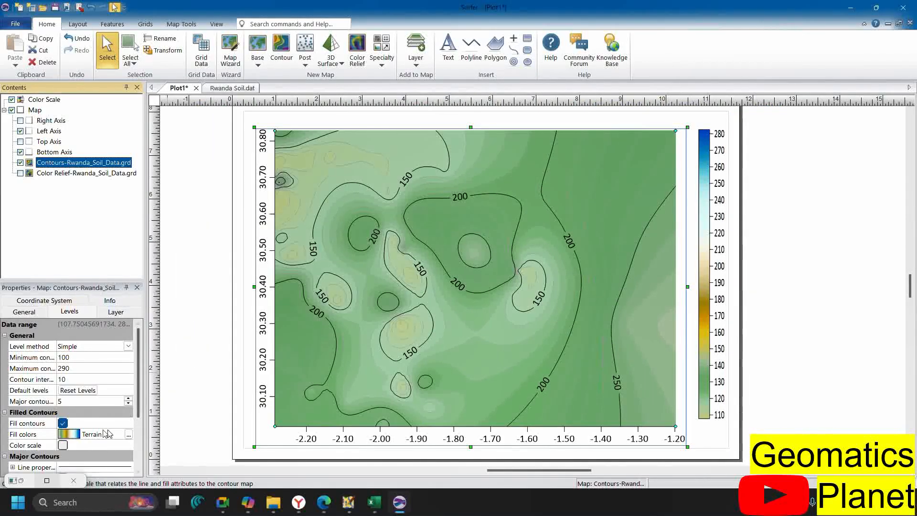
Try showing labels on the minor contours and hide them again
{"action": "scroll", "coordinate": [107, 430], "scroll_direction": "down", "scroll_amount": 3}
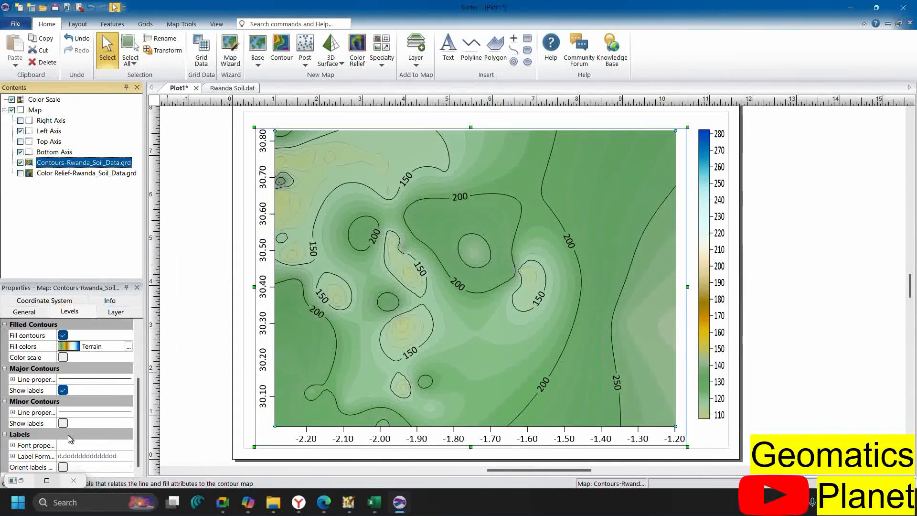
{"action": "left_click", "coordinate": [62, 424]}
{"action": "left_click", "coordinate": [62, 423]}
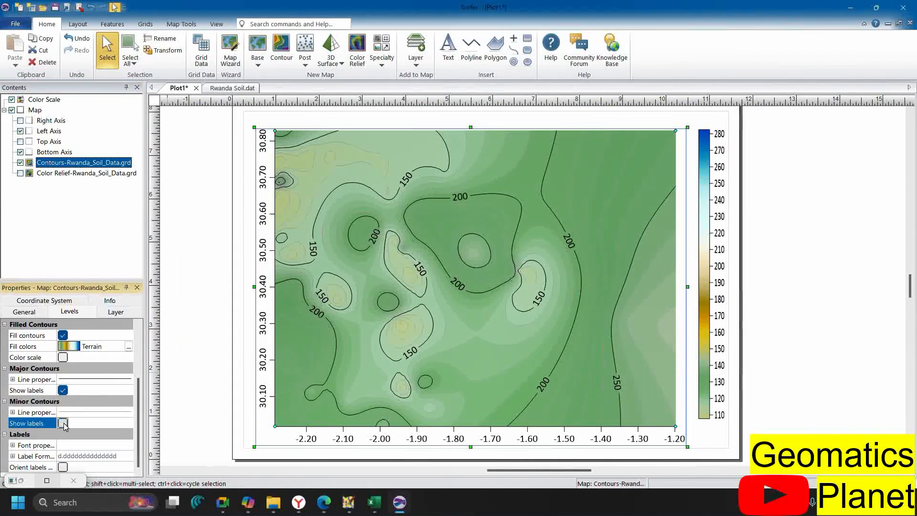
{"action": "left_click", "coordinate": [62, 423]}
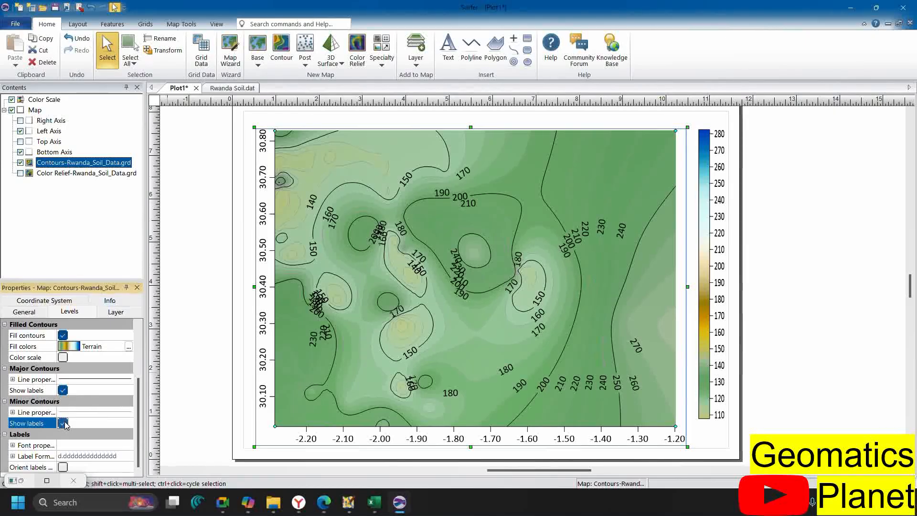
{"action": "left_click", "coordinate": [63, 424]}
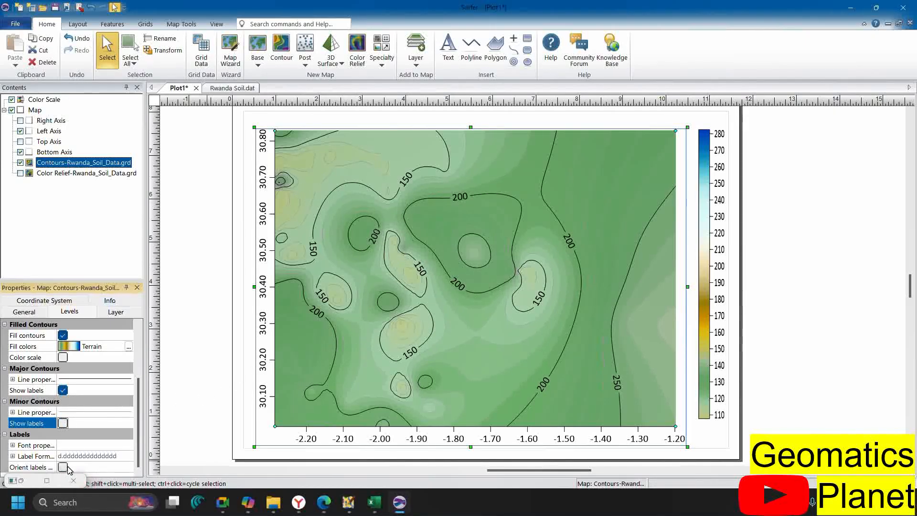
Show the minor contour labels, try the label orientation option on and off, and hide the minor labels again
{"action": "left_click", "coordinate": [63, 423]}
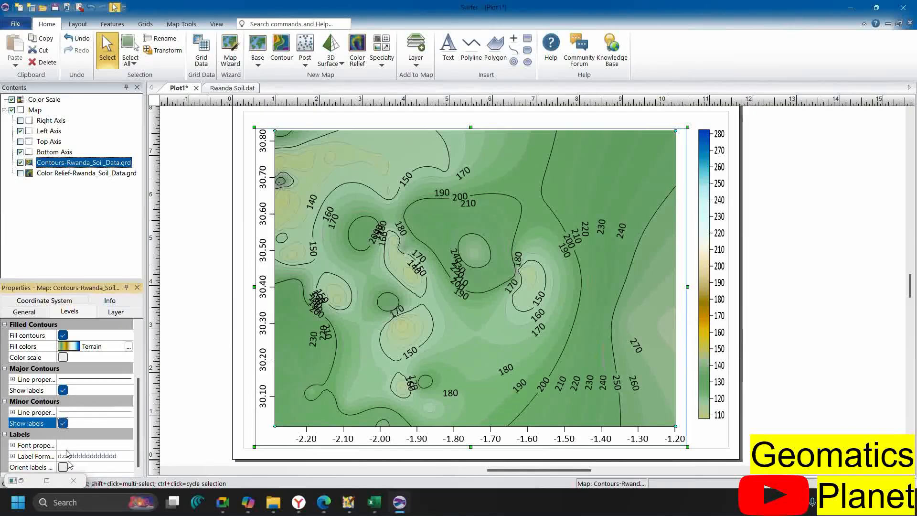
{"action": "left_click", "coordinate": [63, 467]}
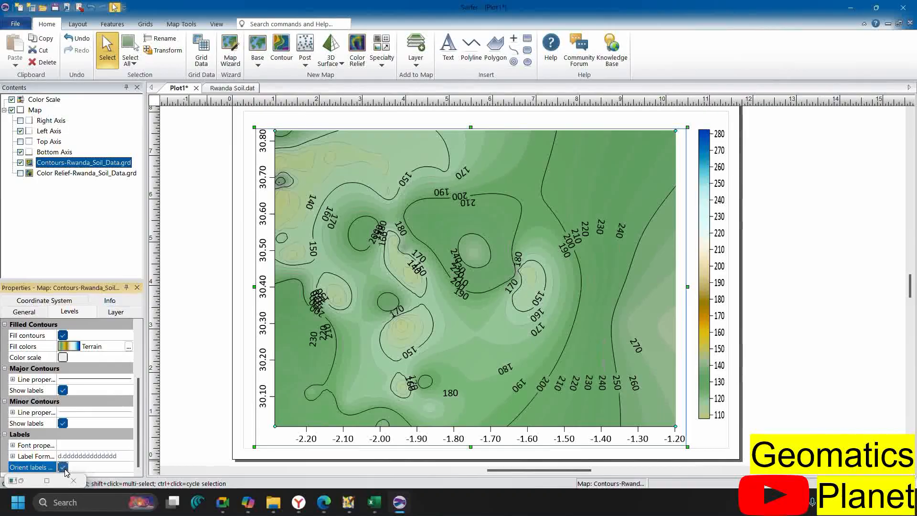
{"action": "left_click", "coordinate": [64, 468]}
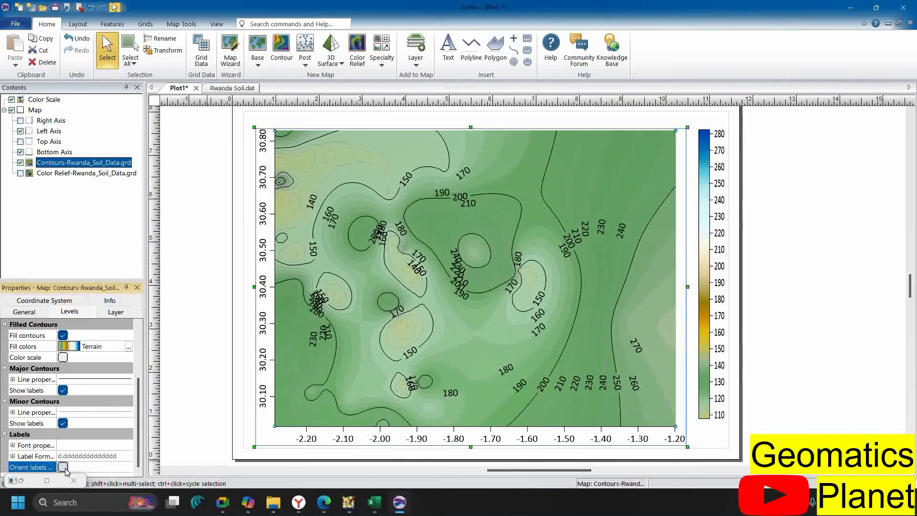
{"action": "left_click", "coordinate": [63, 423]}
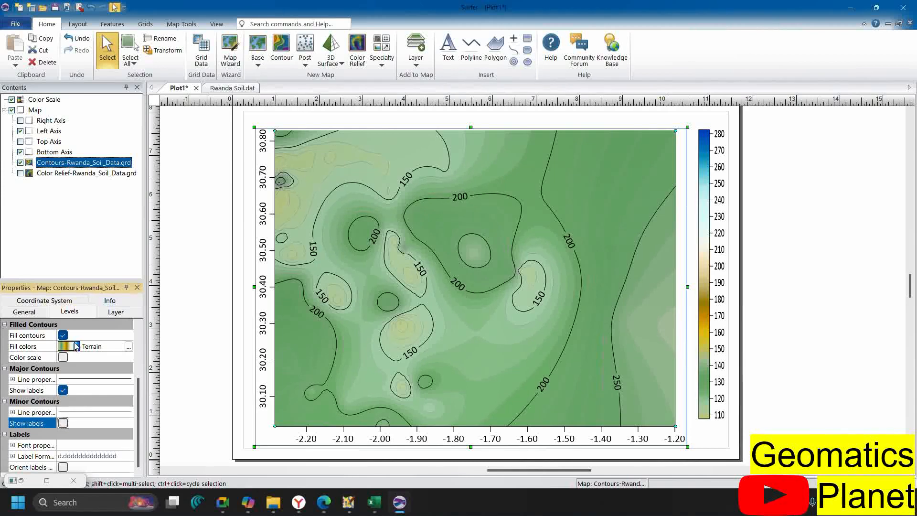
Turn off the contour fill and make the Color Relief layer visible beneath the contours
{"action": "scroll", "coordinate": [70, 373], "scroll_direction": "up", "scroll_amount": 2}
{"action": "left_click", "coordinate": [63, 401]}
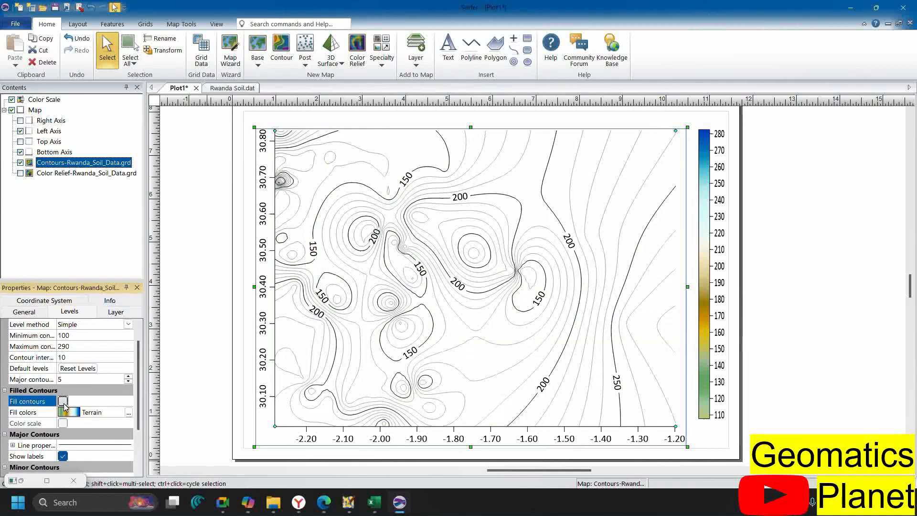
{"action": "left_click", "coordinate": [20, 173]}
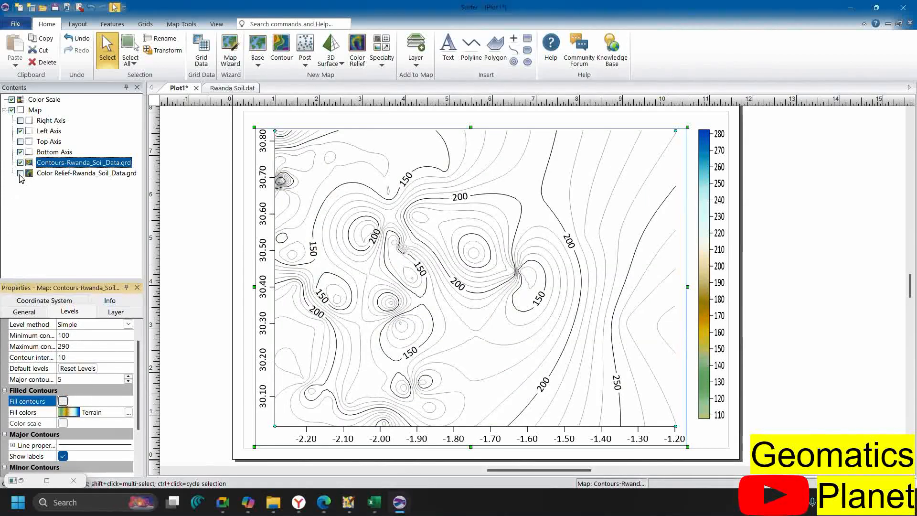
{"action": "scroll", "coordinate": [469, 236], "scroll_direction": "up", "scroll_amount": 2}
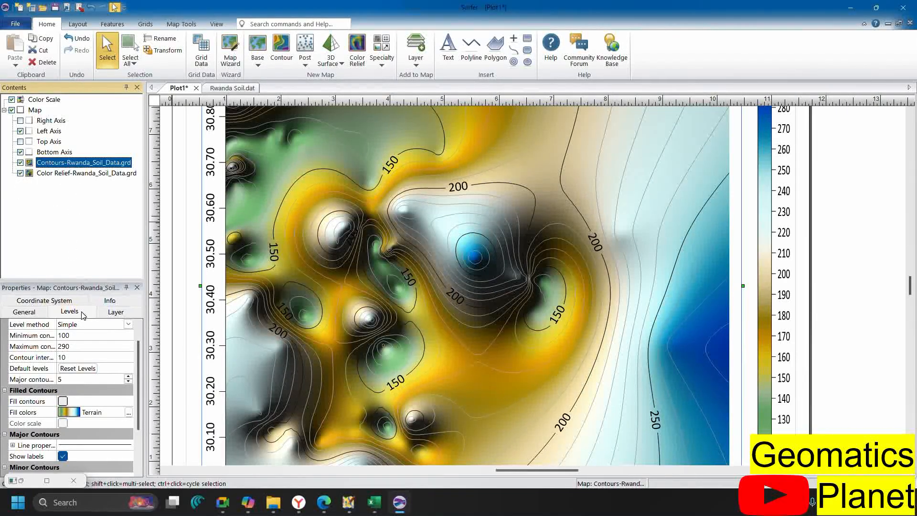
Review the contour layer's opacity and attribute properties, and the color relief layer's general, layer and coordinate system properties
{"action": "left_click", "coordinate": [113, 312]}
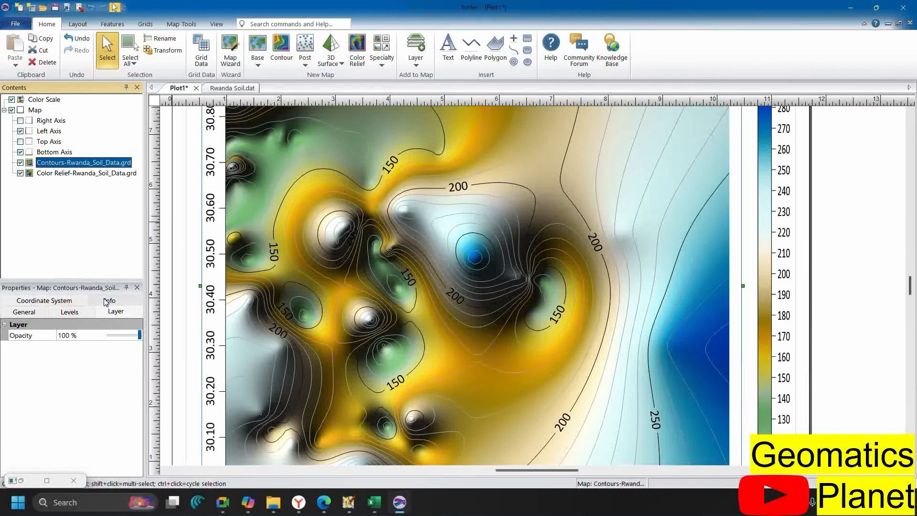
{"action": "left_click", "coordinate": [107, 301]}
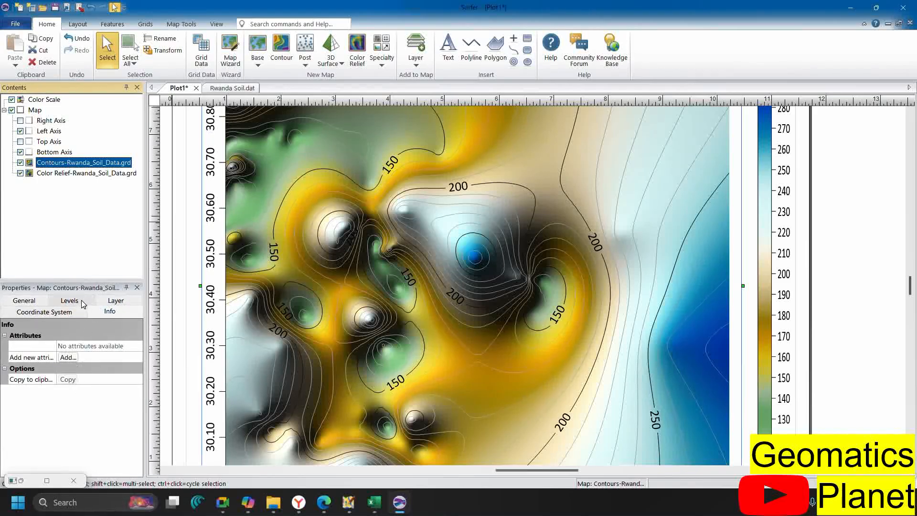
{"action": "left_click", "coordinate": [48, 176]}
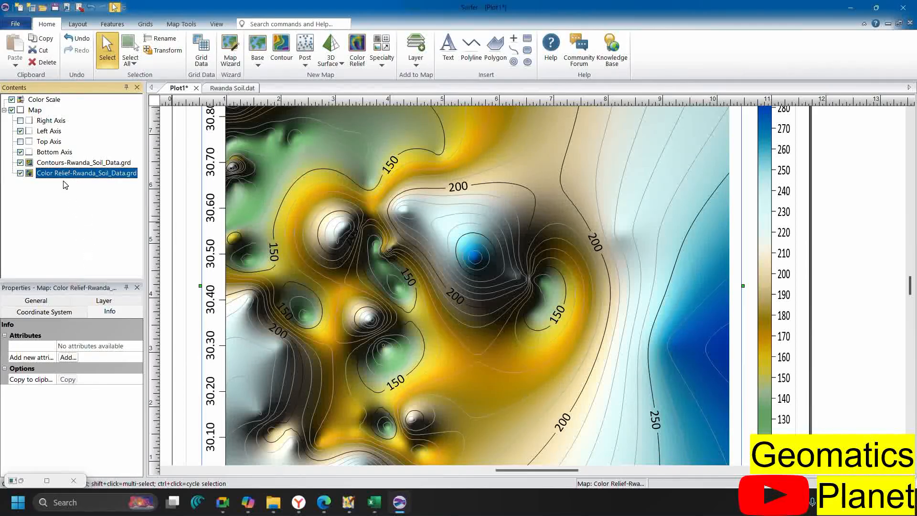
{"action": "left_click", "coordinate": [49, 302]}
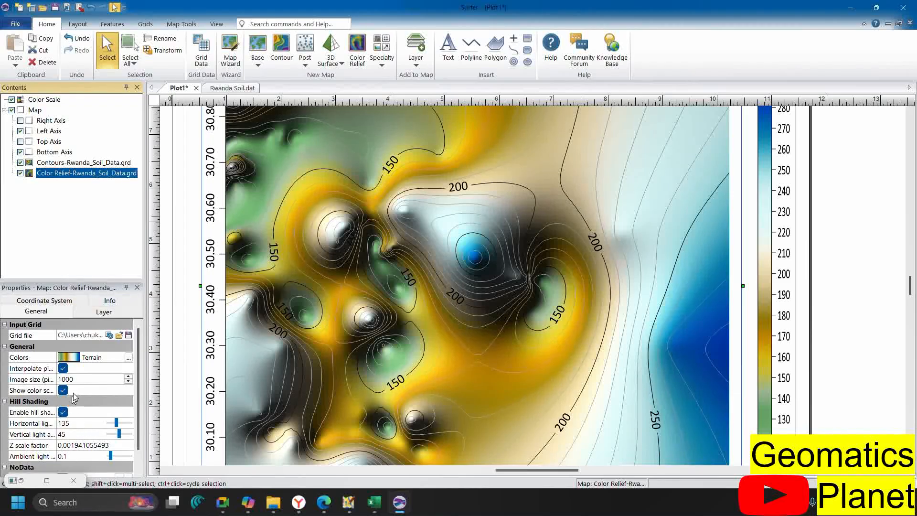
{"action": "scroll", "coordinate": [81, 445], "scroll_direction": "down", "scroll_amount": 1}
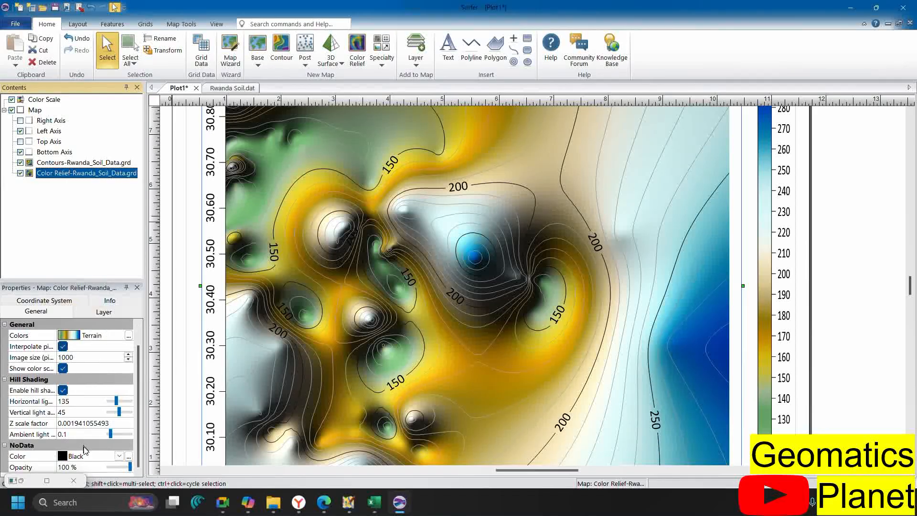
{"action": "left_click", "coordinate": [93, 315]}
{"action": "left_click", "coordinate": [74, 303]}
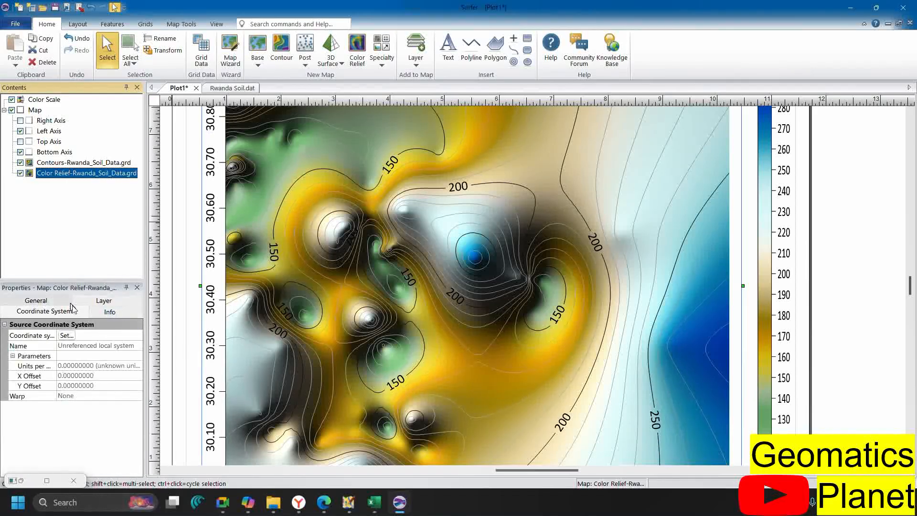
Try the Rainbow3 and Construction color schemes on the color relief layer and inspect the map
{"action": "left_click", "coordinate": [70, 301]}
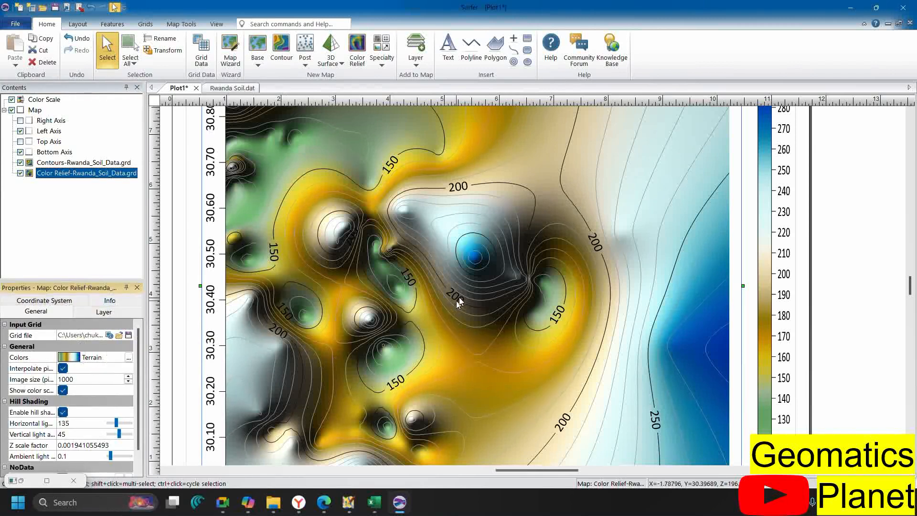
{"action": "left_click", "coordinate": [109, 358]}
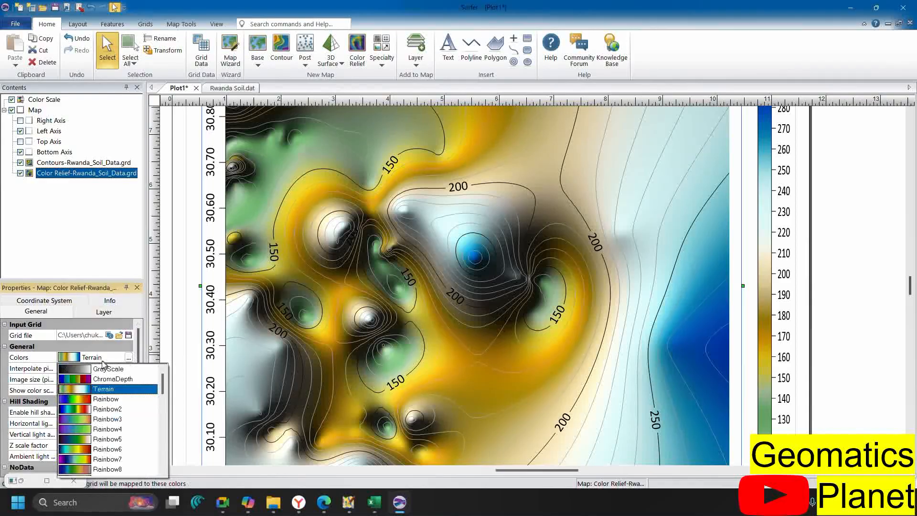
{"action": "left_click", "coordinate": [112, 420]}
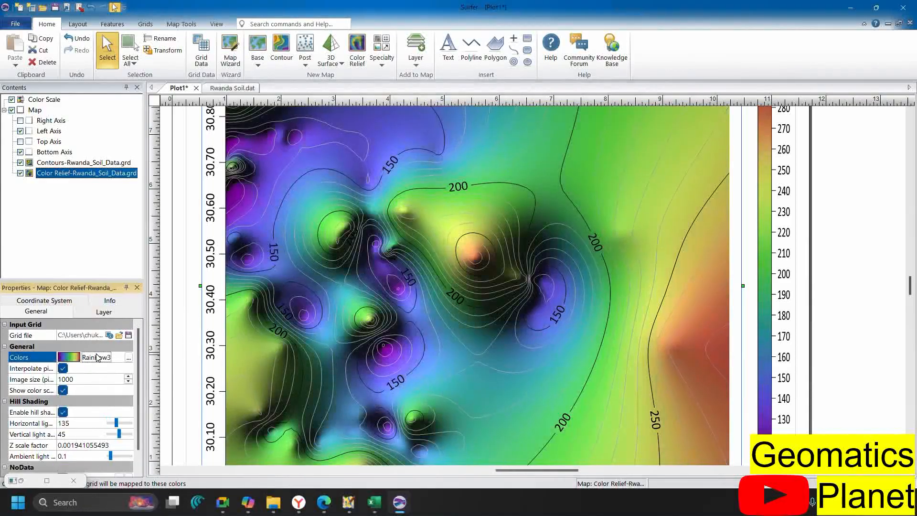
{"action": "left_click", "coordinate": [97, 358]}
{"action": "scroll", "coordinate": [97, 454], "scroll_direction": "down", "scroll_amount": 2}
{"action": "left_click", "coordinate": [98, 449]}
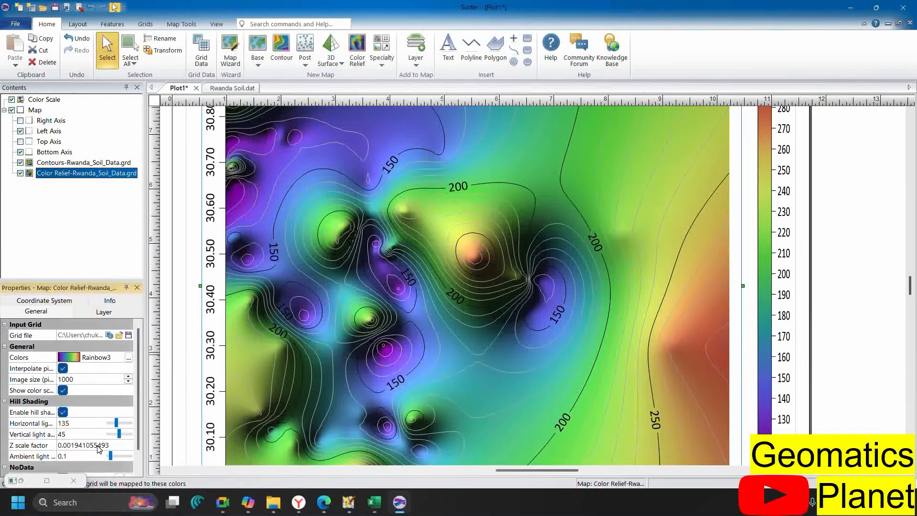
{"action": "scroll", "coordinate": [460, 297], "scroll_direction": "down", "scroll_amount": 2}
{"action": "scroll", "coordinate": [417, 245], "scroll_direction": "up", "scroll_amount": 8}
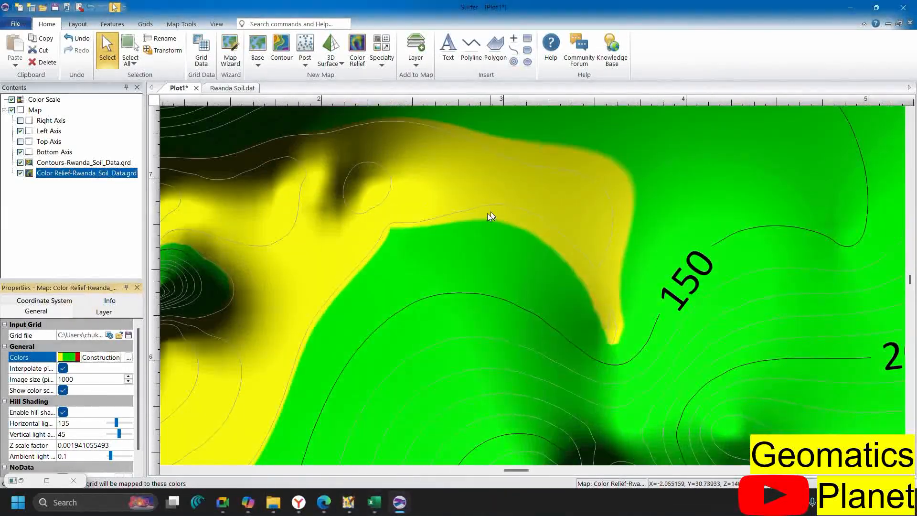
{"action": "scroll", "coordinate": [368, 204], "scroll_direction": "down", "scroll_amount": 3}
{"action": "scroll", "coordinate": [392, 206], "scroll_direction": "down", "scroll_amount": 4}
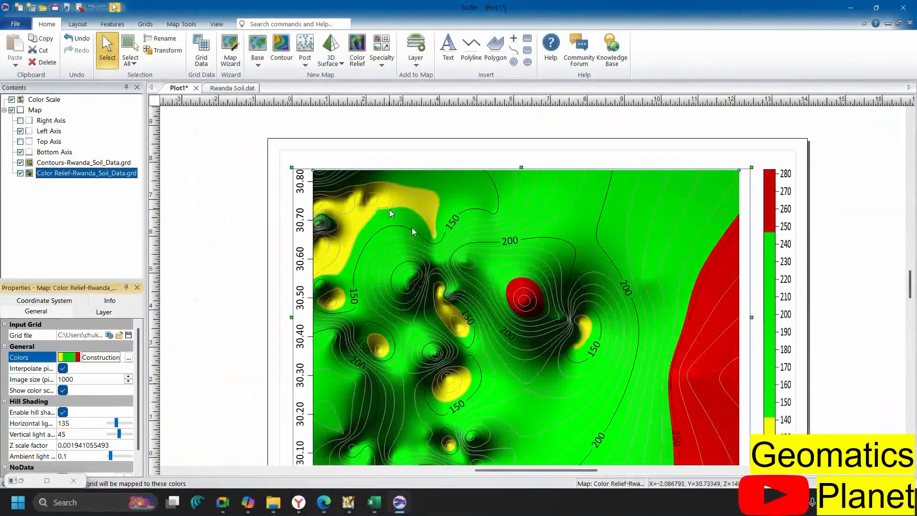
Try the YellowHigh and BrownGreen color schemes on the color relief layer, then restore Terrain
{"action": "left_click", "coordinate": [123, 361]}
{"action": "left_click", "coordinate": [106, 404]}
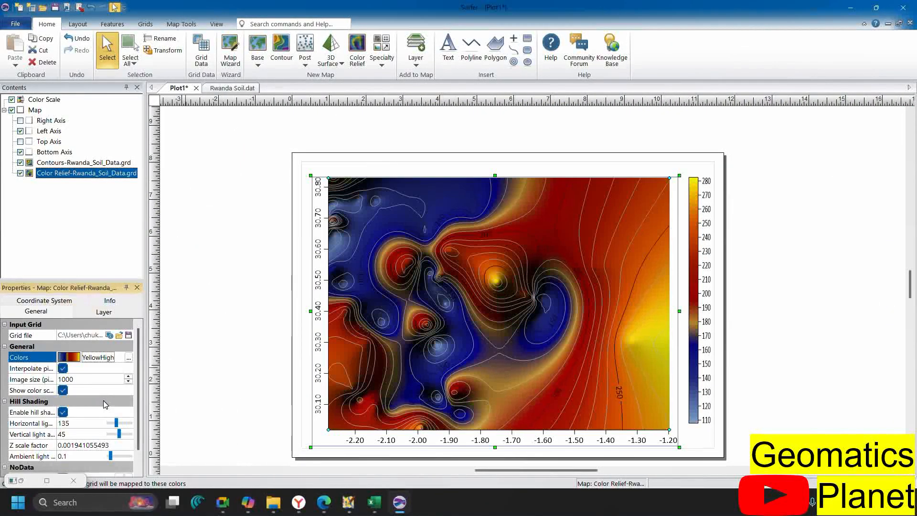
{"action": "left_click", "coordinate": [103, 357]}
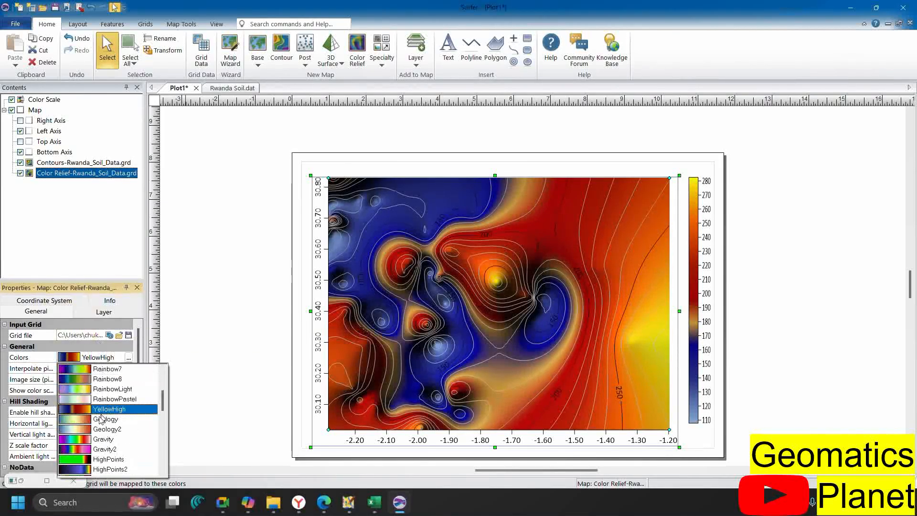
{"action": "scroll", "coordinate": [103, 420], "scroll_direction": "down", "scroll_amount": 5}
{"action": "left_click", "coordinate": [108, 430]}
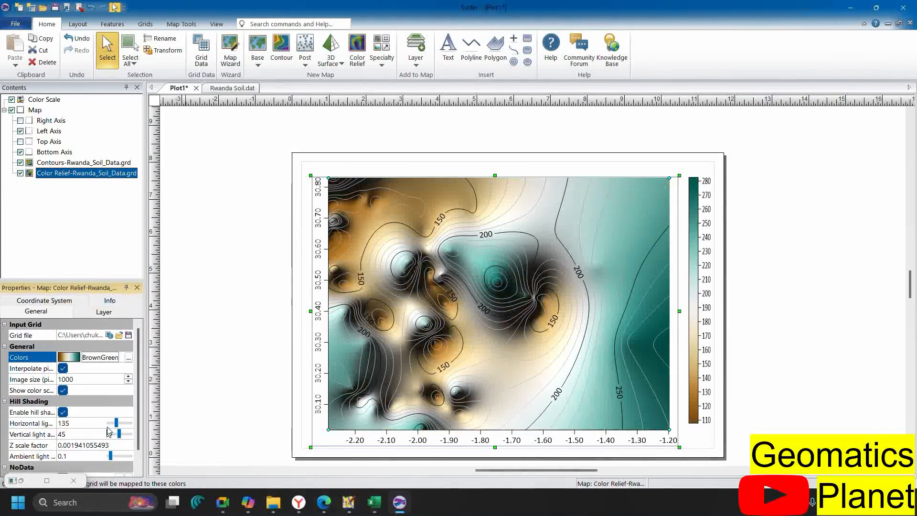
{"action": "left_click", "coordinate": [84, 358]}
{"action": "scroll", "coordinate": [93, 381], "scroll_direction": "up", "scroll_amount": 10}
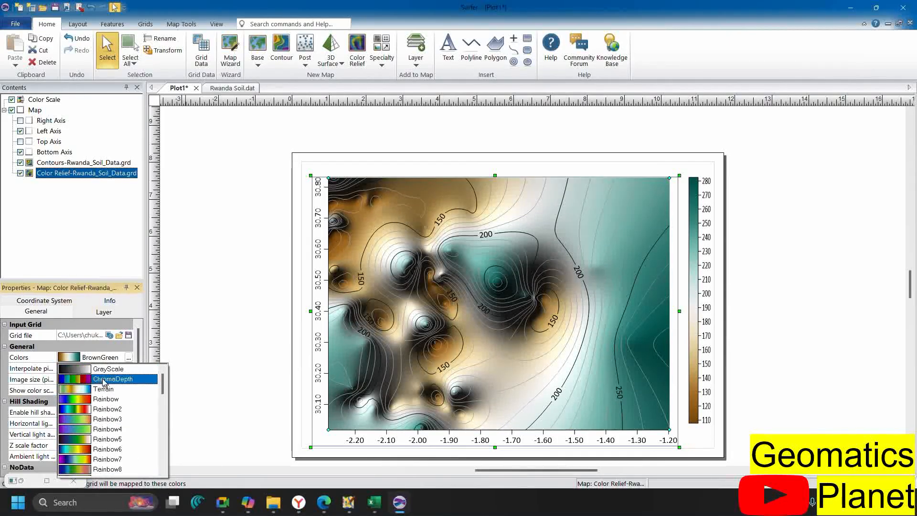
{"action": "left_click", "coordinate": [105, 389]}
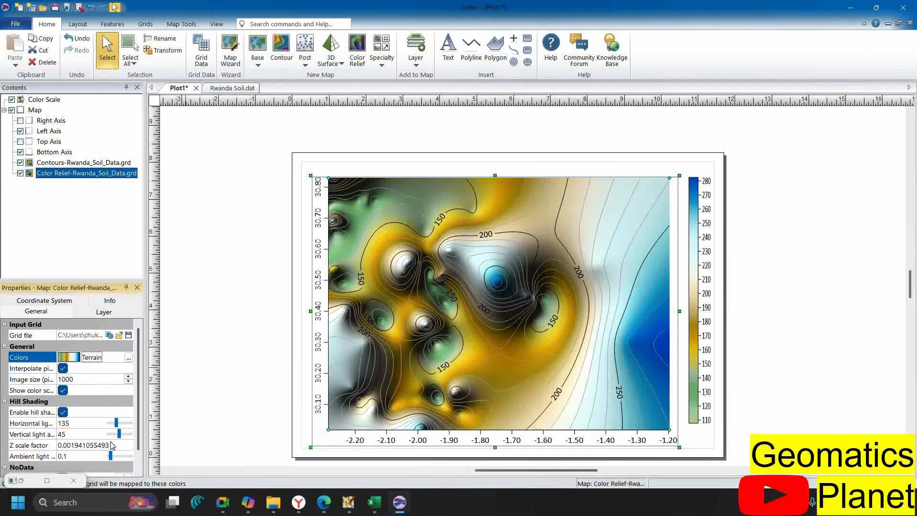
Try a hill shading Z scale factor of 45 on the color relief layer and inspect the shading
{"action": "left_click", "coordinate": [70, 447]}
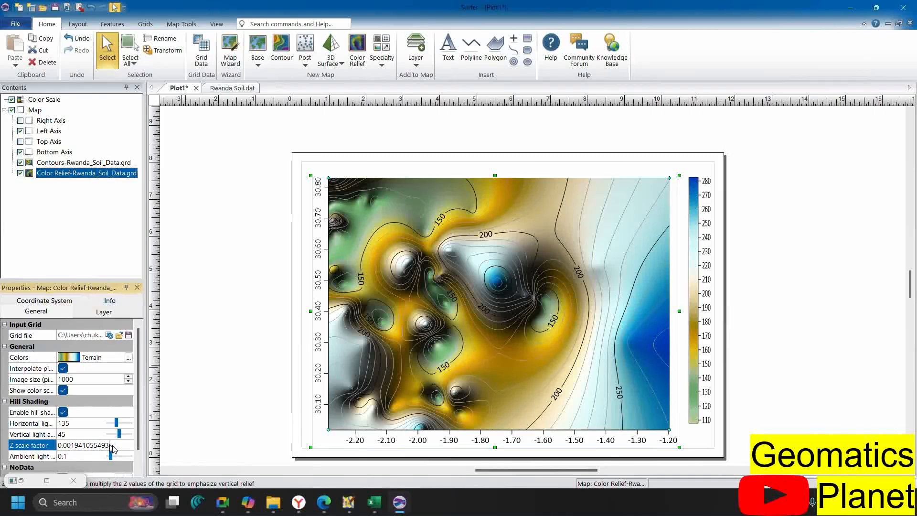
{"action": "left_click", "coordinate": [84, 449]}
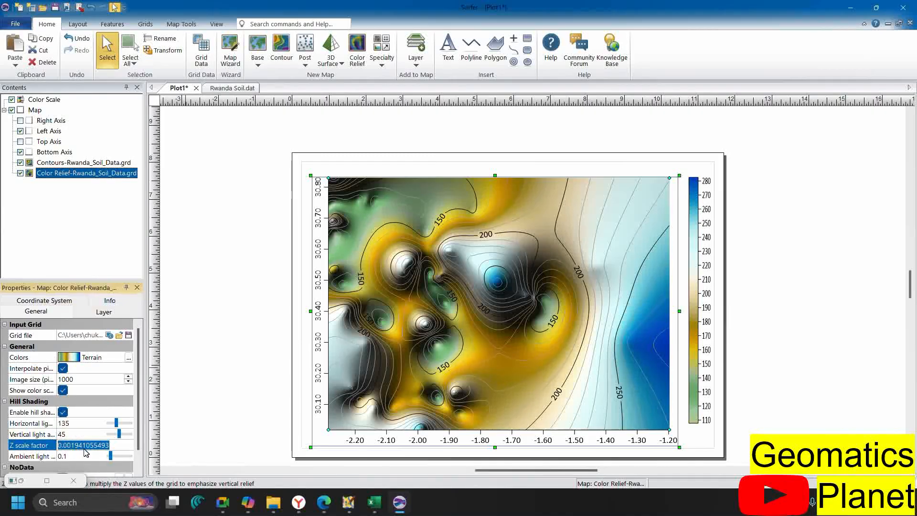
{"action": "type", "text": "45"}
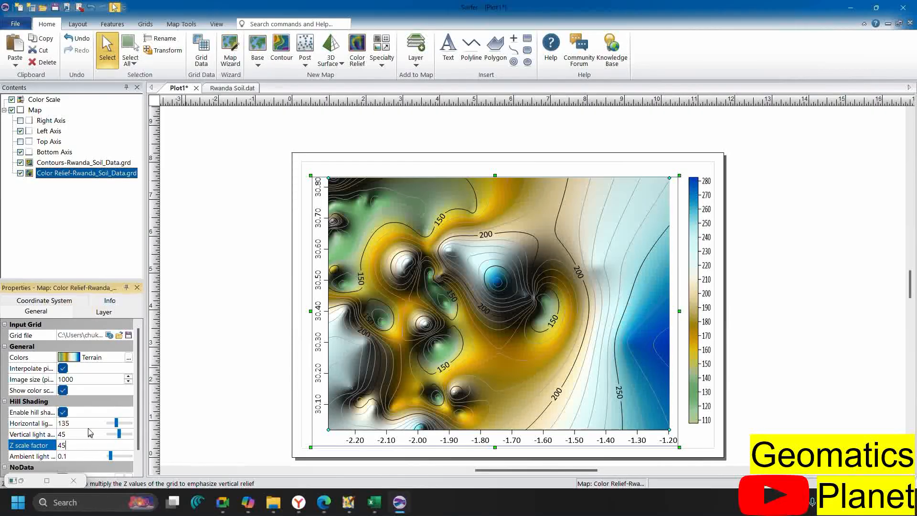
{"action": "left_click", "coordinate": [78, 460]}
{"action": "scroll", "coordinate": [499, 289], "scroll_direction": "up", "scroll_amount": 5}
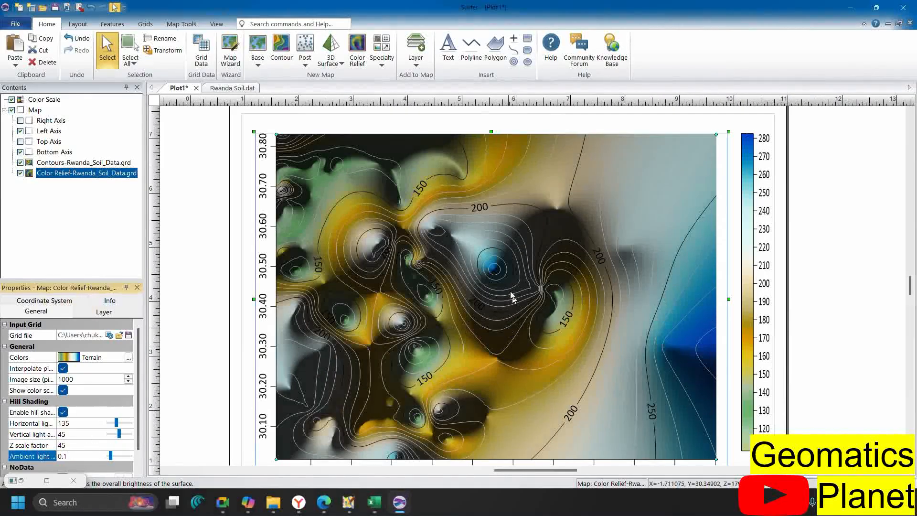
{"action": "scroll", "coordinate": [492, 258], "scroll_direction": "down", "scroll_amount": 6}
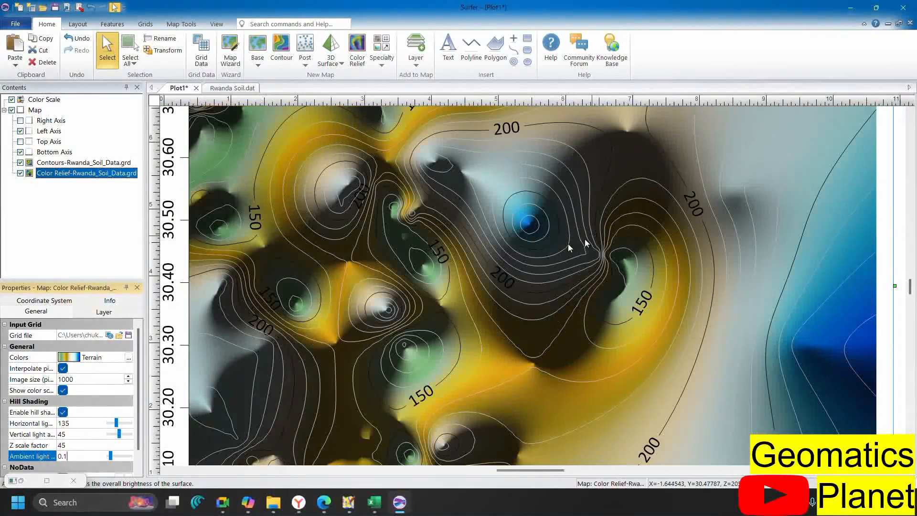
{"action": "scroll", "coordinate": [508, 256], "scroll_direction": "down", "scroll_amount": 2}
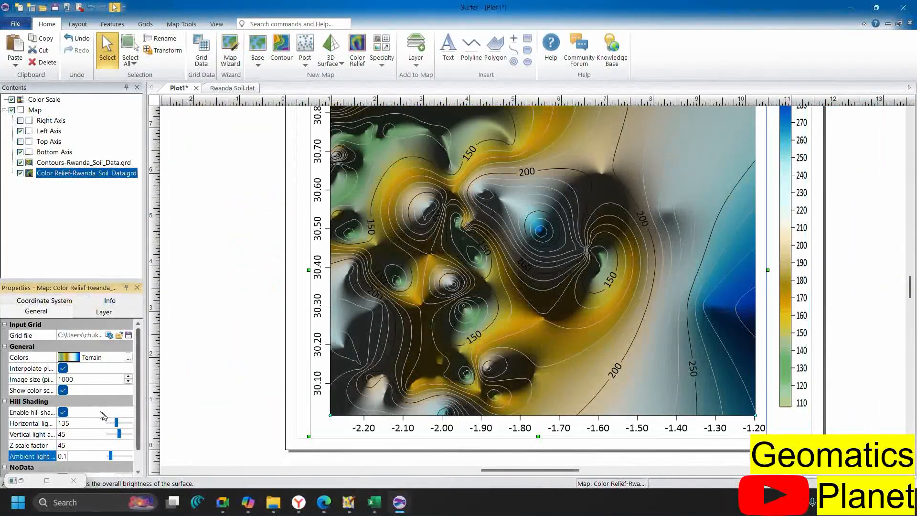
Try a Z scale factor of 450 for the hill shading, then restore it to 0.001941055493
{"action": "left_click", "coordinate": [76, 445]}
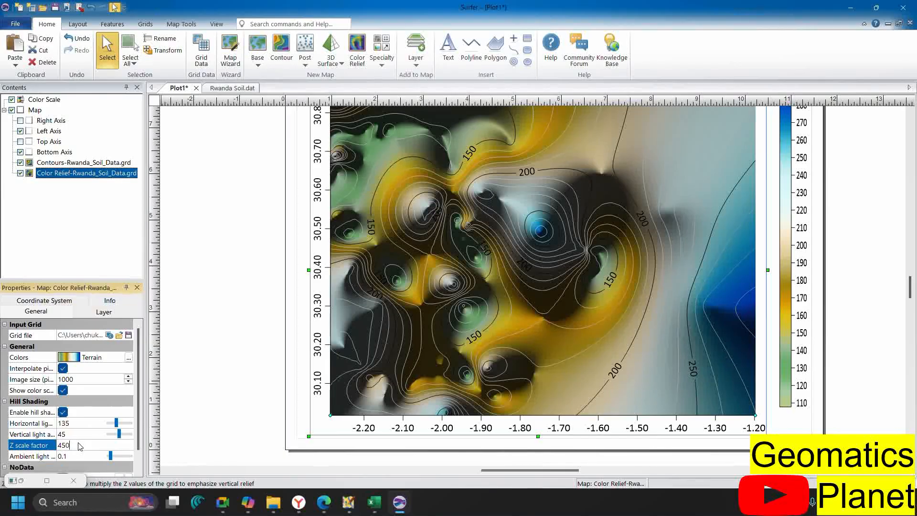
{"action": "left_click", "coordinate": [98, 380]}
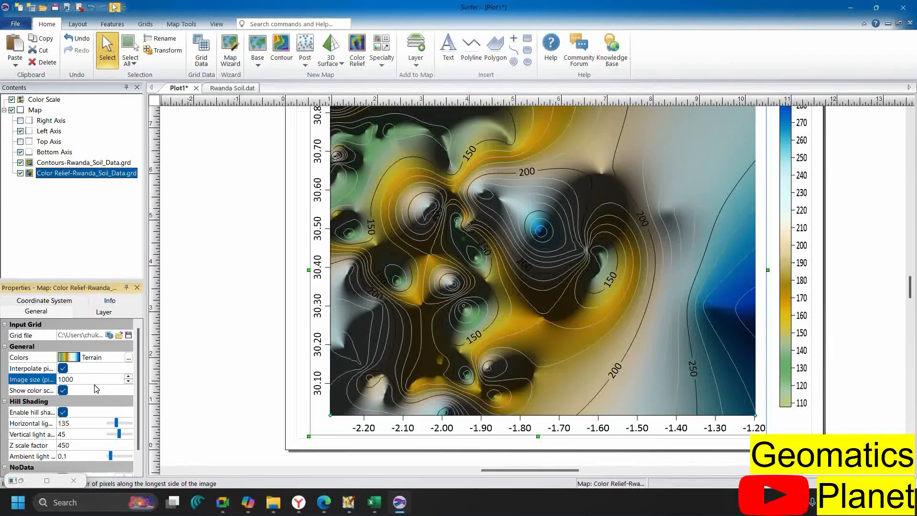
{"action": "left_click", "coordinate": [82, 445]}
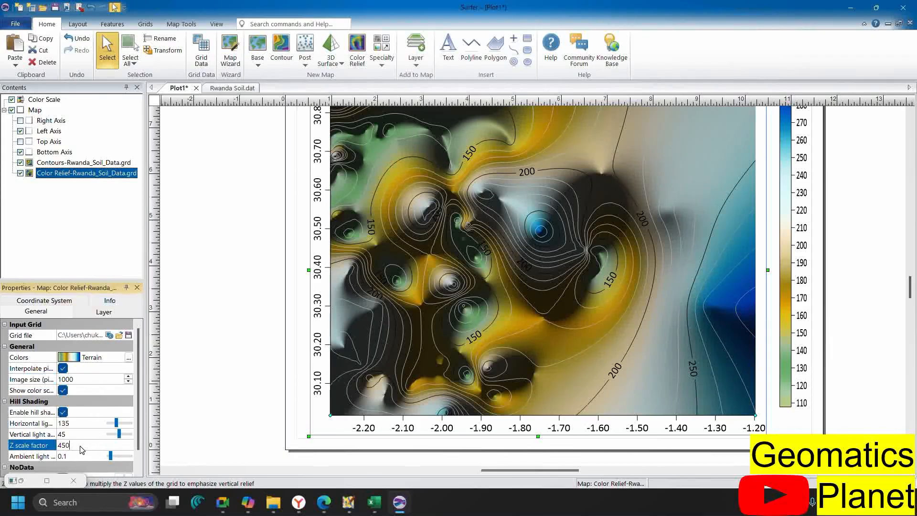
{"action": "left_click_drag", "start_coordinate": [64, 445], "coordinate": [57, 445]}
{"action": "type", "text": "0.01941055493"}
{"action": "key", "text": "Return"}
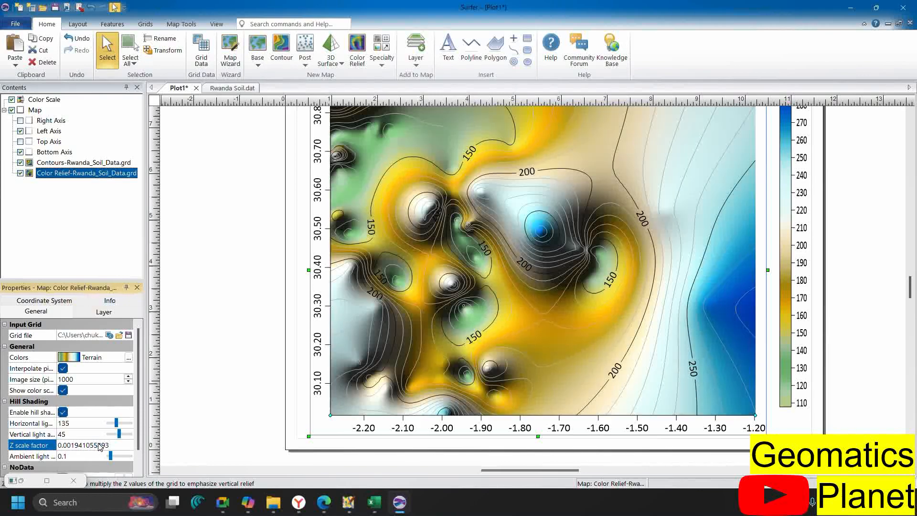
Turn the color relief layer's hill shading off and on again to compare the surface
{"action": "scroll", "coordinate": [99, 447], "scroll_direction": "down", "scroll_amount": 1}
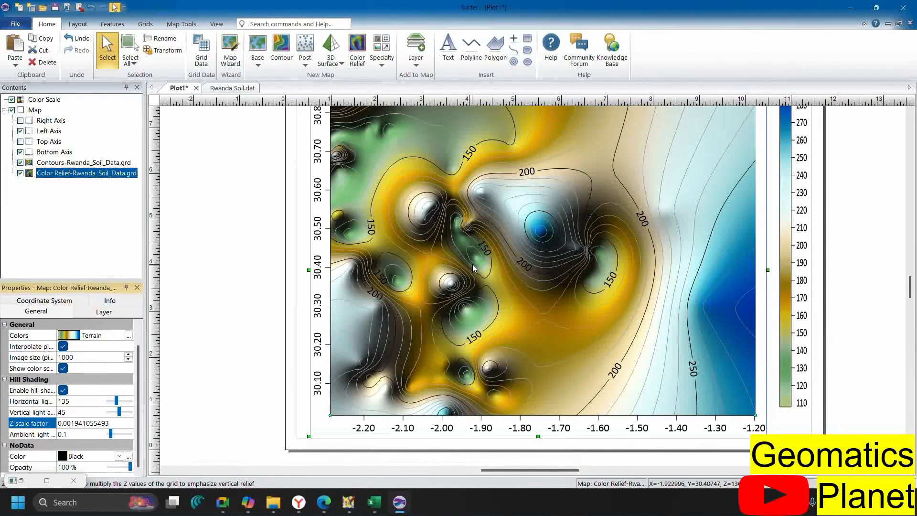
{"action": "scroll", "coordinate": [452, 228], "scroll_direction": "up", "scroll_amount": 5}
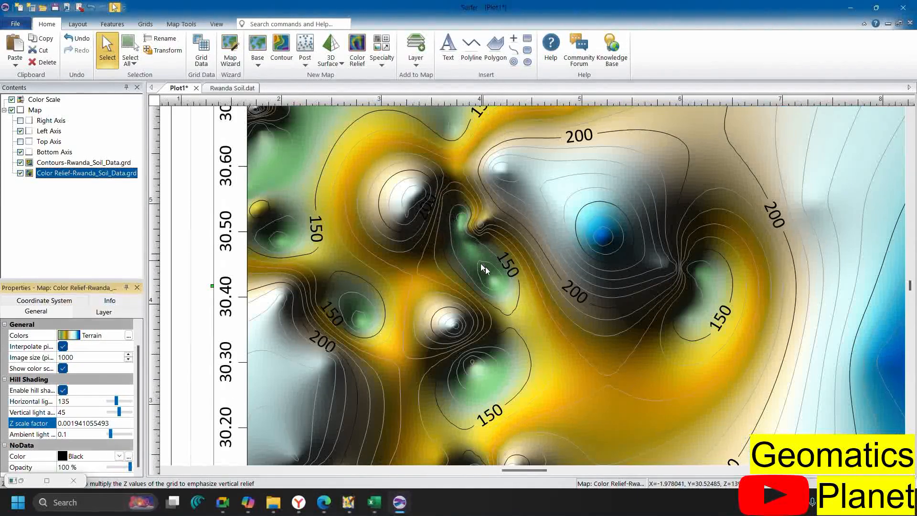
{"action": "scroll", "coordinate": [513, 293], "scroll_direction": "up", "scroll_amount": 1}
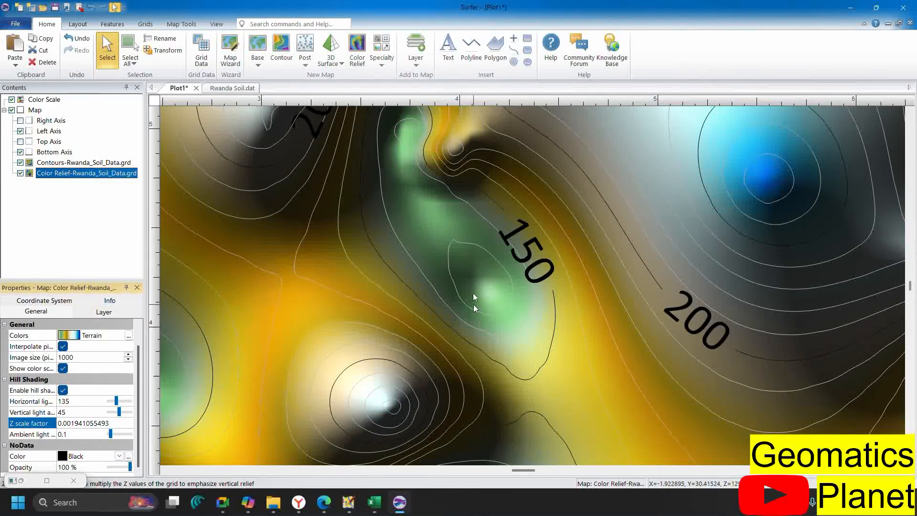
{"action": "scroll", "coordinate": [446, 264], "scroll_direction": "down", "scroll_amount": 2}
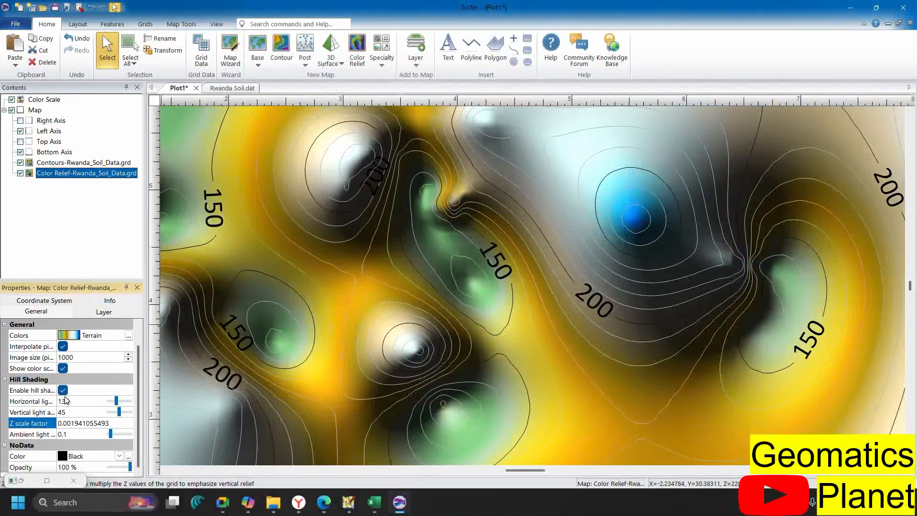
{"action": "left_click", "coordinate": [63, 391]}
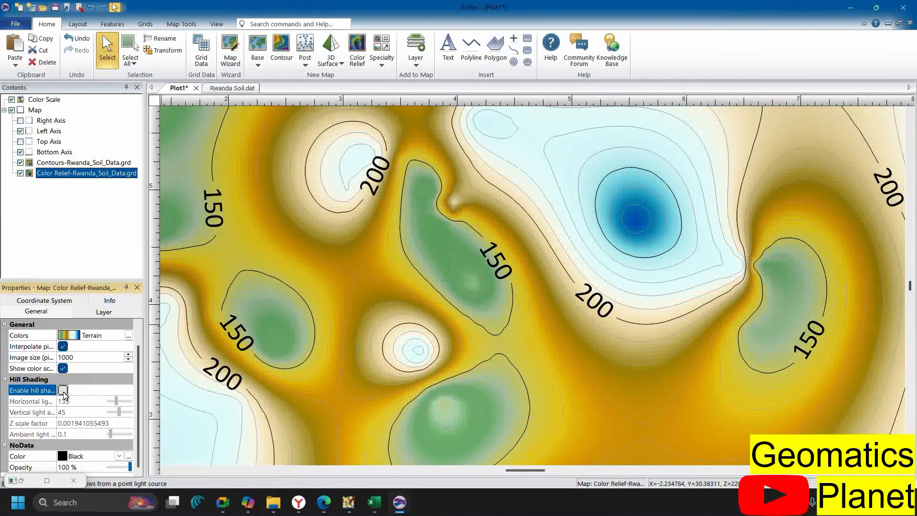
{"action": "left_click", "coordinate": [62, 390]}
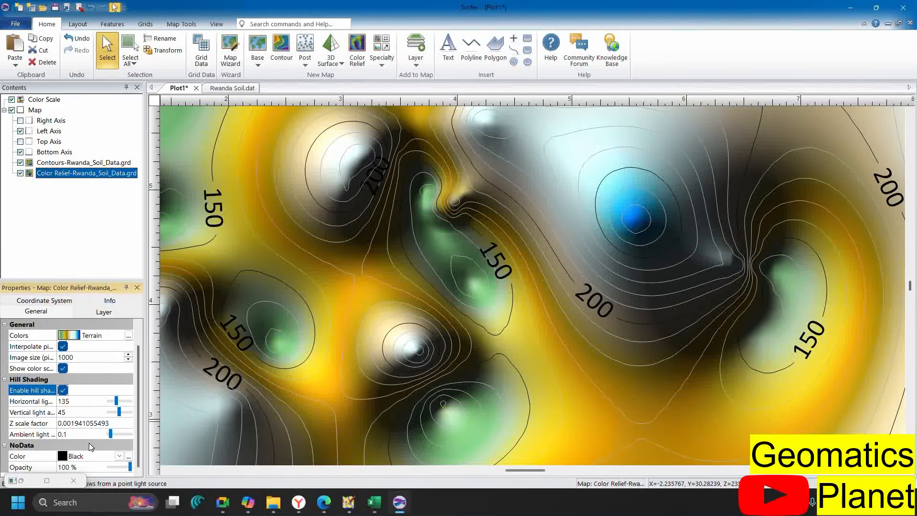
Review the color relief layer's opacity setting and the whole map page, then clear the selection
{"action": "left_click", "coordinate": [104, 313]}
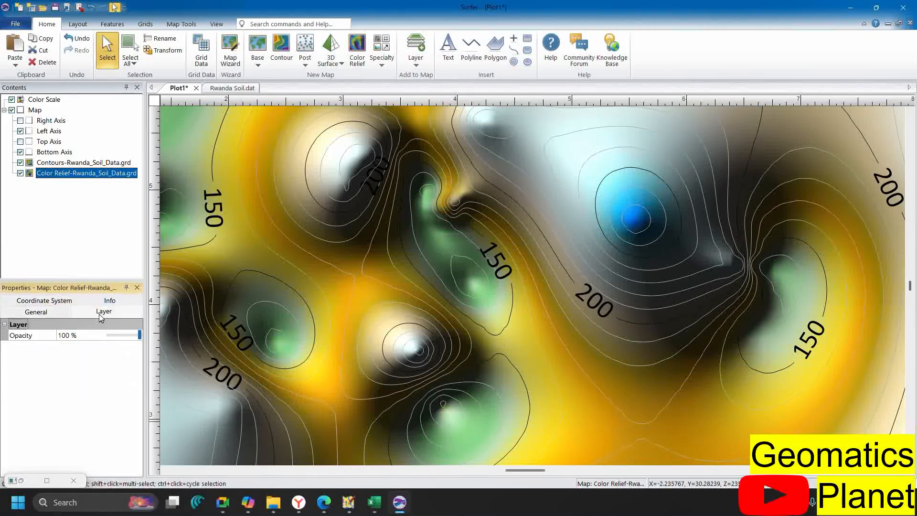
{"action": "scroll", "coordinate": [407, 388], "scroll_direction": "down", "scroll_amount": 5}
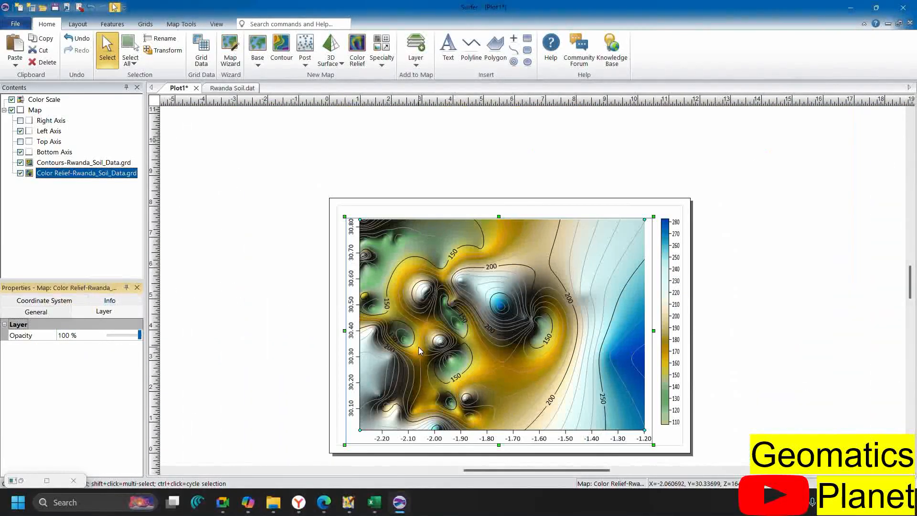
{"action": "scroll", "coordinate": [419, 347], "scroll_direction": "up", "scroll_amount": 1}
{"action": "left_click", "coordinate": [733, 273]}
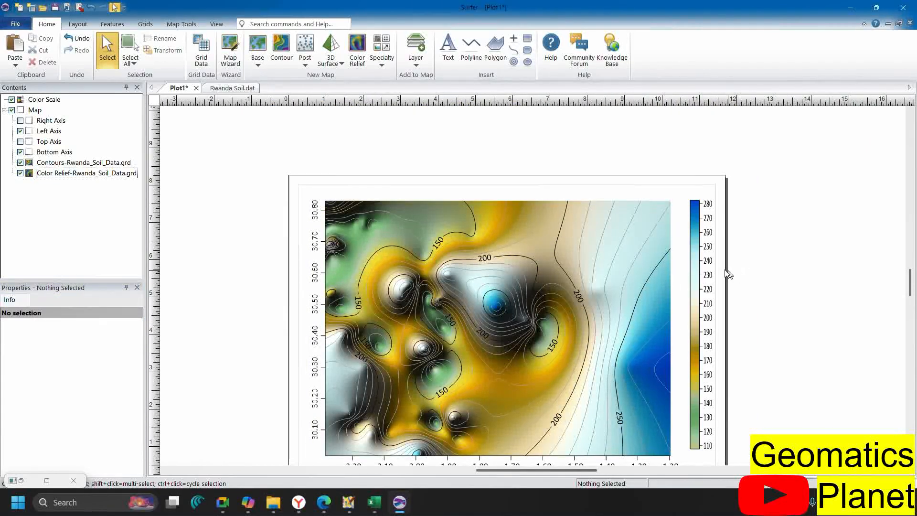
{"action": "left_click", "coordinate": [447, 50]}
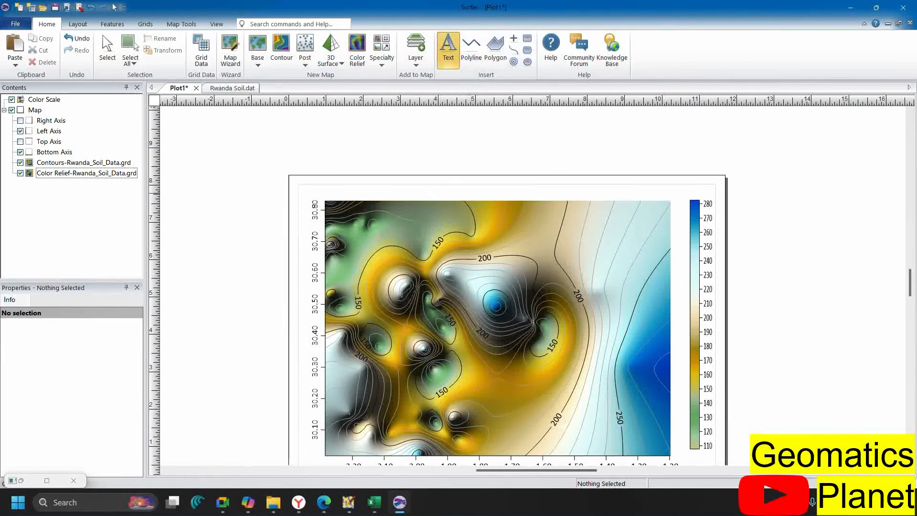
{"action": "scroll", "coordinate": [438, 192], "scroll_direction": "up", "scroll_amount": 2}
{"action": "scroll", "coordinate": [443, 187], "scroll_direction": "down", "scroll_amount": 1}
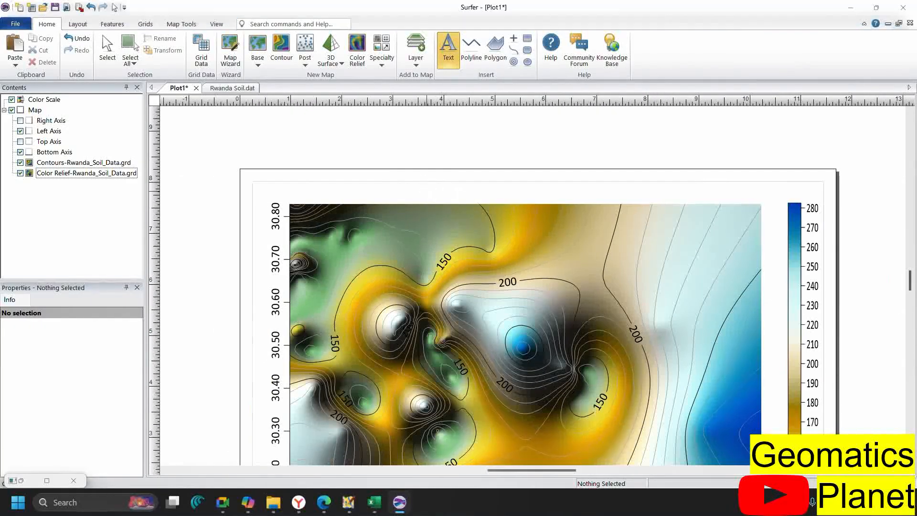
{"action": "left_click", "coordinate": [442, 187]}
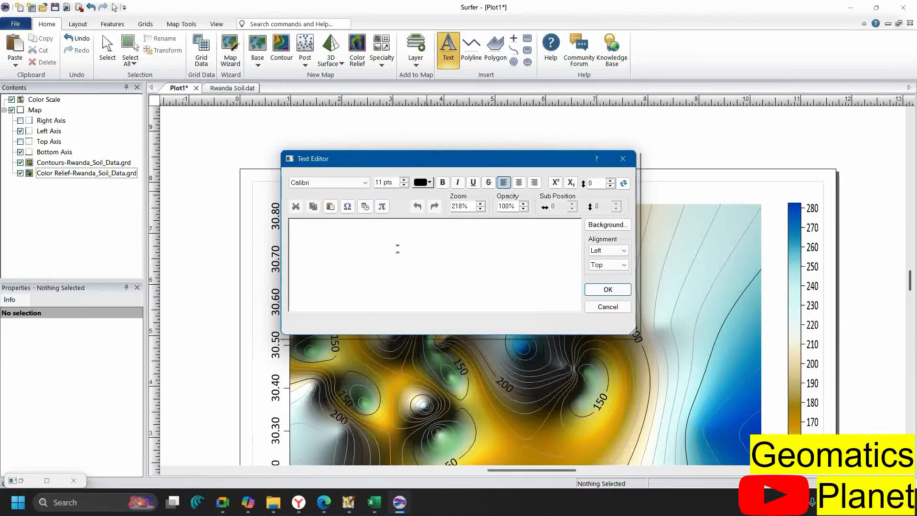
{"action": "key", "text": "Escape"}
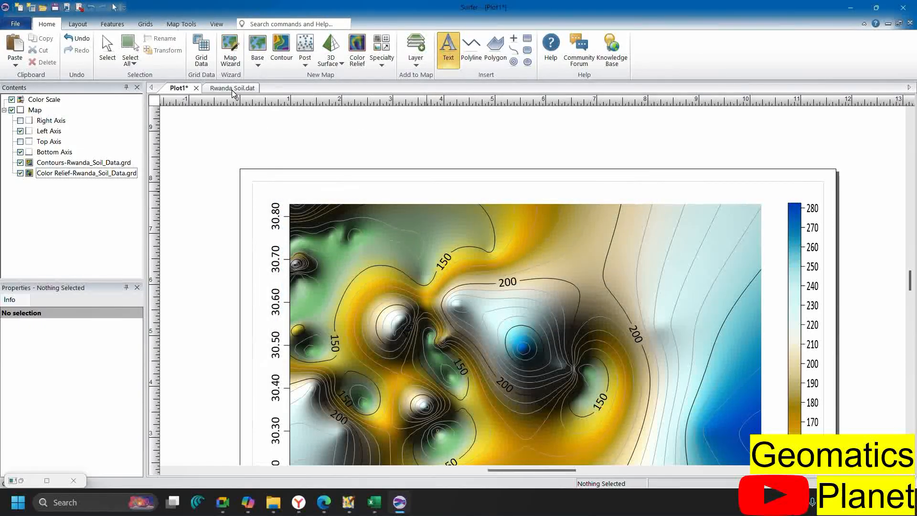
Check the EC column in the Rwanda Soil.dat worksheet and add the text "Rwanda EC Map" above the map in Plot1
{"action": "left_click", "coordinate": [231, 89]}
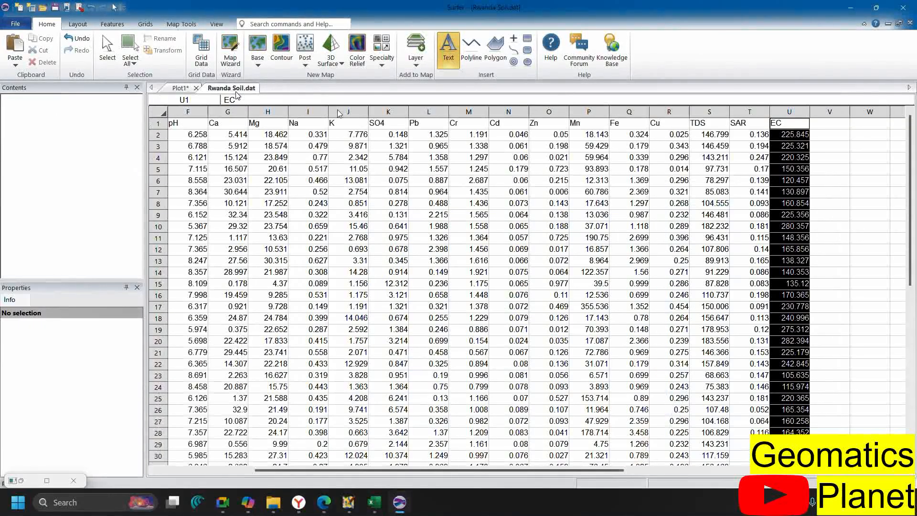
{"action": "left_click", "coordinate": [178, 88]}
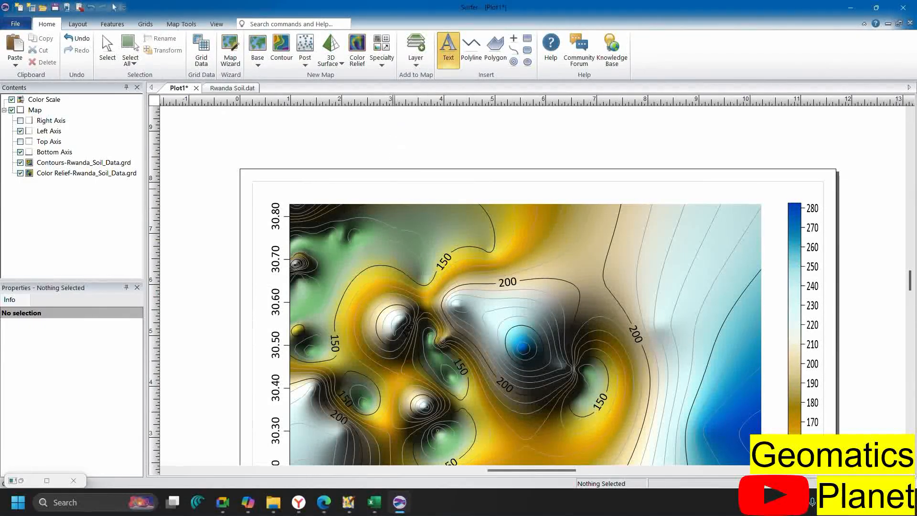
{"action": "left_click", "coordinate": [489, 201]}
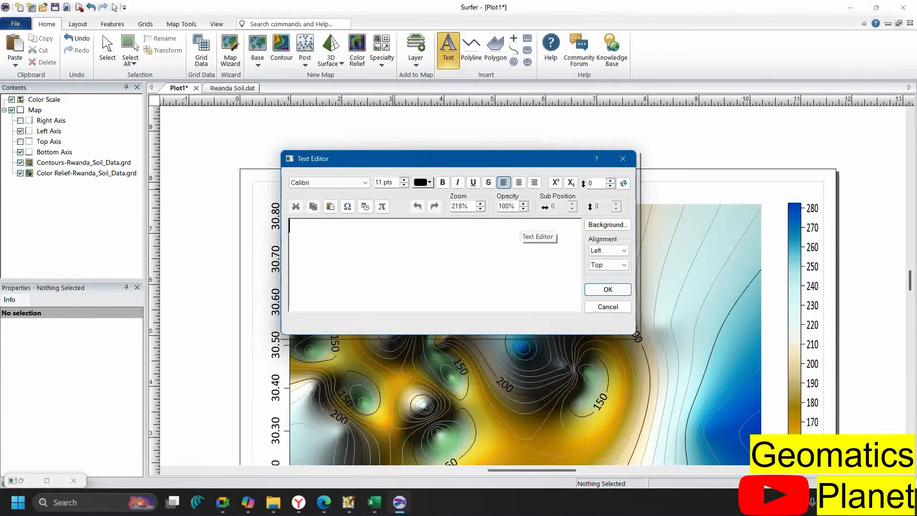
{"action": "type", "text": "Rwanda EC Map"}
{"action": "left_click", "coordinate": [608, 290]}
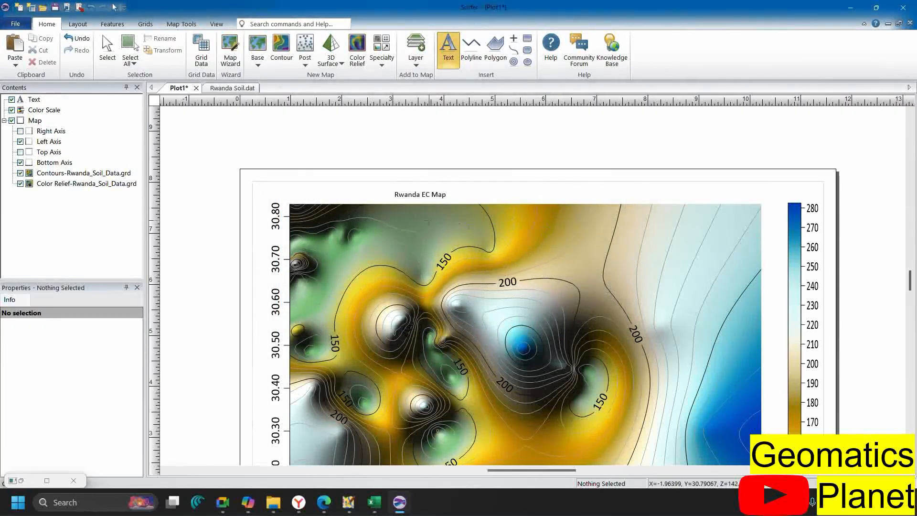
Select the map title and stretch it to about 5.5 in wide, making it taller to fill the space above the map
{"action": "left_click", "coordinate": [107, 48]}
{"action": "left_click", "coordinate": [427, 195]}
{"action": "left_click", "coordinate": [428, 195]}
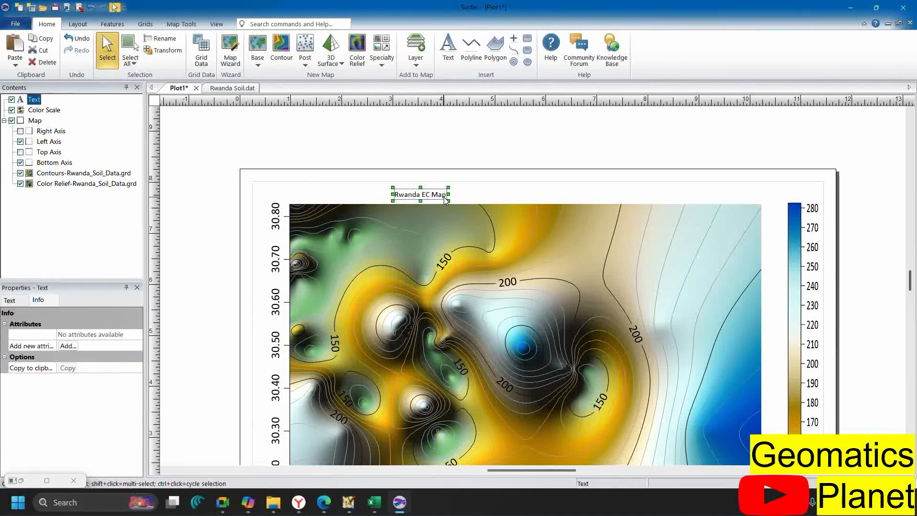
{"action": "left_click_drag", "start_coordinate": [448, 194], "coordinate": [674, 194]}
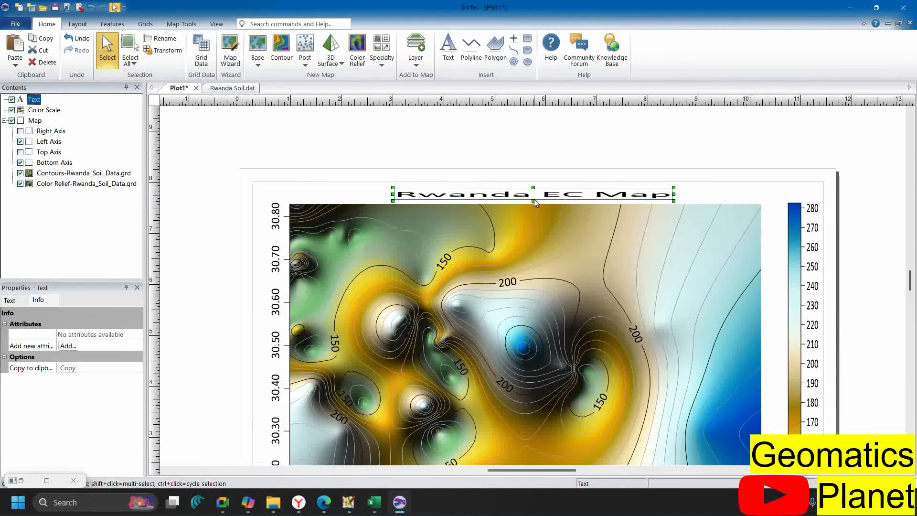
{"action": "left_click_drag", "start_coordinate": [534, 201], "coordinate": [534, 181]}
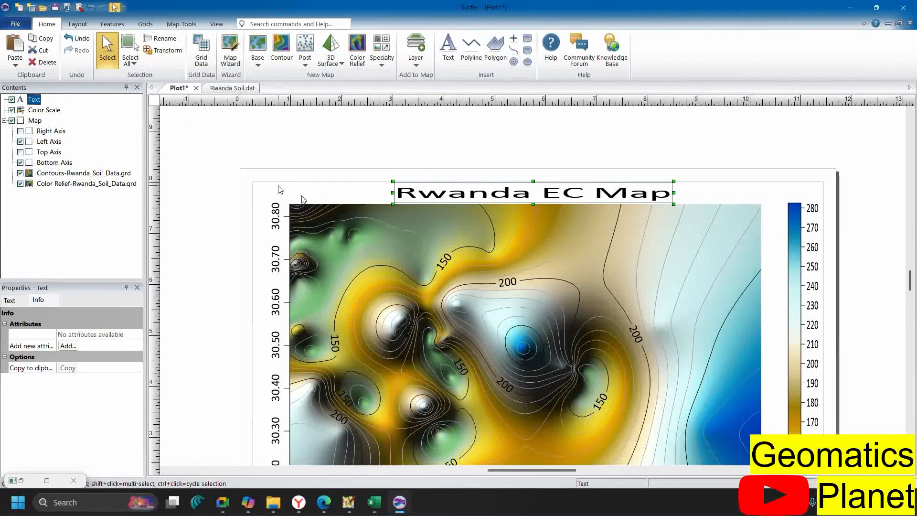
Set the title's font size to 18 points, then reposition and shrink it to about 5.5 in wide above the map
{"action": "right_click", "coordinate": [452, 194]}
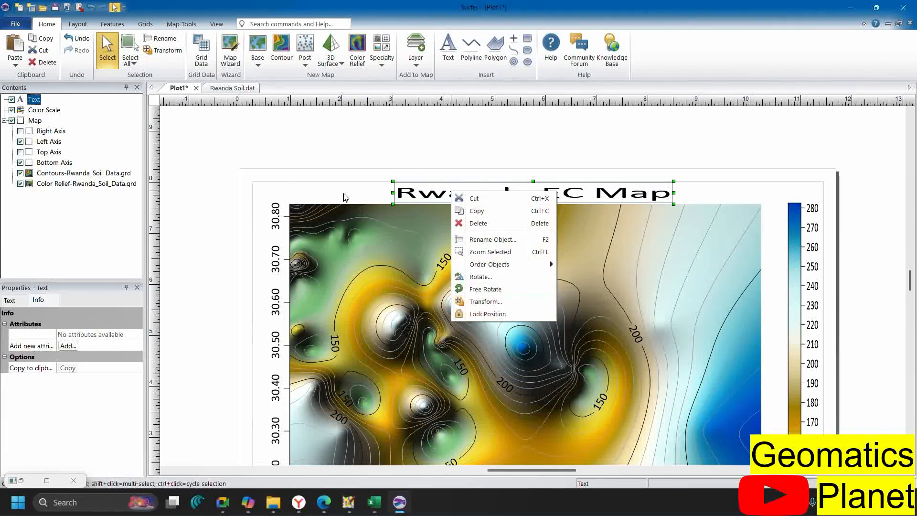
{"action": "left_click", "coordinate": [15, 302]}
{"action": "left_click", "coordinate": [14, 302]}
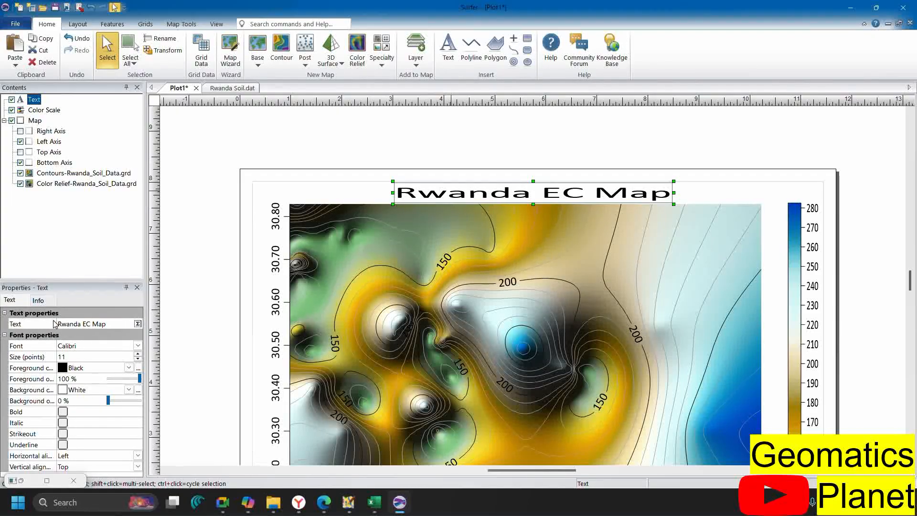
{"action": "left_click", "coordinate": [138, 355]}
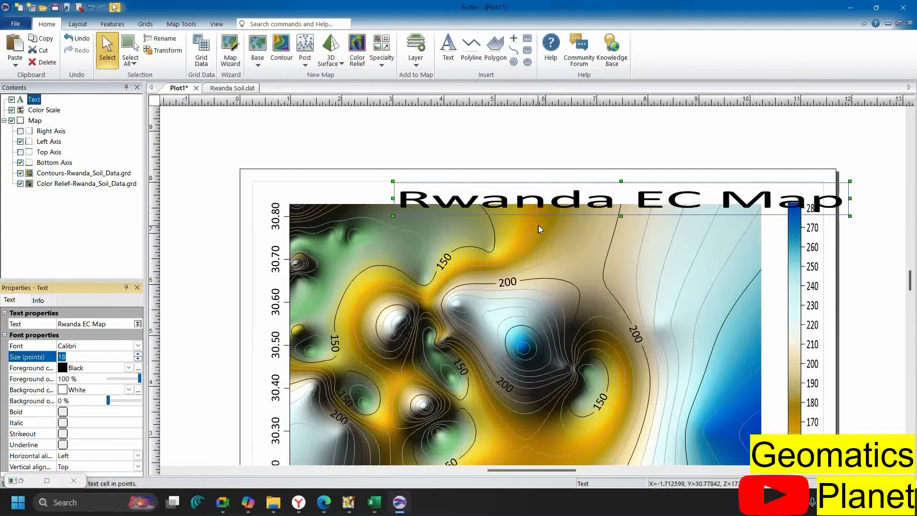
{"action": "left_click_drag", "start_coordinate": [549, 190], "coordinate": [494, 190]}
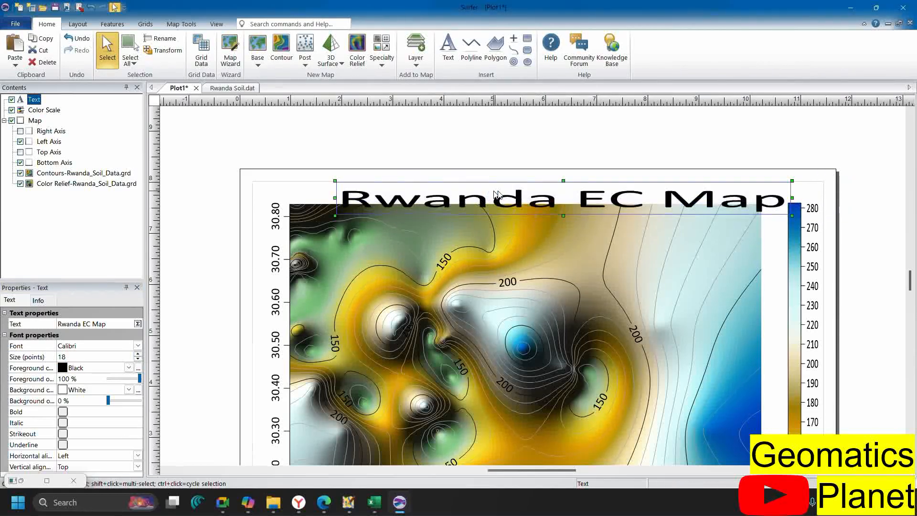
{"action": "left_click_drag", "start_coordinate": [562, 215], "coordinate": [564, 207]}
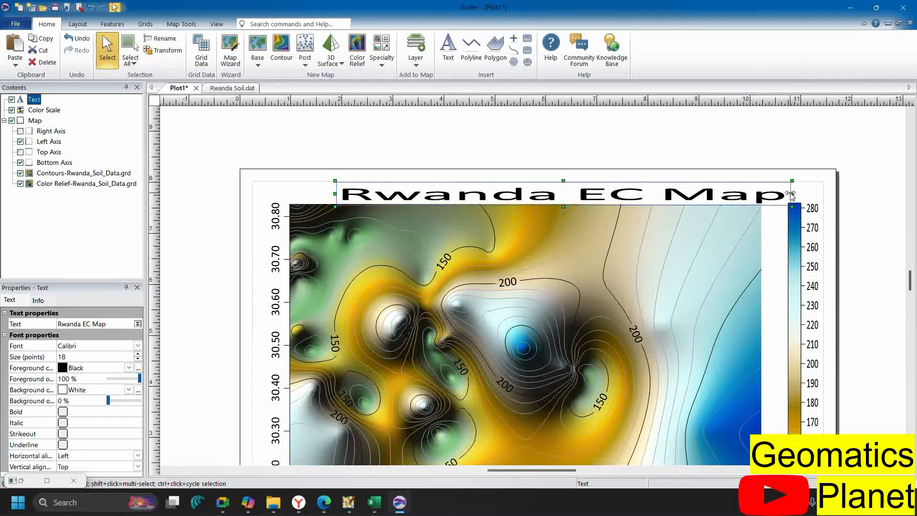
{"action": "left_click_drag", "start_coordinate": [793, 193], "coordinate": [667, 193]}
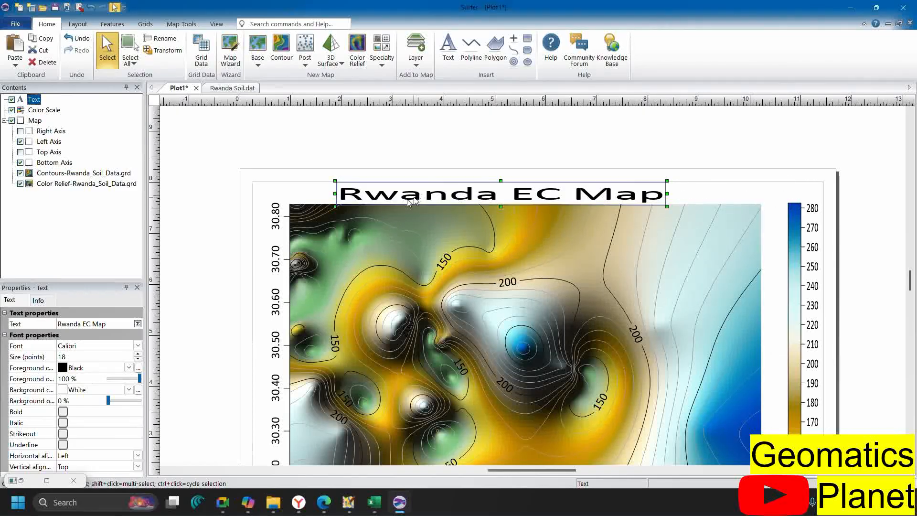
{"action": "left_click_drag", "start_coordinate": [337, 195], "coordinate": [387, 193]}
Make the title bold and italic, trying strikeout and underline but leaving both off
{"action": "right_click", "coordinate": [470, 193]}
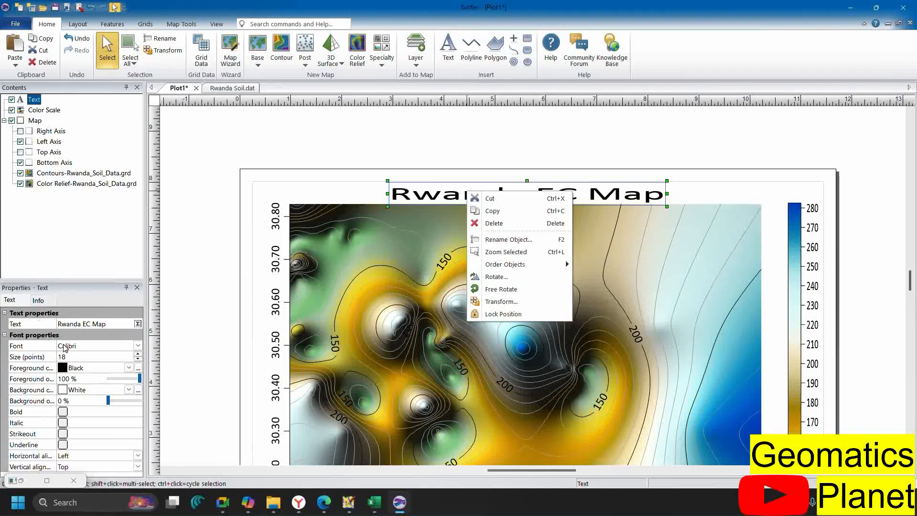
{"action": "left_click", "coordinate": [63, 412]}
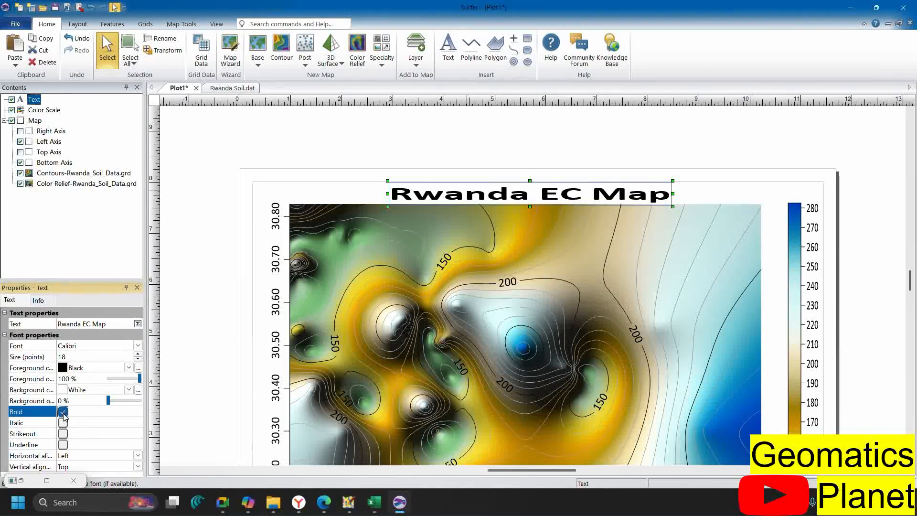
{"action": "left_click", "coordinate": [63, 423]}
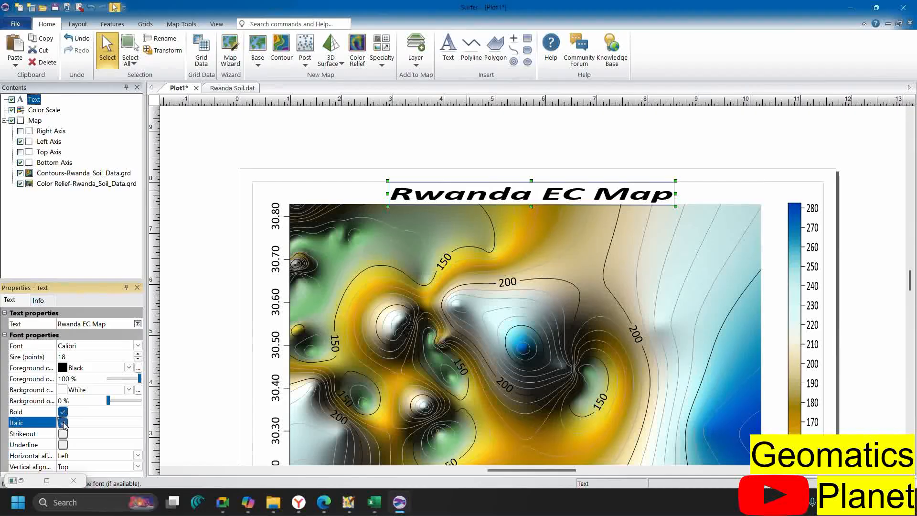
{"action": "left_click", "coordinate": [65, 435]}
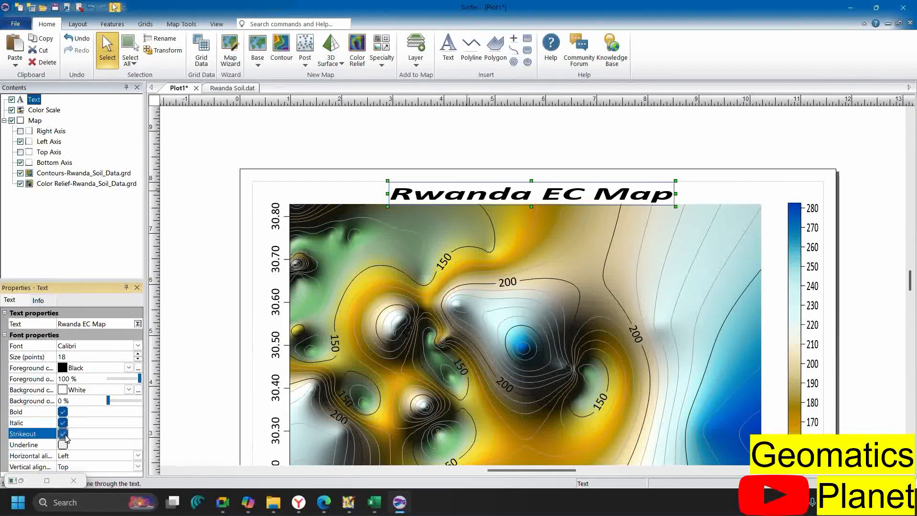
{"action": "left_click", "coordinate": [63, 445]}
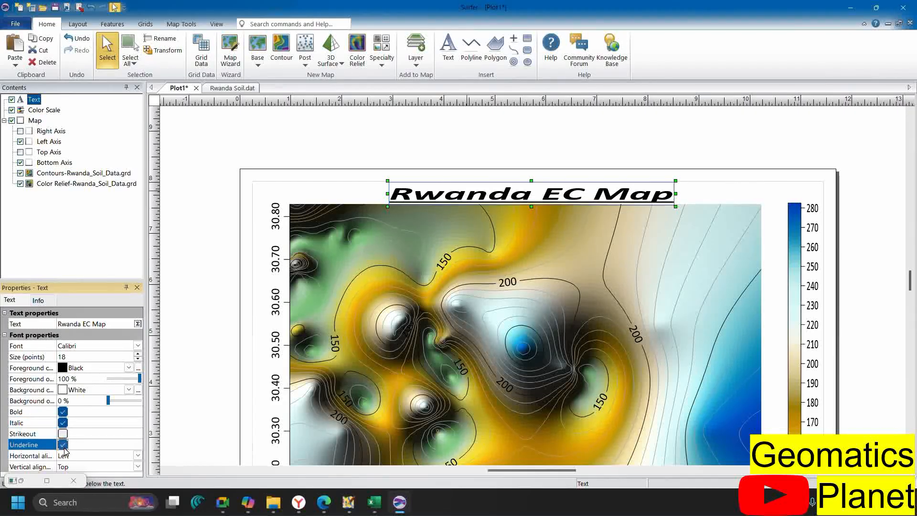
{"action": "left_click", "coordinate": [63, 445]}
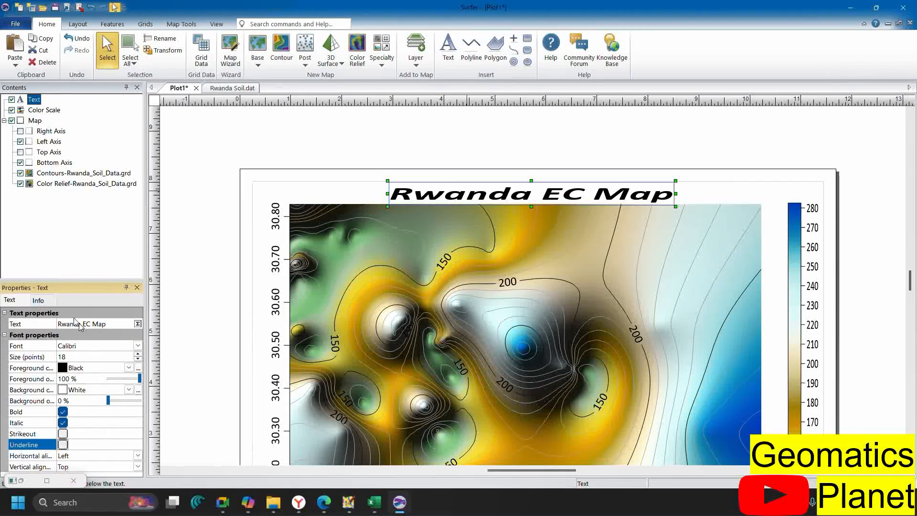
{"action": "left_click", "coordinate": [38, 300]}
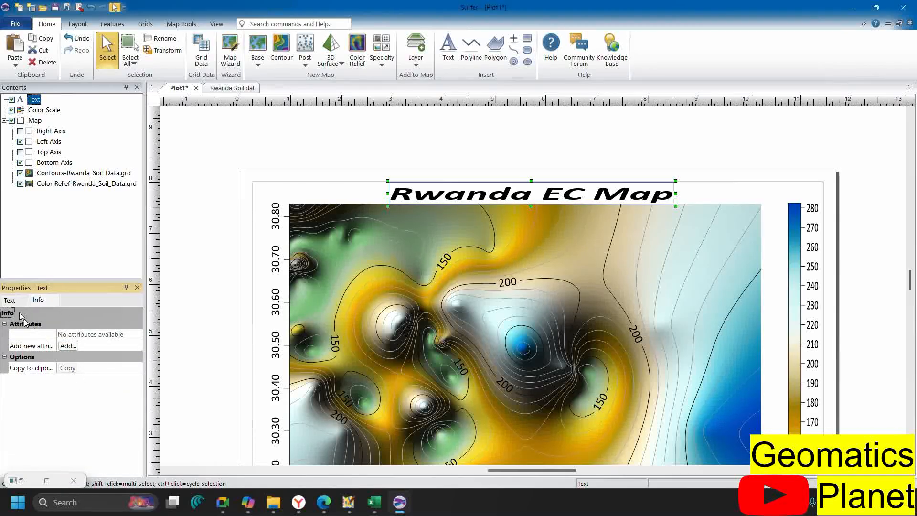
{"action": "left_click", "coordinate": [10, 300]}
Draw a rectangle along the page margins as a frame around the title, map and color scale
{"action": "scroll", "coordinate": [459, 230], "scroll_direction": "down", "scroll_amount": 1}
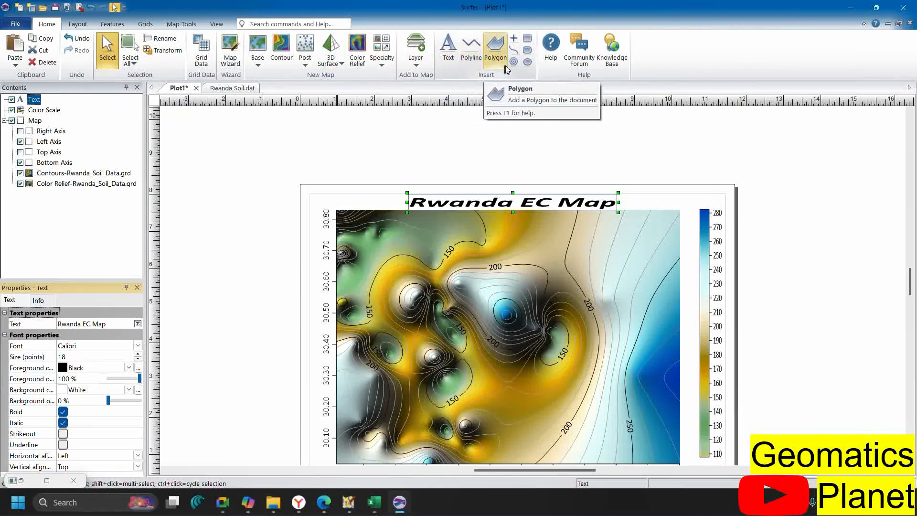
{"action": "left_click", "coordinate": [527, 38]}
{"action": "scroll", "coordinate": [324, 191], "scroll_direction": "down", "scroll_amount": 1}
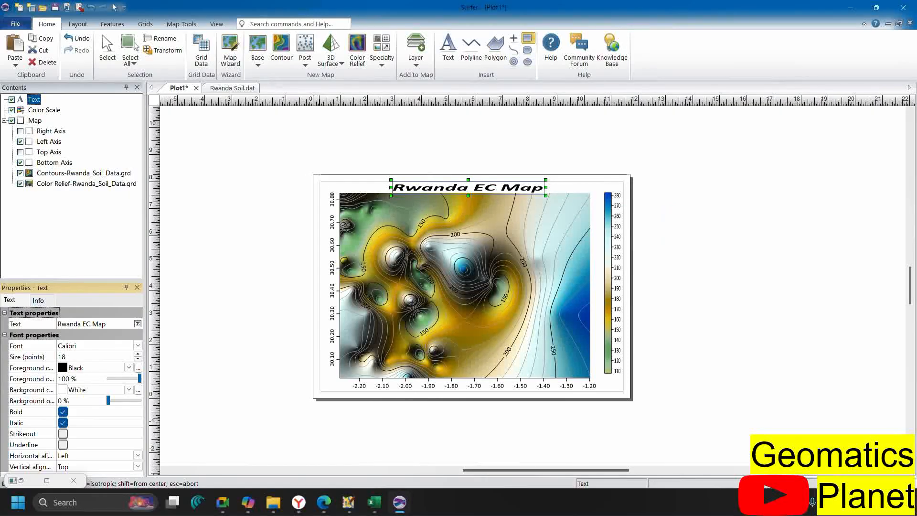
{"action": "left_click_drag", "start_coordinate": [318, 181], "coordinate": [626, 391]}
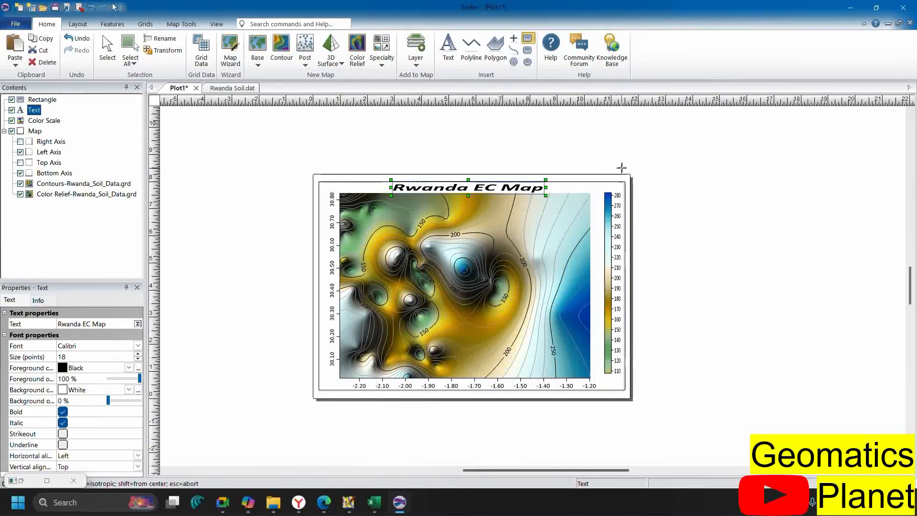
Place a point symbol between the title and the page's upper-right corner, just above the gap between map and color scale
{"action": "scroll", "coordinate": [621, 167], "scroll_direction": "up", "scroll_amount": 1}
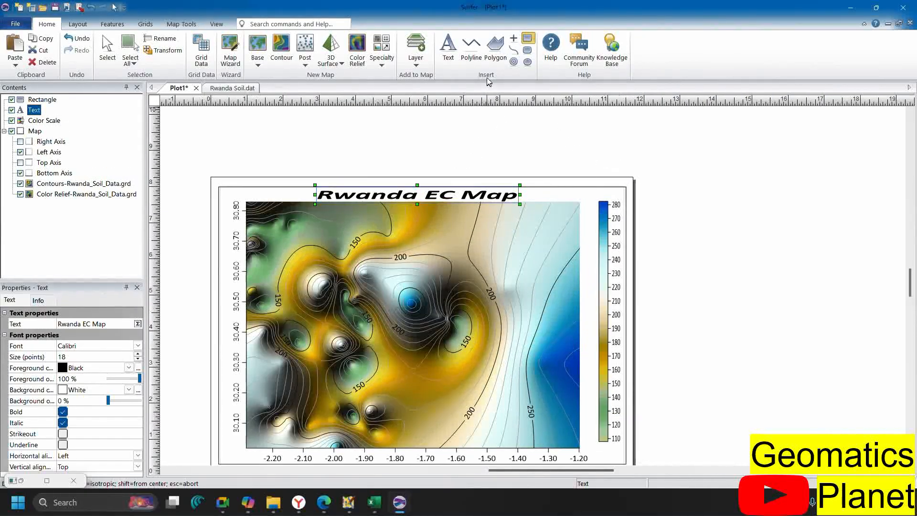
{"action": "left_click", "coordinate": [513, 38]}
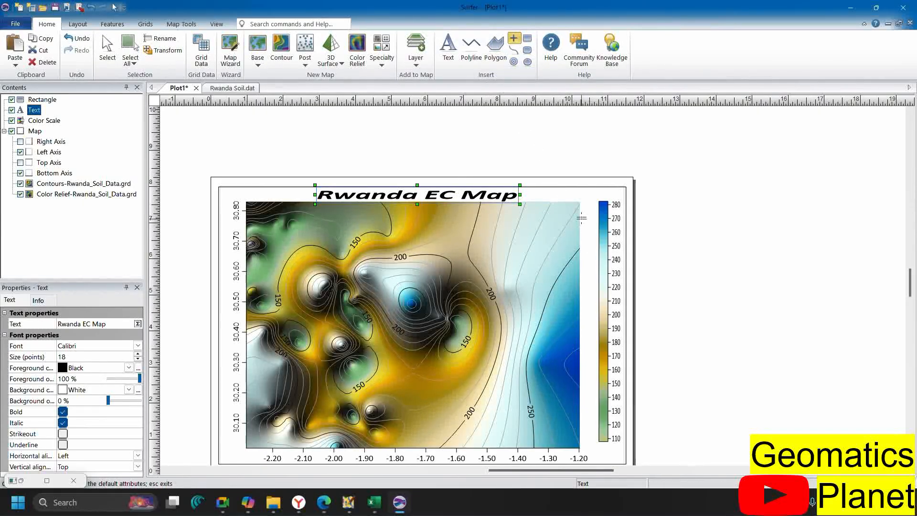
{"action": "scroll", "coordinate": [563, 207], "scroll_direction": "down", "scroll_amount": 2}
{"action": "scroll", "coordinate": [564, 212], "scroll_direction": "up", "scroll_amount": 5}
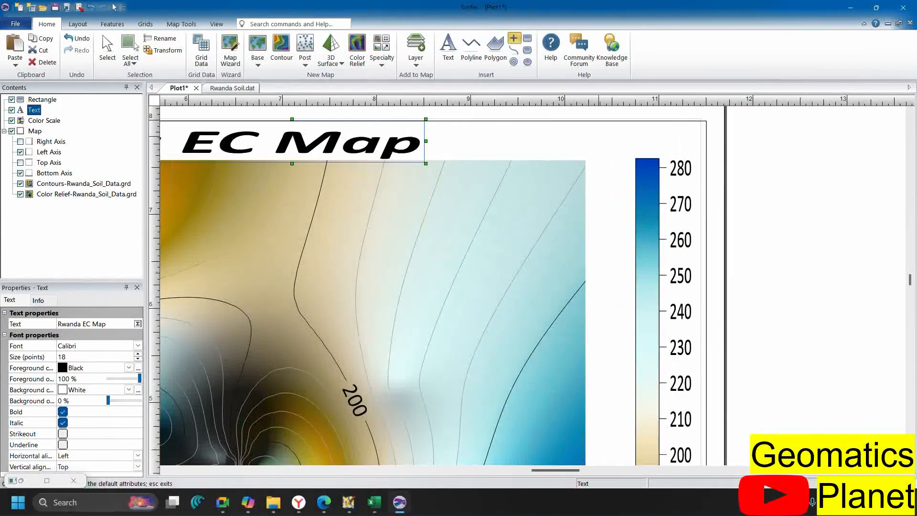
{"action": "left_click", "coordinate": [607, 139]}
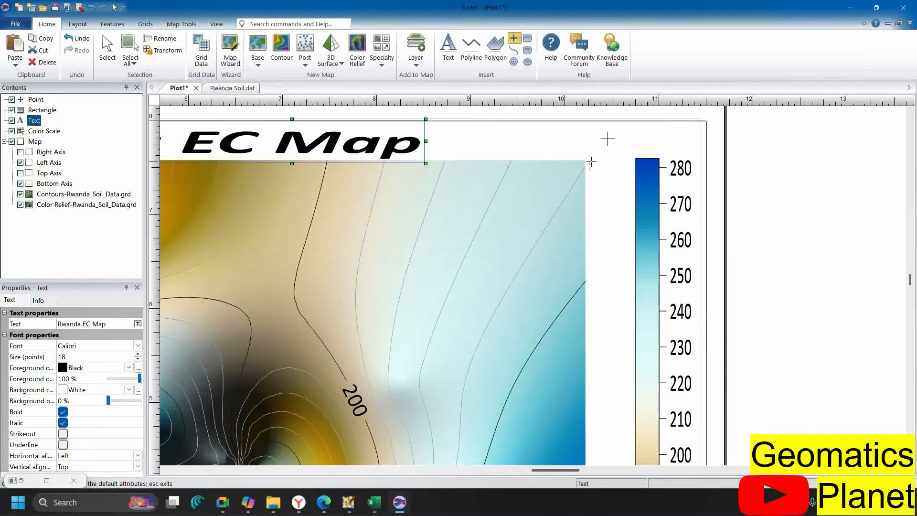
Change the placed point's symbol to the bold upward arrow, Symbol 61 of the GSI Default Symbols set
{"action": "left_click", "coordinate": [107, 50]}
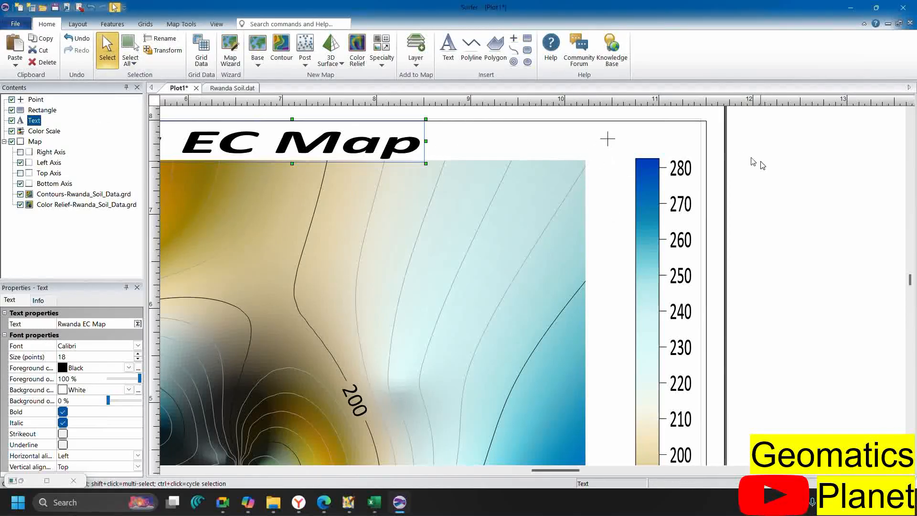
{"action": "left_click", "coordinate": [609, 141]}
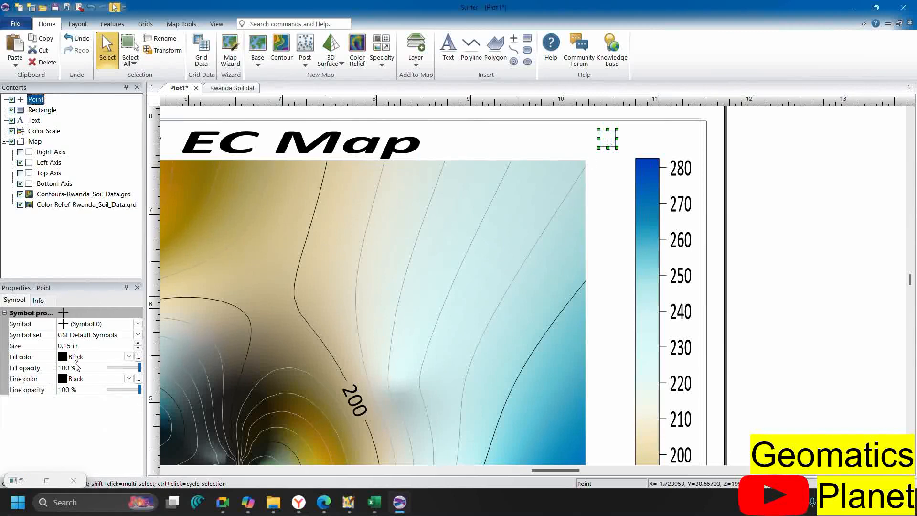
{"action": "left_click", "coordinate": [137, 324]}
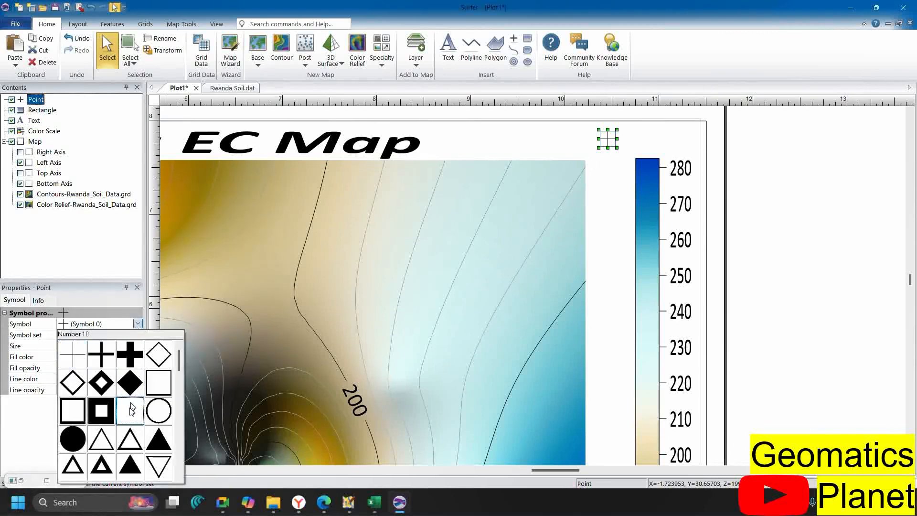
{"action": "scroll", "coordinate": [129, 459], "scroll_direction": "down", "scroll_amount": 10}
{"action": "scroll", "coordinate": [133, 444], "scroll_direction": "up", "scroll_amount": 5}
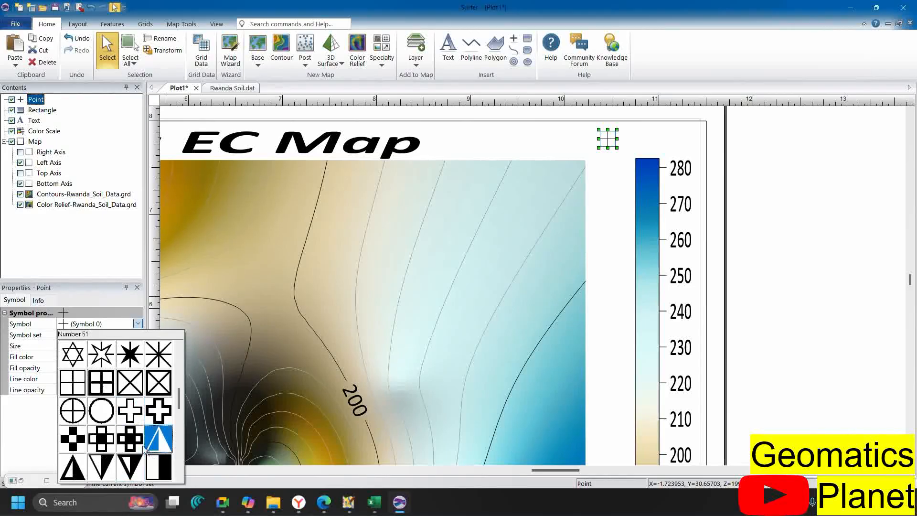
{"action": "scroll", "coordinate": [157, 458], "scroll_direction": "down", "scroll_amount": 3}
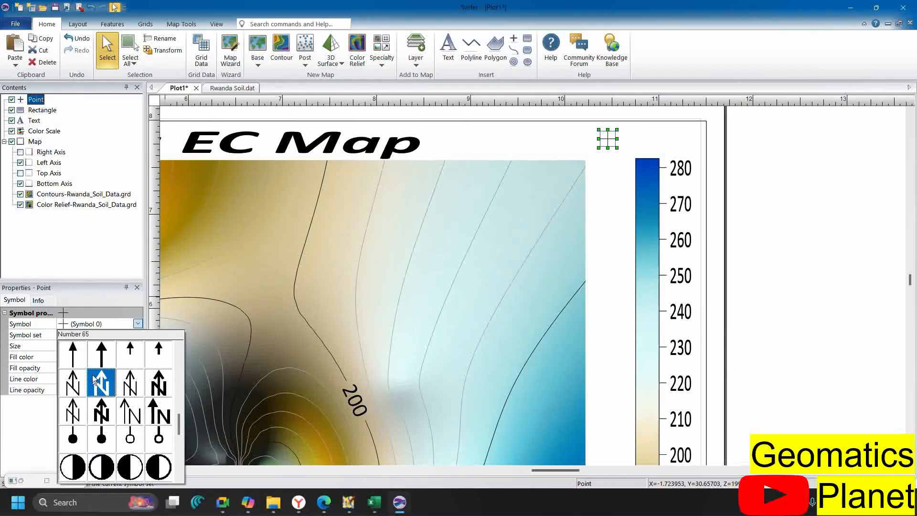
{"action": "left_click", "coordinate": [101, 353]}
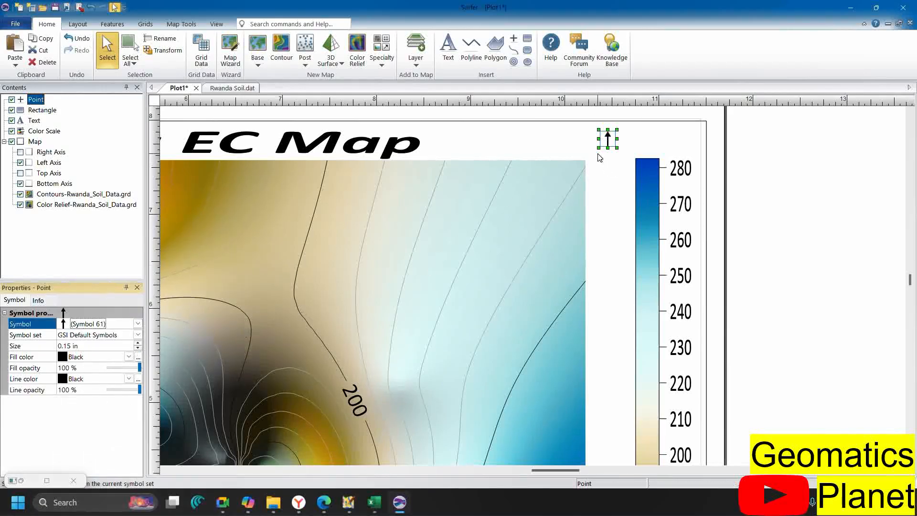
Enlarge the north arrow to about 0.8 in and move it into the gap between the map and the color scale
{"action": "left_click_drag", "start_coordinate": [597, 149], "coordinate": [539, 209]}
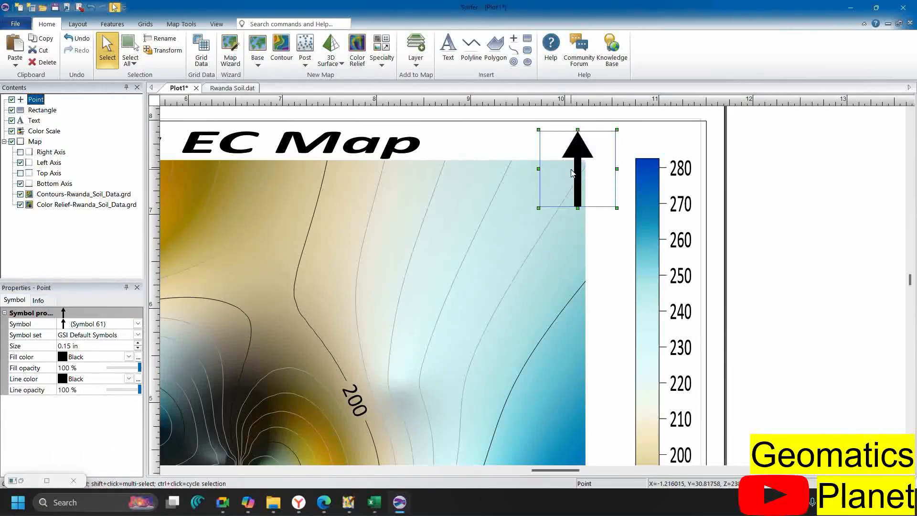
{"action": "left_click_drag", "start_coordinate": [577, 181], "coordinate": [608, 190]}
{"action": "left_click", "coordinate": [634, 305]}
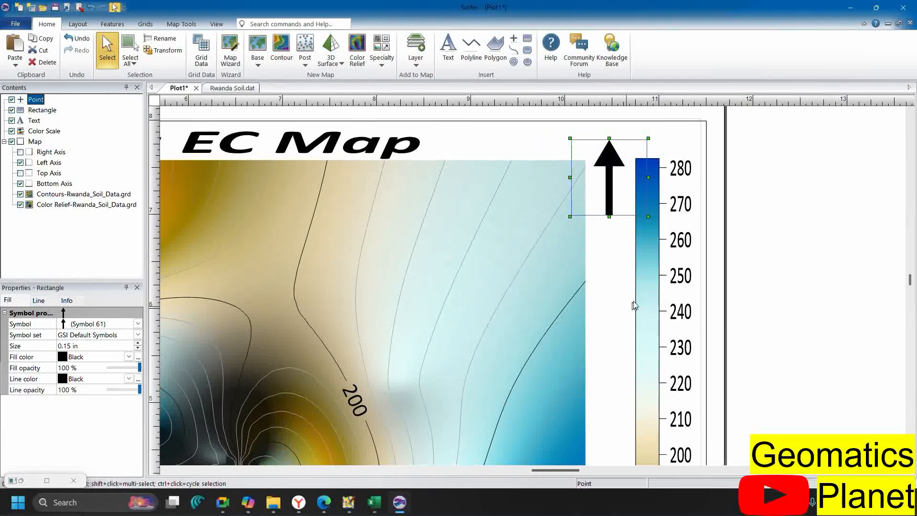
Try a 50 Percent pattern fill on the frame rectangle, then undo it and deselect the rectangle
{"action": "scroll", "coordinate": [633, 205], "scroll_direction": "down", "scroll_amount": 3}
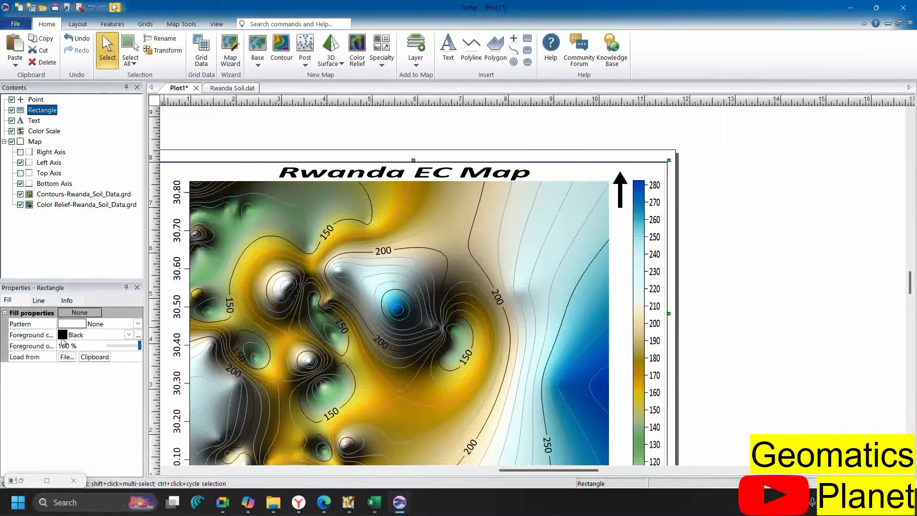
{"action": "left_click", "coordinate": [79, 326]}
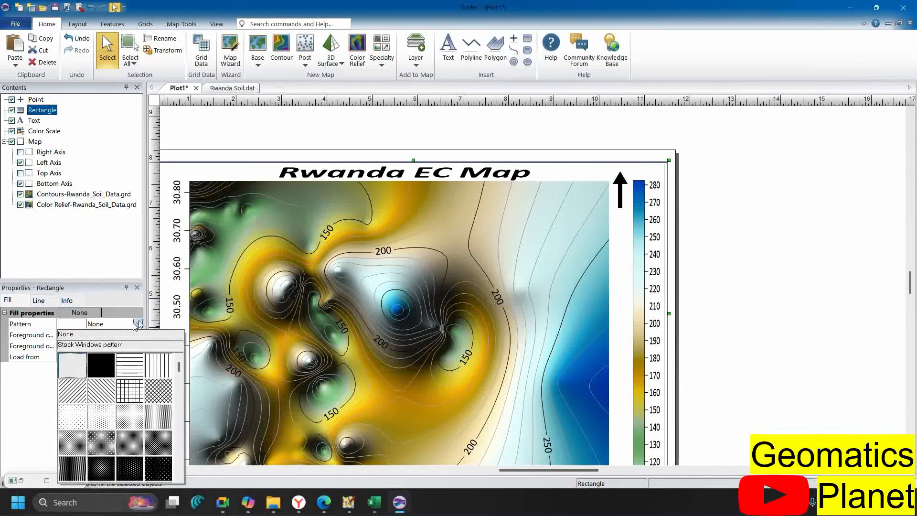
{"action": "left_click", "coordinate": [134, 446]}
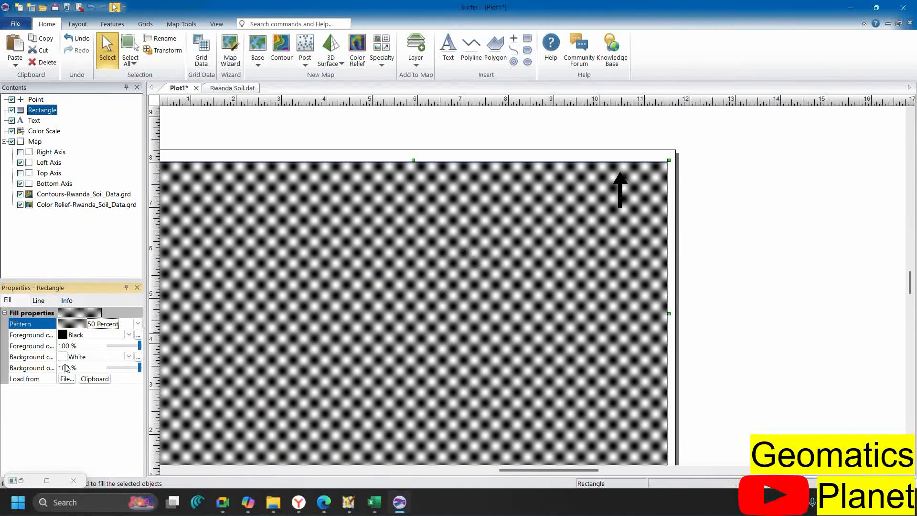
{"action": "key", "text": "ctrl+z"}
{"action": "left_click", "coordinate": [716, 218]}
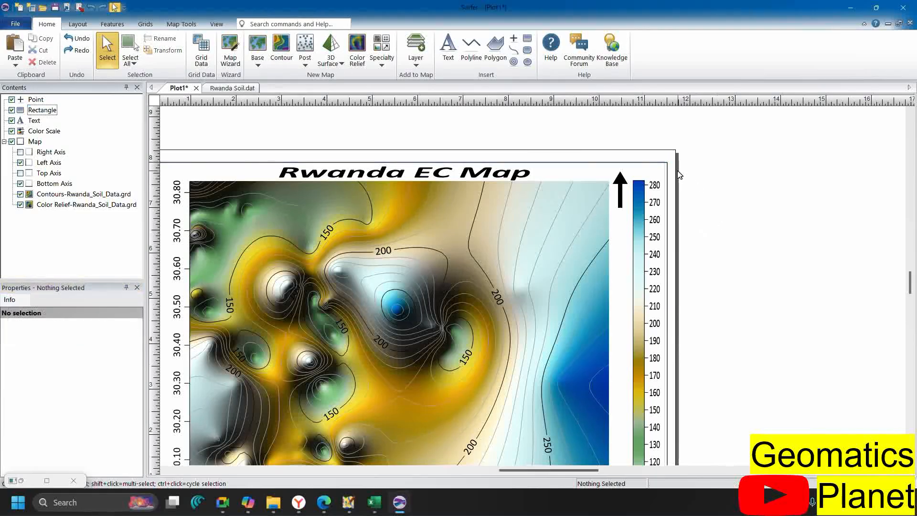
Export the plot to the Surfer data folder as a PDF (Vector) file named Rwanda EU Map
{"action": "scroll", "coordinate": [677, 171], "scroll_direction": "down", "scroll_amount": 2}
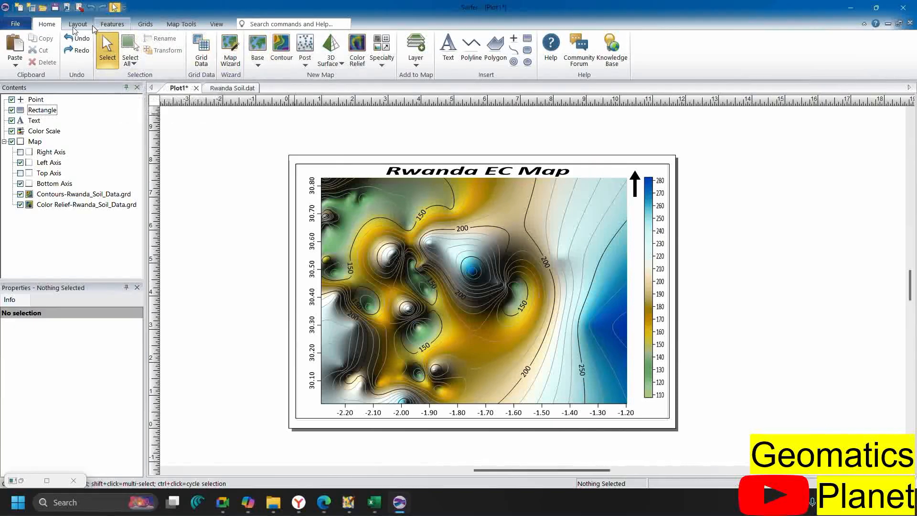
{"action": "left_click", "coordinate": [15, 23]}
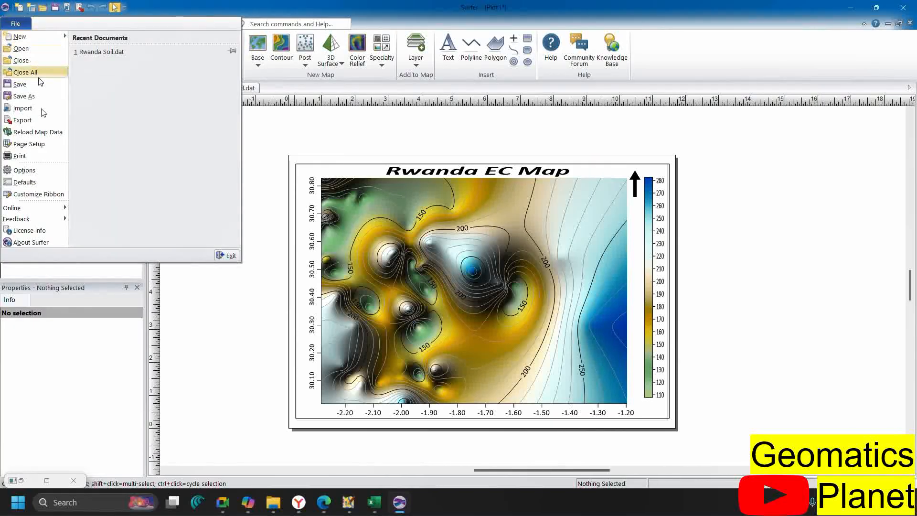
{"action": "left_click", "coordinate": [40, 121]}
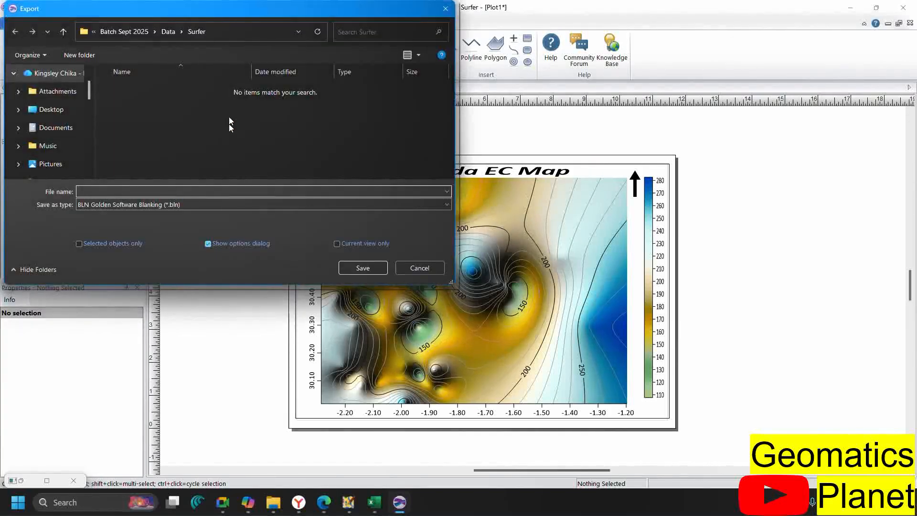
{"action": "left_click", "coordinate": [146, 192]}
{"action": "type", "text": "Rwand"}
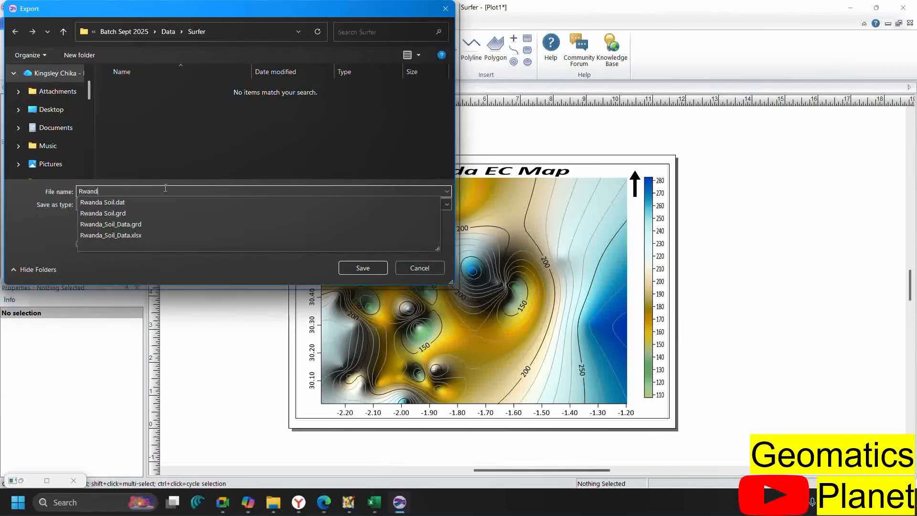
{"action": "type", "text": "a EU Mp"}
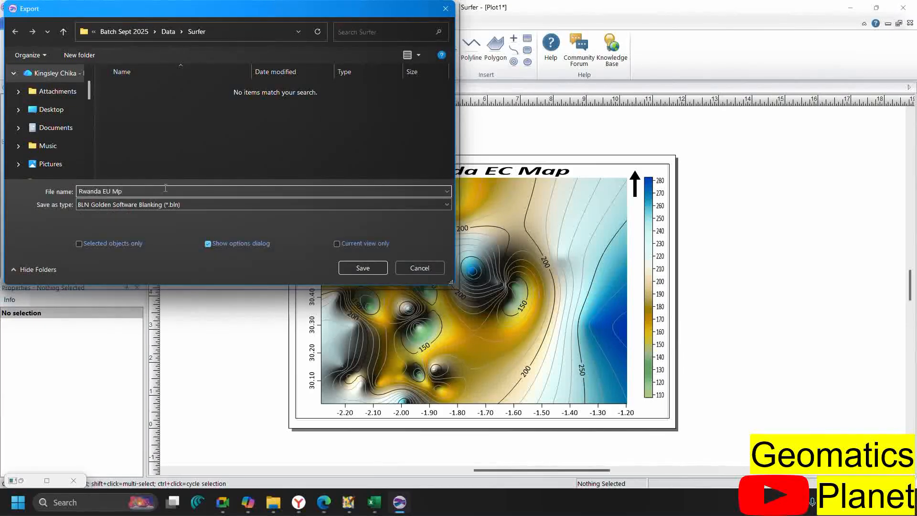
{"action": "type", "text": "U Map"}
{"action": "key", "text": "BackSpace"}
{"action": "type", "text": "ap"}
{"action": "left_click", "coordinate": [276, 209]}
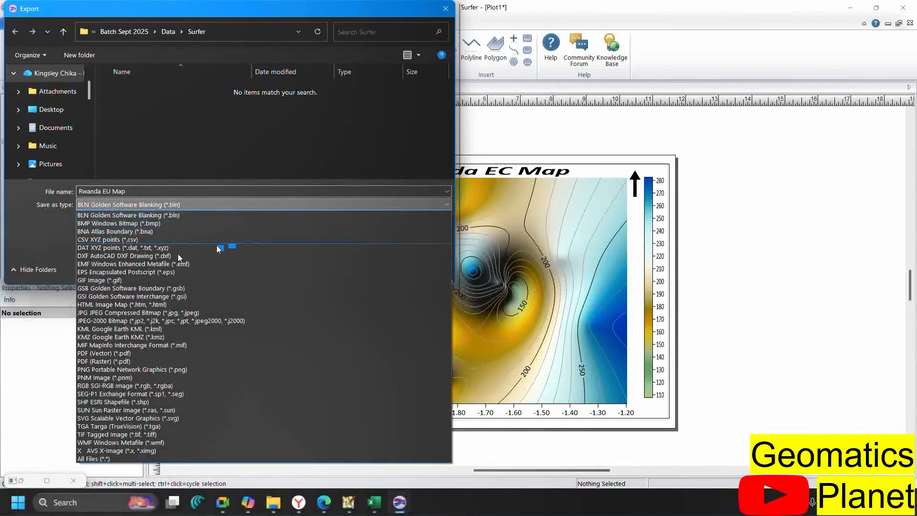
{"action": "left_click", "coordinate": [126, 353]}
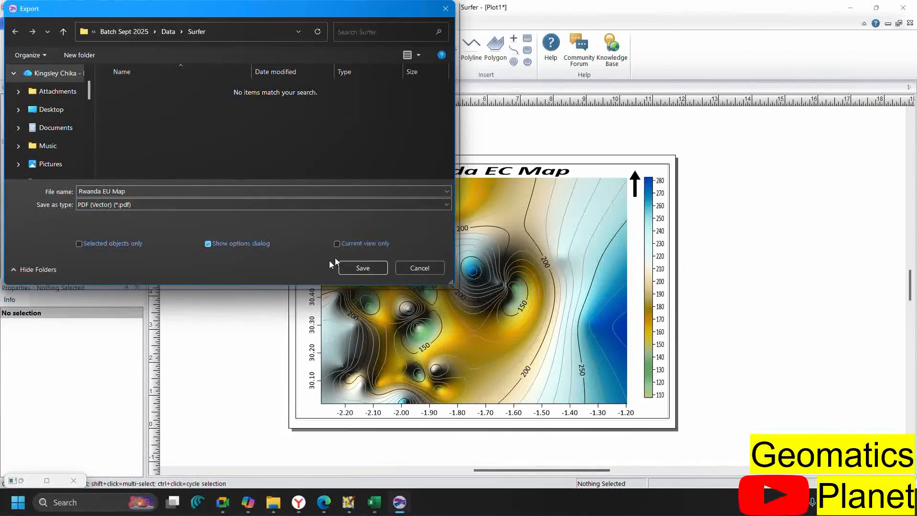
{"action": "left_click", "coordinate": [357, 268]}
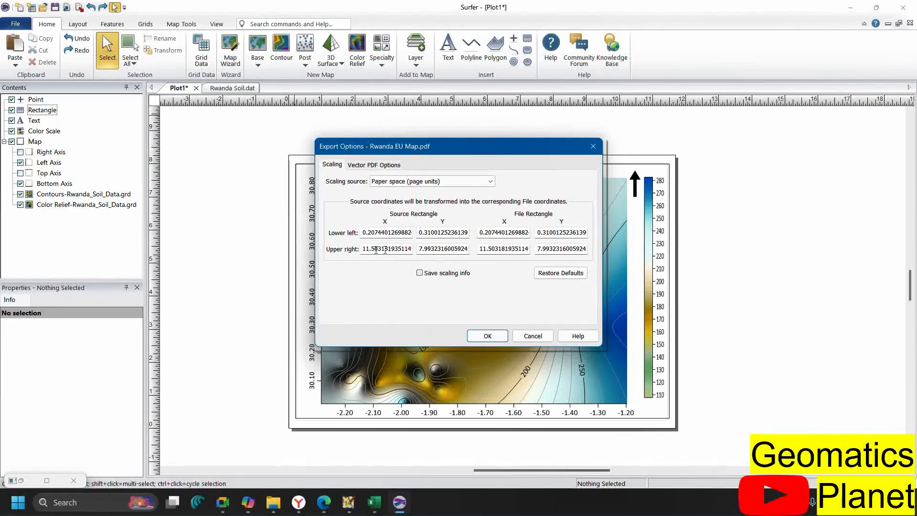
Review the vector PDF options and complete the export with the default settings and paper space scaling
{"action": "left_click", "coordinate": [363, 167]}
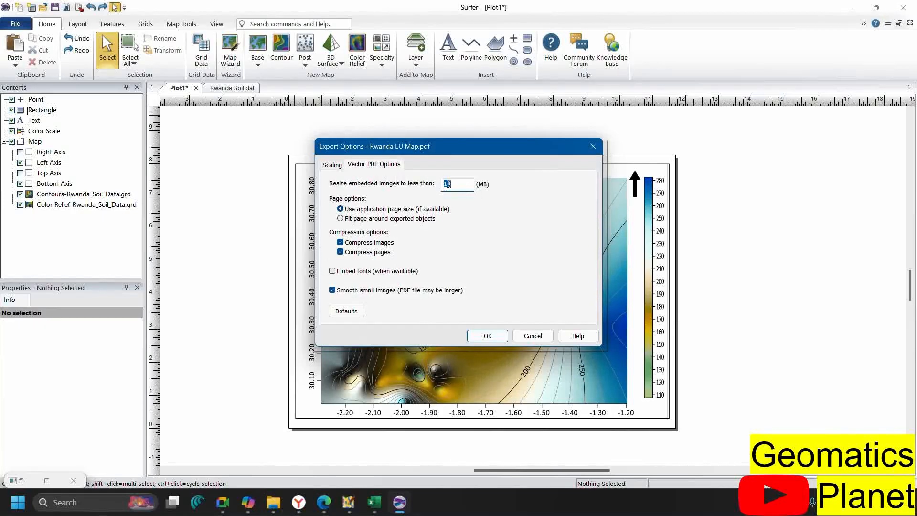
{"action": "left_click", "coordinate": [391, 166]}
{"action": "left_click", "coordinate": [328, 167]}
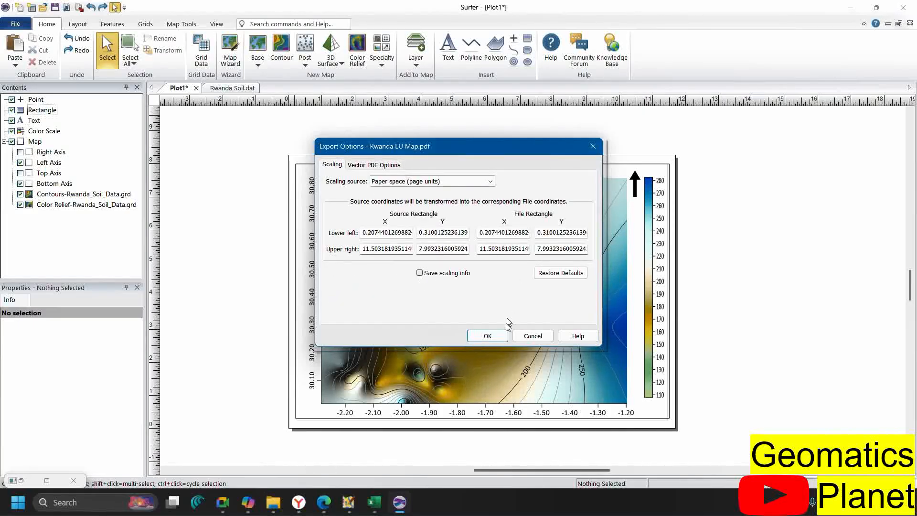
{"action": "left_click", "coordinate": [492, 336]}
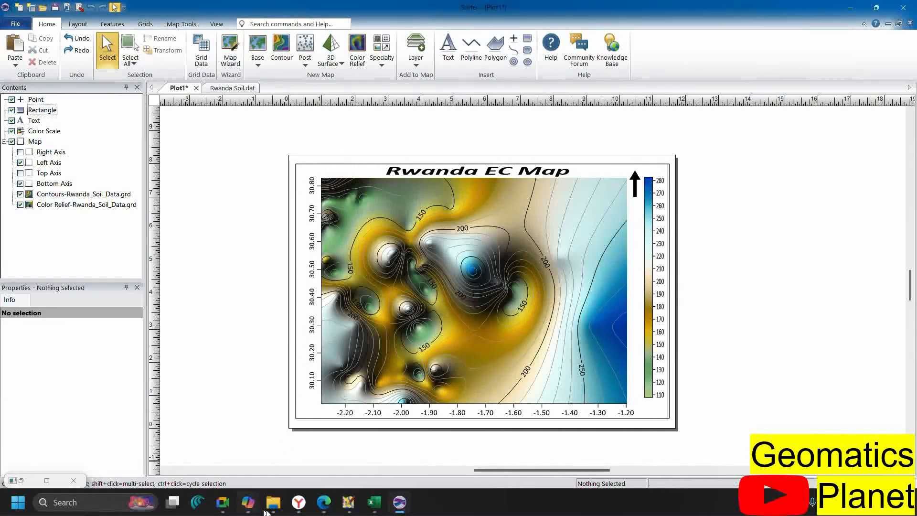
Open the exported Rwanda EU Map PDF from the Surfer folder in File Explorer and inspect it with the whole page fitted
{"action": "mouse_move", "coordinate": [270, 507]}
{"action": "left_click", "coordinate": [262, 477]}
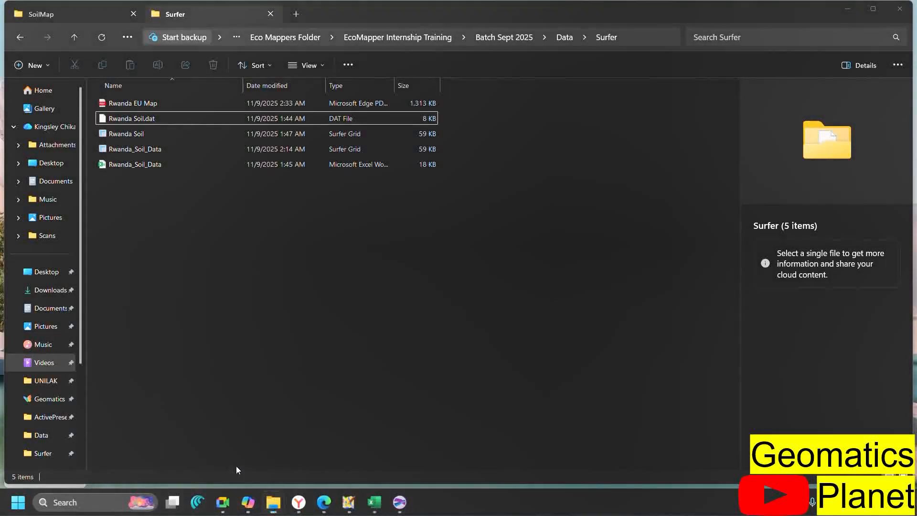
{"action": "double_click", "coordinate": [179, 105]}
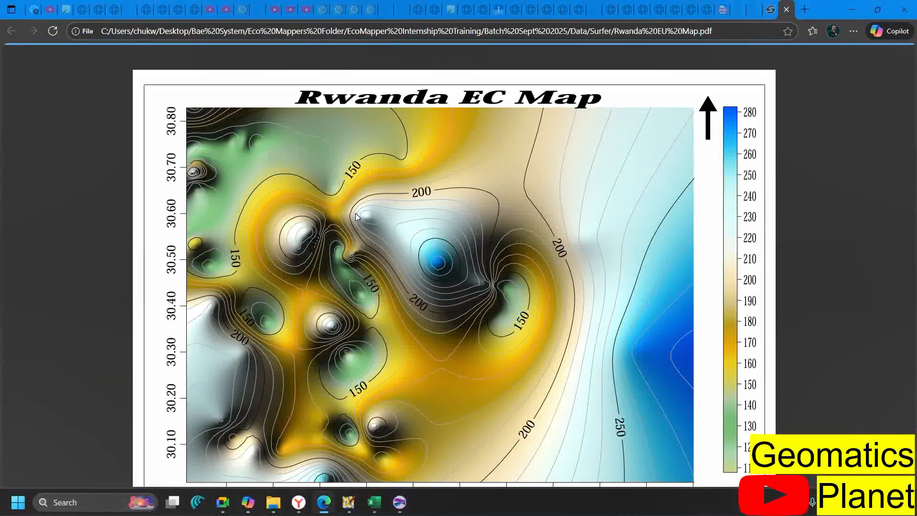
{"action": "scroll", "coordinate": [356, 213], "scroll_direction": "down", "scroll_amount": 2}
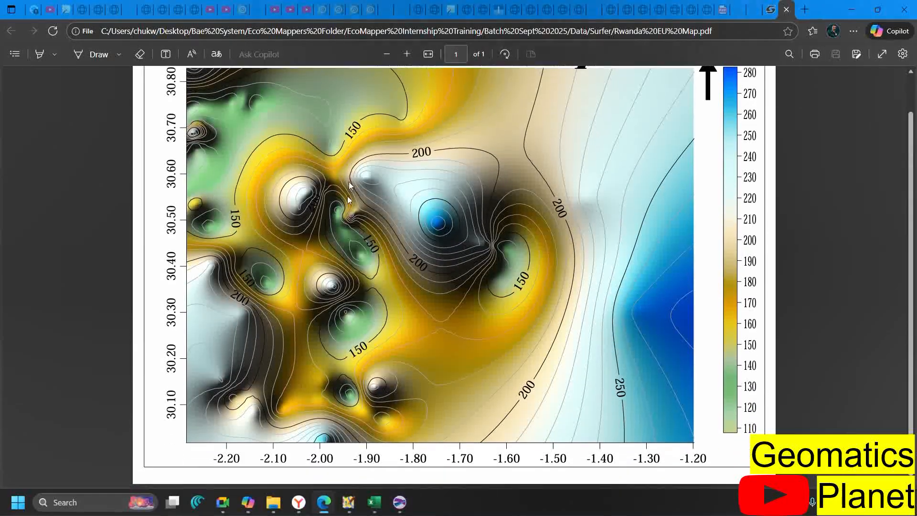
{"action": "scroll", "coordinate": [385, 261], "scroll_direction": "up", "scroll_amount": 2}
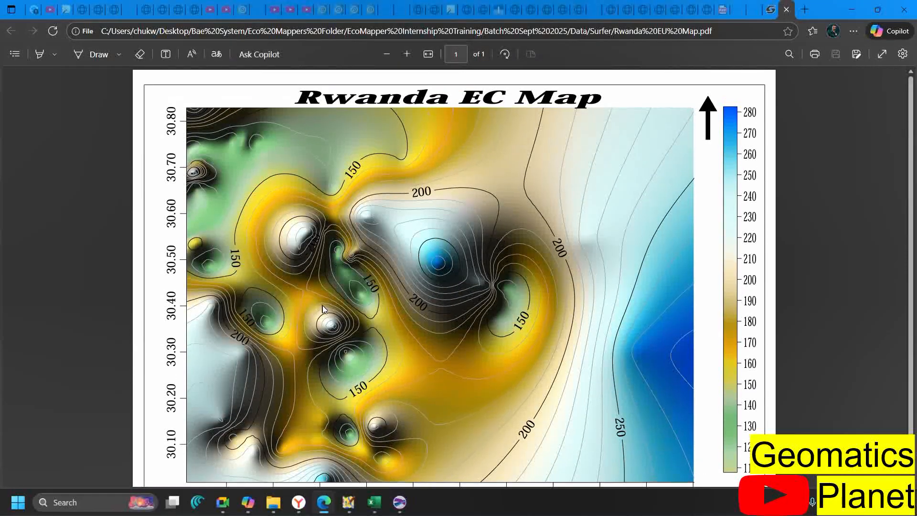
{"action": "scroll", "coordinate": [442, 330], "scroll_direction": "down", "scroll_amount": 1}
{"action": "left_click", "coordinate": [428, 54]}
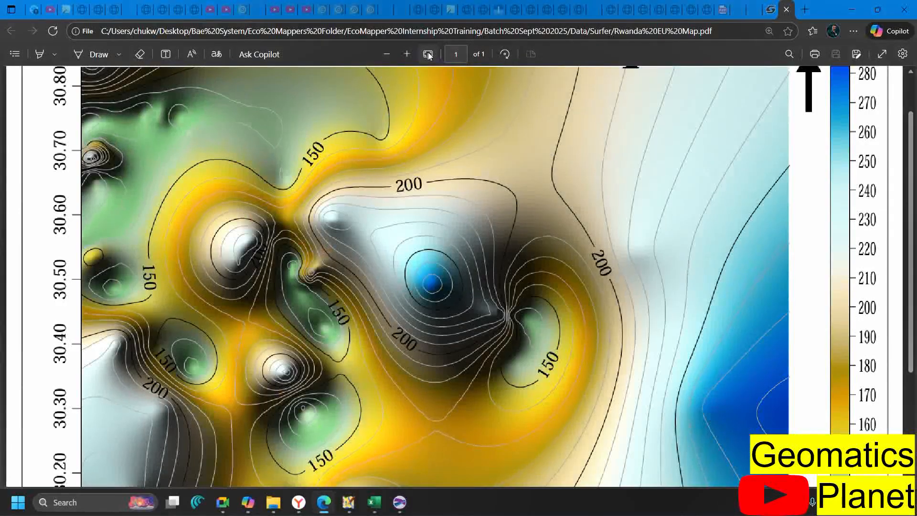
{"action": "left_click", "coordinate": [428, 54]}
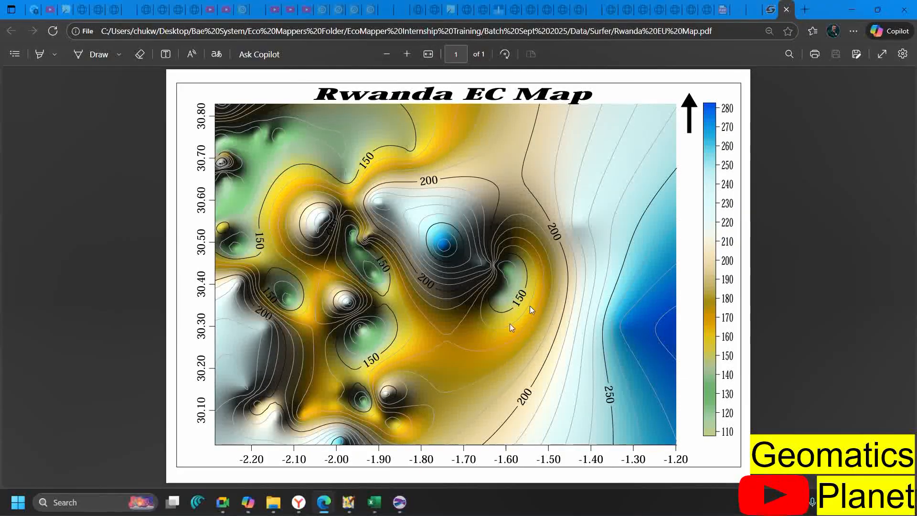